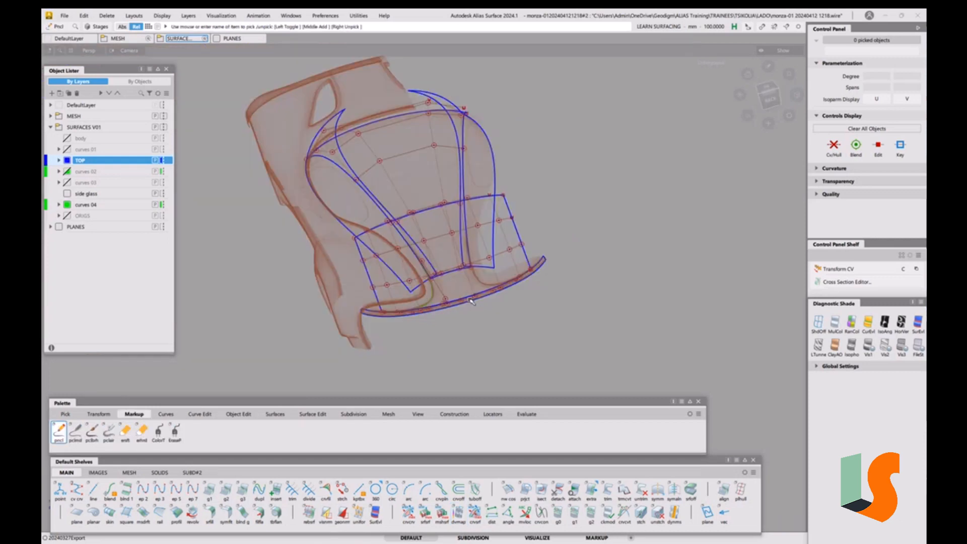
Hide the control vertices of the picked front-end curves and surfaces
alt+shift+drag(423, 302, 466, 282)
scroll(466, 281, up, 4)
alt+shift+middle_drag(466, 282, 521, 271)
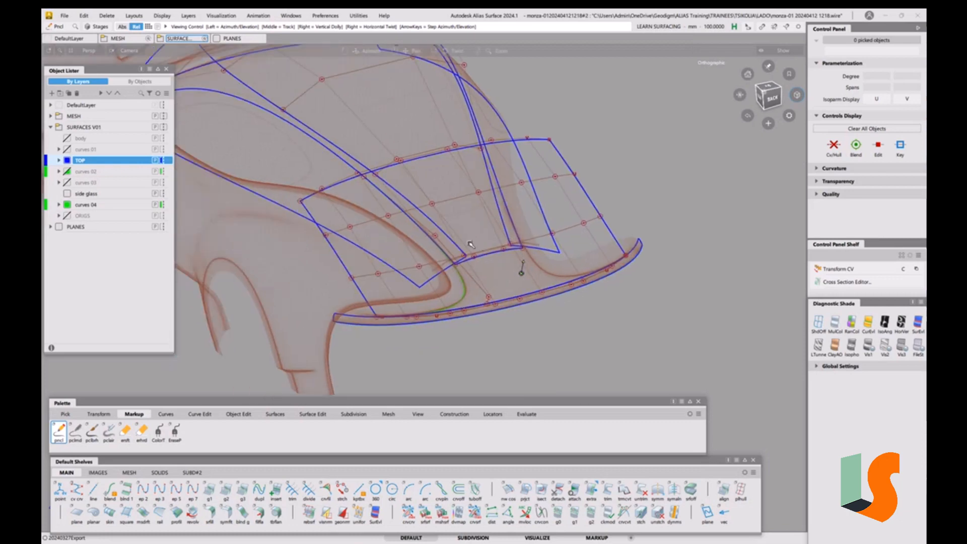
alt+shift+drag(522, 269, 482, 303)
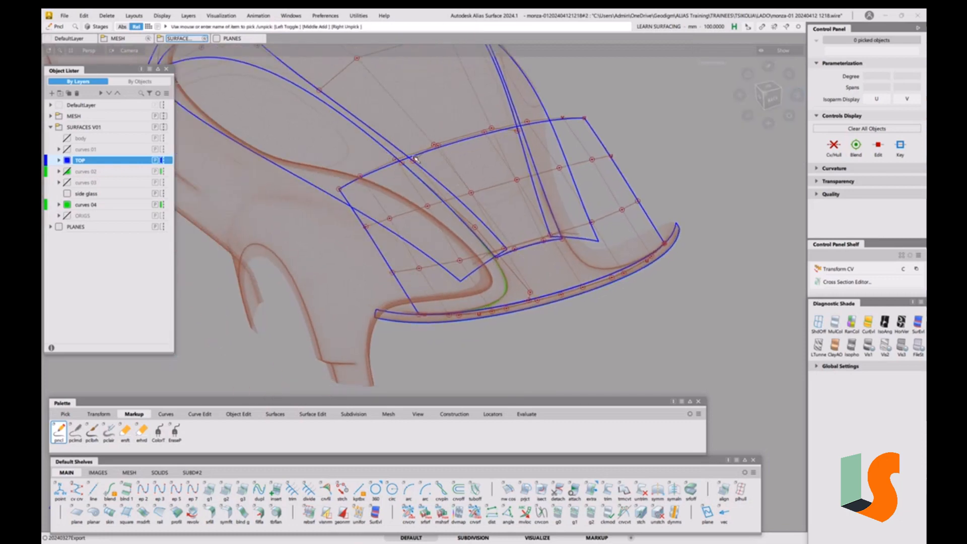
click(169, 19)
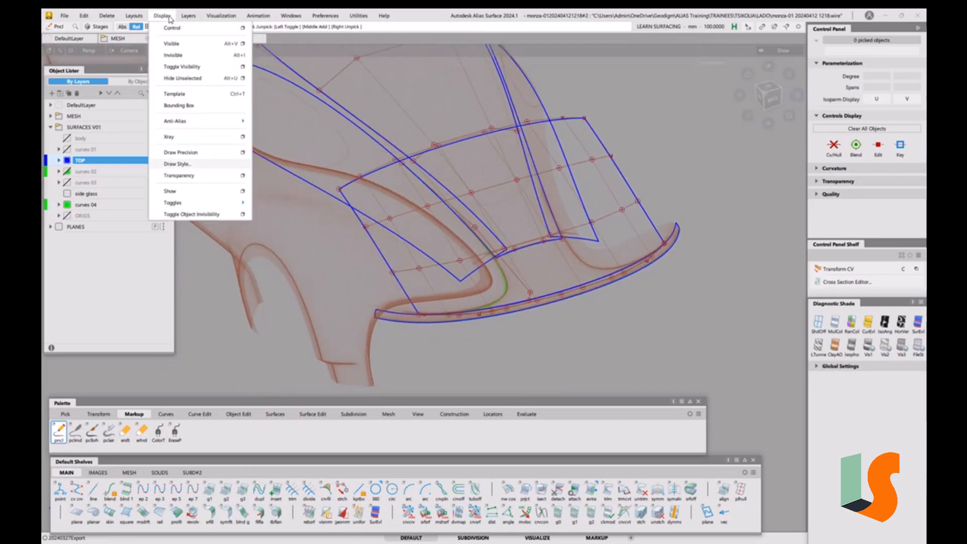
click(172, 33)
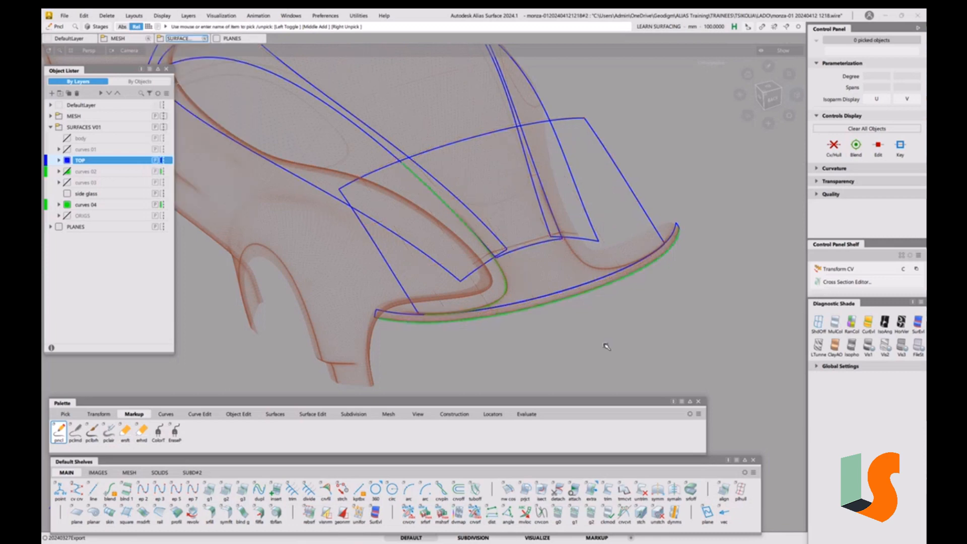
Pick the round pencil markup tool and set its brush radius to about 6.5
ctrl+shift+drag(594, 373, 595, 308)
alt+shift+middle_drag(564, 266, 540, 273)
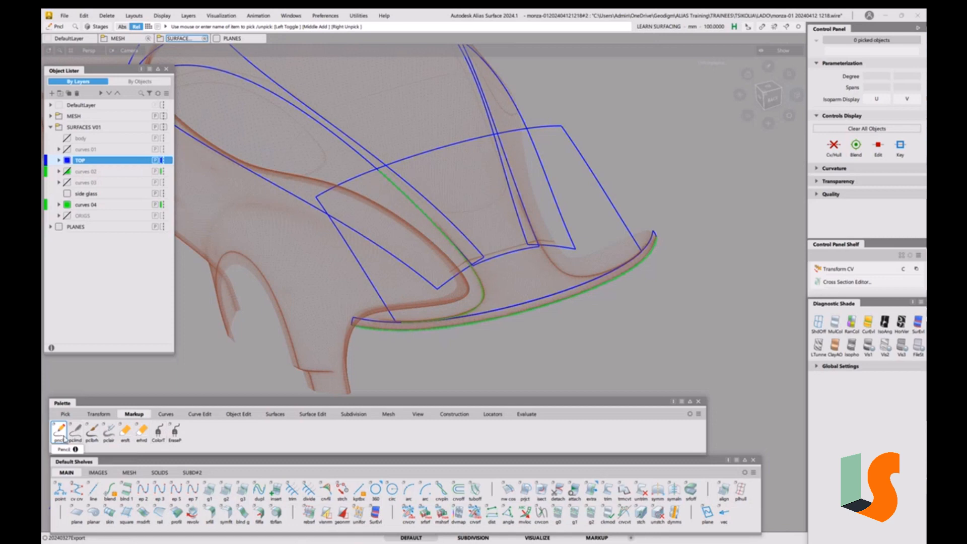
double_click(76, 432)
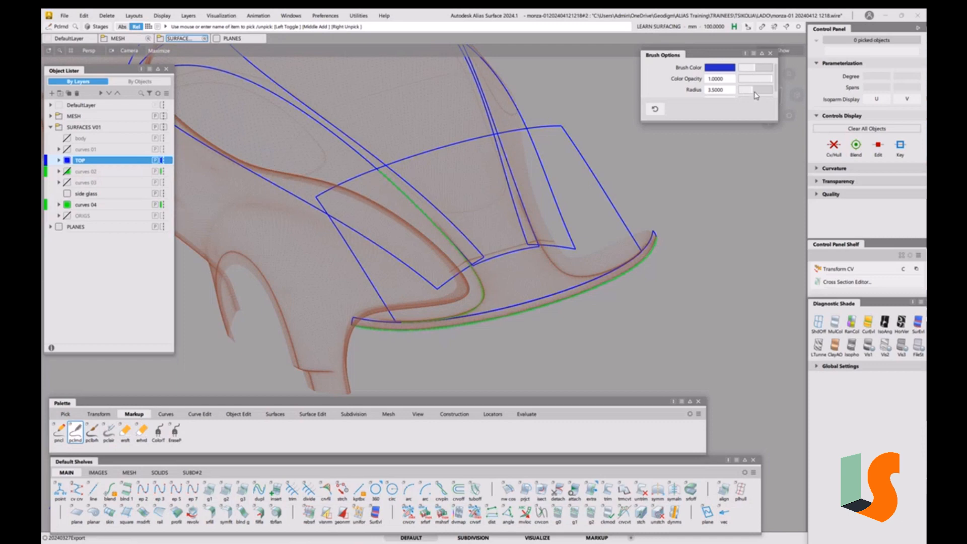
drag(754, 93, 756, 93)
Sketch trial markup strokes down the hood beside the fender curve and undo them all
key(ctrl+alt)
alt+shift+right_drag(429, 218, 477, 282)
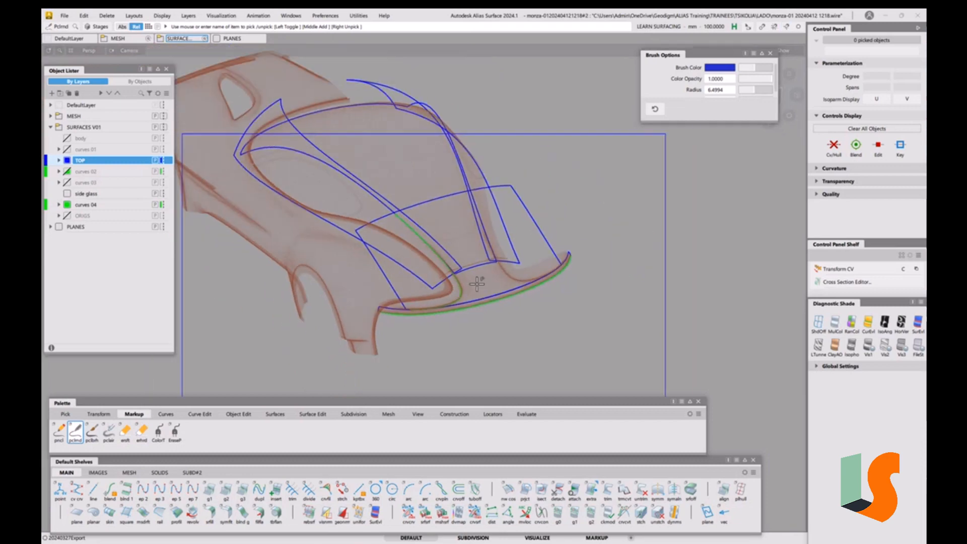
ctrl+alt+drag(458, 283, 380, 205)
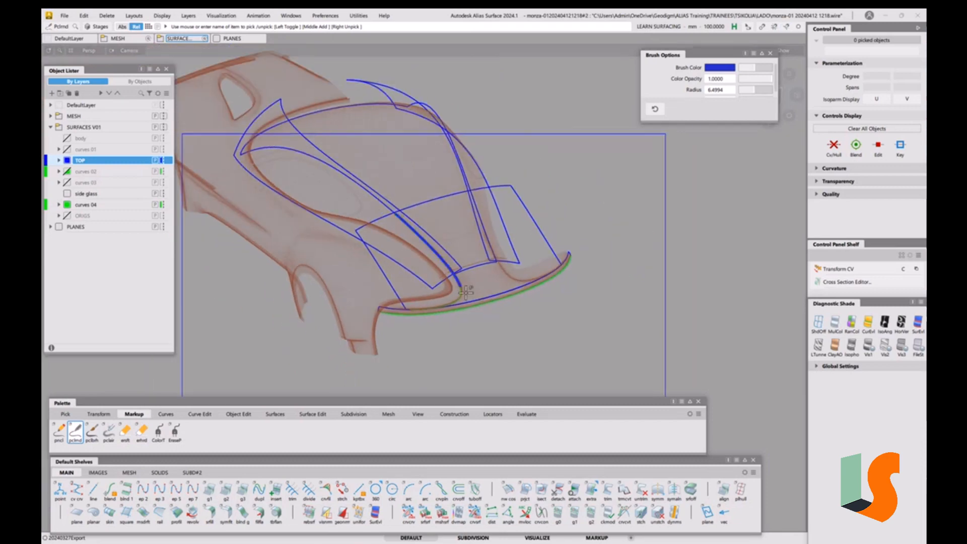
mouse_move(461, 285)
ctrl+alt+mouse_down()
mouse_move(446, 307)
mouse_move(407, 310)
ctrl+alt+mouse_up()
mouse_move(422, 212)
ctrl+alt+mouse_down()
mouse_move(451, 243)
mouse_move(474, 307)
mouse_move(437, 330)
mouse_move(415, 330)
ctrl+alt+mouse_up()
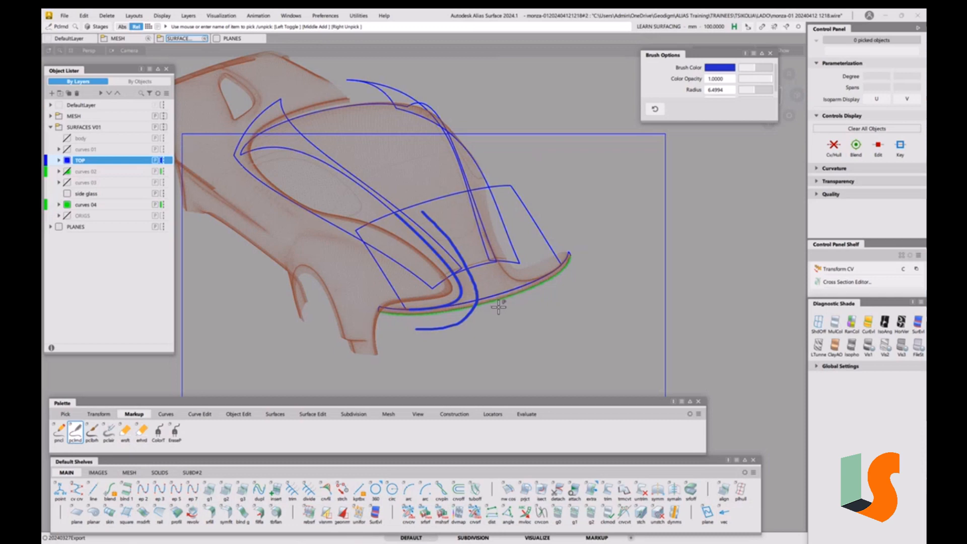
drag(410, 308, 418, 328)
drag(422, 211, 404, 215)
key(ctrl+z)
key(ctrl+z)
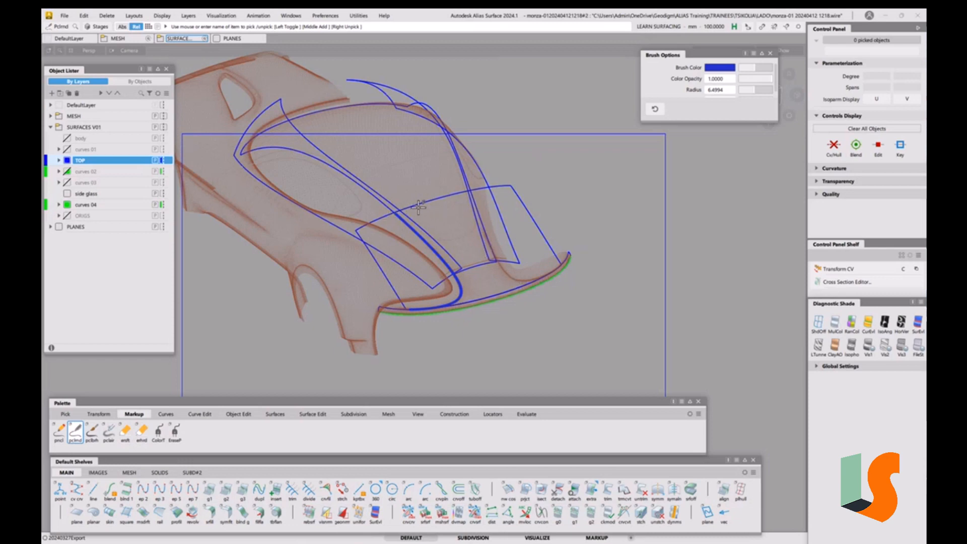
drag(419, 208, 448, 242)
key(ctrl+z)
key(ctrl+z)
key(ctrl+z)
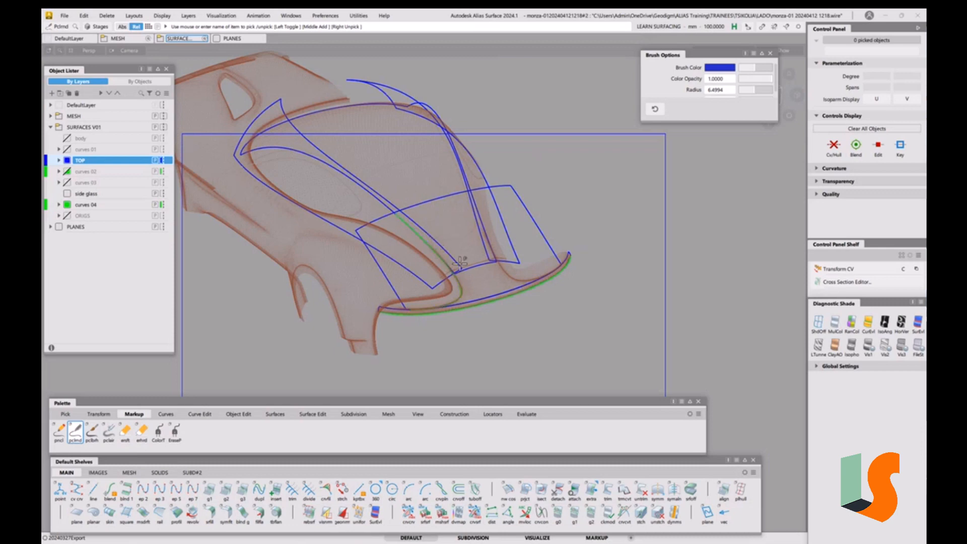
mouse_move(395, 211)
mouse_down()
mouse_move(441, 269)
mouse_move(433, 290)
mouse_move(404, 301)
mouse_move(438, 308)
mouse_move(458, 297)
mouse_move(464, 280)
mouse_move(459, 234)
mouse_move(431, 202)
mouse_up()
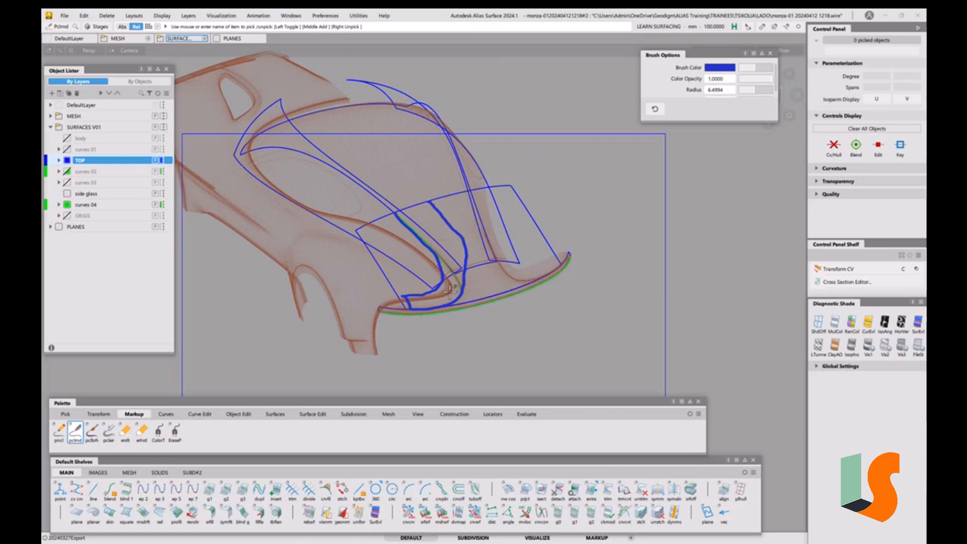
mouse_move(423, 224)
mouse_down()
mouse_move(434, 217)
mouse_move(455, 256)
mouse_move(428, 293)
mouse_up()
key(ctrl+z)
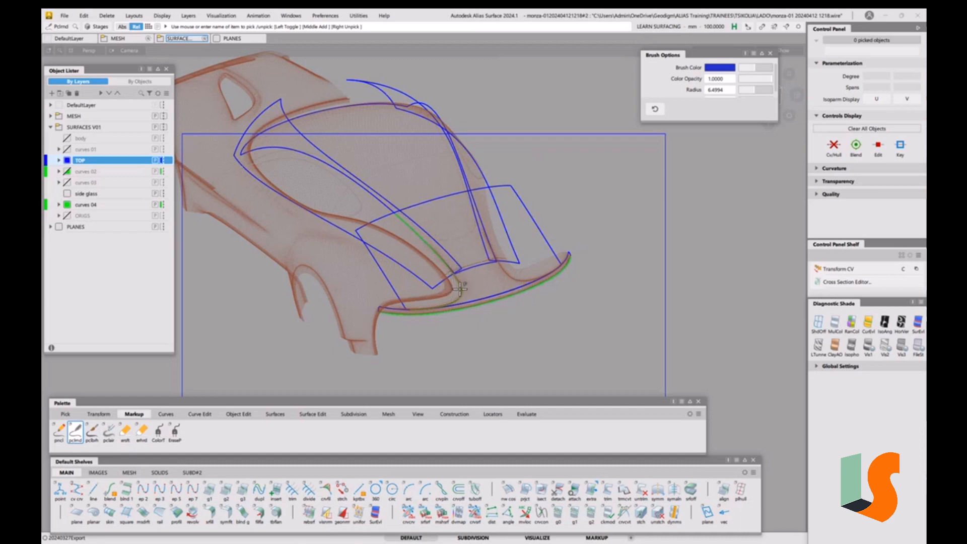
Sketch markup strokes outlining a narrow vent shape on the hood near the nose, then close the brush options
drag(459, 286, 392, 212)
drag(463, 285, 474, 278)
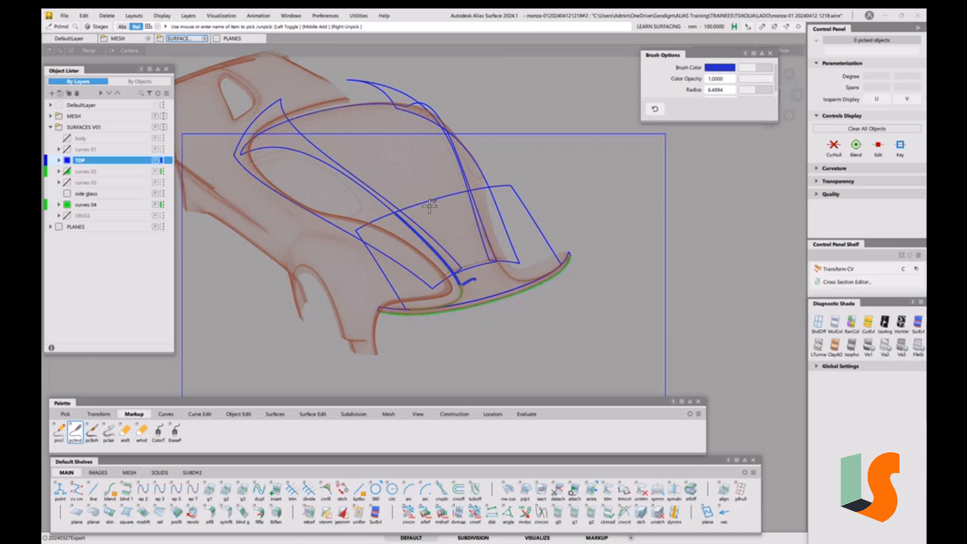
drag(422, 207, 474, 279)
drag(421, 206, 397, 212)
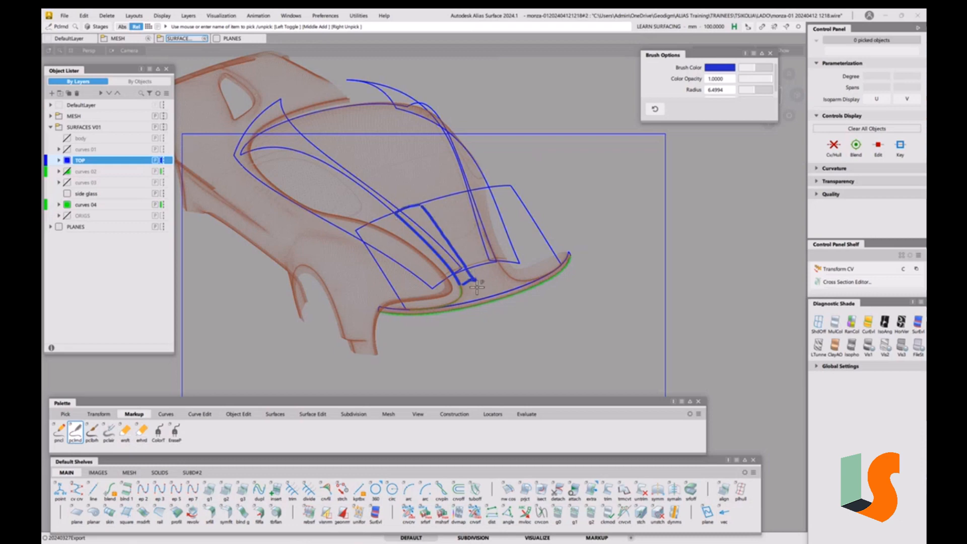
mouse_move(423, 215)
mouse_down()
mouse_move(411, 225)
mouse_move(453, 267)
mouse_up()
click(771, 54)
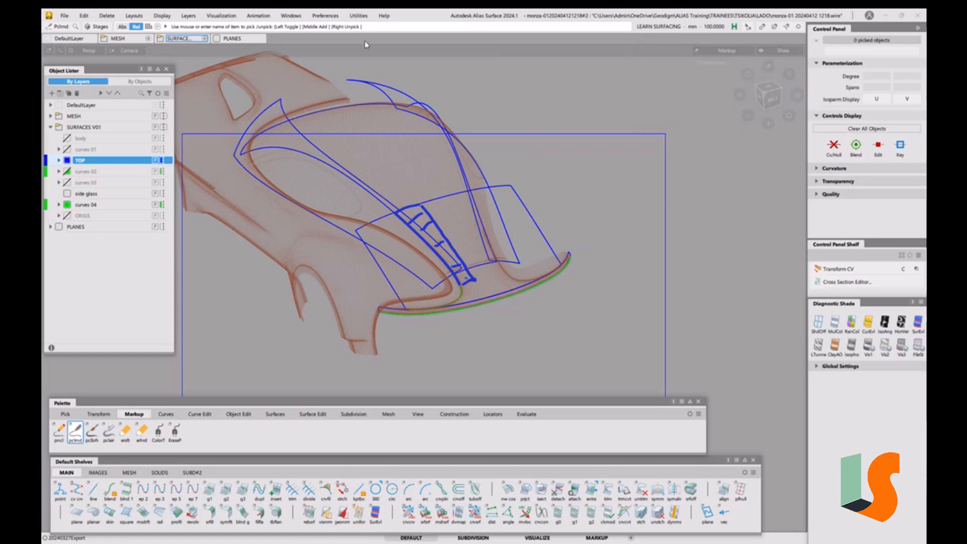
Hide the Markup canvas plane in the Construction Plane Editor
click(287, 19)
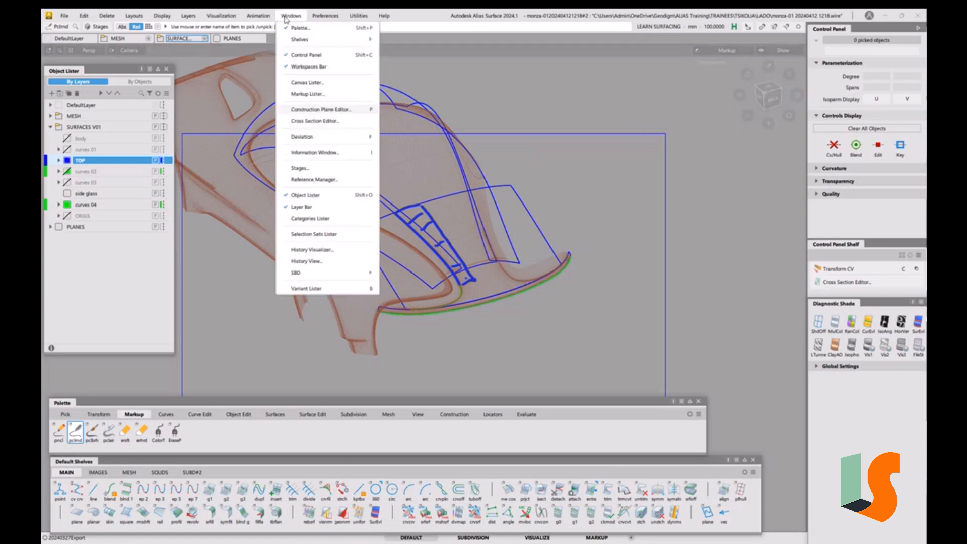
click(330, 110)
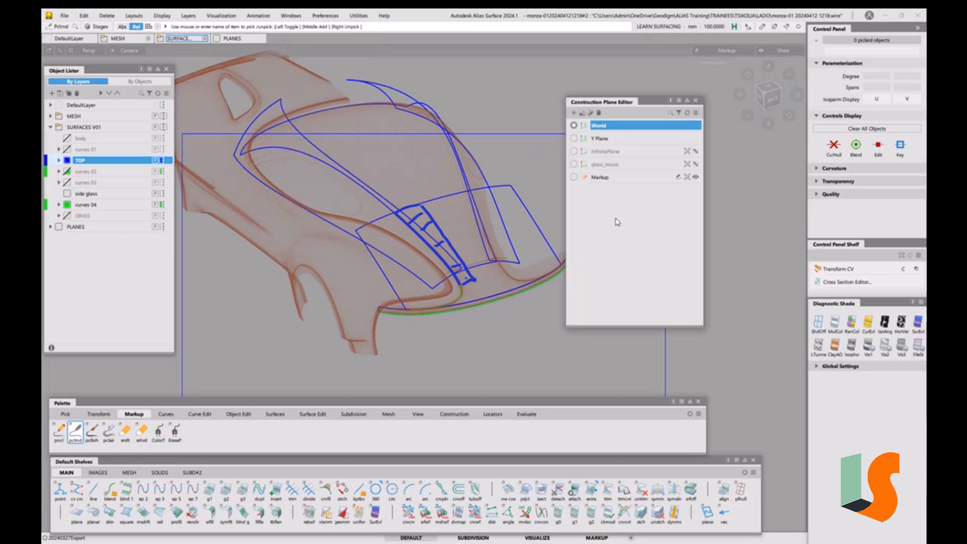
click(695, 178)
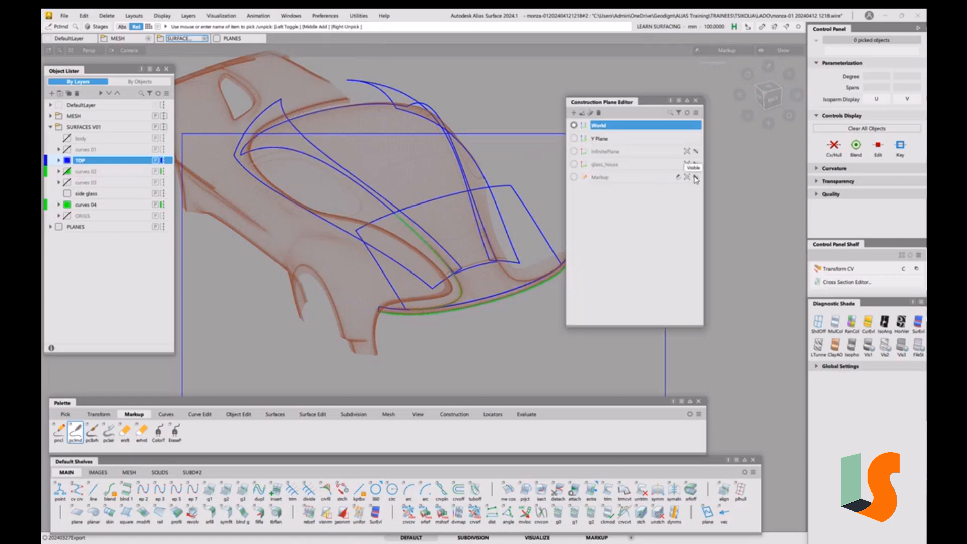
double_click(601, 179)
click(696, 101)
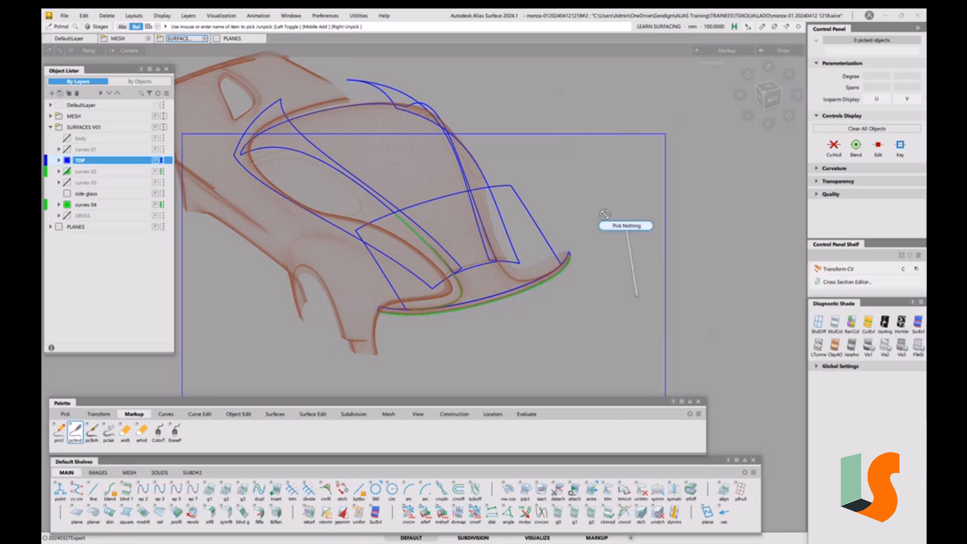
Turn on the Y0 cross sections in the Cross Section Editor alongside the X axis aligned ones
scroll(524, 242, up, 5)
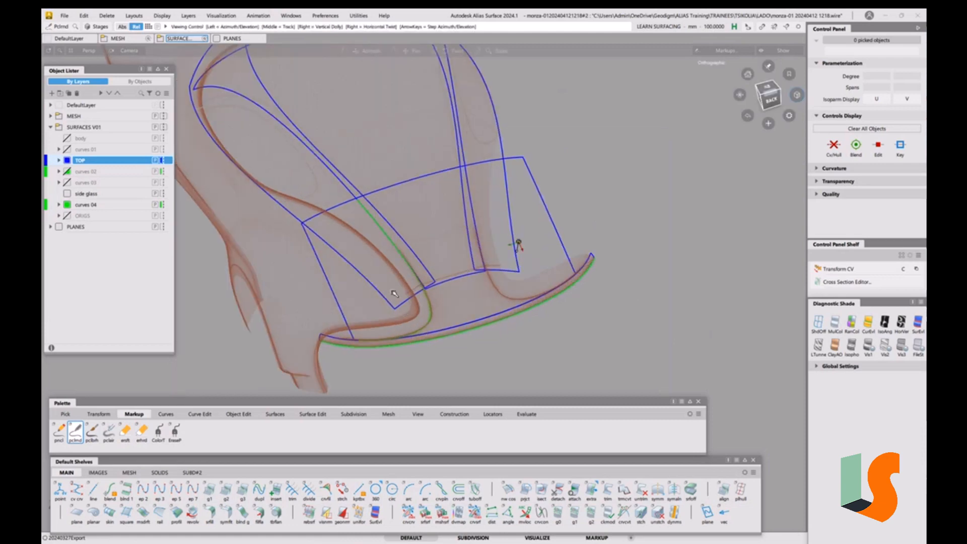
alt+shift+drag(450, 297, 441, 217)
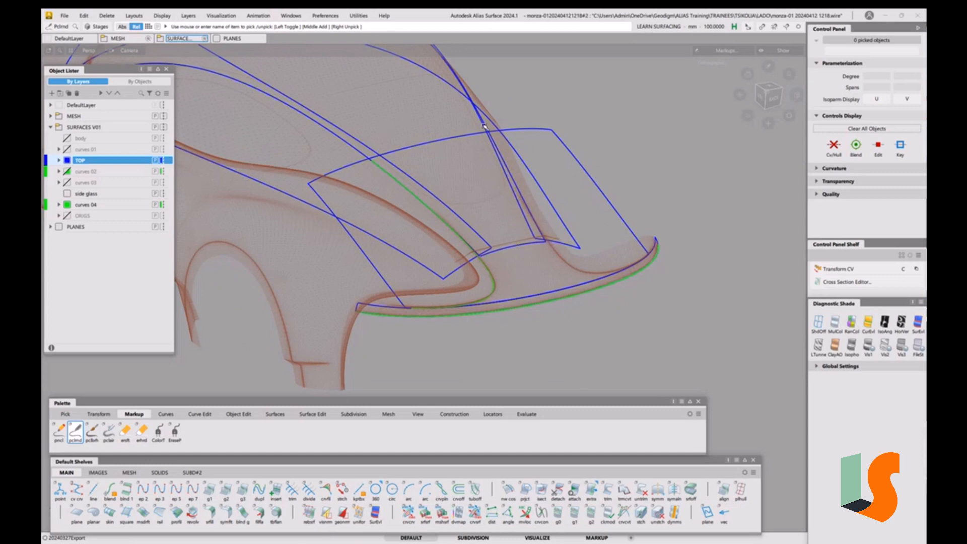
click(290, 15)
click(315, 121)
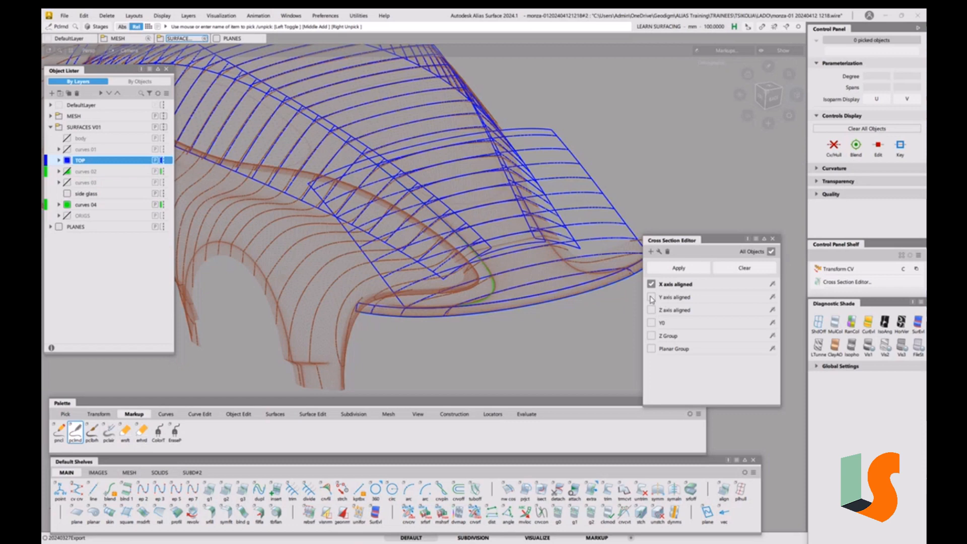
click(652, 323)
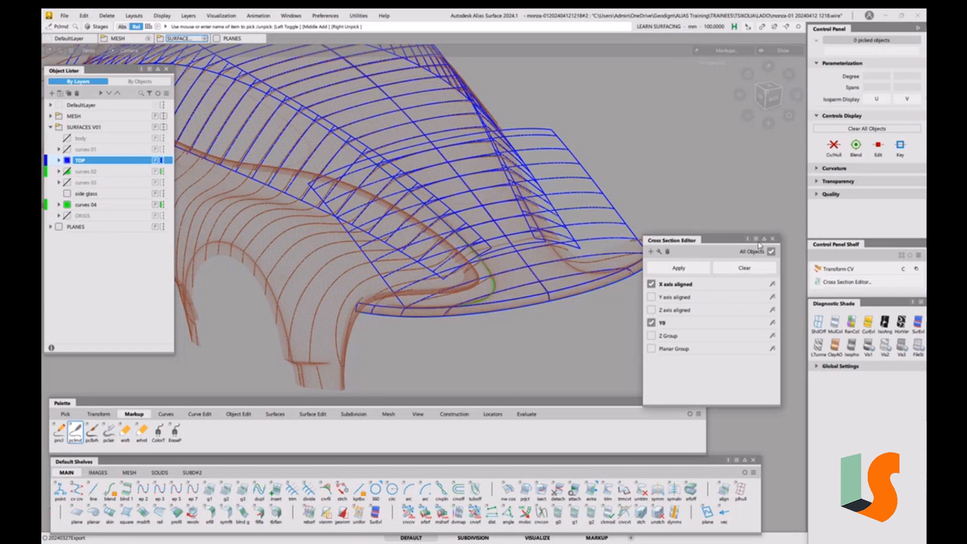
click(773, 241)
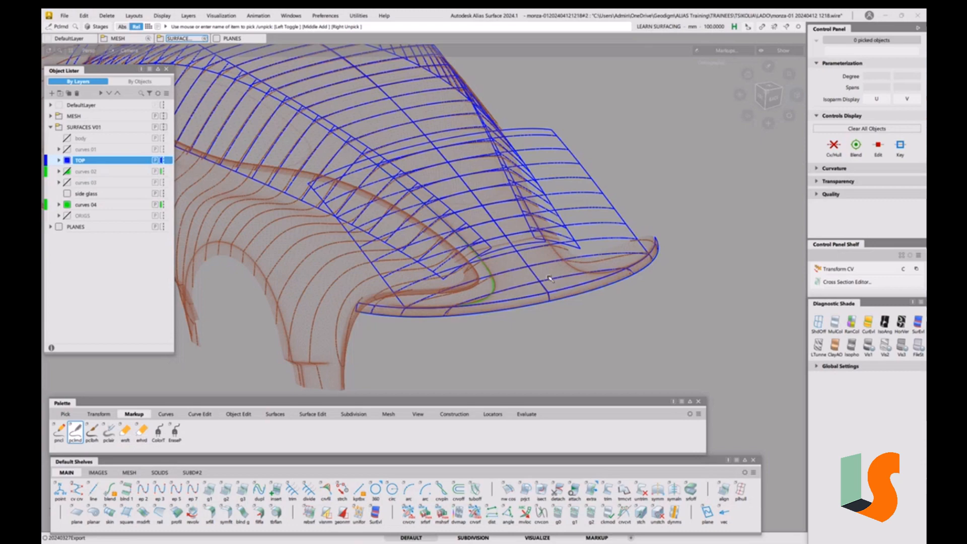
Orbit around the front end to examine the cross-section lines over the hood and nose
alt+shift+drag(550, 279, 434, 160)
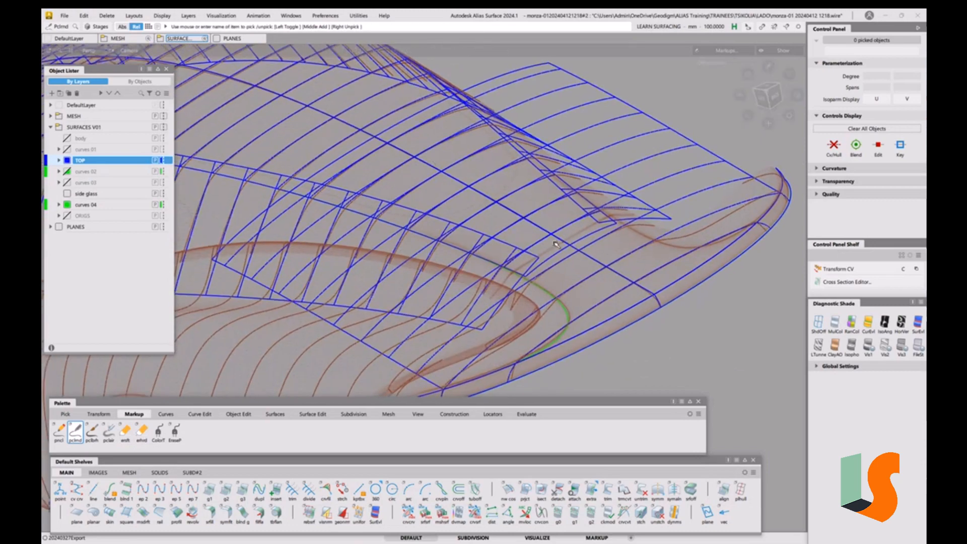
alt+shift+drag(607, 267, 559, 271)
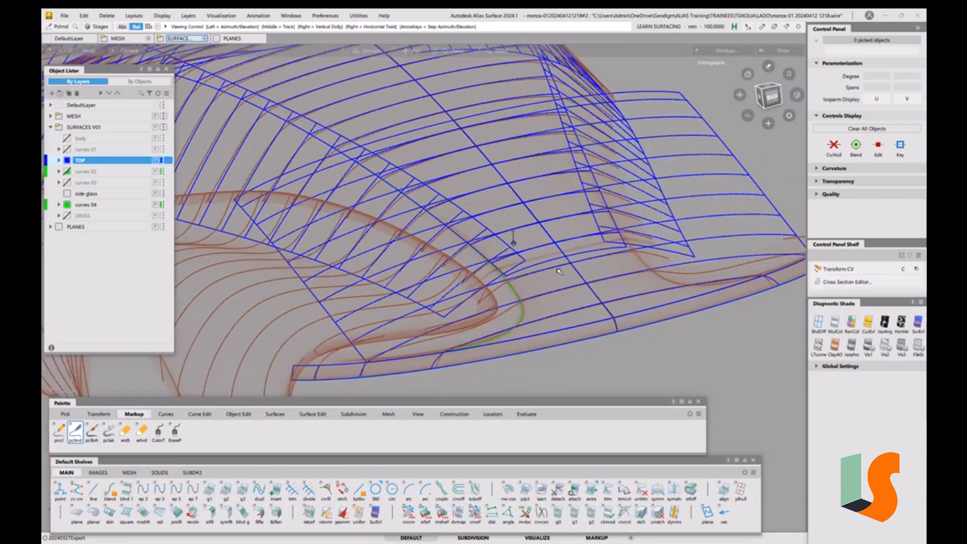
alt+shift+right_drag(559, 271, 581, 238)
alt+shift+middle_drag(581, 238, 567, 239)
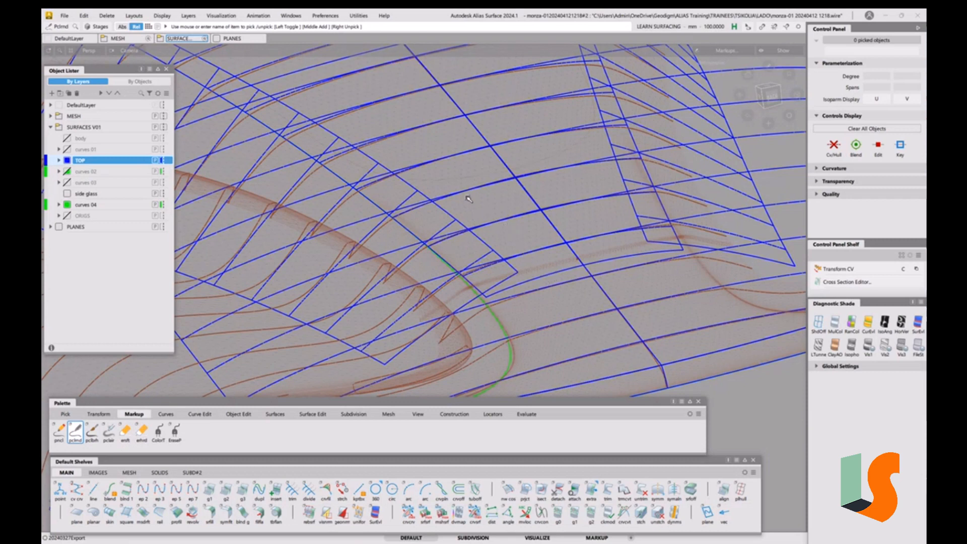
alt+shift+drag(501, 239, 477, 202)
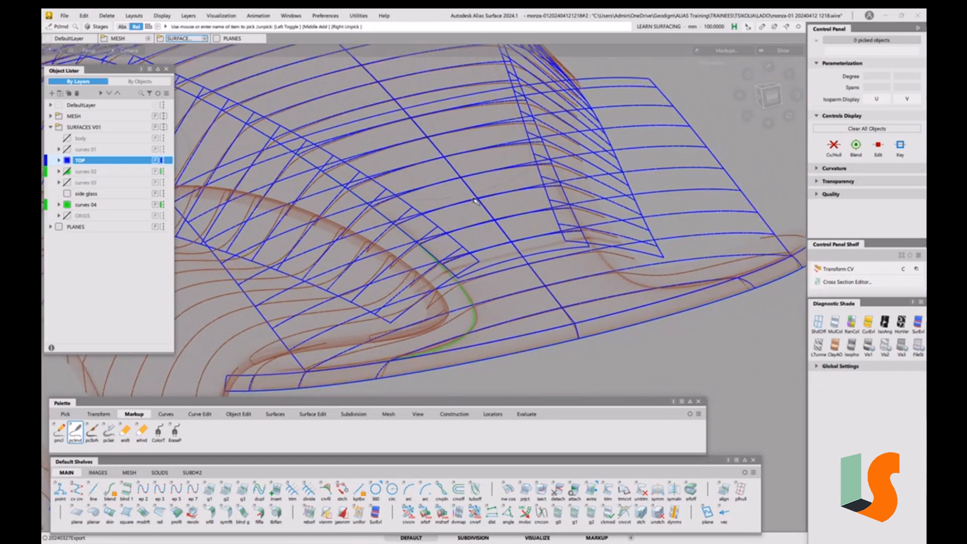
alt+shift+drag(520, 292, 477, 275)
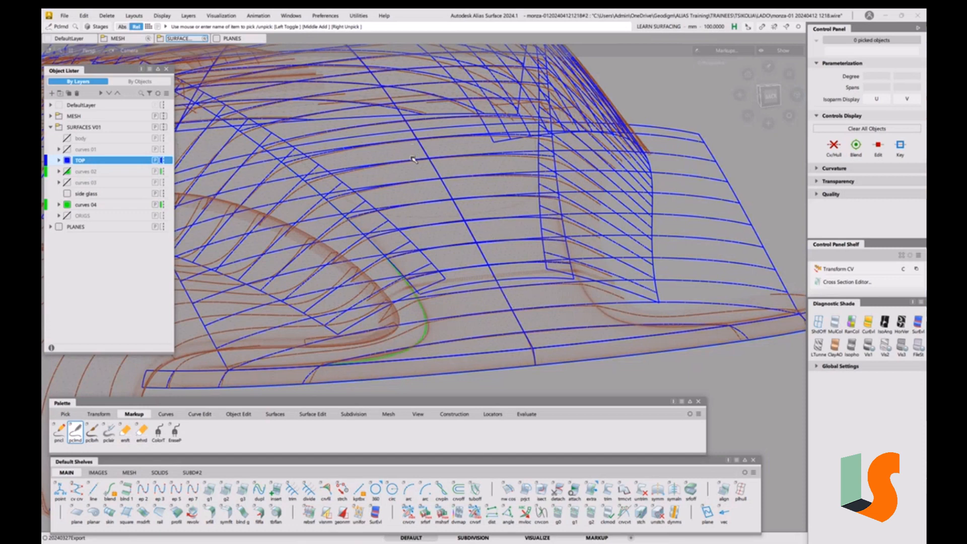
mouse_move(467, 190)
alt+shift+mouse_down()
mouse_move(525, 219)
mouse_move(488, 243)
mouse_move(500, 264)
alt+shift+mouse_up()
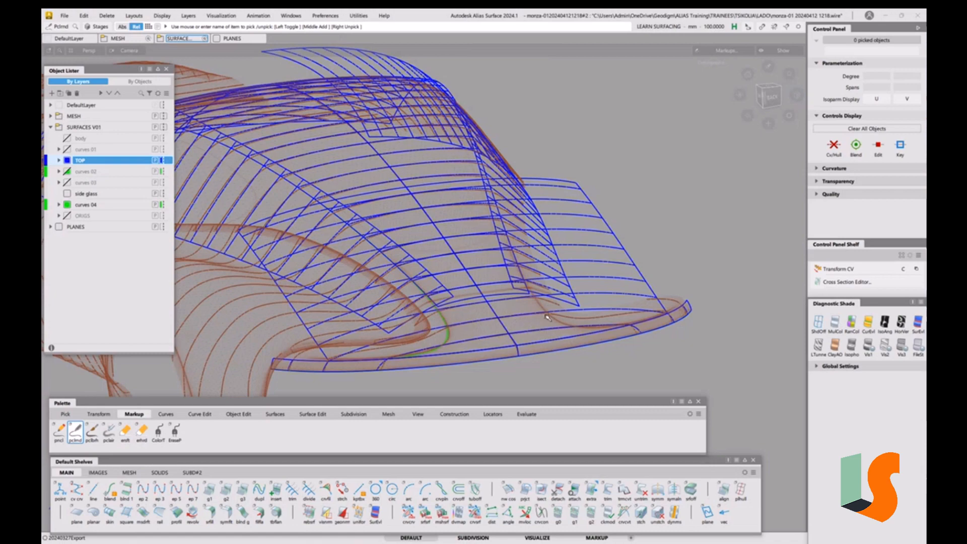
alt+shift+drag(545, 317, 537, 308)
alt+shift+right_drag(536, 309, 538, 298)
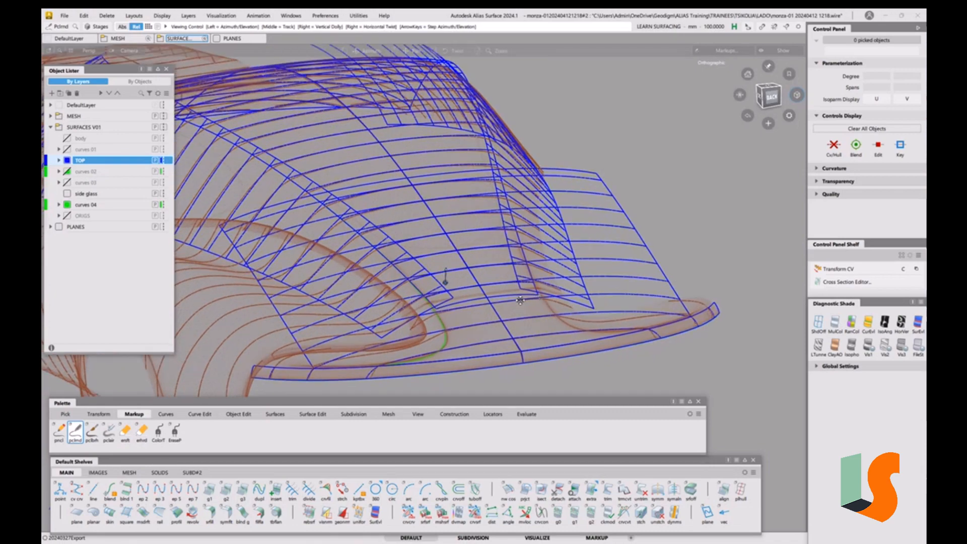
alt+shift+middle_drag(520, 299, 539, 298)
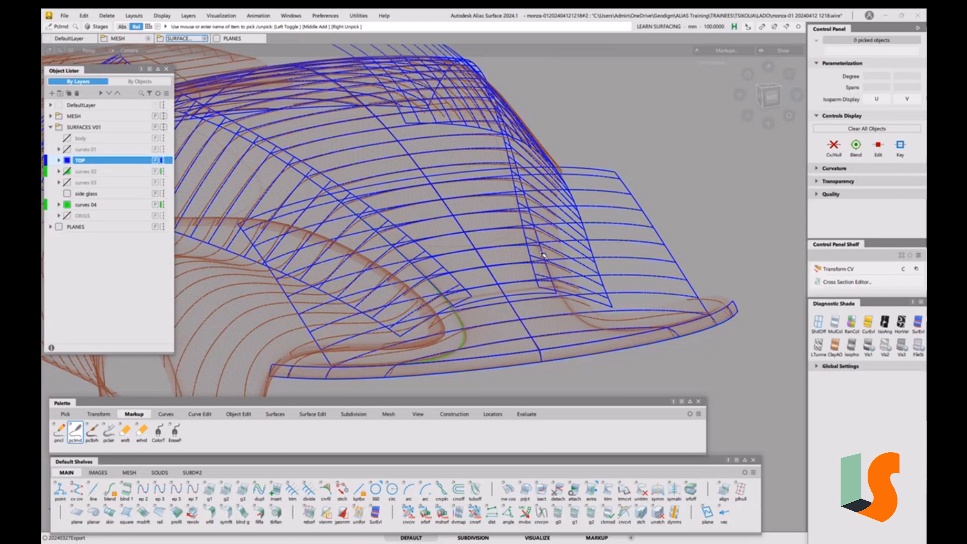
alt+shift+drag(543, 255, 543, 302)
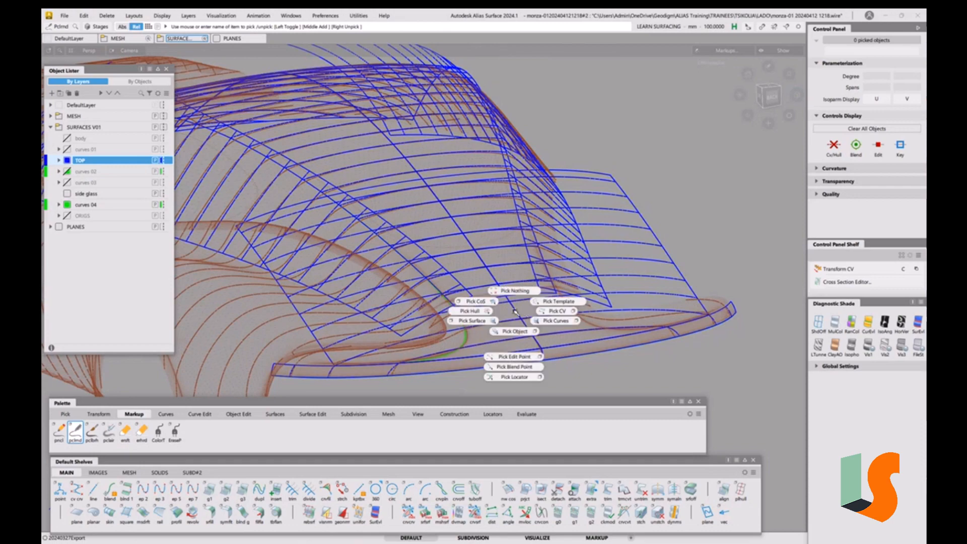
ctrl+shift+drag(514, 310, 519, 332)
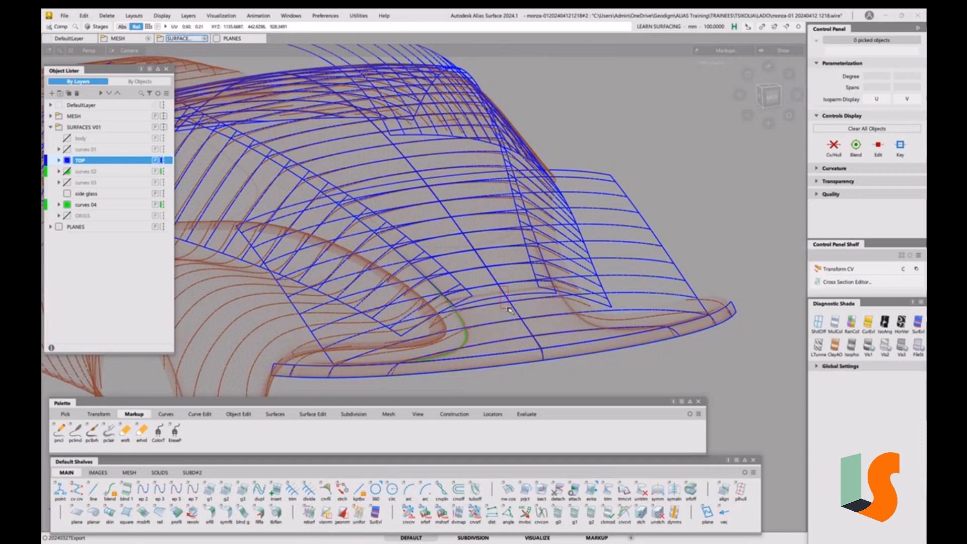
Pick the front hood surfaces, choosing surface#5 from the pick chooser, and hide everything unpicked to isolate them
drag(503, 291, 533, 331)
click(538, 317)
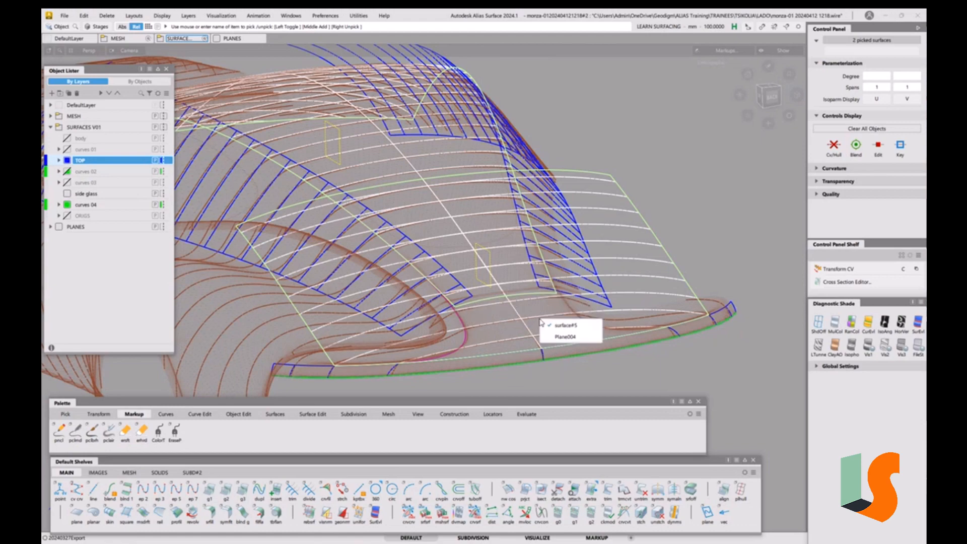
click(565, 338)
click(485, 228)
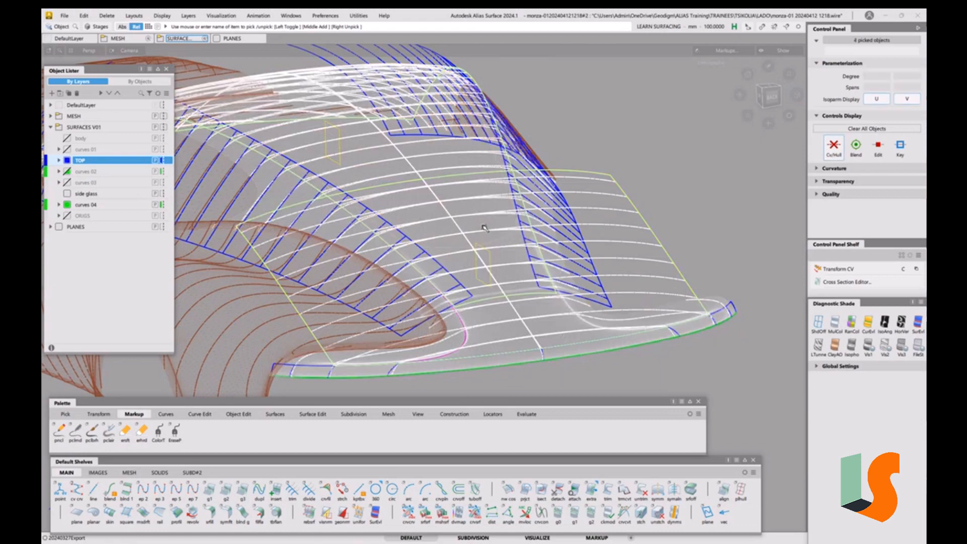
key(alt+h)
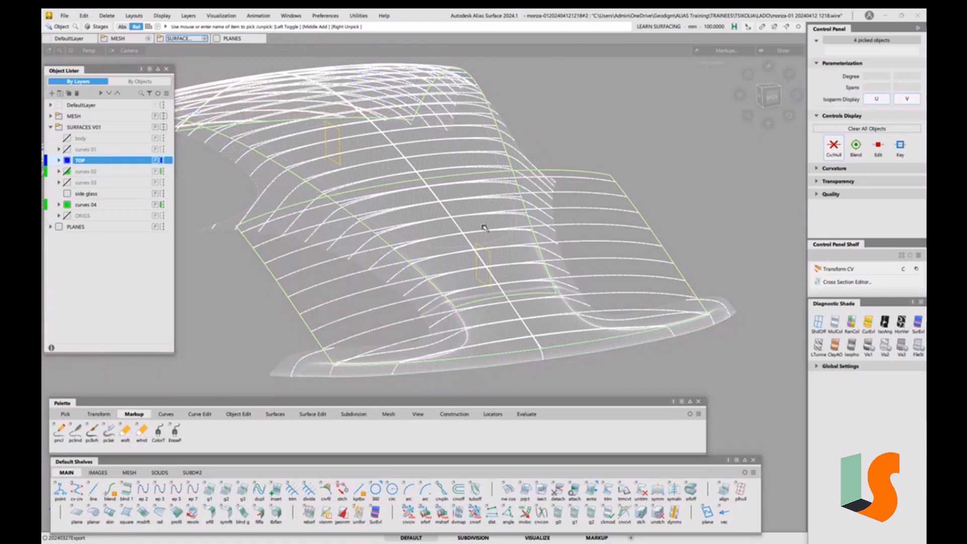
mouse_move(528, 298)
ctrl+shift+mouse_down()
mouse_move(527, 269)
mouse_move(528, 287)
ctrl+shift+mouse_up()
alt+shift+middle_drag(532, 294, 492, 276)
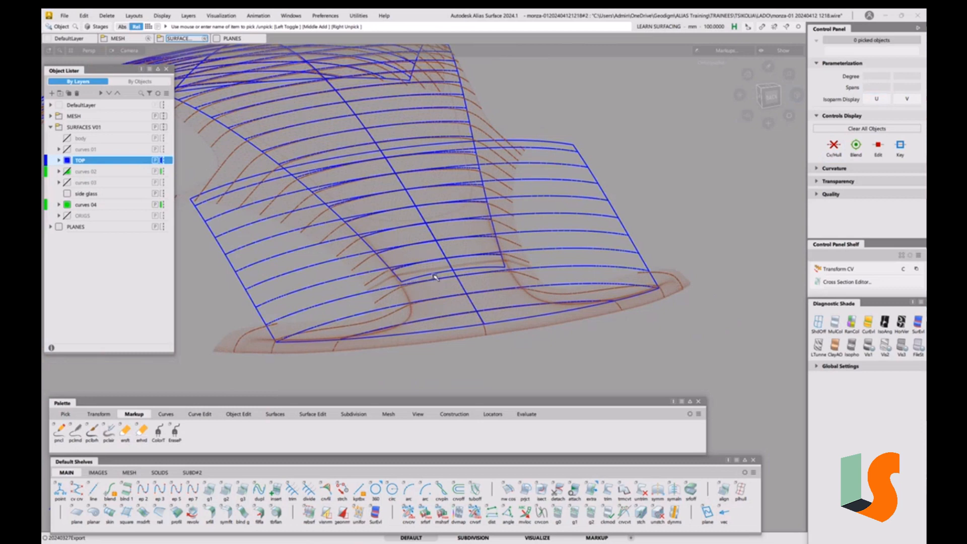
Extend the front edge of the centre hood surface down toward the nose
key(e)
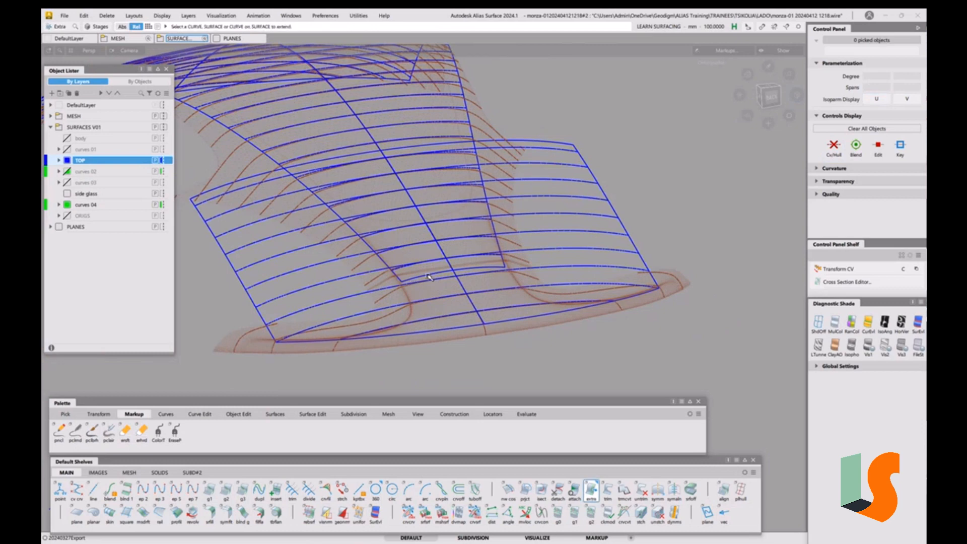
click(432, 275)
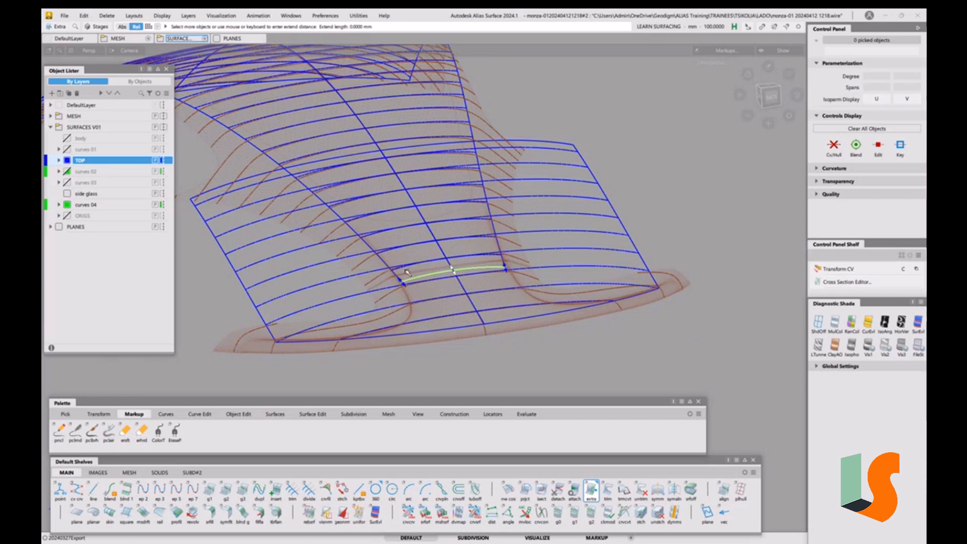
drag(640, 149, 718, 291)
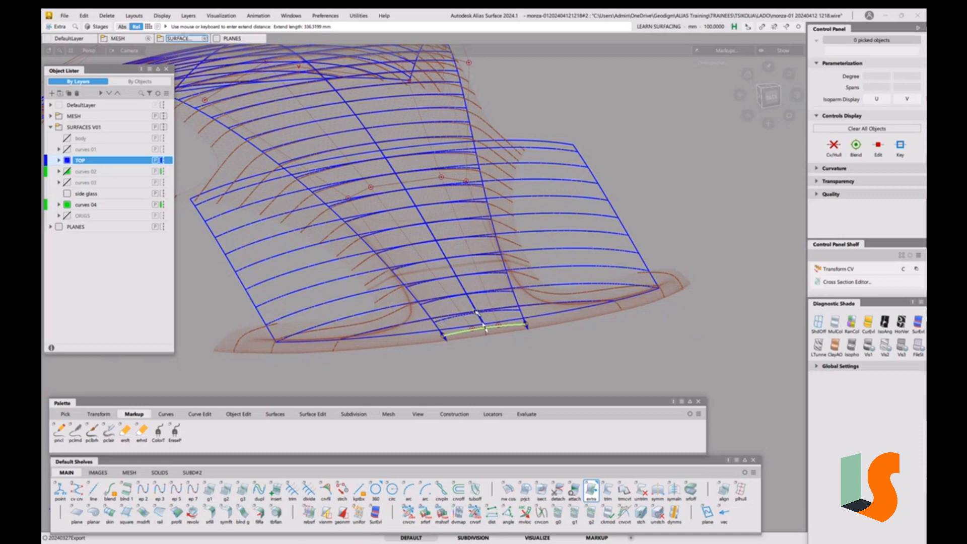
drag(639, 364, 633, 346)
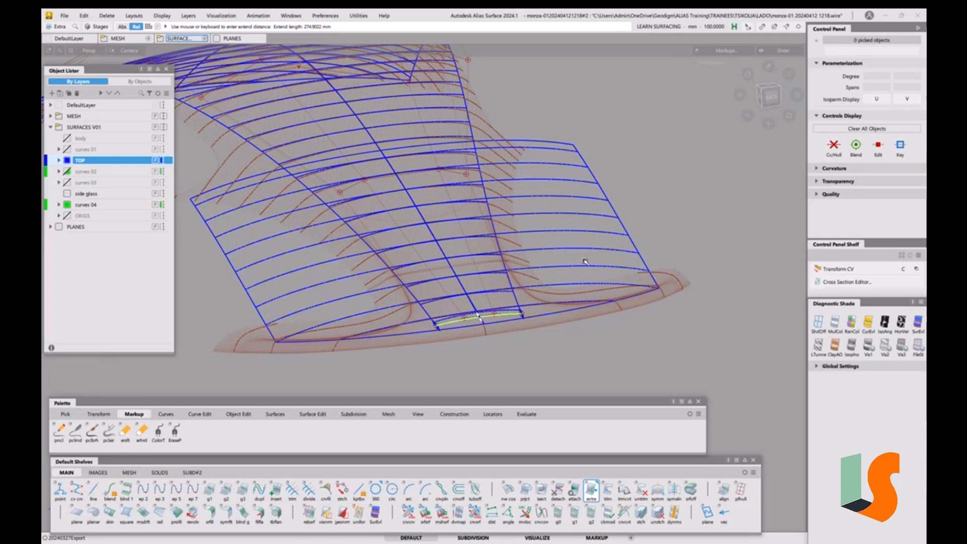
click(599, 293)
alt+shift+drag(531, 244, 501, 323)
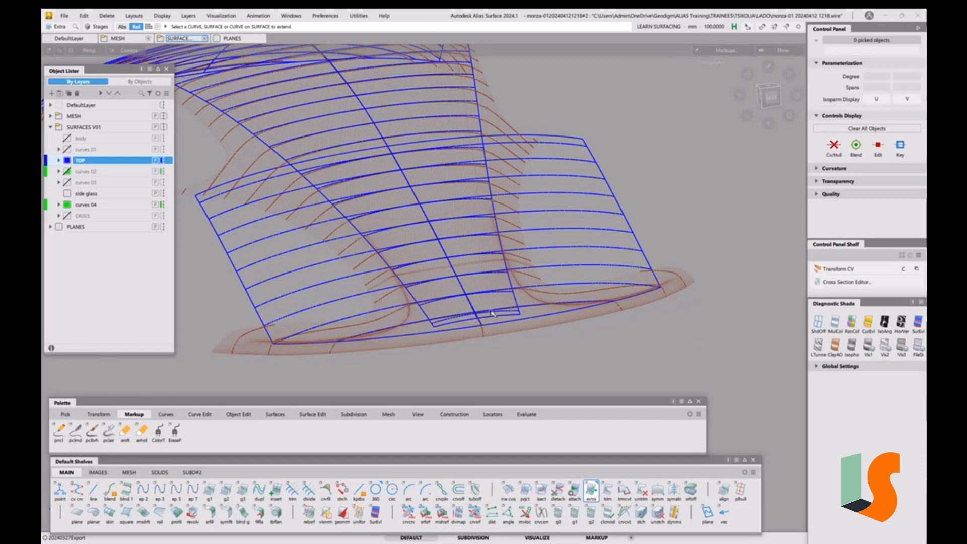
alt+shift+drag(546, 324, 497, 322)
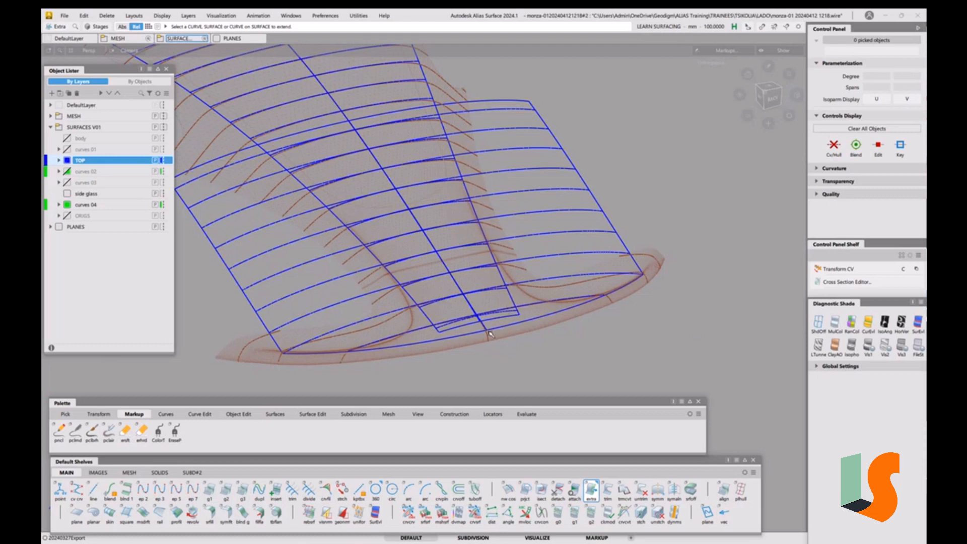
Pick the extended centre surface and turn on its CV and hull display
ctrl+shift+drag(466, 318, 445, 328)
click(457, 327)
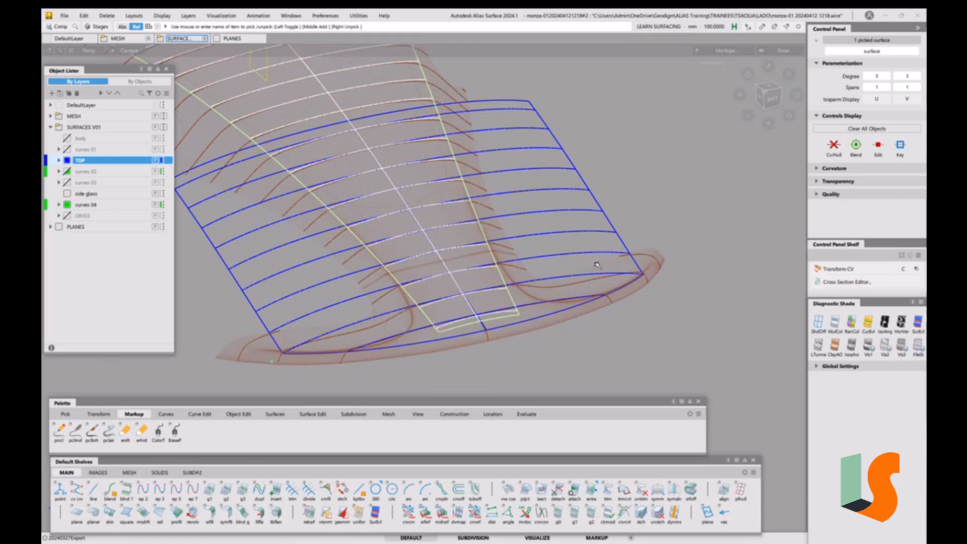
click(834, 156)
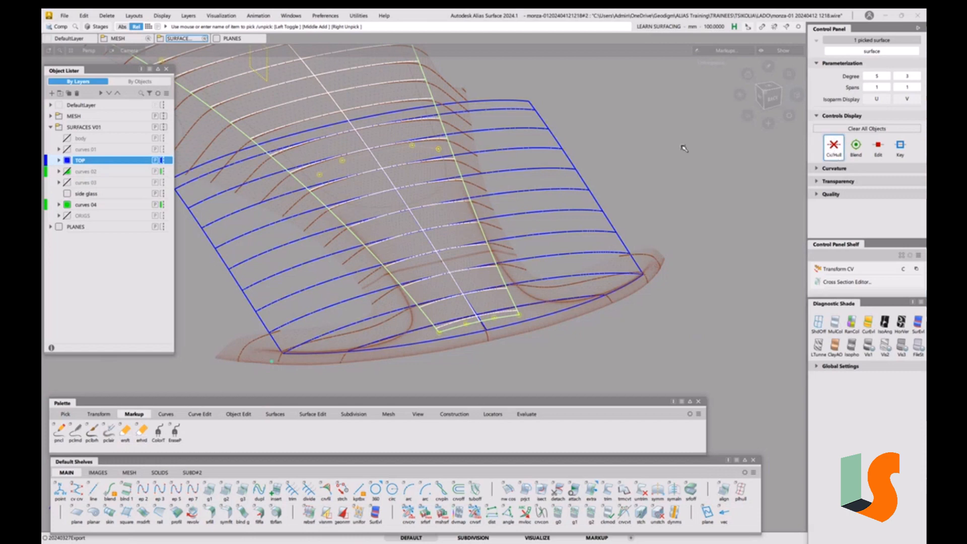
Try moving the centre surface's front row of CVs upward, then undo the move
alt+shift+drag(559, 177, 279, 158)
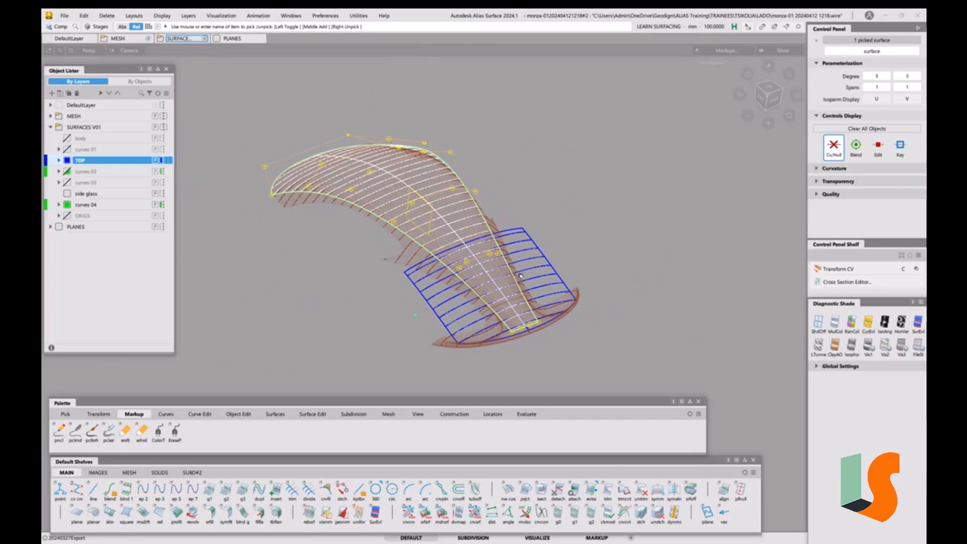
alt+shift+drag(569, 344, 551, 233)
alt+shift+right_drag(529, 284, 537, 273)
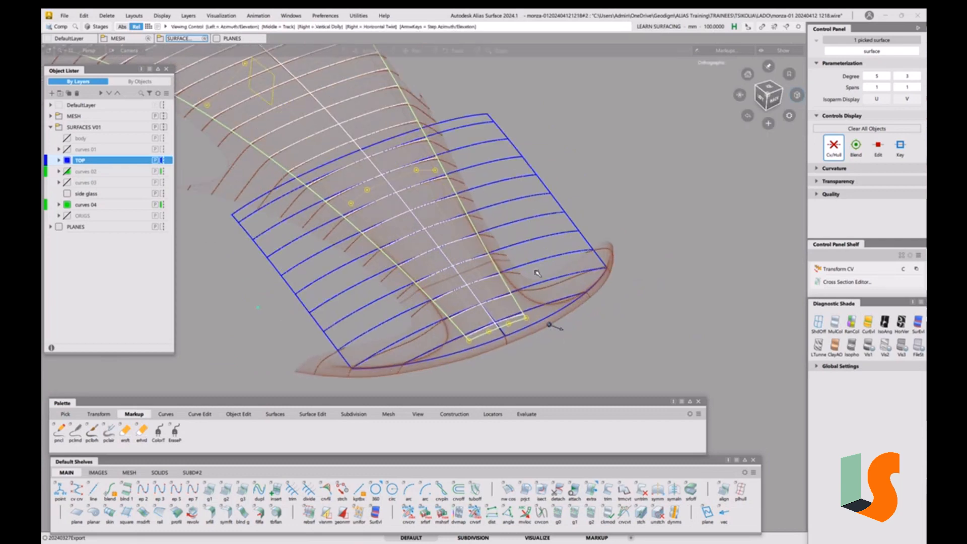
alt+shift+drag(537, 273, 528, 251)
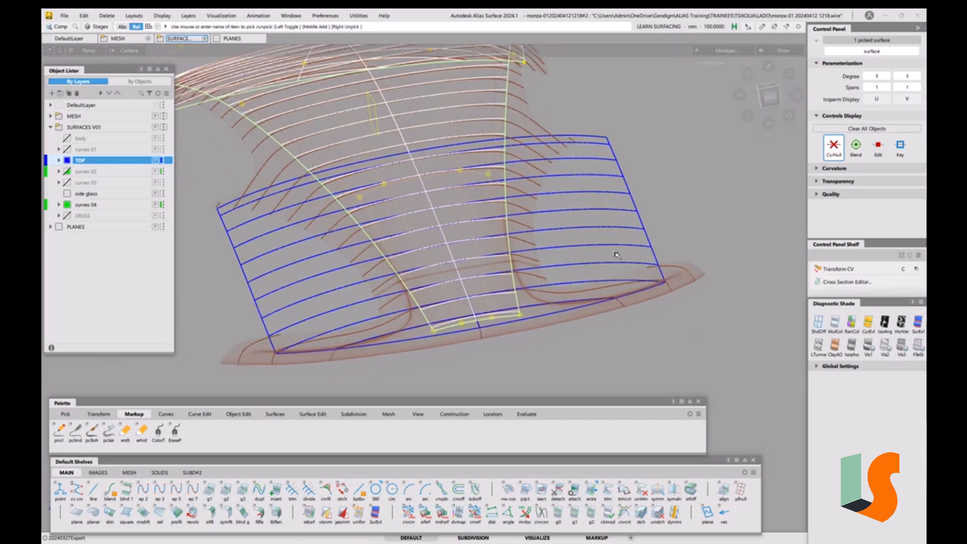
text(1)
key(Return)
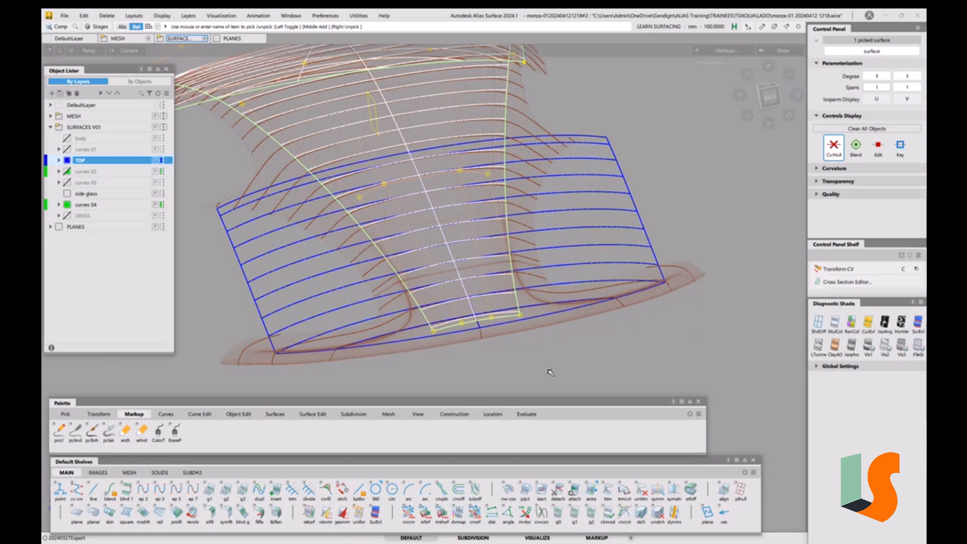
key(c)
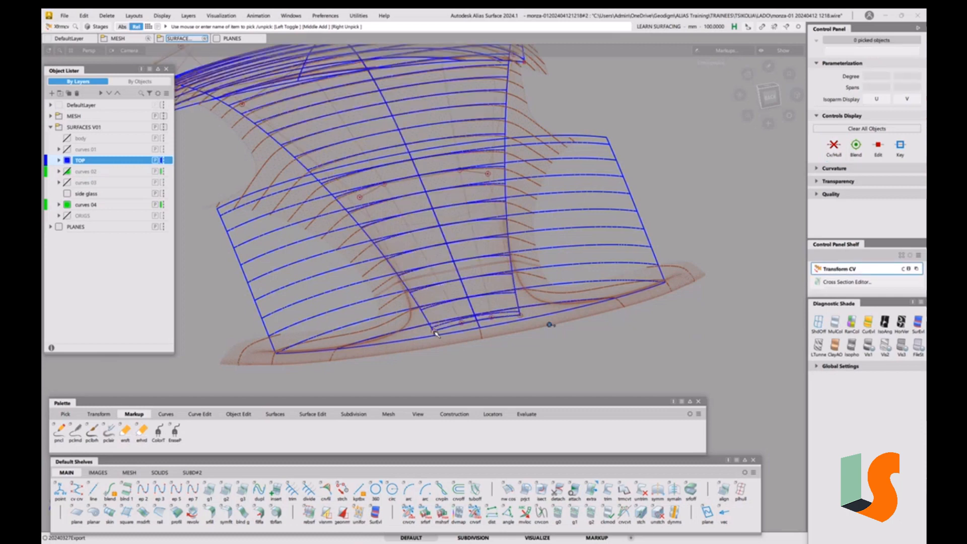
click(433, 331)
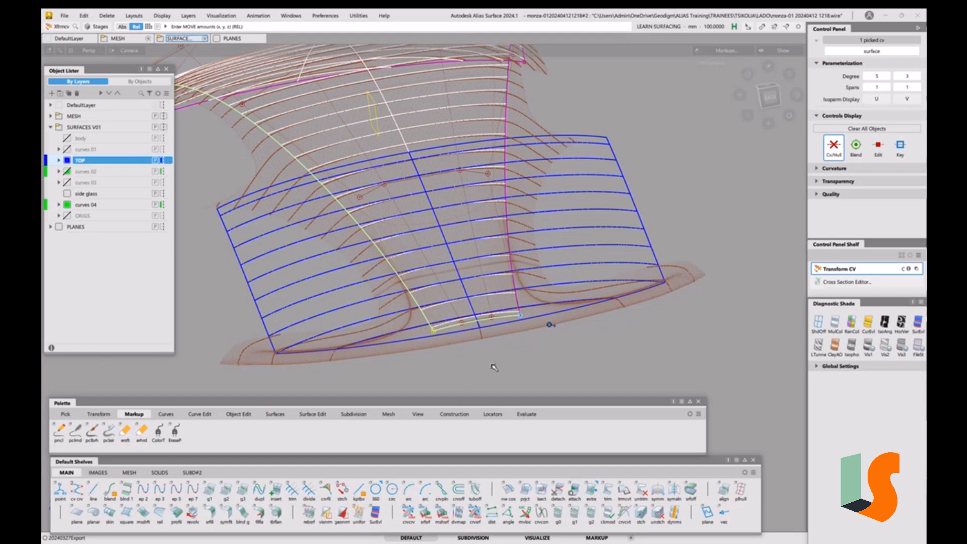
scroll(529, 348, up, 2)
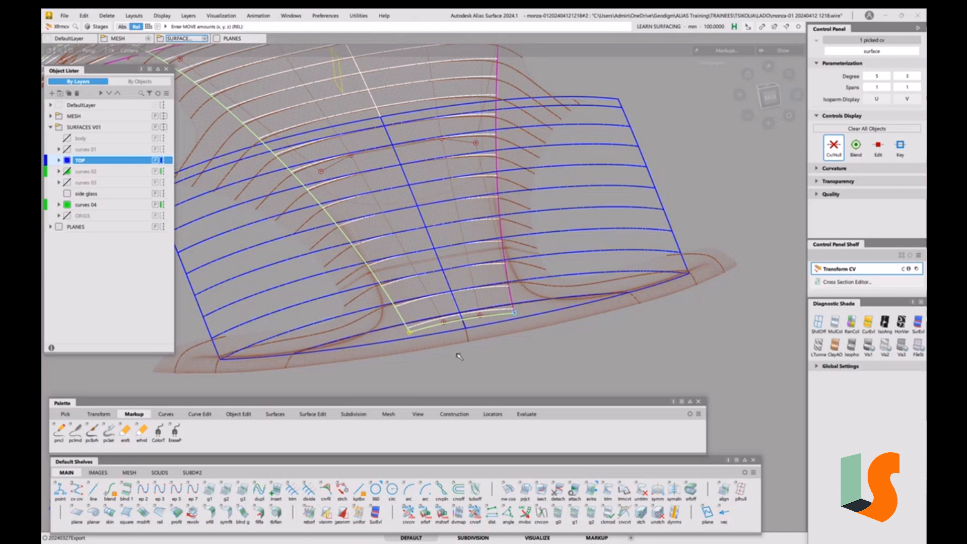
right_drag(493, 360, 478, 310)
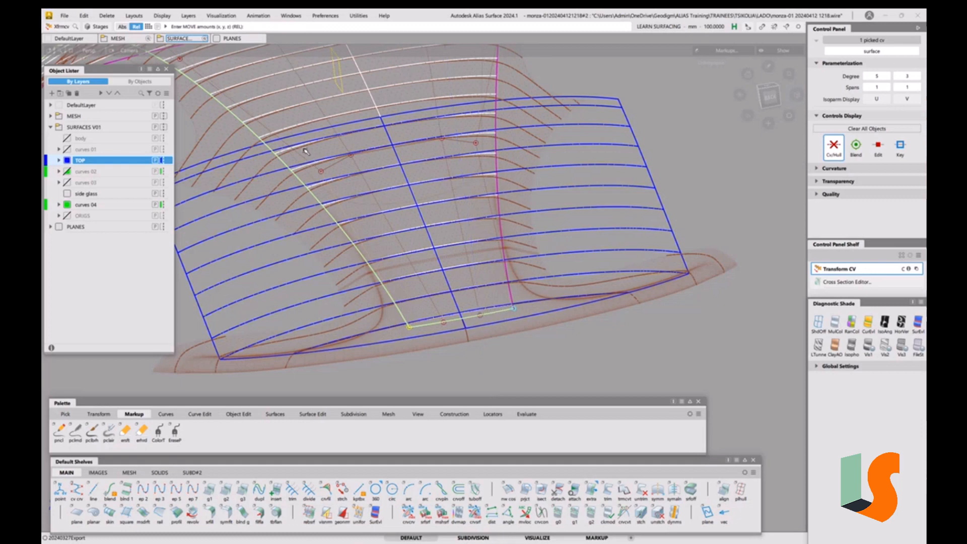
key(ctrl+z)
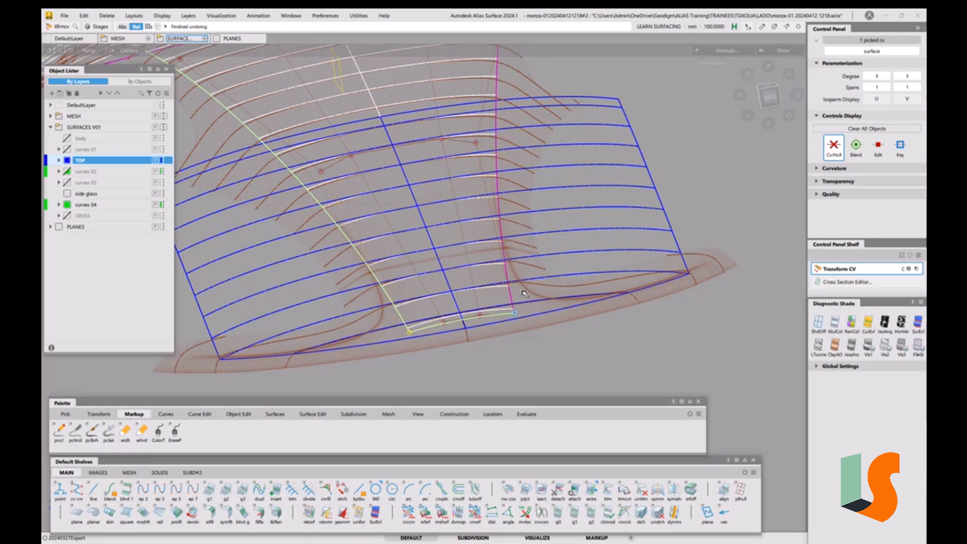
Raise the centre surface's U degree to 7
click(887, 77)
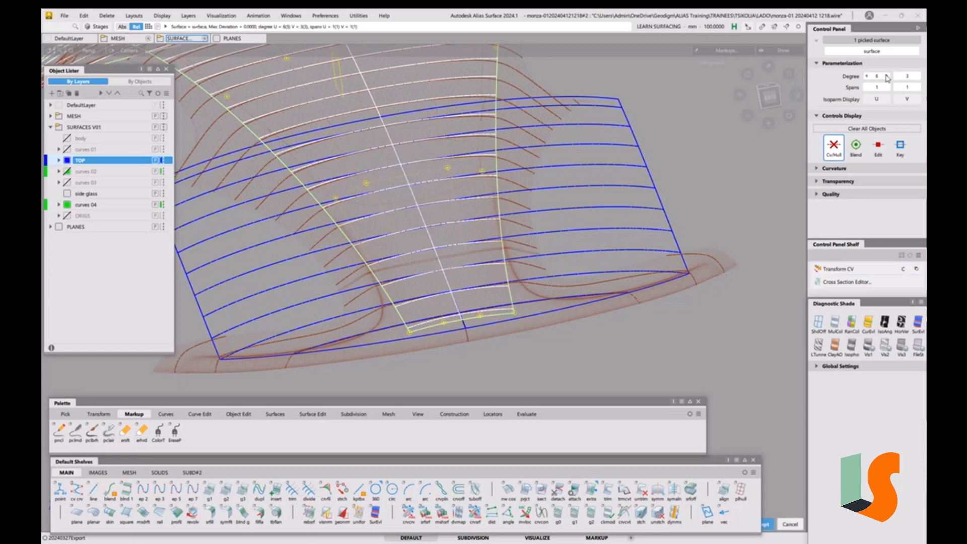
click(887, 77)
Try raising the front CV row again in two moves, then undo both moves
key(c)
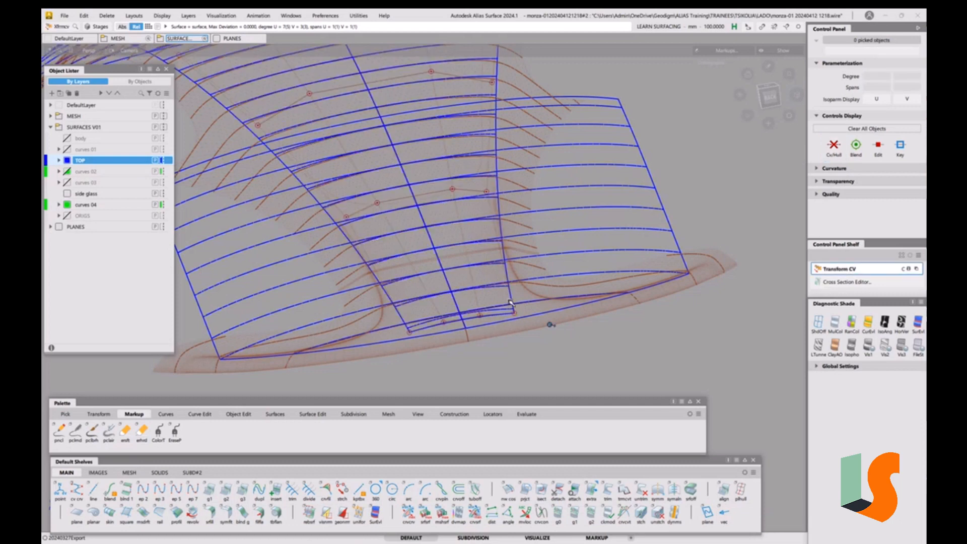
click(410, 333)
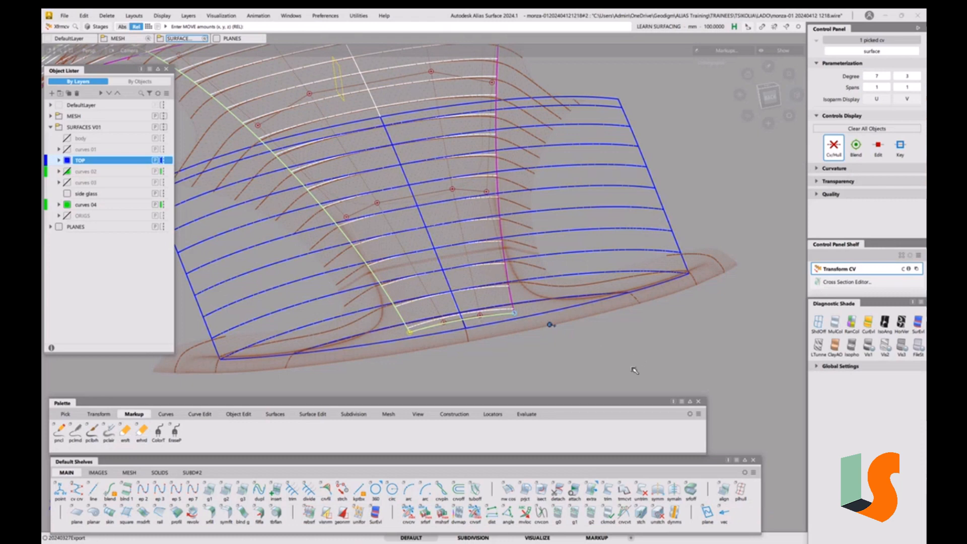
right_drag(634, 371, 638, 343)
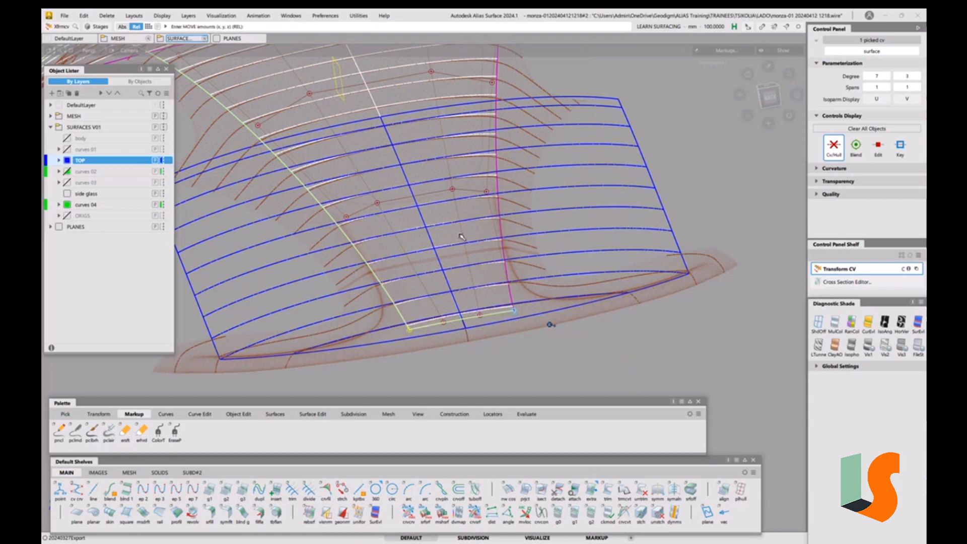
right_drag(645, 354, 646, 331)
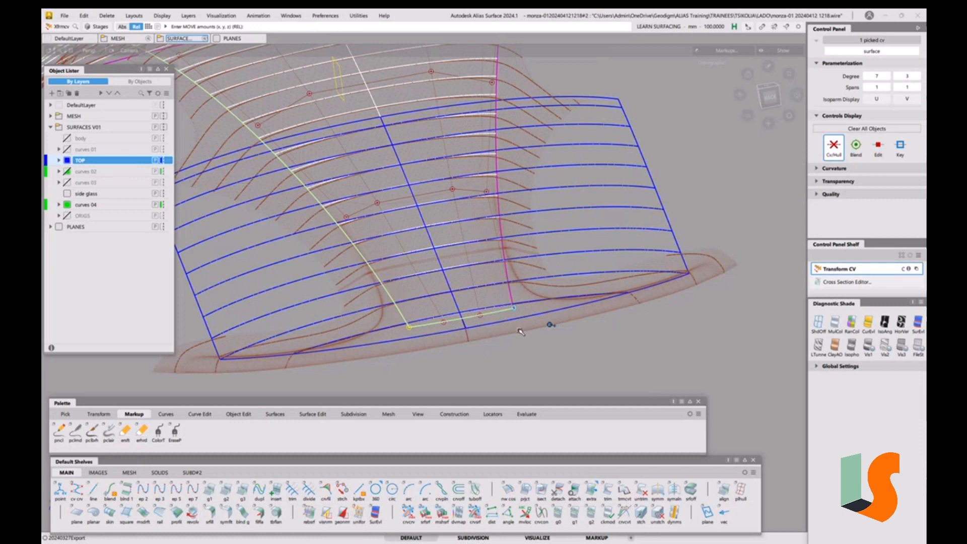
key(ctrl+z)
key(ctrl+z)
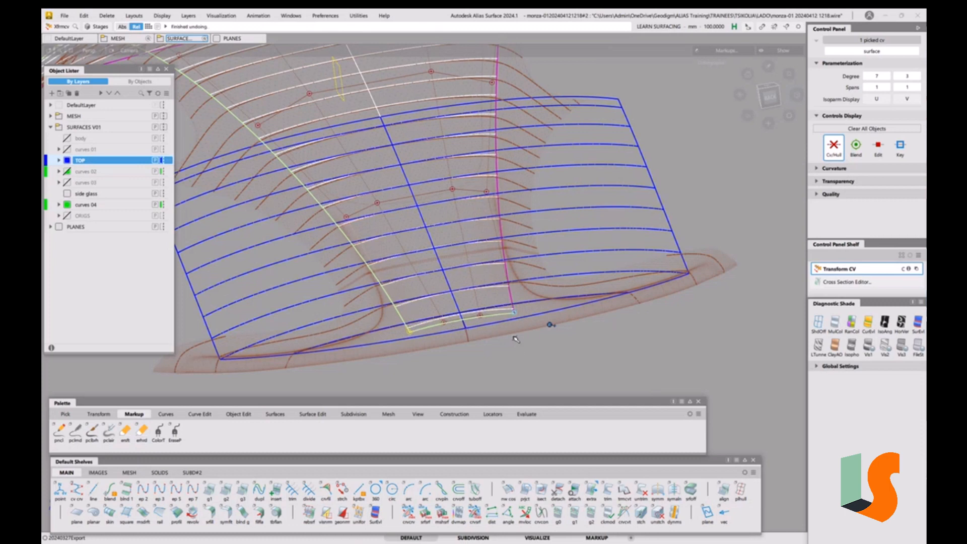
Extend the centre surface's front edge further down to the nose edge, checking it from the top view
key(e)
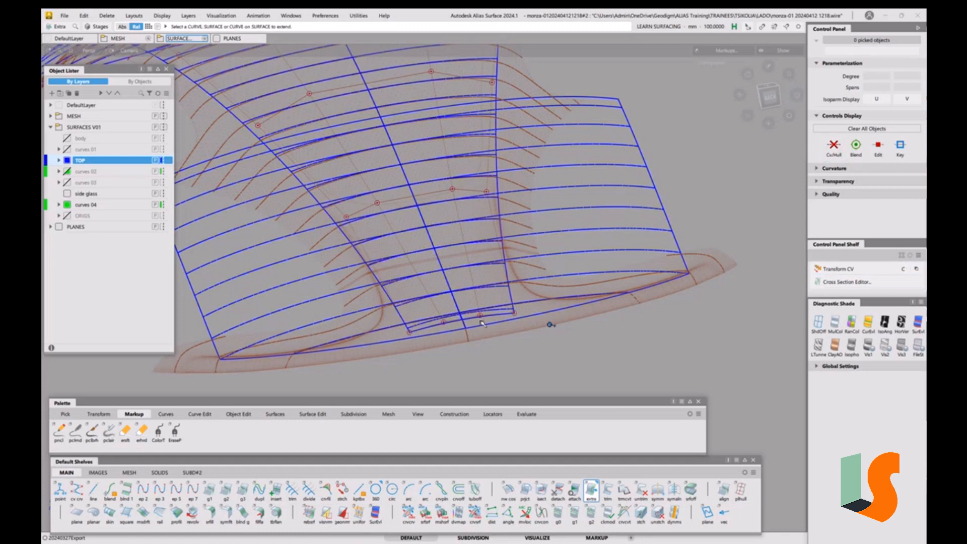
click(478, 319)
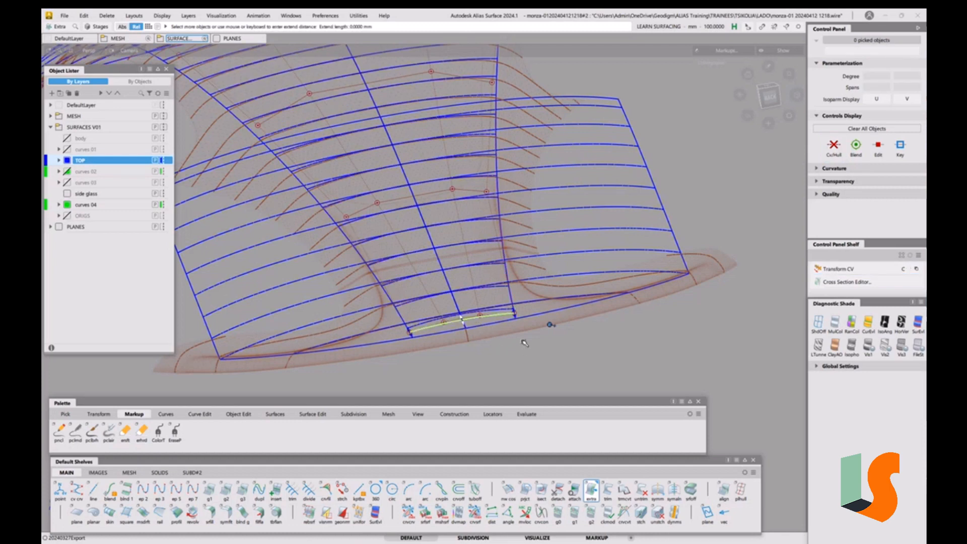
drag(525, 343, 560, 333)
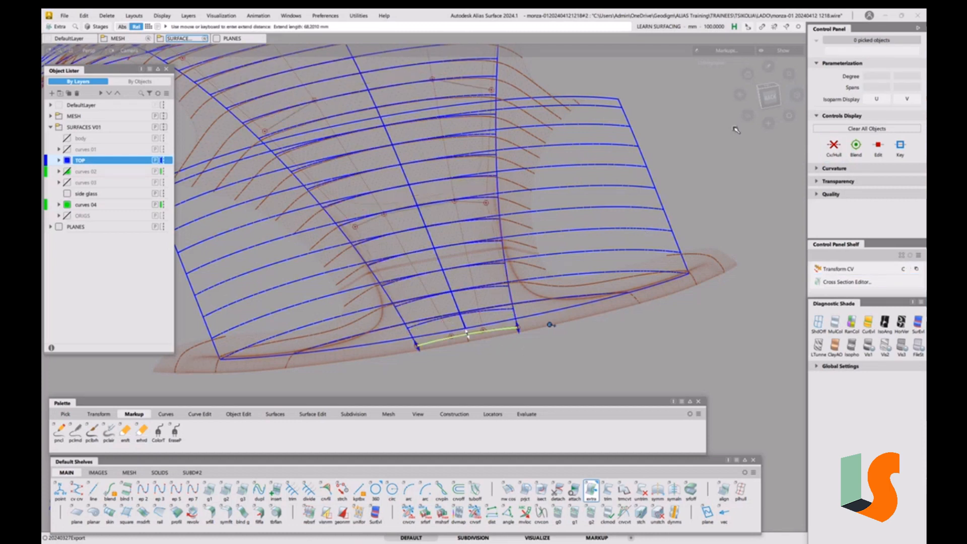
click(769, 95)
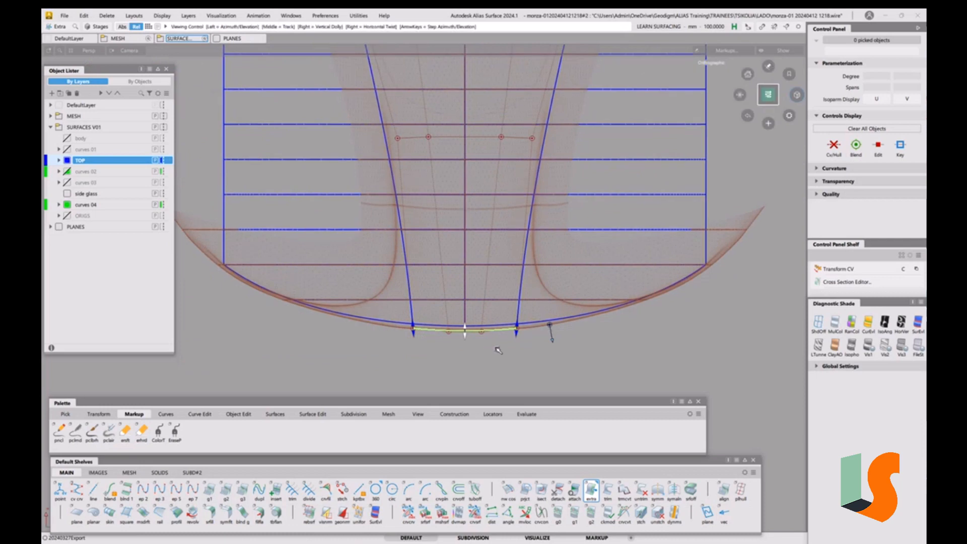
alt+shift+right_drag(507, 311, 386, 279)
click(386, 280)
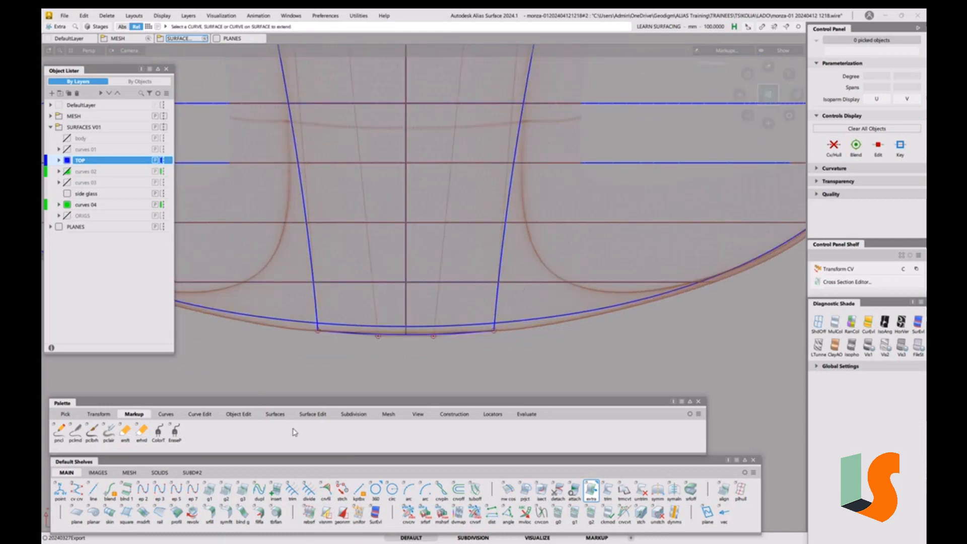
Convert the trimmed centre surface into an untrimmed surface with Trim Convert, then pick the new surface
click(312, 414)
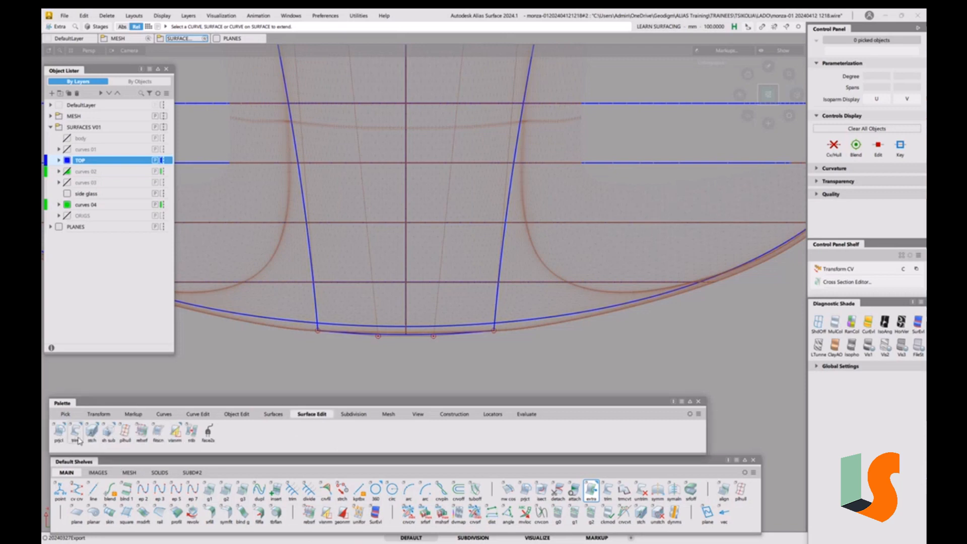
drag(75, 431, 101, 484)
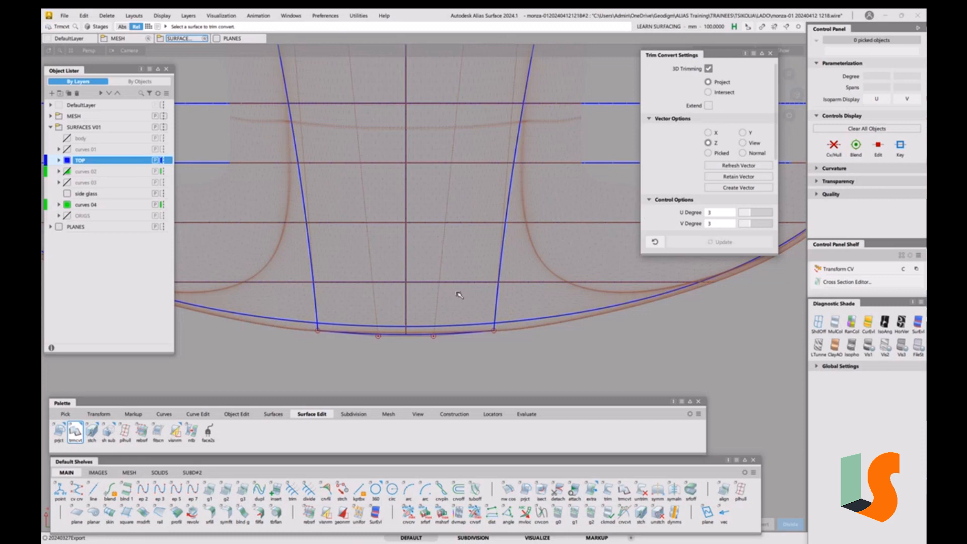
click(496, 301)
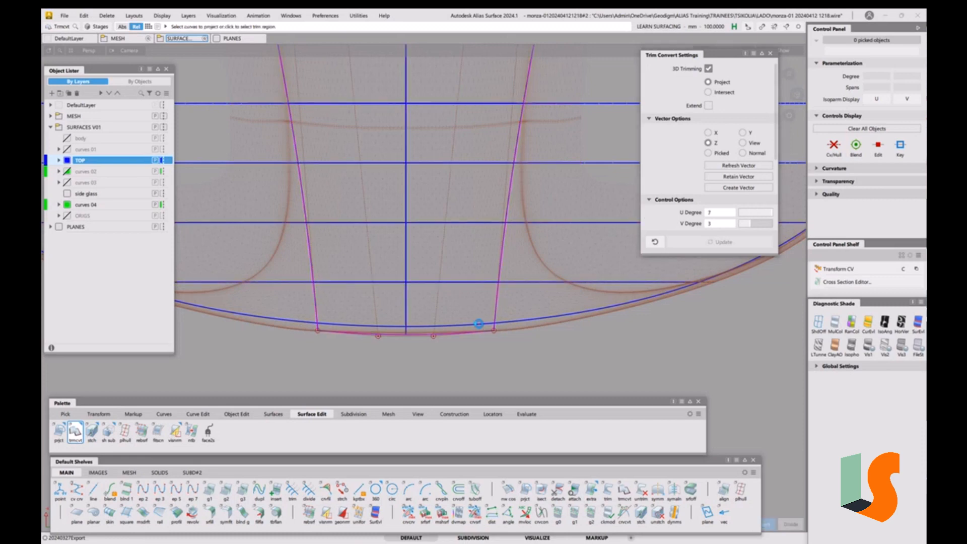
click(478, 323)
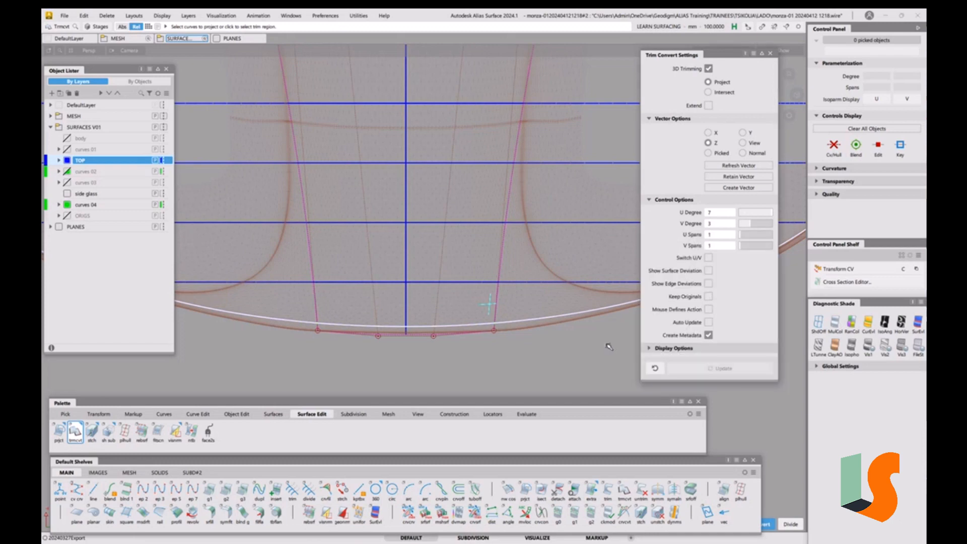
key(space)
key(space)
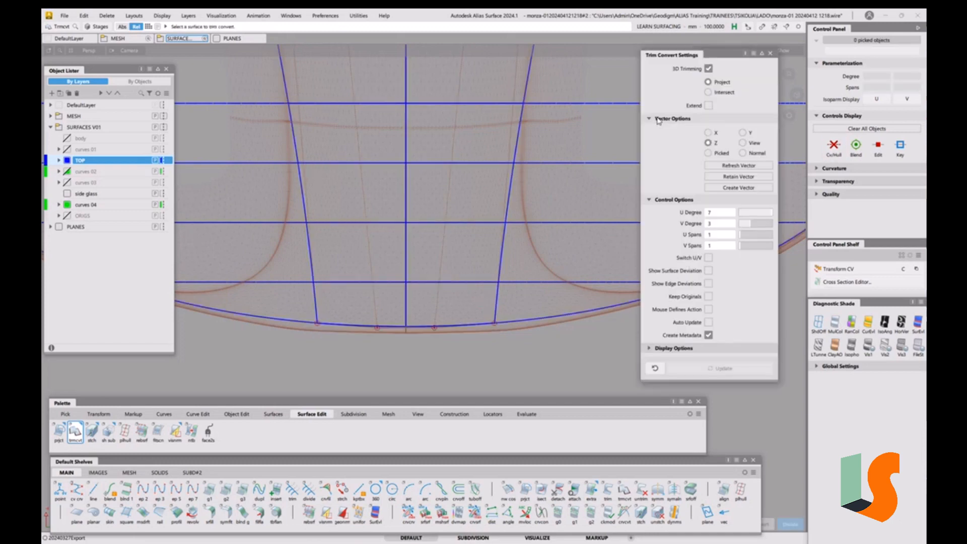
mouse_move(437, 269)
ctrl+shift+mouse_down()
mouse_move(416, 280)
mouse_move(448, 260)
ctrl+shift+mouse_up()
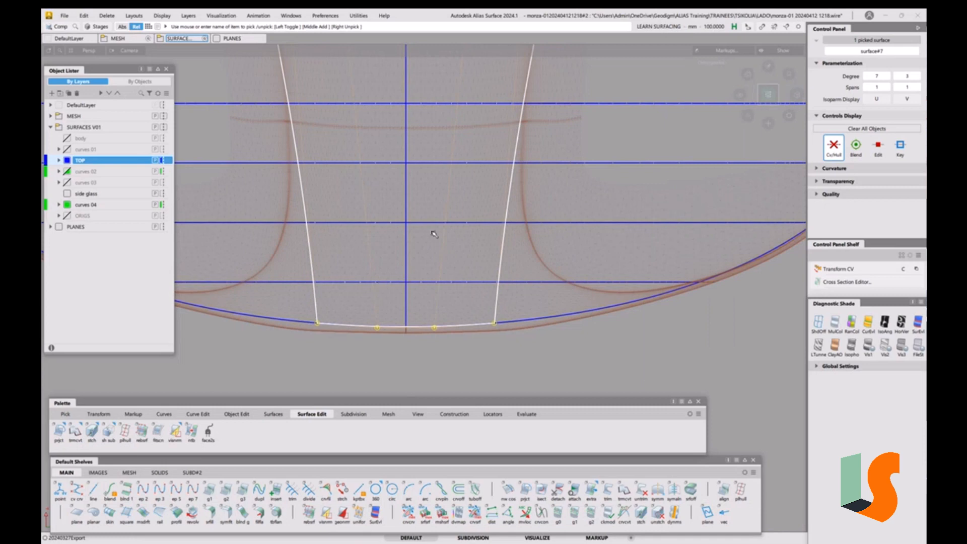
Apply a symmetric modeling constraint to the converted centre surface
click(237, 414)
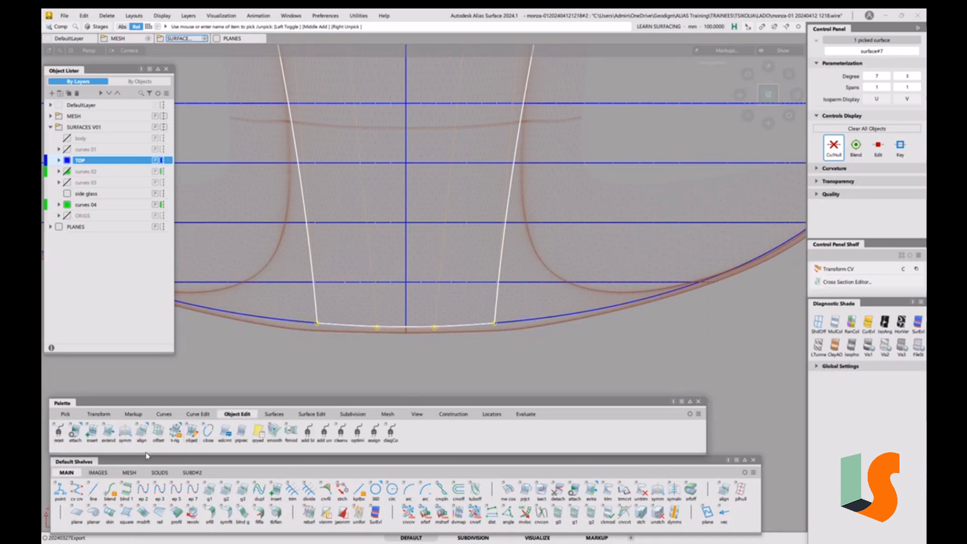
click(125, 432)
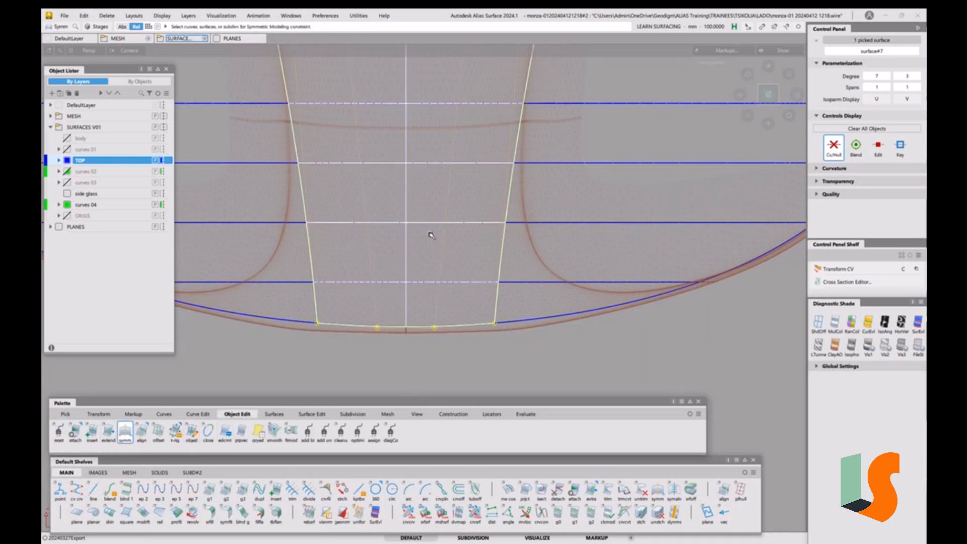
ctrl+shift+drag(545, 338, 545, 267)
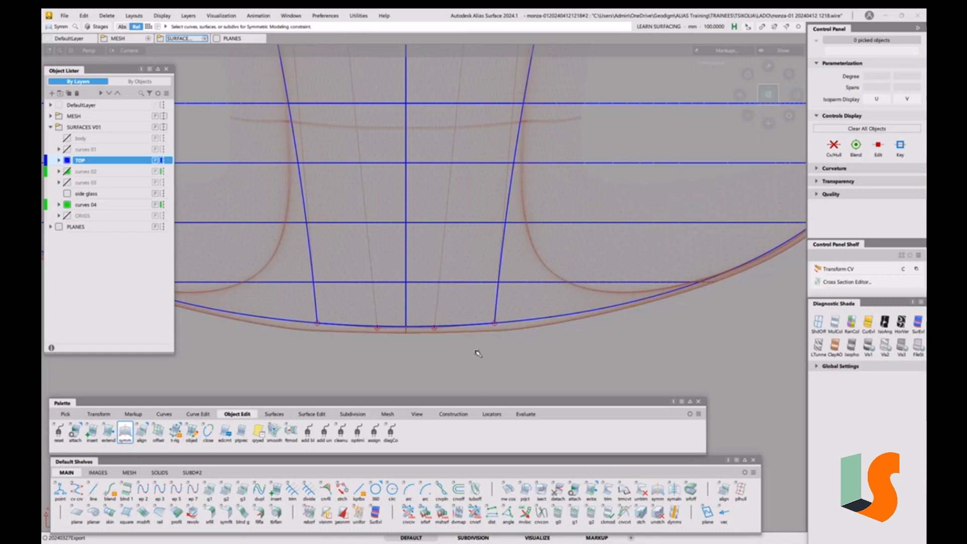
alt+shift+drag(477, 353, 503, 342)
alt+shift+right_drag(504, 342, 510, 311)
alt+shift+middle_drag(510, 312, 564, 277)
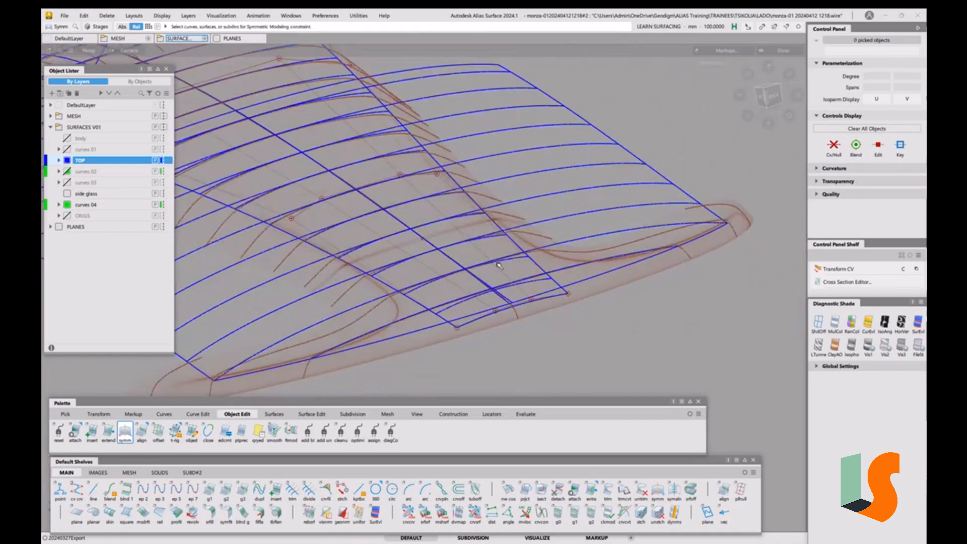
Inspect the centre surface's CV hull against the nose edge from several perspective angles
ctrl+shift+drag(448, 272, 508, 356)
click(484, 317)
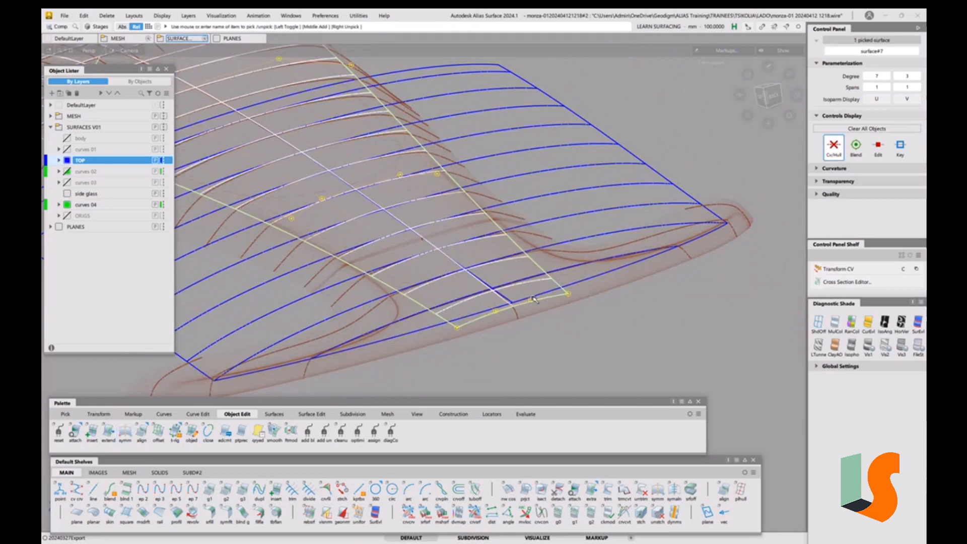
alt+shift+drag(542, 307, 535, 257)
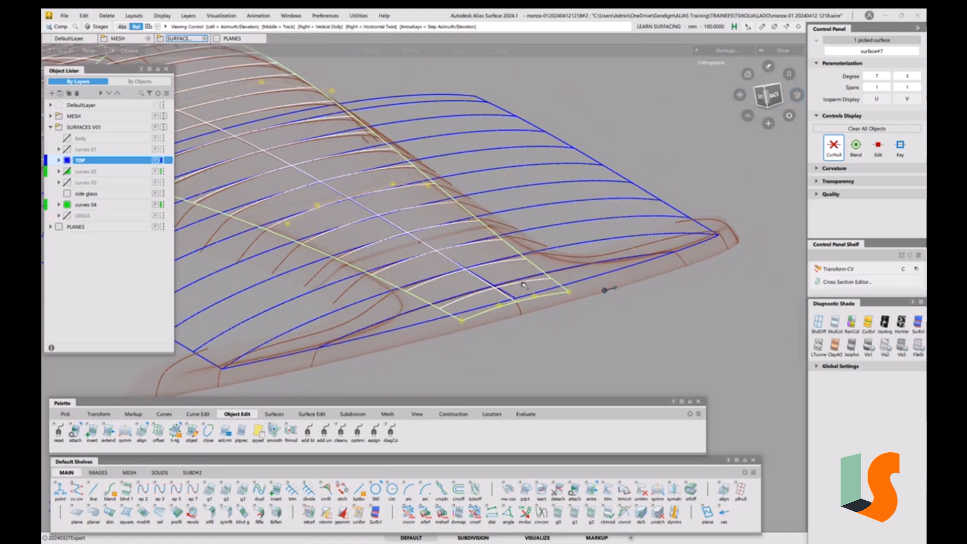
mouse_move(536, 258)
alt+shift+right_down()
mouse_move(534, 194)
mouse_move(526, 315)
alt+shift+right_up()
alt+shift+middle_drag(525, 316, 541, 340)
alt+shift+drag(542, 340, 530, 336)
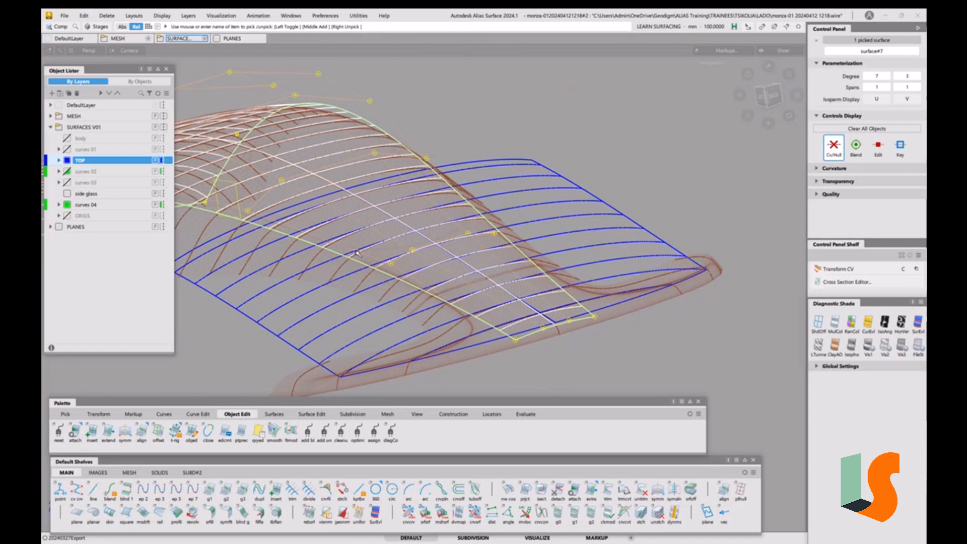
mouse_move(606, 367)
ctrl+shift+mouse_down()
mouse_move(606, 328)
mouse_move(492, 325)
ctrl+shift+mouse_up()
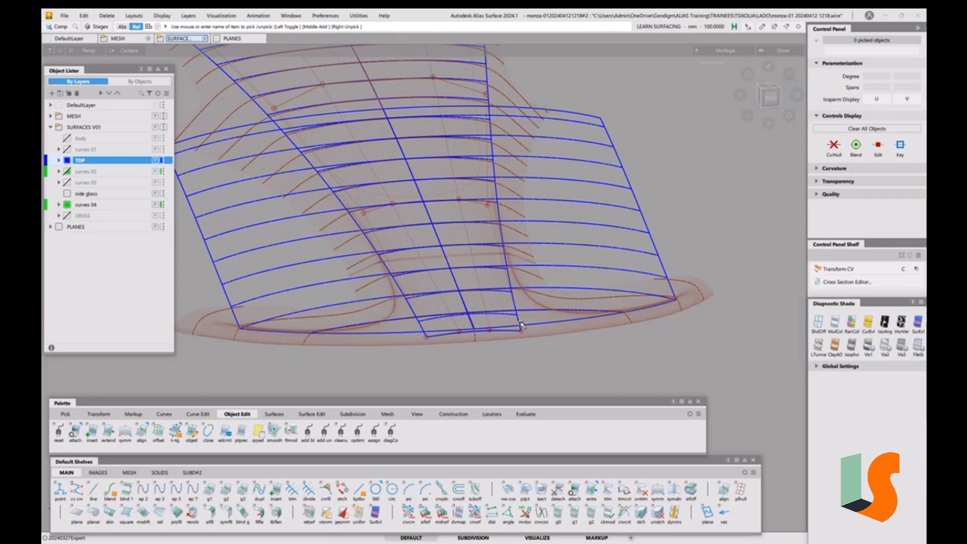
scroll(466, 337, up, 2)
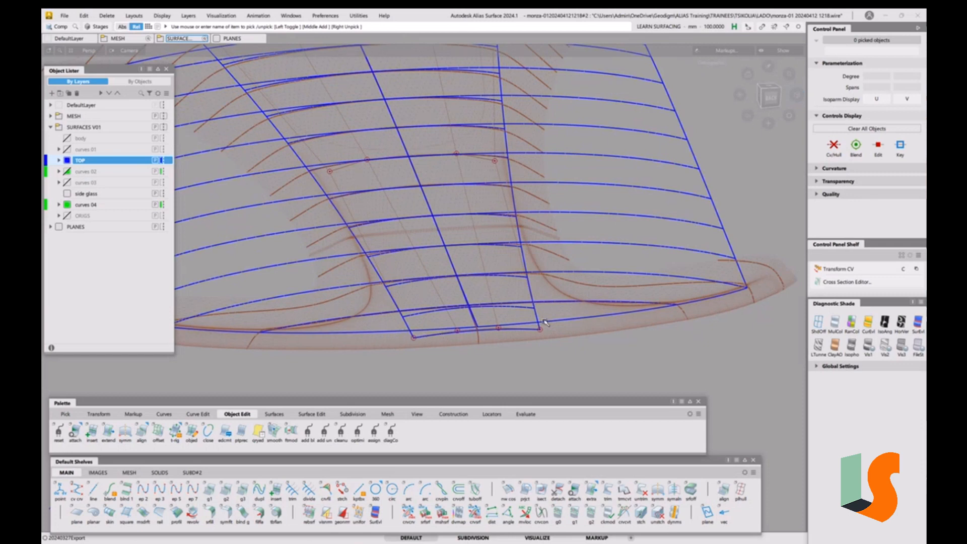
alt+shift+drag(552, 321, 385, 346)
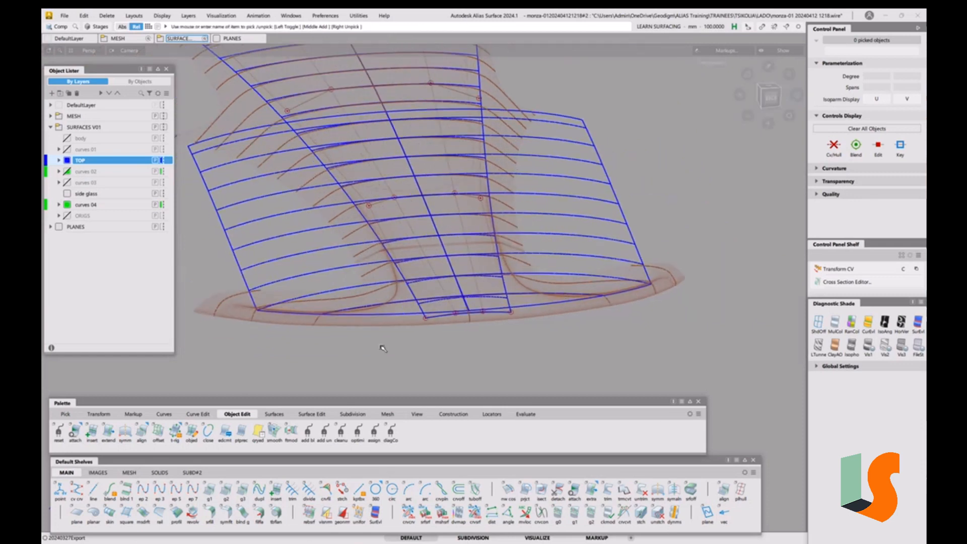
Duplicate the nose edge curve without rebuilding it
click(196, 415)
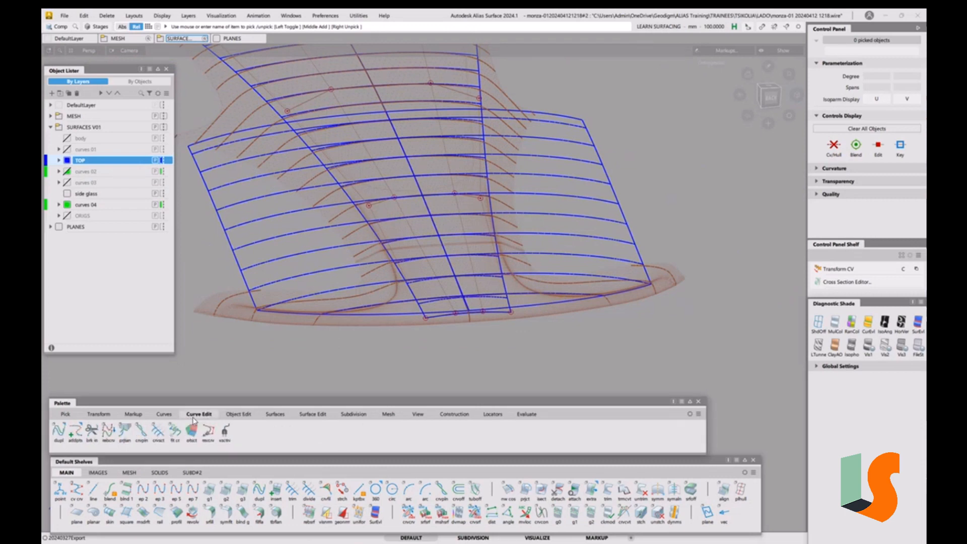
double_click(58, 434)
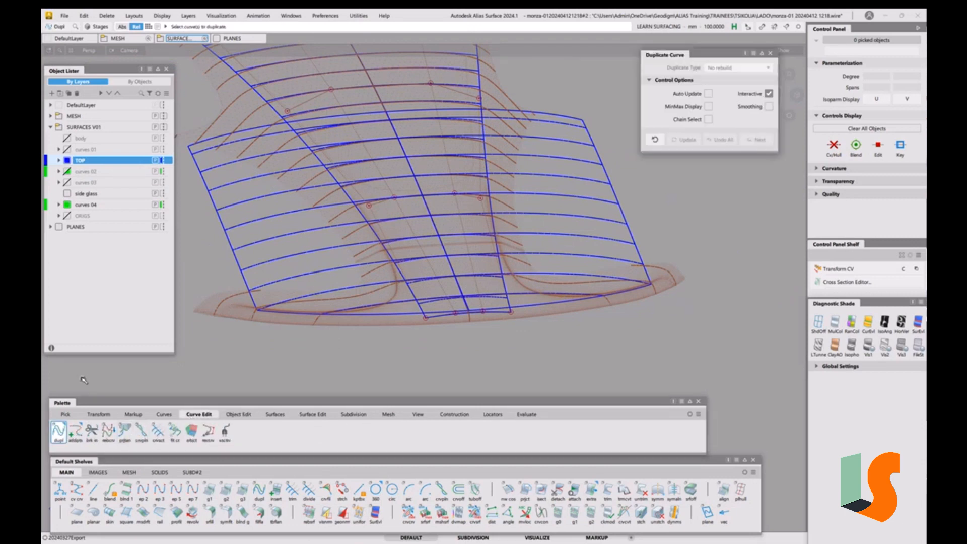
click(550, 306)
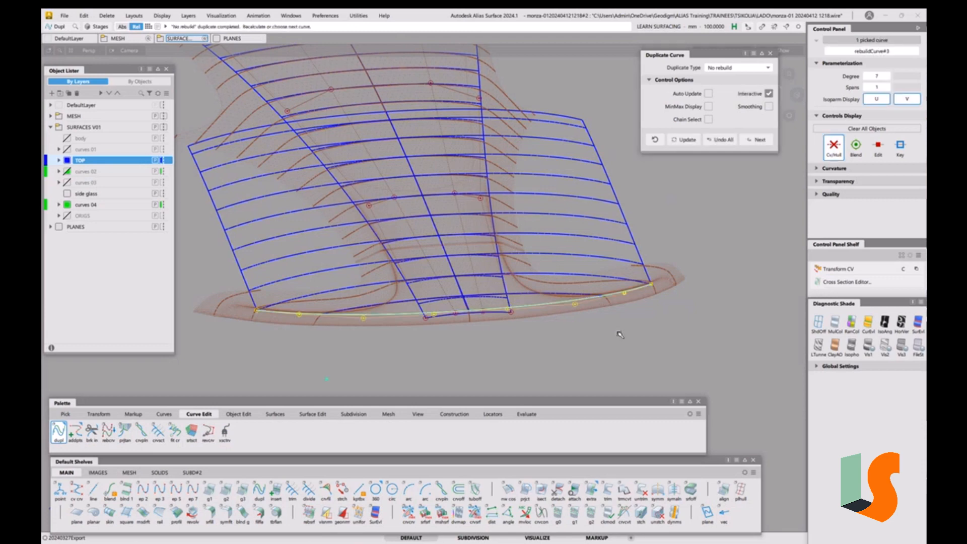
ctrl+shift+drag(625, 342, 626, 320)
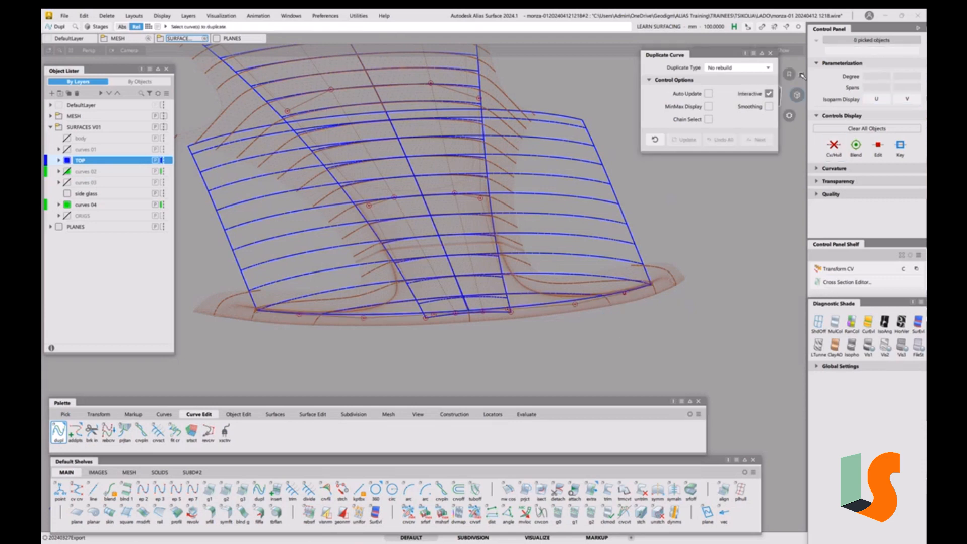
click(770, 54)
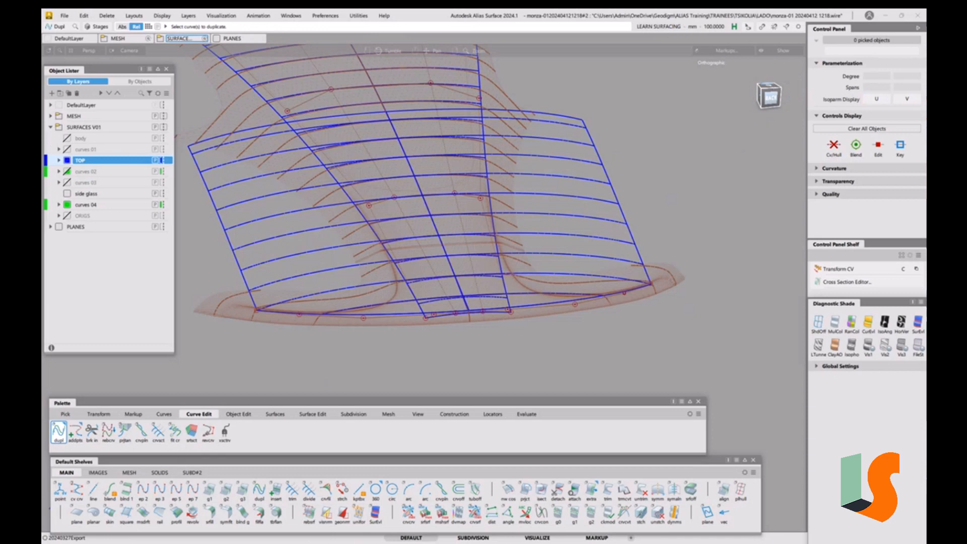
Try aligning the centre surface's front edge partially to the duplicated nose curve without blending, then revert the alignment
click(770, 87)
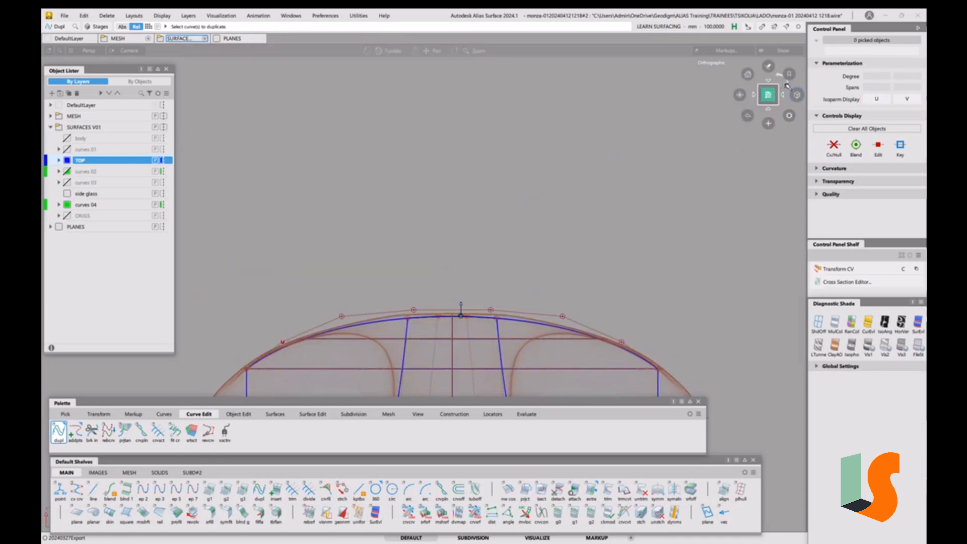
click(786, 85)
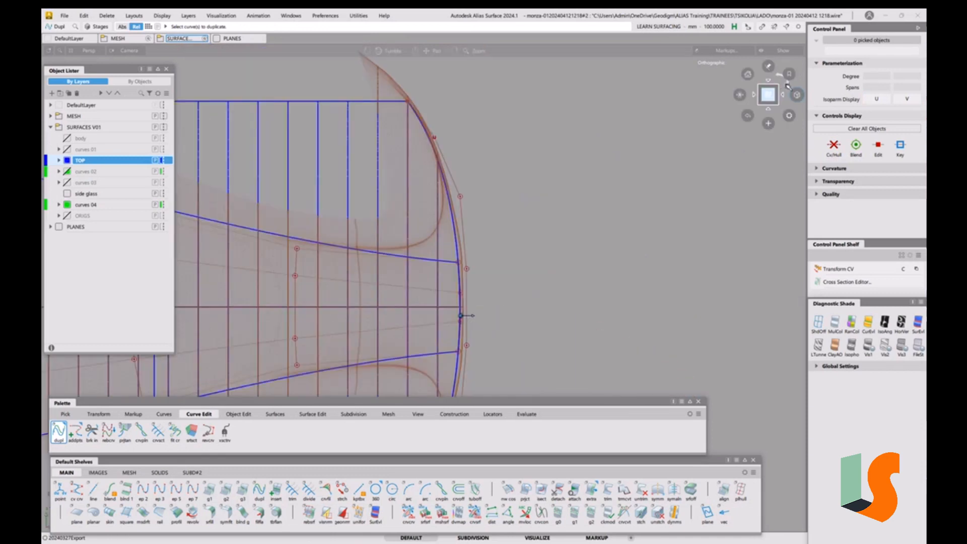
click(787, 85)
alt+shift+right_drag(513, 318, 539, 294)
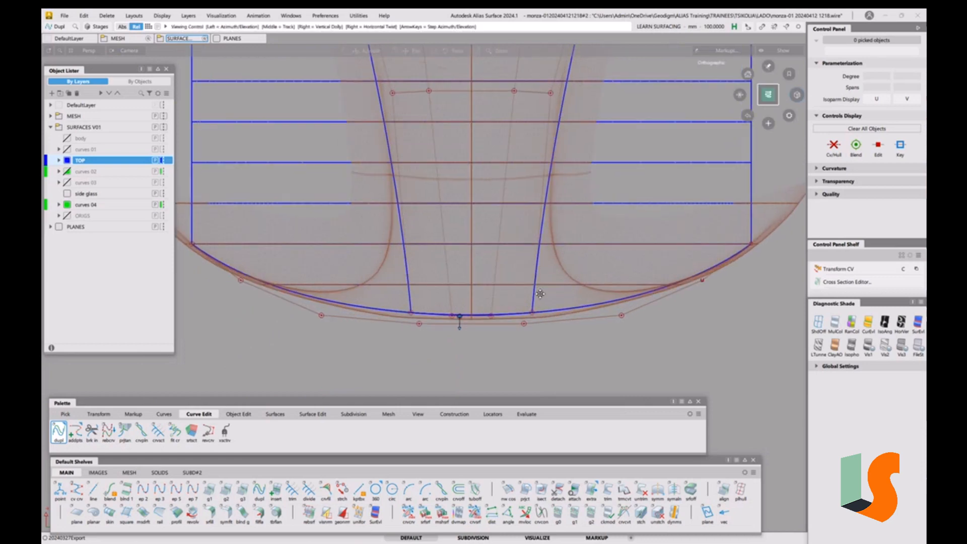
alt+shift+middle_drag(539, 294, 499, 304)
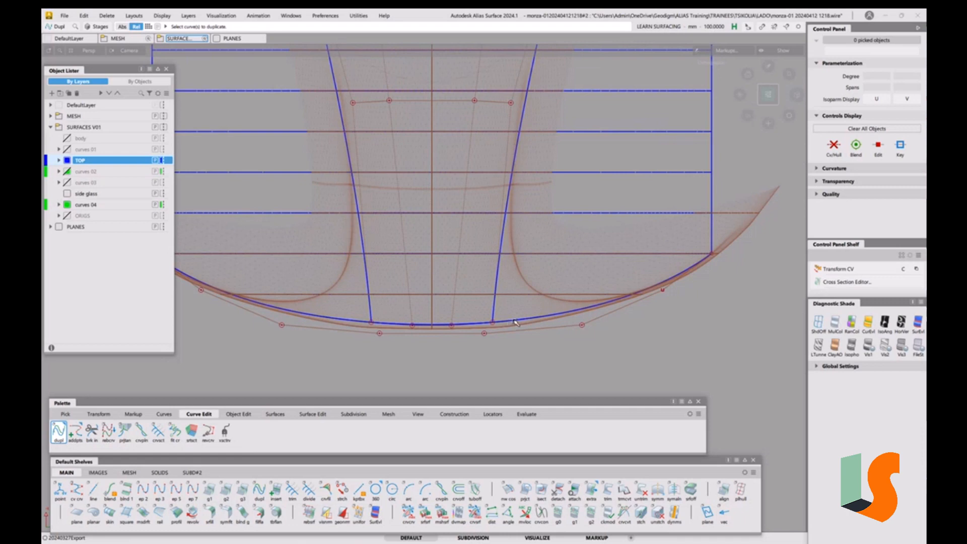
alt+shift+right_drag(438, 323, 421, 327)
alt+shift+middle_drag(421, 328, 398, 333)
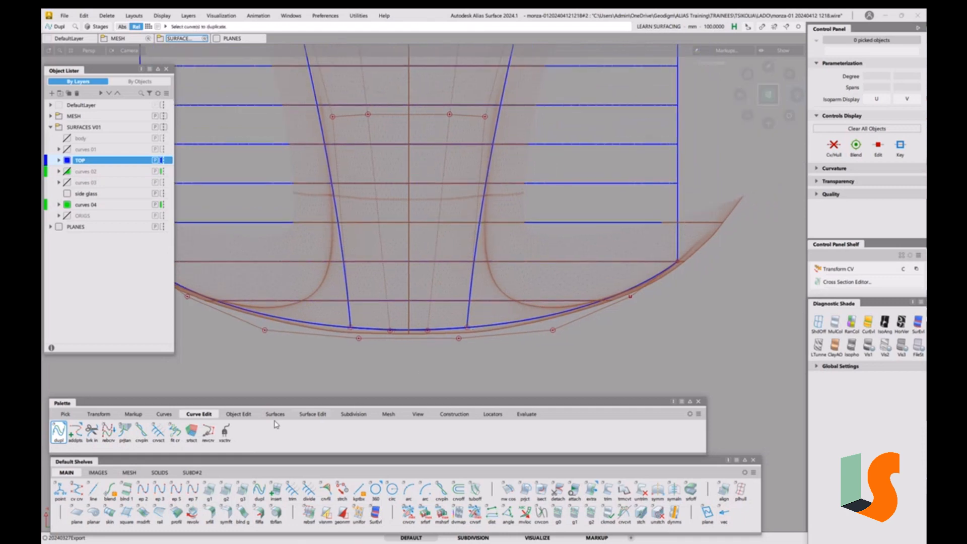
click(236, 415)
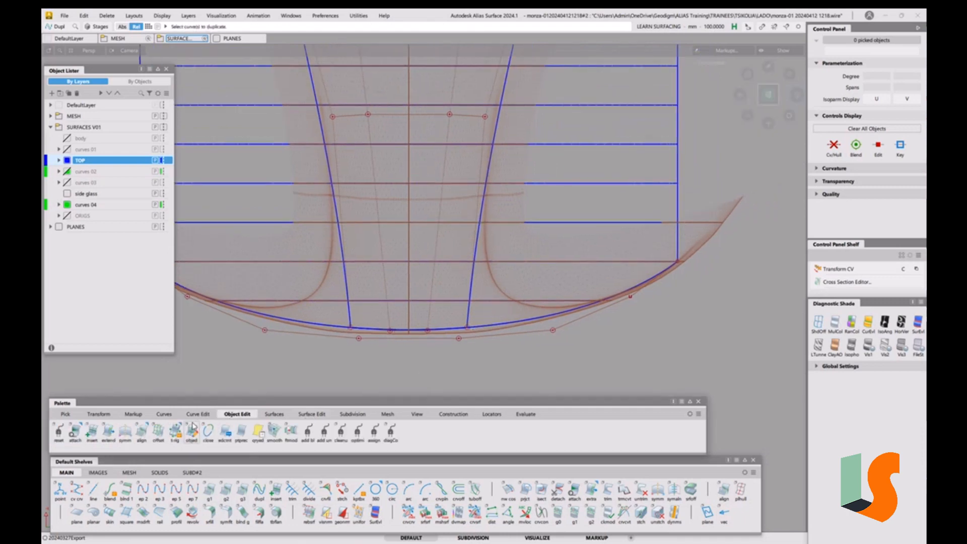
double_click(142, 437)
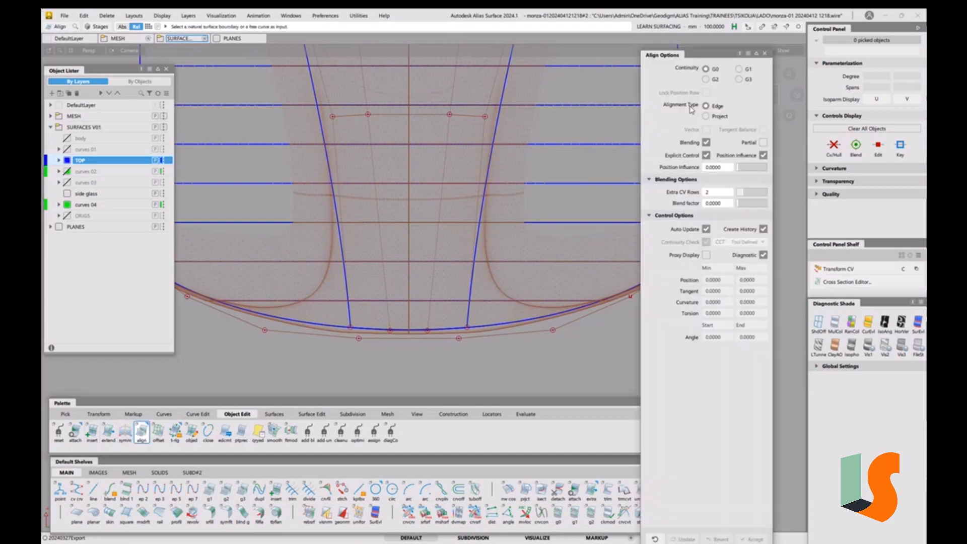
click(707, 143)
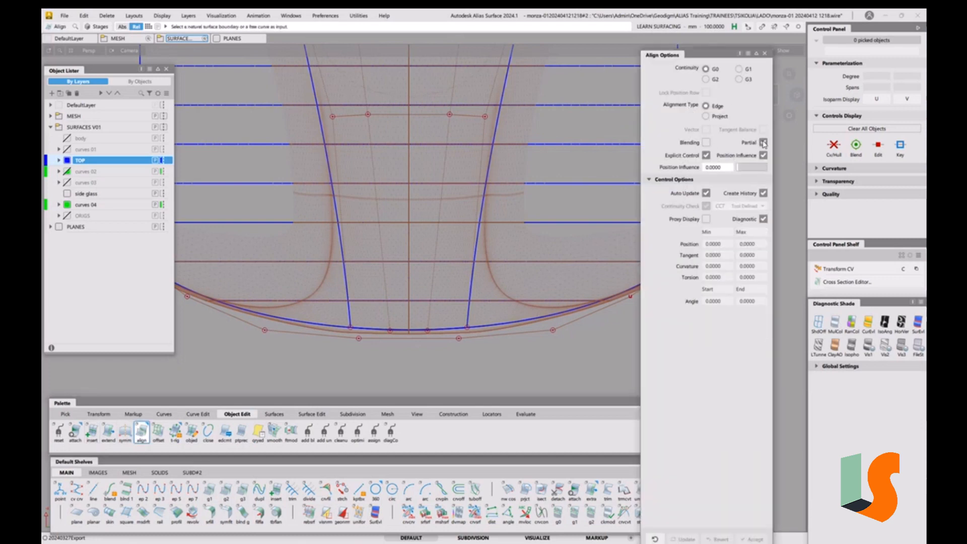
click(460, 331)
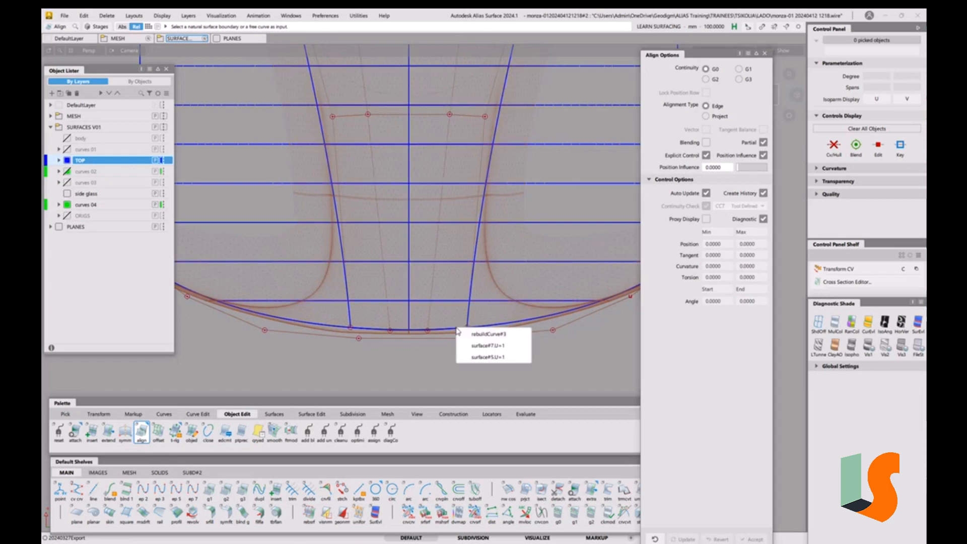
click(477, 346)
click(448, 341)
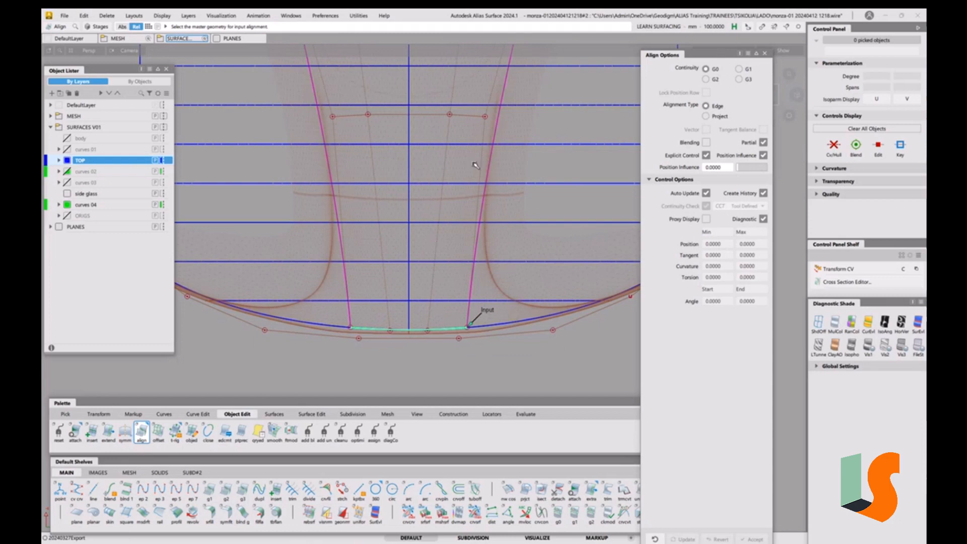
click(510, 325)
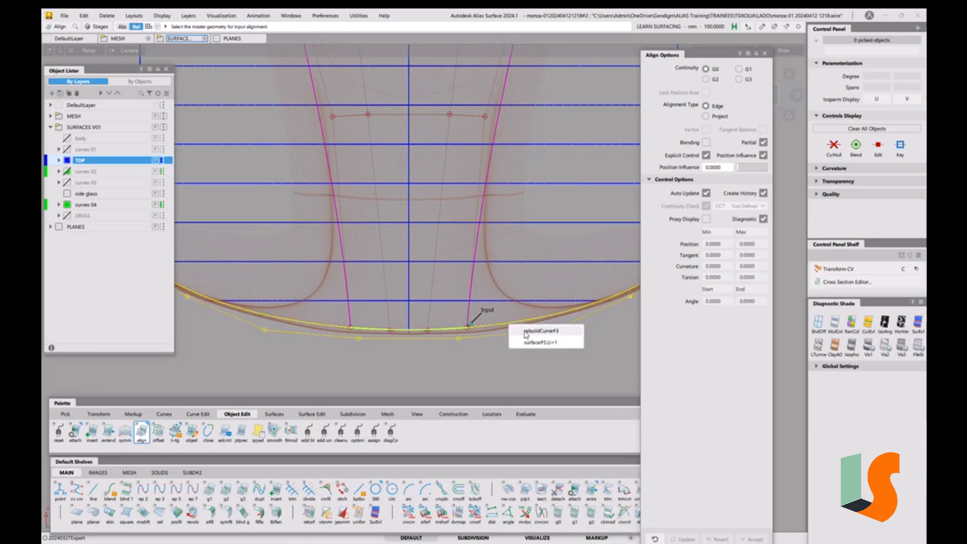
click(527, 343)
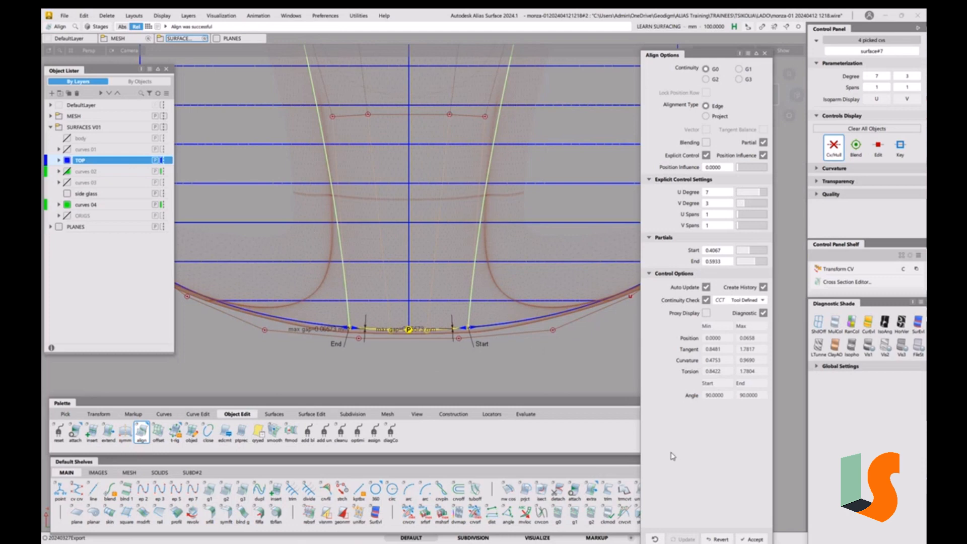
click(725, 539)
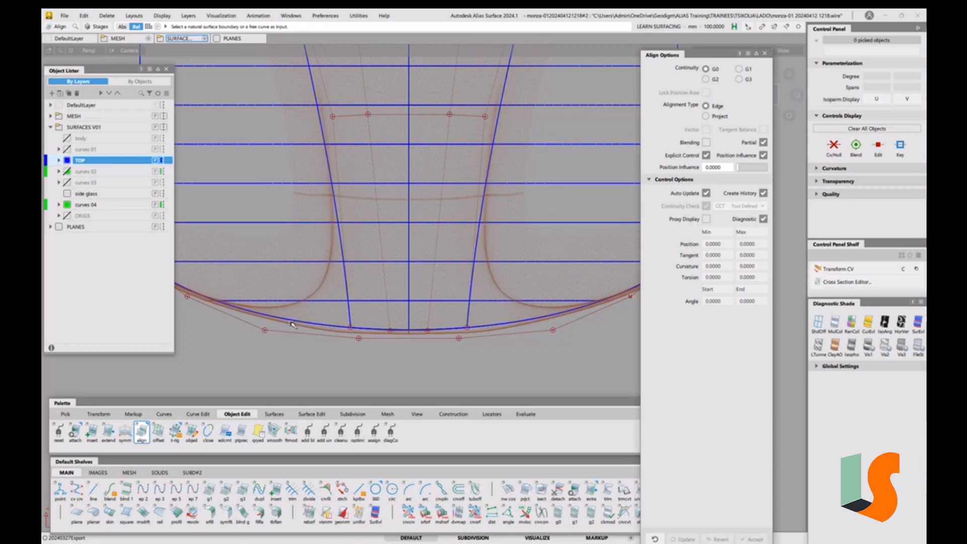
click(201, 414)
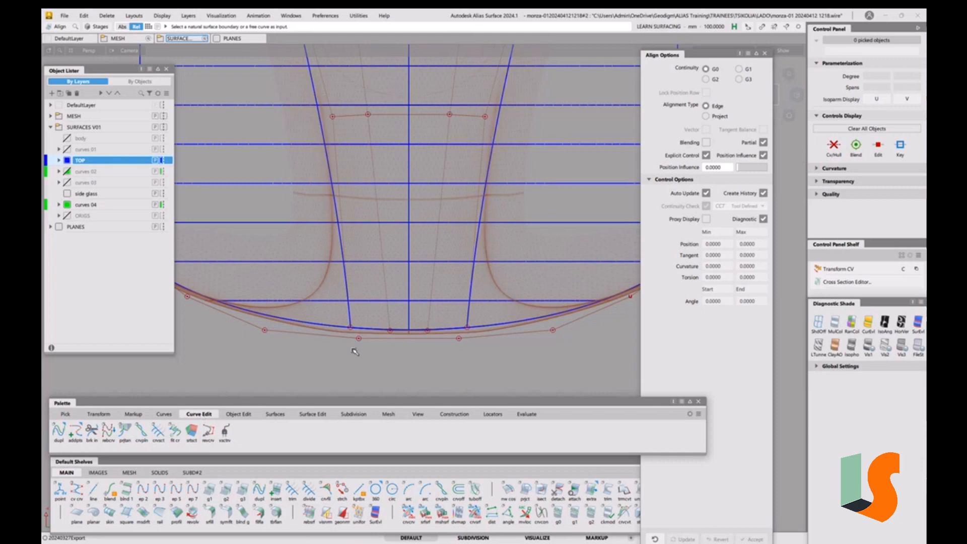
Section the duplicated nose curve at the centre surface's two side edges using the curve section tool
click(158, 431)
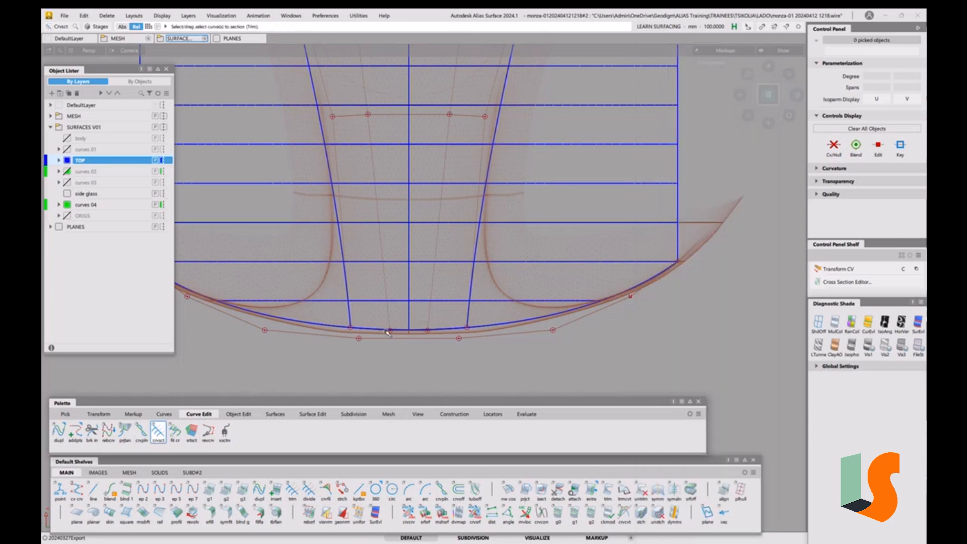
click(387, 331)
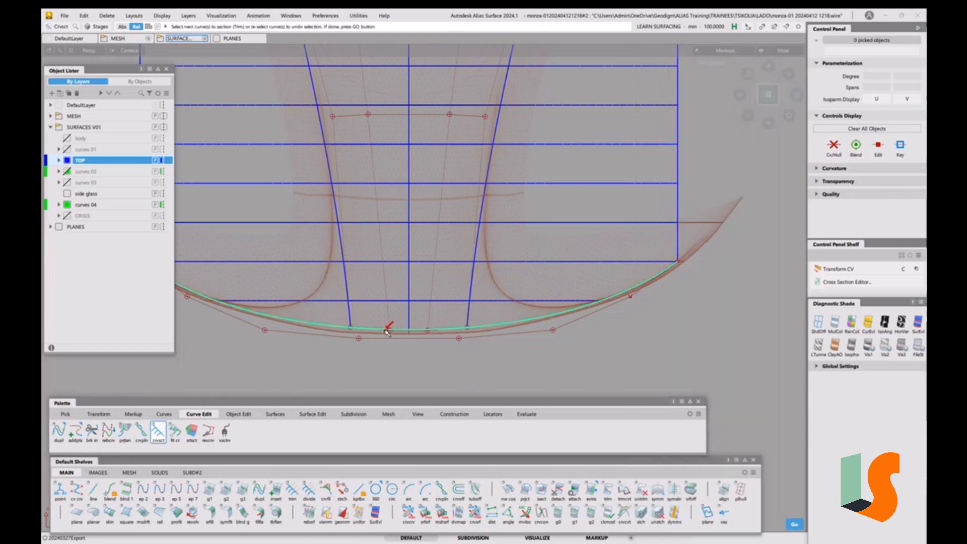
key(Return)
click(350, 318)
click(470, 313)
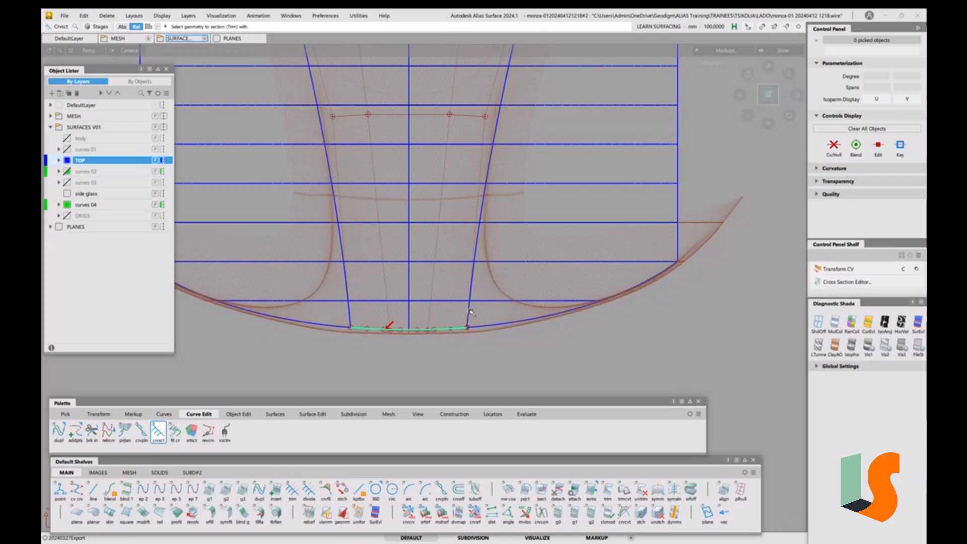
click(522, 345)
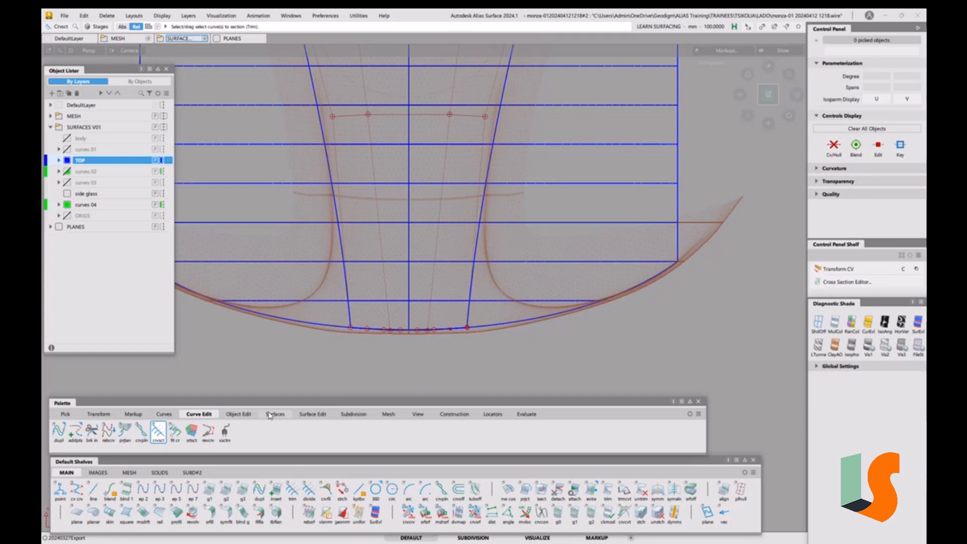
Align the centre surface's front edge to the sectioned nose curve with Partial disabled
click(237, 414)
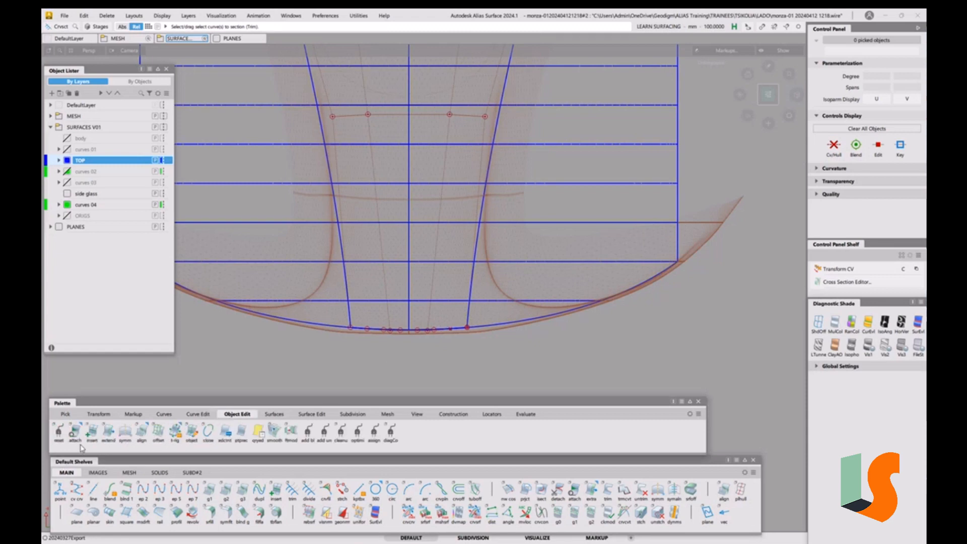
double_click(141, 431)
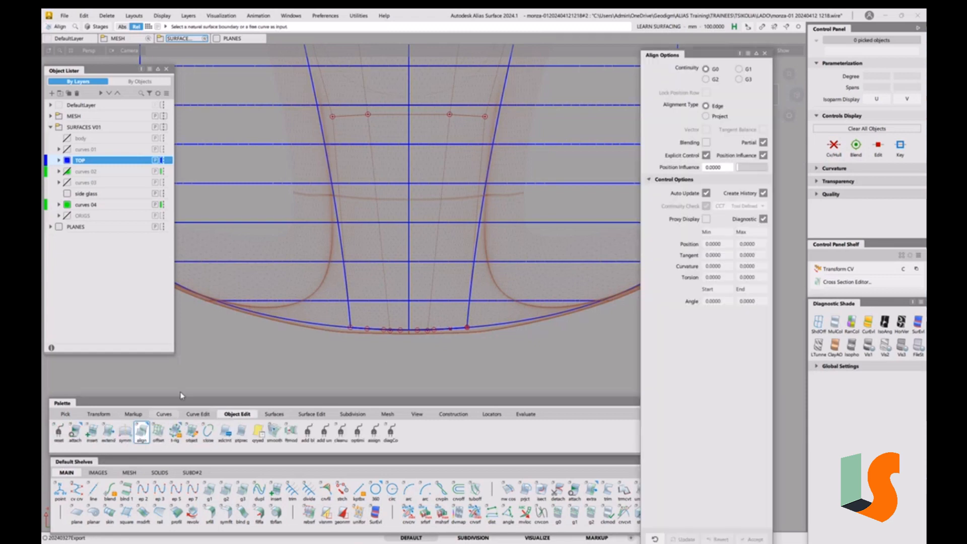
click(764, 143)
click(447, 331)
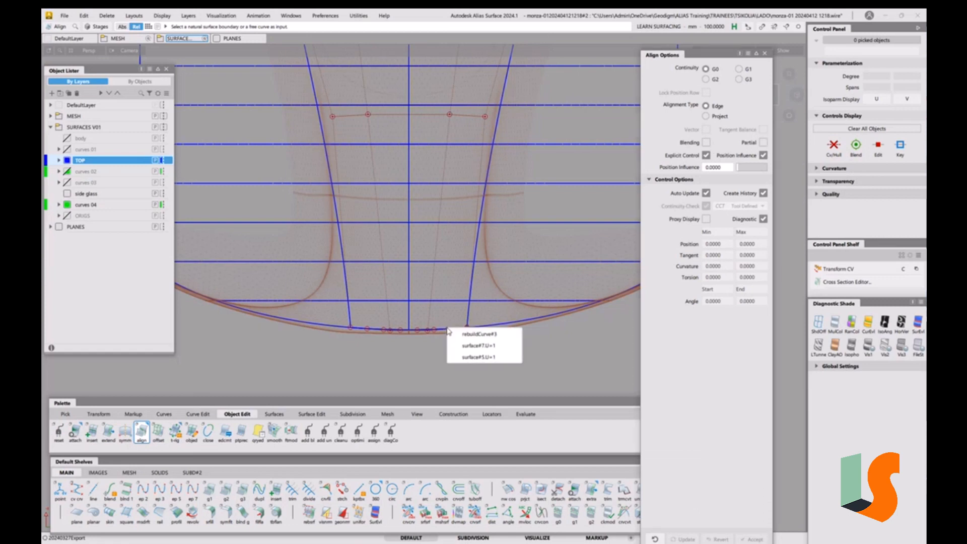
click(470, 345)
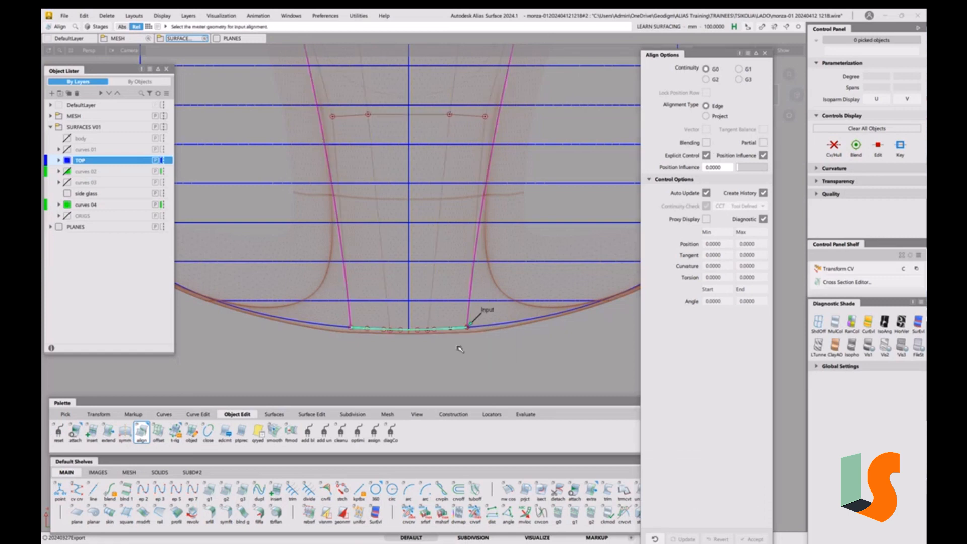
click(464, 332)
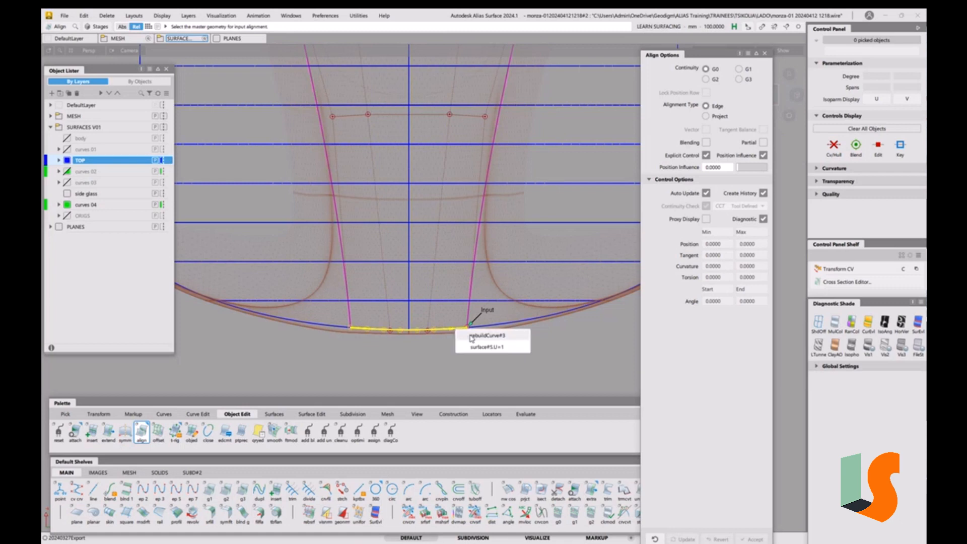
click(471, 336)
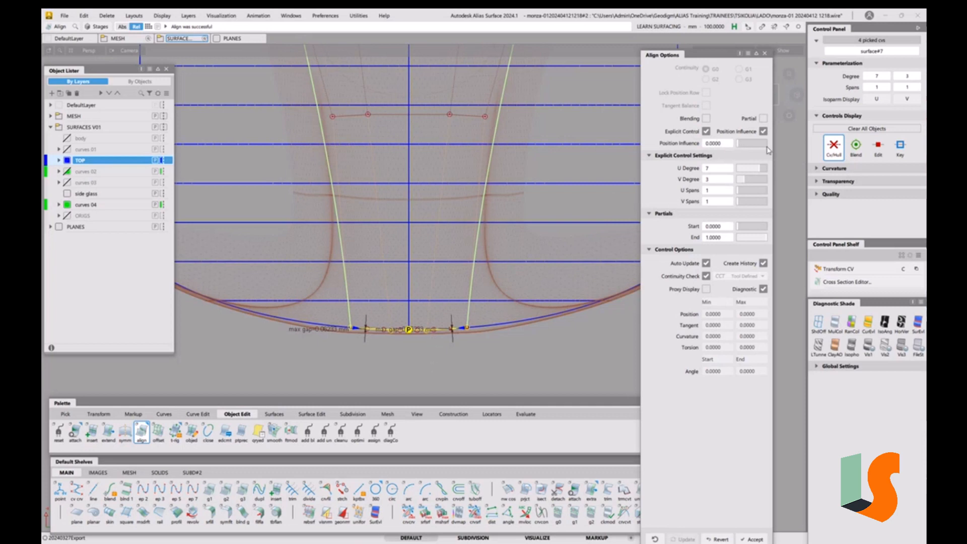
Set the alignment's position influence to 1.0000, turn off Create History, and close the align options
drag(740, 146, 766, 144)
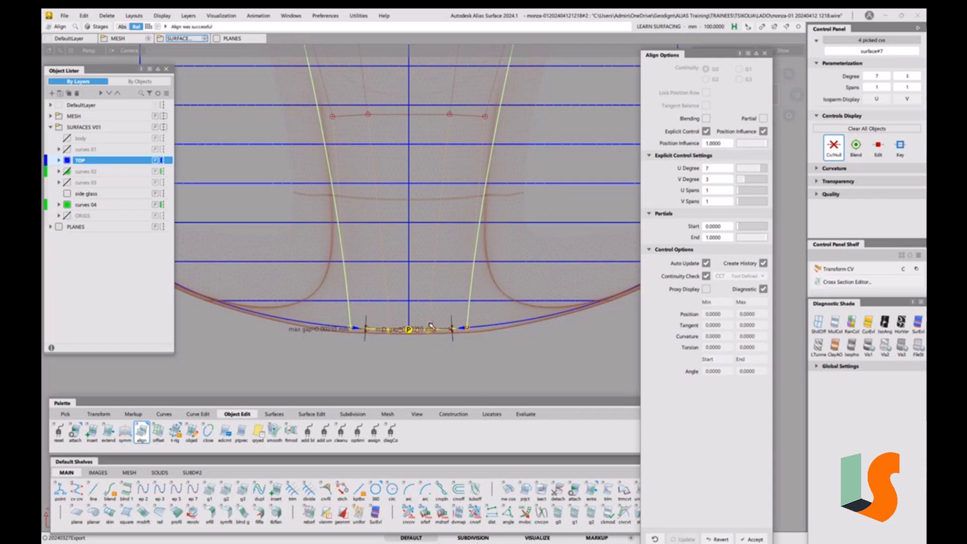
key(alt+shift)
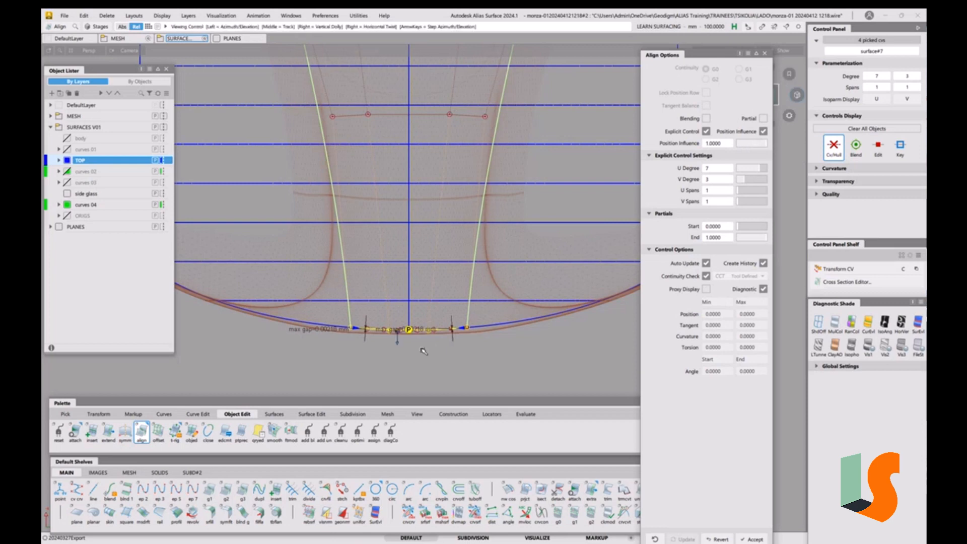
alt+shift+drag(423, 351, 495, 286)
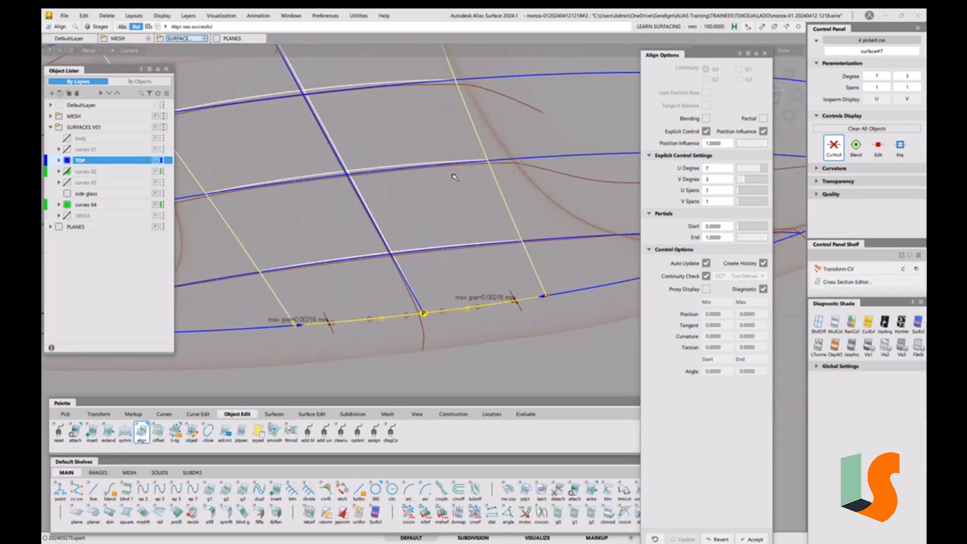
alt+shift+right_drag(419, 140, 426, 262)
alt+shift+drag(435, 262, 420, 207)
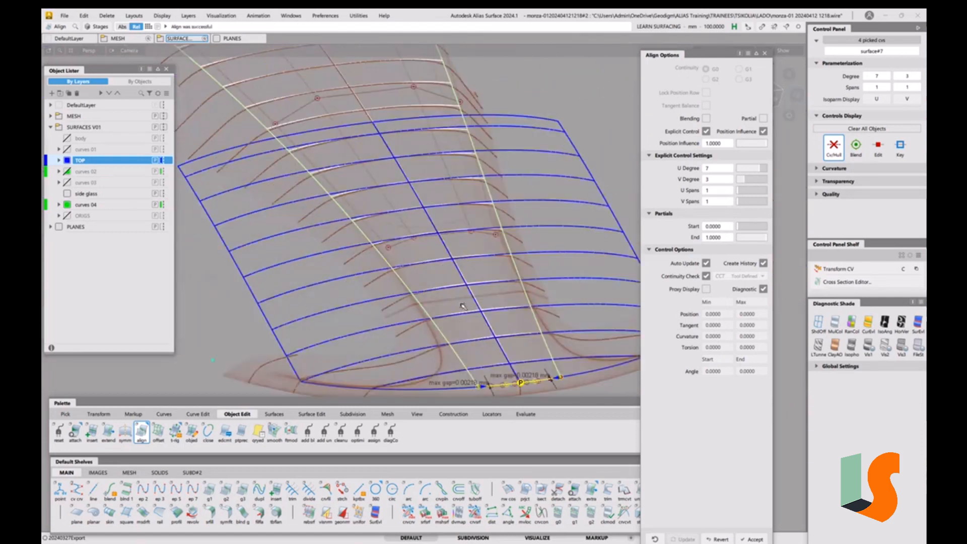
alt+shift+drag(462, 306, 420, 298)
alt+shift+right_drag(420, 298, 477, 235)
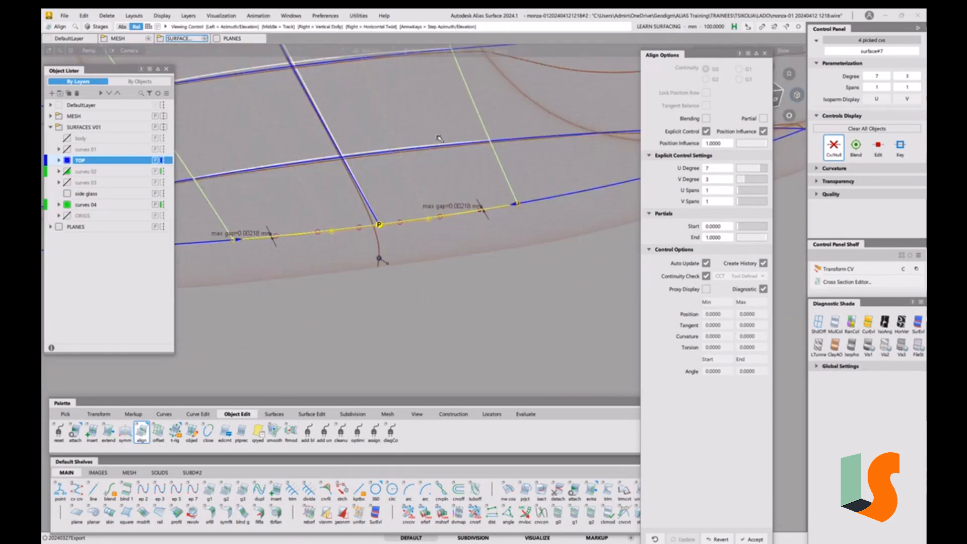
alt+shift+right_drag(437, 135, 443, 222)
alt+shift+middle_drag(443, 222, 548, 289)
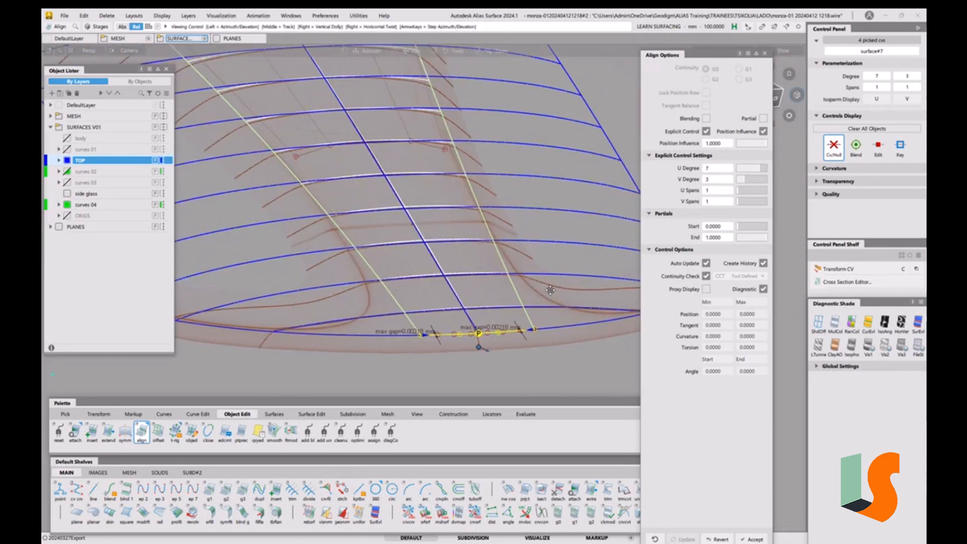
alt+shift+drag(572, 285, 493, 337)
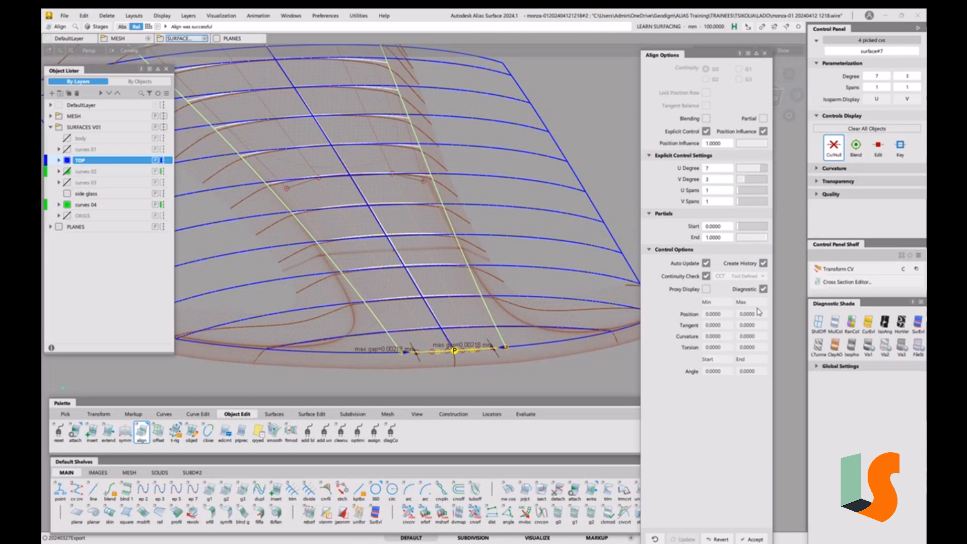
click(764, 264)
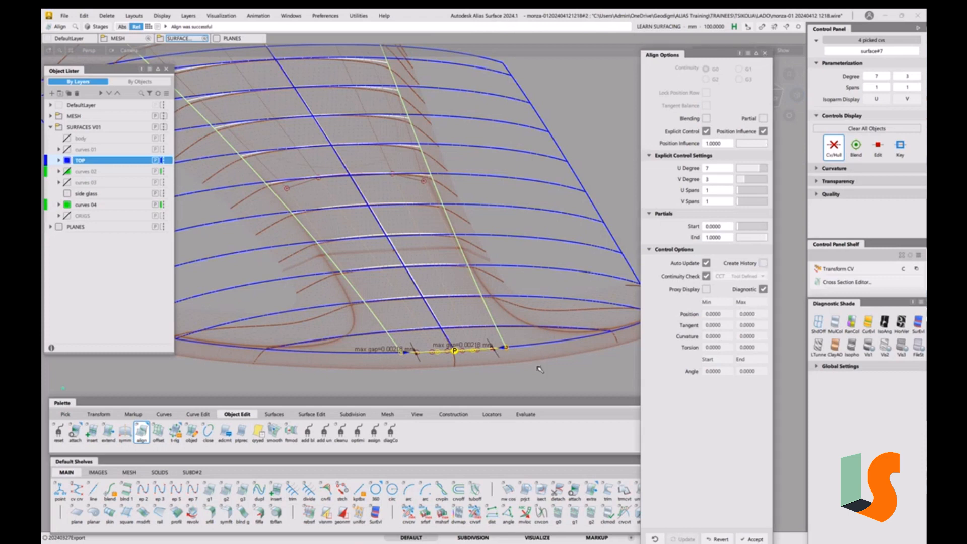
click(764, 52)
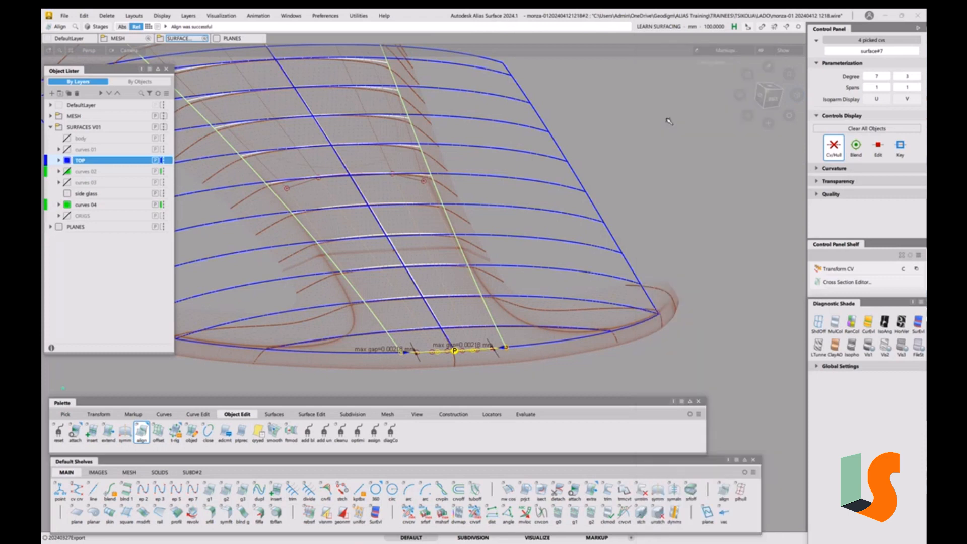
Inspect the aligned centre surface's front edge against the nose from several angles
ctrl+shift+drag(550, 335, 551, 275)
alt+shift+drag(551, 275, 499, 335)
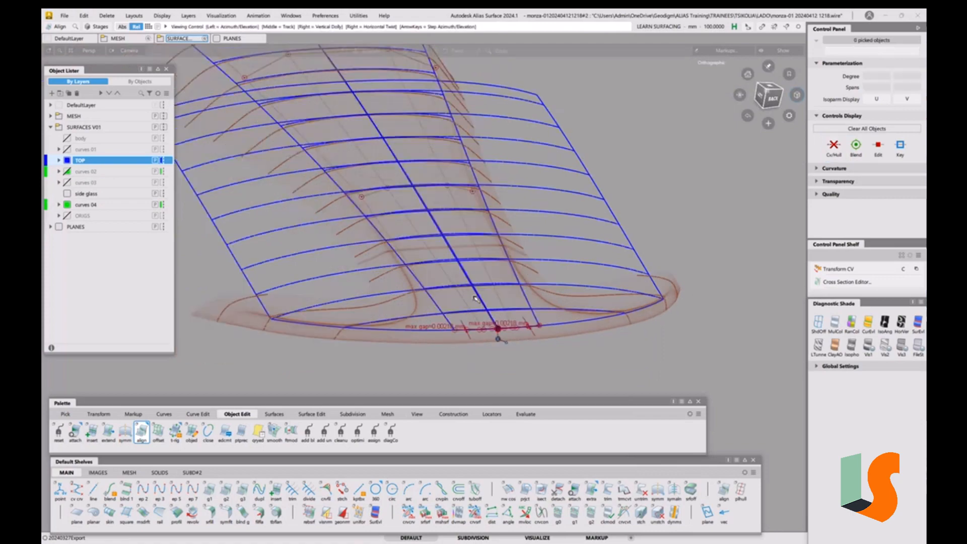
alt+shift+right_drag(499, 334, 475, 291)
alt+shift+drag(475, 292, 435, 308)
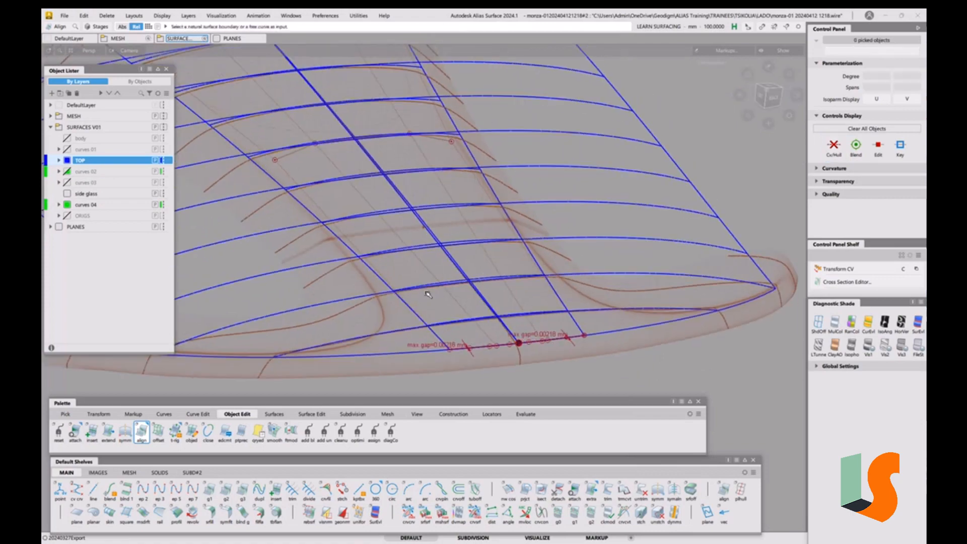
alt+shift+right_drag(428, 294, 444, 297)
alt+shift+drag(444, 297, 477, 283)
alt+shift+right_drag(477, 284, 506, 277)
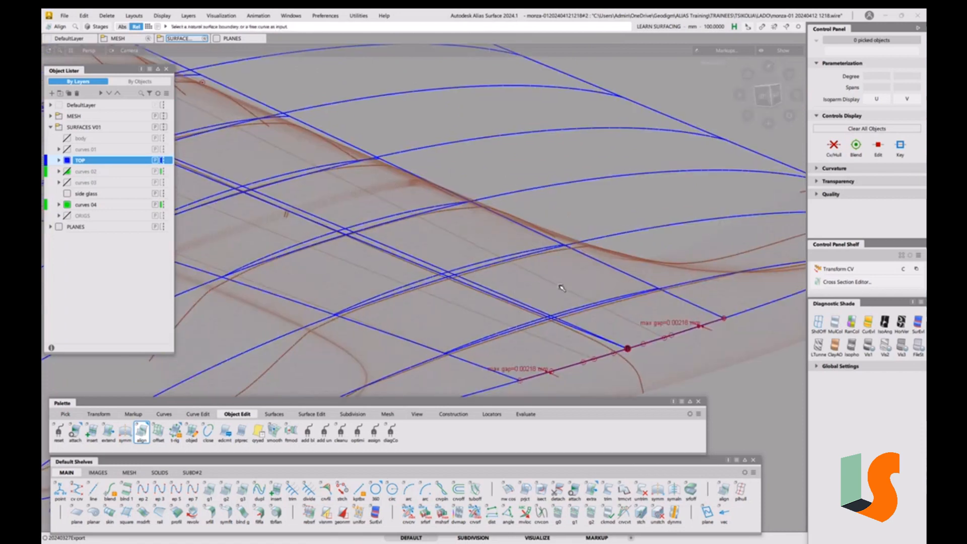
alt+shift+right_drag(561, 288, 504, 287)
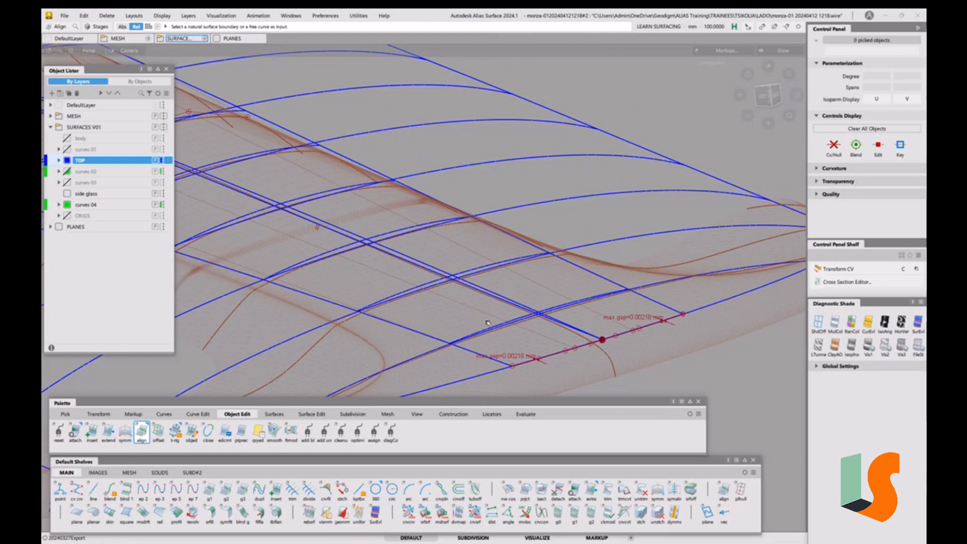
alt+shift+drag(556, 335, 601, 308)
alt+shift+middle_drag(600, 308, 523, 218)
alt+shift+middle_drag(478, 279, 492, 298)
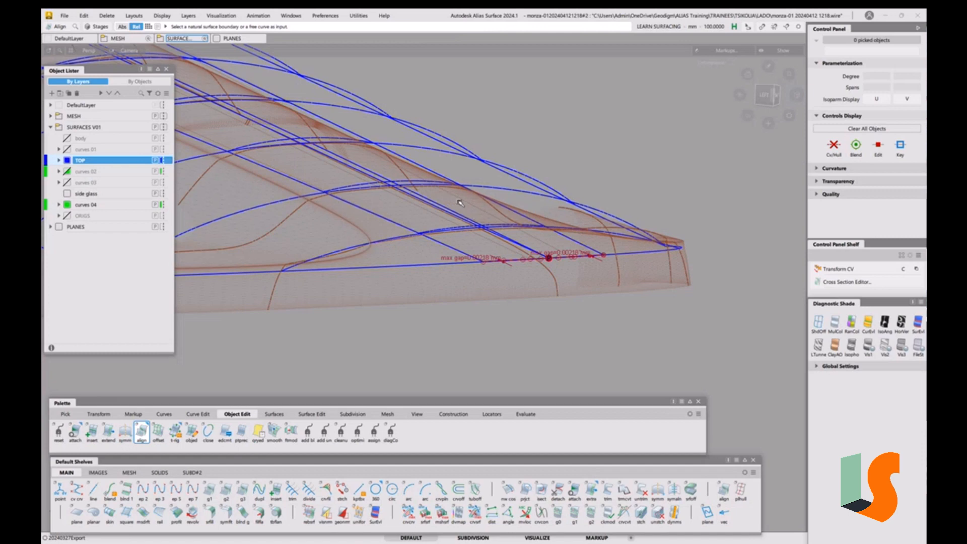
alt+shift+drag(455, 203, 577, 283)
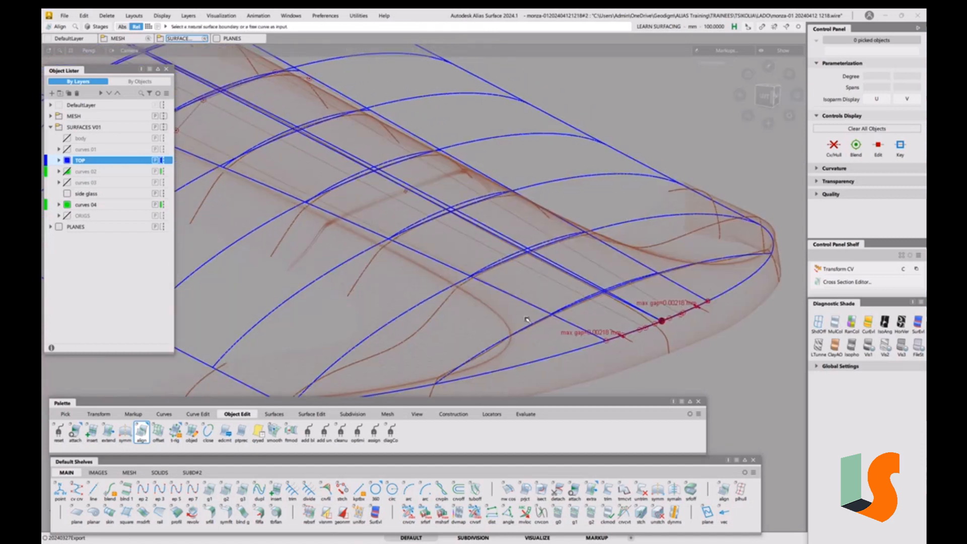
ctrl+shift+drag(496, 309, 473, 322)
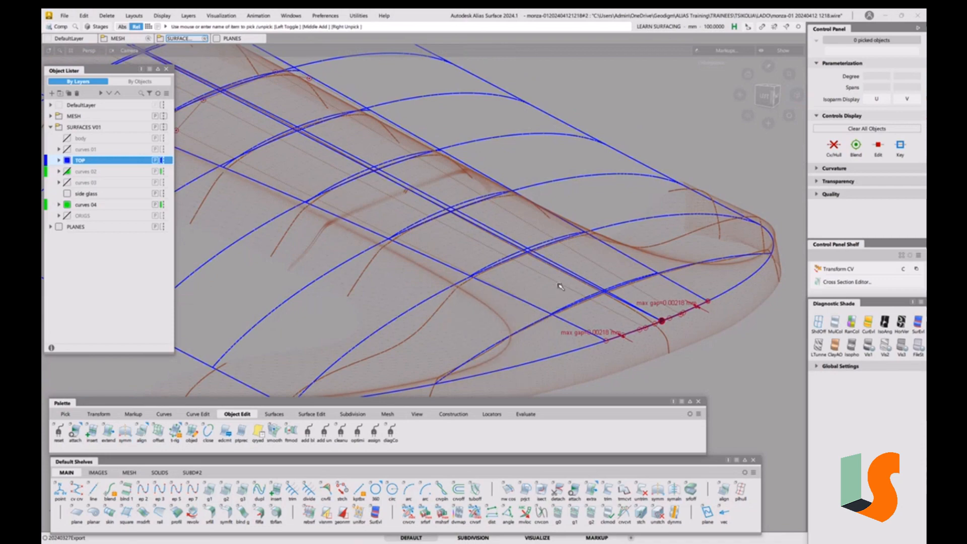
Select the centre surface and examine its CV layout from several perspective angles
click(509, 245)
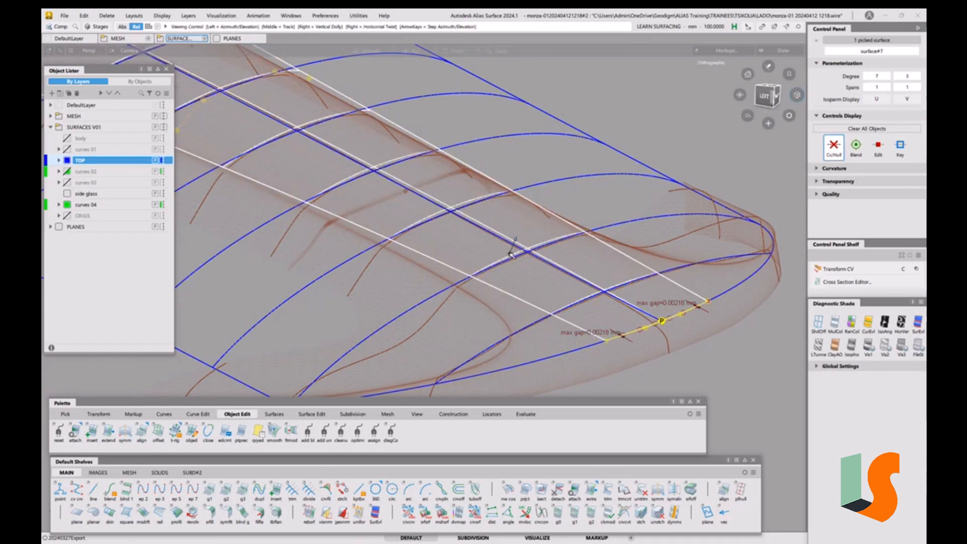
alt+shift+drag(512, 250, 594, 297)
alt+shift+drag(392, 250, 574, 230)
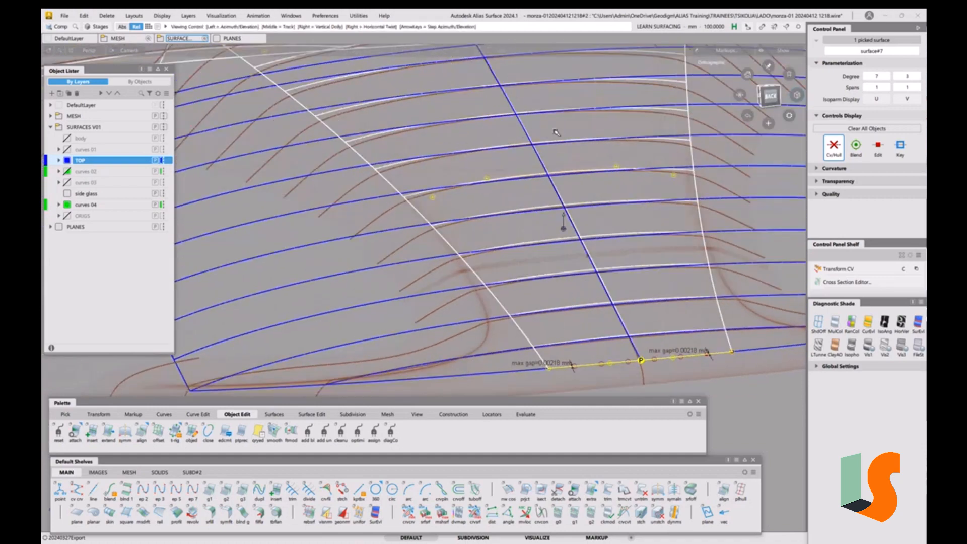
alt+shift+right_drag(555, 132, 603, 210)
alt+shift+middle_drag(602, 209, 535, 237)
mouse_move(535, 237)
alt+shift+right_down()
mouse_move(535, 261)
mouse_move(527, 256)
mouse_move(565, 255)
alt+shift+right_up()
alt+shift+click(567, 268)
mouse_move(565, 254)
alt+shift+mouse_down()
mouse_move(571, 271)
mouse_move(567, 260)
alt+shift+mouse_up()
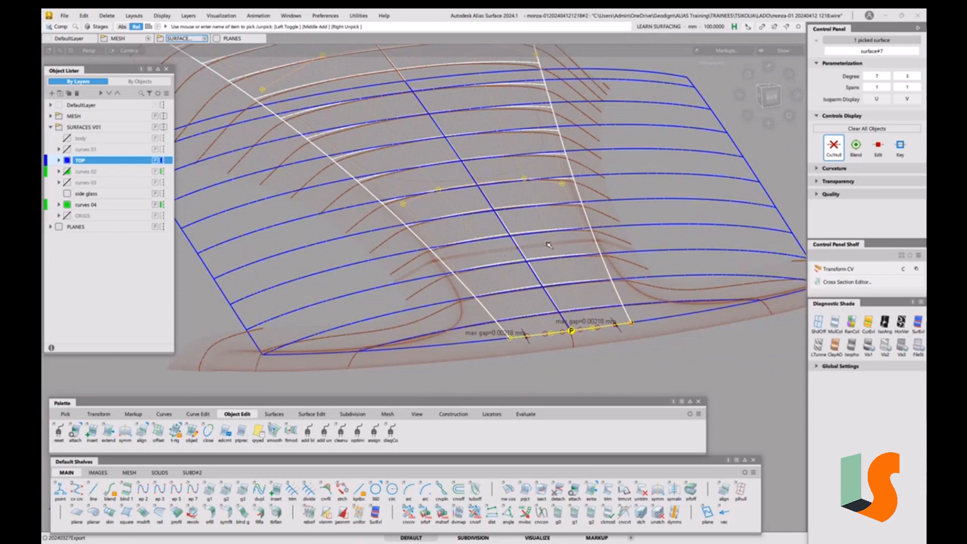
alt+shift+drag(568, 237, 491, 233)
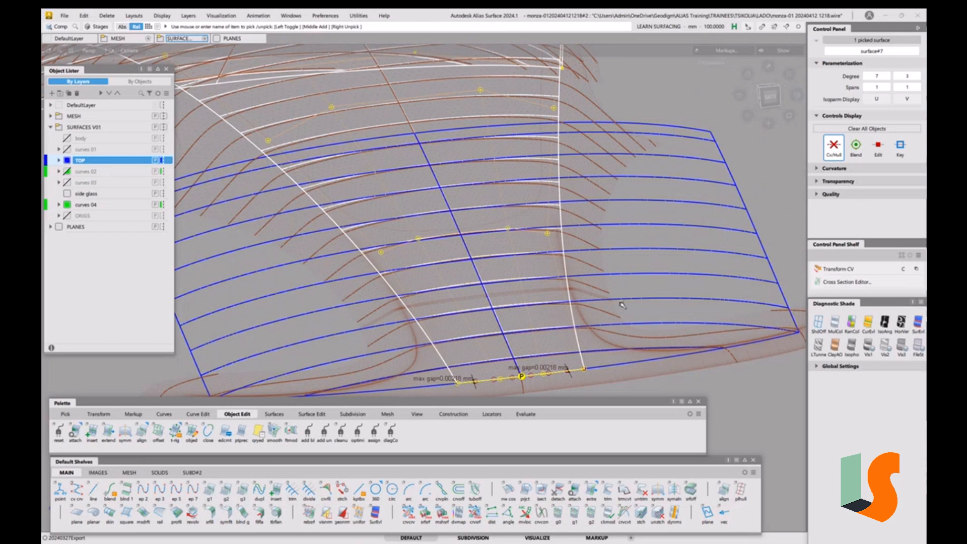
ctrl+shift+drag(634, 314, 633, 237)
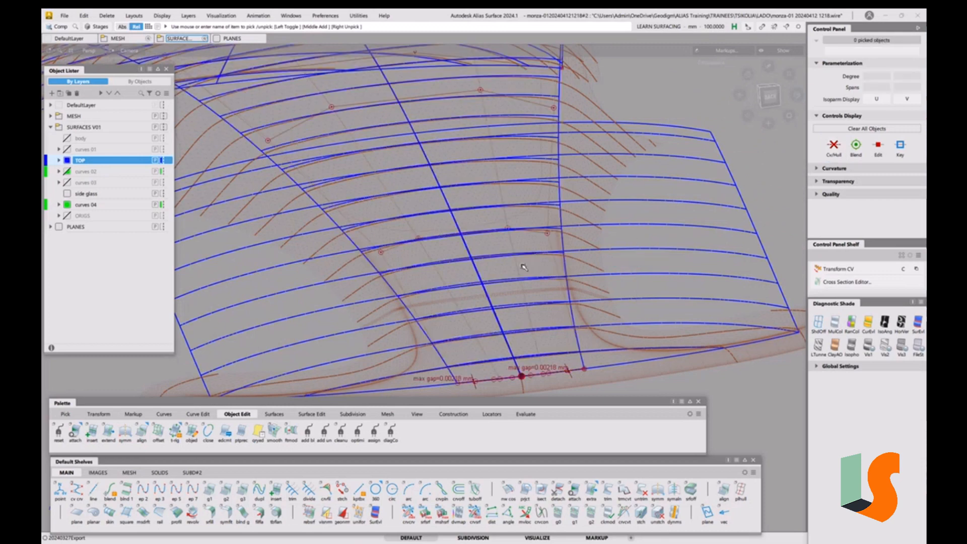
Pick a CV on the centre surface's middle row and nudge it with Transform CV
key(c)
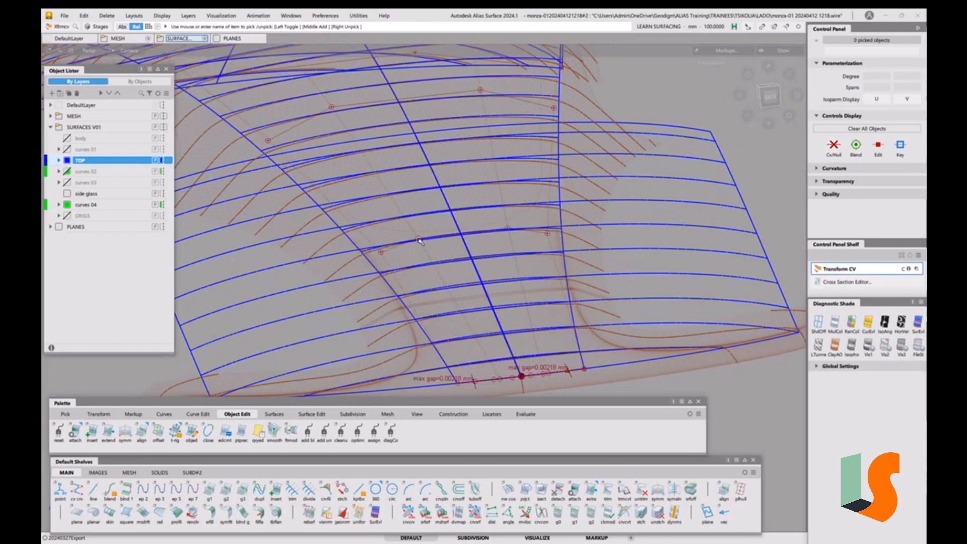
click(419, 238)
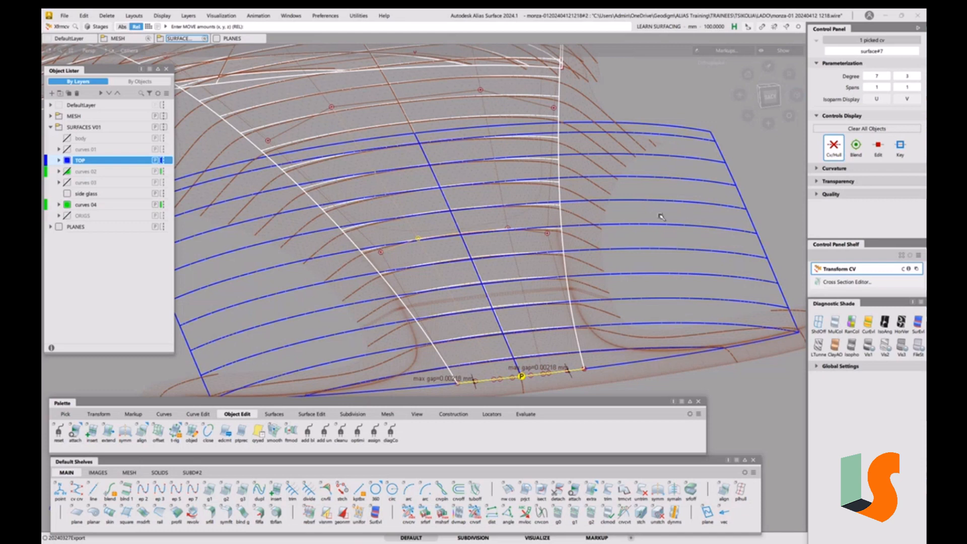
right_drag(657, 215, 659, 240)
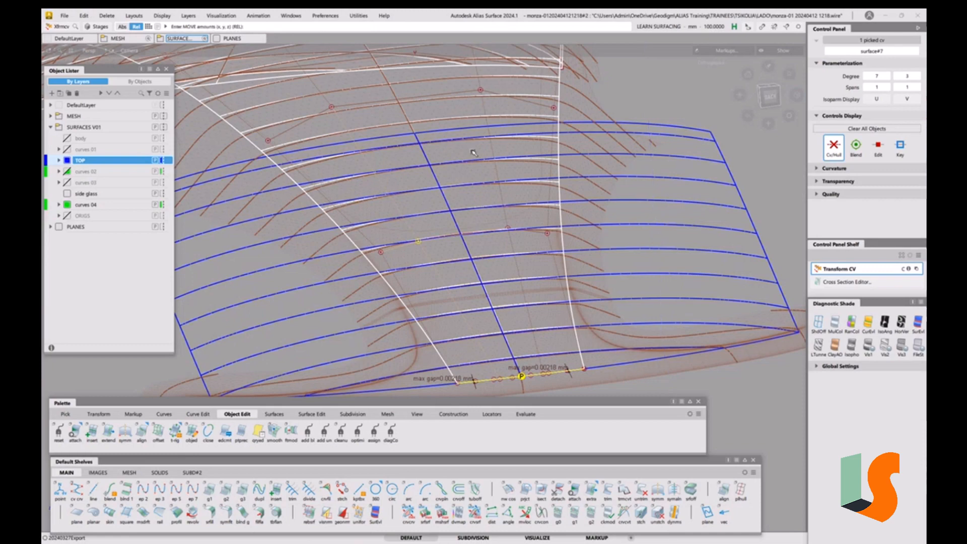
alt+shift+drag(487, 229, 639, 229)
ctrl+shift+drag(550, 194, 574, 151)
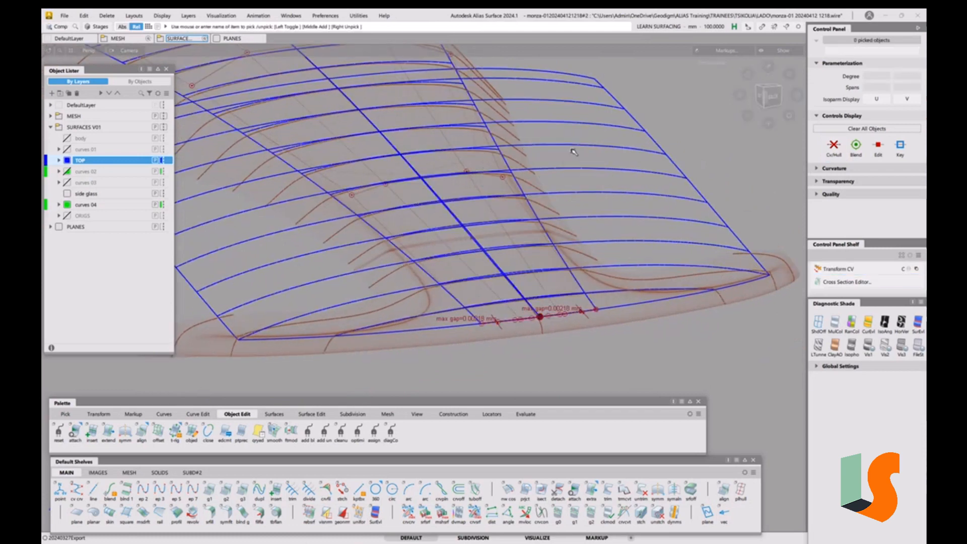
Select the centre surface and examine it against the nose edge from several angles
click(640, 128)
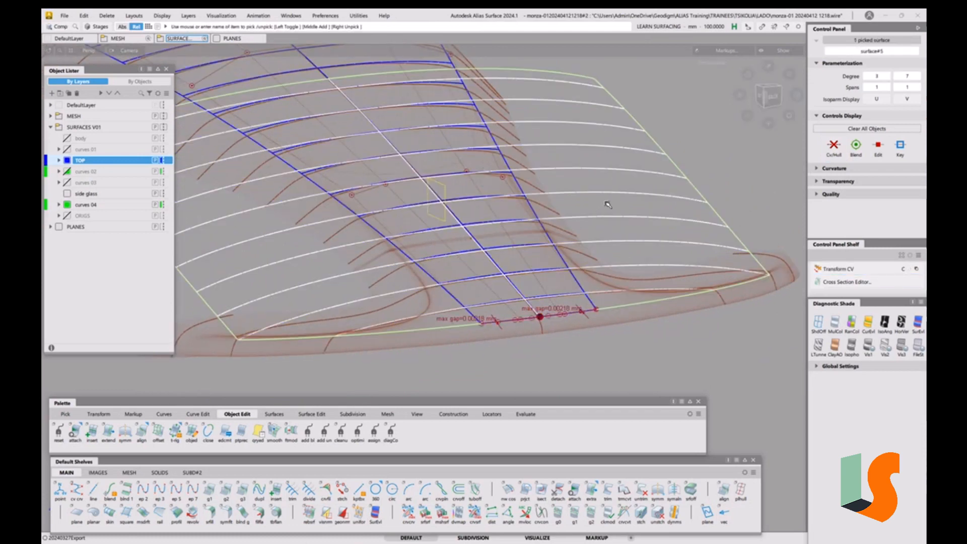
alt+shift+drag(569, 249, 614, 260)
alt+shift+right_drag(544, 272, 543, 231)
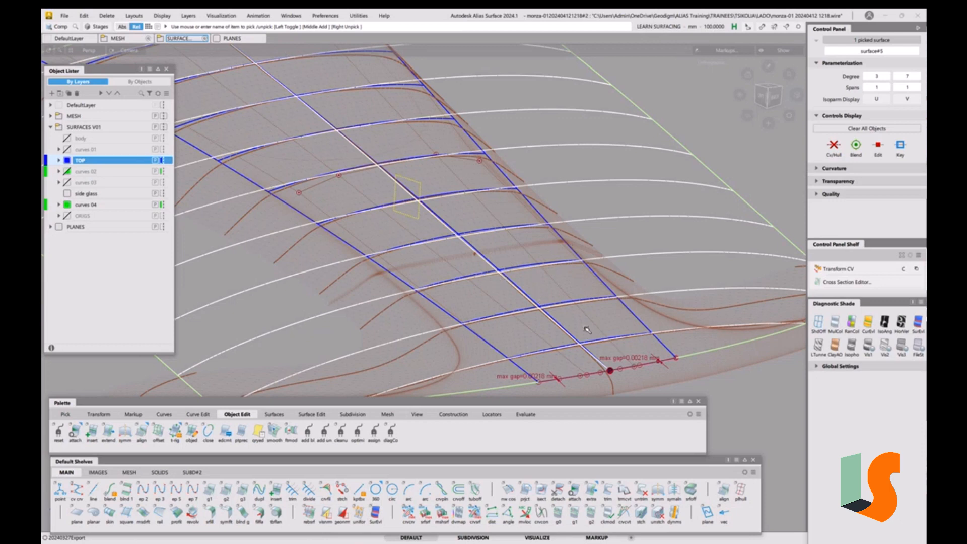
alt+shift+right_drag(574, 295, 558, 320)
alt+shift+middle_drag(558, 321, 544, 292)
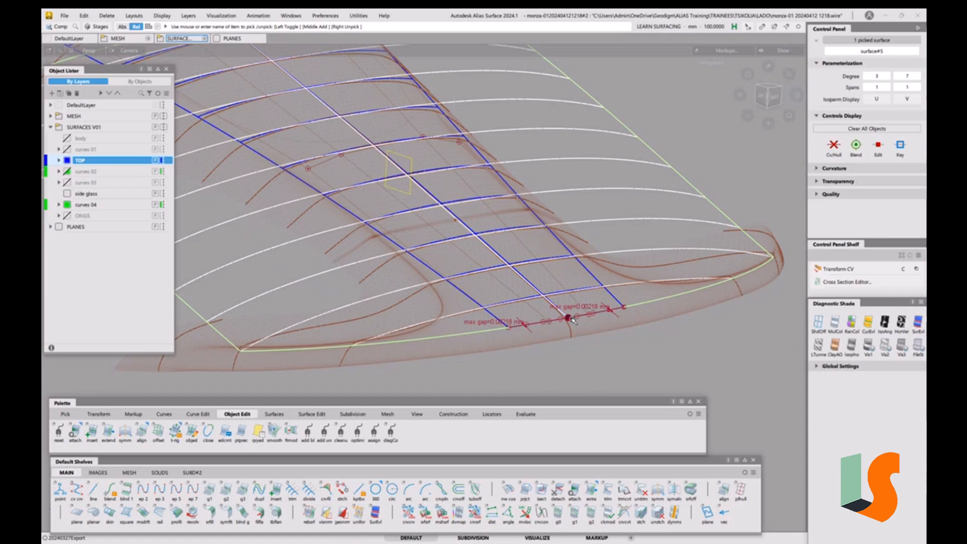
mouse_move(527, 288)
alt+shift+mouse_down()
mouse_move(544, 296)
mouse_move(537, 284)
alt+shift+mouse_up()
alt+shift+middle_drag(538, 286, 538, 326)
Turn on the CV and hull display for the centre surface and inspect its control points from several angles
click(834, 150)
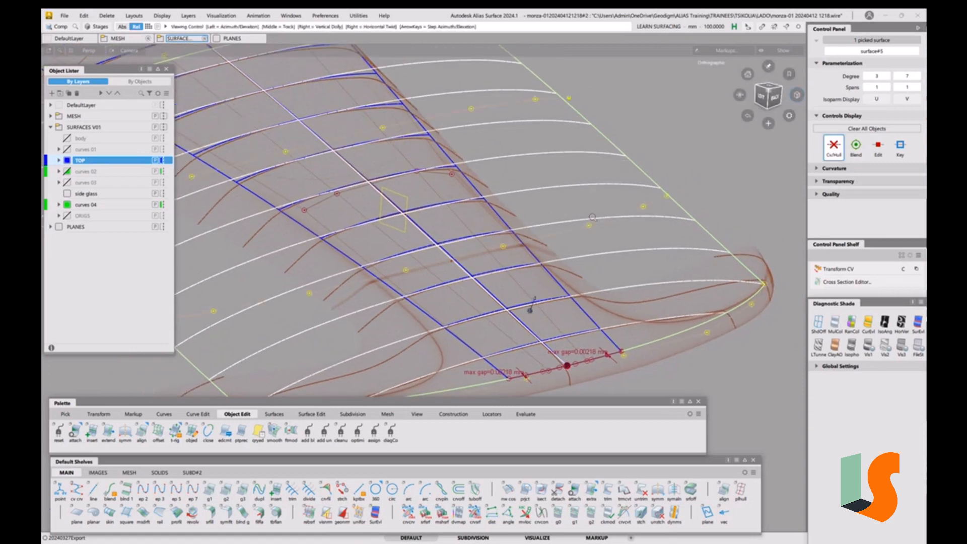
alt+shift+right_drag(603, 222, 590, 260)
mouse_move(590, 260)
alt+shift+mouse_down()
mouse_move(606, 261)
mouse_move(606, 246)
alt+shift+mouse_up()
alt+shift+middle_drag(606, 246, 601, 244)
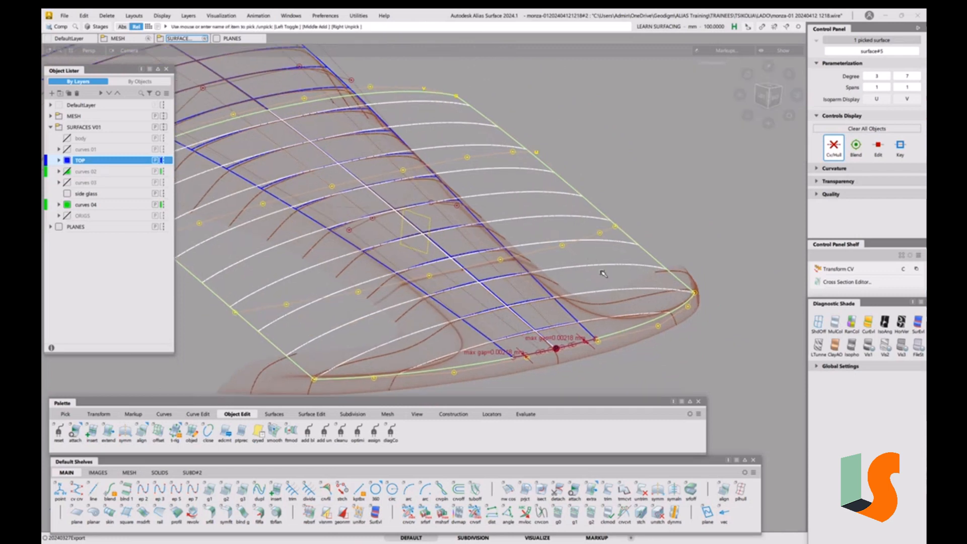
ctrl+shift+drag(609, 301, 607, 238)
key(c)
key(space)
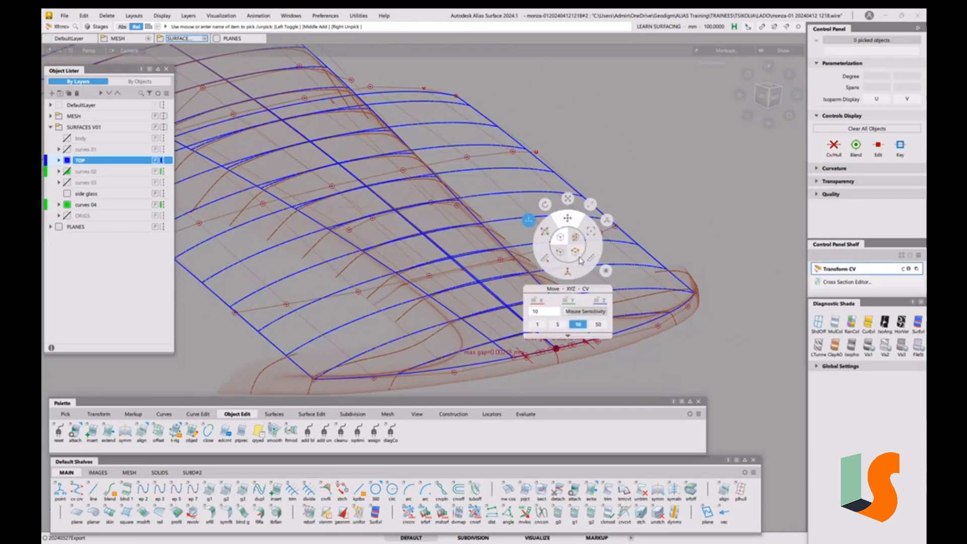
click(563, 254)
key(space)
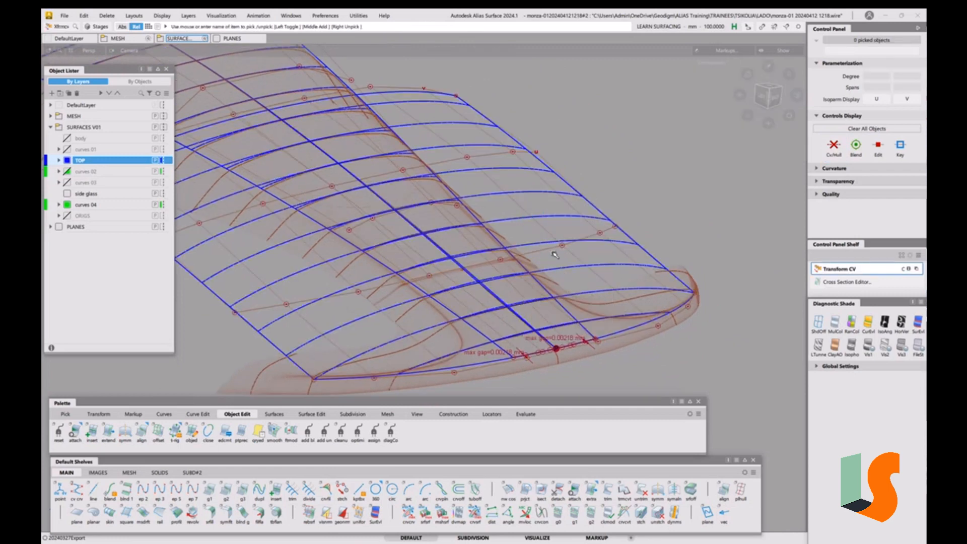
click(548, 249)
Pick the two reference plane meshes over the hood and hide them
right_drag(660, 208, 671, 177)
ctrl+shift+drag(684, 278, 672, 195)
ctrl+shift+drag(516, 268, 513, 291)
click(512, 290)
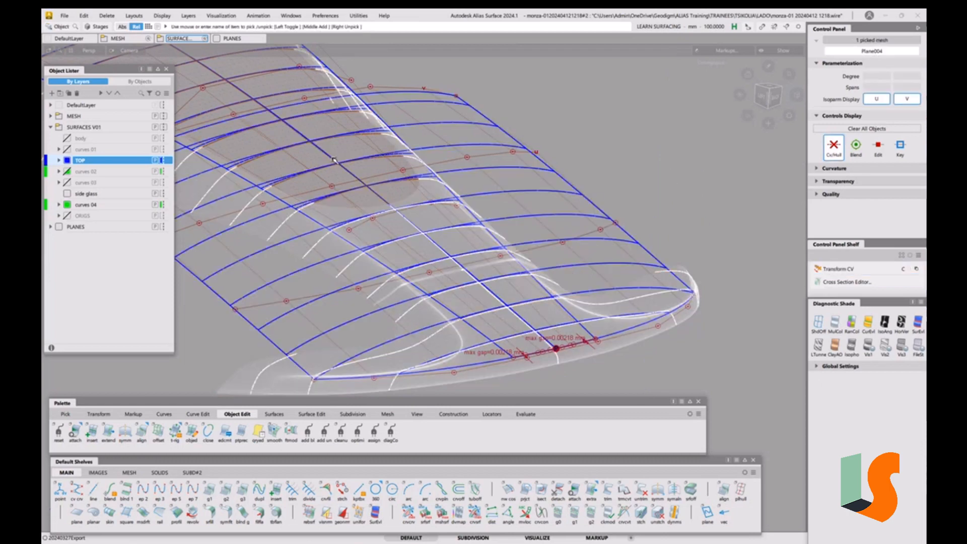
click(351, 151)
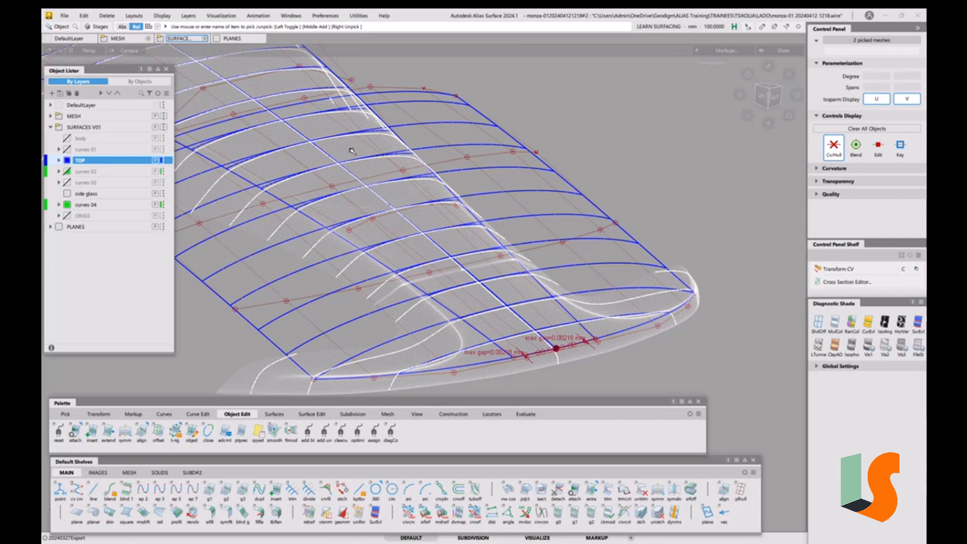
key(ctrl+h)
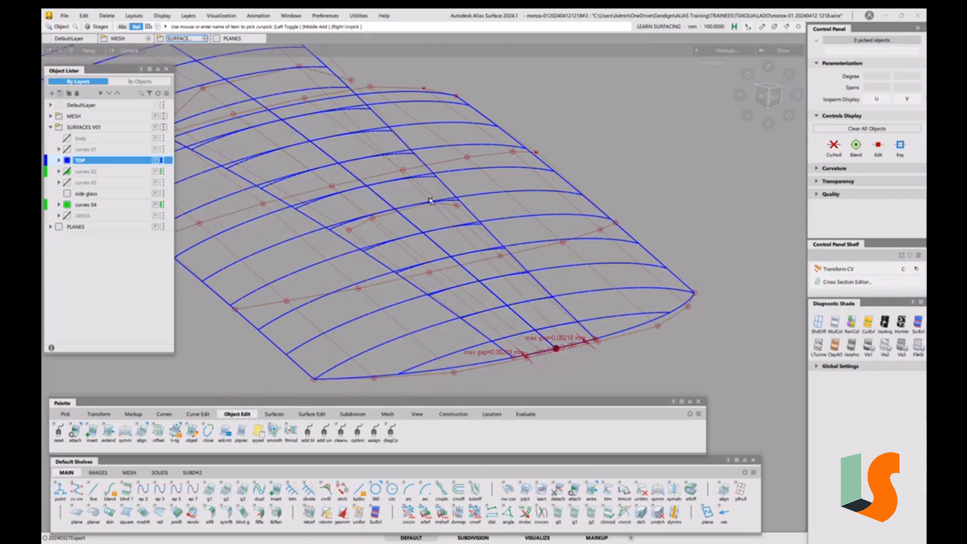
Inspect the centre surface's CV layout from perspective and top views
key(shift+alt)
alt+shift+middle_drag(436, 203, 448, 207)
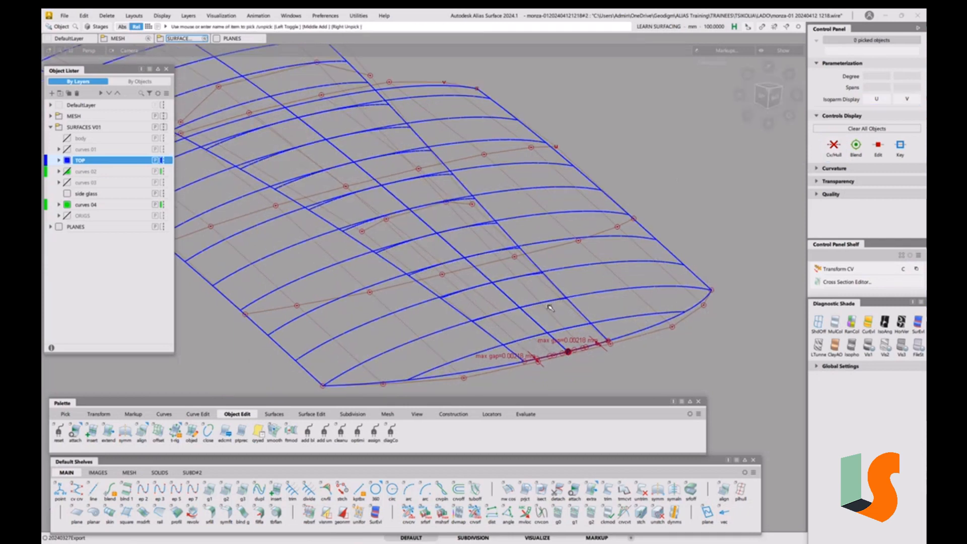
mouse_move(468, 207)
alt+shift+mouse_down()
mouse_move(456, 277)
mouse_move(542, 273)
mouse_move(496, 295)
mouse_move(513, 305)
alt+shift+mouse_up()
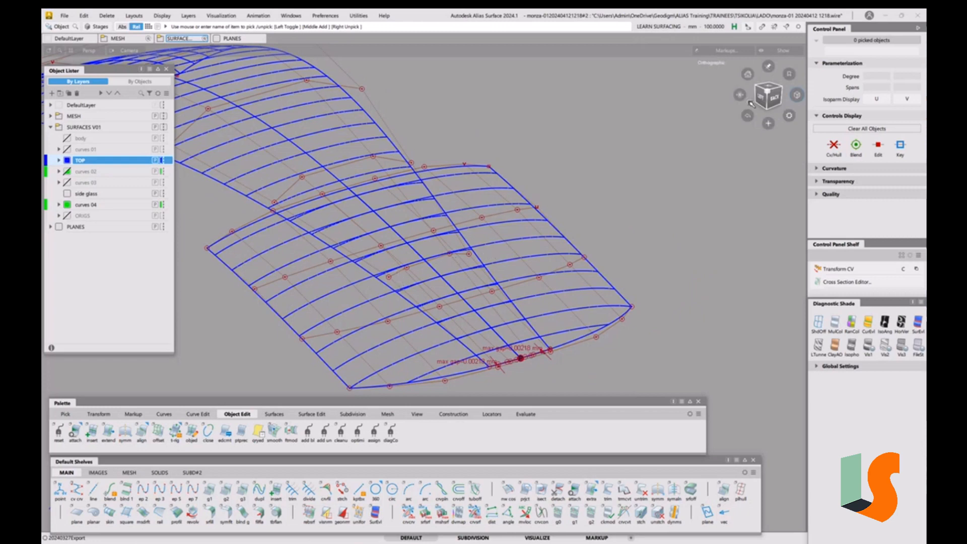
click(772, 87)
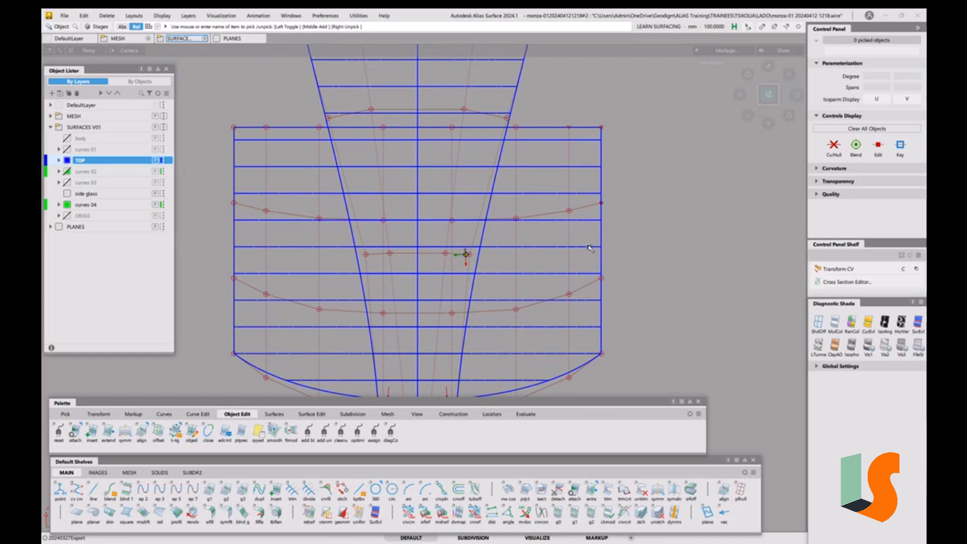
alt+shift+drag(427, 272, 545, 268)
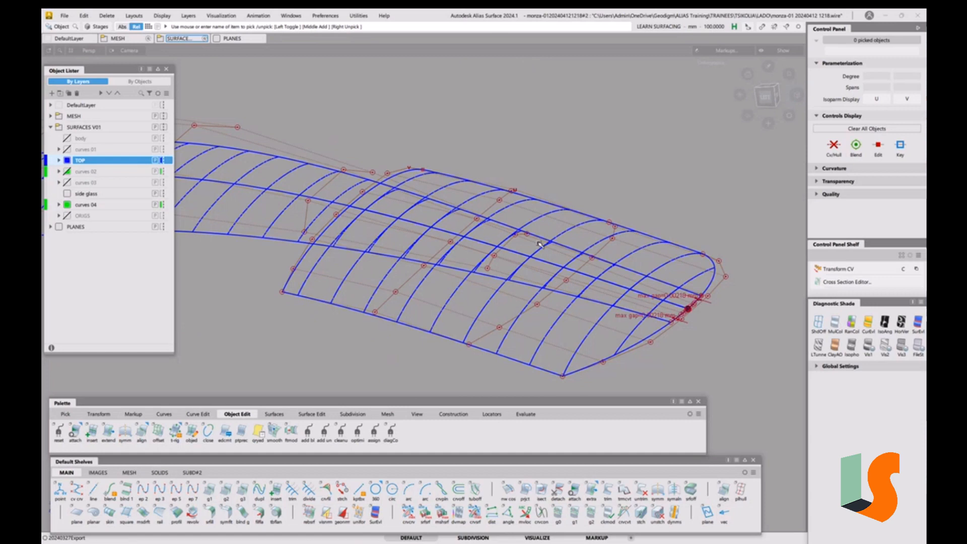
alt+shift+drag(539, 244, 546, 282)
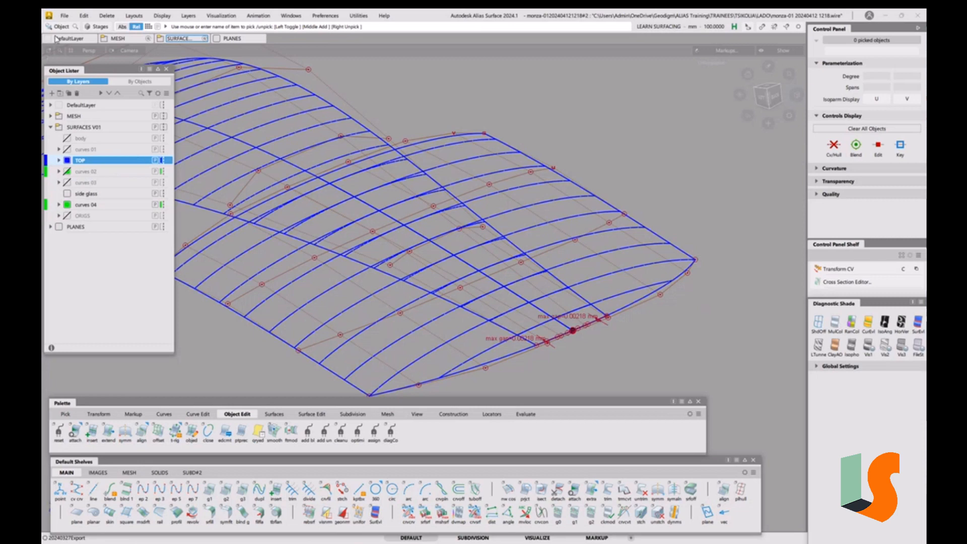
click(65, 16)
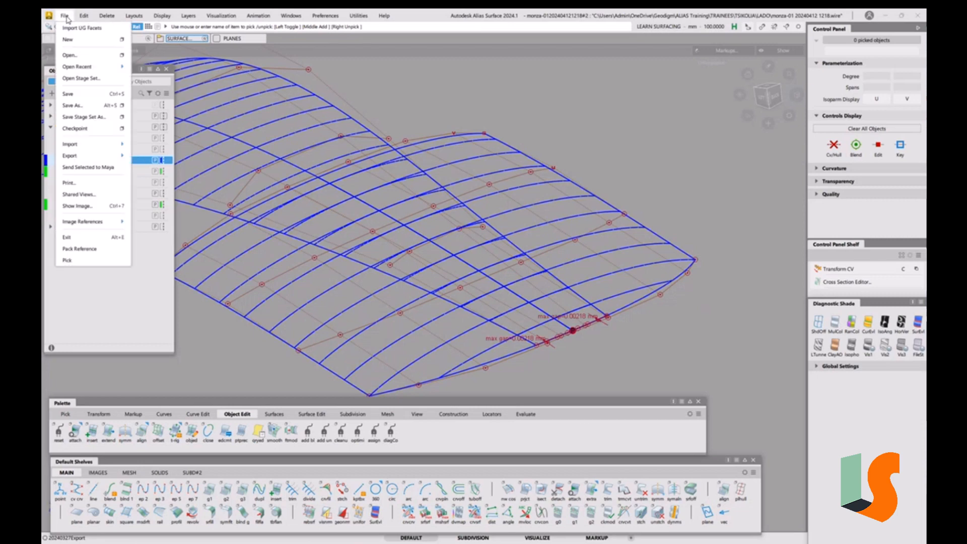
click(83, 107)
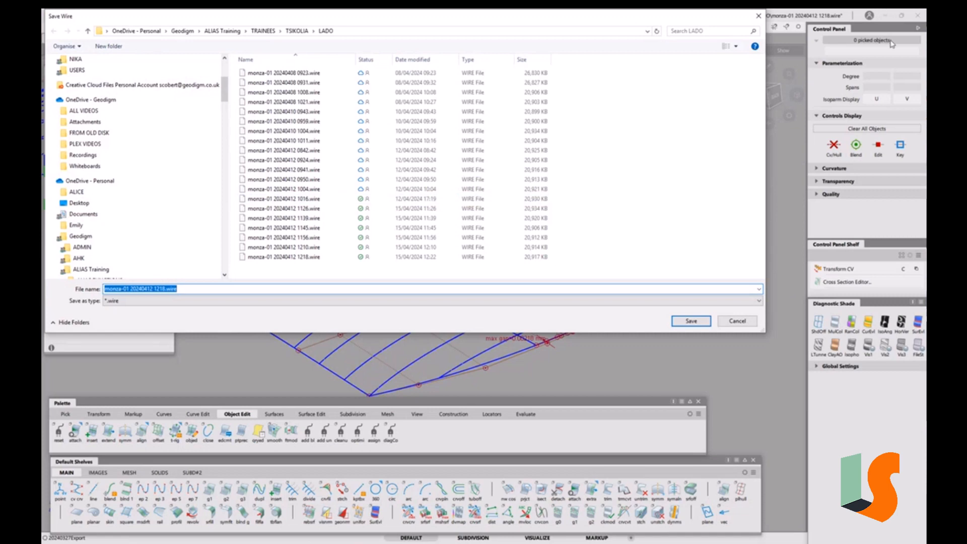
click(759, 19)
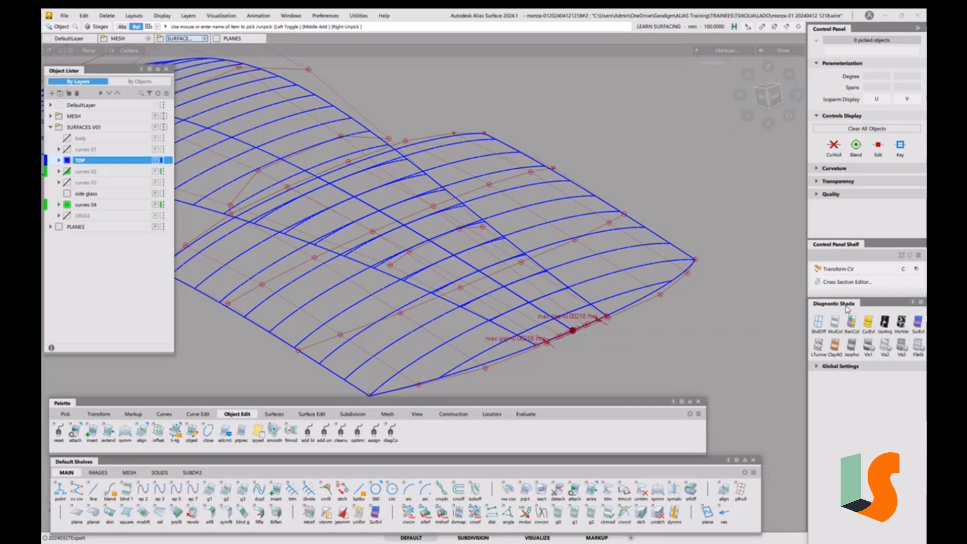
Float the Diagnostic Shade and Control Panel Shelf as separate windows and re-dock the Control Panel on the right
drag(847, 308, 888, 36)
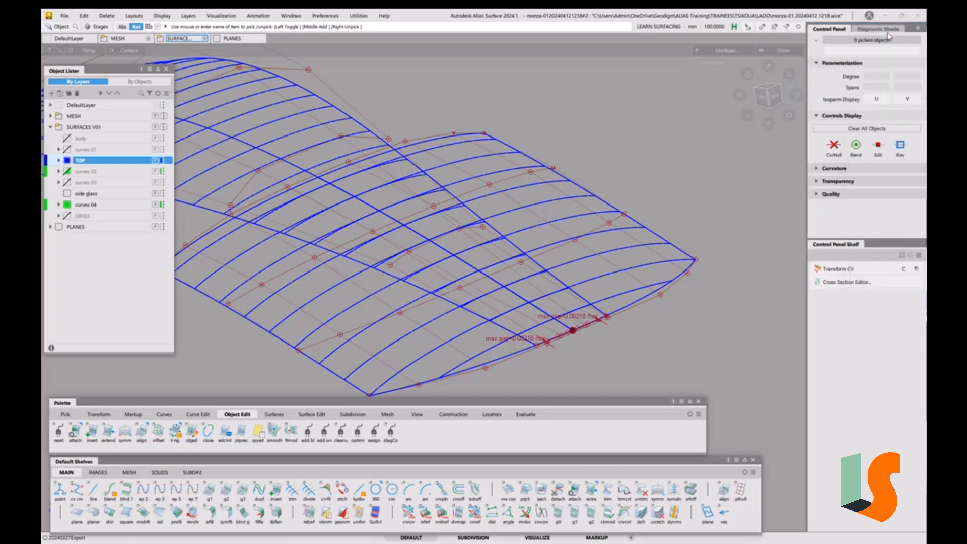
click(885, 30)
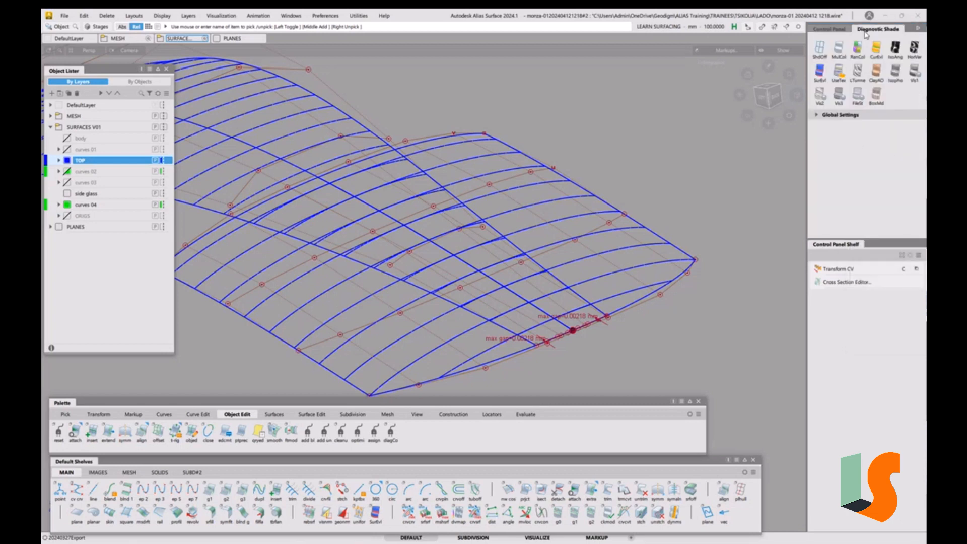
click(832, 29)
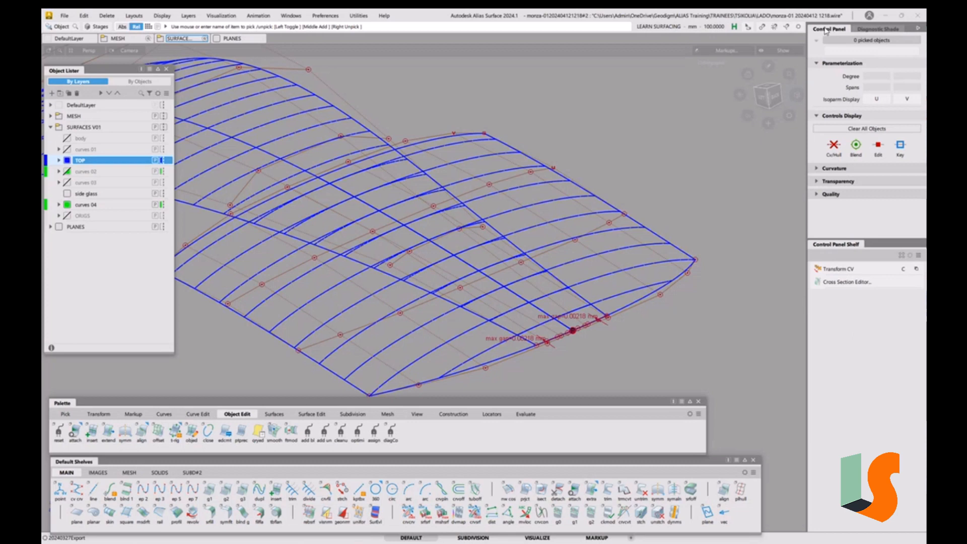
drag(826, 30, 656, 123)
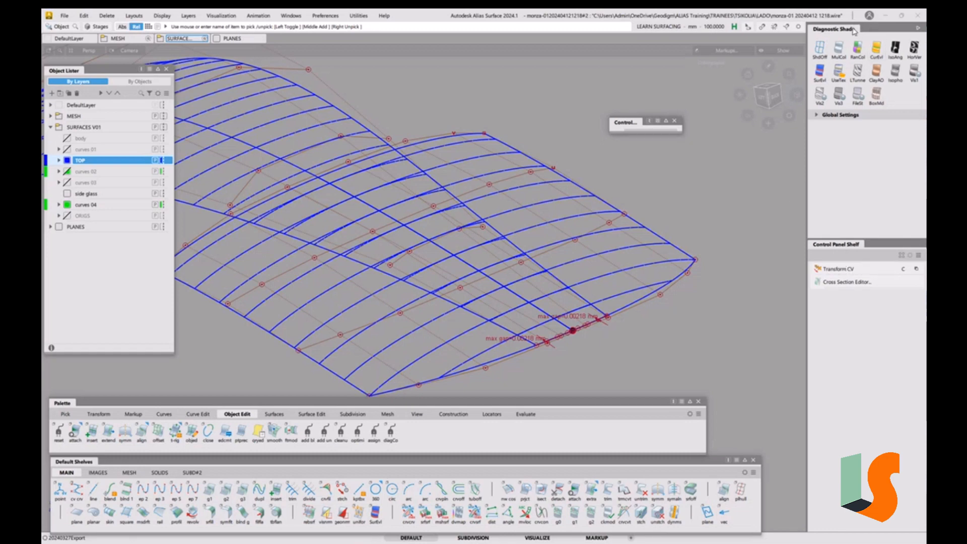
drag(855, 32, 491, 103)
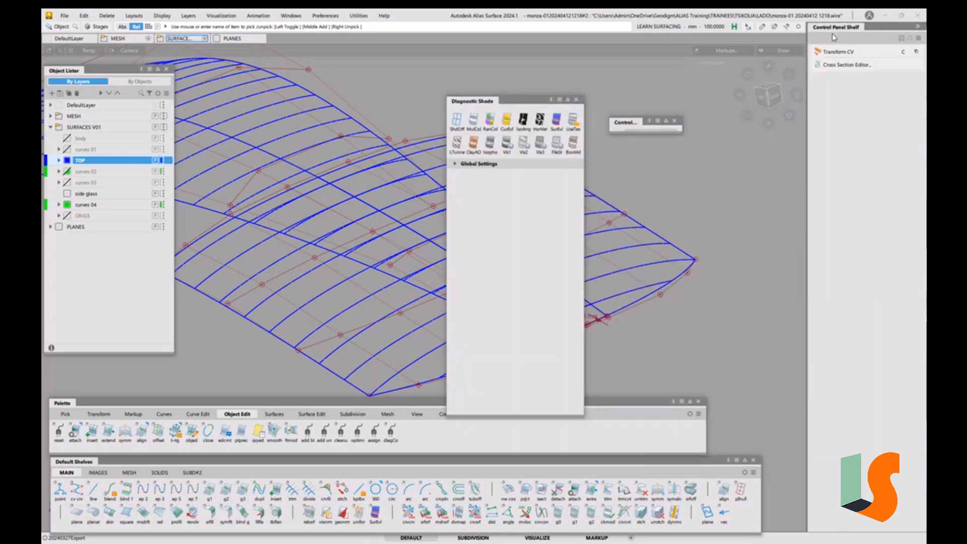
drag(833, 36, 717, 106)
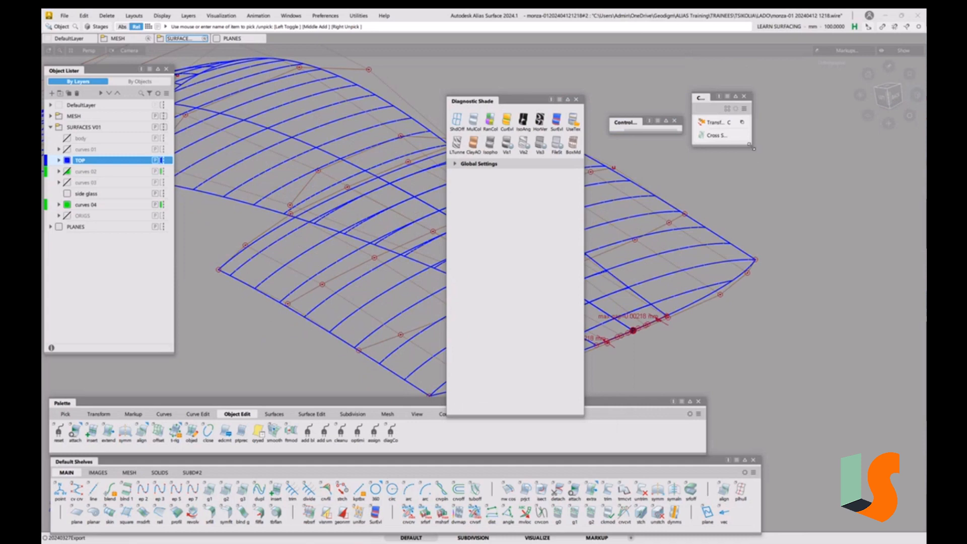
drag(754, 148, 844, 158)
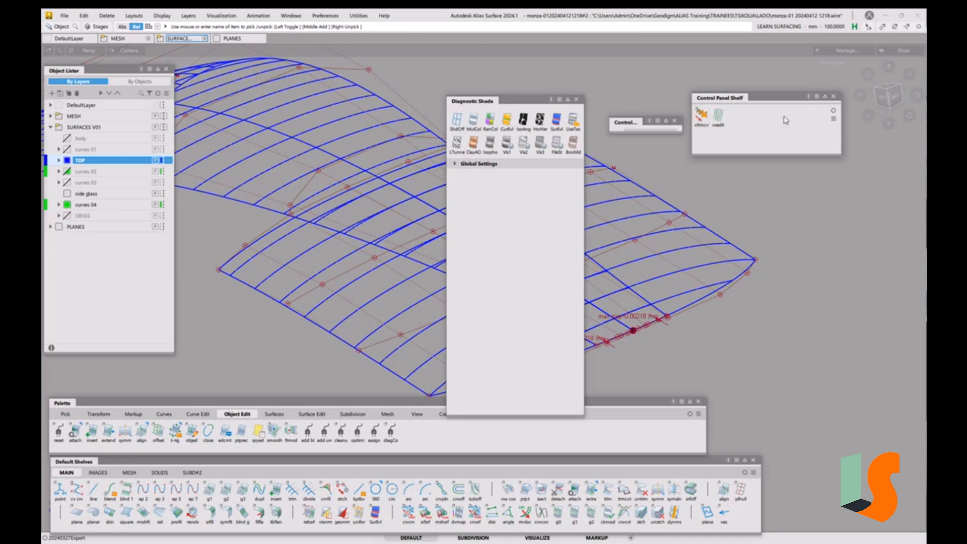
drag(778, 154, 778, 135)
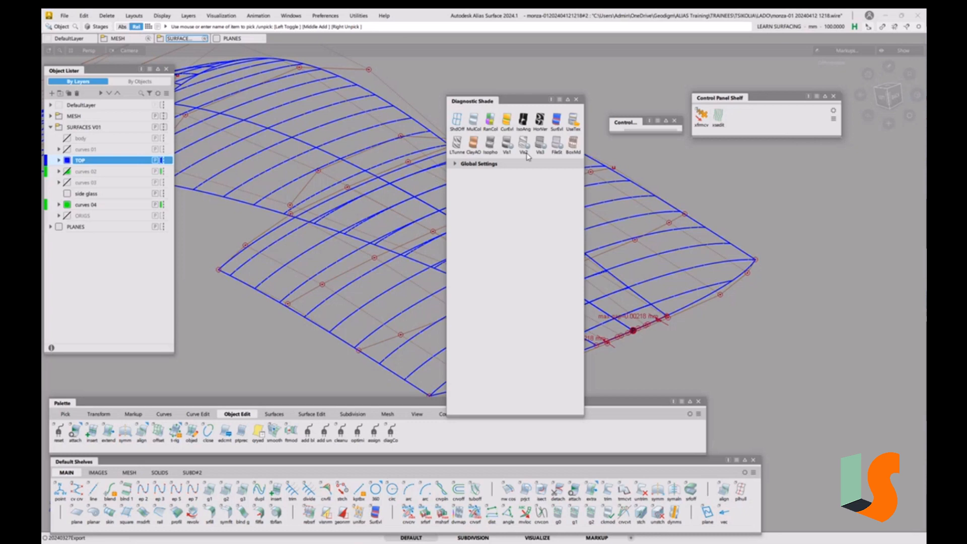
click(651, 122)
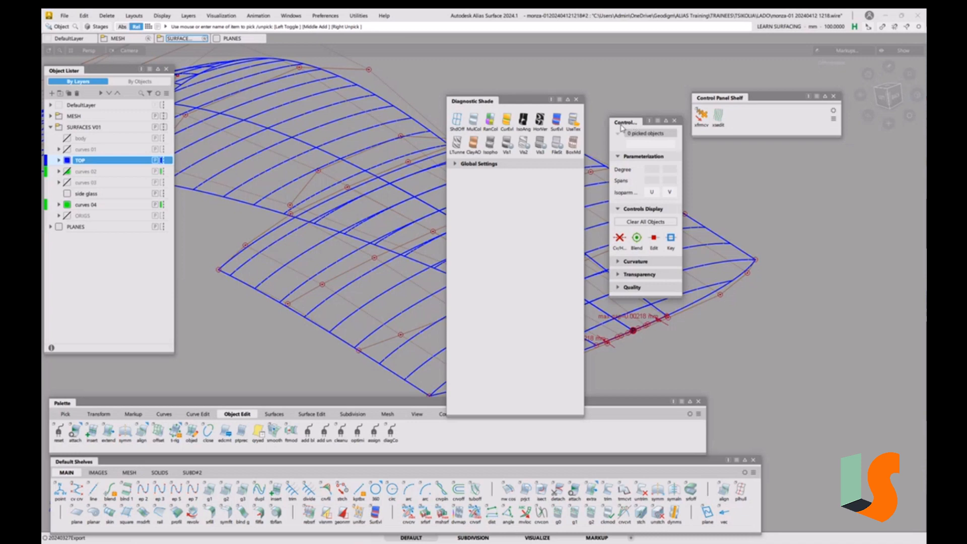
drag(626, 126, 925, 47)
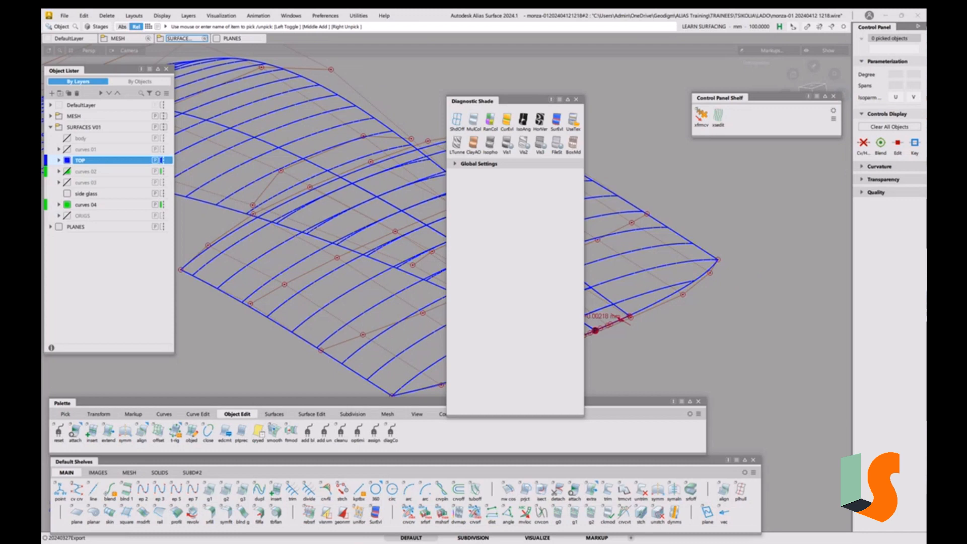
key(alt+Tab)
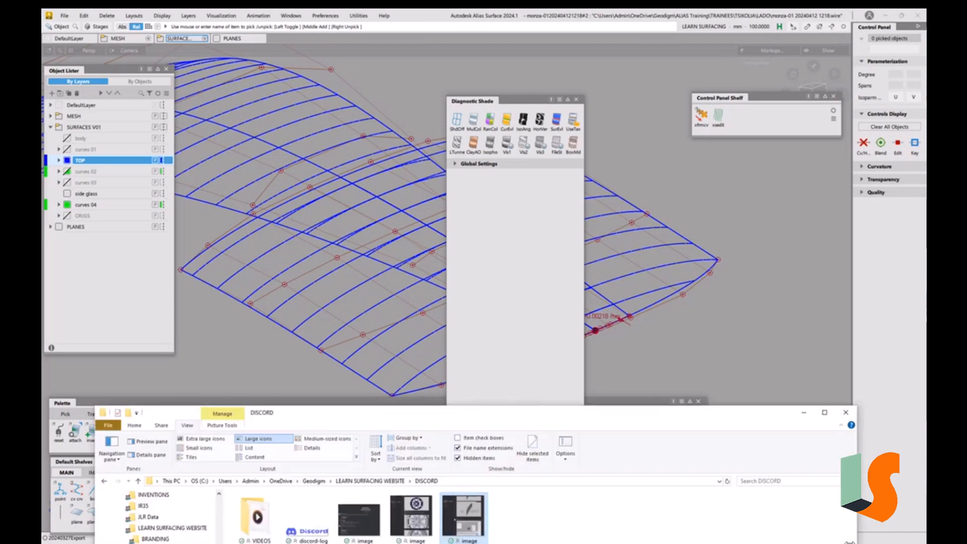
click(821, 413)
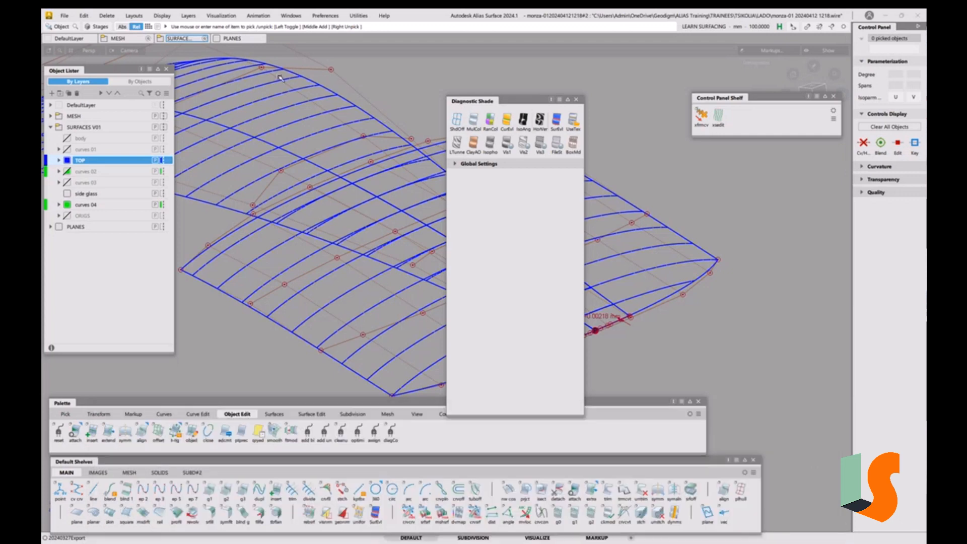
click(64, 16)
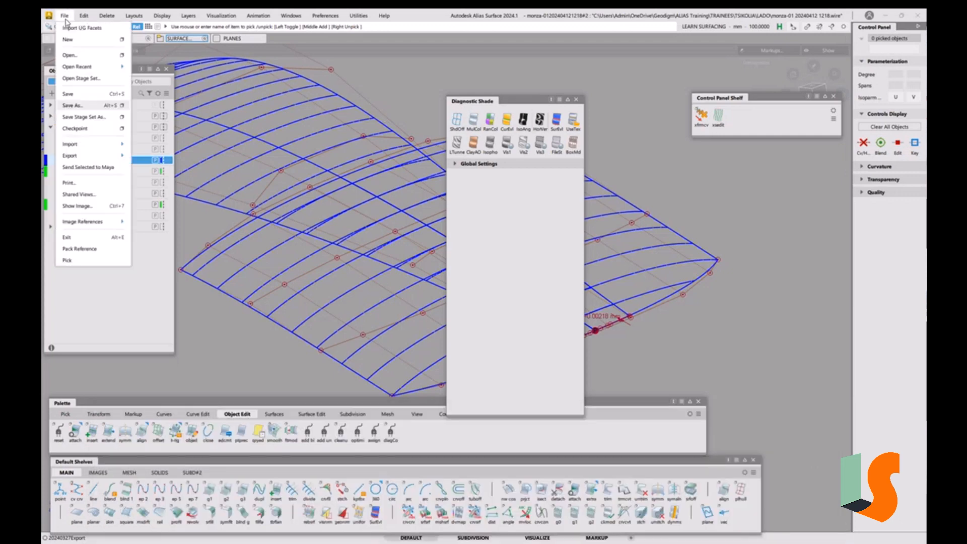
click(72, 105)
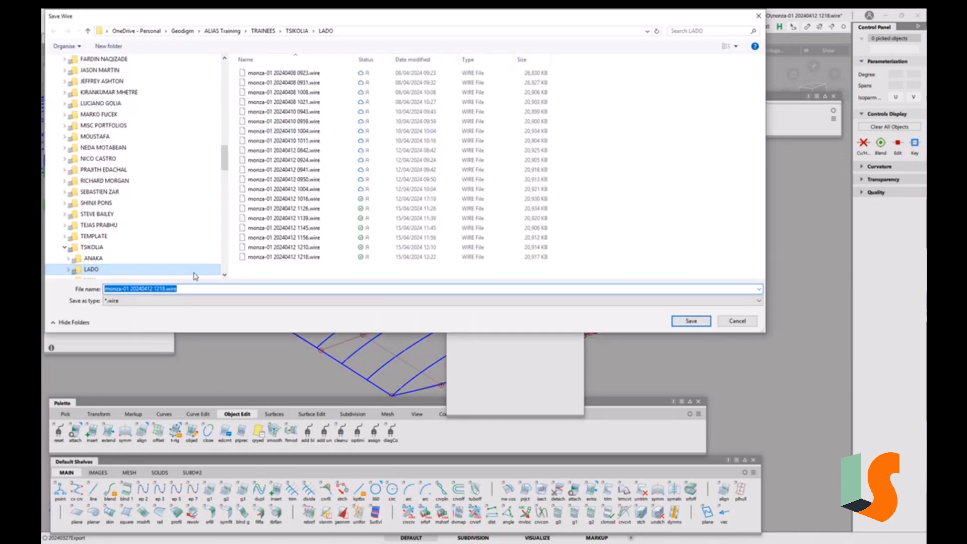
drag(150, 289, 244, 288)
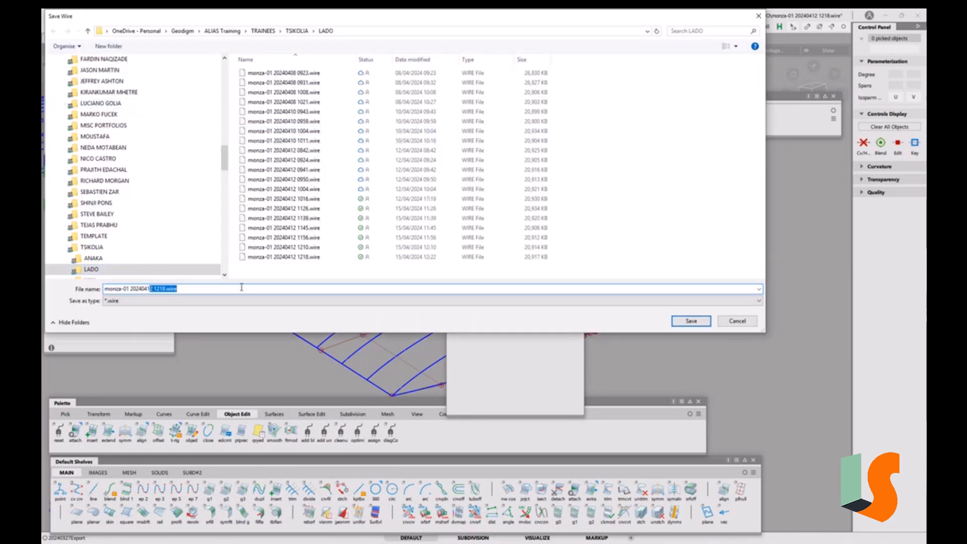
text(7 0927)
key(Return)
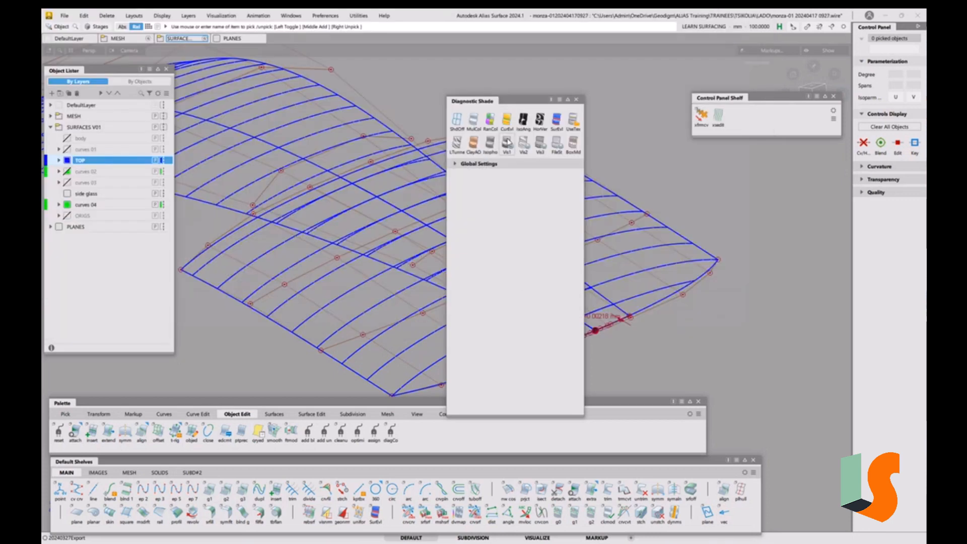
Dock the floating Diagnostic Shade panel back as a tab beside the Control Panel
drag(519, 103, 897, 31)
drag(898, 31, 793, 34)
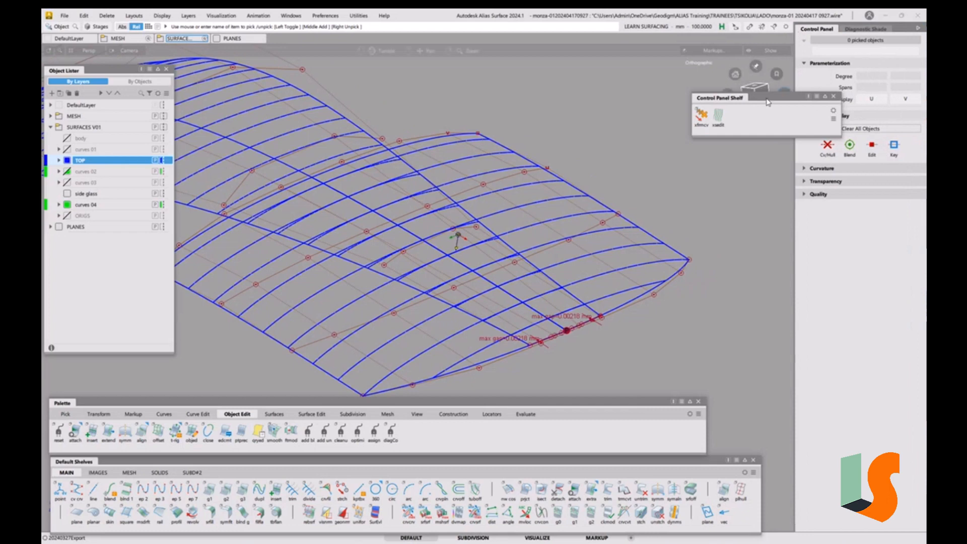
Dock the floating Control Panel Shelf as a tab beside the Control Panel and widen the side panel
drag(772, 101, 901, 33)
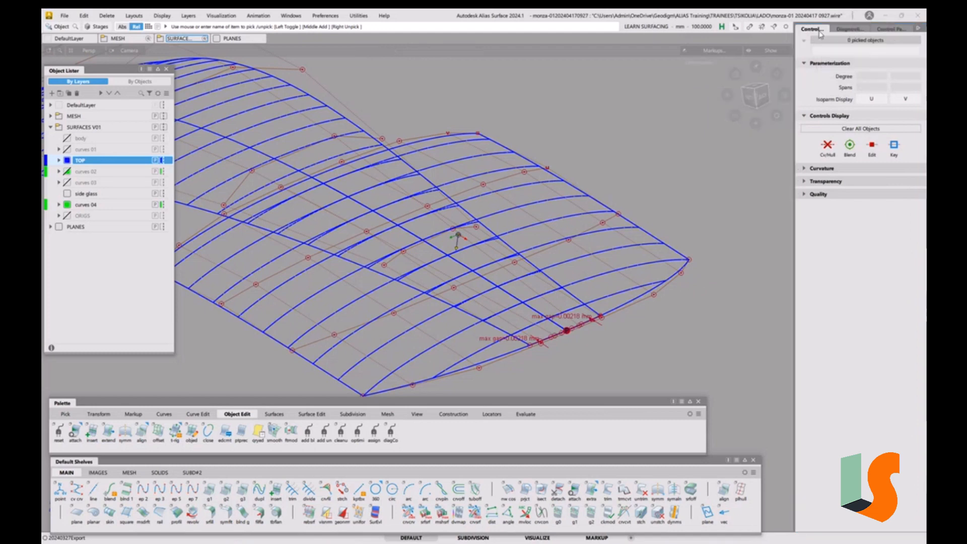
click(856, 32)
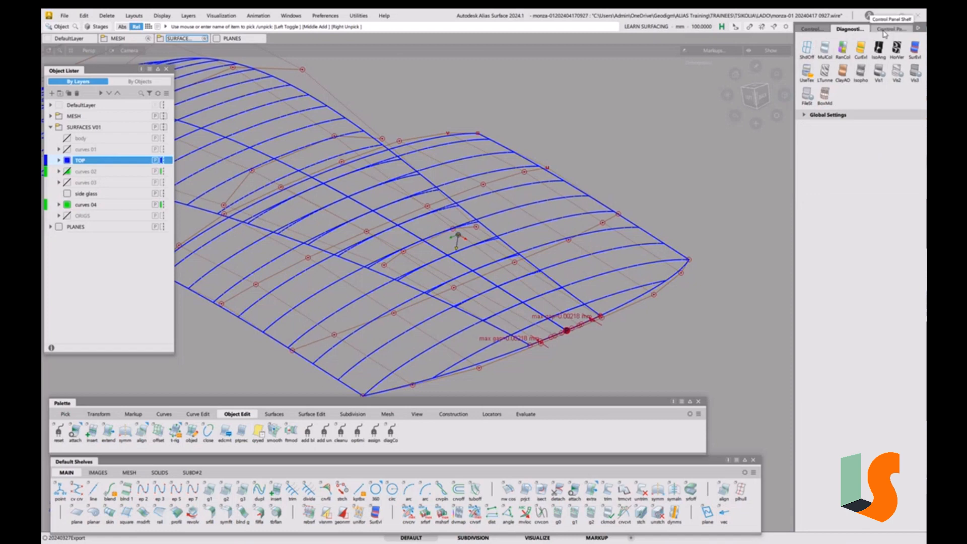
drag(795, 136, 788, 136)
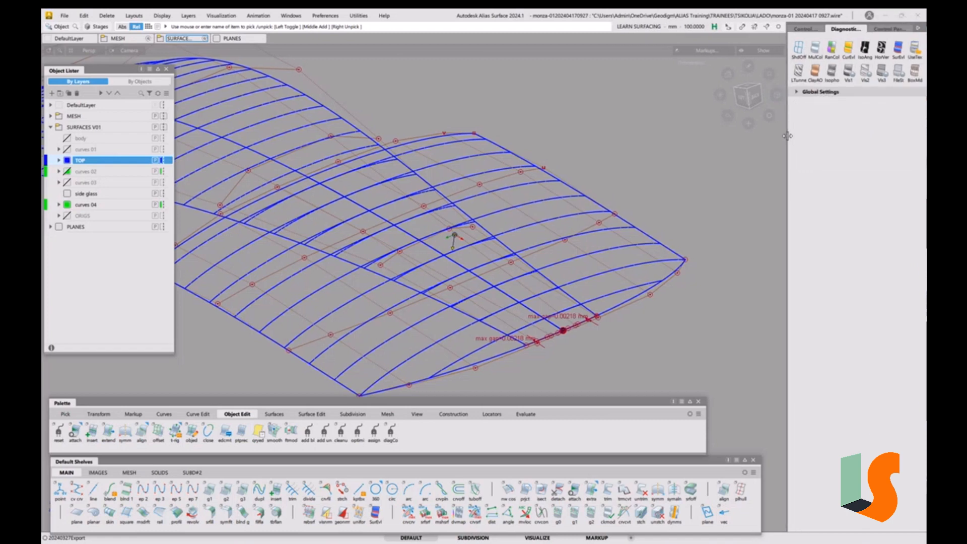
click(815, 30)
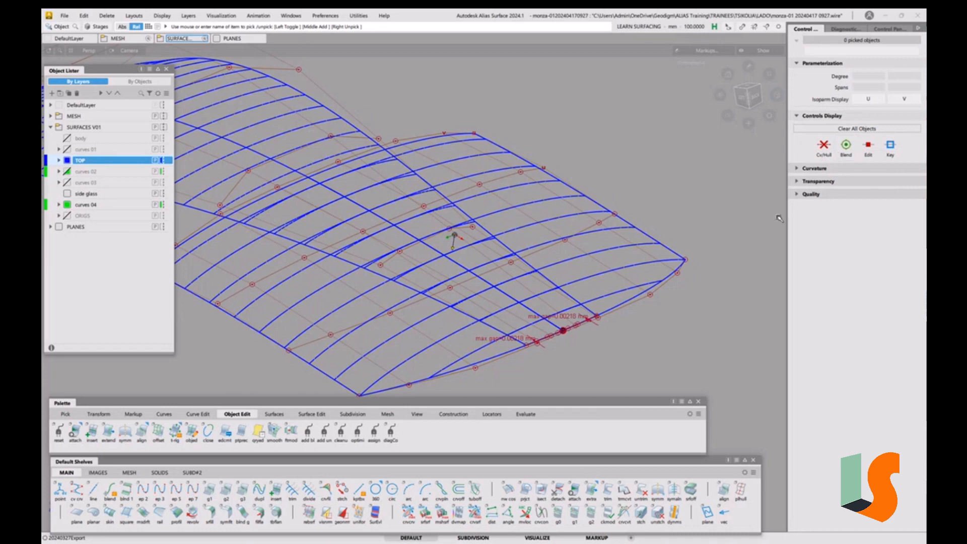
Expand the Quality, Transparency and Curvature sections of the Control Panel and adjust the panel width
click(796, 195)
click(798, 181)
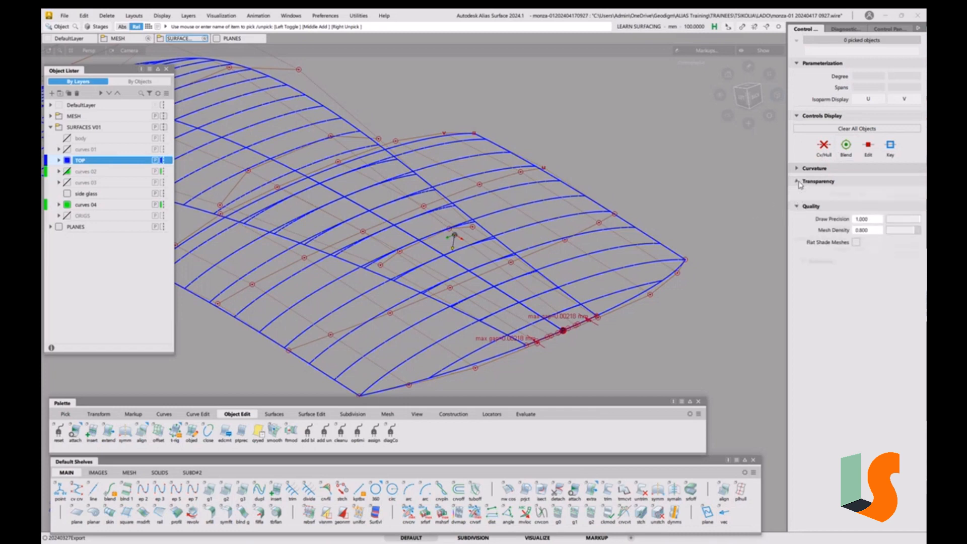
click(800, 168)
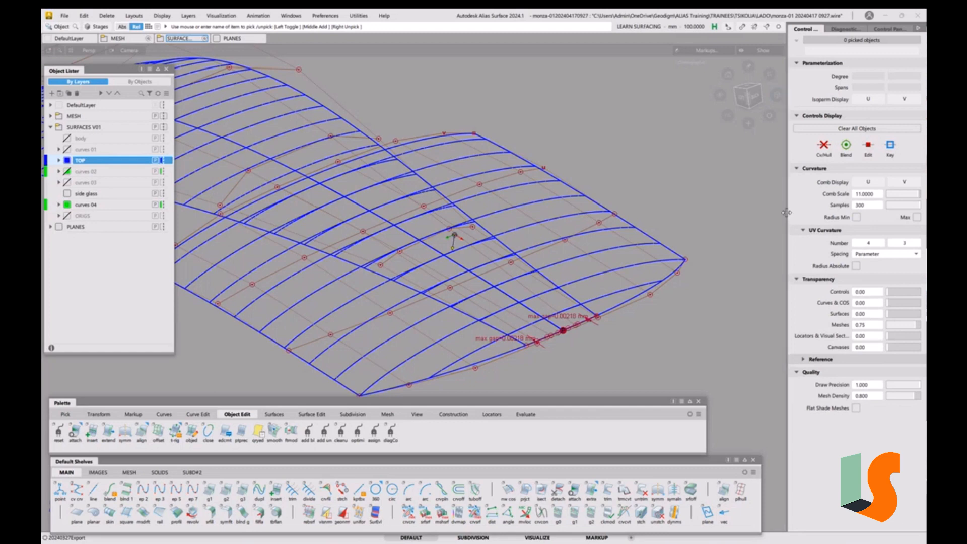
drag(788, 212, 800, 212)
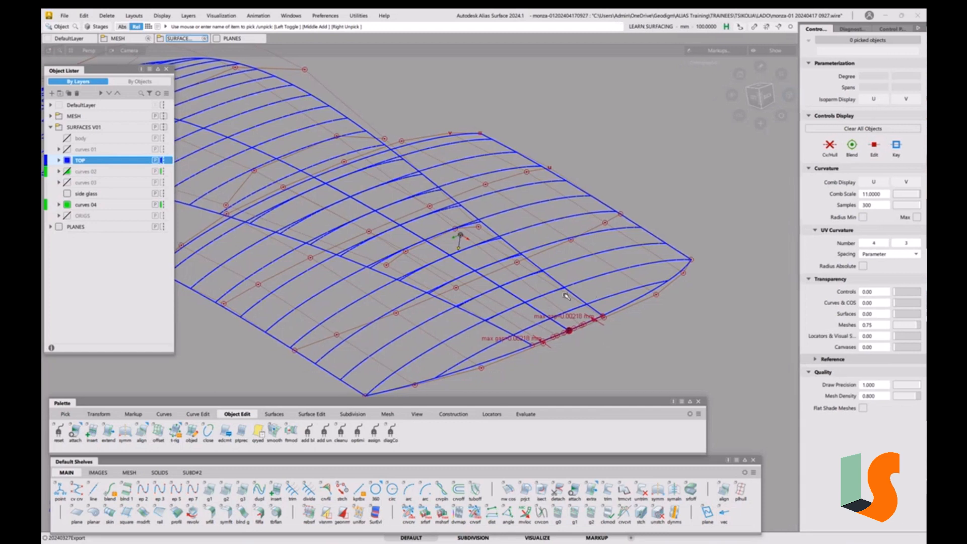
Open the Construction Plane Editor and toggle the visibility of the SKETCH_01 construction plane
alt+shift+drag(542, 288, 515, 293)
alt+shift+middle_drag(515, 292, 557, 301)
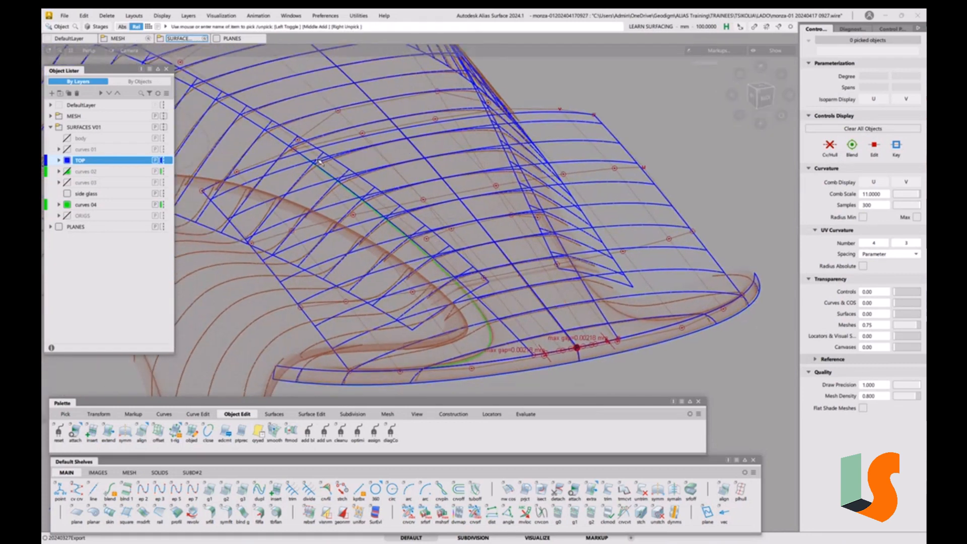
click(291, 16)
click(320, 109)
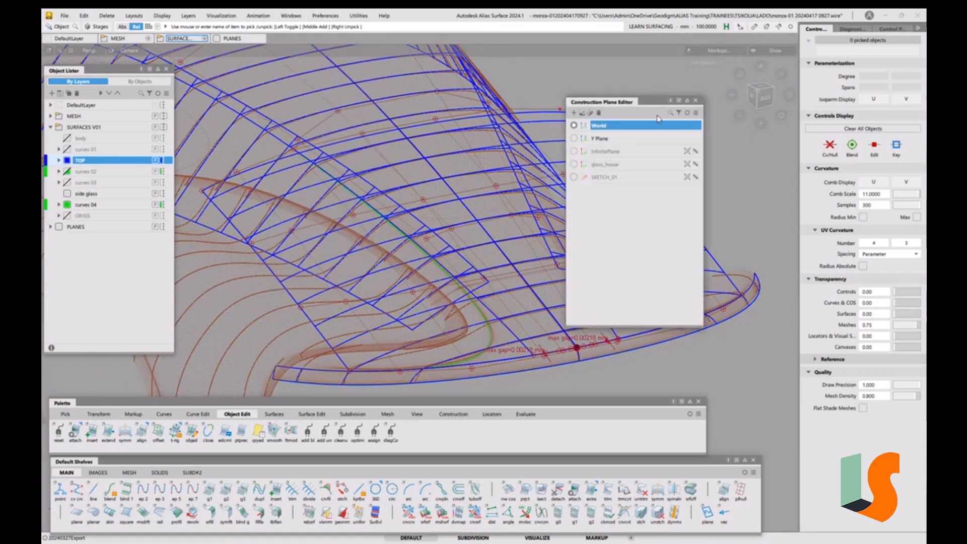
click(697, 103)
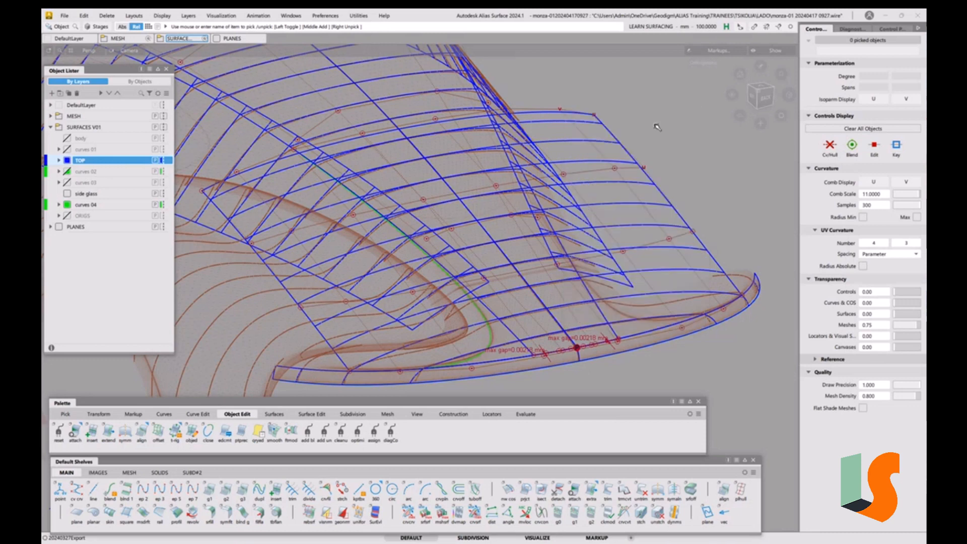
key(ctrl+shift+c)
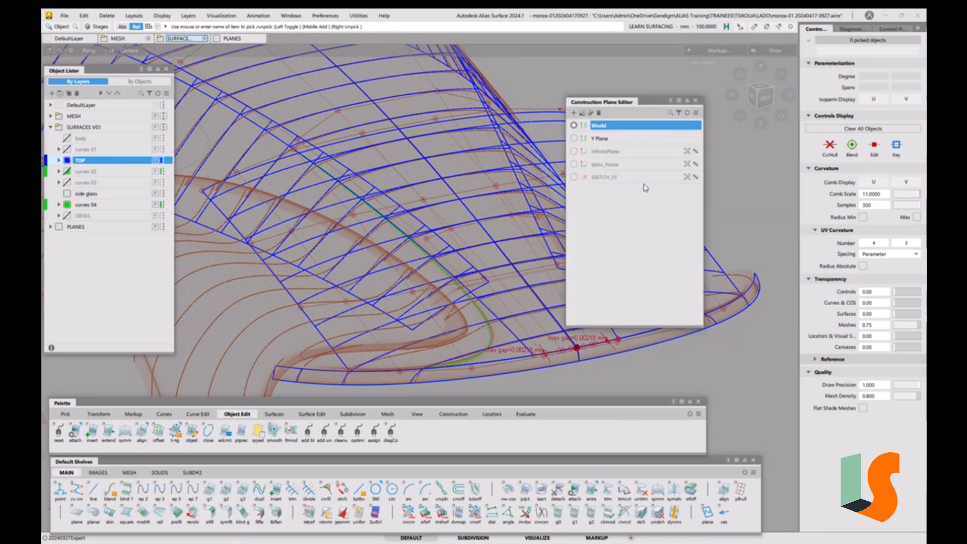
click(696, 178)
click(688, 178)
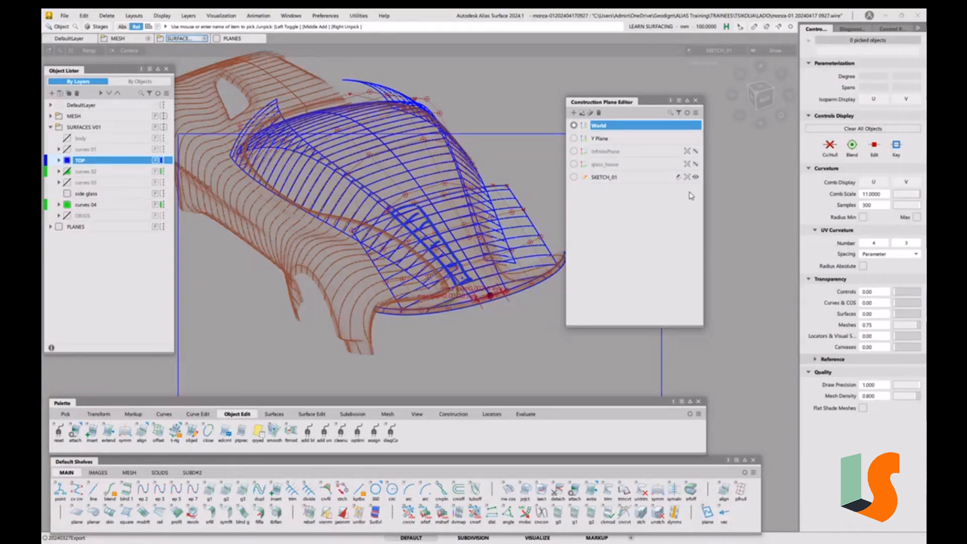
click(696, 101)
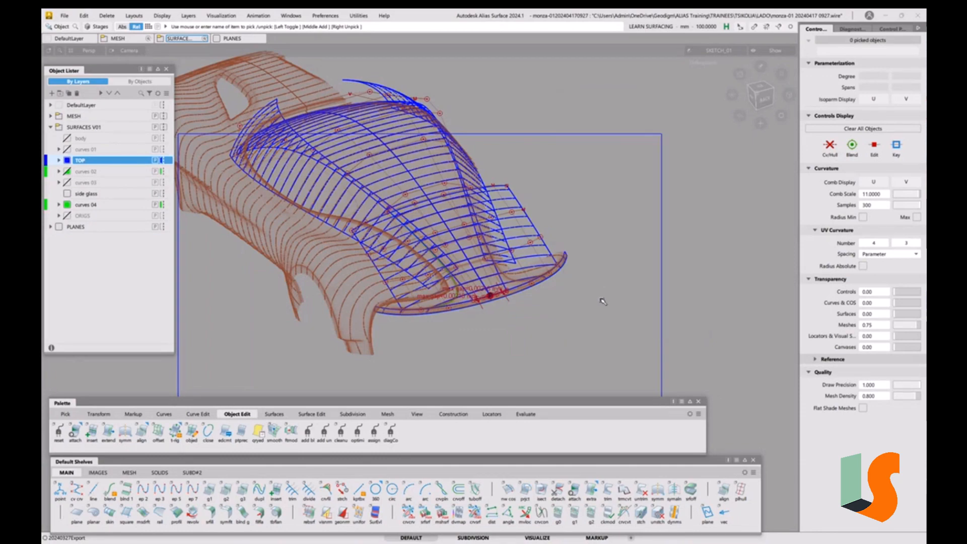
Examine the centre surface against the body mesh from orbiting perspective and top views
key(1)
alt+shift+right_drag(496, 273, 589, 212)
key(1)
key(ctrl+l)
click(491, 272)
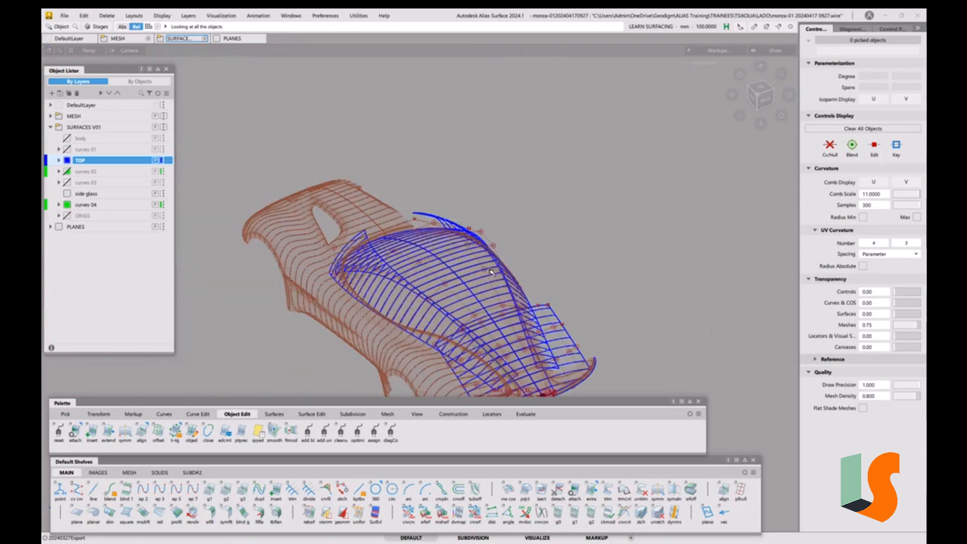
alt+shift+middle_drag(501, 306, 450, 186)
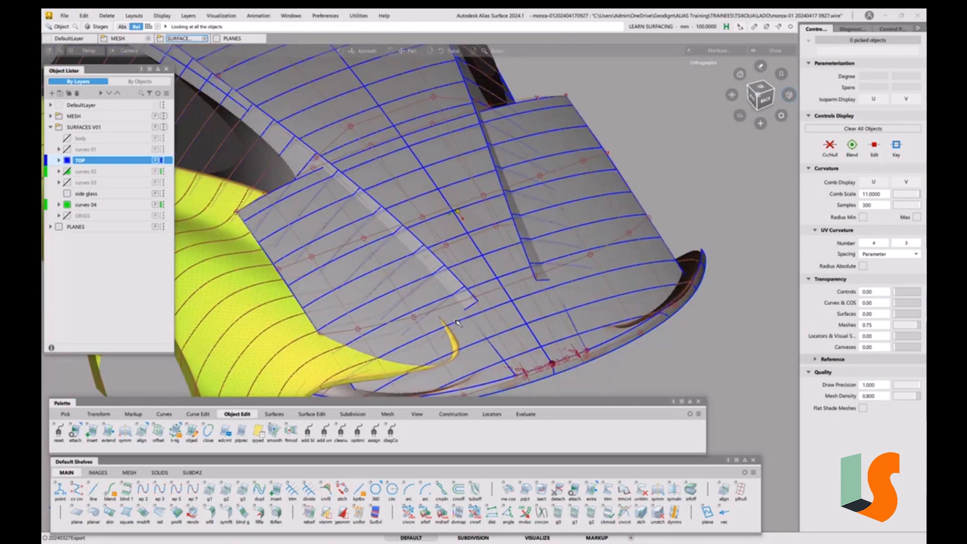
alt+shift+drag(450, 186, 450, 163)
key(1)
alt+shift+drag(530, 327, 528, 338)
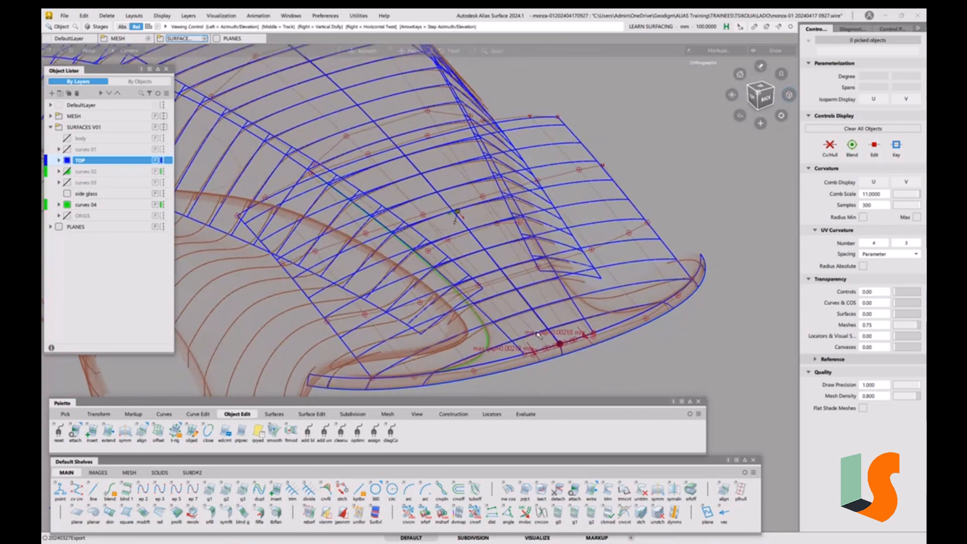
alt+shift+middle_drag(528, 339, 522, 322)
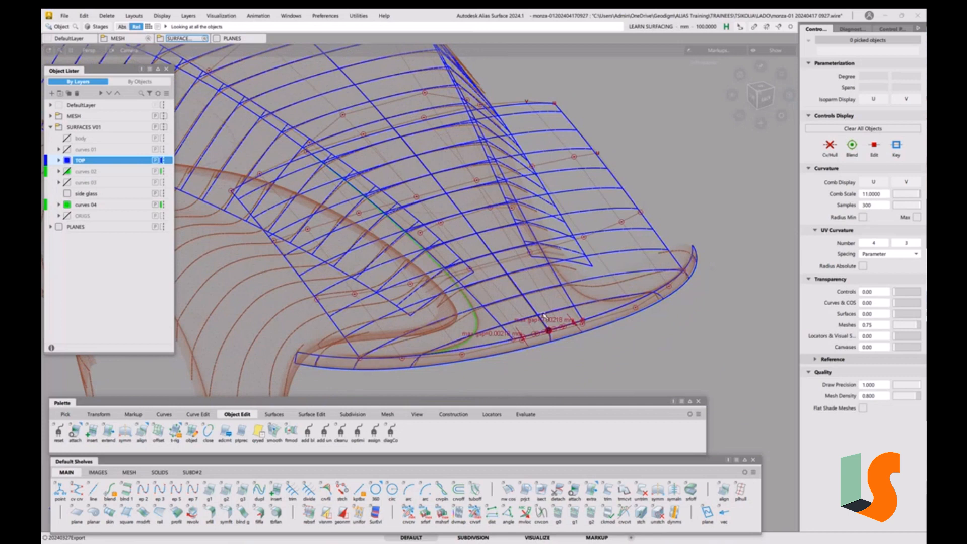
alt+shift+drag(536, 292, 528, 296)
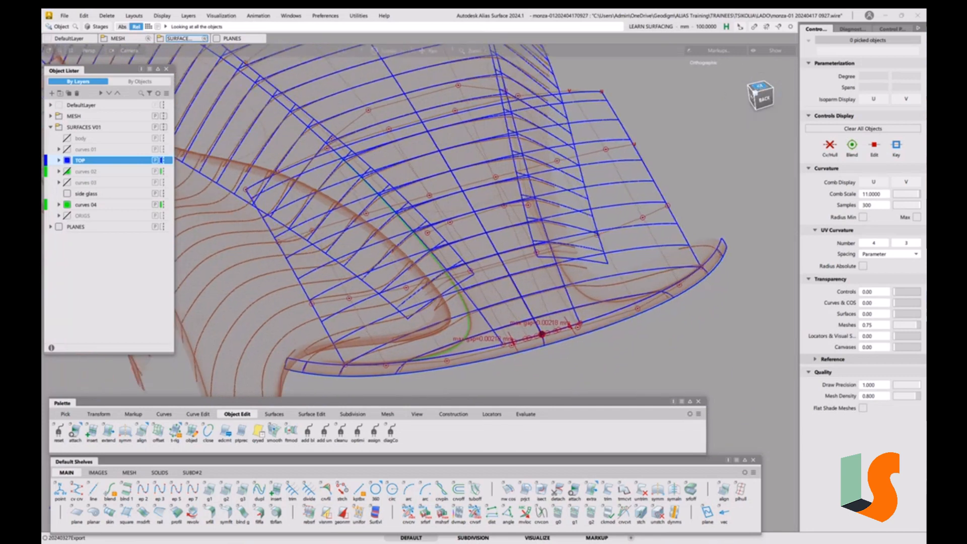
click(761, 91)
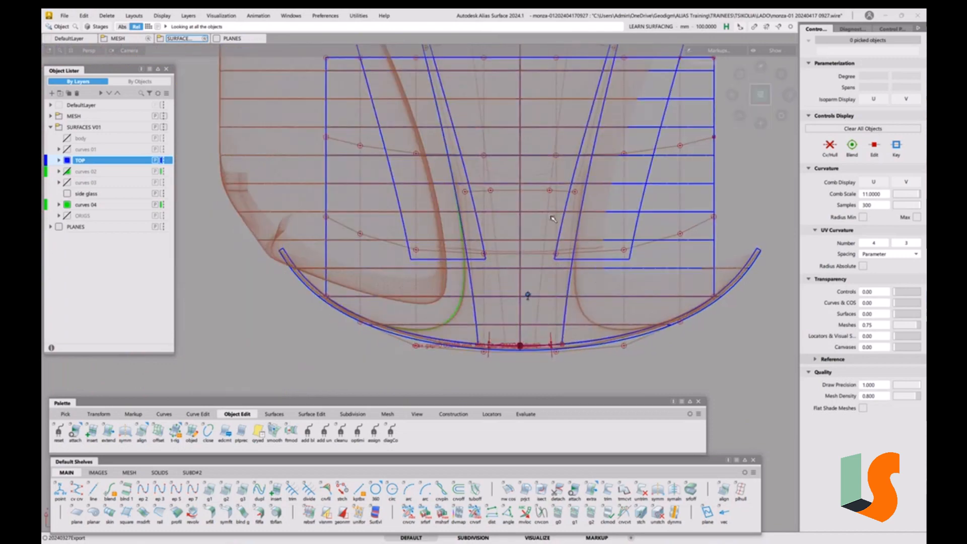
alt+shift+right_drag(552, 218, 557, 284)
alt+shift+drag(558, 287, 498, 241)
alt+shift+right_drag(498, 242, 524, 222)
alt+shift+drag(524, 221, 532, 244)
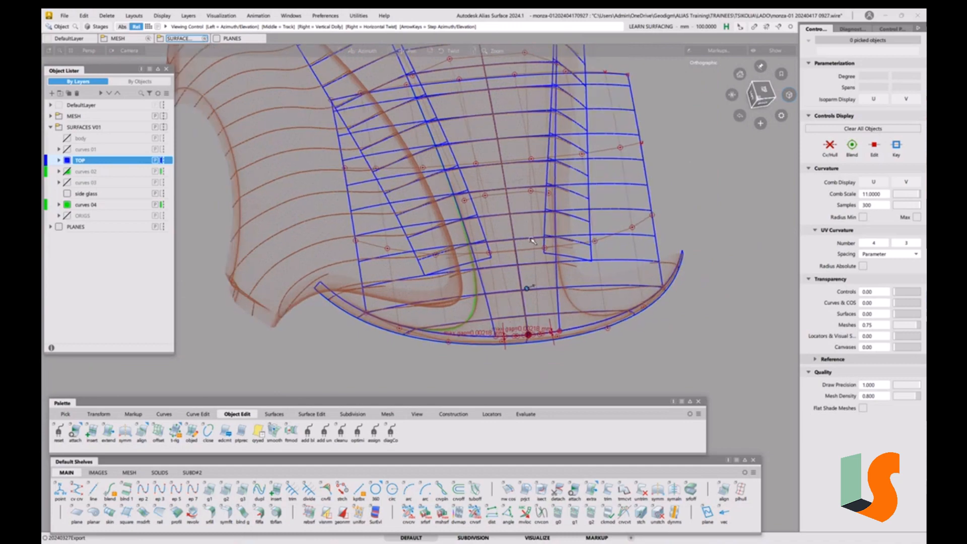
alt+shift+middle_drag(532, 244, 532, 285)
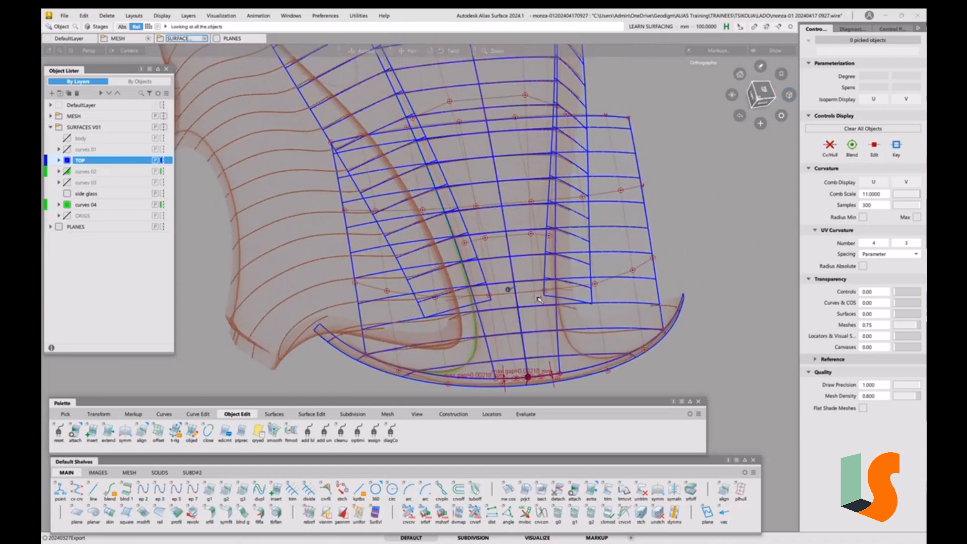
alt+shift+drag(539, 299, 254, 281)
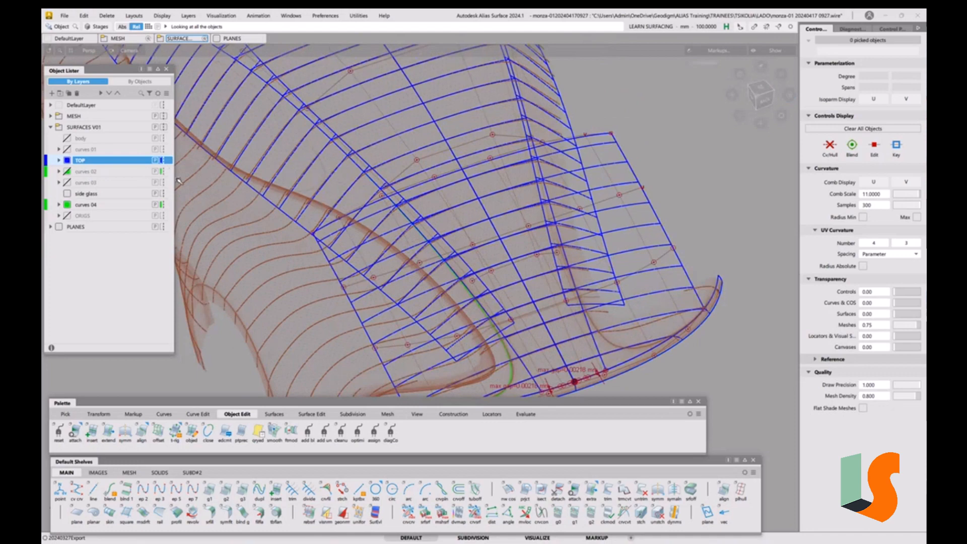
Assign the two side surfaces to the side glass layer and hide that layer
ctrl+shift+drag(296, 129, 279, 136)
click(279, 136)
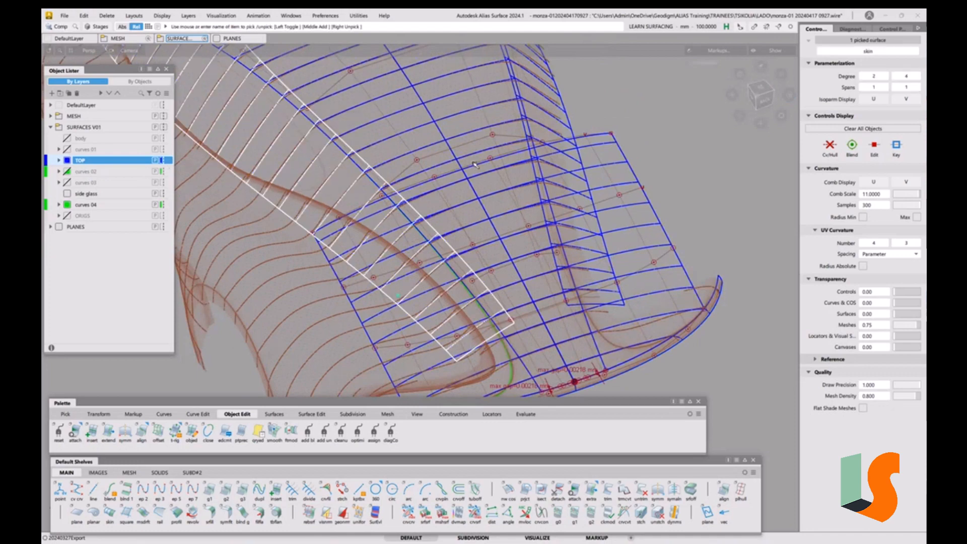
click(536, 93)
alt+shift+right_drag(482, 110, 459, 181)
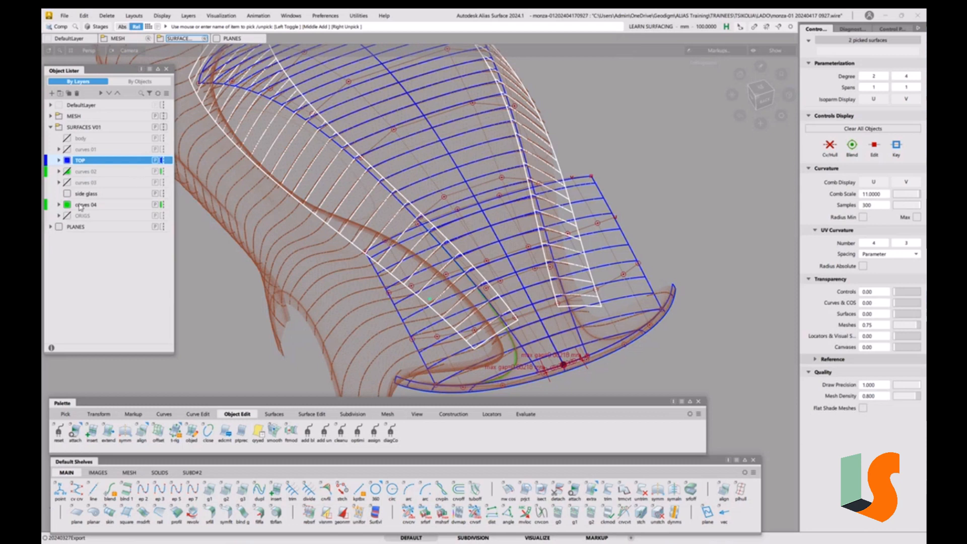
right_click(90, 194)
click(101, 201)
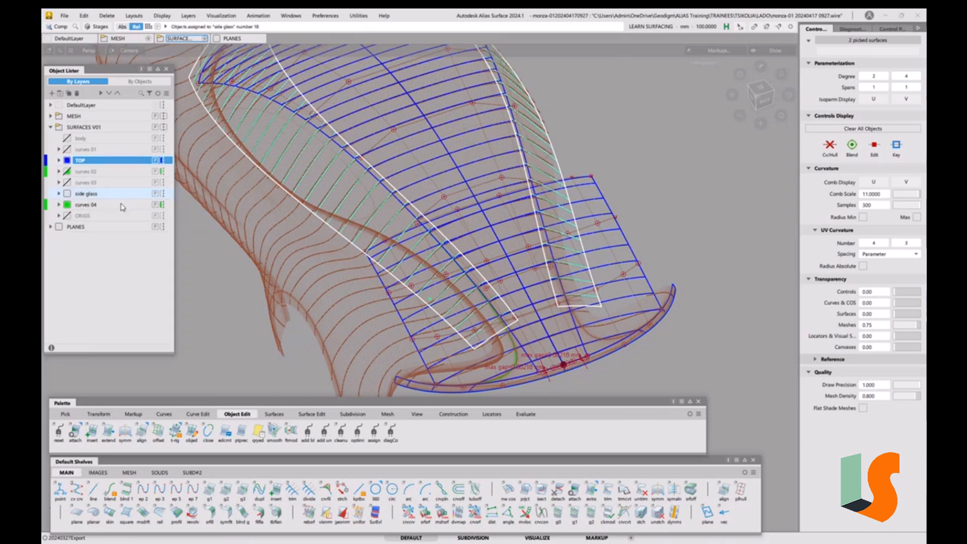
click(67, 194)
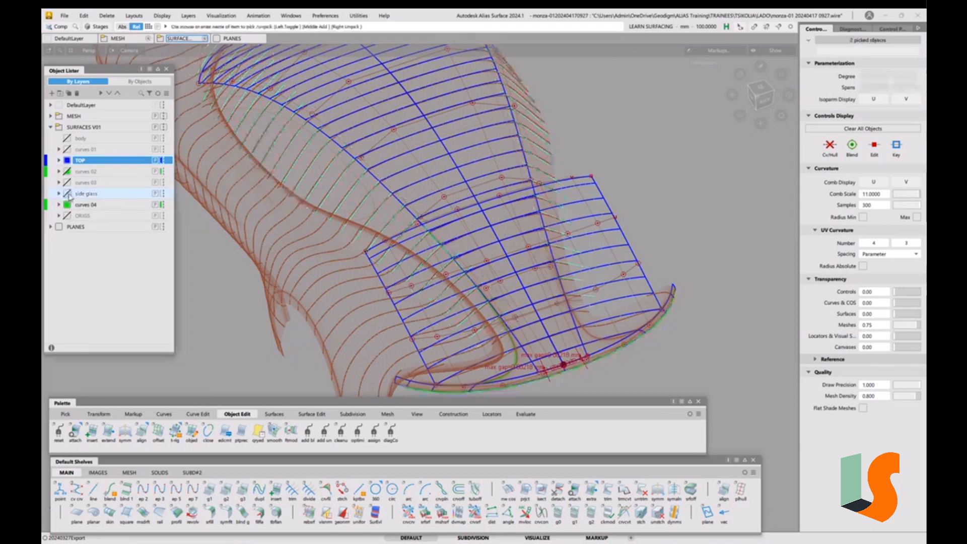
Inspect how the centre surface's front edge meets the nose curve from top and perspective views
alt+shift+drag(615, 287, 591, 286)
alt+shift+middle_drag(590, 286, 551, 261)
alt+shift+drag(550, 261, 538, 267)
alt+shift+right_drag(538, 267, 523, 276)
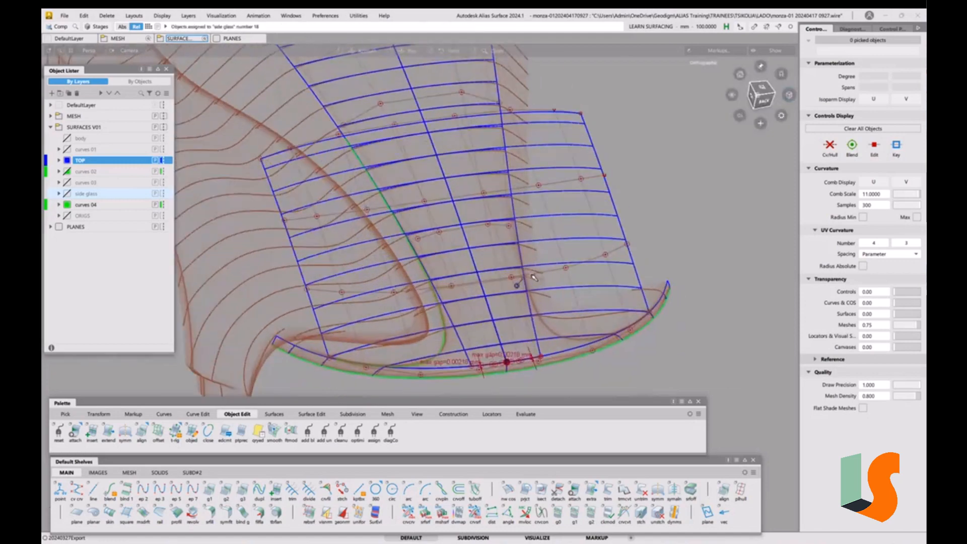
alt+shift+click(464, 282)
alt+shift+drag(463, 283, 489, 319)
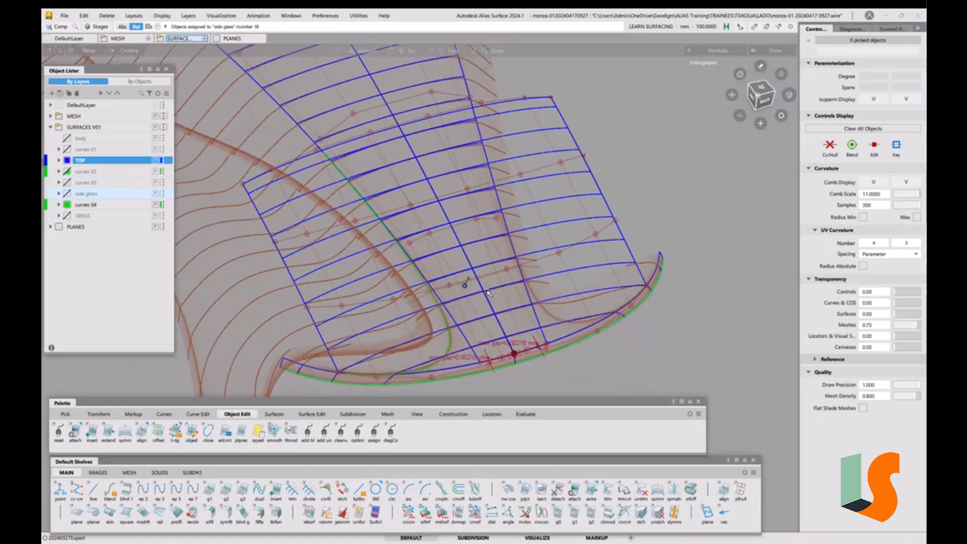
alt+shift+middle_drag(489, 319, 482, 288)
alt+shift+drag(482, 288, 496, 284)
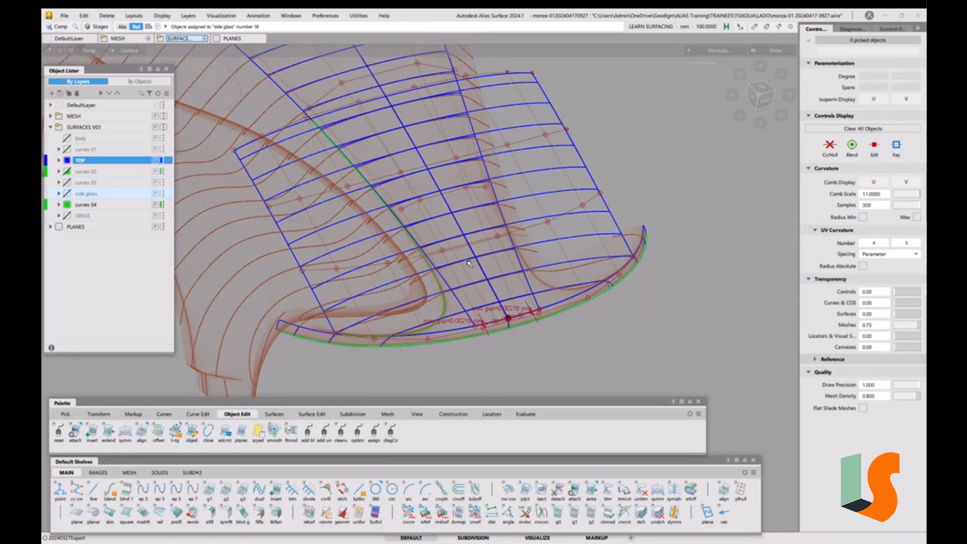
click(765, 92)
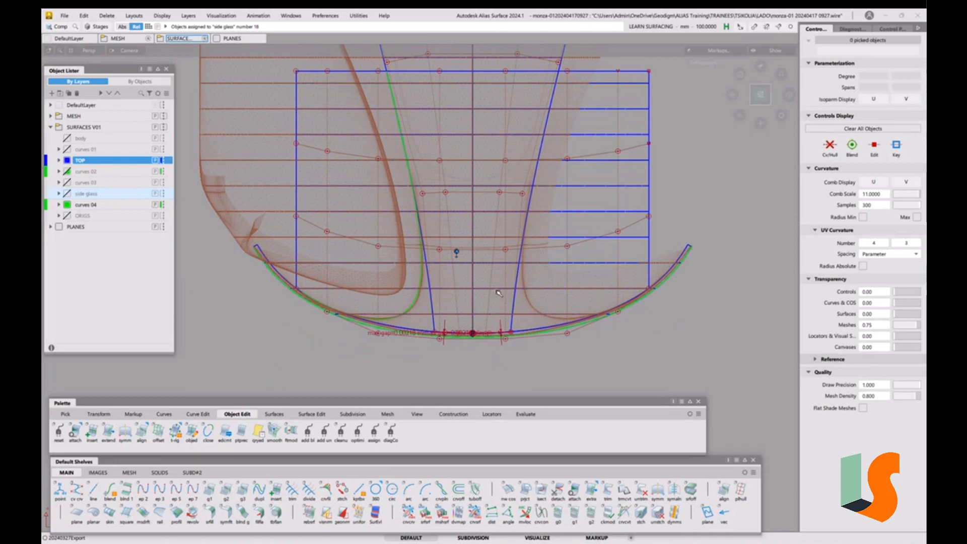
alt+shift+drag(498, 293, 464, 270)
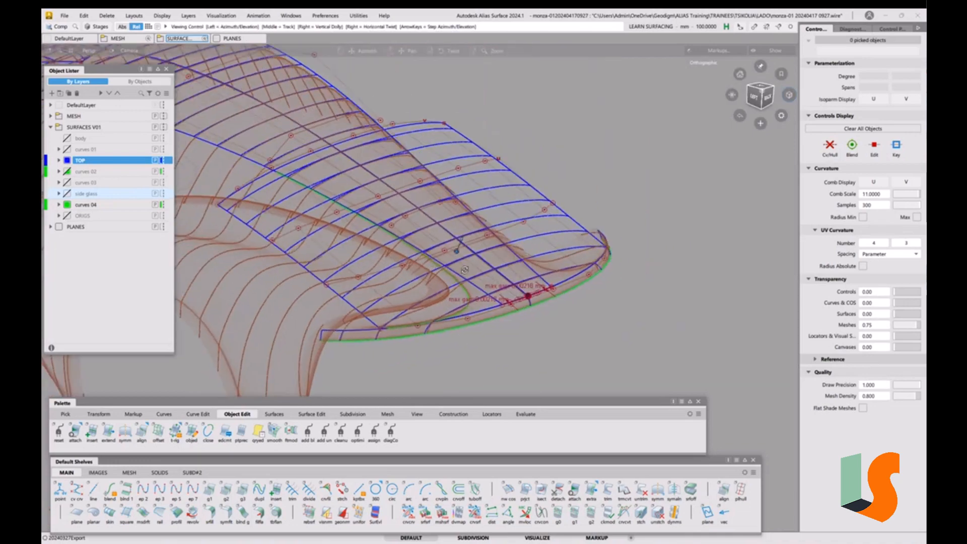
scroll(464, 270, up, 3)
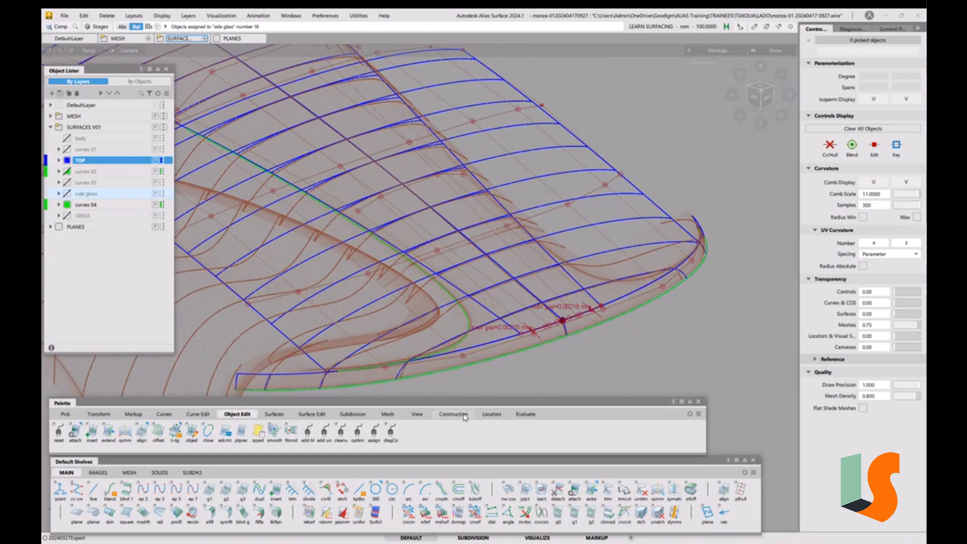
Start the Deviation Map evaluation and set its ramp distance to 2
click(526, 414)
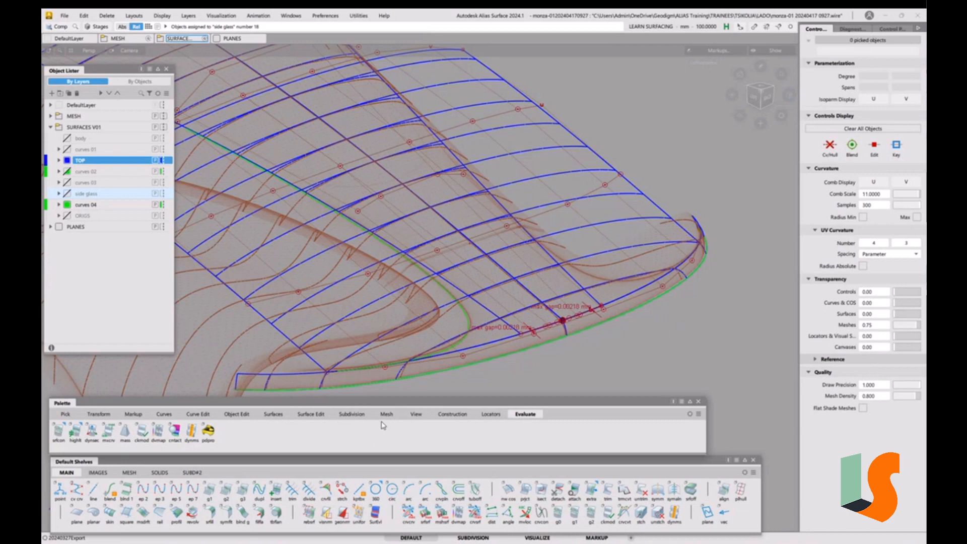
click(158, 431)
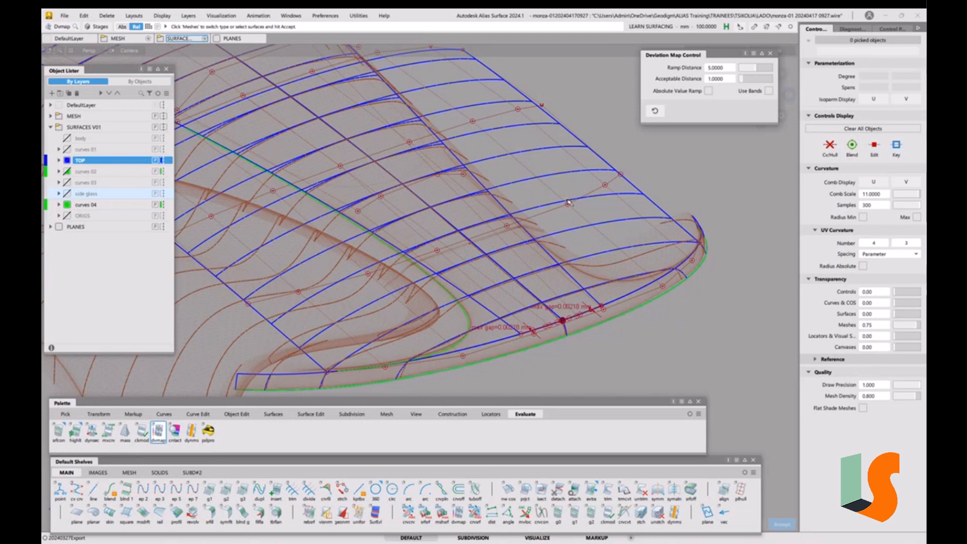
click(721, 79)
key(Return)
click(726, 70)
text(2)
key(Return)
Pick the body mesh and the hood's centre surface to display their deviation map
click(571, 277)
key(space)
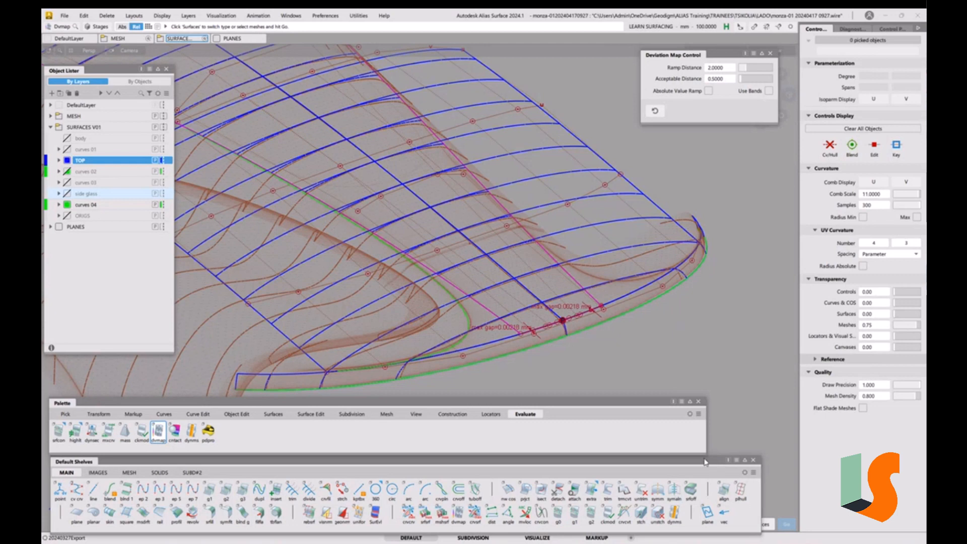
drag(705, 463, 690, 442)
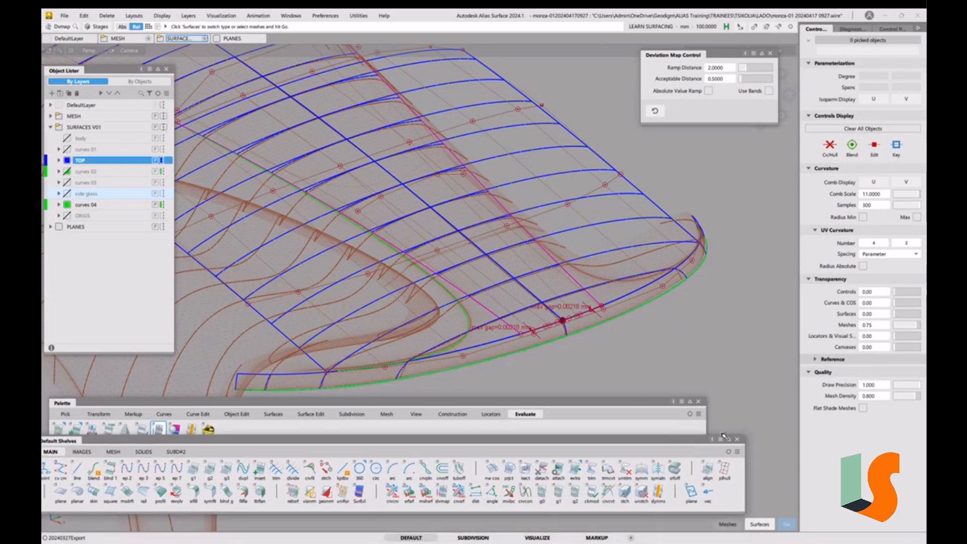
click(737, 439)
drag(649, 407, 651, 460)
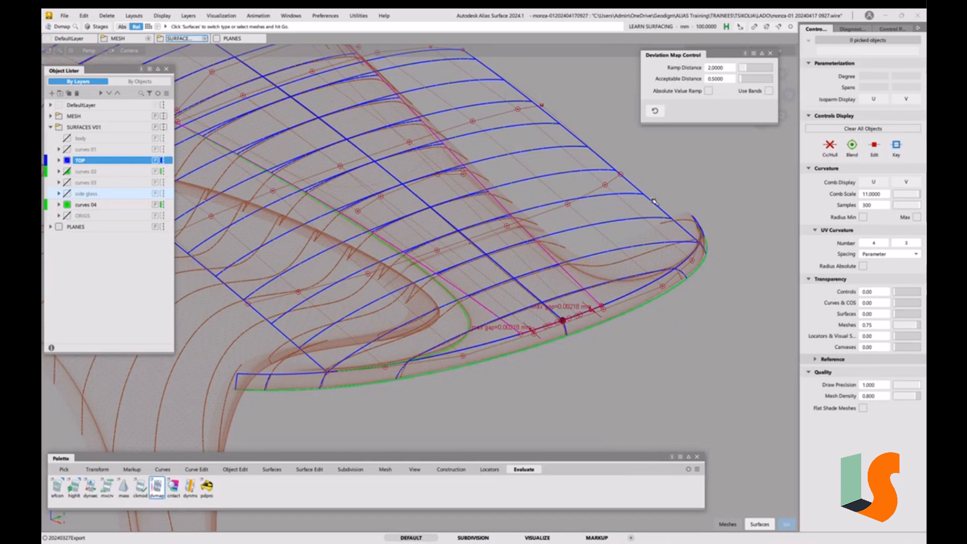
click(761, 524)
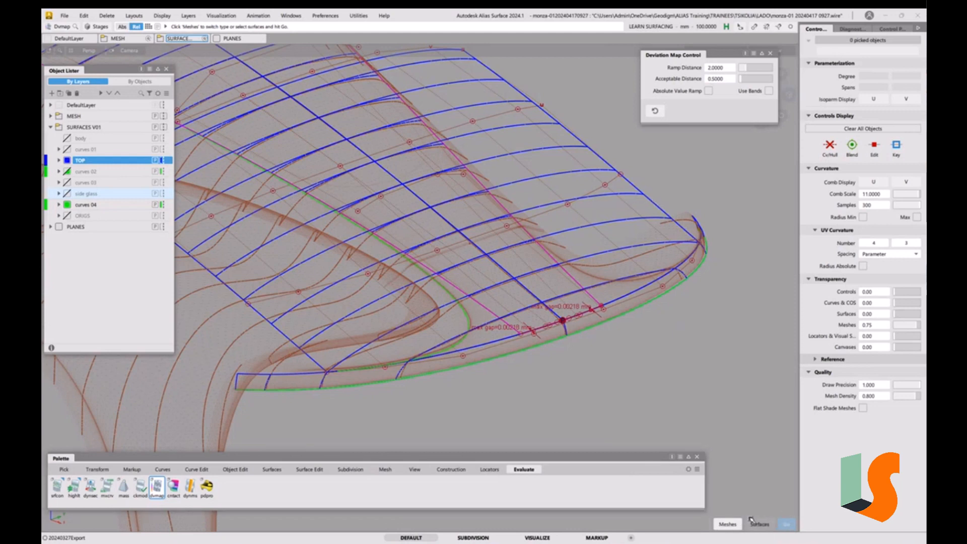
click(657, 208)
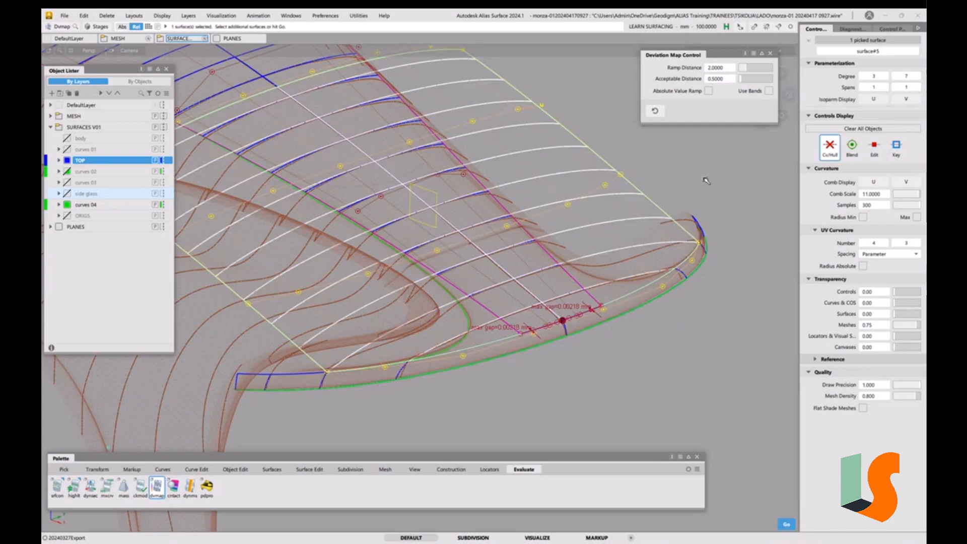
key(space)
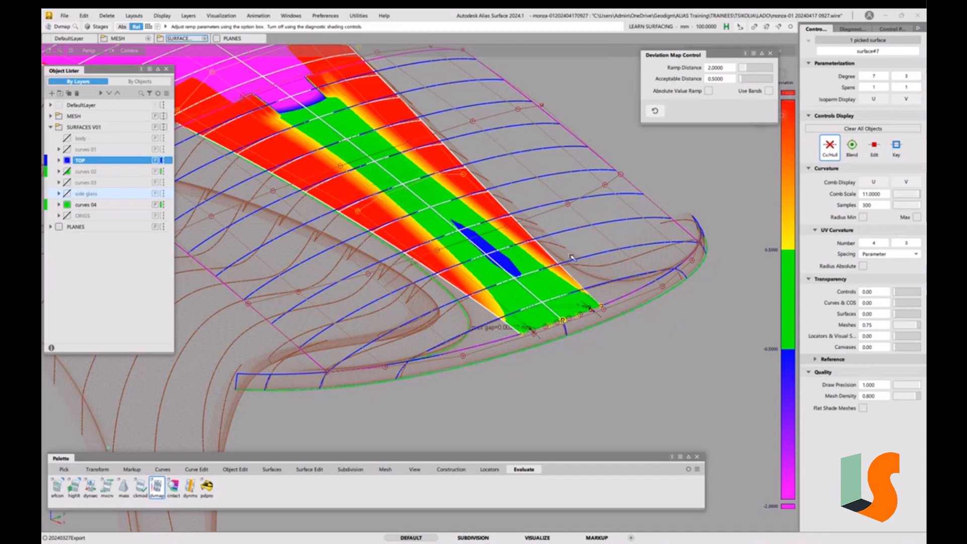
Set the deviation map's acceptable distance to 0.25 and close its control window
alt+shift+drag(573, 260, 566, 245)
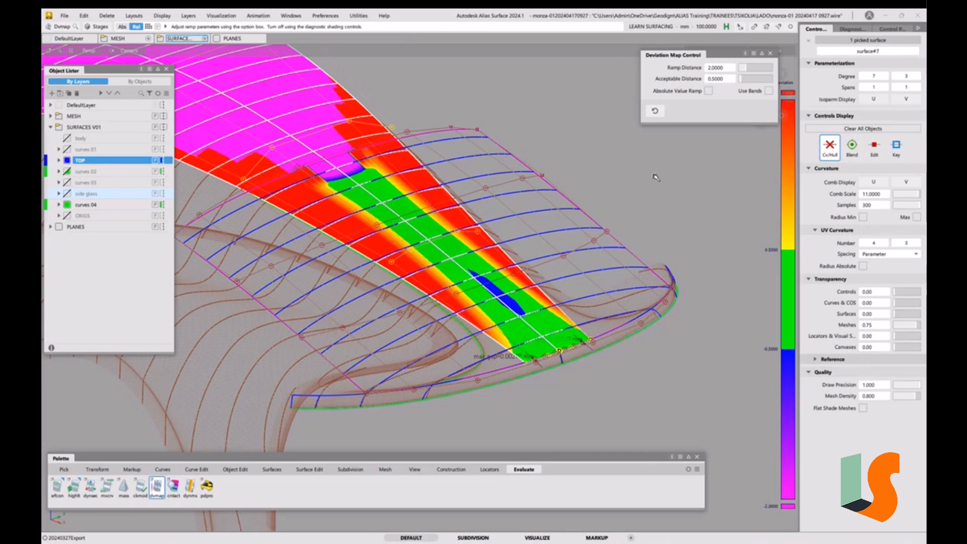
double_click(716, 79)
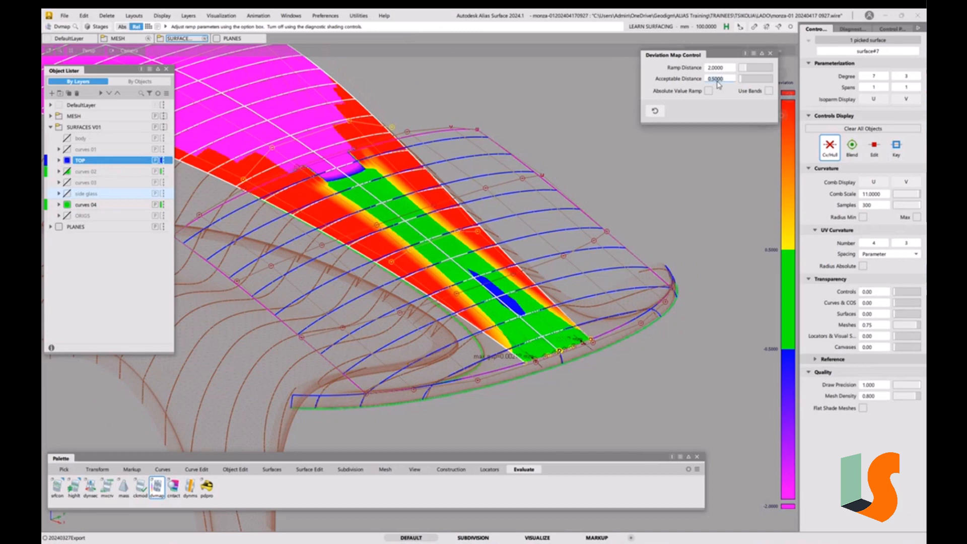
key(BackSpace)
text(.25)
key(Return)
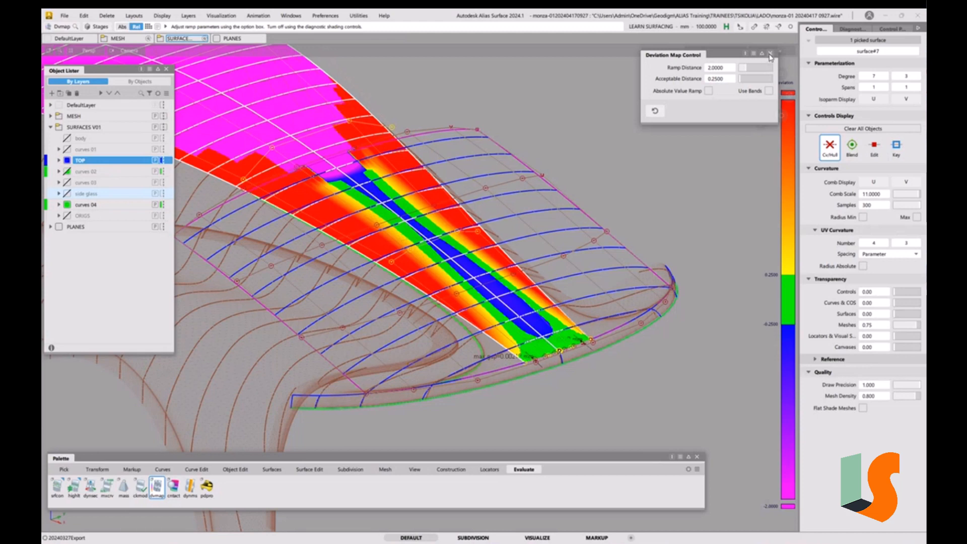
click(770, 54)
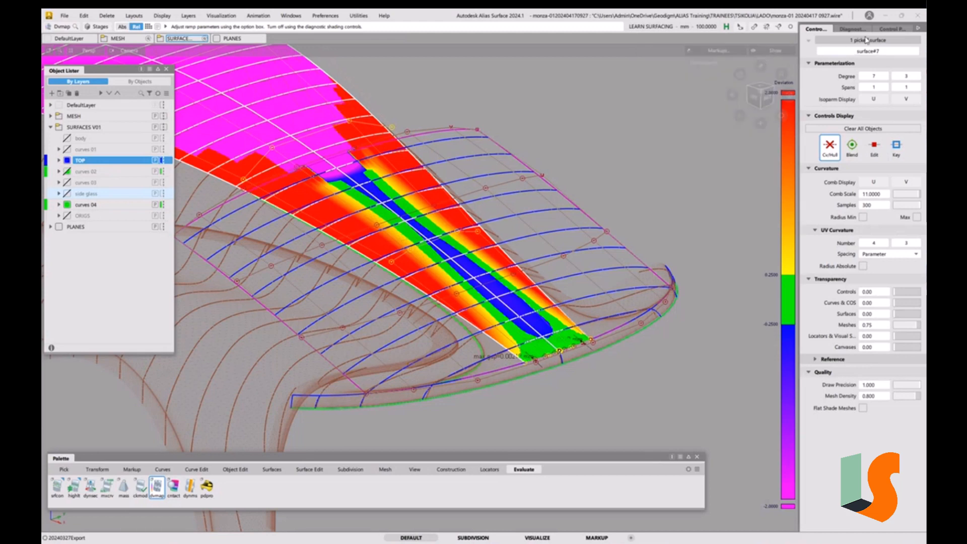
Turn the diagnostic shading off
click(851, 29)
click(811, 48)
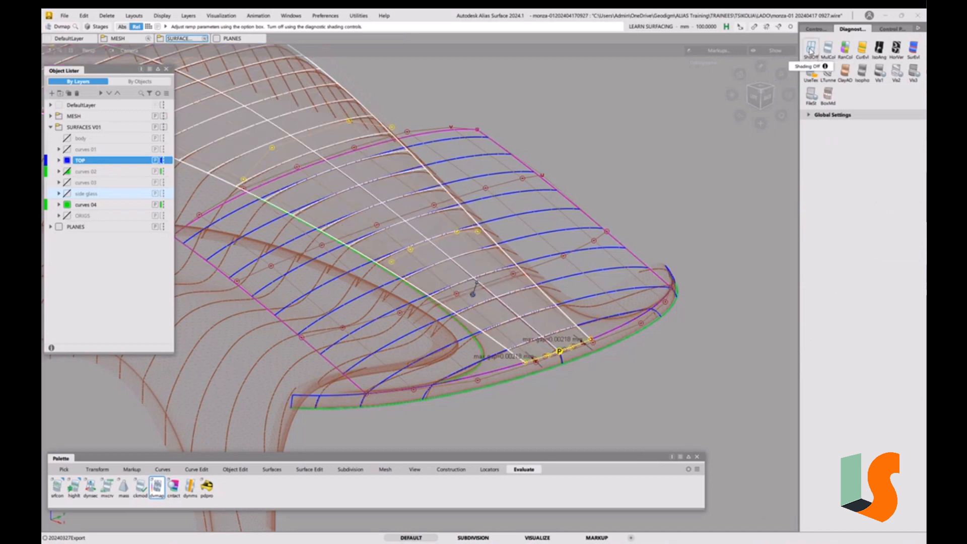
ctrl+shift+drag(663, 370, 654, 398)
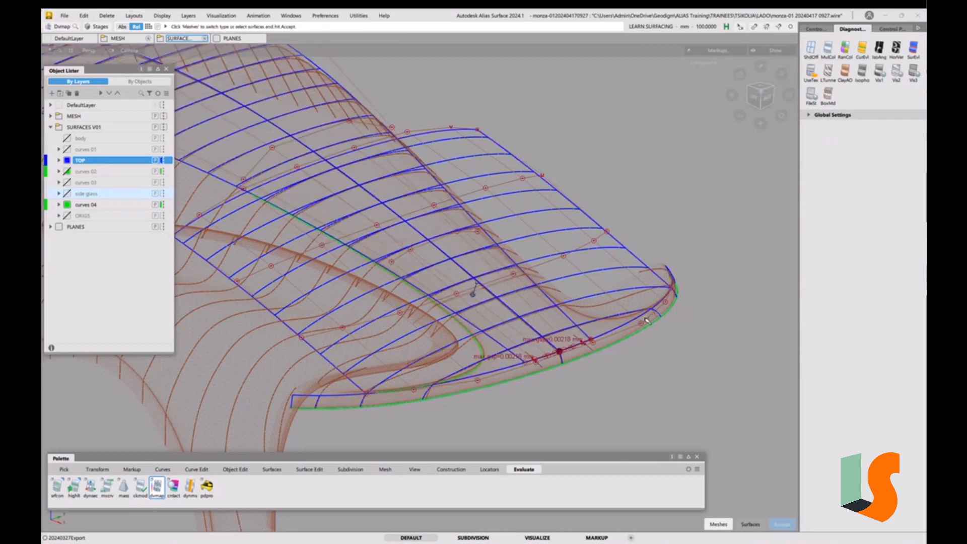
alt+shift+drag(648, 320, 653, 308)
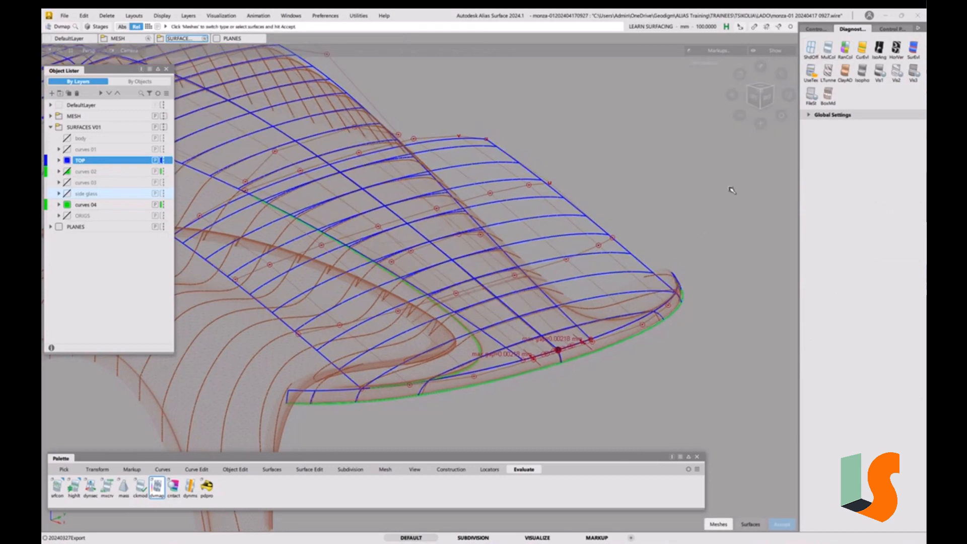
Switch to top view and toggle the ORIGS layer's visibility to compare its surfaces with the centre surface
click(764, 87)
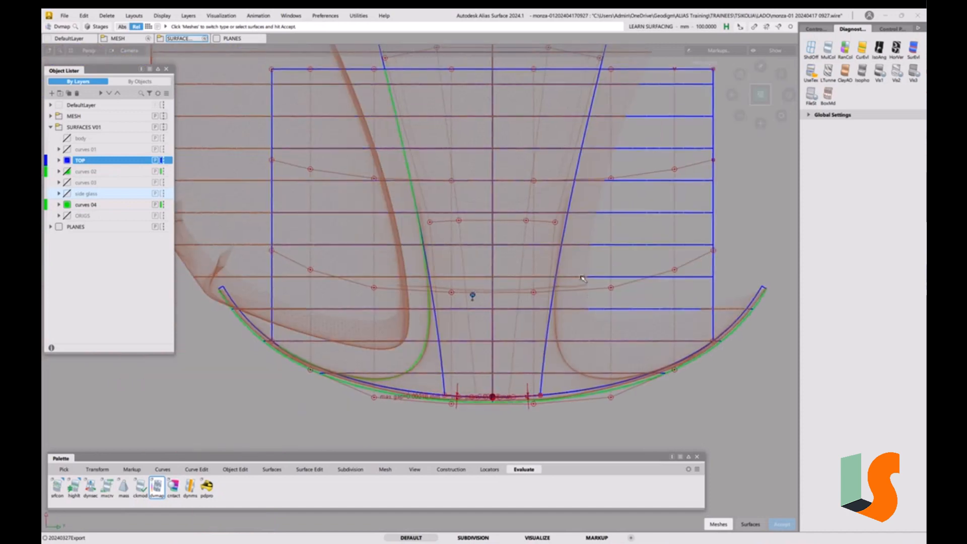
alt+shift+right_drag(582, 278, 577, 298)
alt+shift+middle_drag(610, 305, 599, 321)
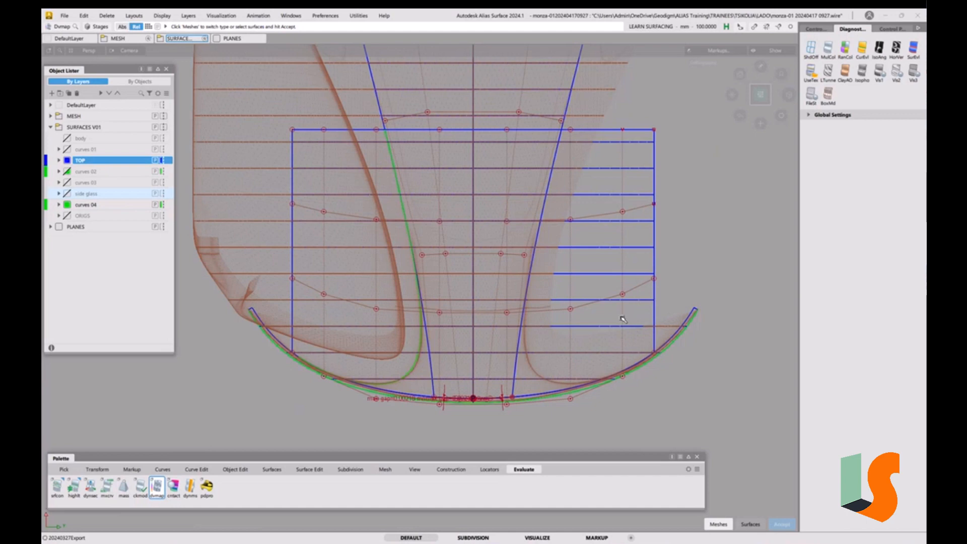
click(68, 218)
click(68, 218)
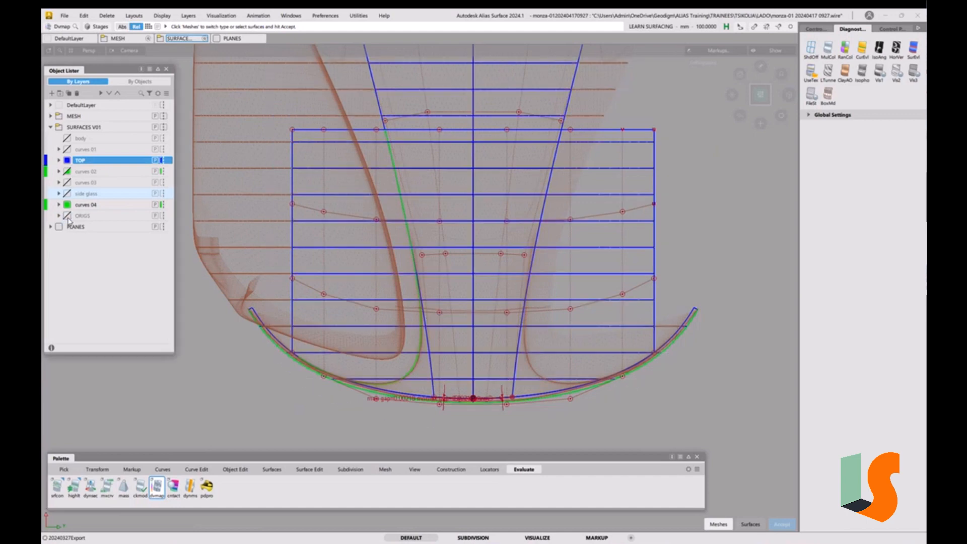
click(67, 218)
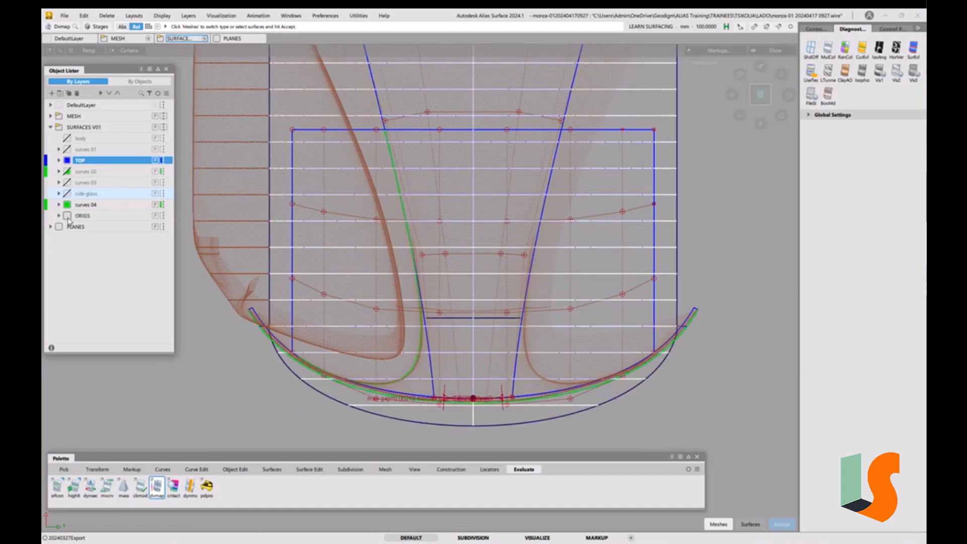
click(68, 219)
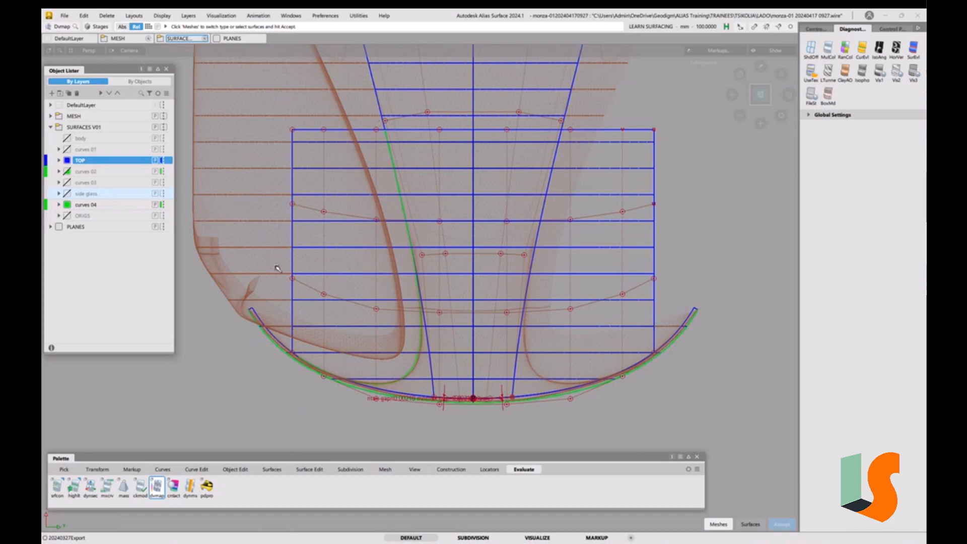
Duplicate the centre surface and assign the copy to the ORIGS layer as a backup
ctrl+shift+drag(247, 244, 260, 238)
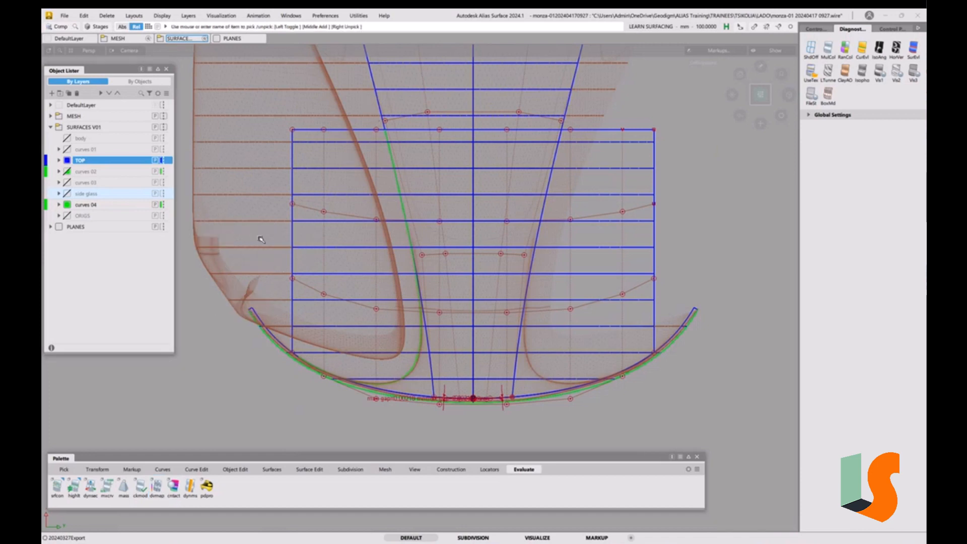
click(292, 194)
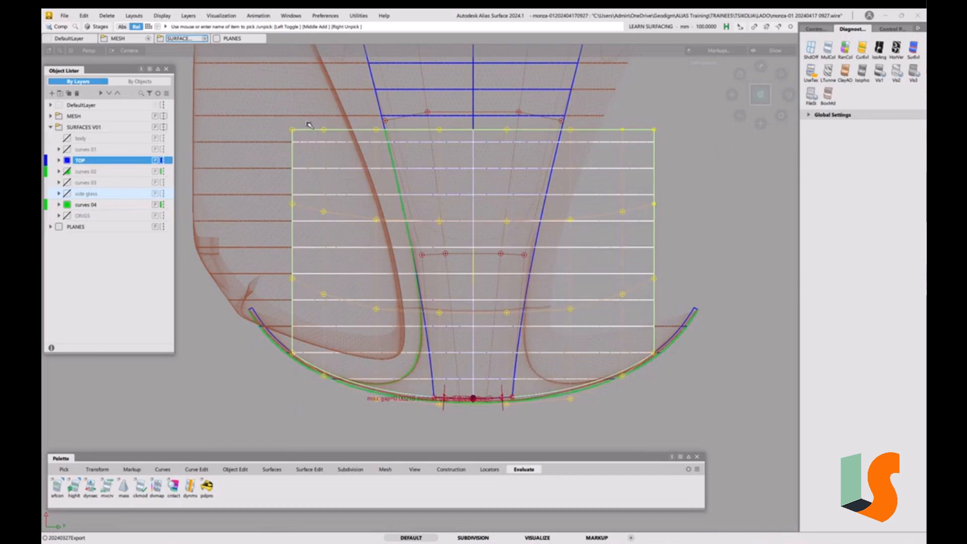
click(380, 101)
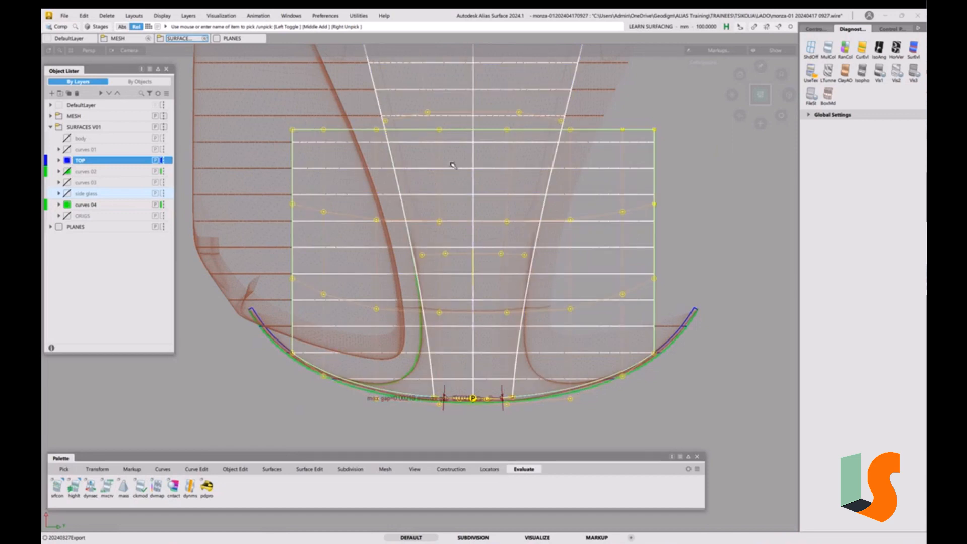
key(ctrl+v)
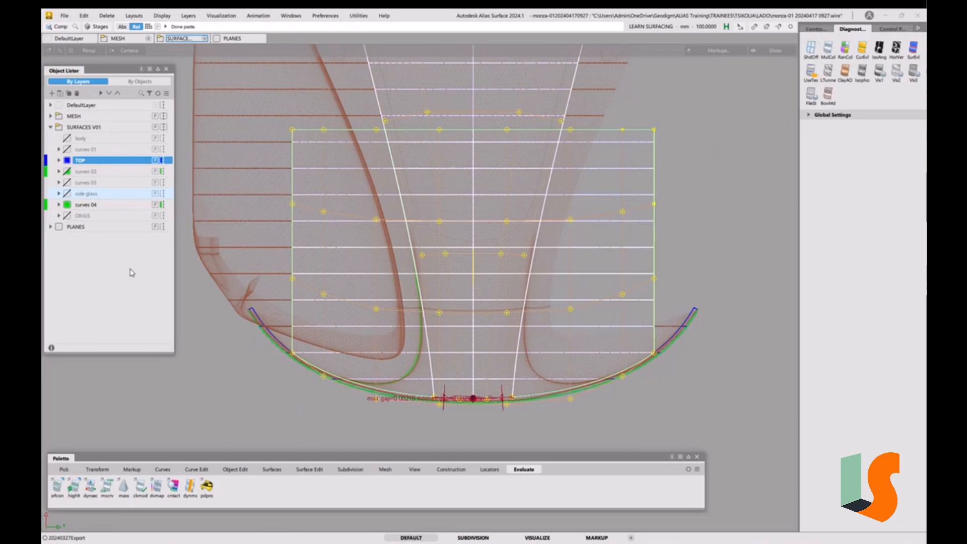
right_click(90, 218)
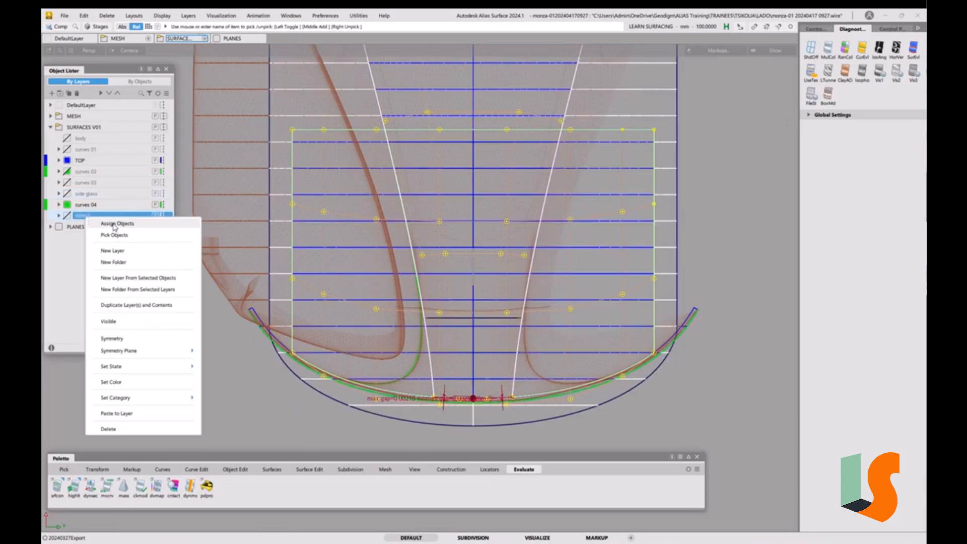
click(93, 221)
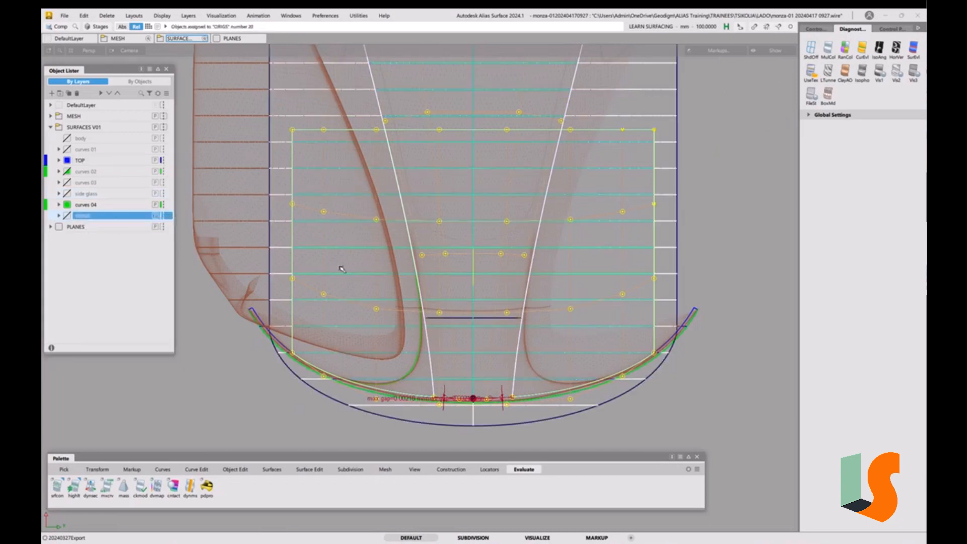
Switch between the TOP and ORIGS layers, toggling ORIGS visibility to check the backup copy
ctrl+shift+drag(339, 266, 325, 207)
click(90, 160)
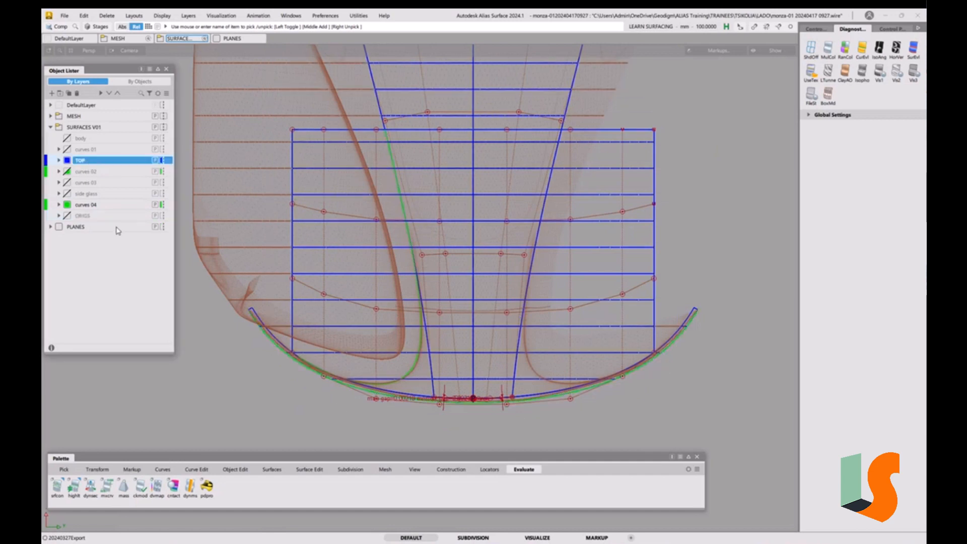
click(68, 217)
click(67, 161)
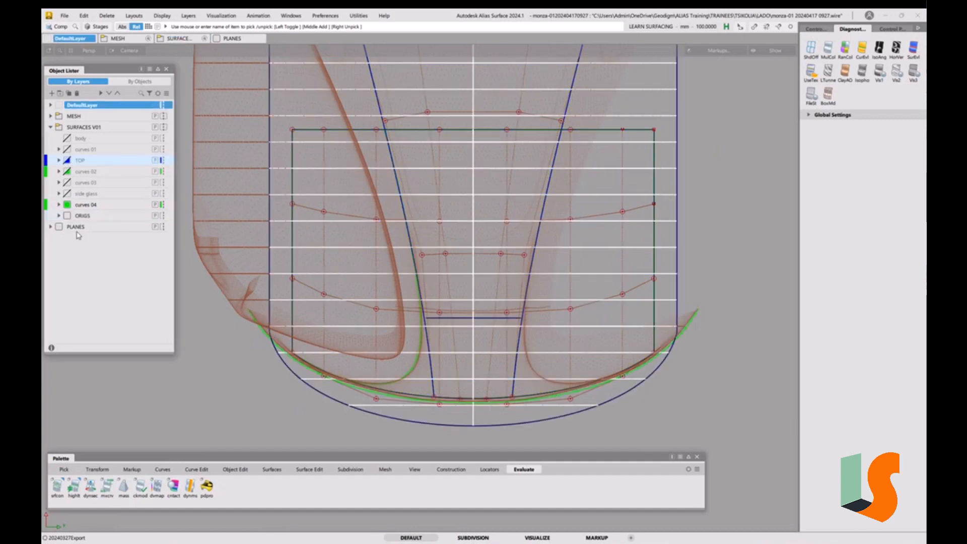
click(69, 216)
click(69, 217)
click(69, 216)
click(68, 217)
click(67, 217)
click(67, 161)
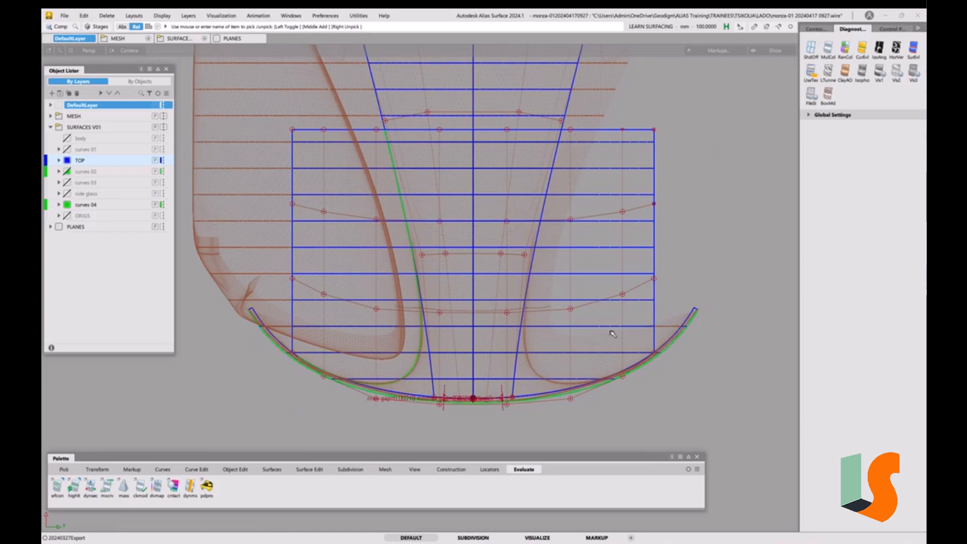
key(e)
click(592, 131)
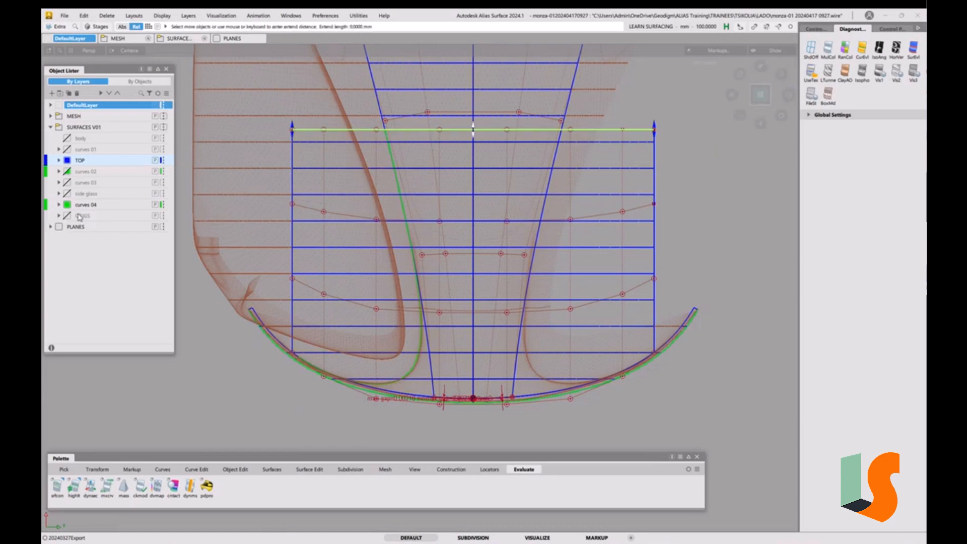
drag(684, 105, 730, 440)
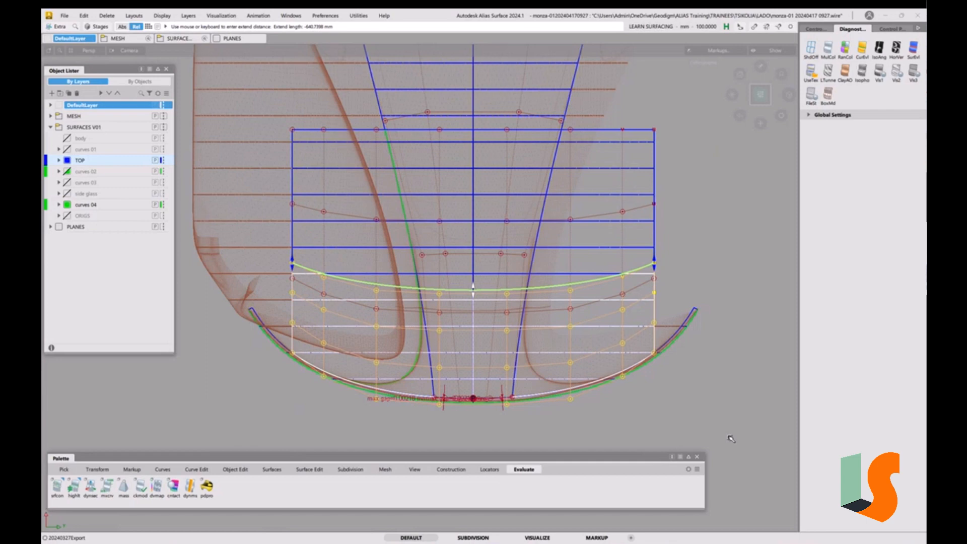
drag(731, 439, 734, 442)
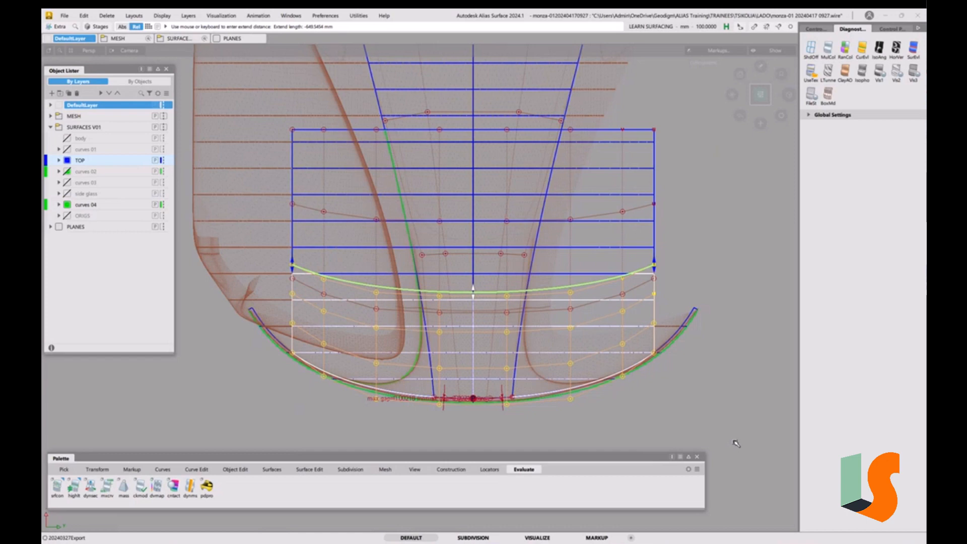
drag(736, 444, 737, 442)
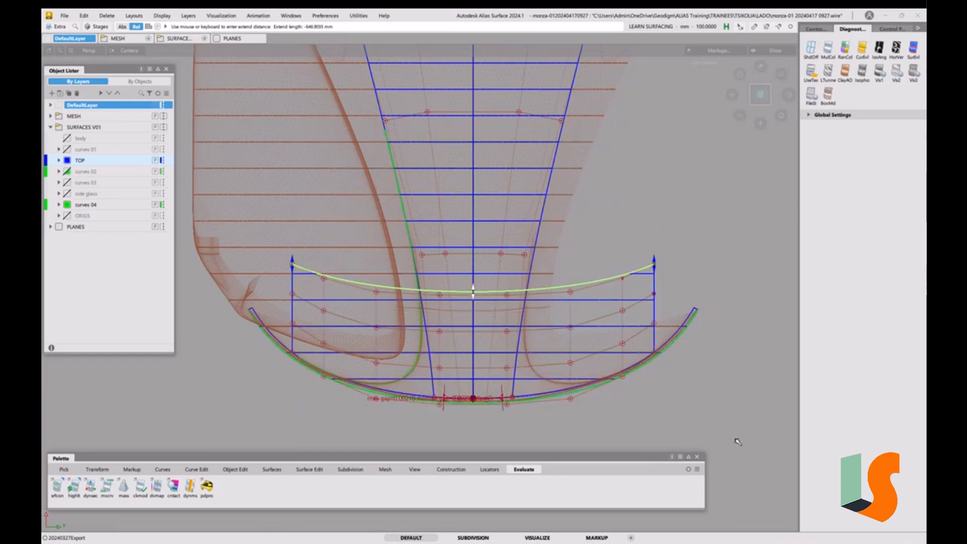
key(ctrl+z)
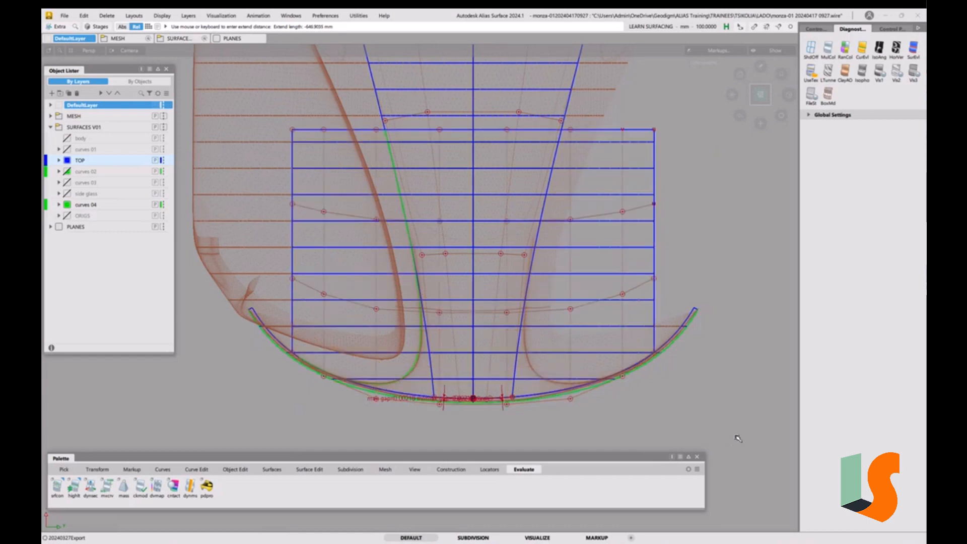
Extend the centre surface's front edge down toward the nose edge curve
click(615, 130)
drag(691, 134, 724, 433)
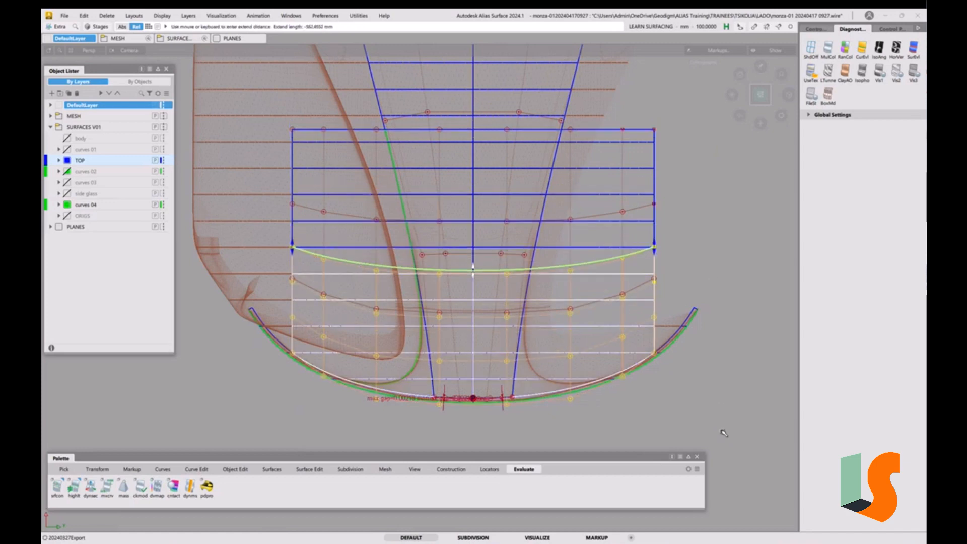
drag(724, 434, 749, 483)
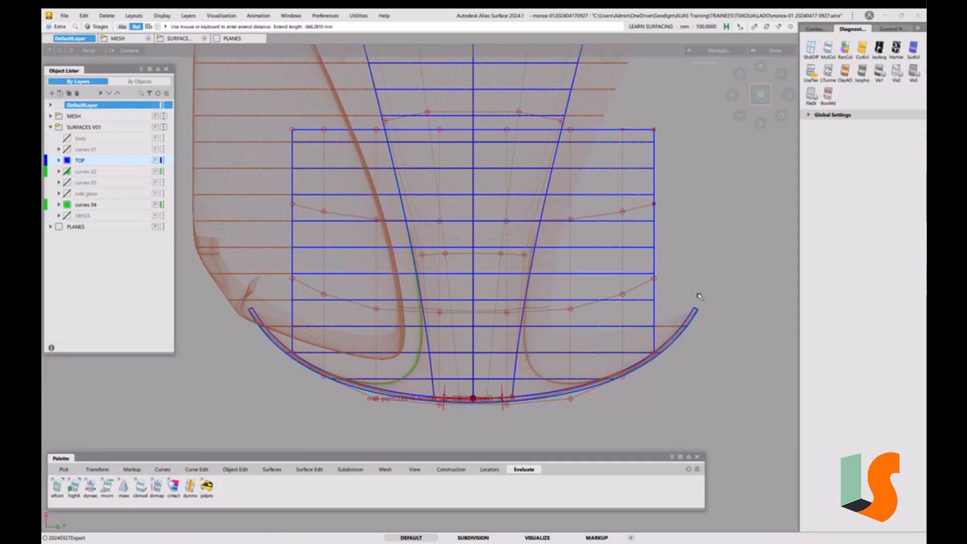
Draw a straight two-point CV curve horizontally across the front part of the centre surface
click(163, 470)
click(59, 487)
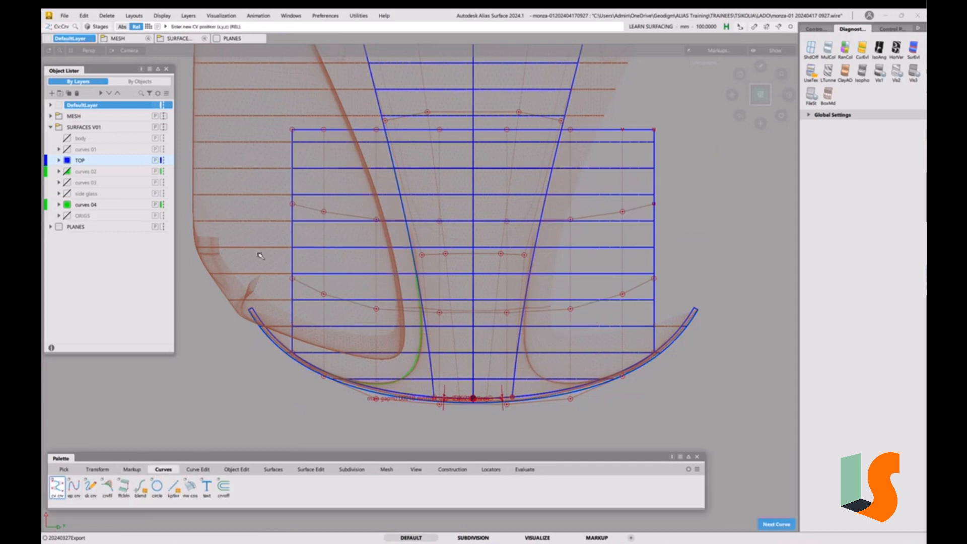
click(292, 306)
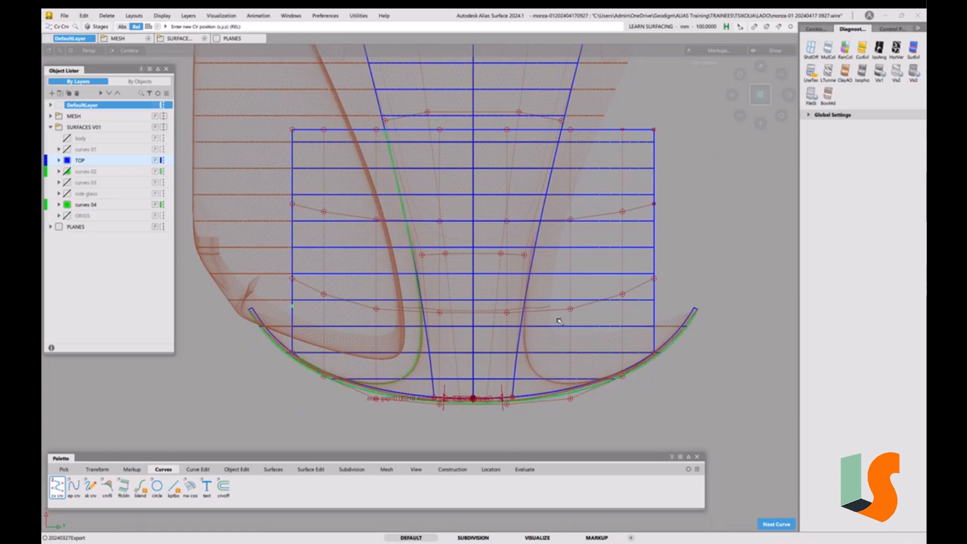
click(671, 305)
key(space)
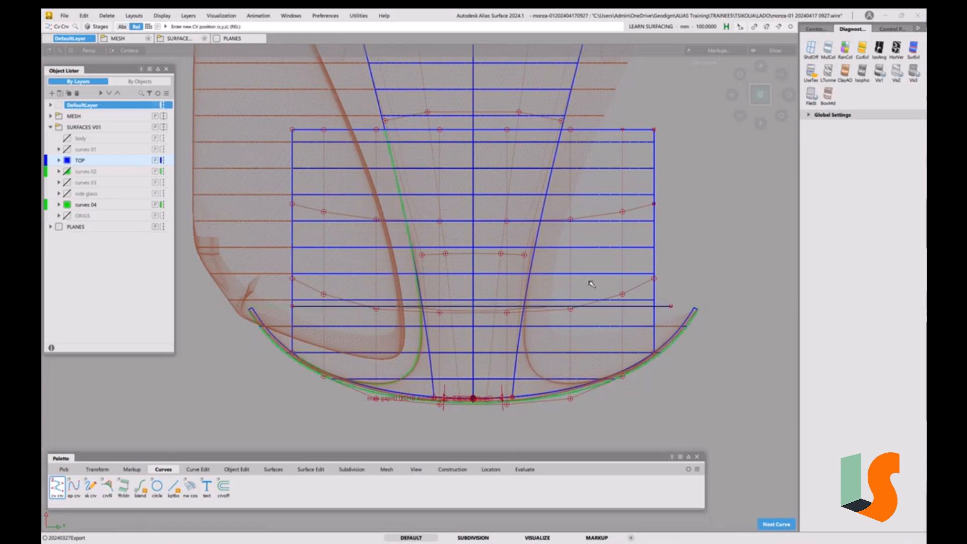
Select the new curve and assign it to the TOP layer
click(86, 163)
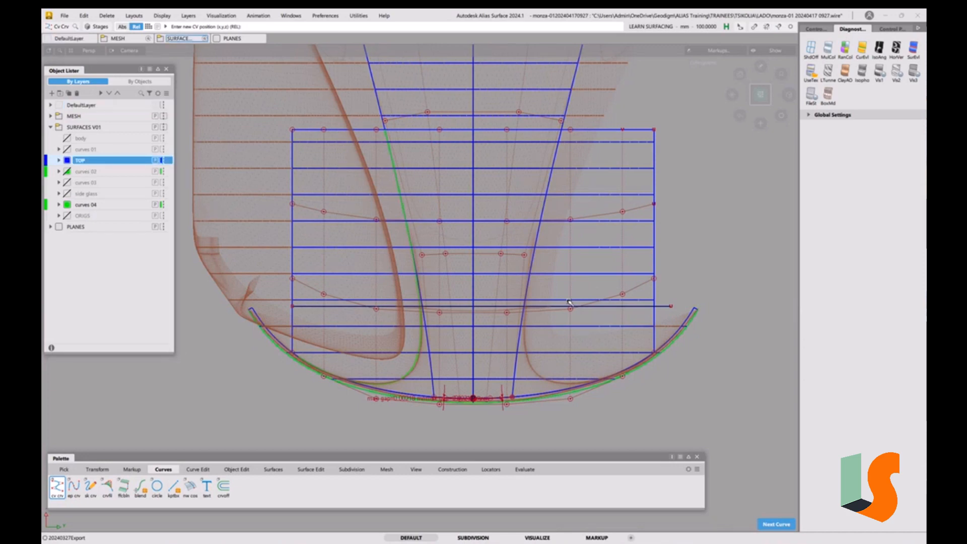
ctrl+shift+drag(568, 303, 594, 293)
click(443, 305)
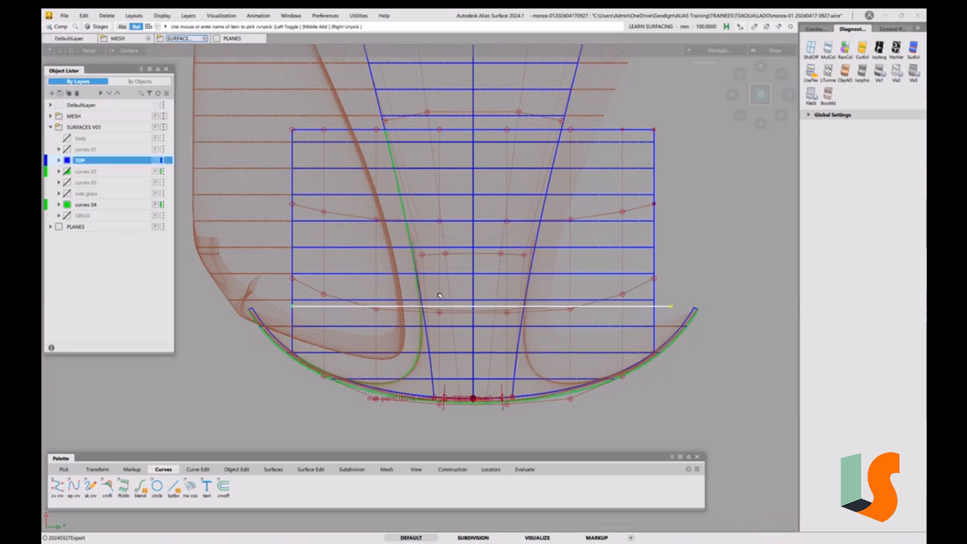
right_click(102, 160)
click(121, 163)
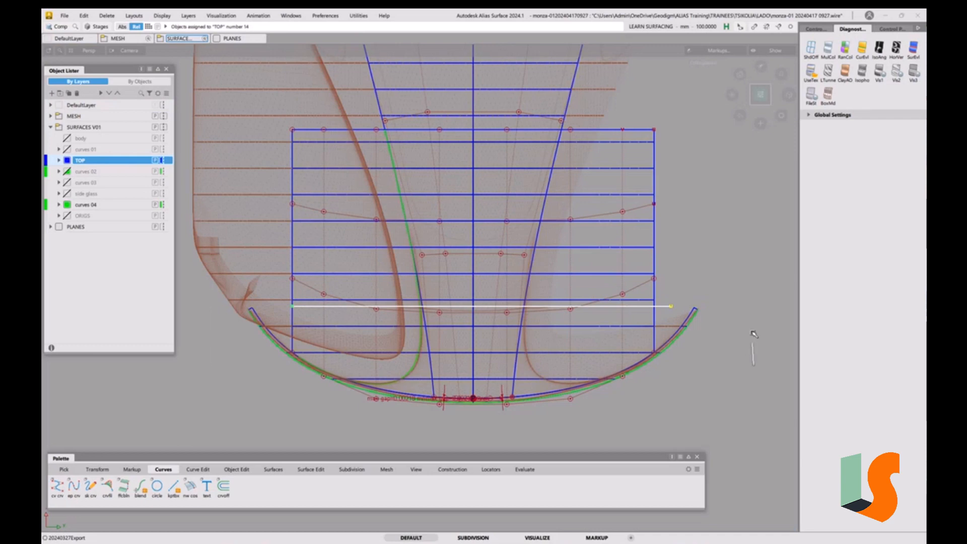
click(299, 17)
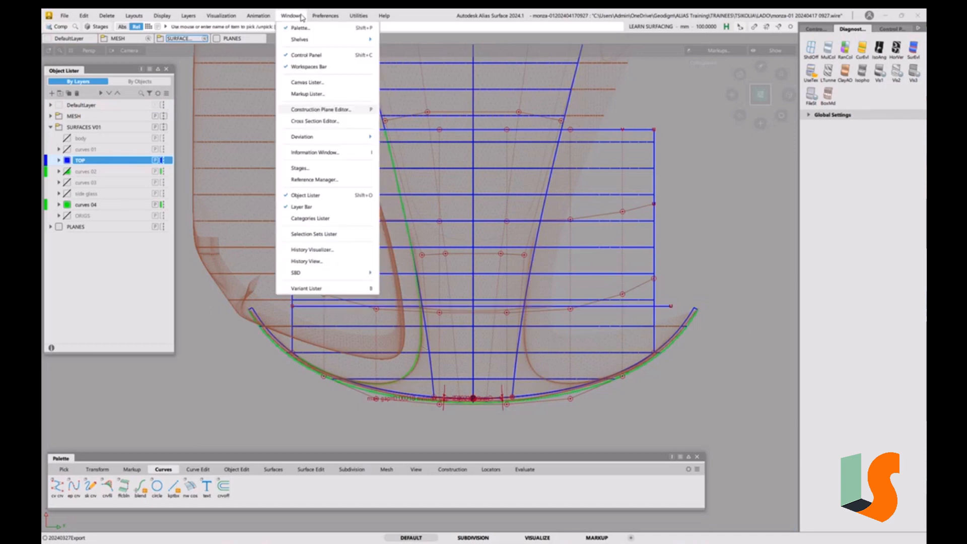
click(885, 29)
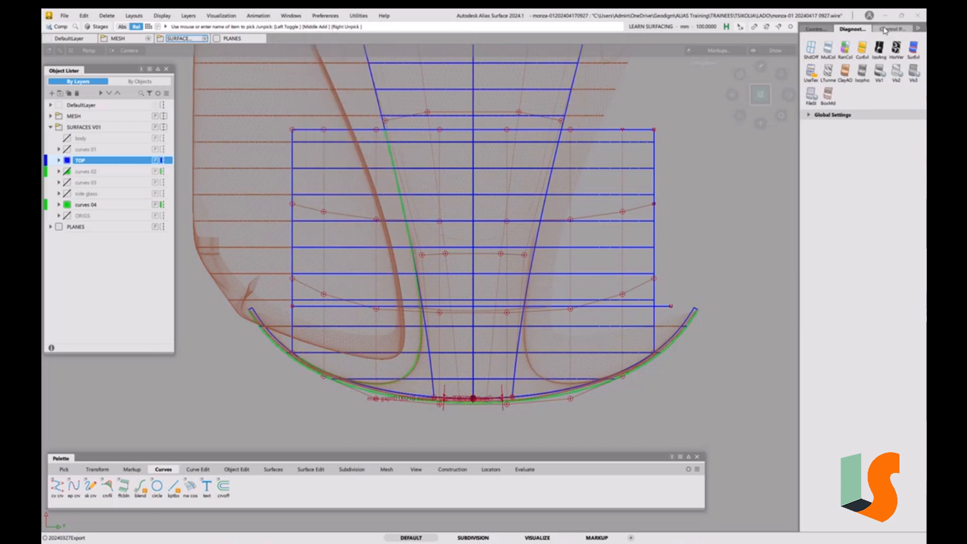
double_click(885, 30)
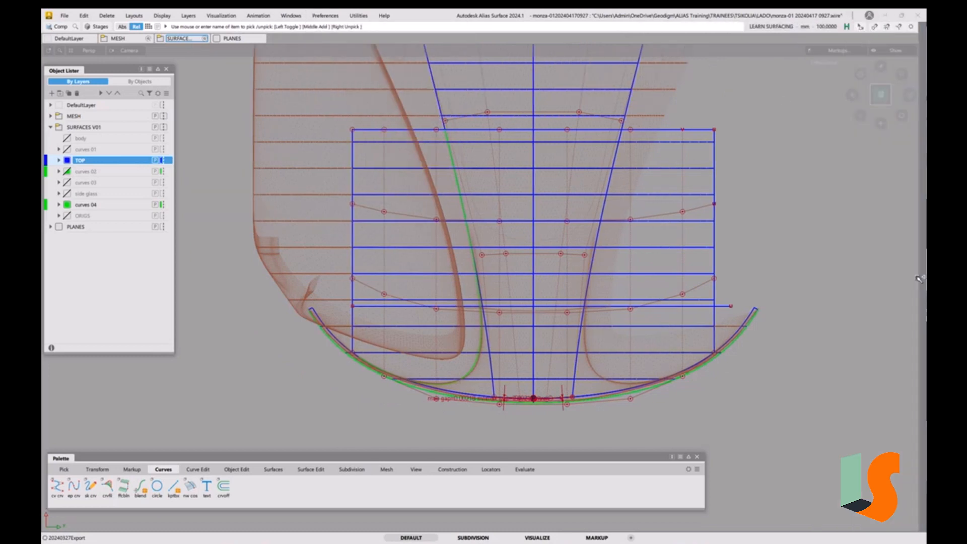
click(923, 282)
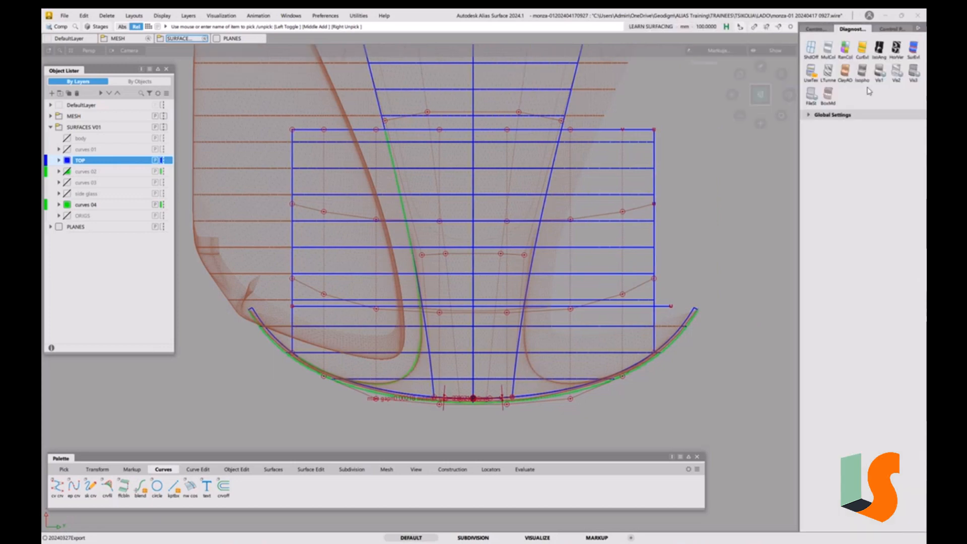
Open the Cross Section Editor, turn off the X axis aligned cross sections and close it
click(889, 30)
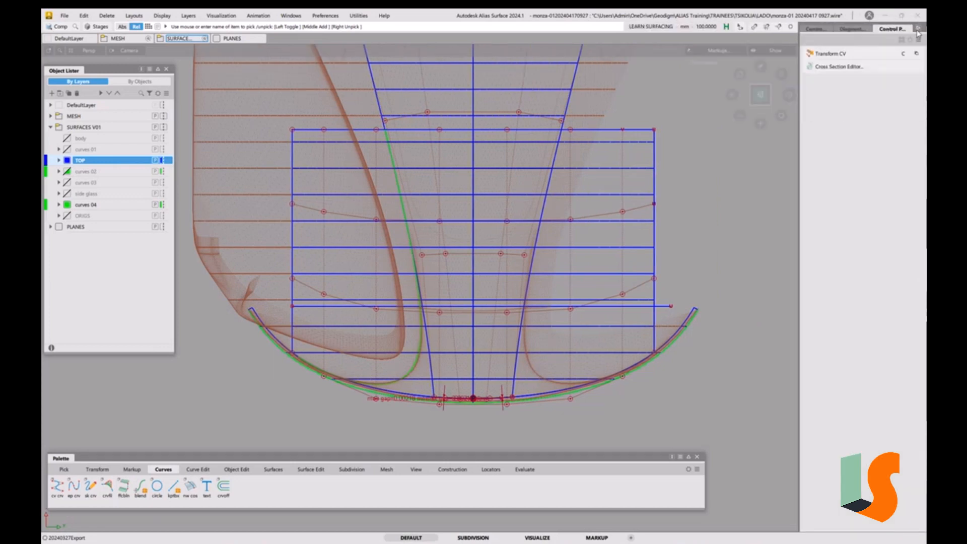
click(839, 67)
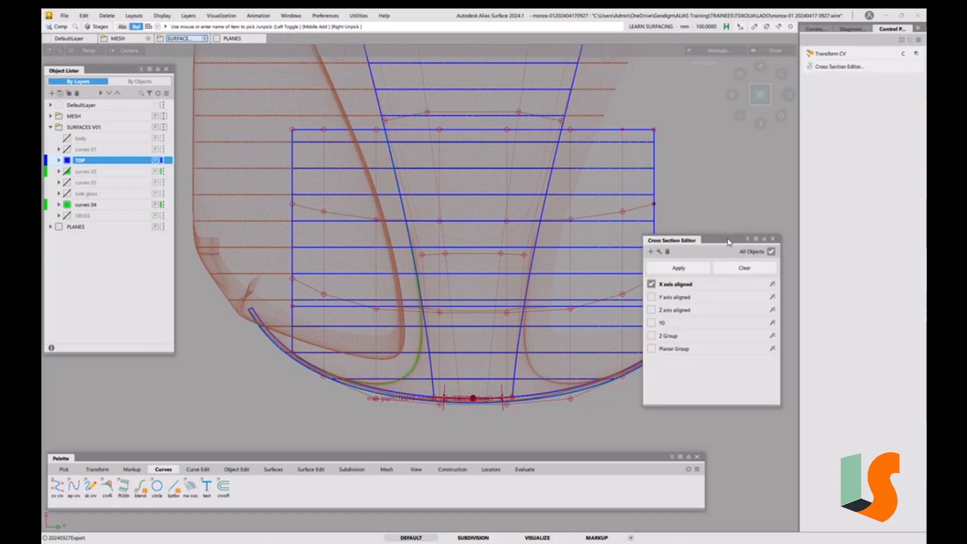
drag(728, 242, 761, 196)
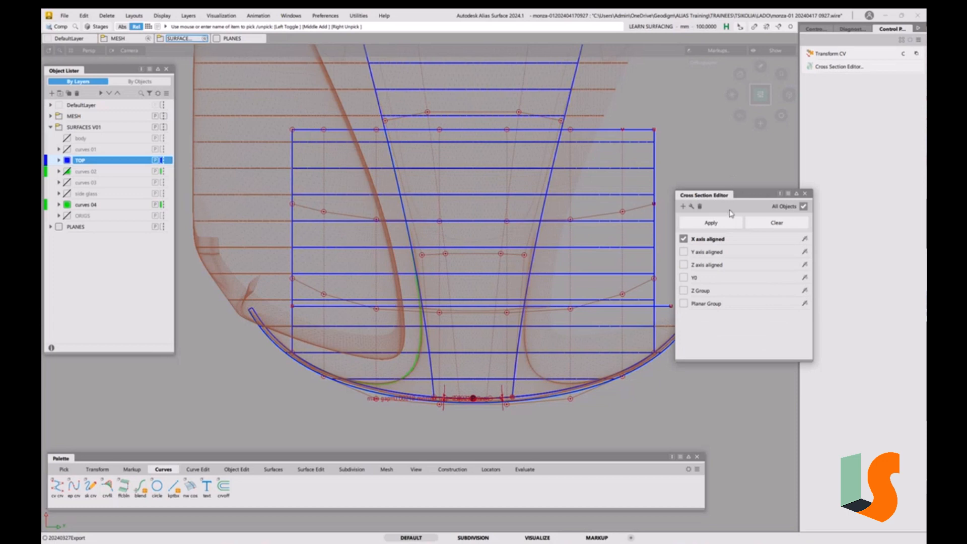
click(805, 193)
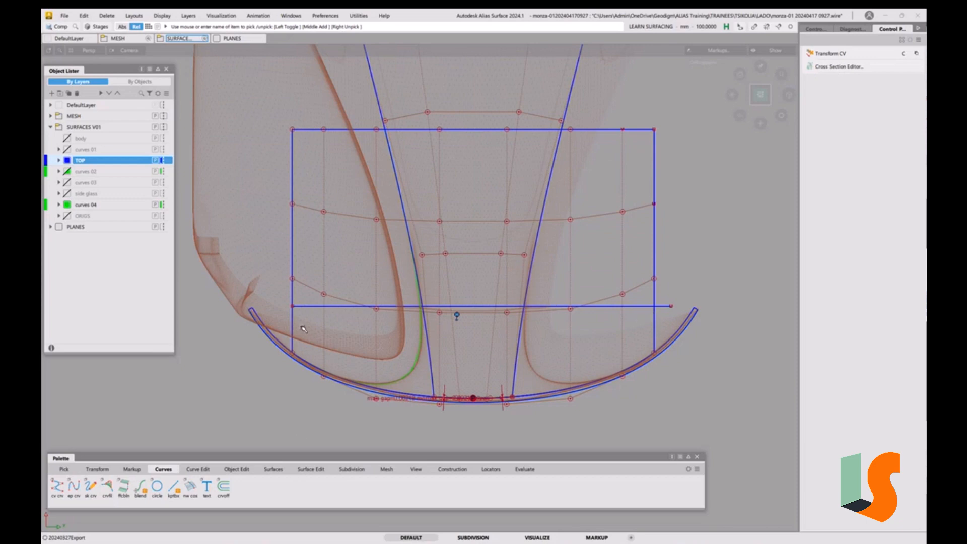
Start Trim Convert and enable Keep Originals and Show Surface Deviation in its settings
click(311, 470)
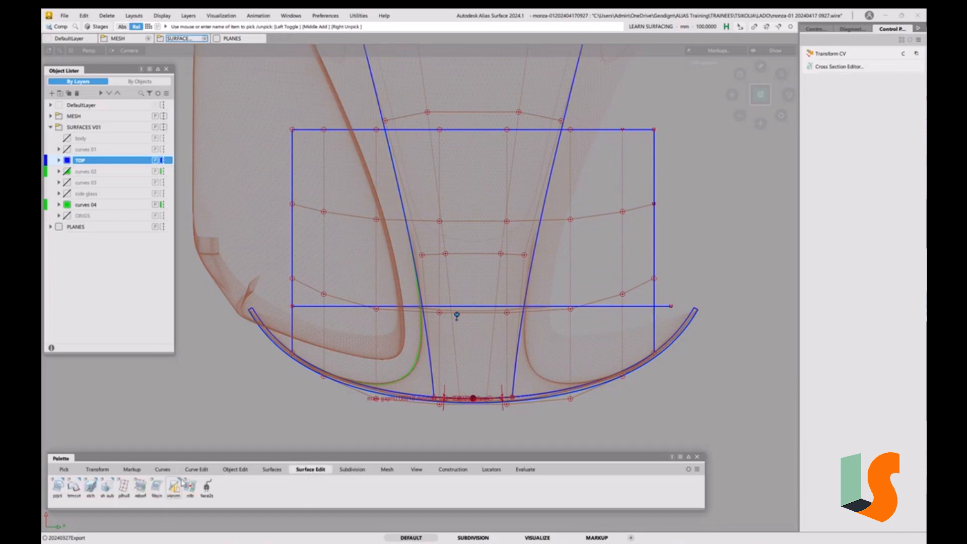
double_click(73, 487)
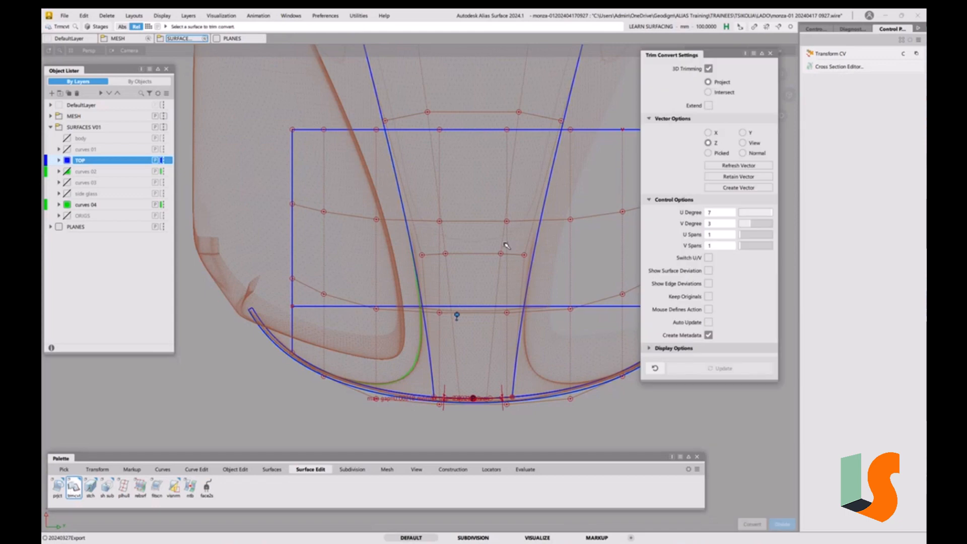
click(709, 297)
alt+shift+middle_drag(584, 304, 533, 297)
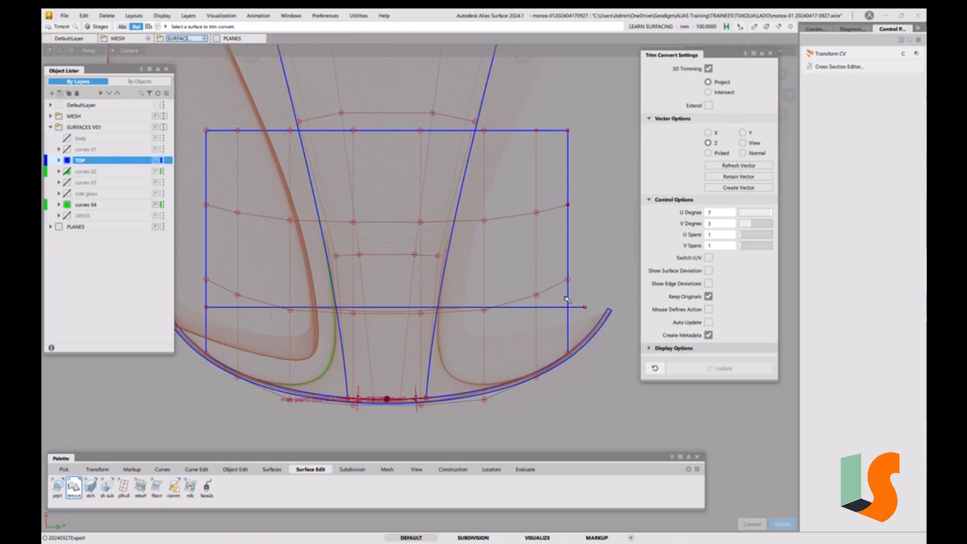
click(708, 271)
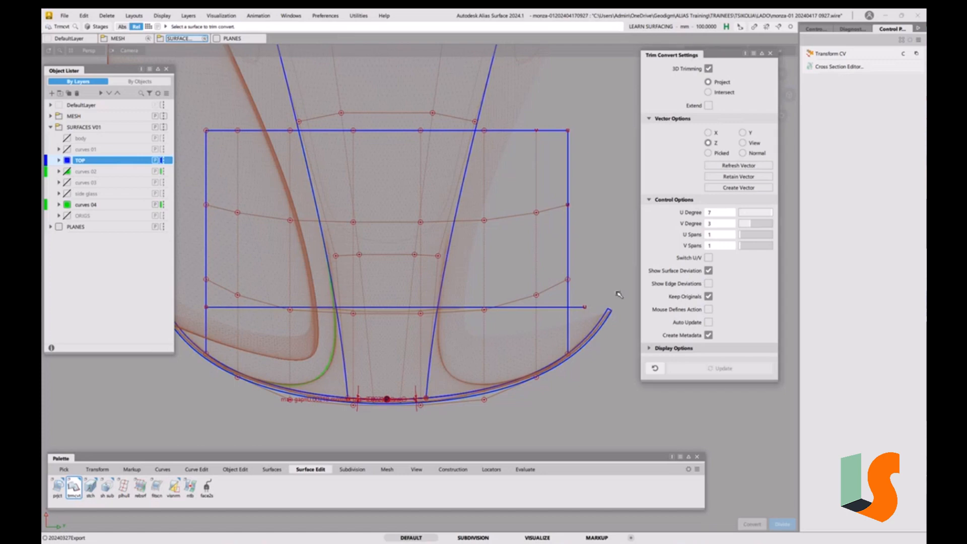
Trim-convert the centre surface using the horizontal curve as the boundary
click(570, 290)
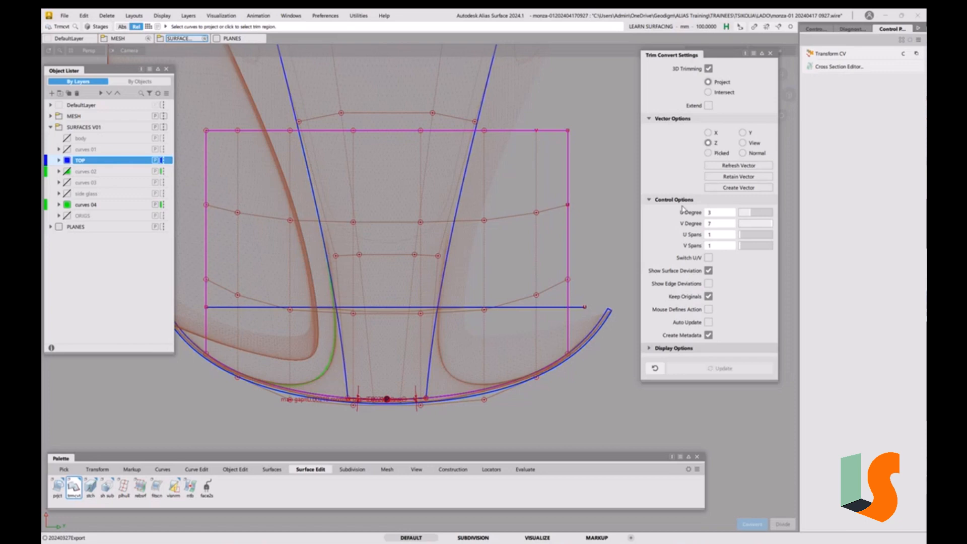
click(580, 307)
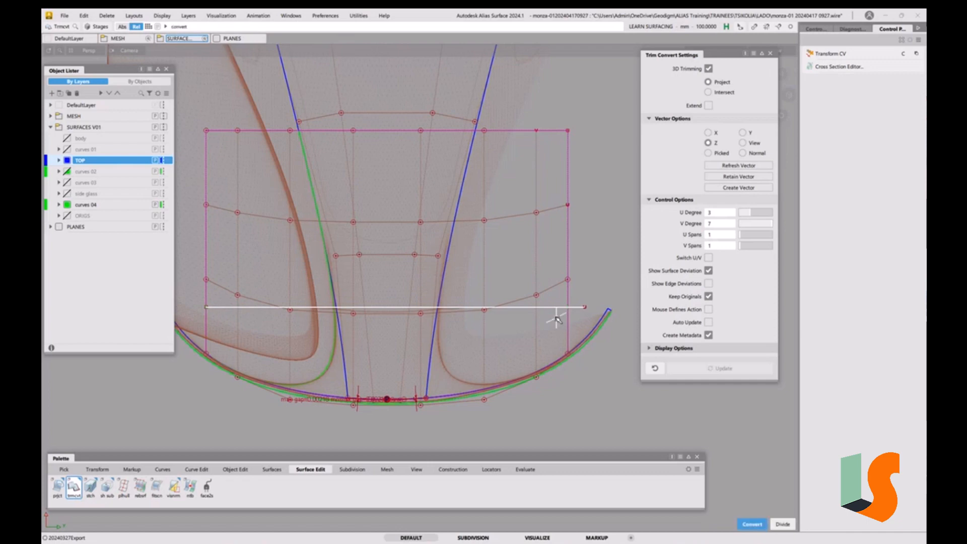
key(space)
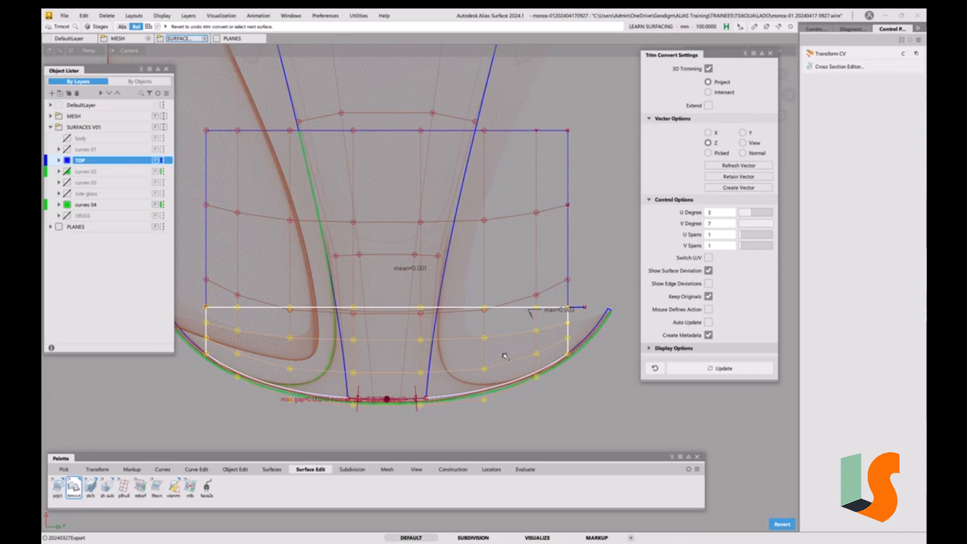
Accept the trim conversion and delete the horizontal boundary curve
click(595, 351)
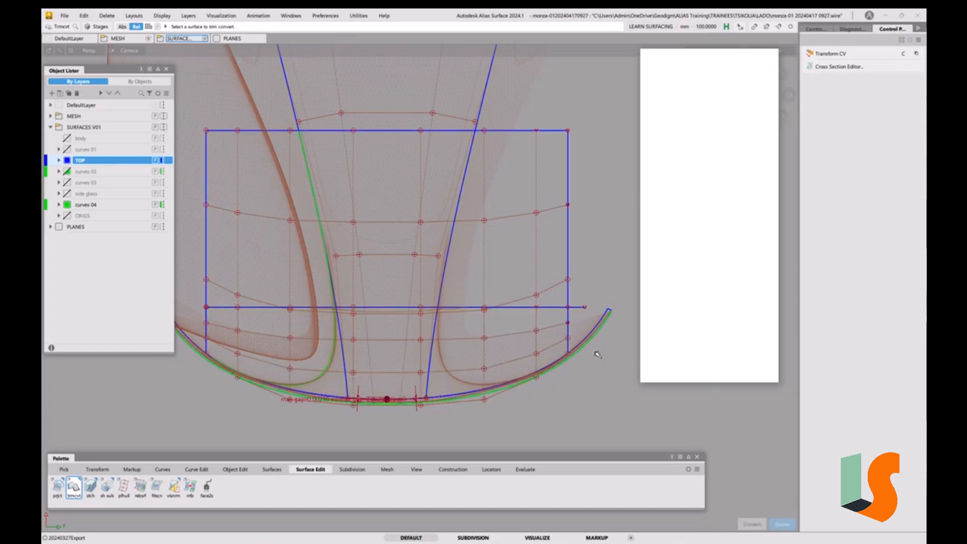
ctrl+shift+drag(594, 351, 616, 361)
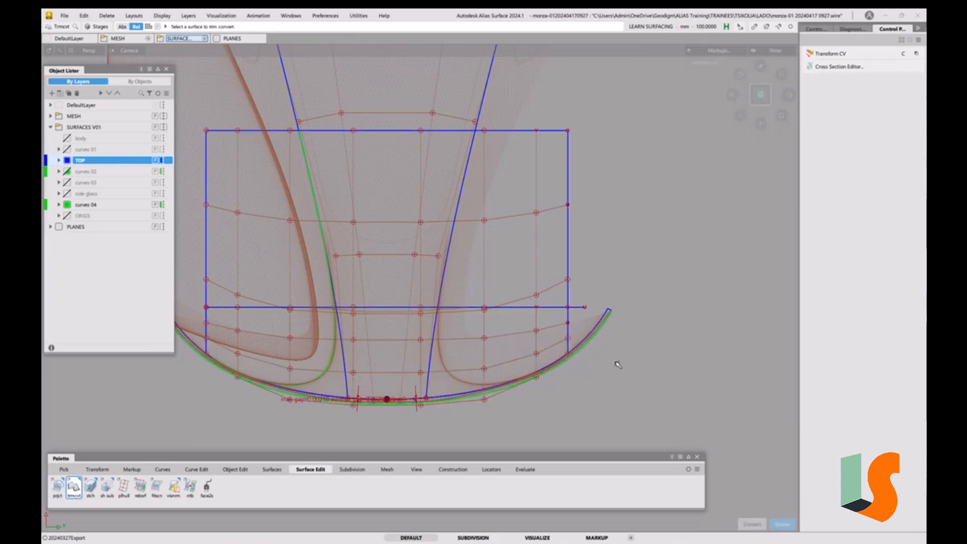
click(585, 307)
key(Delete)
Delete the original untrimmed centre surface that was kept
click(455, 307)
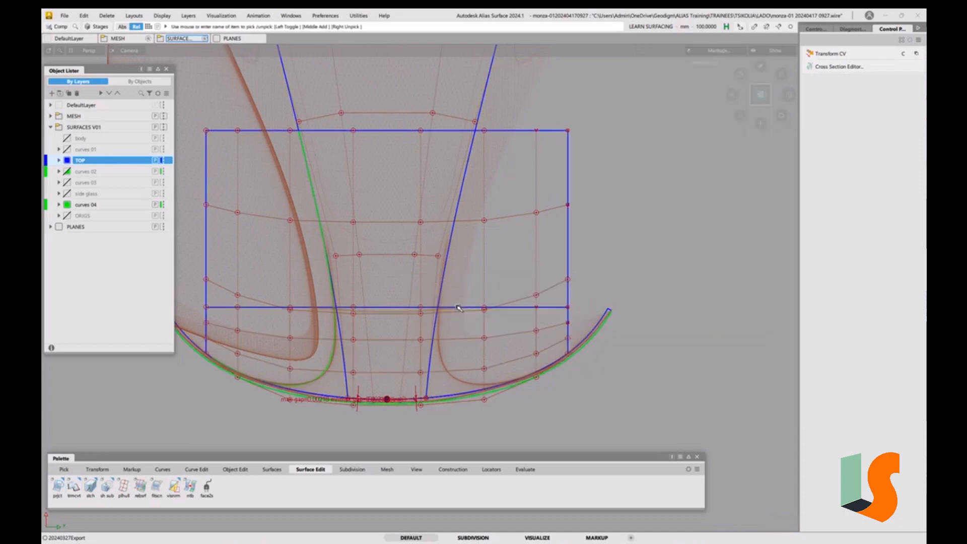
ctrl+shift+drag(533, 251, 529, 227)
click(575, 247)
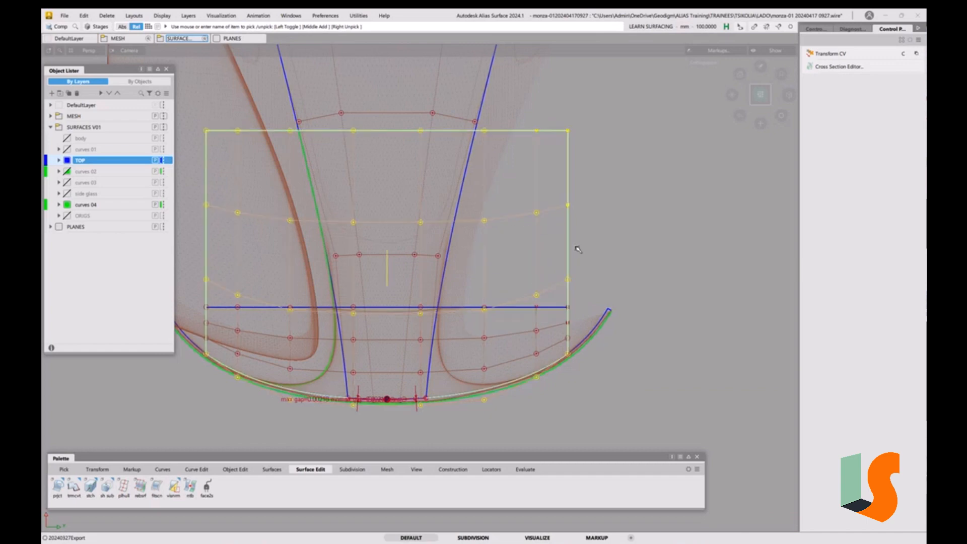
key(Delete)
click(460, 319)
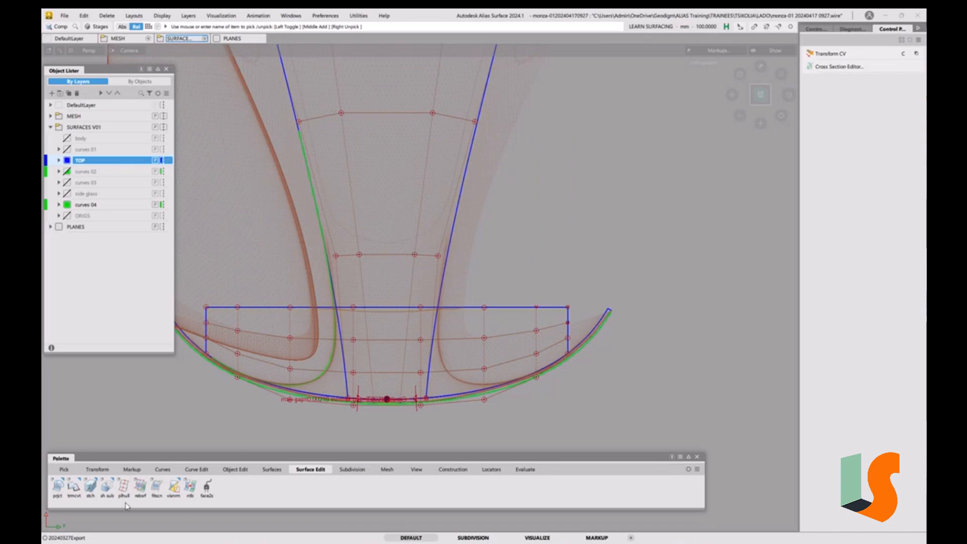
Trim-convert the upper centre surface between the two side curves with Keep Originals and Show Surface Deviation turned off
click(74, 488)
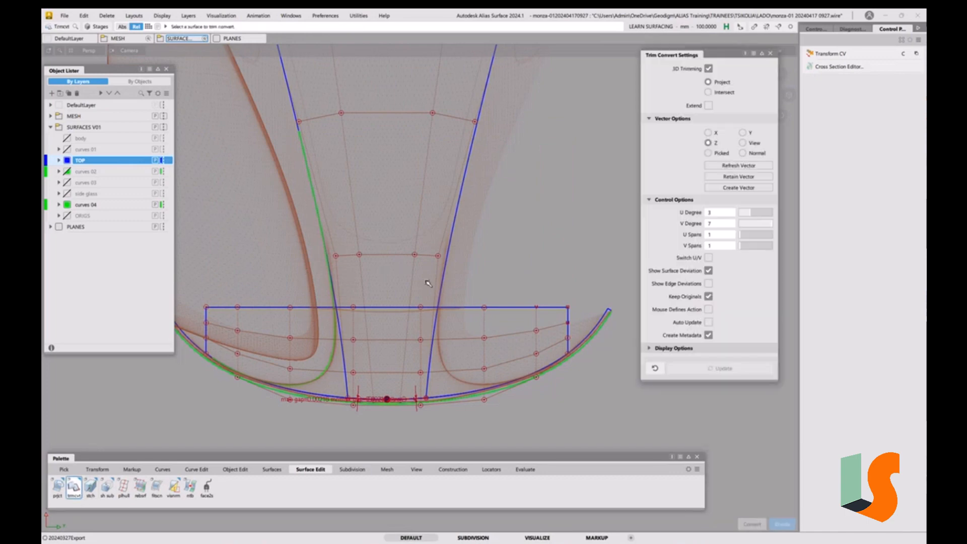
click(417, 256)
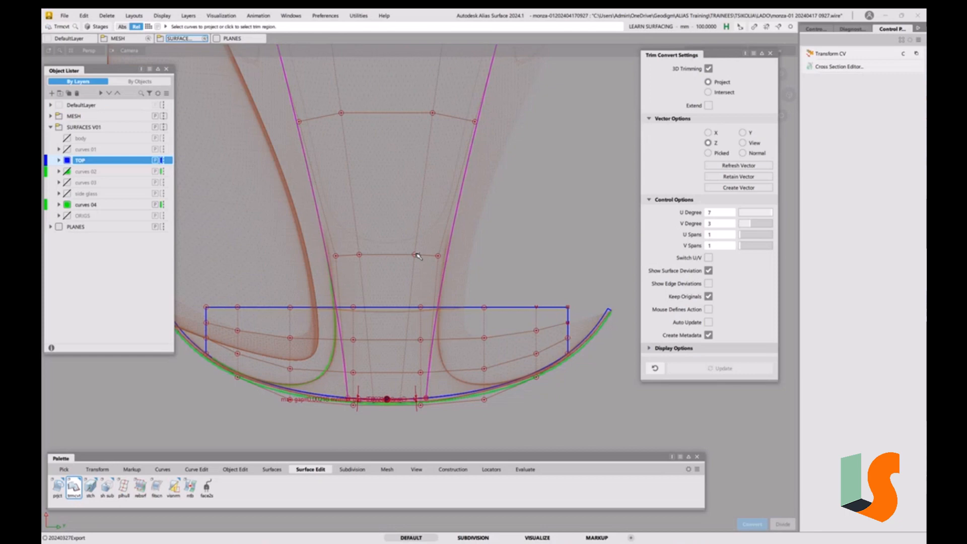
click(709, 297)
click(709, 271)
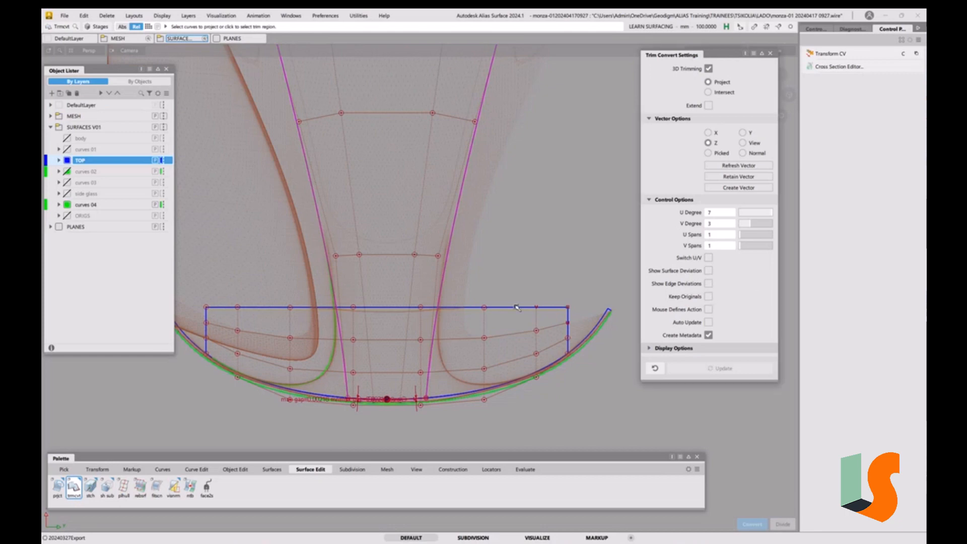
click(378, 238)
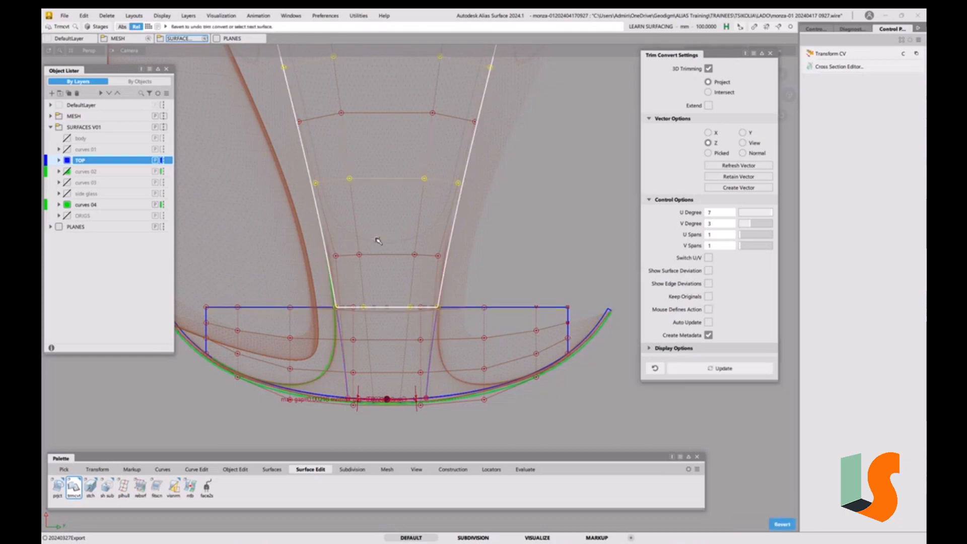
ctrl+shift+drag(546, 407, 543, 280)
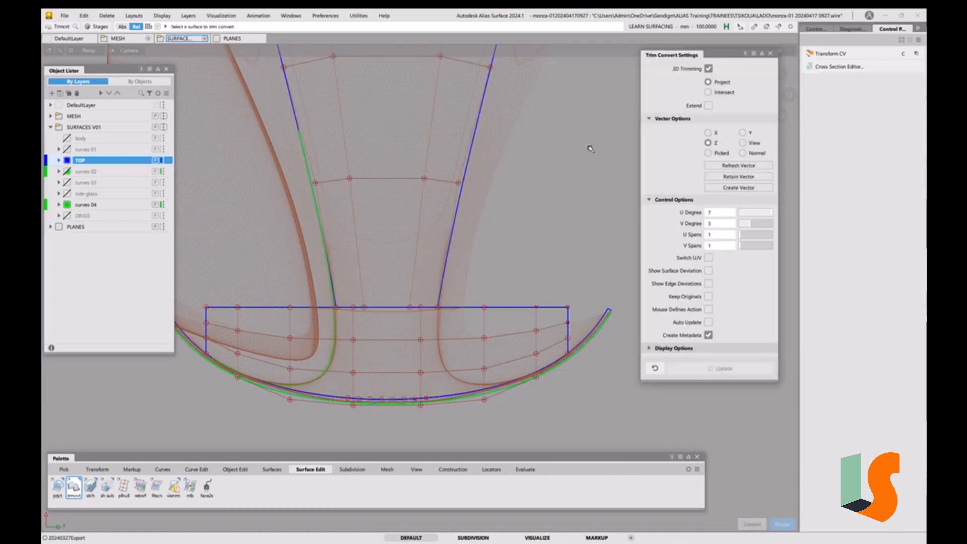
click(772, 54)
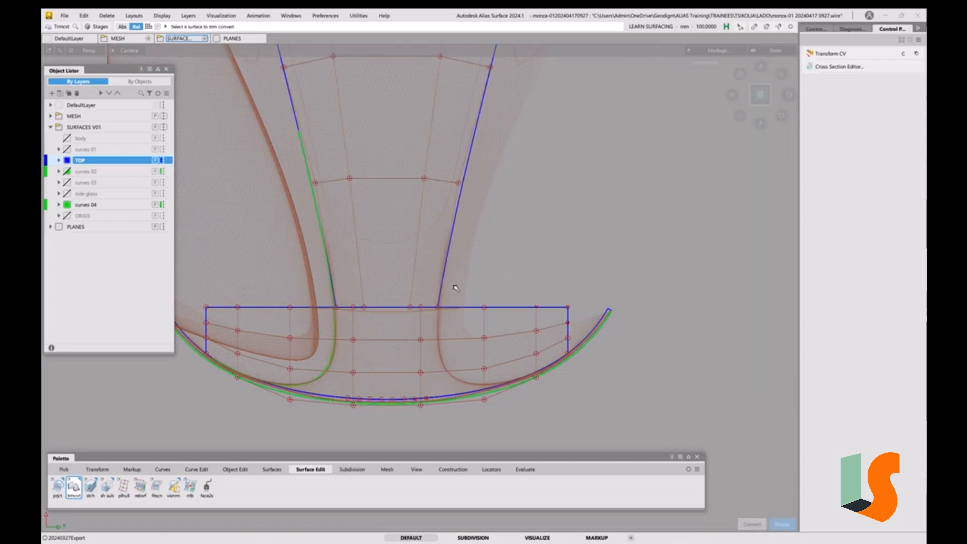
Check G0 positional continuity along the edge shared by the centre surface and the nose surface
key(5)
mouse_move(395, 309)
alt+shift+mouse_down()
mouse_move(477, 207)
mouse_move(442, 267)
mouse_move(452, 290)
mouse_move(508, 287)
alt+shift+mouse_up()
scroll(527, 261, up, 6)
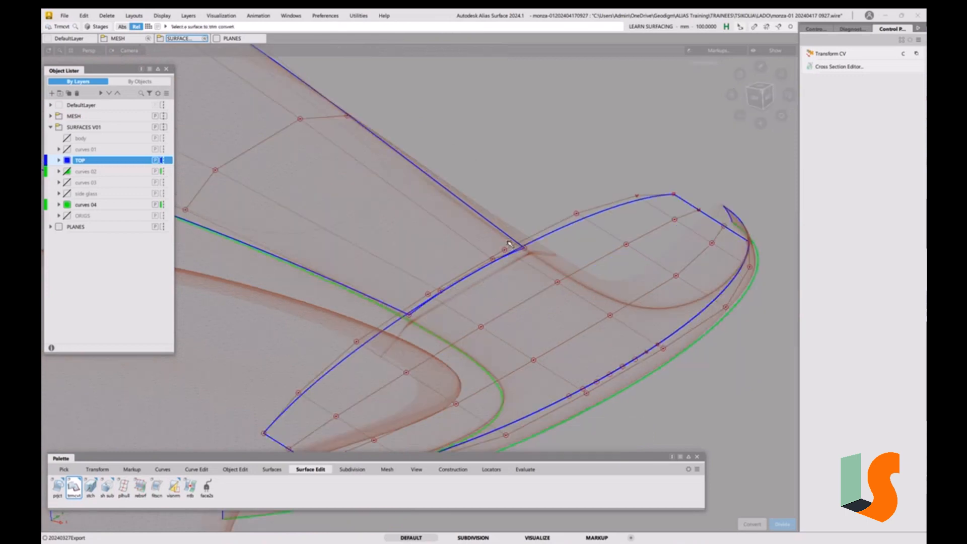
scroll(454, 297, down, 1)
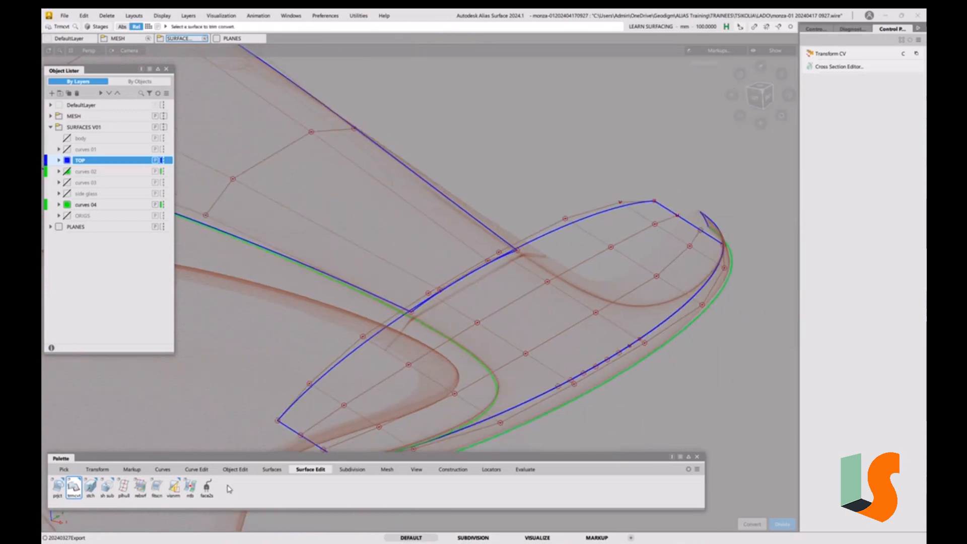
click(525, 471)
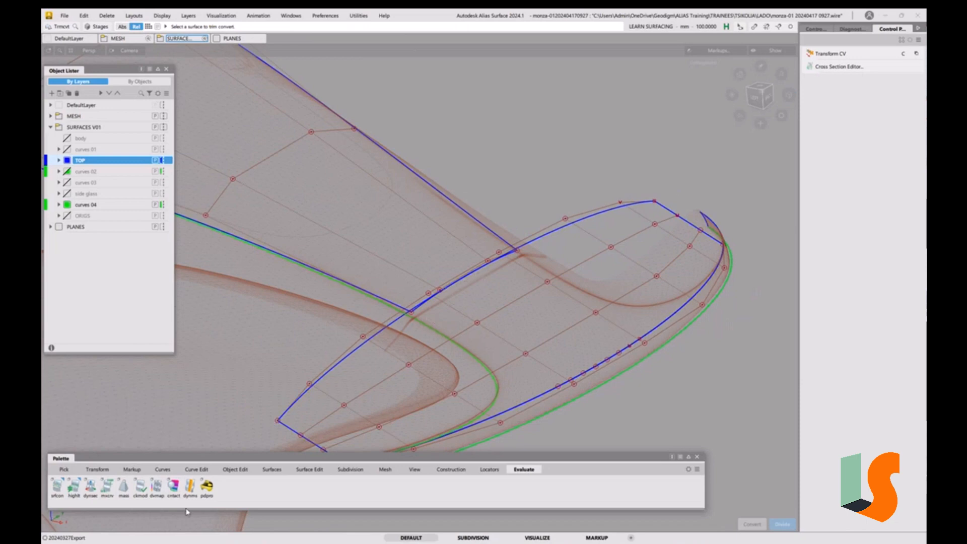
double_click(59, 491)
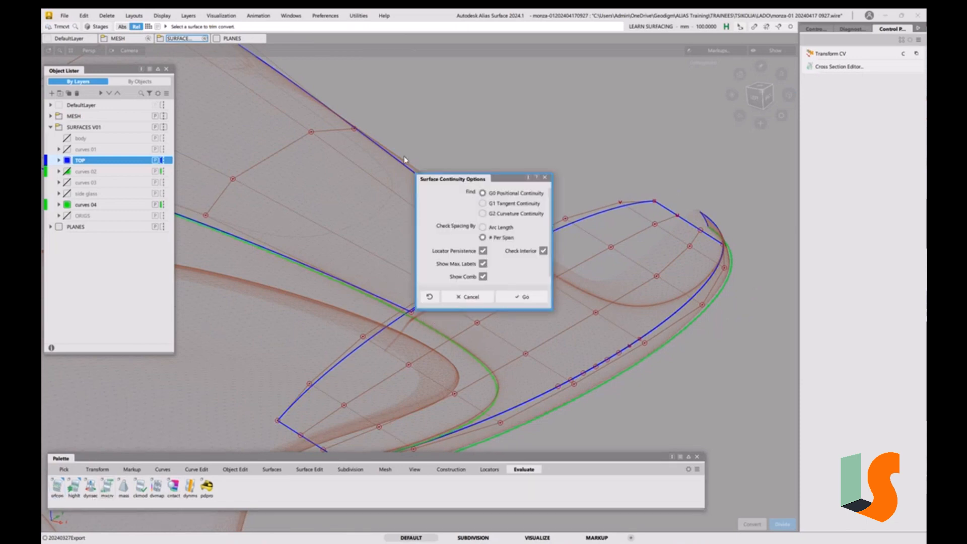
click(530, 301)
click(474, 276)
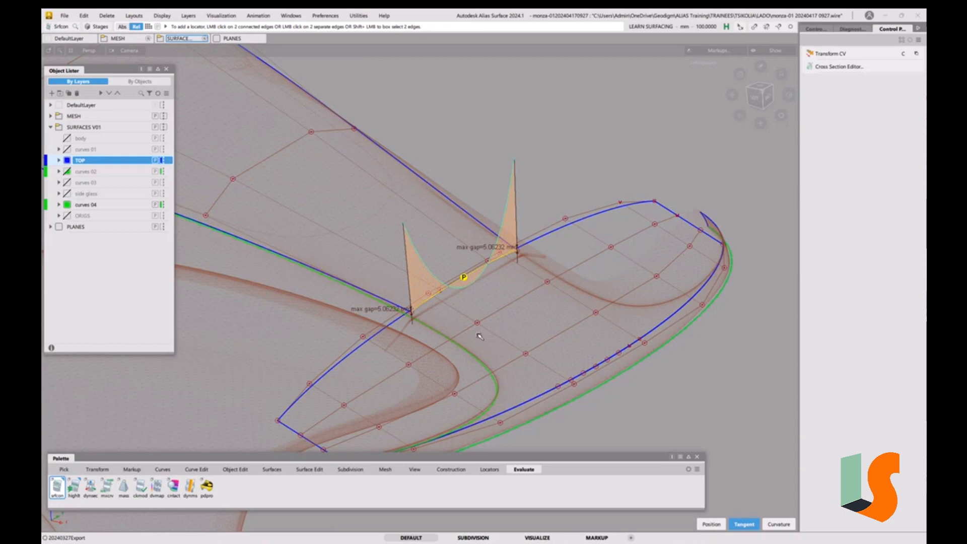
Review the surface continuity evaluation and its display settings in the information window
key(ctrl+5)
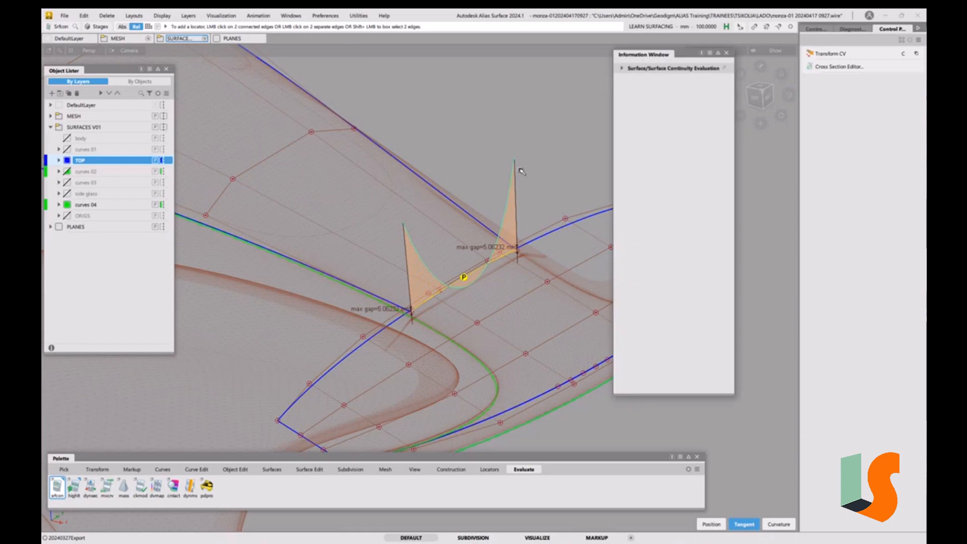
click(622, 70)
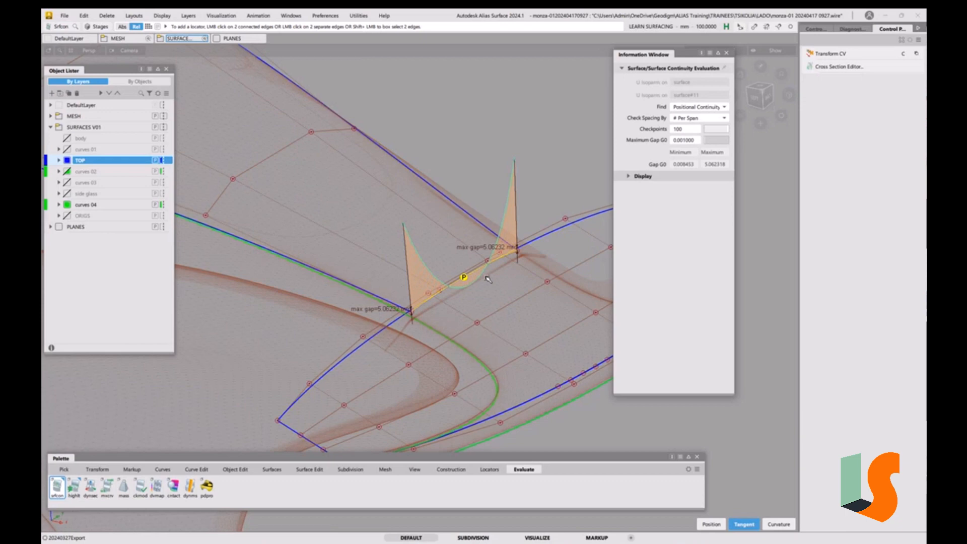
click(628, 177)
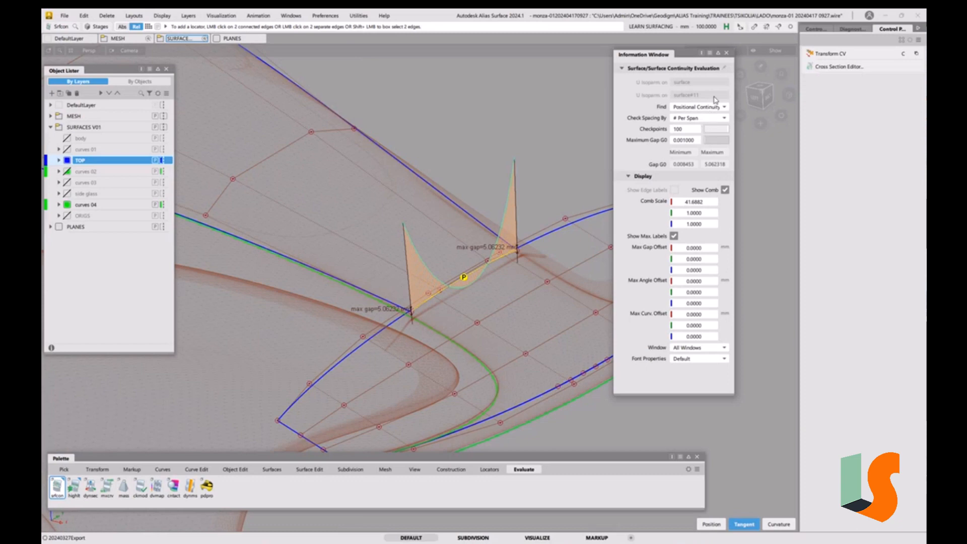
click(729, 53)
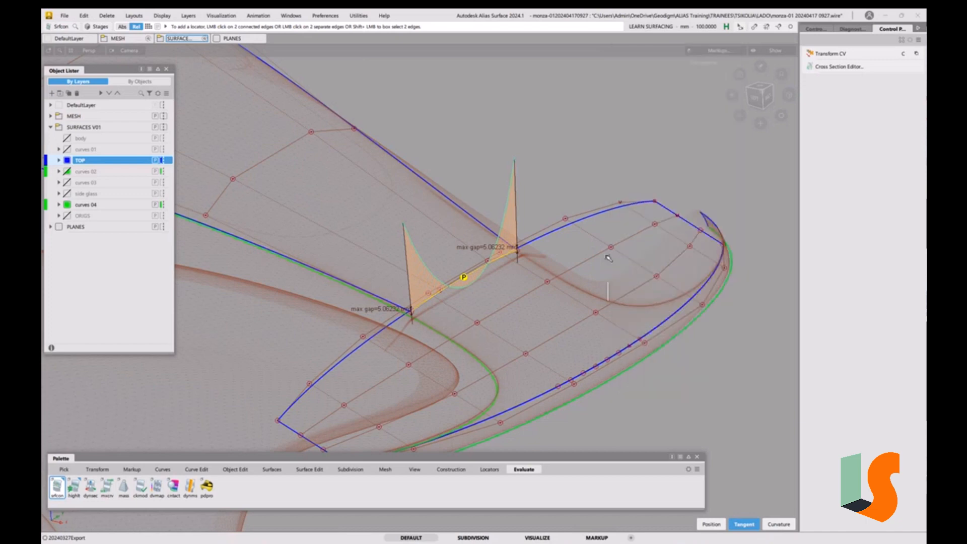
Delete the continuity check locator
ctrl+shift+drag(529, 273, 536, 341)
drag(470, 273, 490, 287)
key(Delete)
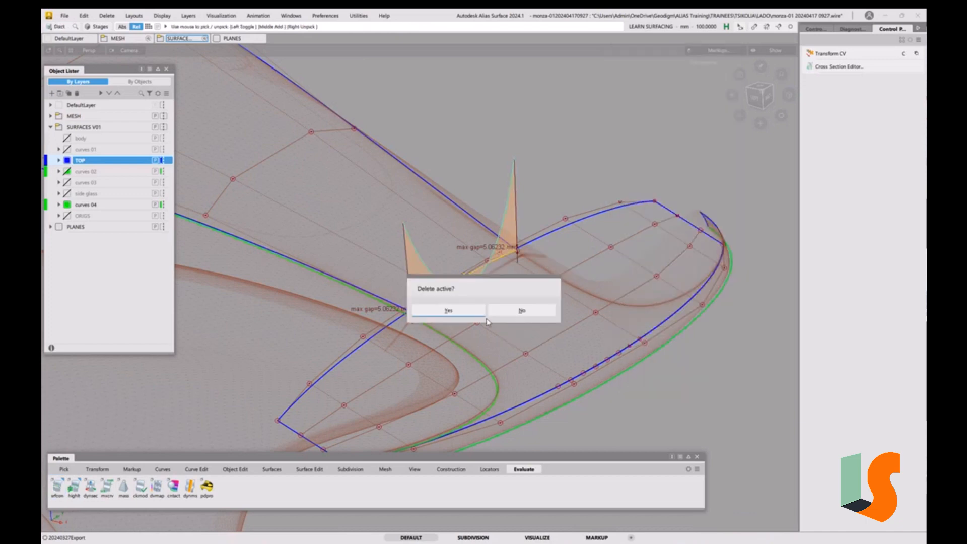
click(460, 311)
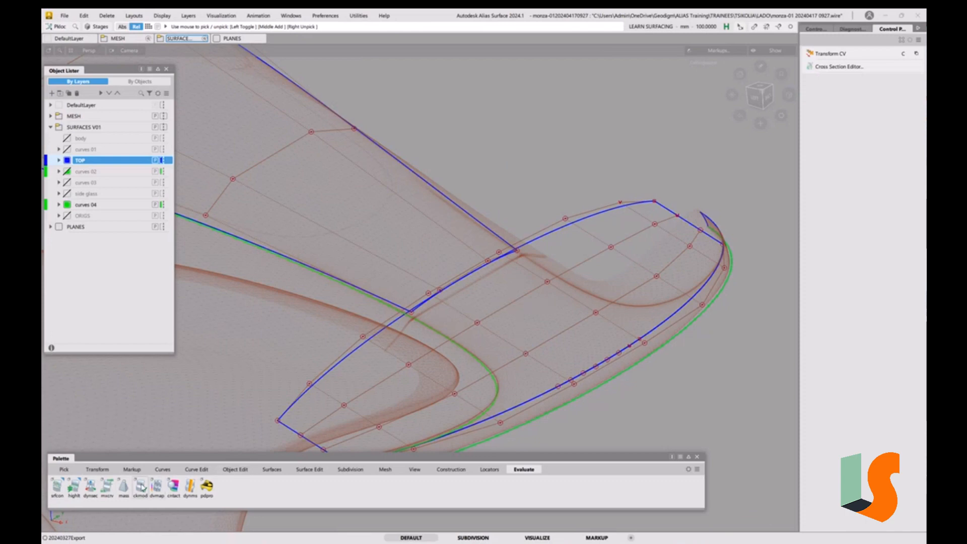
Measure curve-to-curve deviation between the centre surface's lower edge and the nose surface's upper edge
click(482, 472)
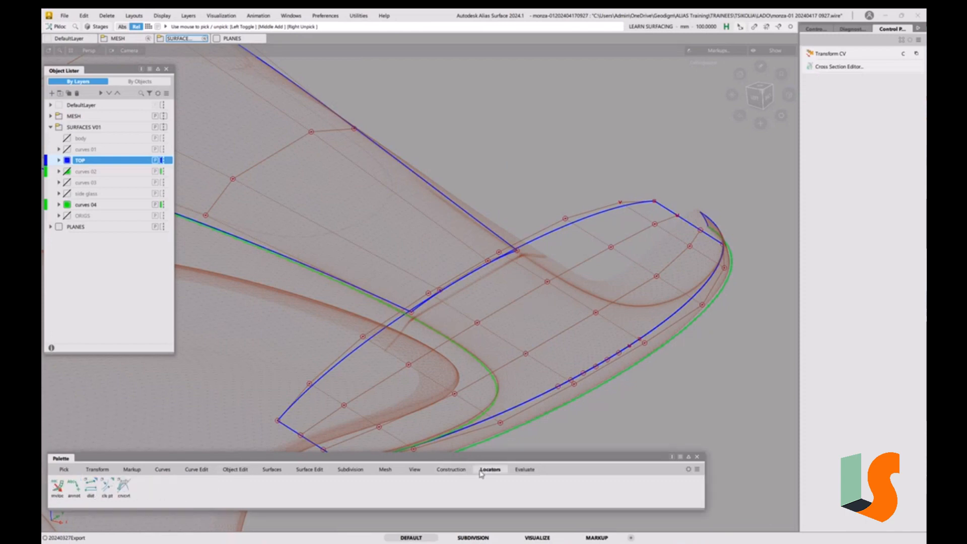
click(93, 488)
click(108, 490)
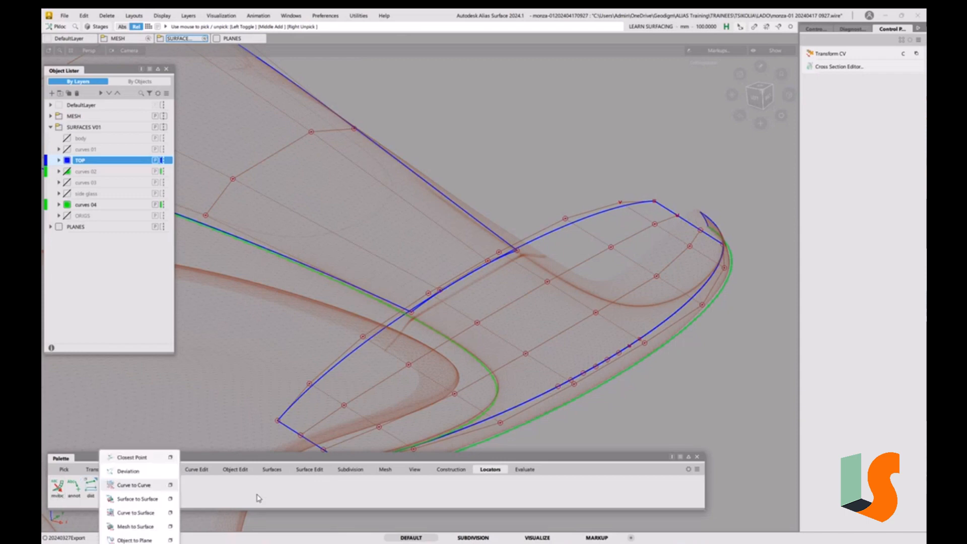
click(223, 498)
click(112, 492)
click(114, 493)
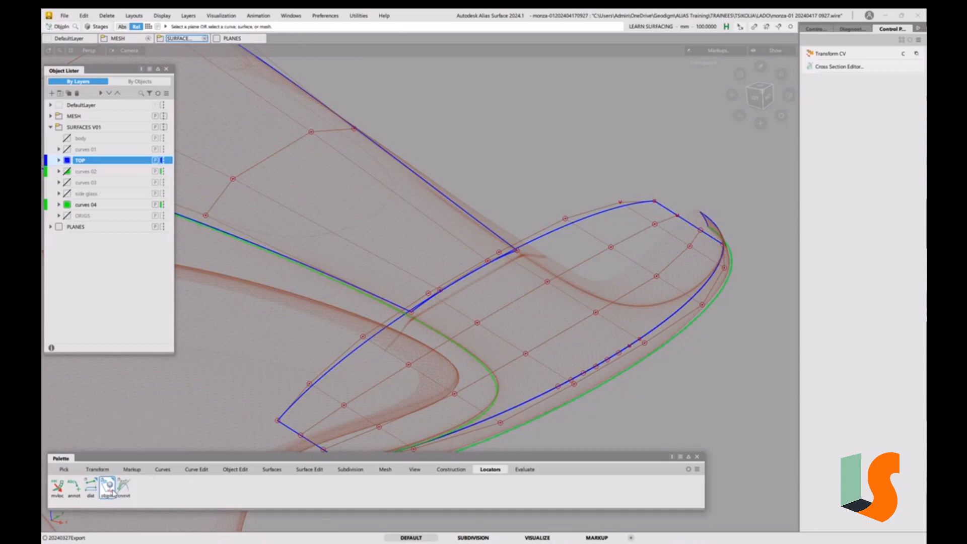
click(113, 493)
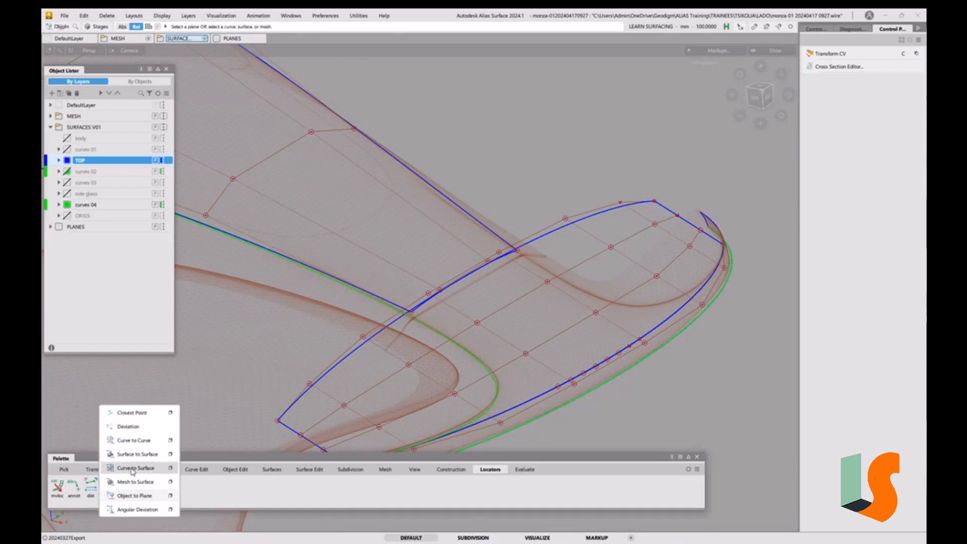
click(134, 441)
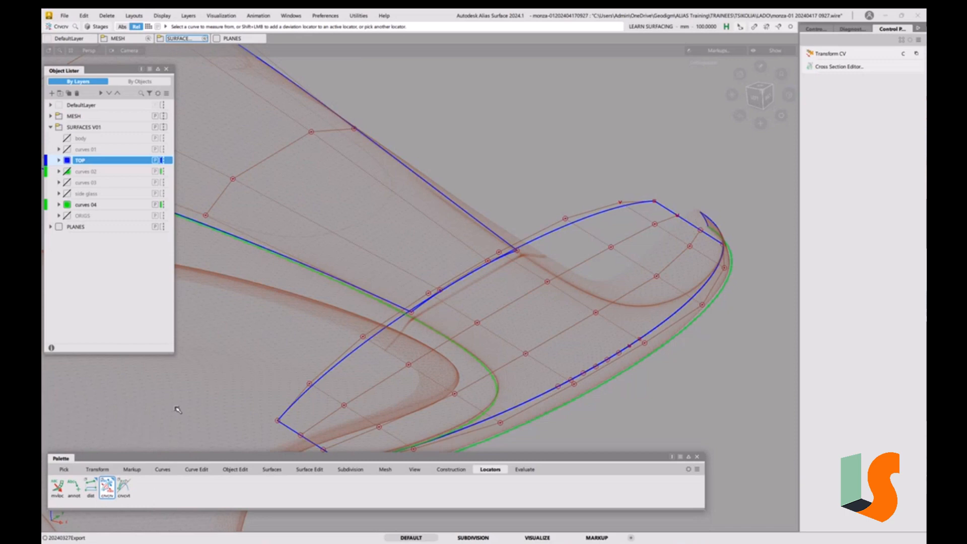
click(454, 287)
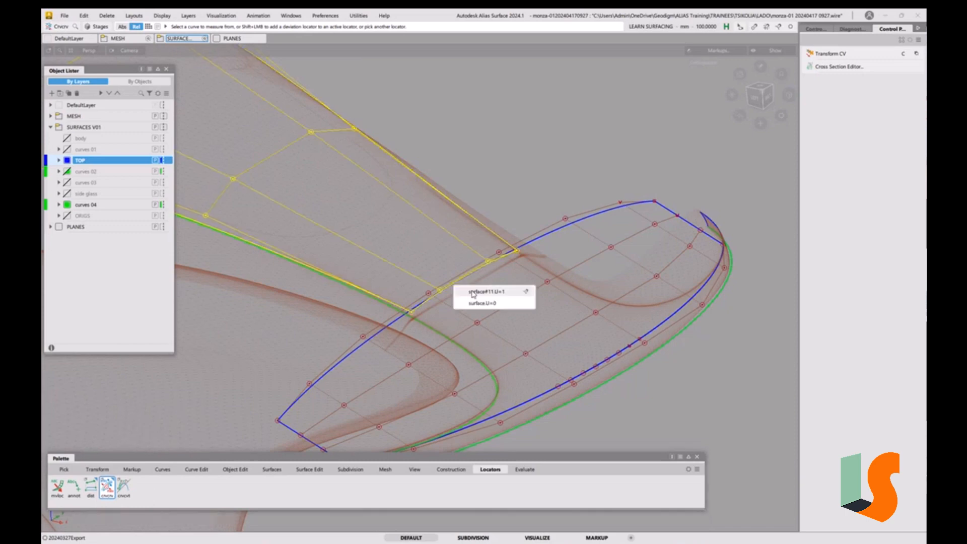
click(474, 292)
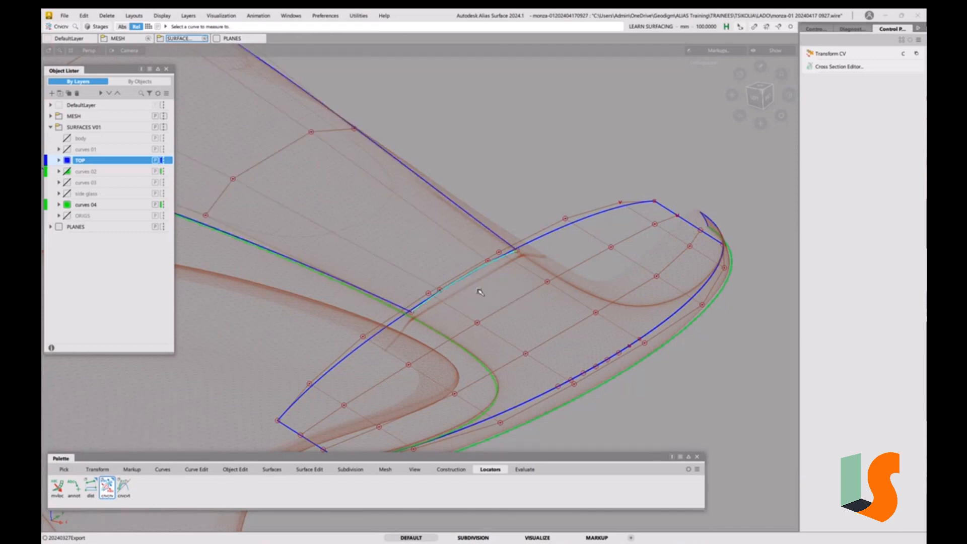
click(544, 238)
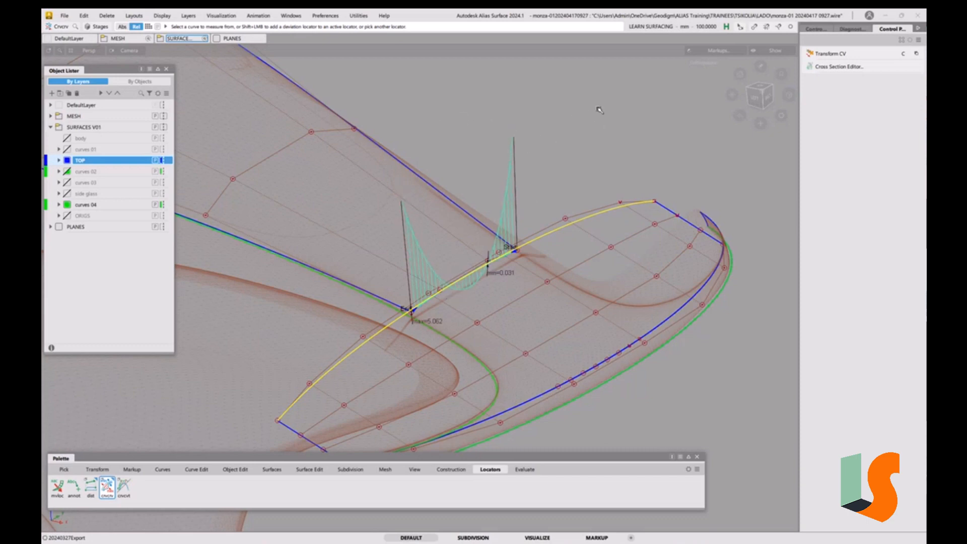
Set the deviation measure's comb step to 5 in the information window
key(ctrl+5)
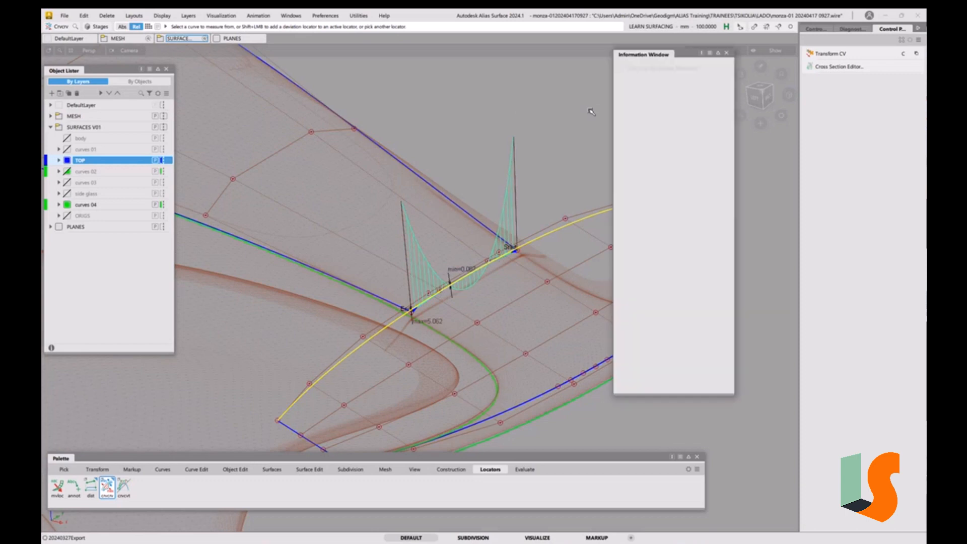
click(622, 70)
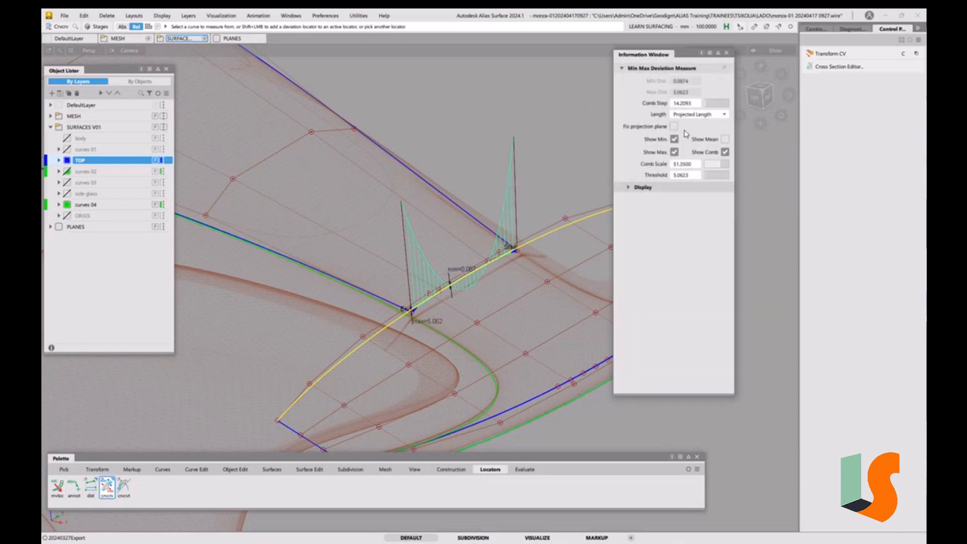
click(688, 105)
text(5)
key(Return)
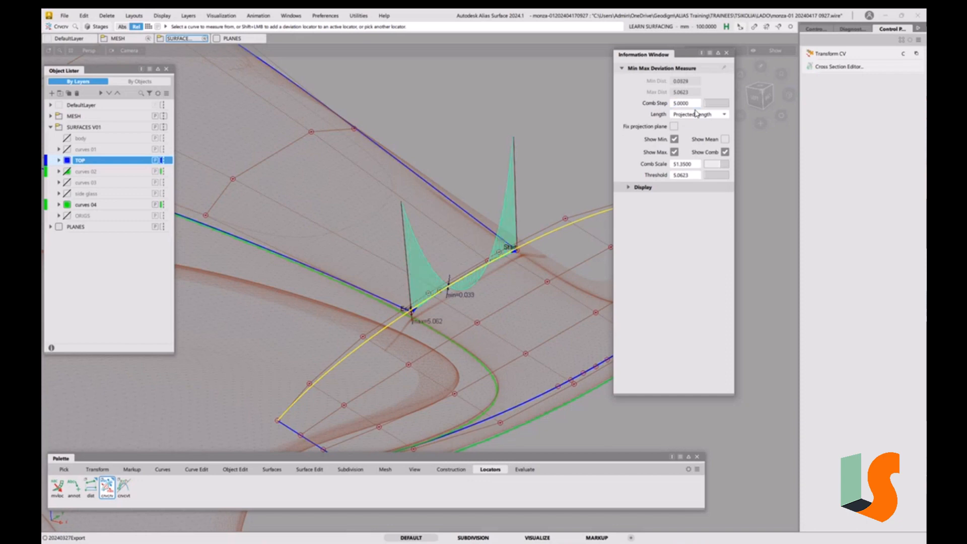
Try a deviation comb step of 20, then set it back to 5
double_click(691, 105)
text(20)
key(Return)
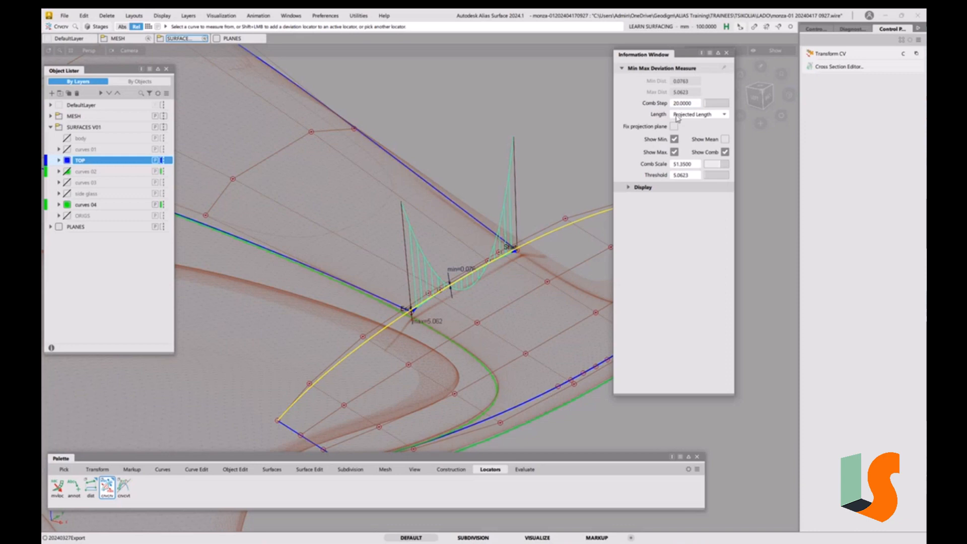
click(686, 106)
text(5)
key(Return)
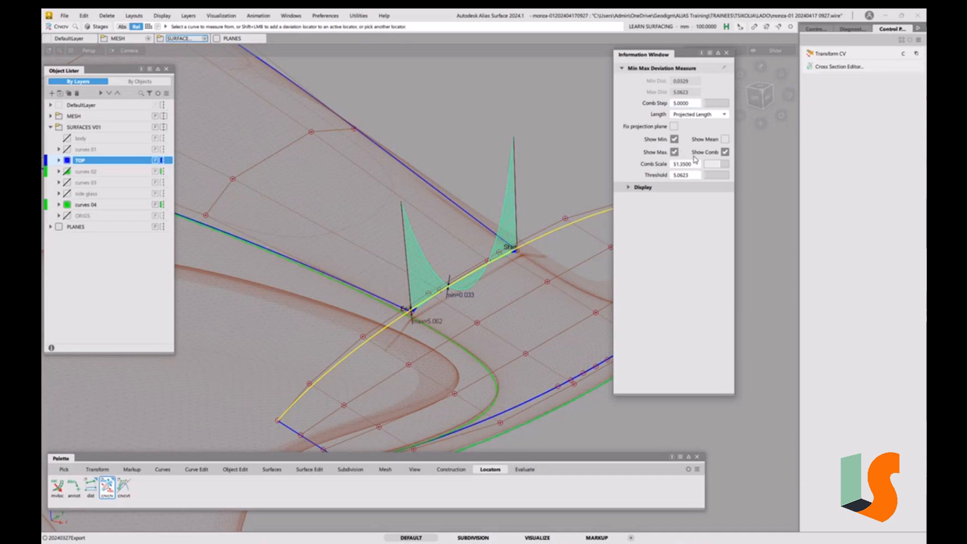
Set the deviation measure's threshold to 0.6 in the information window
click(628, 188)
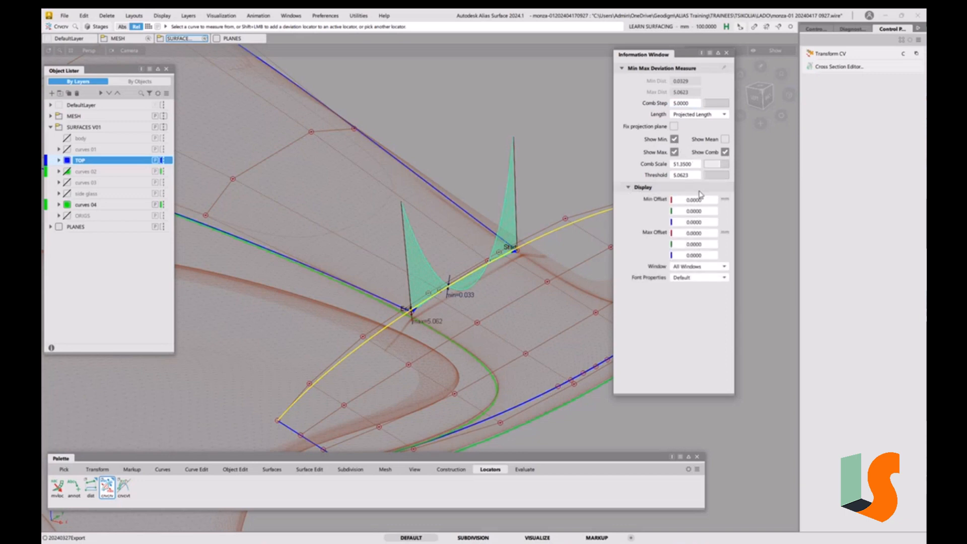
click(687, 175)
text(0.5000)
click(691, 177)
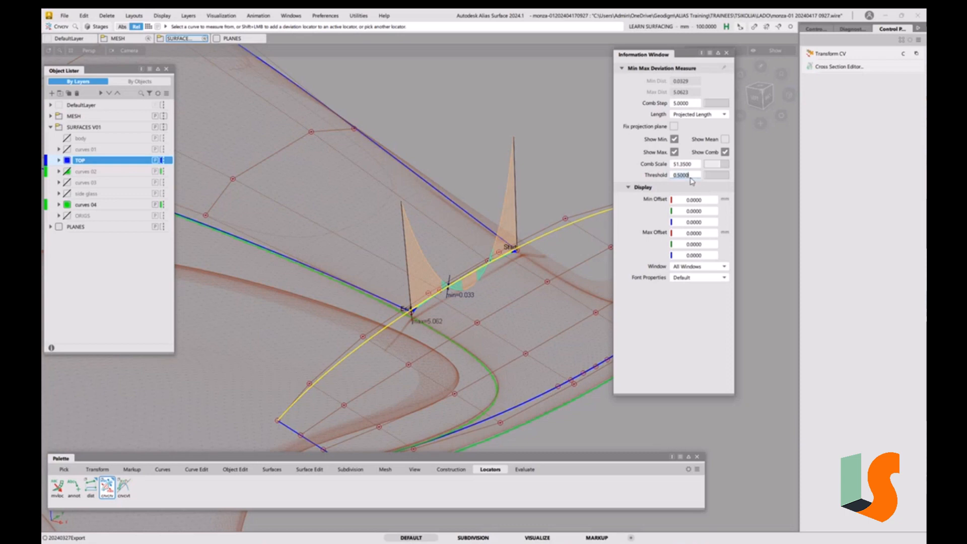
text(0.6)
key(Return)
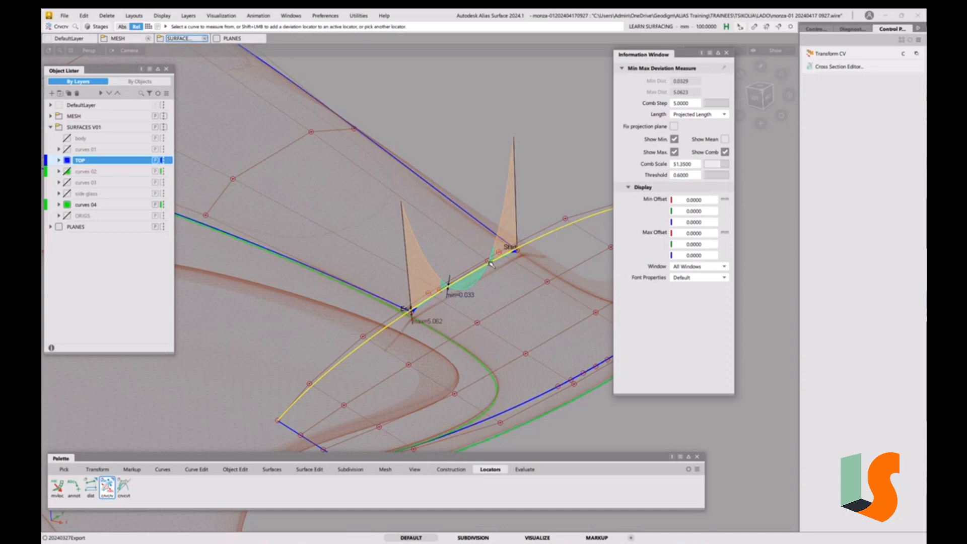
Delete the active deviation measure locator
click(727, 52)
key(Delete)
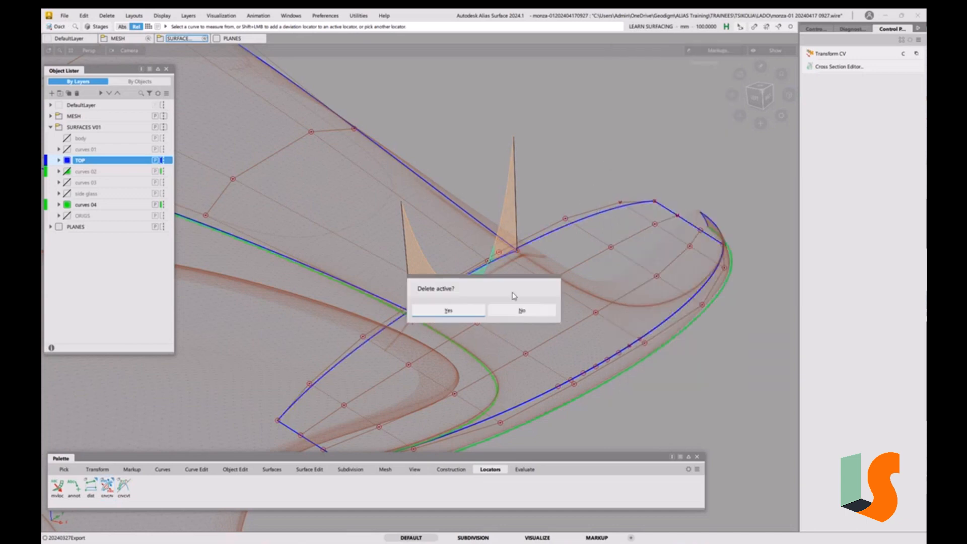
click(478, 309)
alt+shift+right_drag(510, 205, 505, 270)
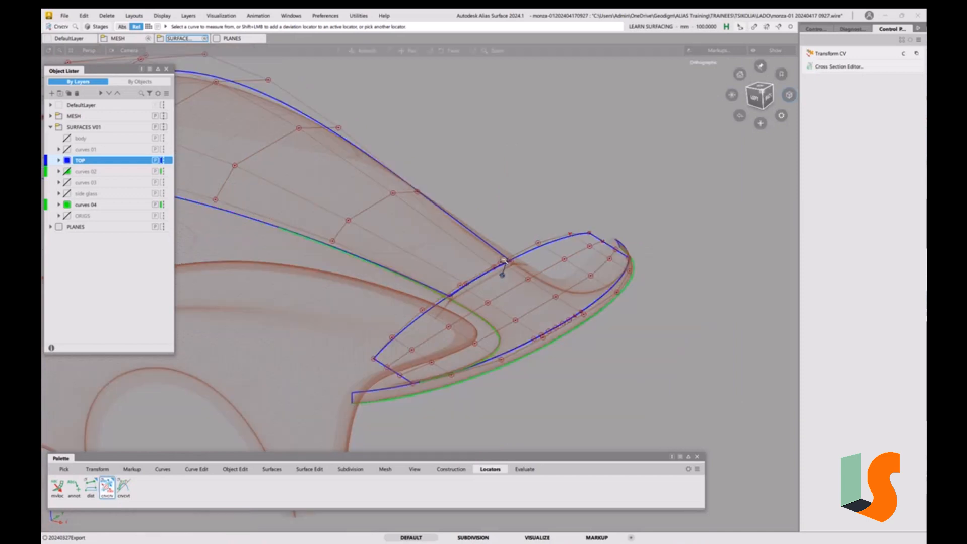
alt+shift+drag(505, 270, 503, 269)
key(F2)
key(F2)
alt+shift+right_drag(505, 268, 505, 274)
alt+shift+middle_drag(508, 271, 551, 268)
alt+shift+drag(551, 267, 522, 300)
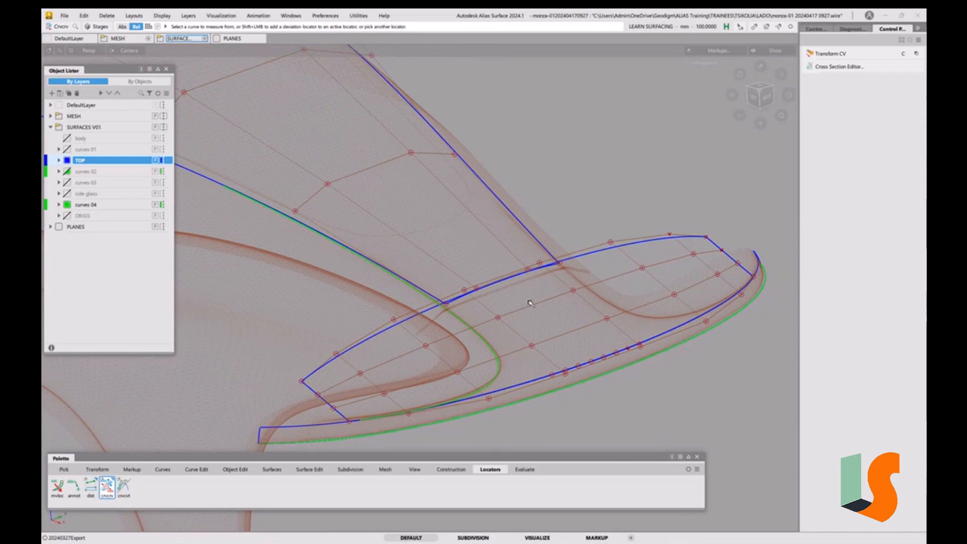
alt+shift+drag(521, 276, 496, 291)
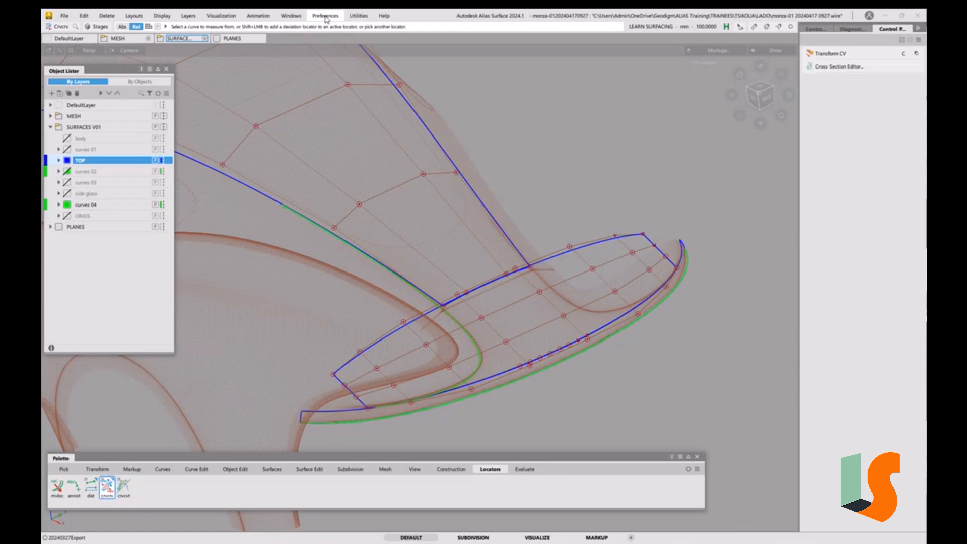
Display the SKETCH_01 construction plane to inspect the hood sketch, then hide it and close the editor
click(291, 16)
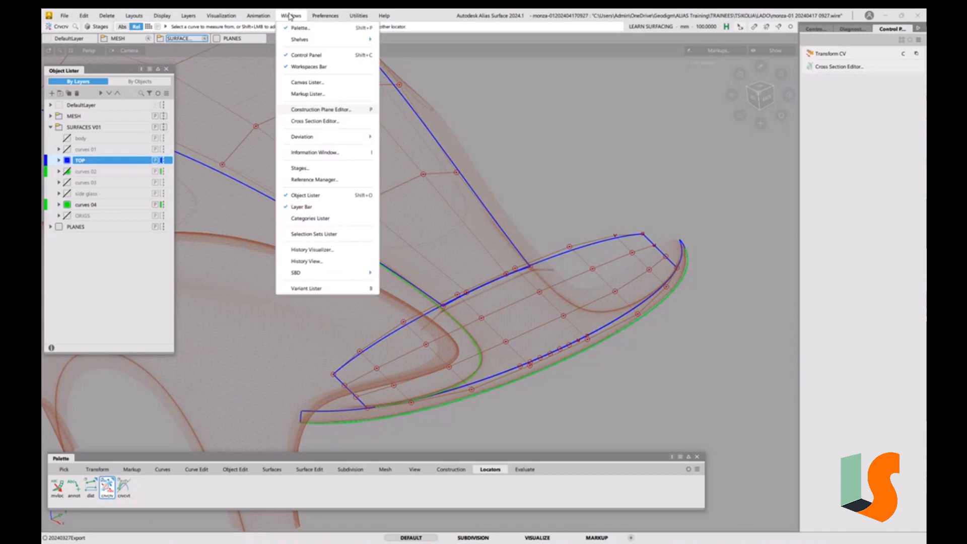
click(323, 110)
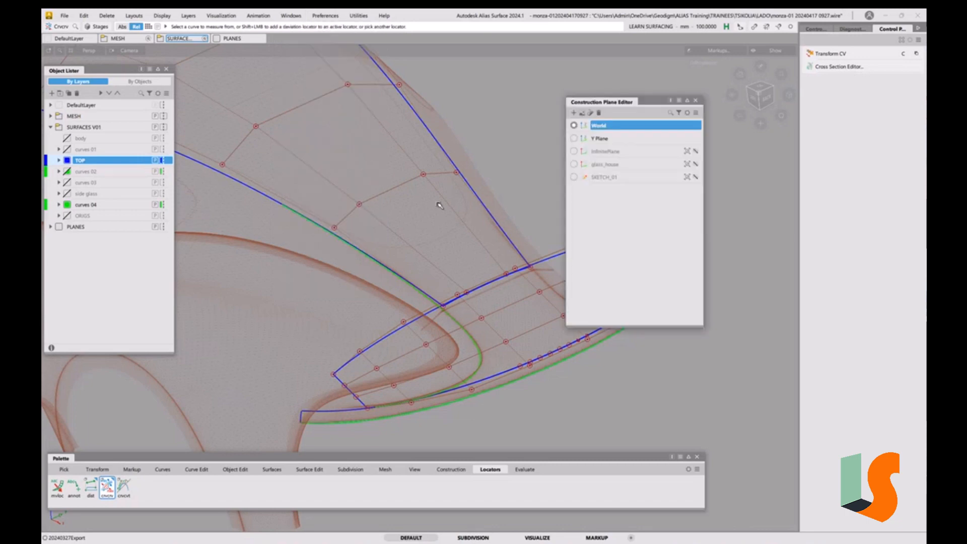
click(695, 177)
click(688, 178)
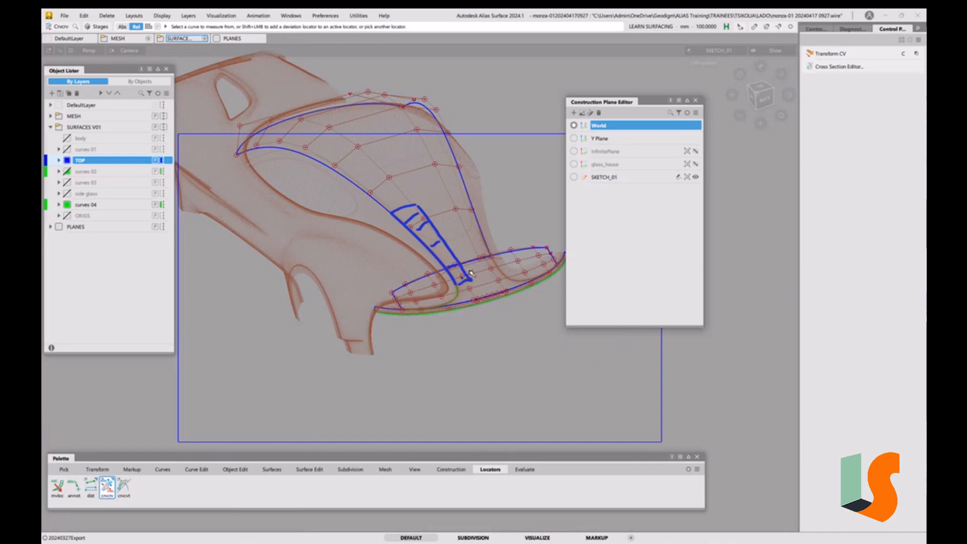
alt+shift+drag(473, 277, 492, 304)
mouse_move(493, 304)
alt+shift+right_down()
mouse_move(490, 234)
mouse_move(427, 295)
alt+shift+right_up()
alt+shift+middle_drag(427, 295, 368, 355)
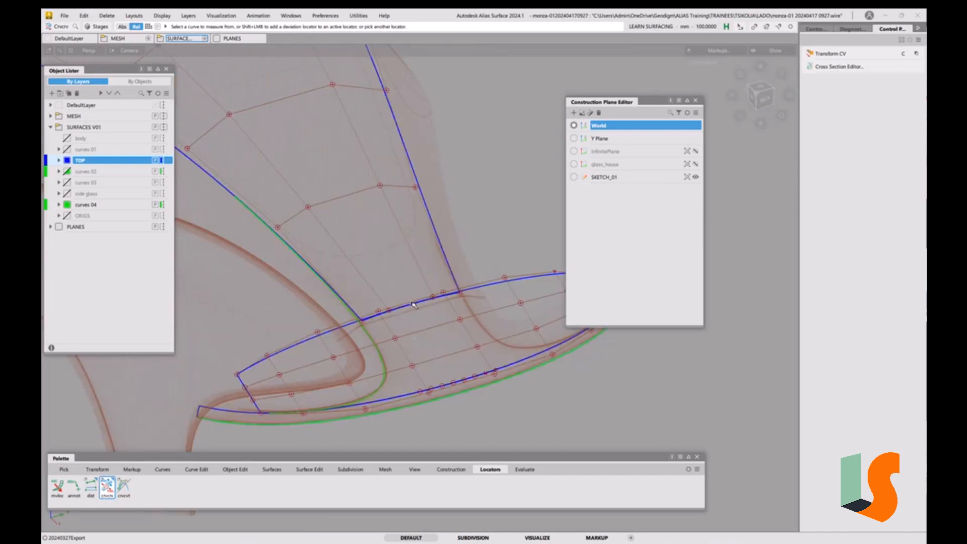
click(696, 101)
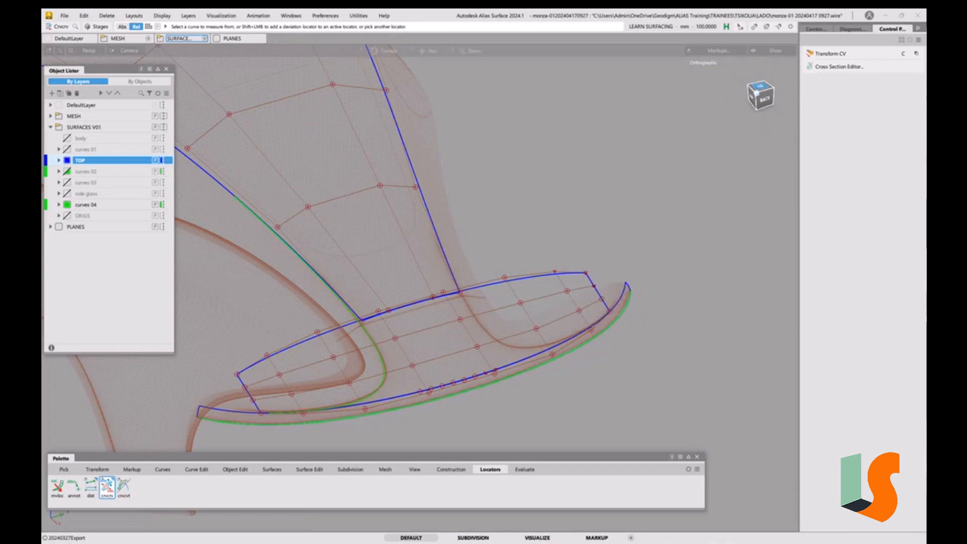
Draw a straight horizontal CV curve across the nose surface in the front view
click(760, 89)
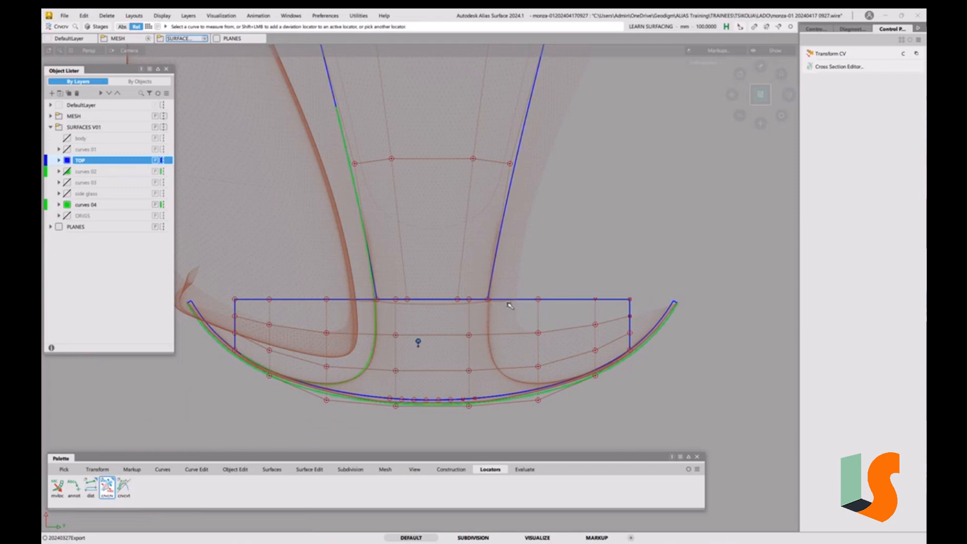
click(165, 470)
click(58, 486)
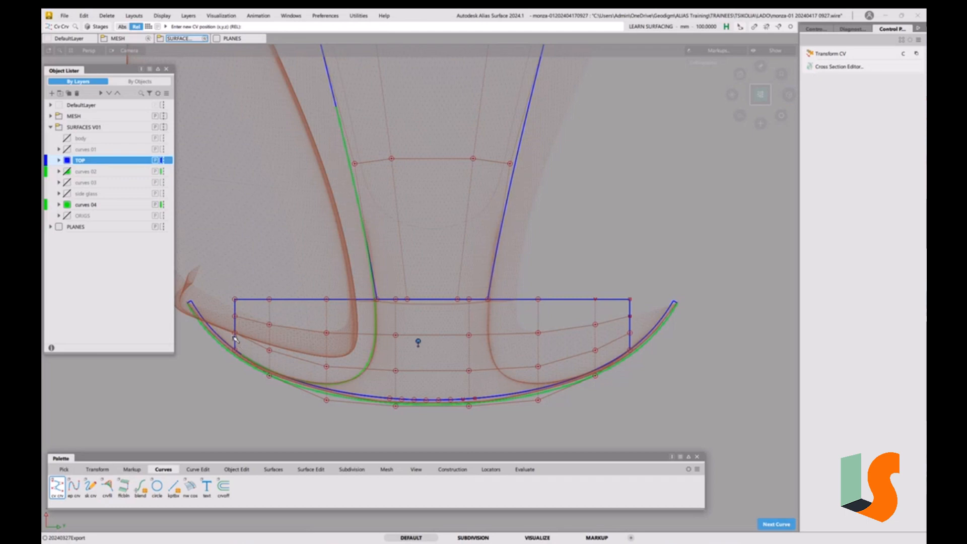
click(188, 348)
middle_click(698, 353)
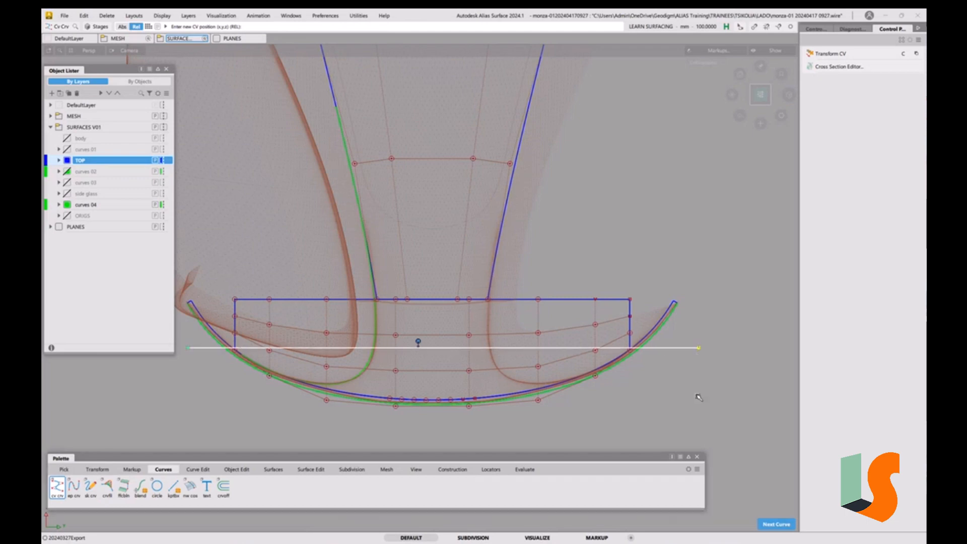
ctrl+shift+drag(701, 402, 696, 349)
ctrl+shift+drag(555, 365, 572, 375)
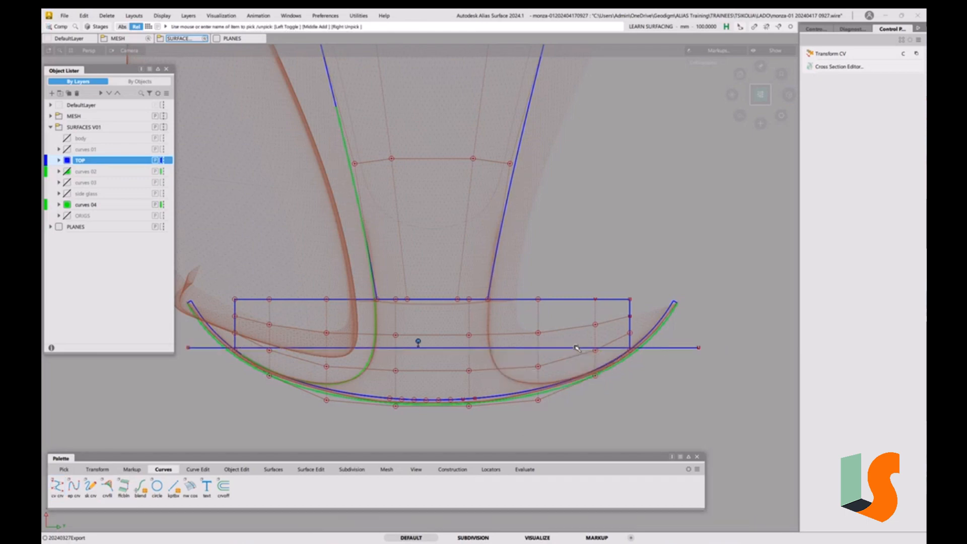
click(575, 348)
Move the horizontal curve upward so it crosses the upper part of the nose surface
ctrl+shift+right_drag(626, 371, 624, 351)
right_drag(673, 394, 672, 376)
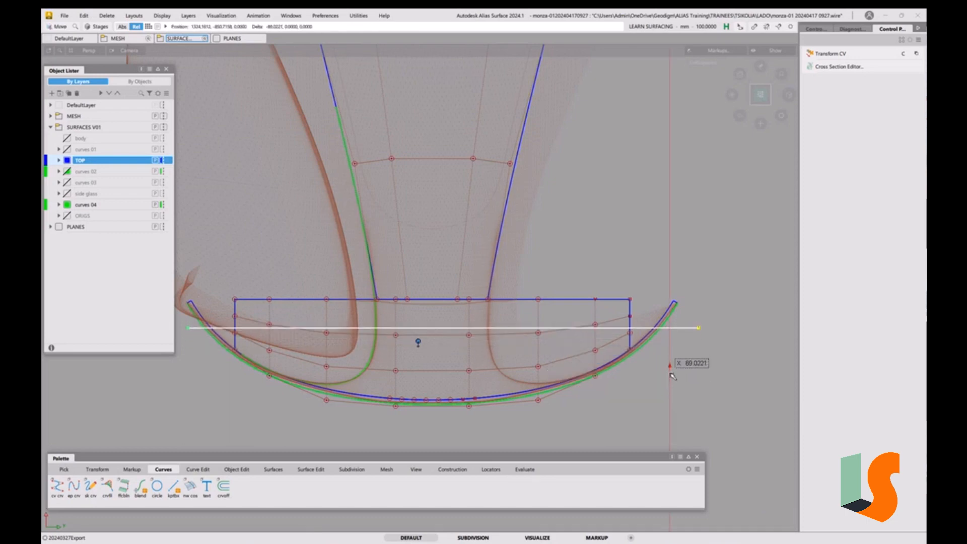
right_drag(673, 377, 673, 377)
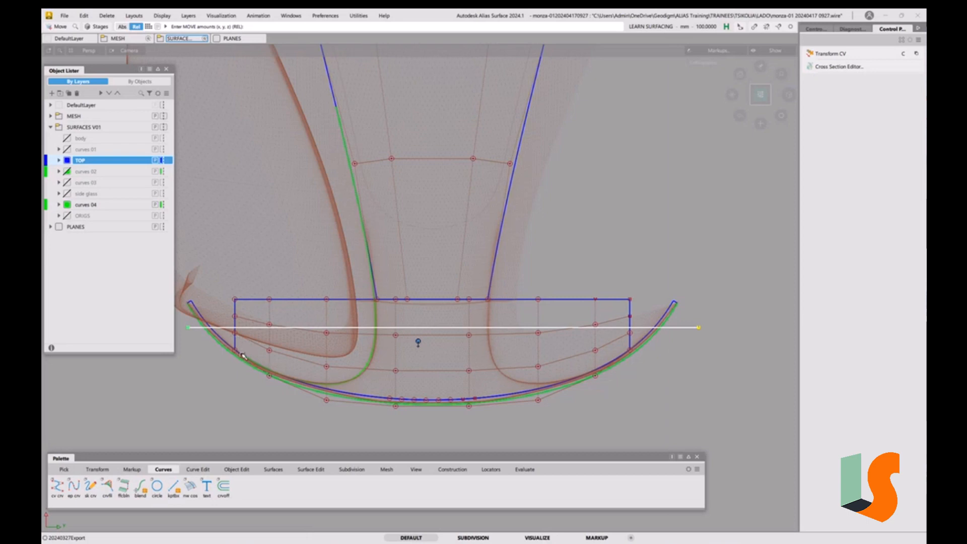
ctrl+shift+drag(629, 414, 629, 382)
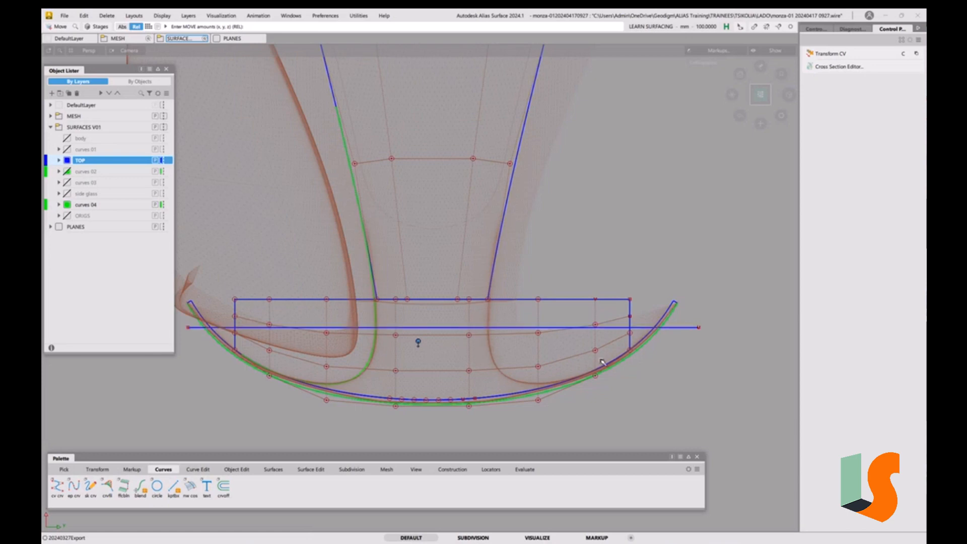
Trim Convert the nose surface along the horizontal curve, keeping the lower region
click(236, 469)
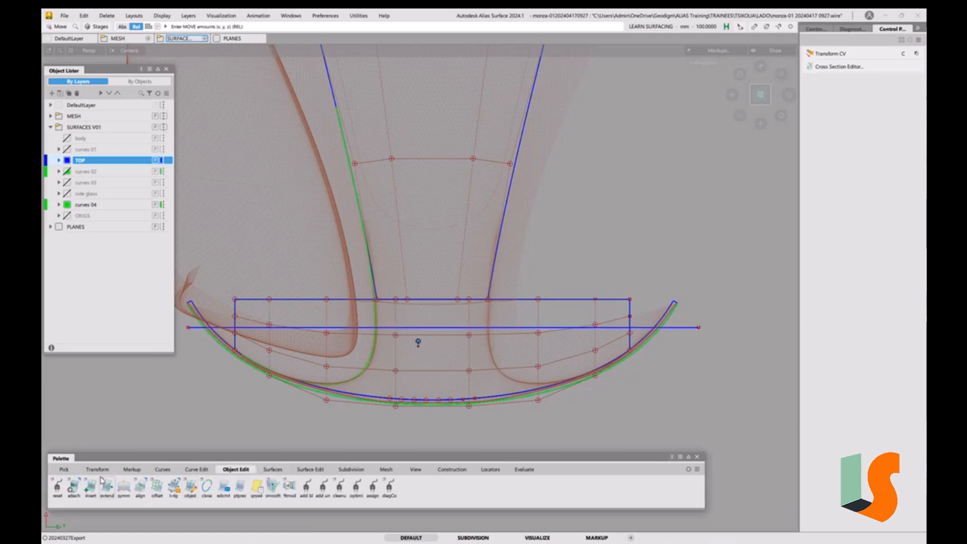
click(316, 469)
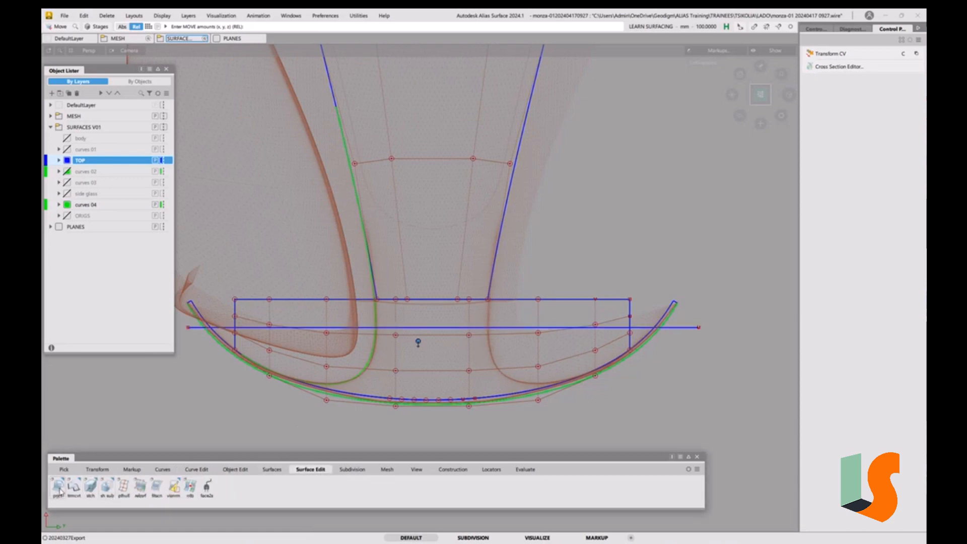
double_click(73, 487)
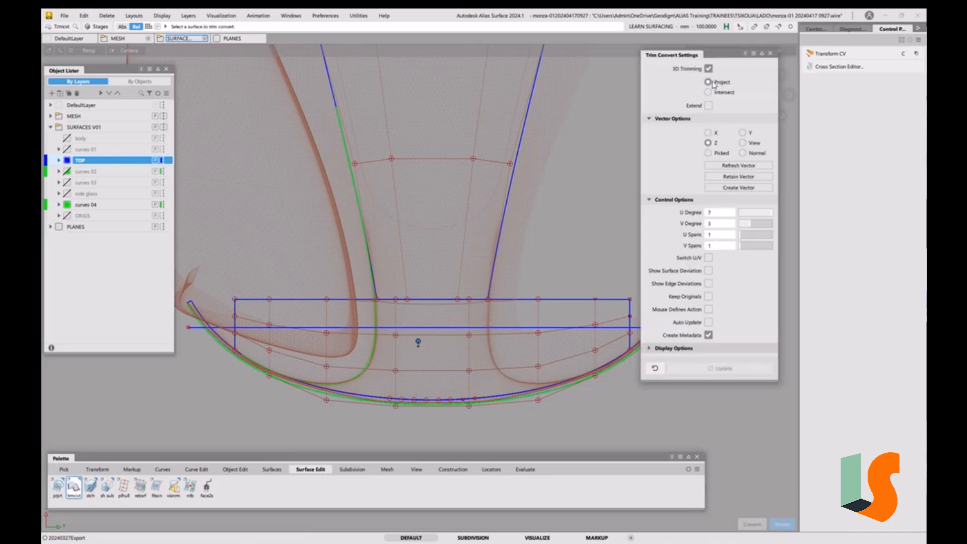
click(572, 300)
click(555, 327)
click(551, 351)
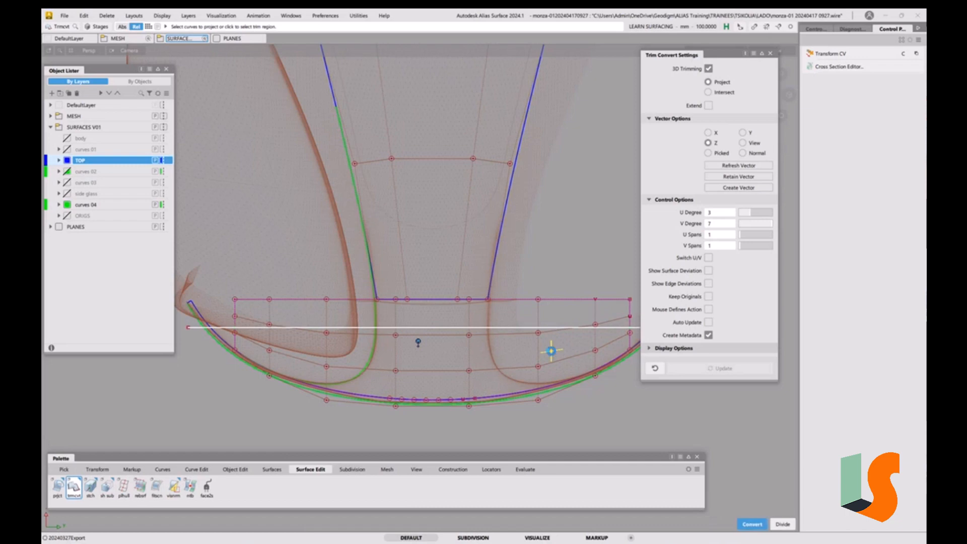
key(space)
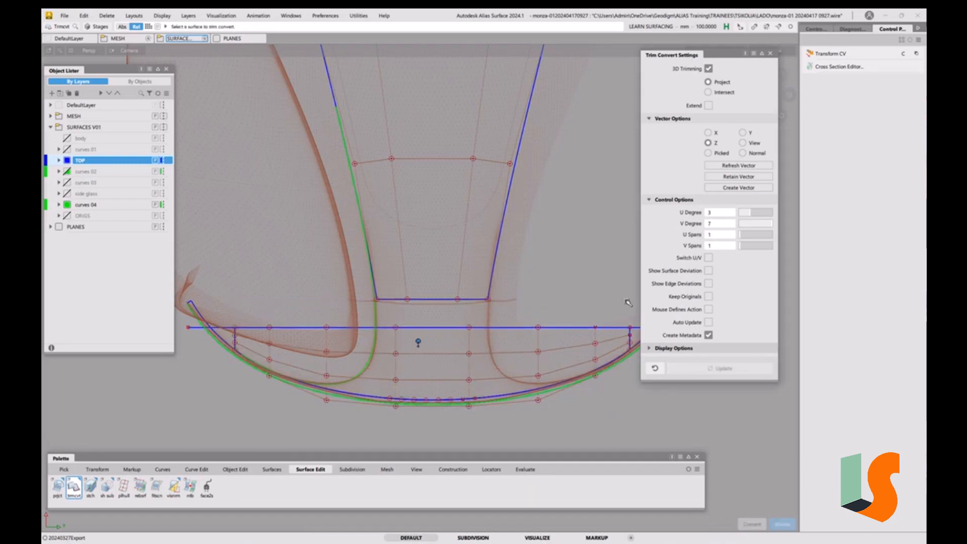
Extend the hood centre surface's lower edge down past the nose surface
click(770, 53)
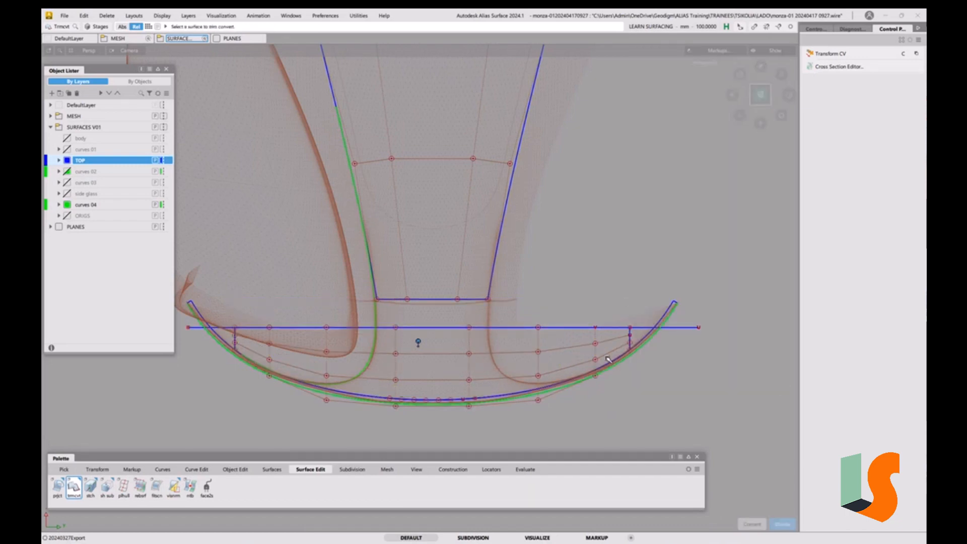
key(5)
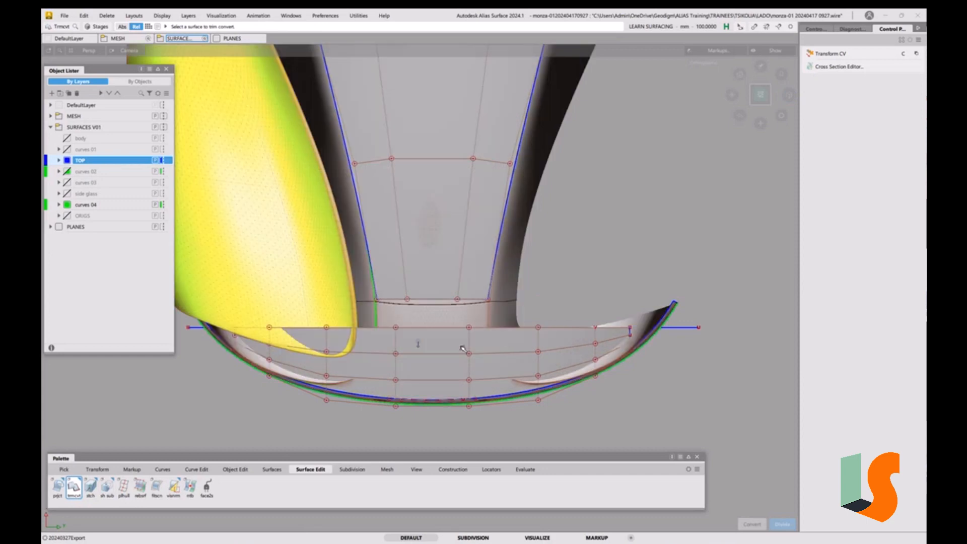
mouse_move(458, 347)
alt+shift+mouse_down()
mouse_move(455, 339)
mouse_move(572, 334)
mouse_move(453, 341)
mouse_move(551, 336)
alt+shift+mouse_up()
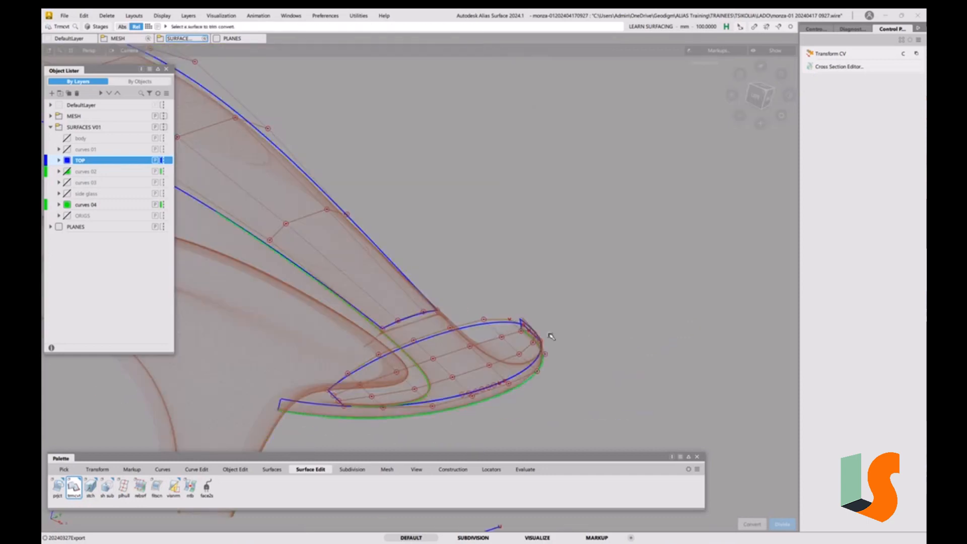
alt+shift+drag(455, 351, 434, 349)
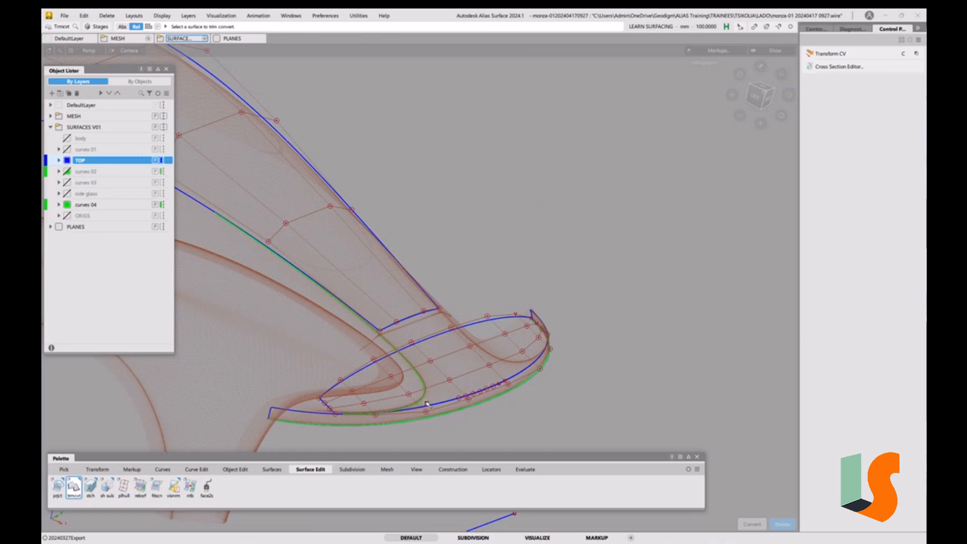
mouse_move(481, 356)
alt+shift+mouse_down()
mouse_move(460, 365)
mouse_move(470, 355)
mouse_move(405, 335)
alt+shift+mouse_up()
click(403, 316)
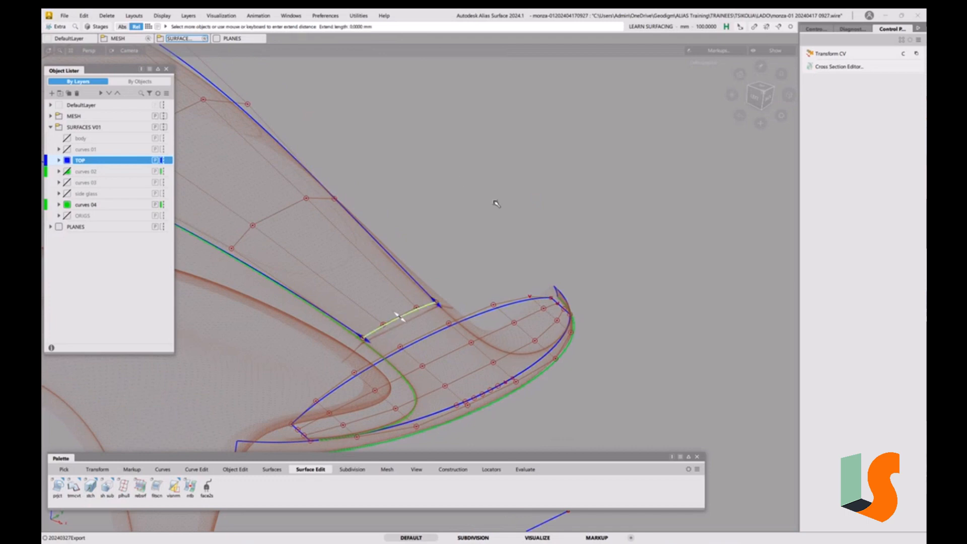
drag(462, 180, 517, 237)
ctrl+shift+drag(597, 394, 598, 358)
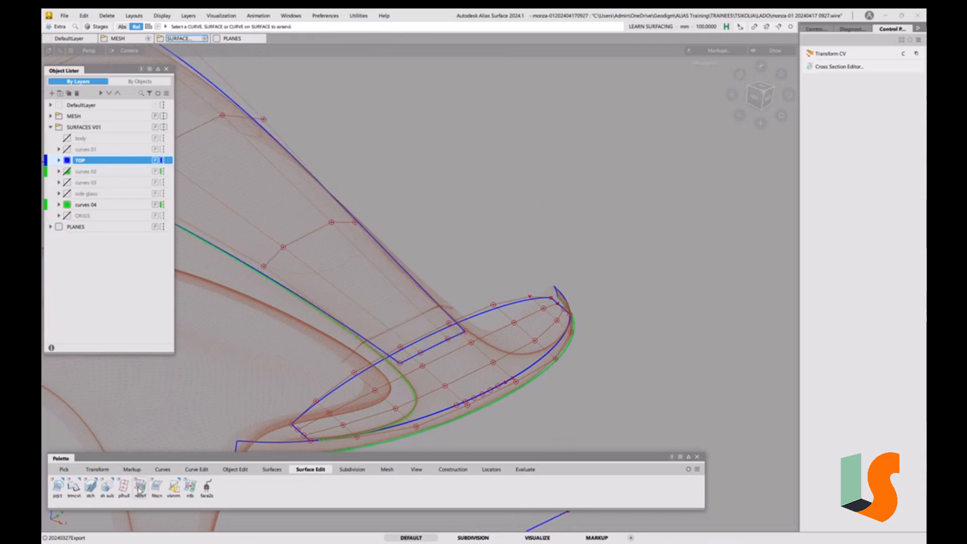
Trim Convert the extended centre surface using the nose surface's upper edge curves
double_click(74, 487)
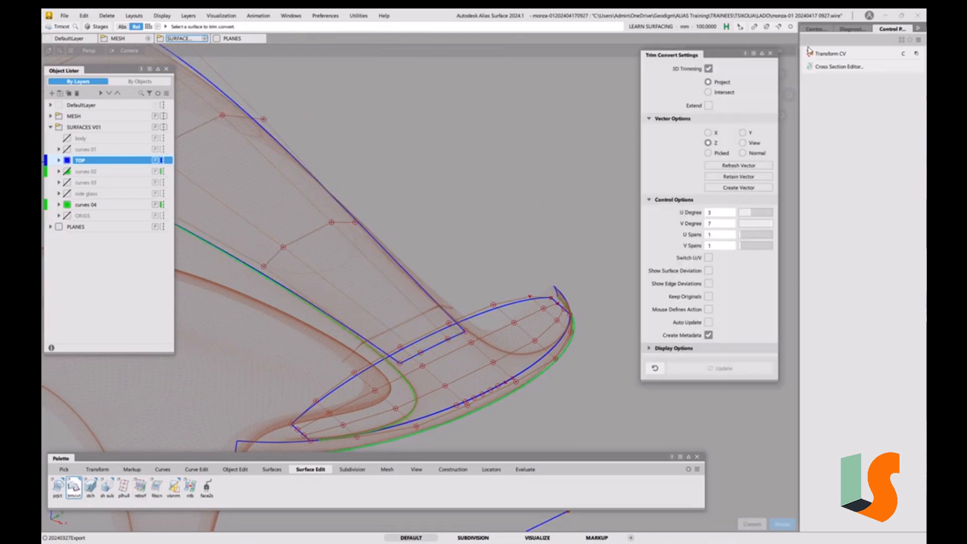
click(444, 344)
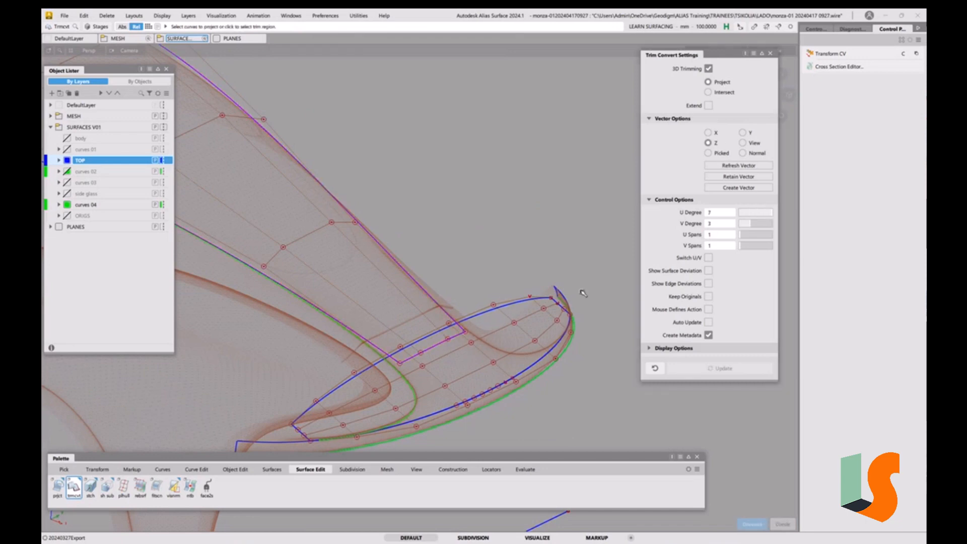
click(492, 310)
click(380, 302)
key(space)
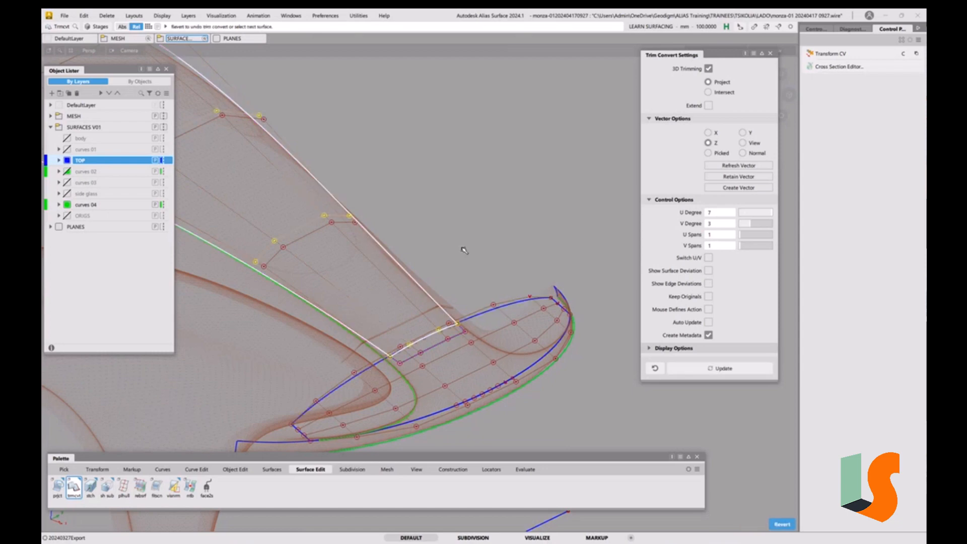
click(508, 280)
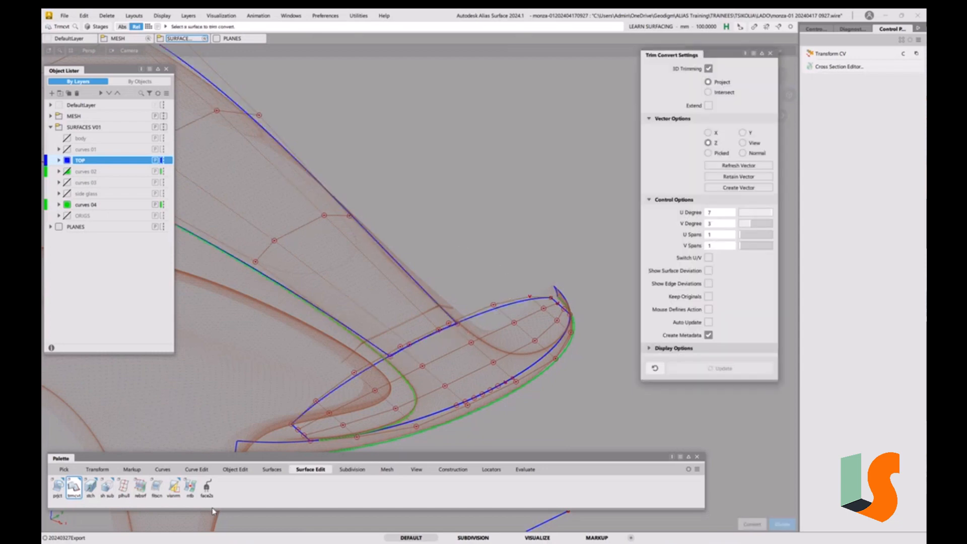
Measure curve-to-curve deviation between the trimmed centre surface's edge and the nose surface's edge
click(490, 470)
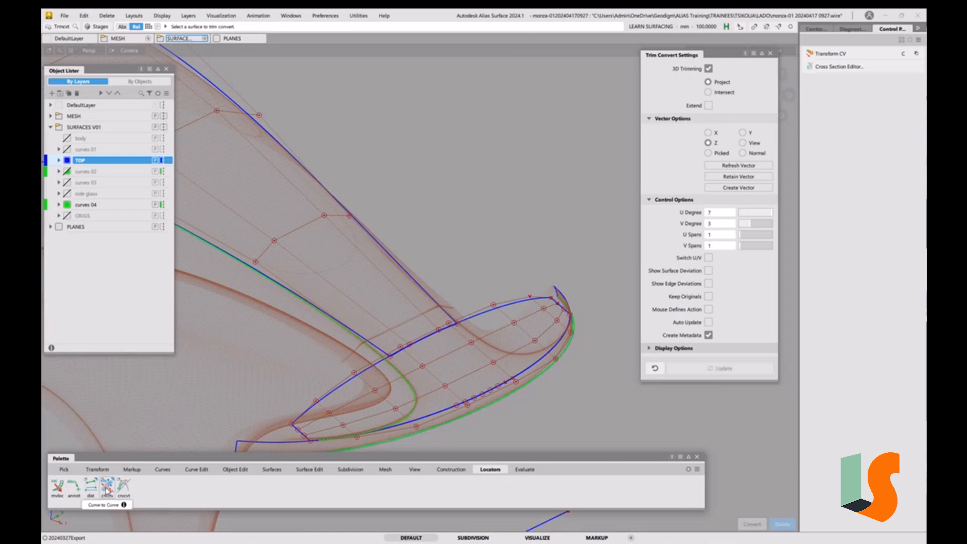
click(105, 494)
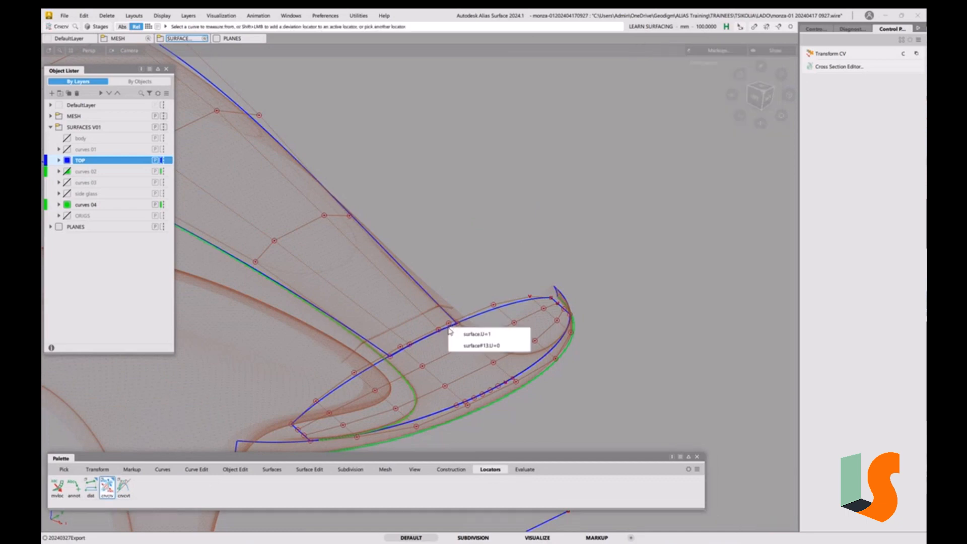
click(476, 334)
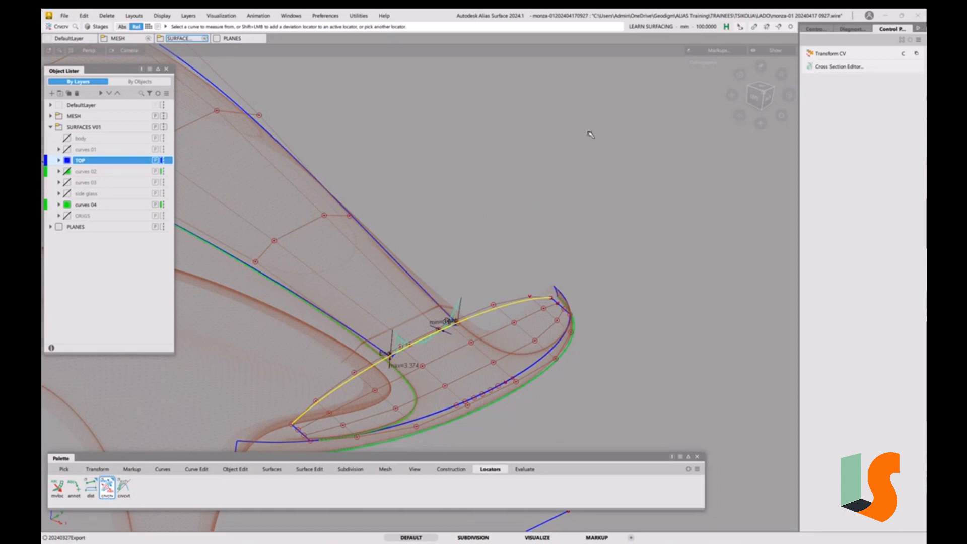
Set the Min Max Deviation Measure threshold to 0.5 in the information window
key(ctrl+i)
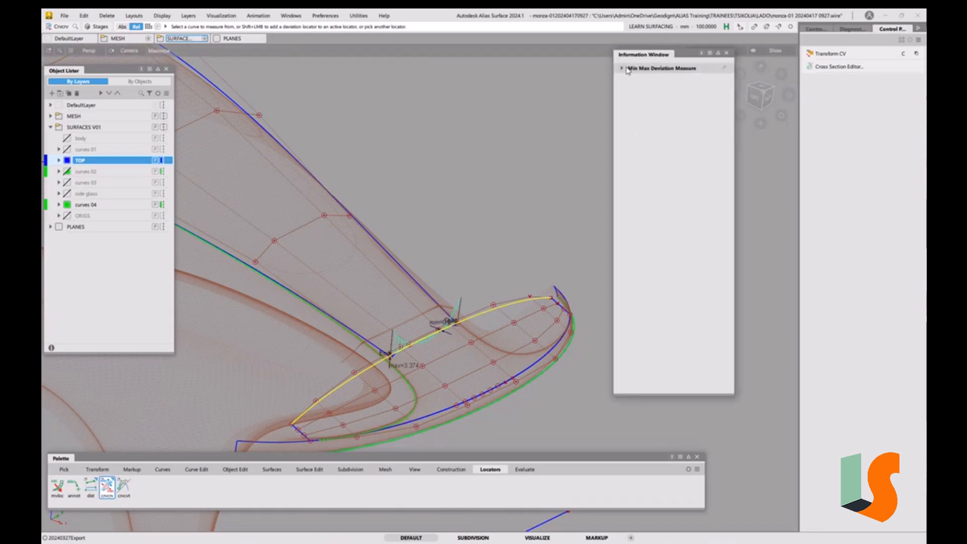
click(623, 68)
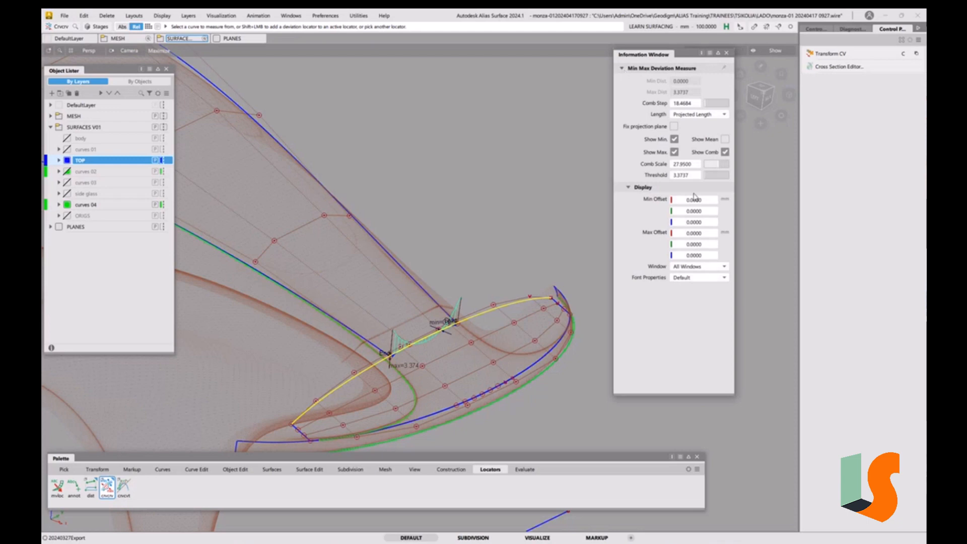
double_click(687, 175)
text(0.5)
key(Return)
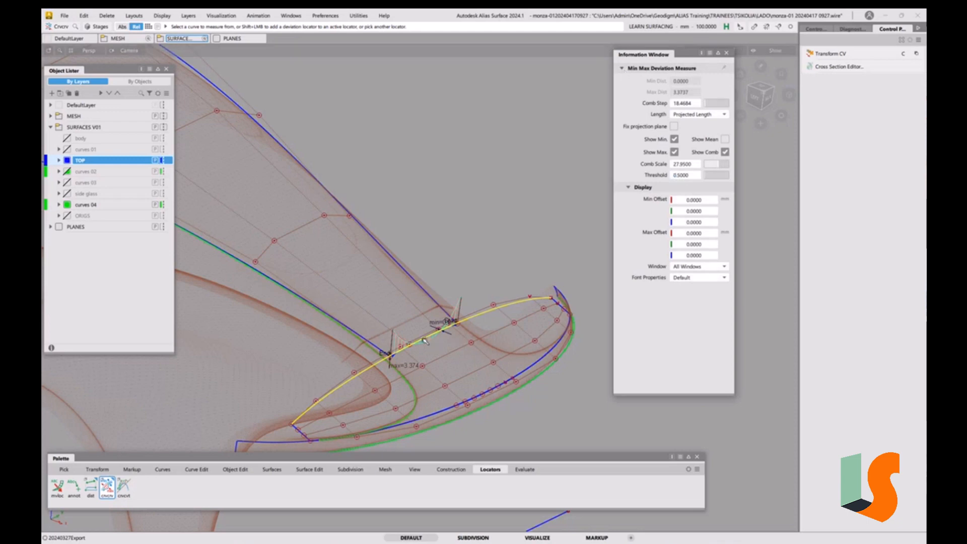
click(726, 53)
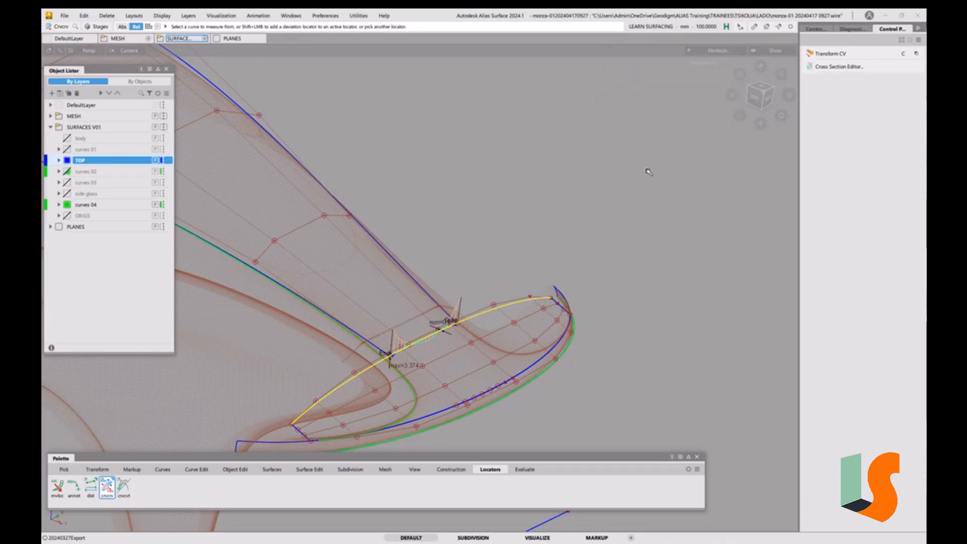
Delete the deviation locator and turn off control vertex display on the surfaces
key(Delete)
click(469, 313)
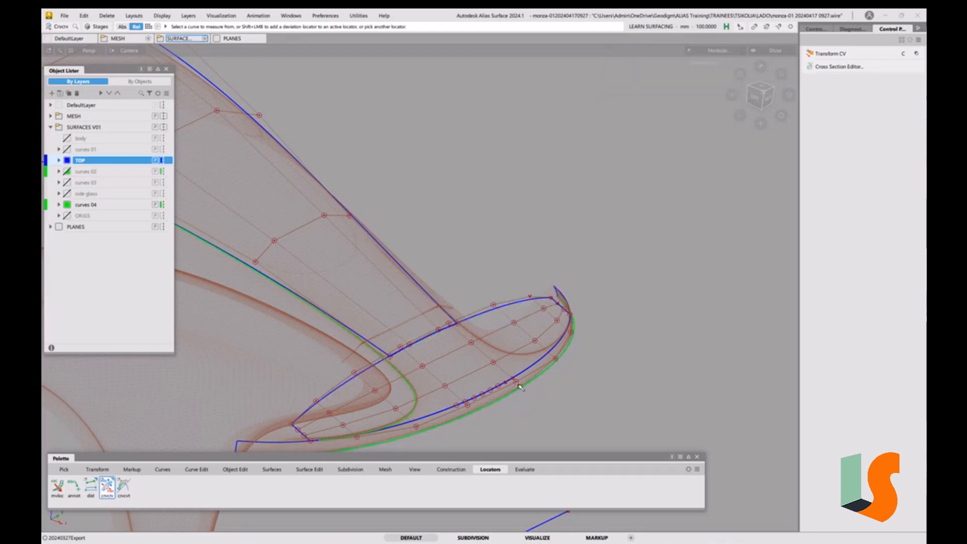
alt+shift+drag(484, 332, 412, 329)
alt+shift+right_drag(412, 330, 411, 301)
alt+shift+drag(411, 301, 439, 300)
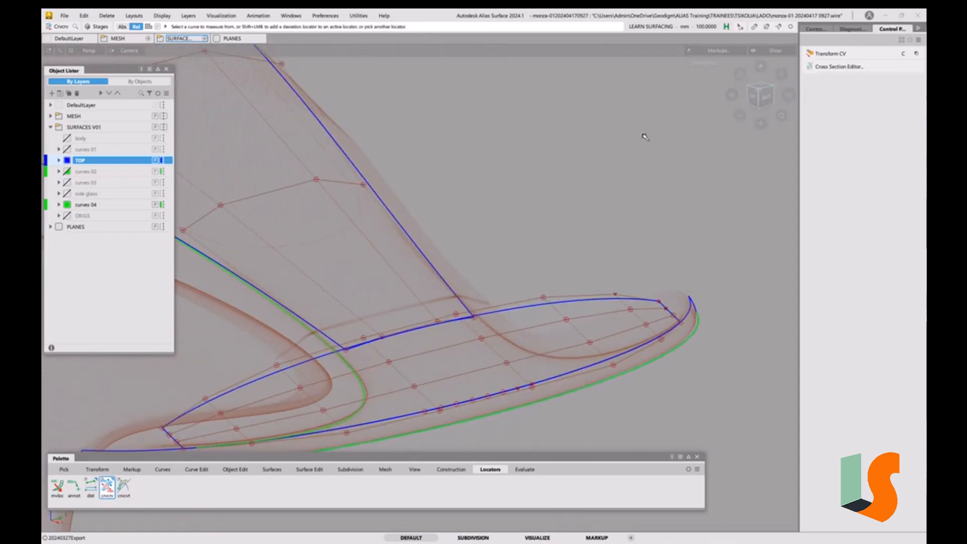
click(763, 87)
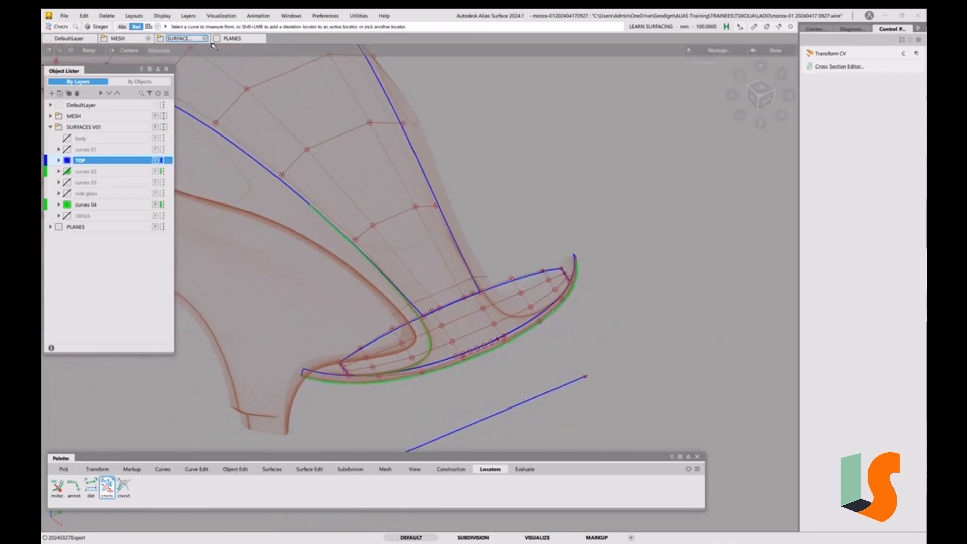
click(162, 17)
click(173, 30)
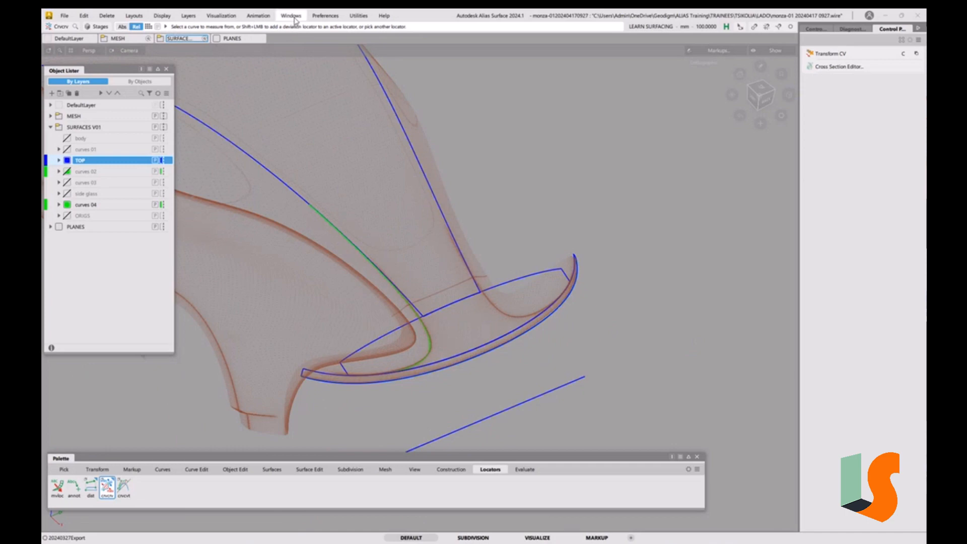
Sketch markup strokes outlining hood panel divisions and cross marks over the centre hood area
click(132, 469)
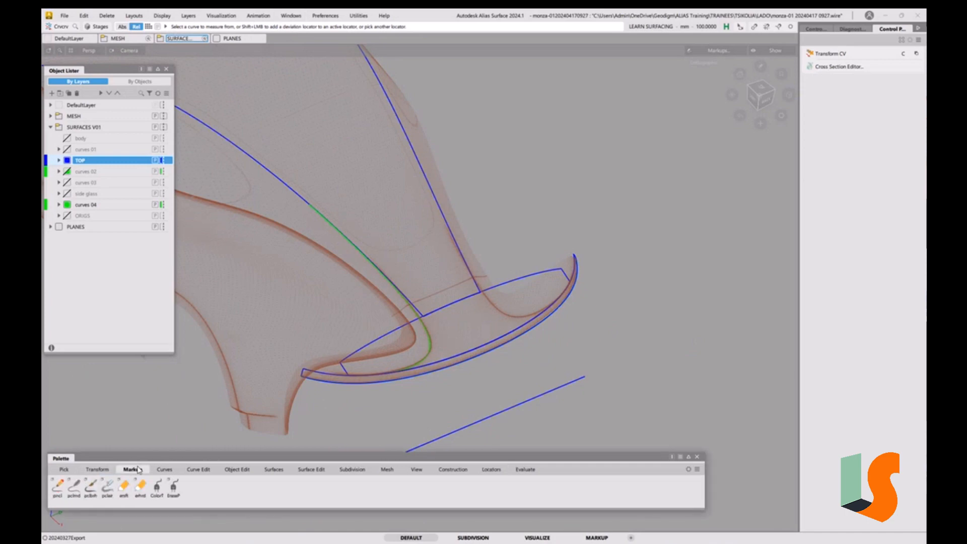
click(75, 490)
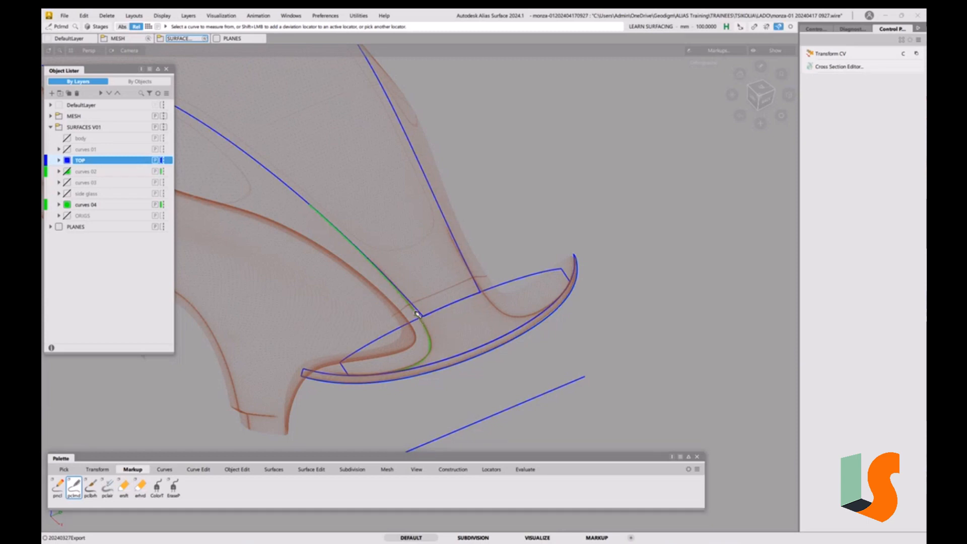
click(383, 268)
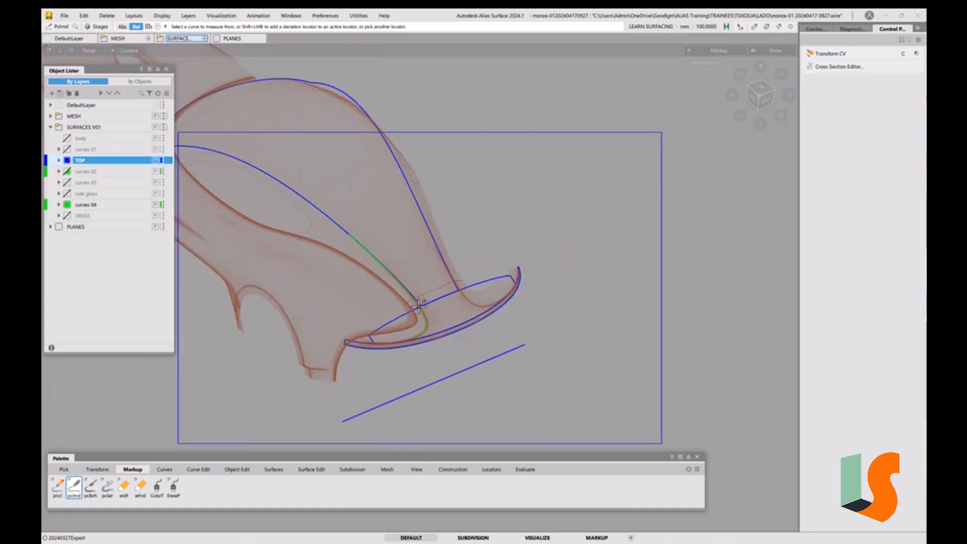
mouse_move(419, 306)
mouse_down()
mouse_move(351, 235)
mouse_move(388, 241)
mouse_move(433, 299)
mouse_move(423, 306)
mouse_up()
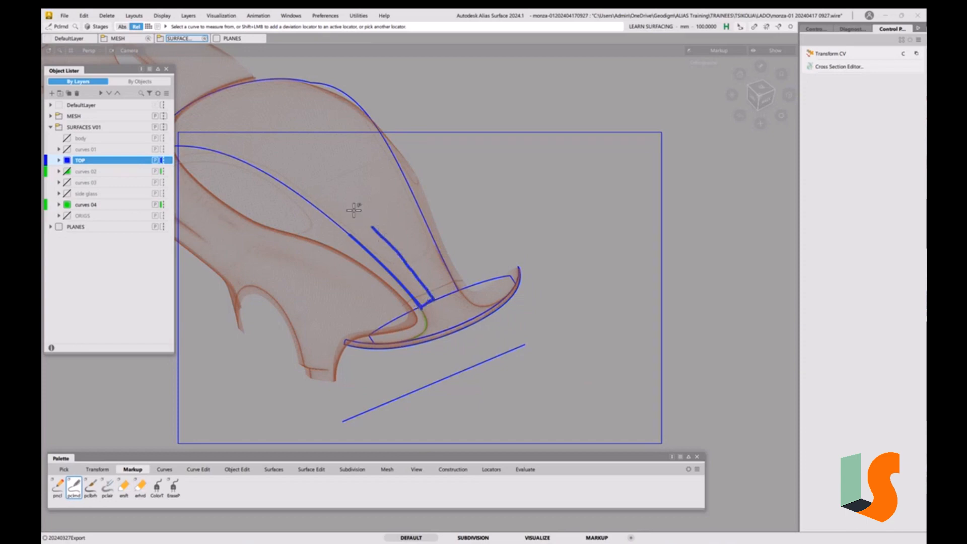
drag(374, 225, 351, 234)
mouse_move(378, 221)
mouse_down()
mouse_move(420, 211)
mouse_move(343, 234)
mouse_up()
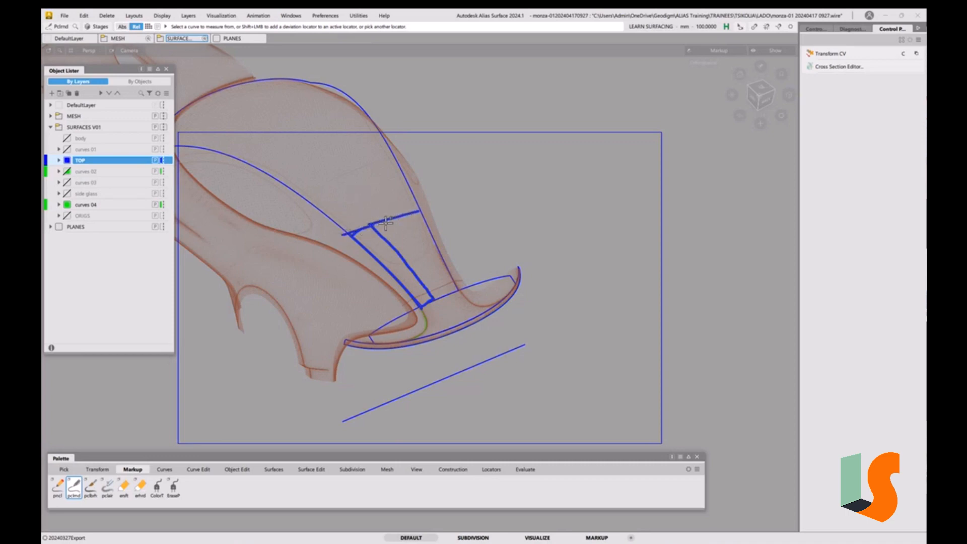
mouse_move(403, 217)
mouse_down()
mouse_move(438, 288)
mouse_move(457, 291)
mouse_up()
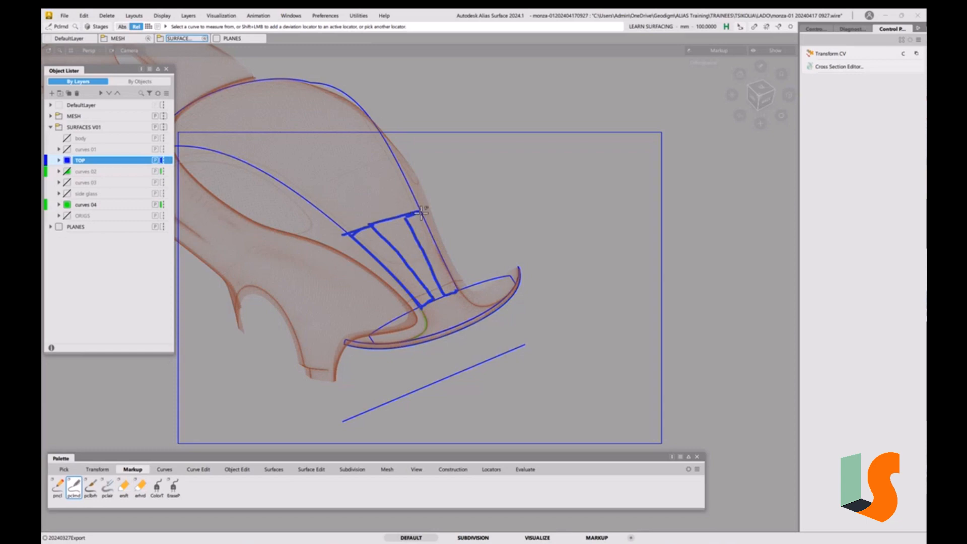
drag(429, 228, 457, 289)
mouse_move(399, 220)
mouse_down()
mouse_move(392, 234)
mouse_move(434, 297)
mouse_up()
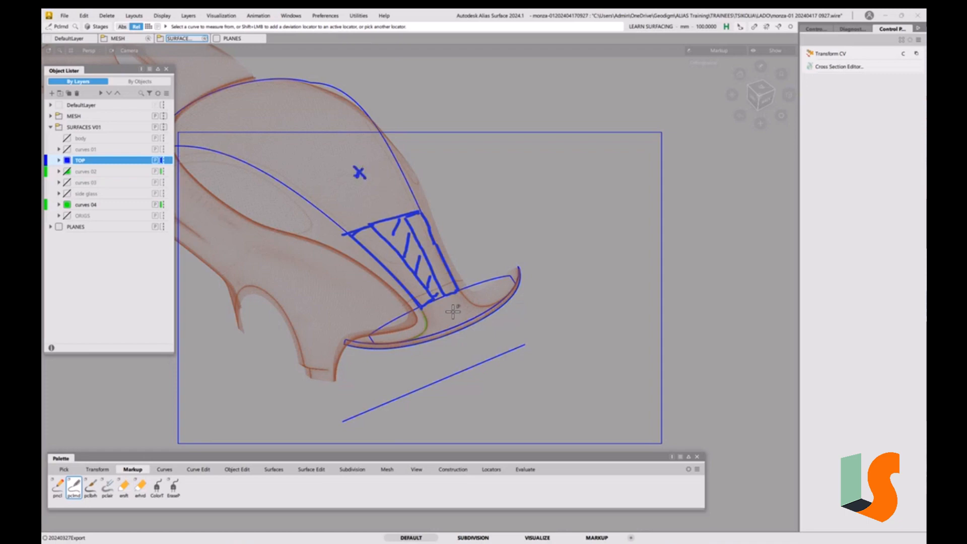
mouse_move(448, 306)
mouse_down()
mouse_move(455, 317)
mouse_move(446, 316)
mouse_up()
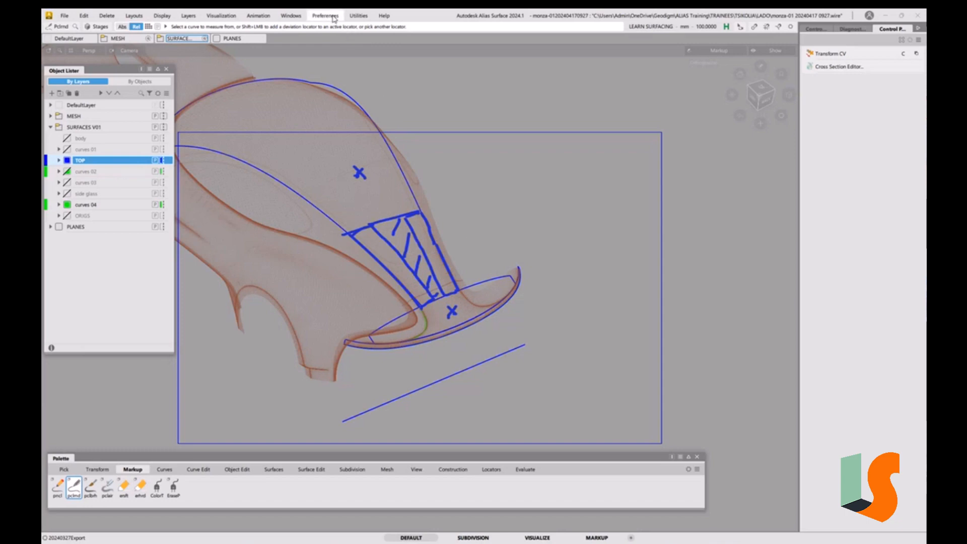
Hide the SKETCH_01 and SKETCH markup planes in the Construction Plane Editor
click(291, 15)
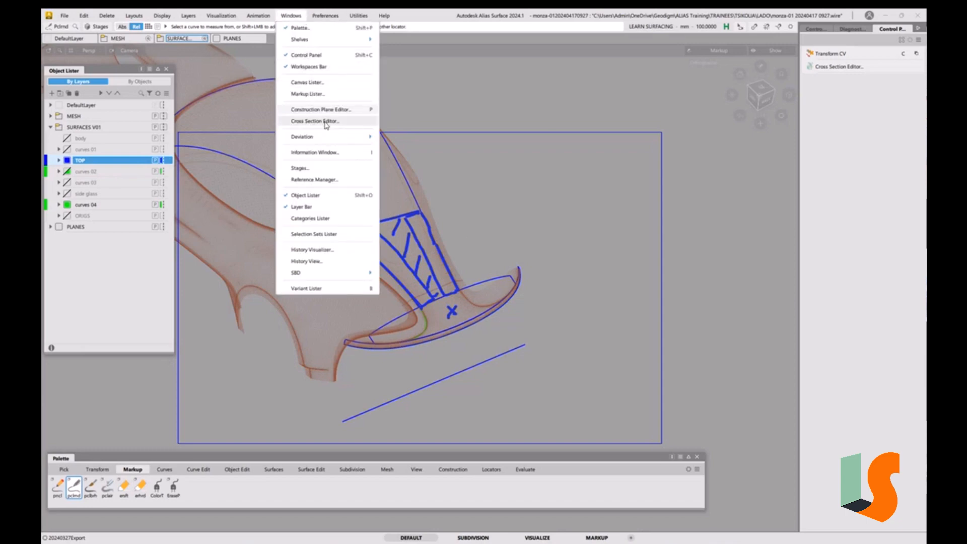
click(335, 111)
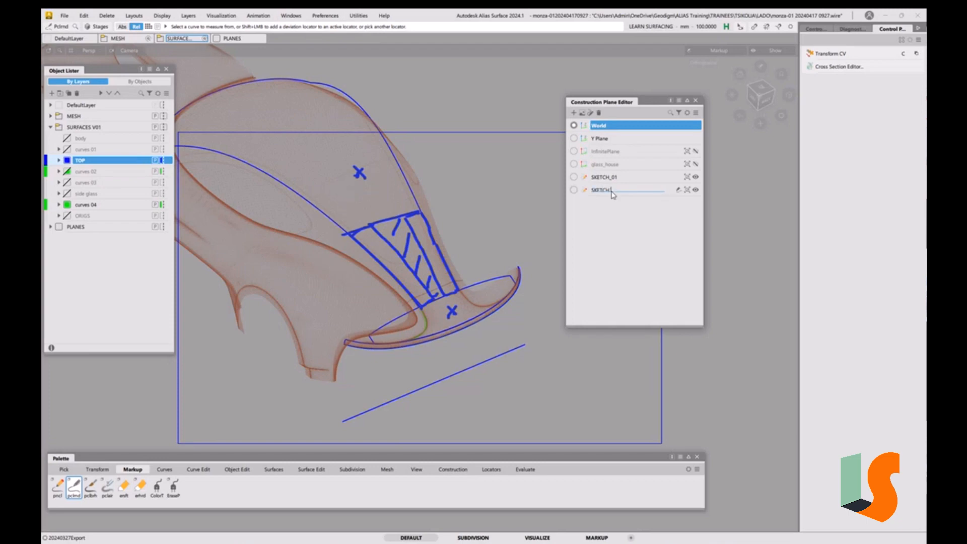
key(Return)
click(696, 178)
click(695, 190)
click(695, 100)
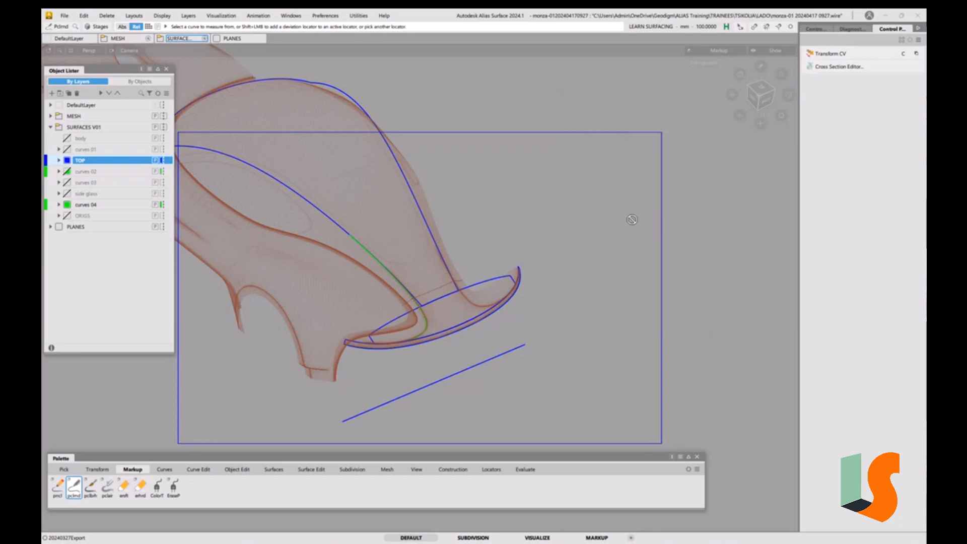
alt+shift+drag(563, 267, 473, 252)
alt+shift+right_drag(453, 262, 480, 268)
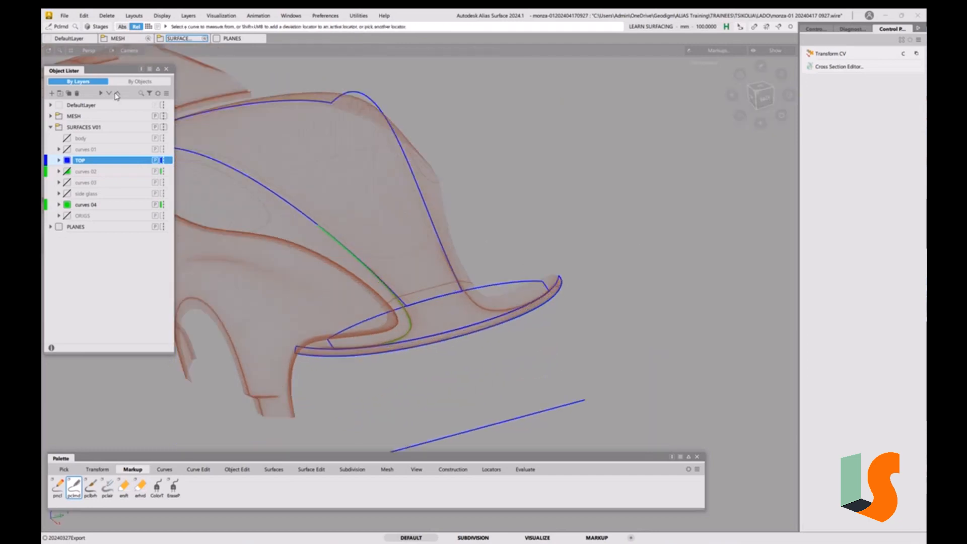
click(64, 17)
click(78, 110)
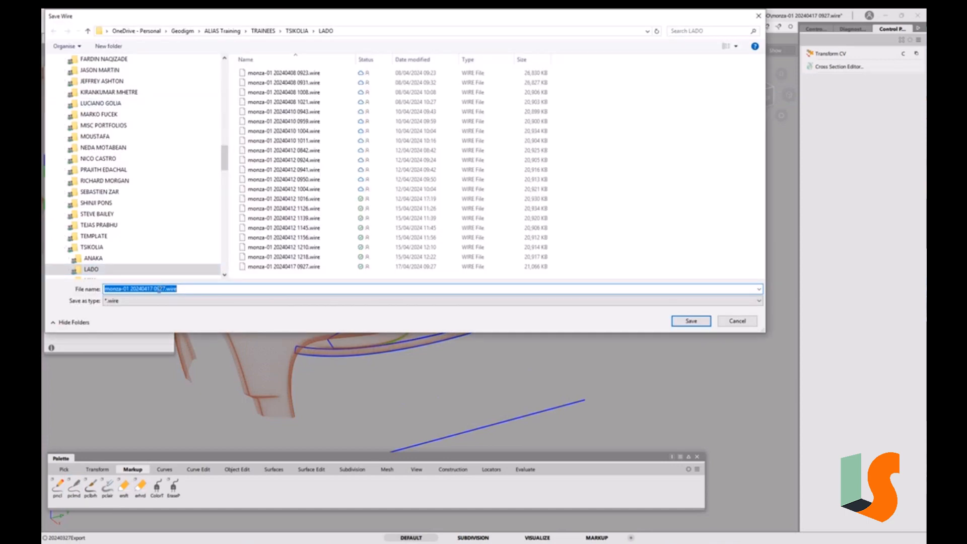
drag(160, 290, 238, 289)
text(43)
key(Return)
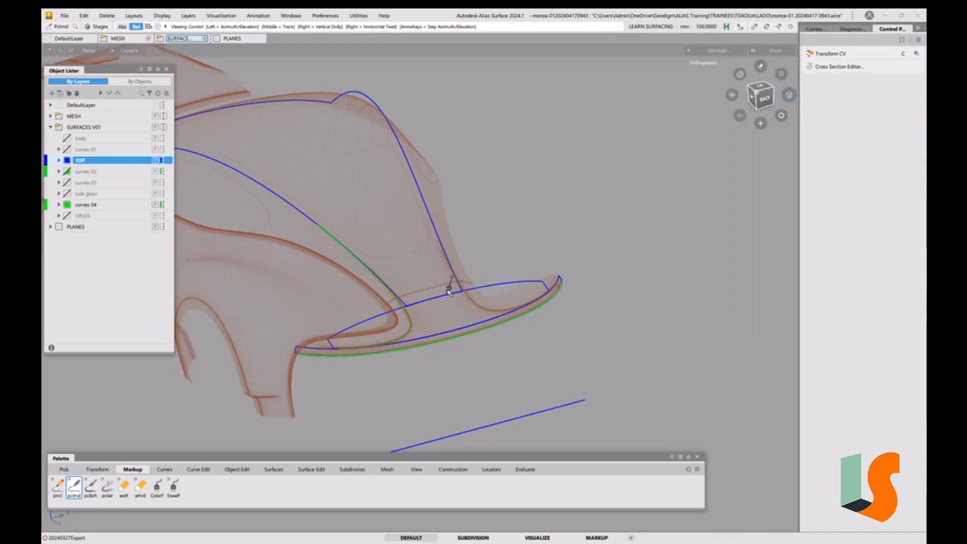
Switch to the back view and move the horizontal curve up to where the green edge curve begins
mouse_move(449, 287)
alt+shift+right_down()
mouse_move(417, 280)
mouse_move(453, 301)
mouse_move(454, 292)
alt+shift+right_up()
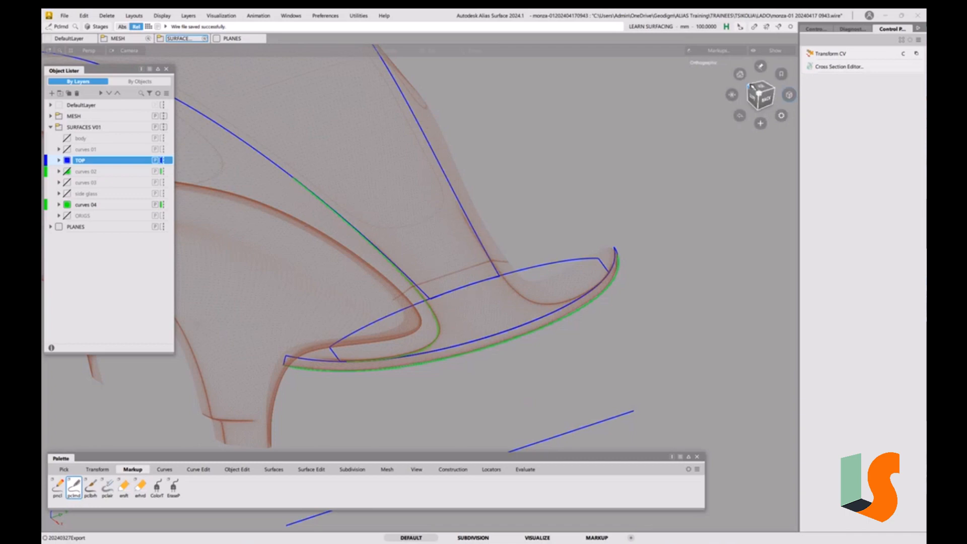
click(755, 89)
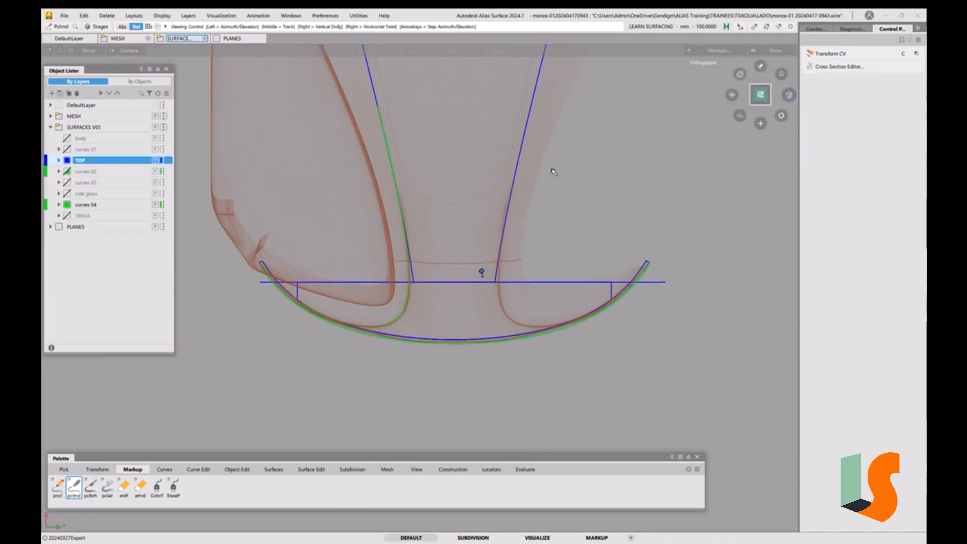
alt+shift+middle_drag(553, 171, 557, 224)
ctrl+shift+drag(533, 288, 553, 303)
click(557, 335)
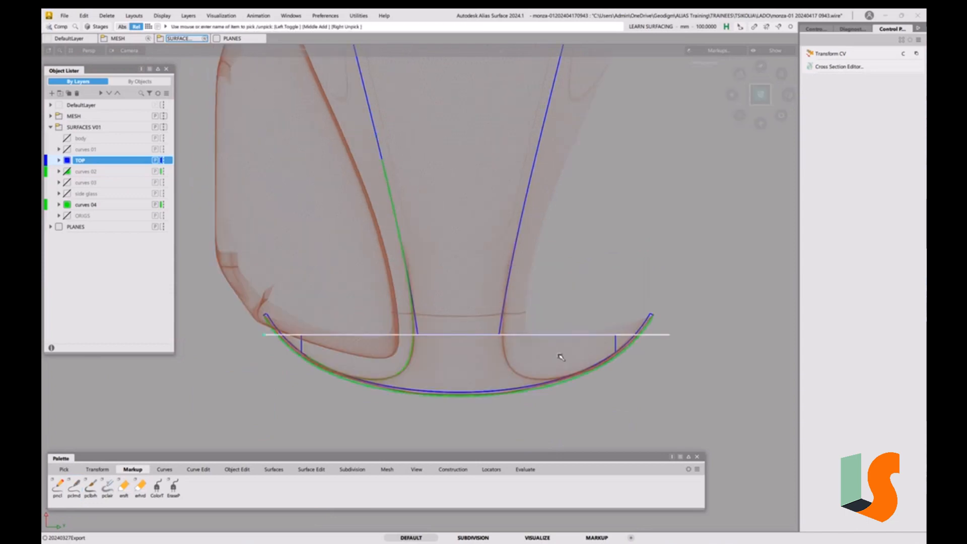
ctrl+shift+middle_drag(621, 378, 620, 355)
right_drag(671, 361, 670, 249)
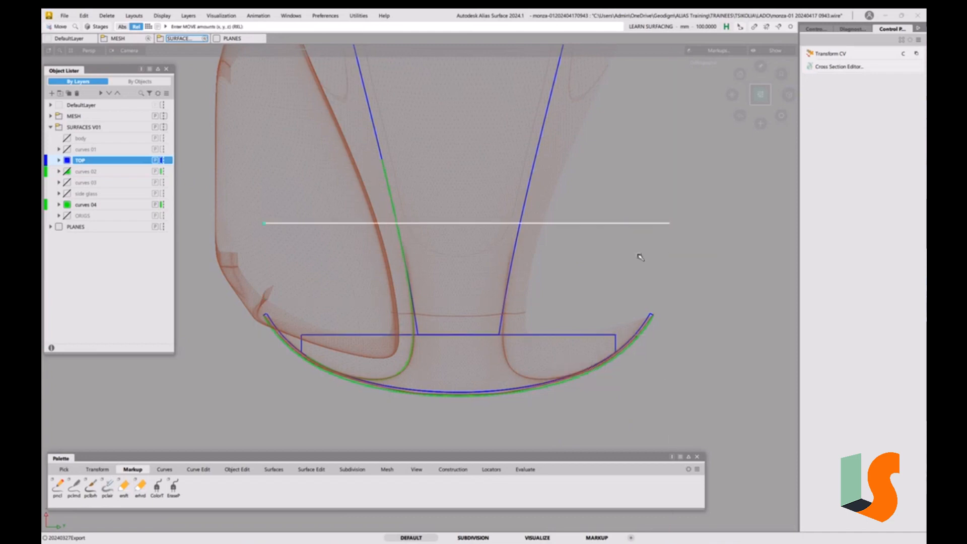
ctrl+shift+middle_drag(633, 256, 655, 247)
click(378, 223)
ctrl+shift+middle_drag(593, 294, 595, 273)
ctrl+alt+drag(410, 363, 384, 124)
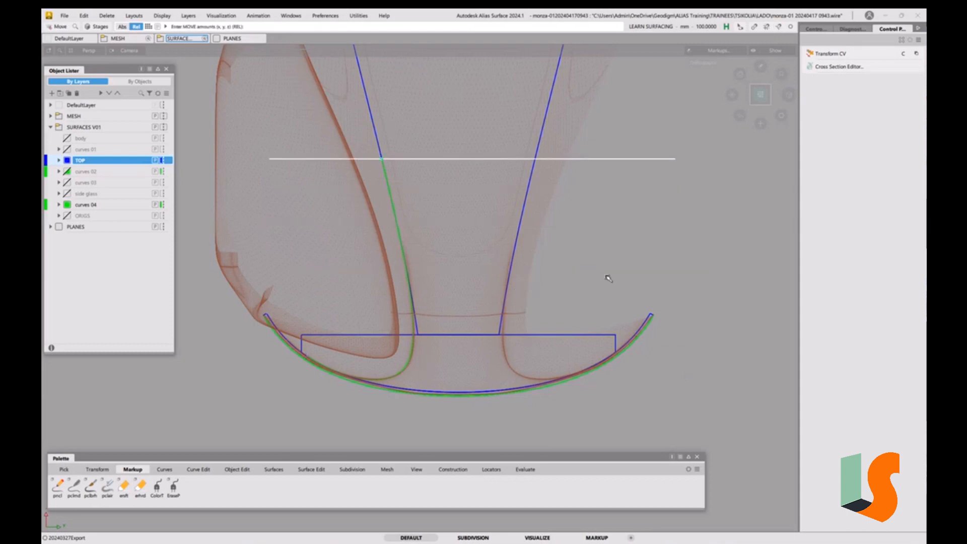
Fine-tune the horizontal curve's height at the top of the green edge curve
alt+shift+right_drag(593, 216, 594, 227)
alt+shift+middle_drag(580, 190, 572, 287)
ctrl+shift+drag(598, 339, 594, 317)
alt+shift+right_drag(593, 315, 592, 331)
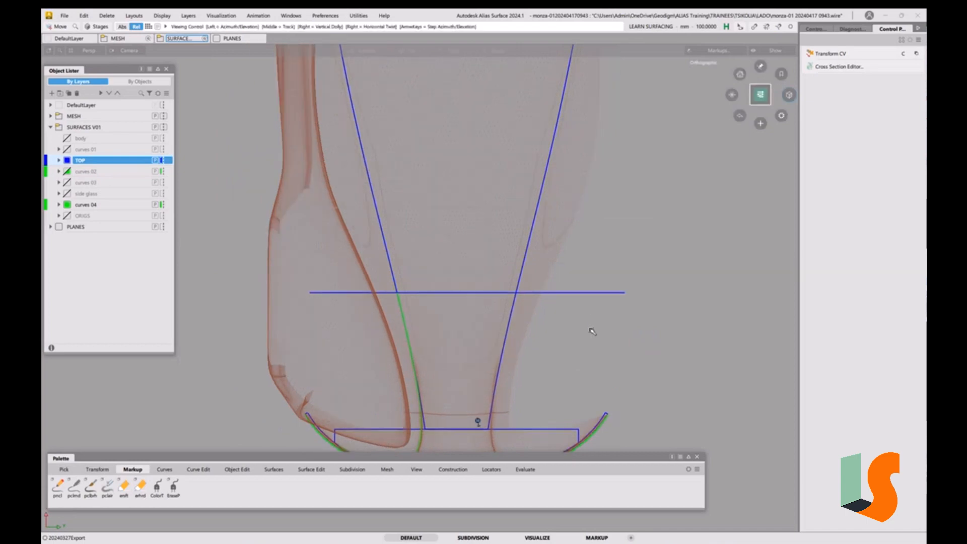
alt+shift+middle_drag(593, 332, 577, 291)
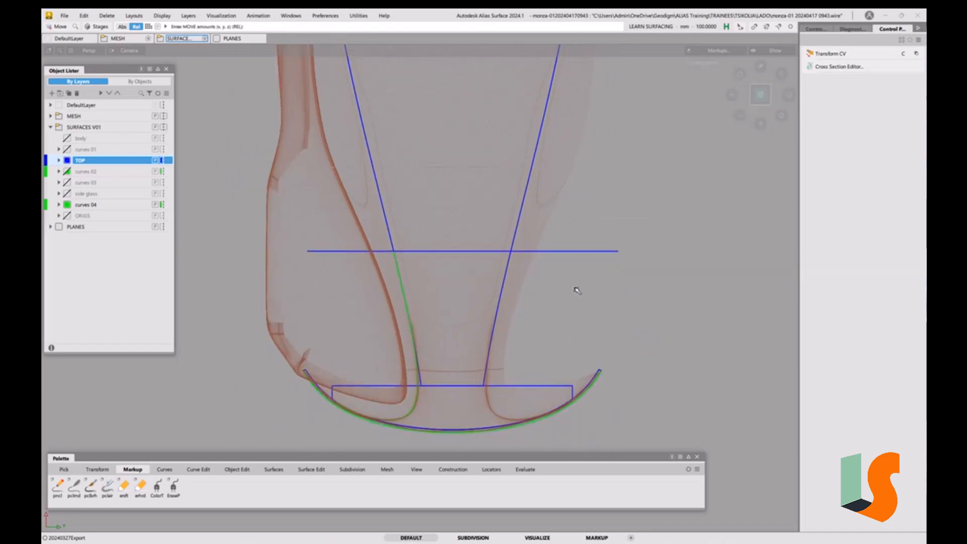
click(67, 216)
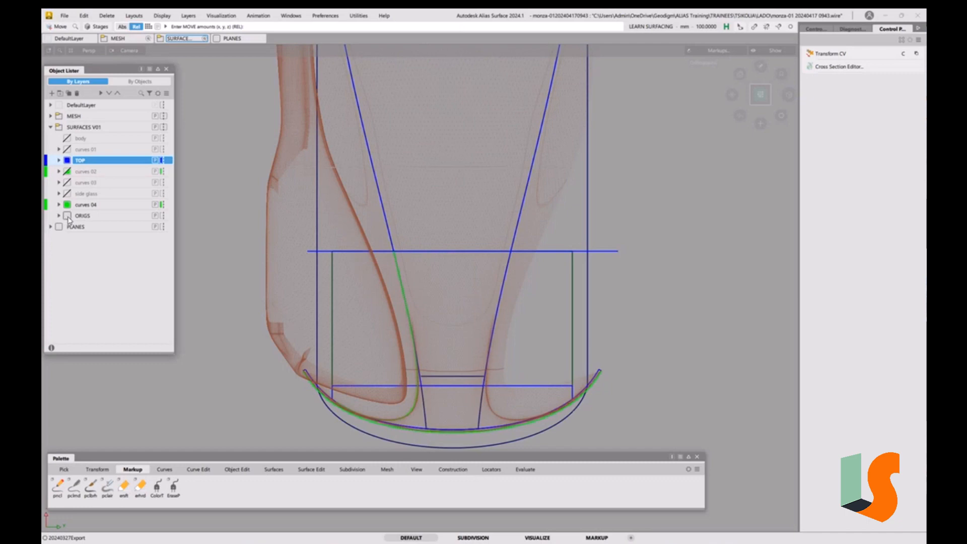
click(67, 216)
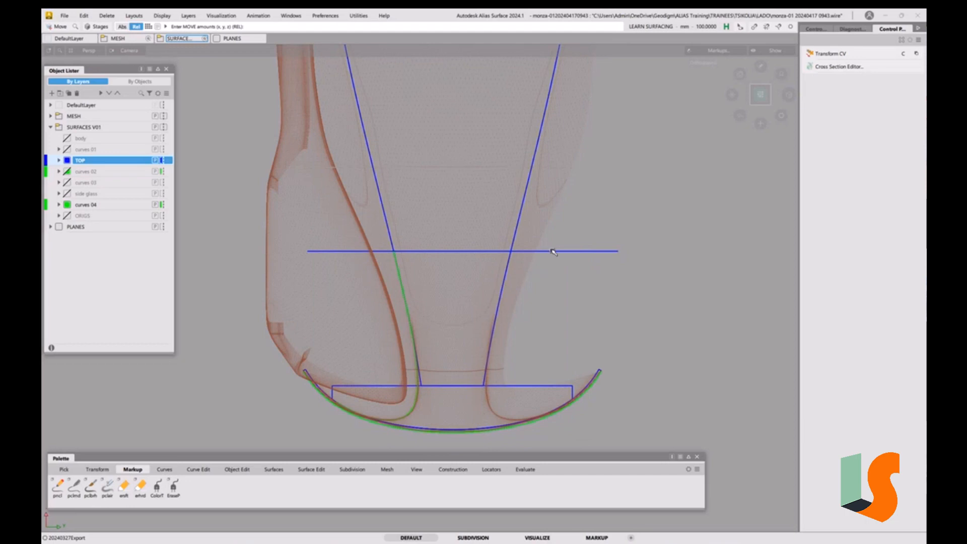
alt+shift+right_drag(553, 252, 529, 280)
alt+shift+middle_drag(529, 280, 529, 327)
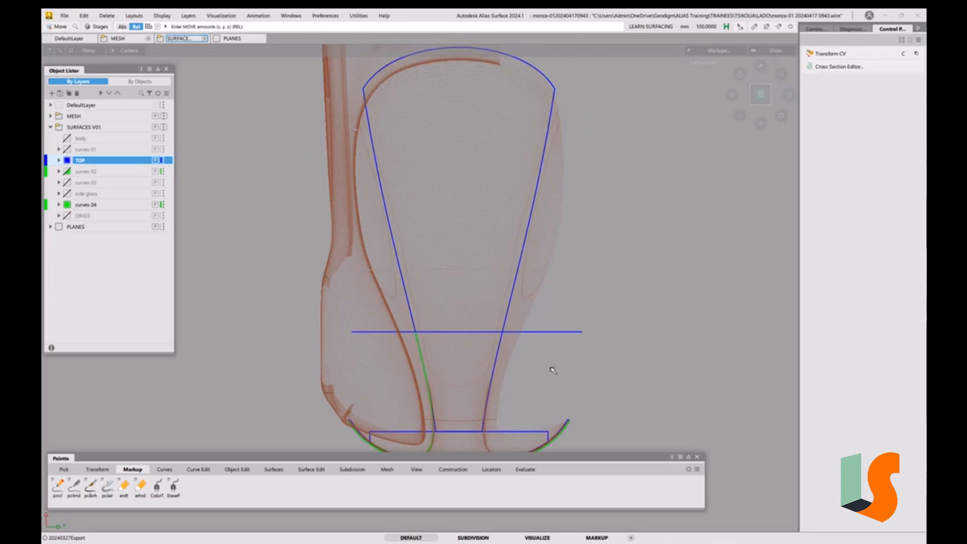
Select the centre surface and turn on its CV/Hull display to show its control points
alt+shift+middle_drag(551, 368, 550, 338)
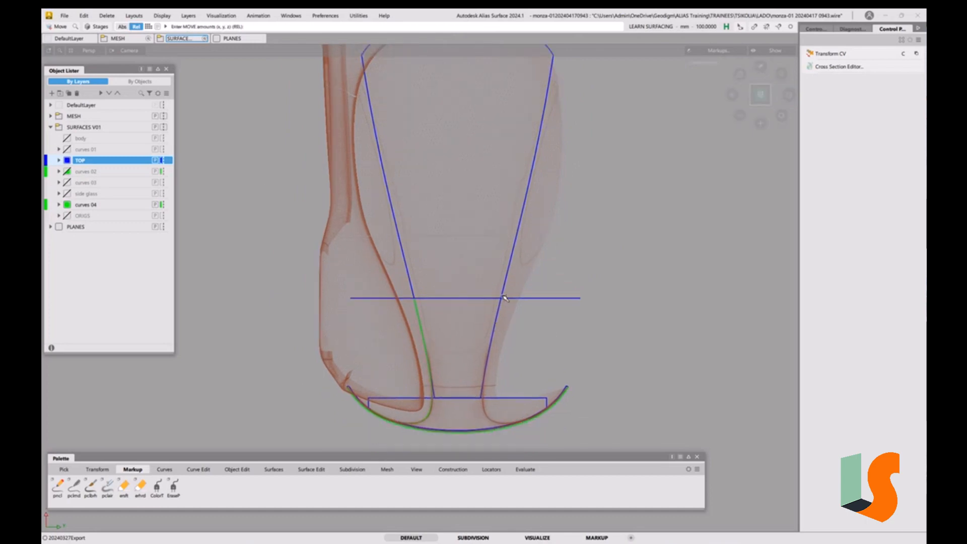
ctrl+shift+drag(494, 307, 490, 262)
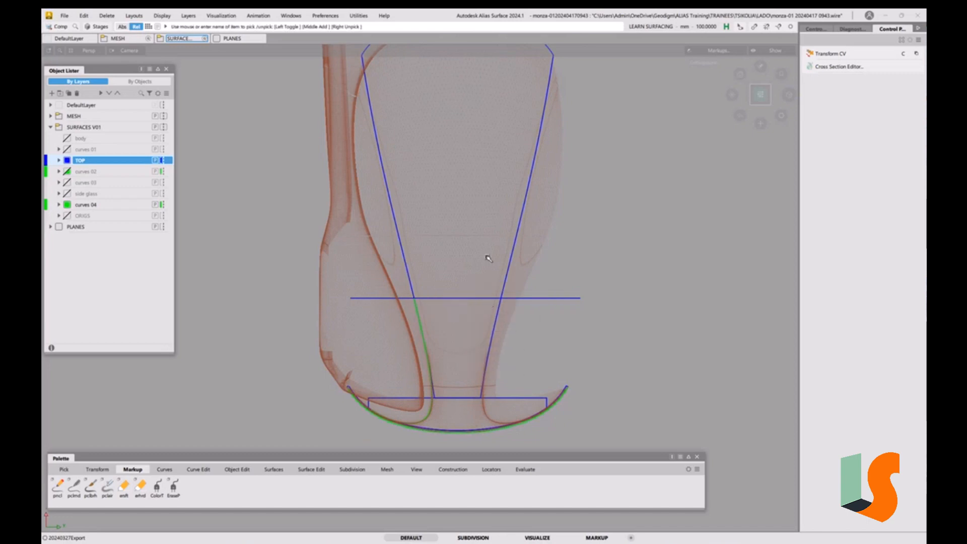
click(514, 245)
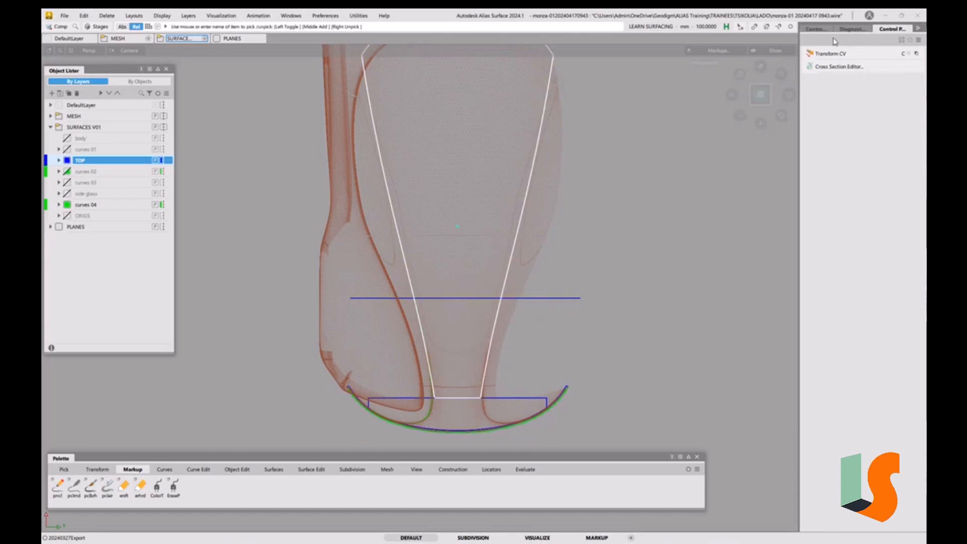
click(817, 29)
click(830, 146)
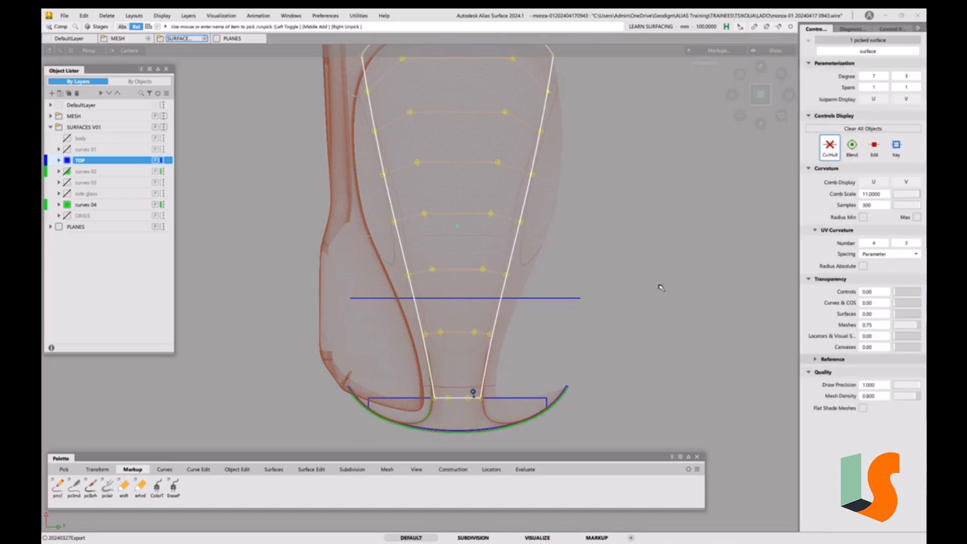
click(459, 318)
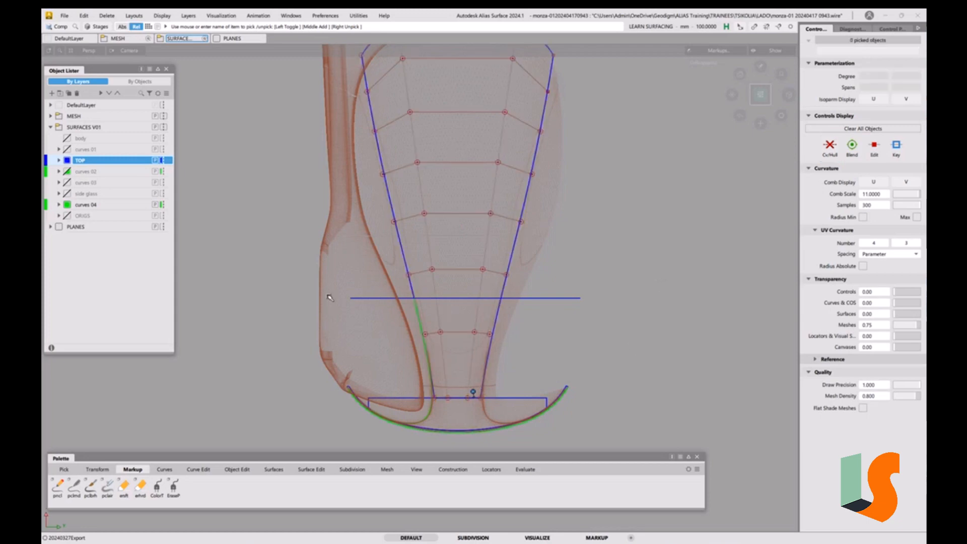
alt+shift+drag(624, 282, 554, 306)
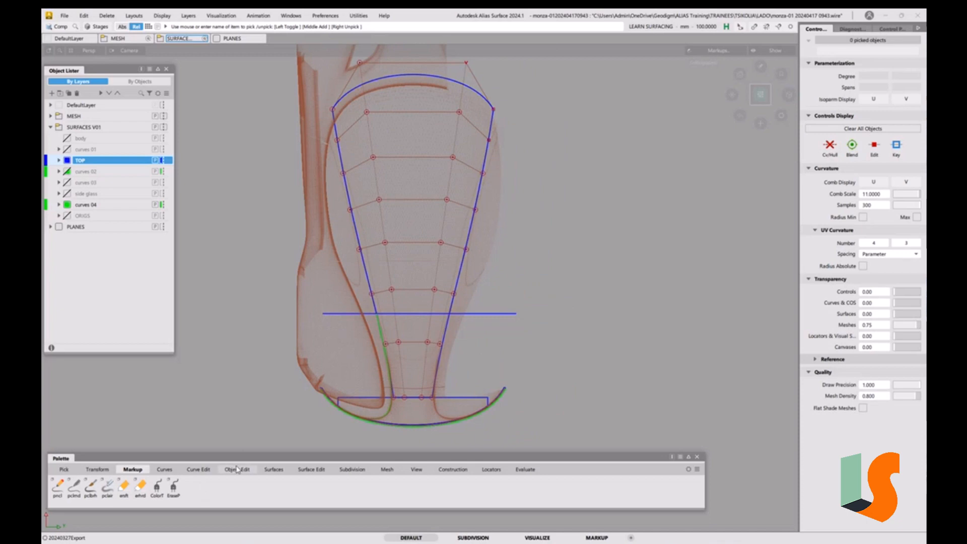
Trim-convert the centre surface along the horizontal curve, keeping the regions above and below it
click(310, 470)
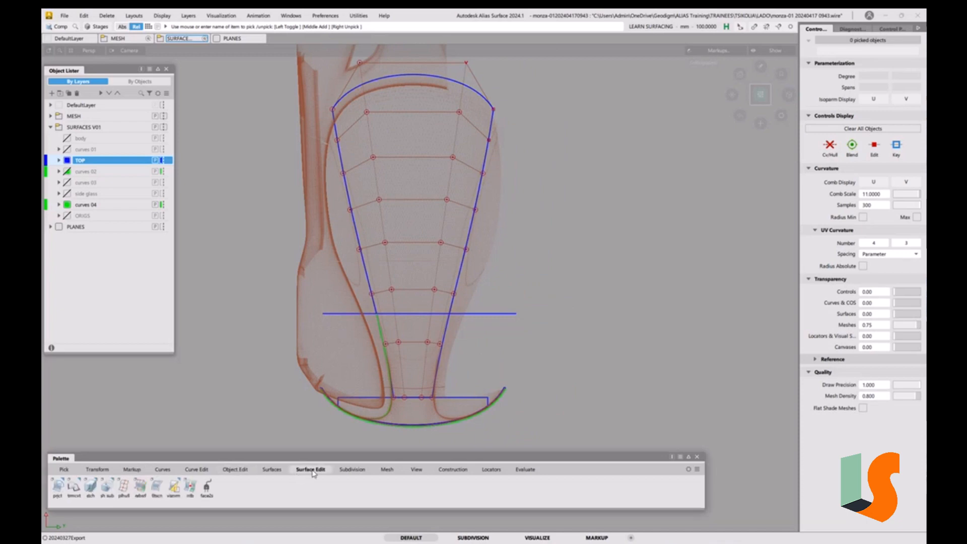
double_click(74, 486)
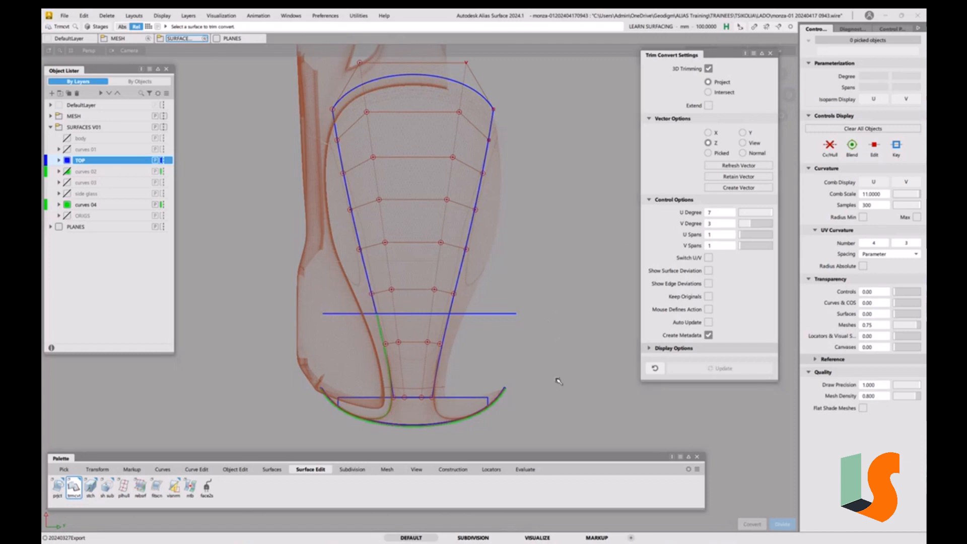
click(465, 258)
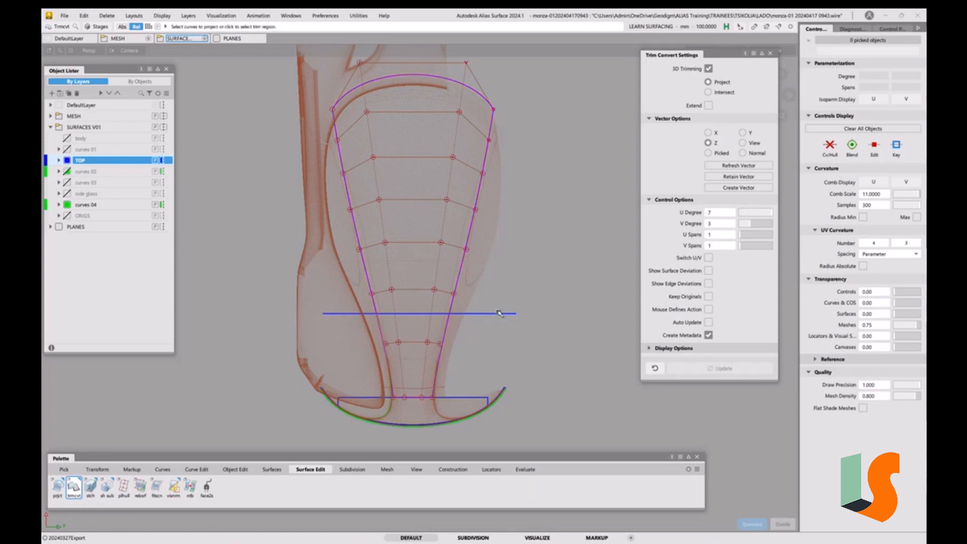
click(487, 314)
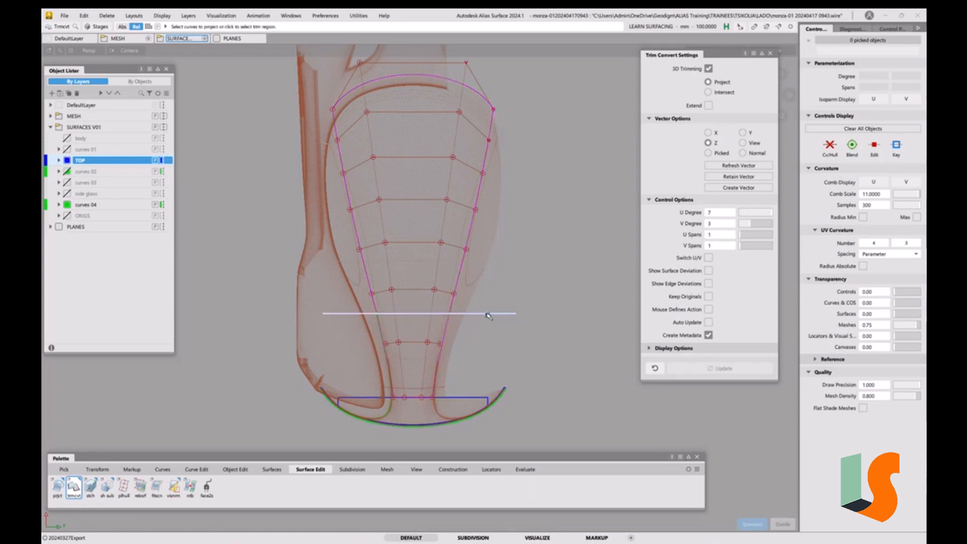
click(416, 270)
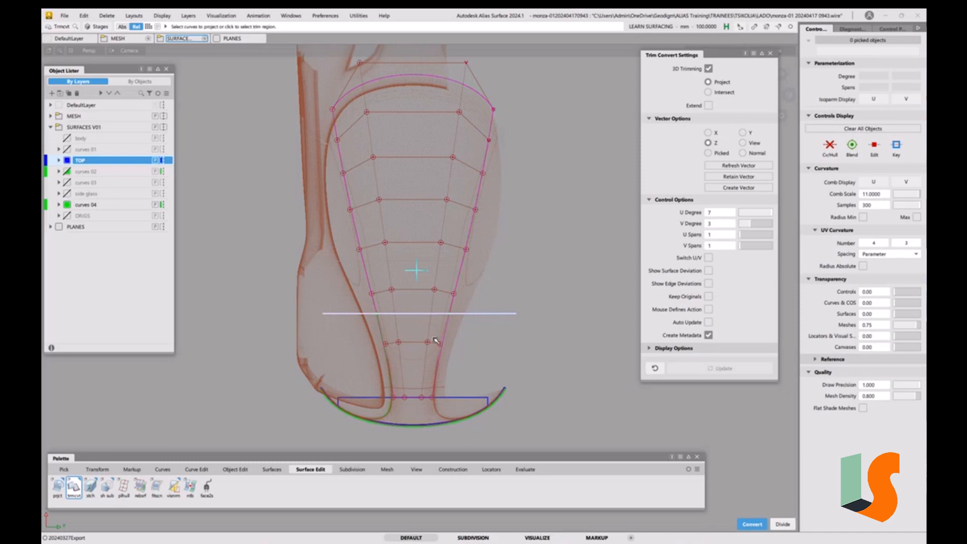
click(421, 344)
click(781, 524)
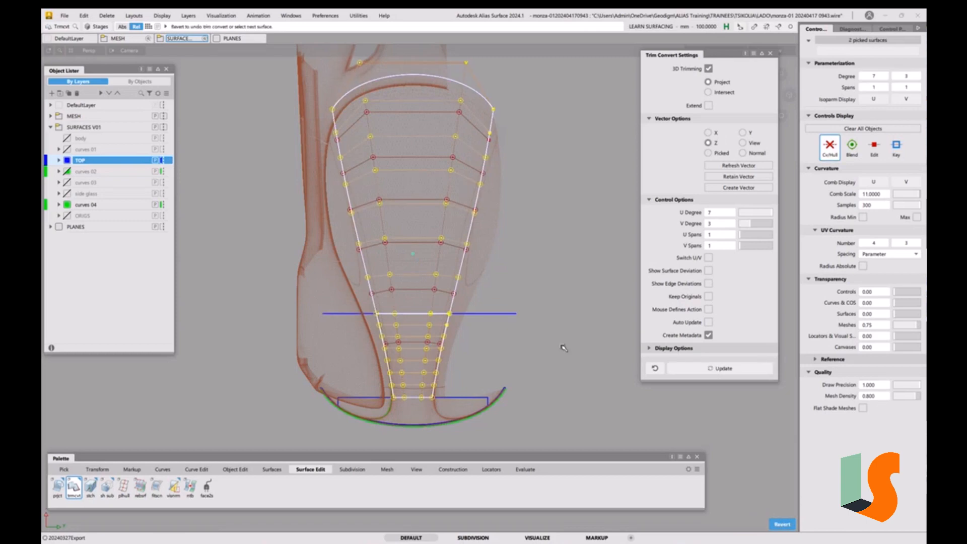
Turn on surface deviation, inspect the deviation along the cut, then revert the trim convert and close its settings
click(709, 271)
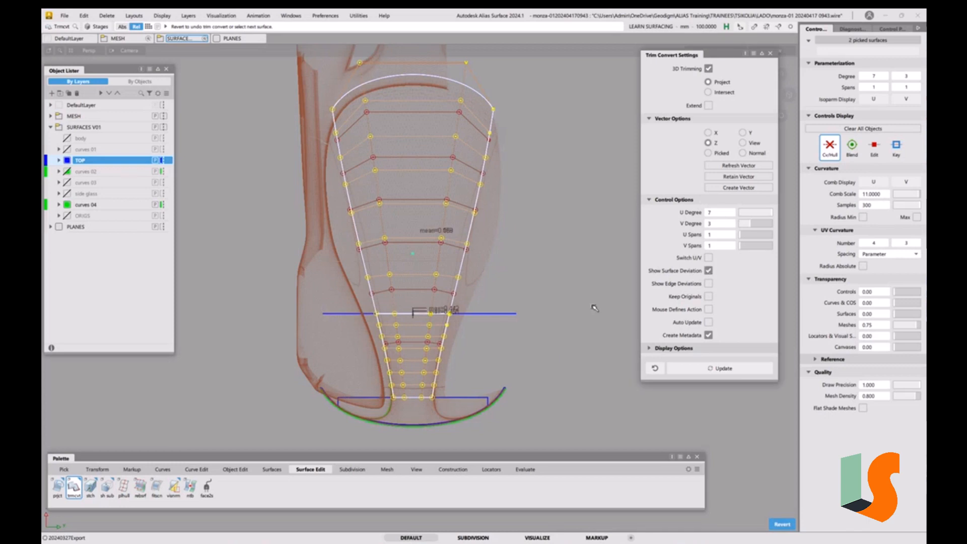
mouse_move(473, 305)
alt+shift+right_down()
mouse_move(492, 296)
mouse_move(494, 225)
mouse_move(494, 237)
alt+shift+right_up()
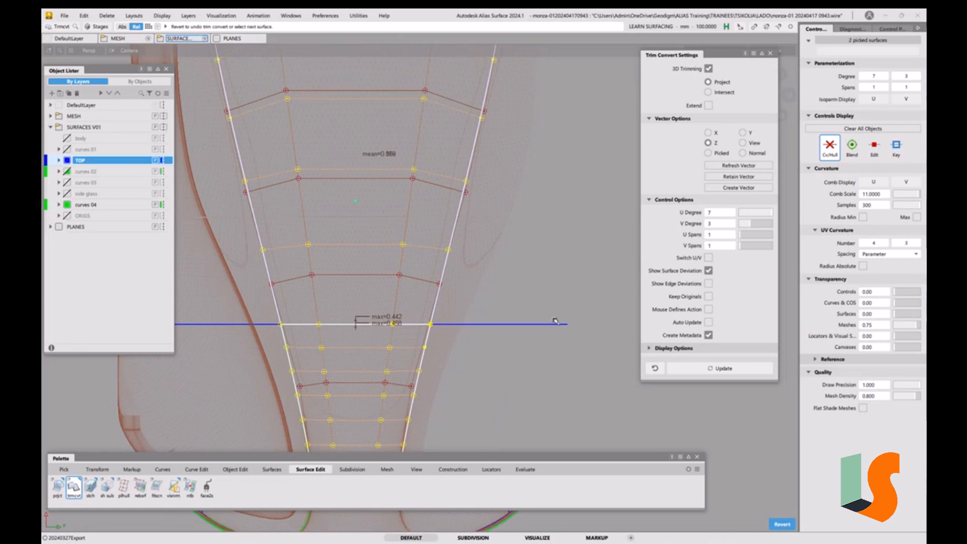
mouse_move(563, 287)
alt+shift+right_down()
mouse_move(564, 332)
mouse_move(565, 316)
mouse_move(571, 323)
mouse_move(555, 295)
mouse_move(556, 256)
alt+shift+right_up()
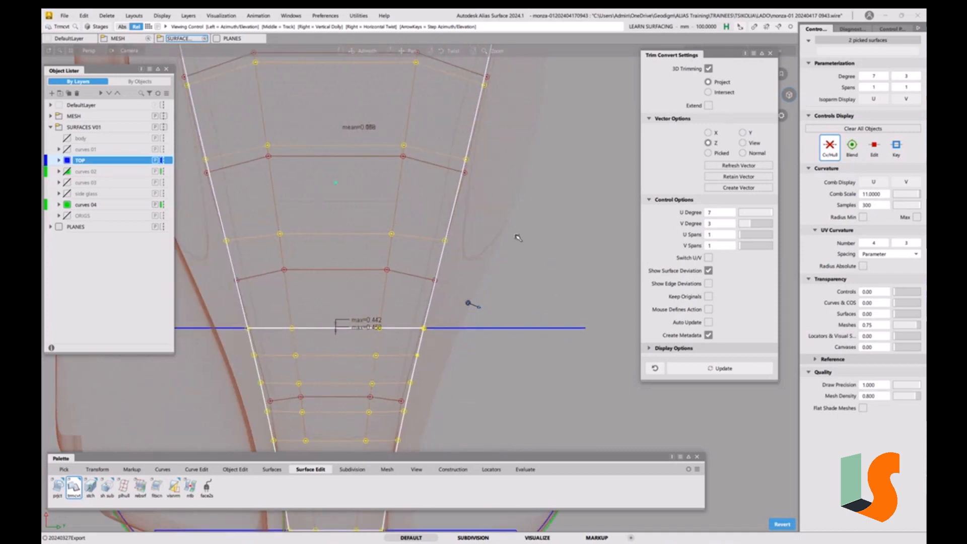
alt+shift+right_drag(525, 228, 525, 297)
alt+shift+middle_drag(525, 298, 512, 324)
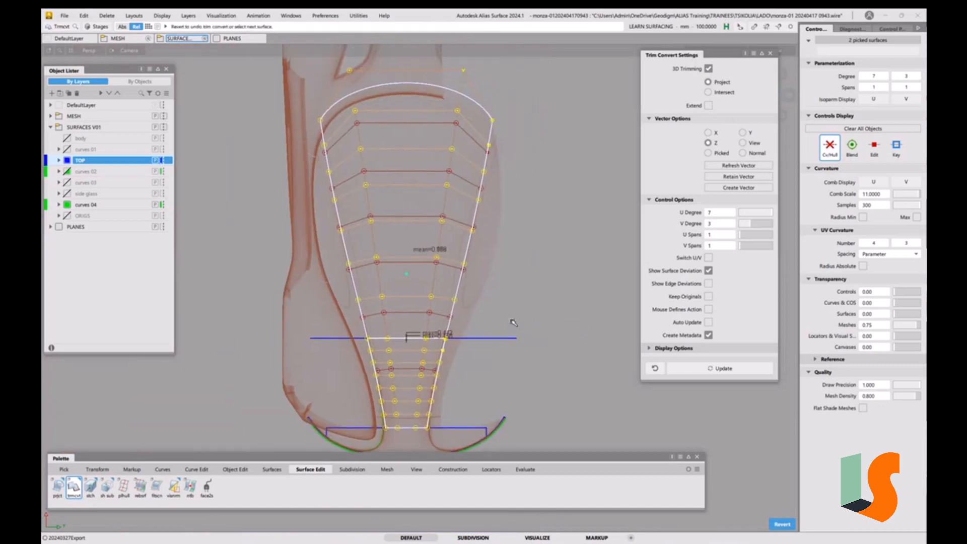
click(782, 525)
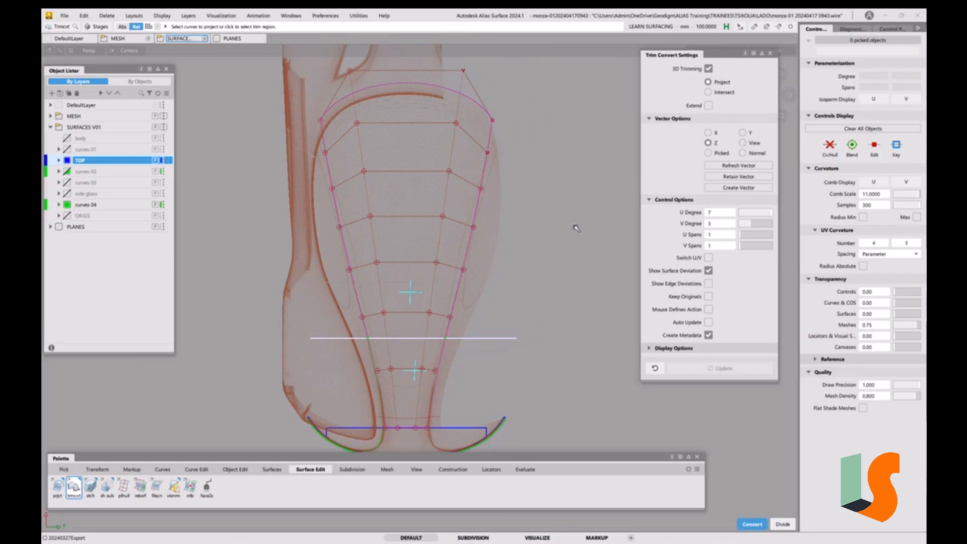
click(770, 53)
click(573, 404)
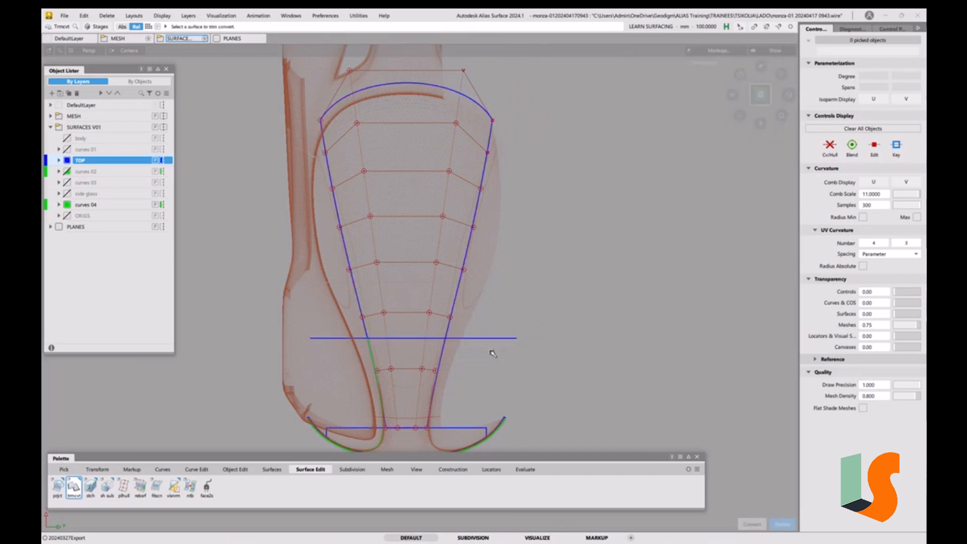
Delete the horizontal curve crossing the centre surface
ctrl+shift+click(493, 354)
click(496, 338)
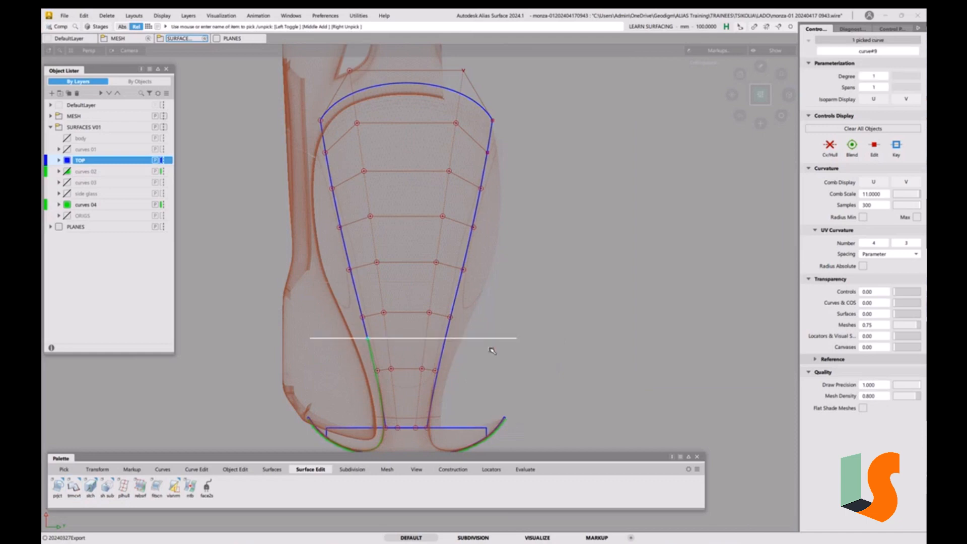
key(Delete)
click(460, 313)
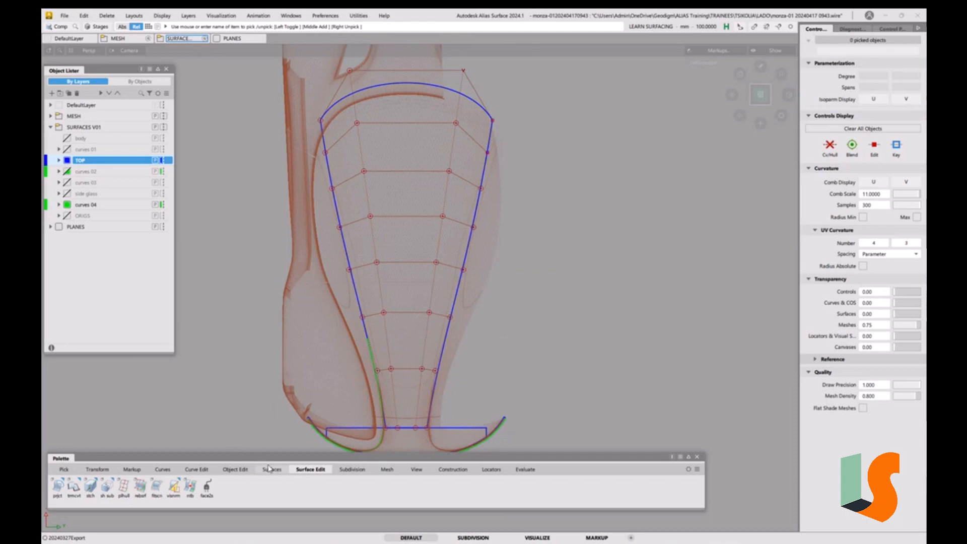
Detach the centre surface at an isoparm level with the top of the green edge curve, keeping originals
click(235, 471)
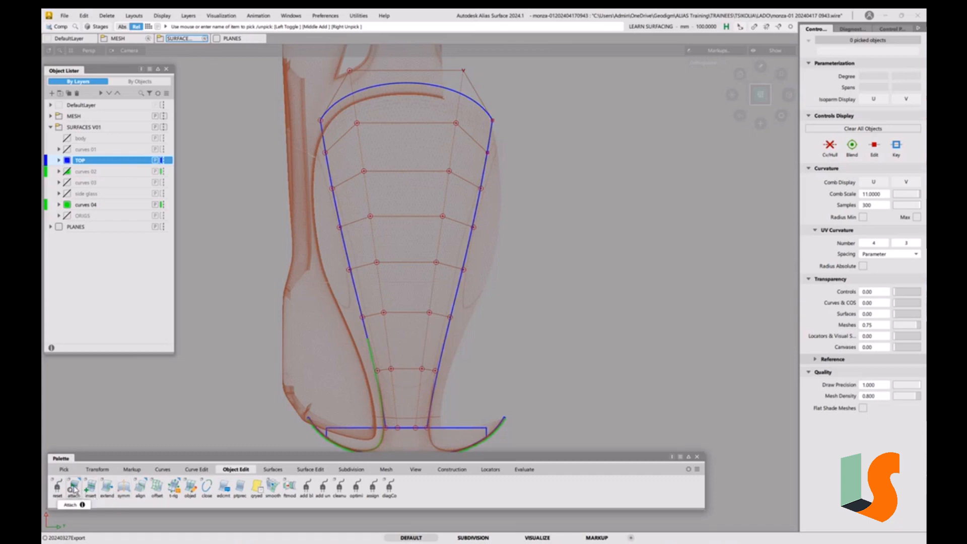
ctrl+shift+drag(359, 316, 345, 326)
click(359, 314)
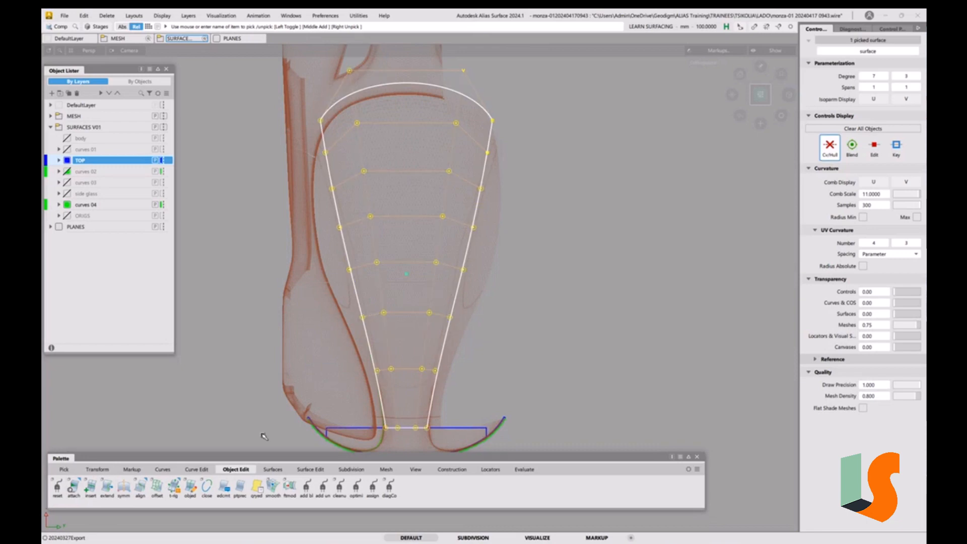
drag(74, 486, 87, 525)
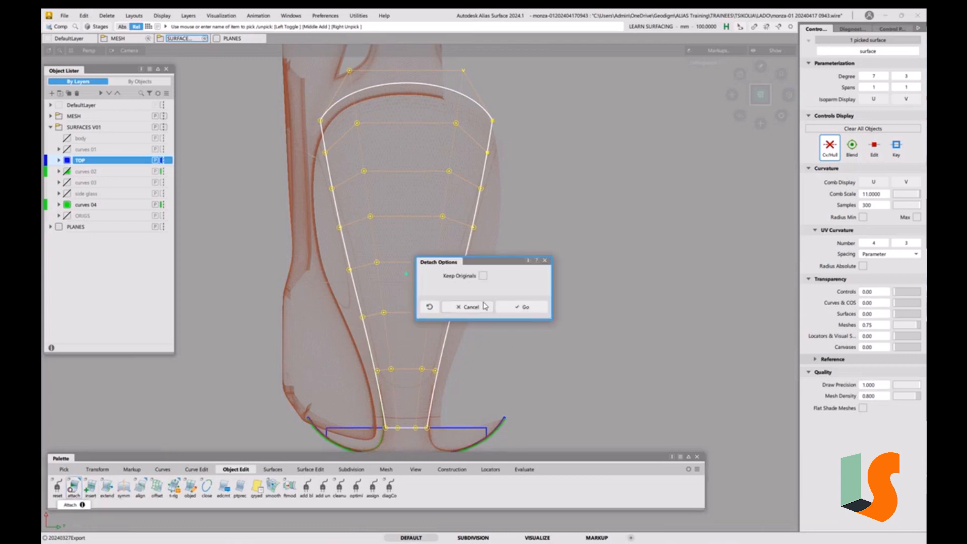
click(483, 276)
drag(484, 262, 619, 242)
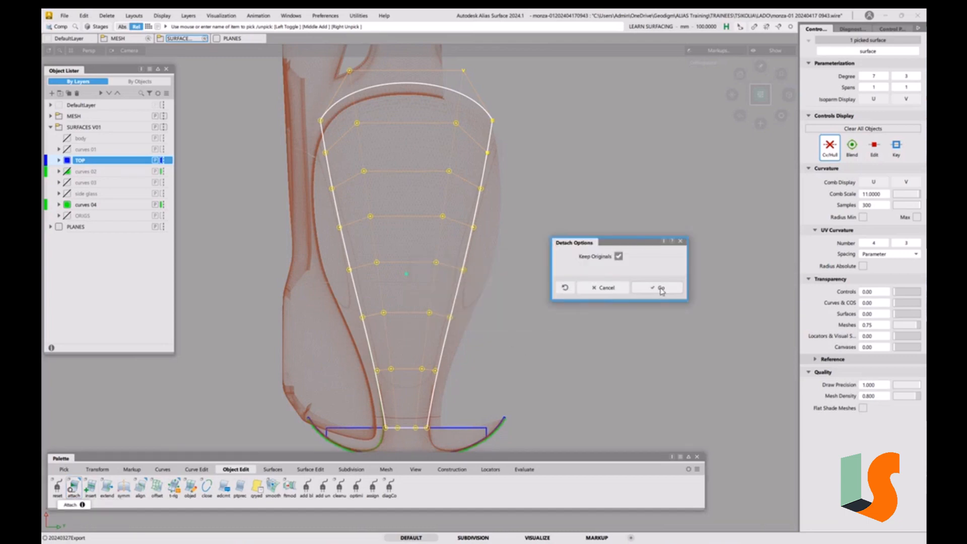
click(660, 289)
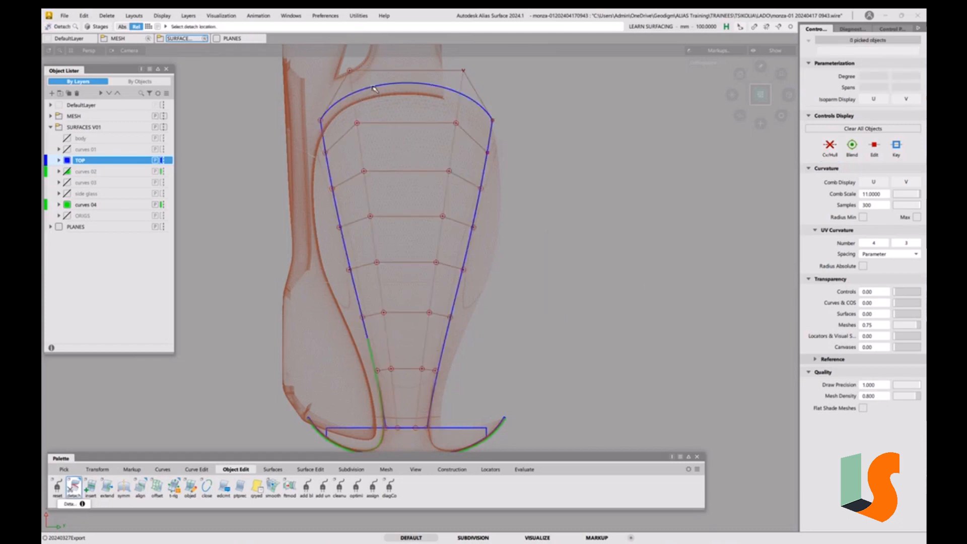
drag(374, 89, 399, 223)
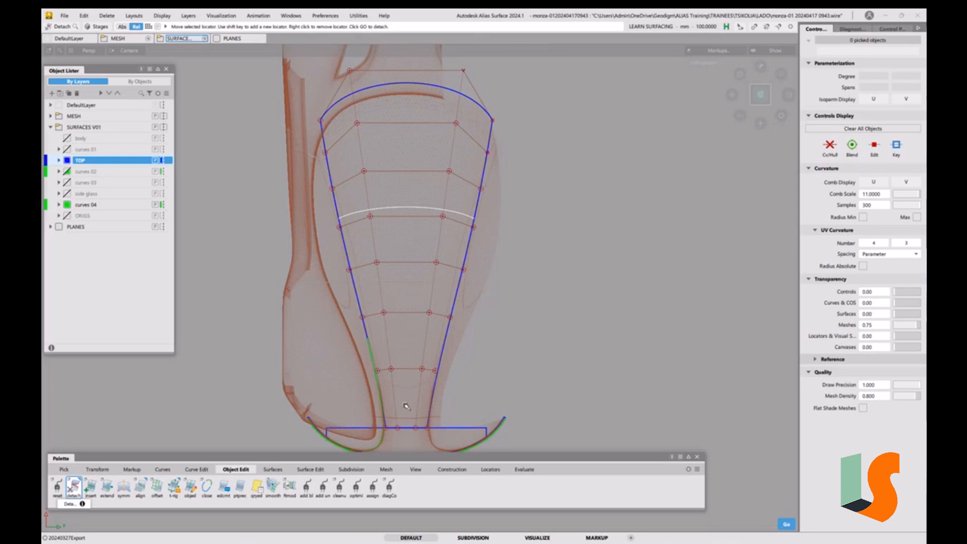
click(380, 448)
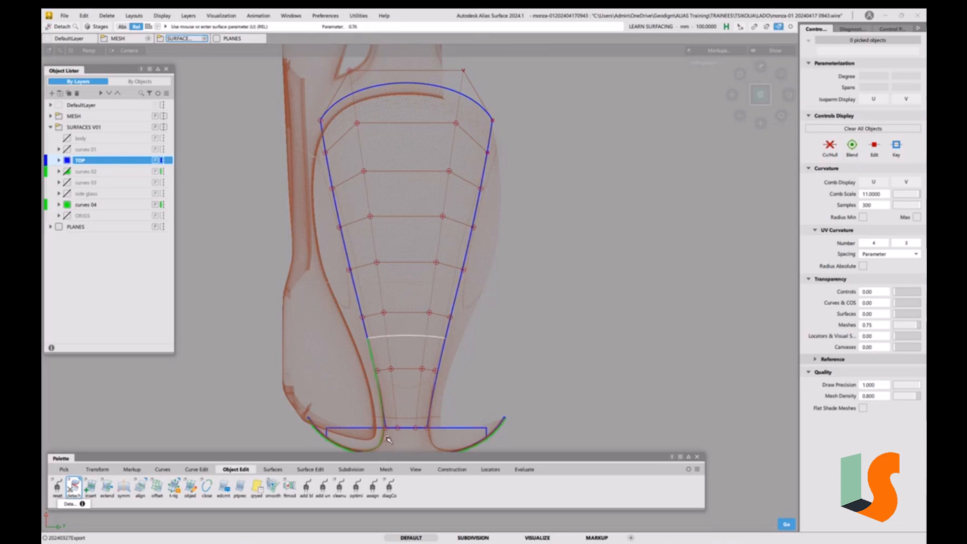
click(373, 339)
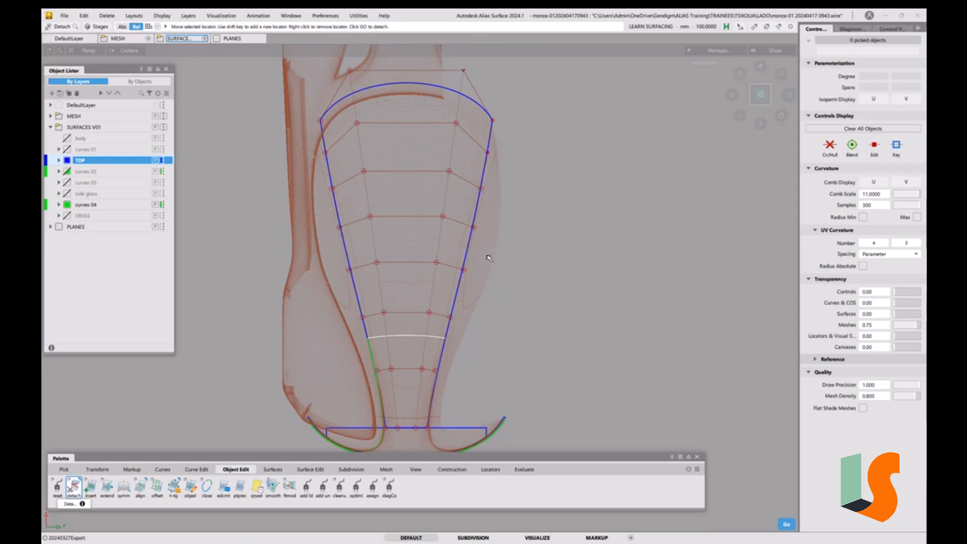
key(space)
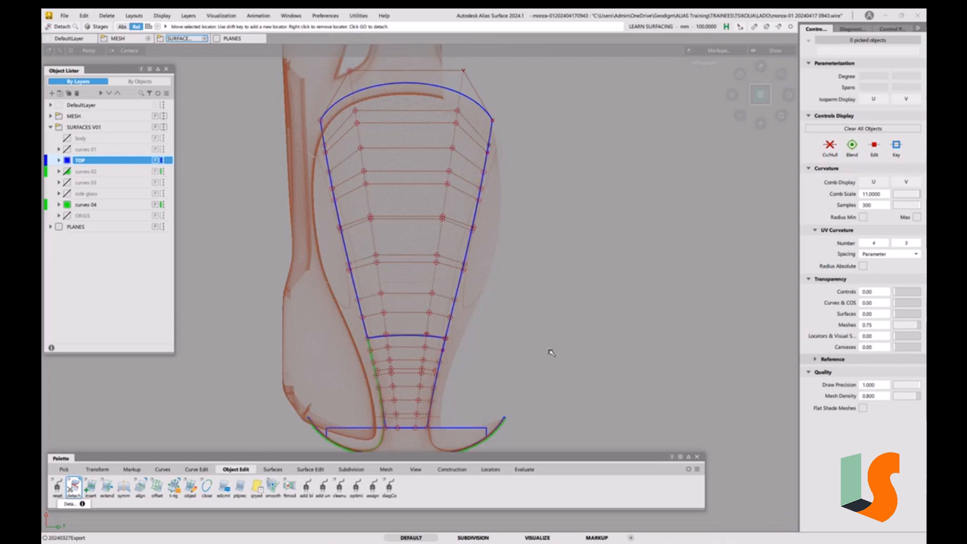
Measure surface-to-surface deviation between the detached upper and lower centre surfaces, then delete the locators
alt+shift+drag(518, 302, 527, 272)
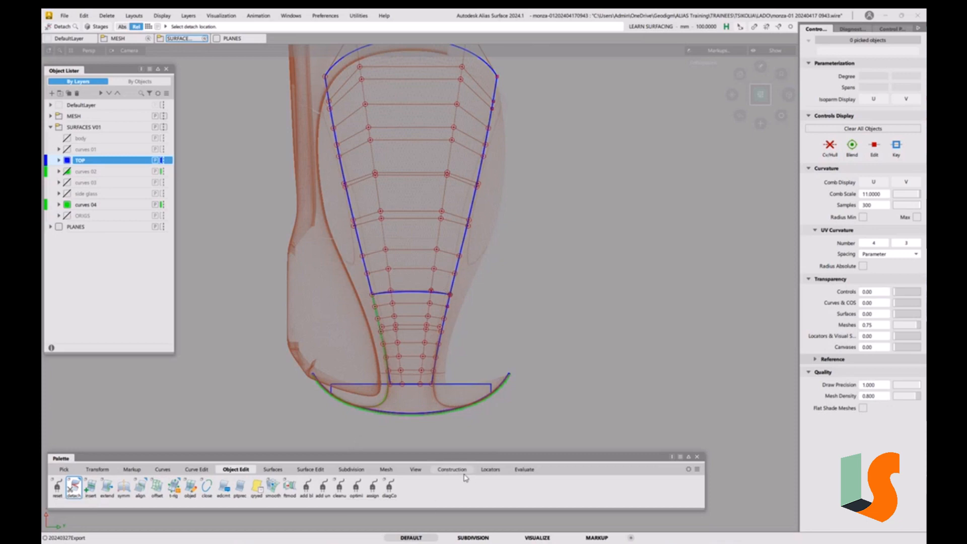
click(489, 470)
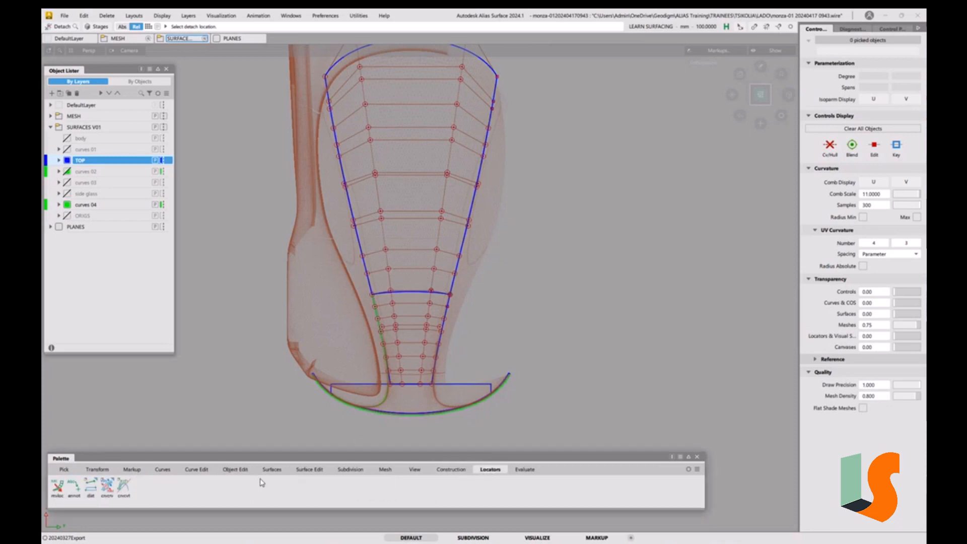
click(108, 494)
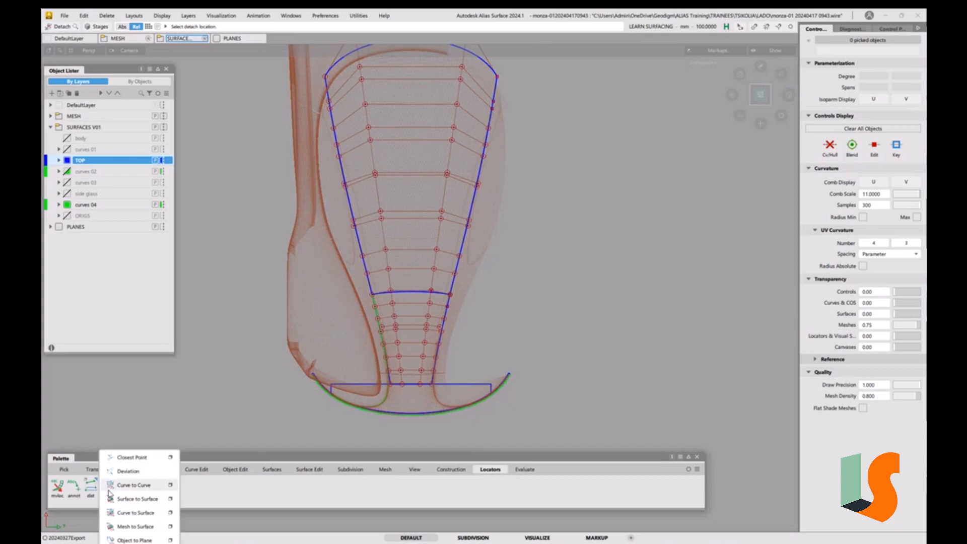
click(125, 499)
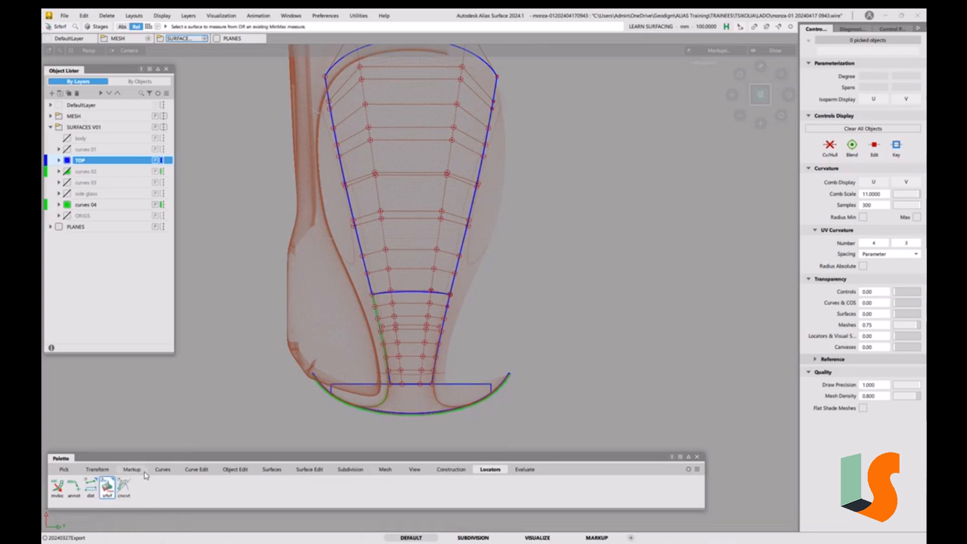
click(457, 272)
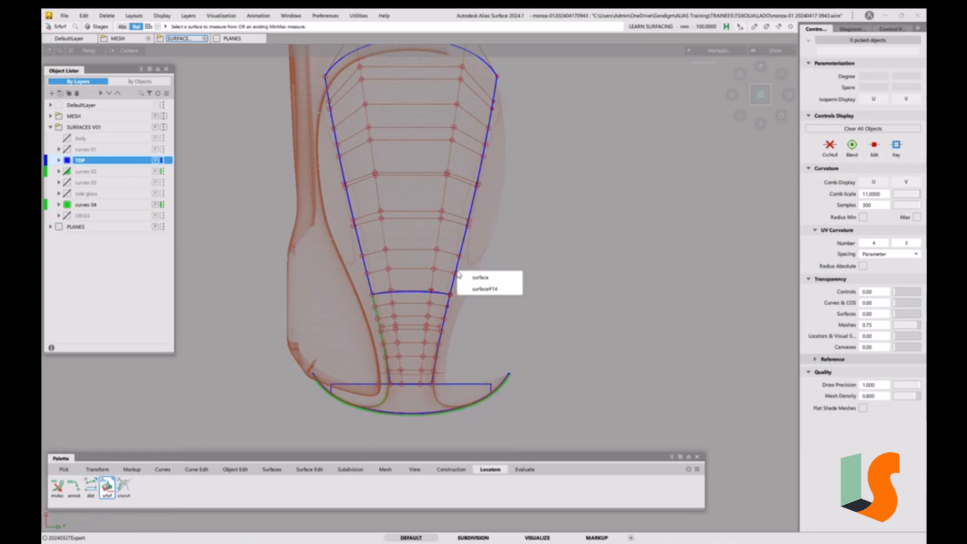
click(485, 288)
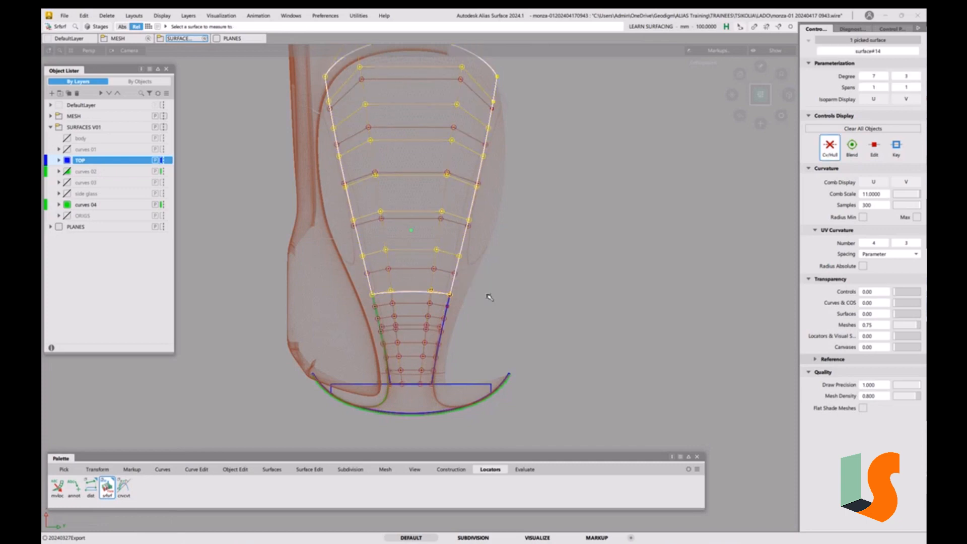
click(425, 272)
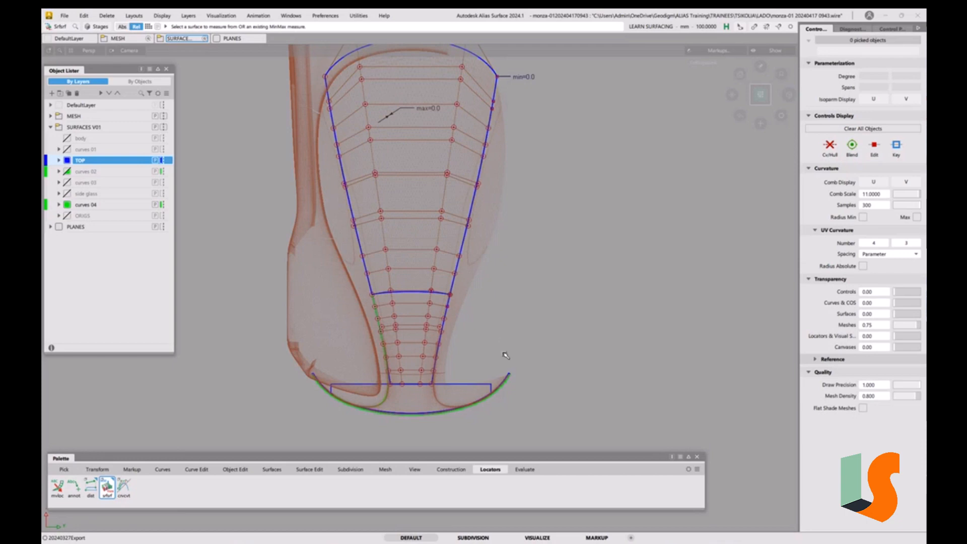
click(422, 305)
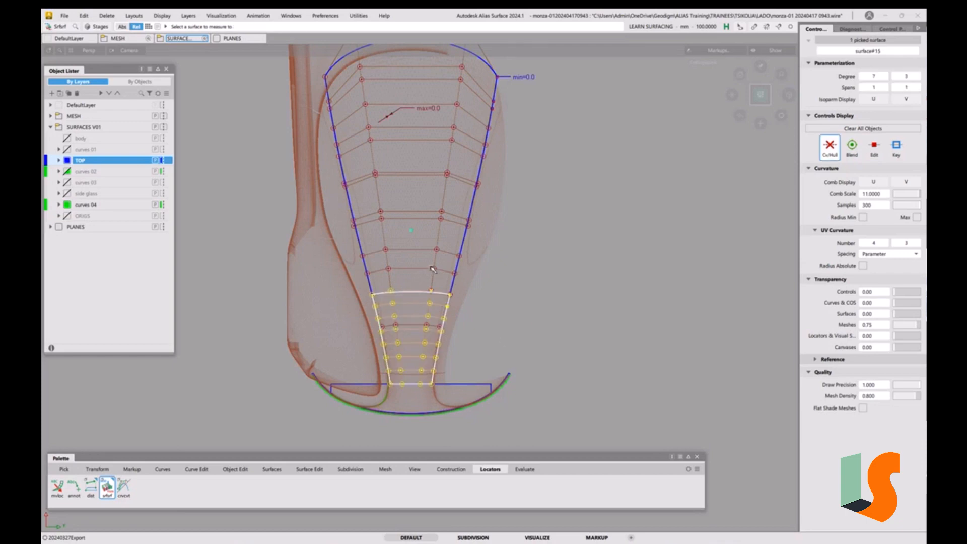
click(456, 273)
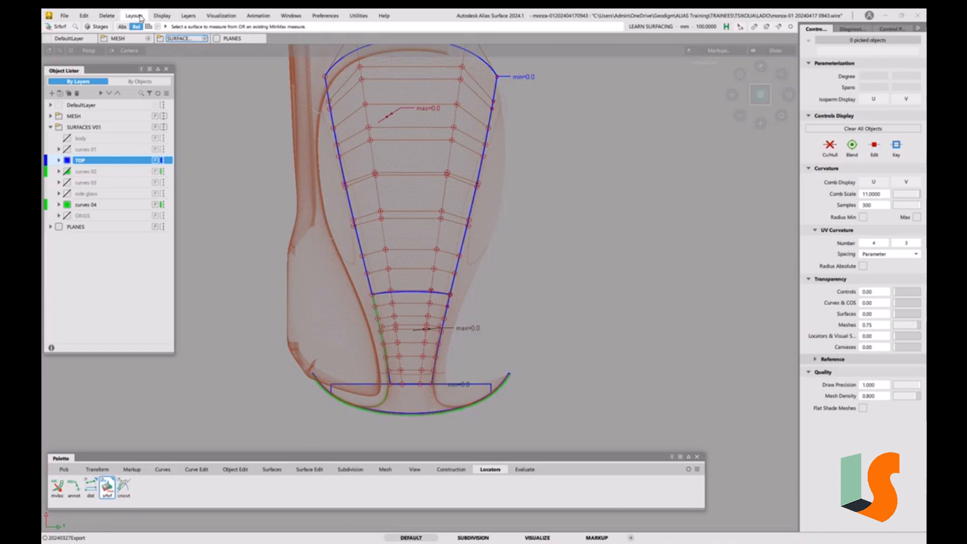
click(105, 18)
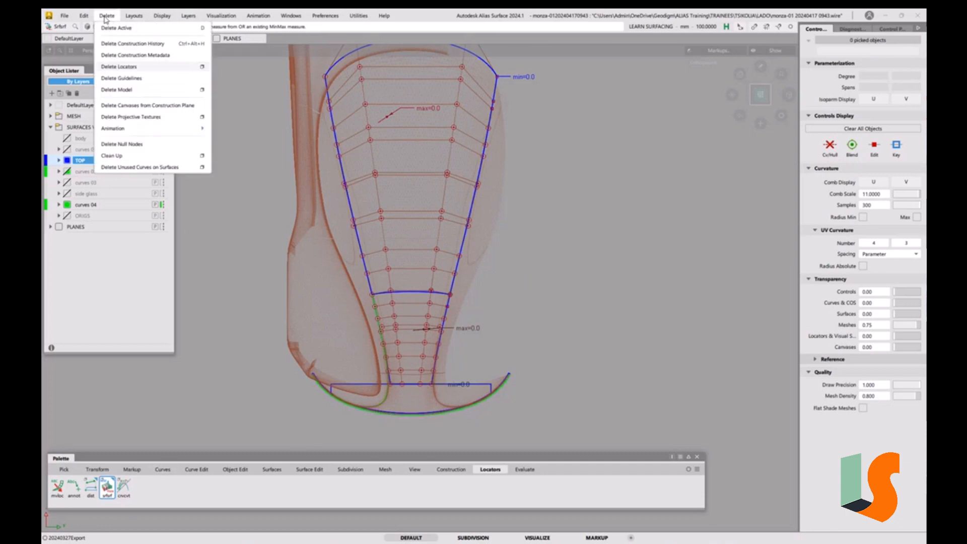
click(119, 66)
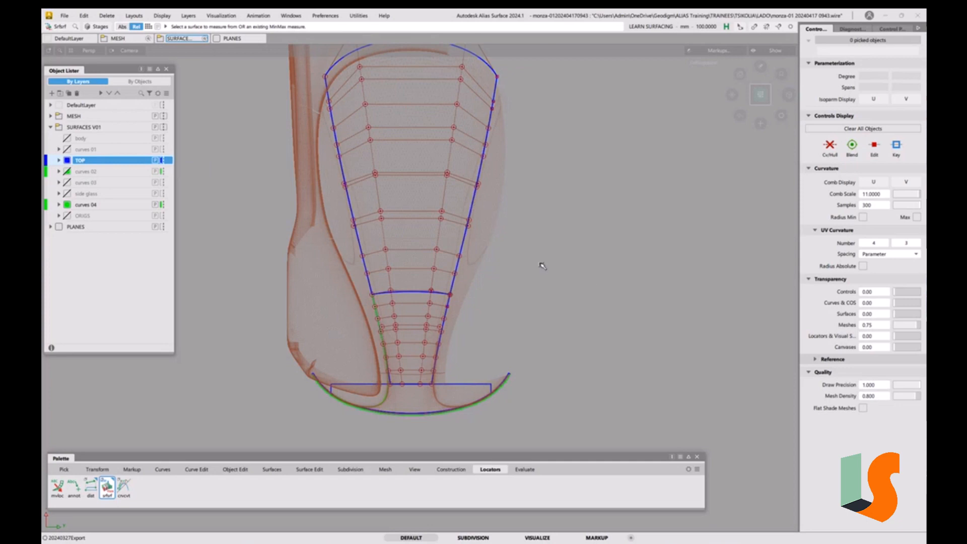
Delete the original undivided centre surface, keeping the two detached pieces
ctrl+shift+drag(555, 305, 556, 241)
ctrl+shift+drag(497, 258, 475, 273)
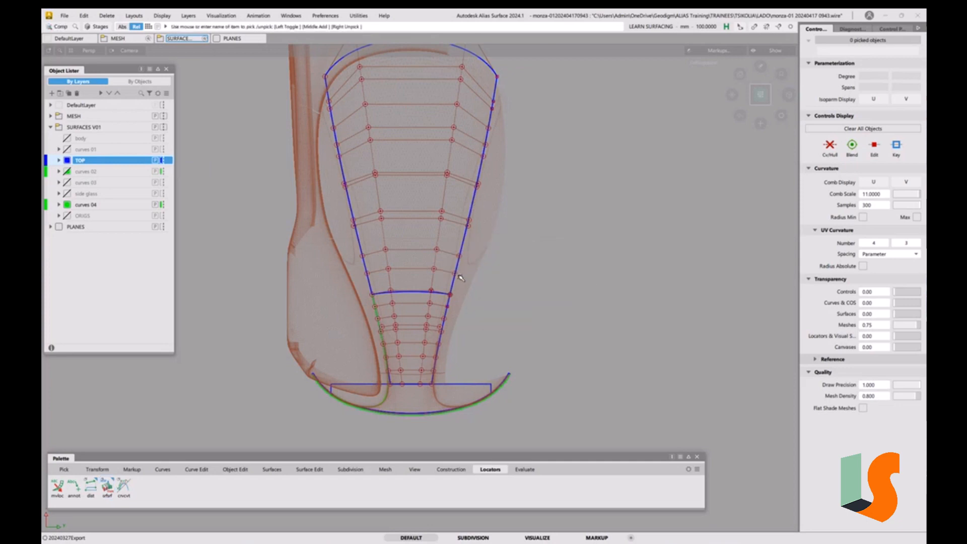
click(460, 277)
click(473, 286)
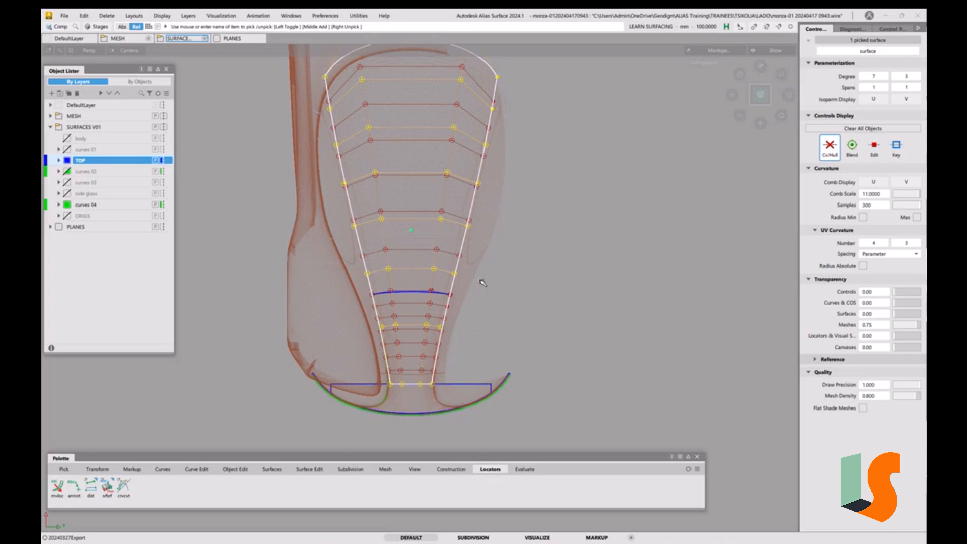
ctrl+shift+drag(538, 315, 538, 267)
ctrl+shift+drag(478, 282, 456, 286)
click(456, 283)
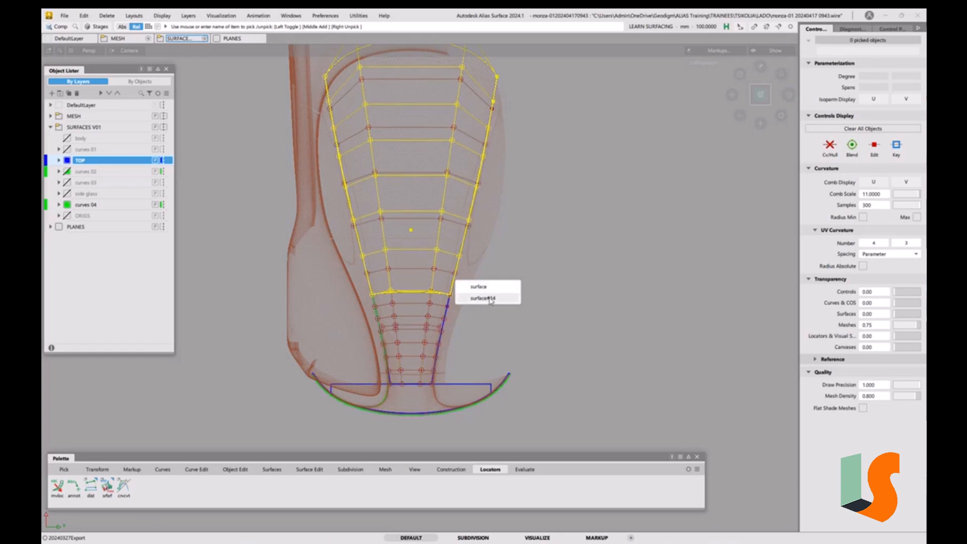
click(479, 287)
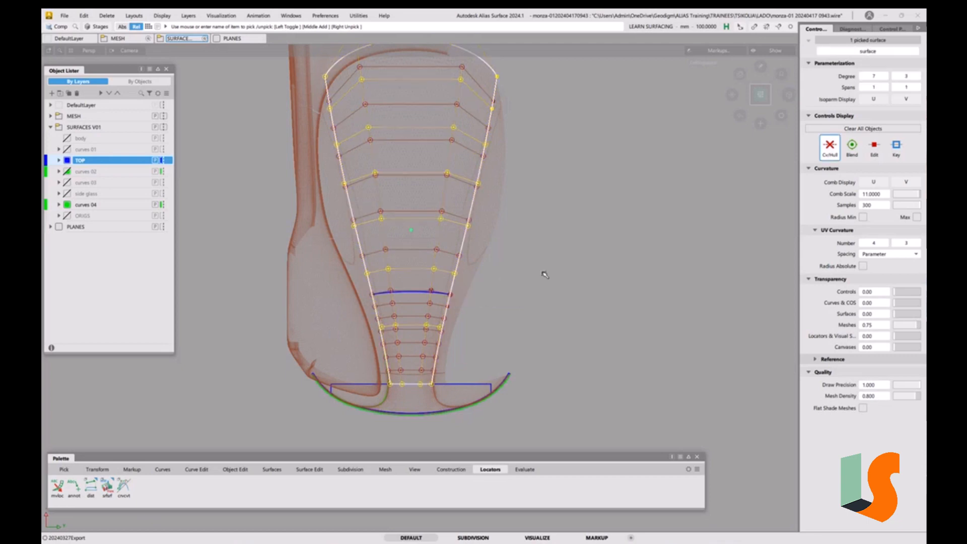
key(Delete)
click(455, 313)
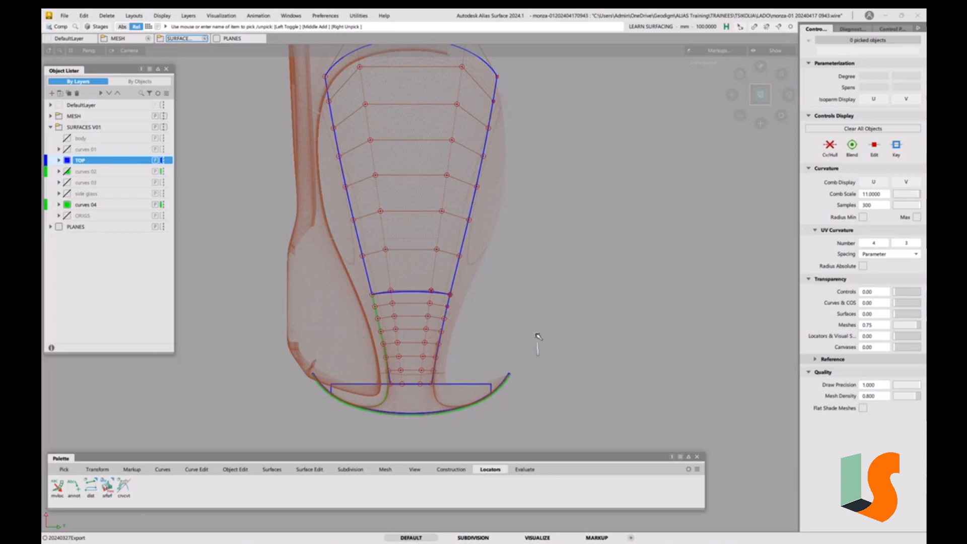
Check surface continuity along the seam between the upper and lower centre surfaces
mouse_move(330, 332)
alt+shift+mouse_down()
mouse_move(335, 321)
mouse_move(447, 329)
alt+shift+mouse_up()
alt+shift+right_drag(447, 329, 469, 325)
alt+shift+middle_drag(469, 325, 480, 299)
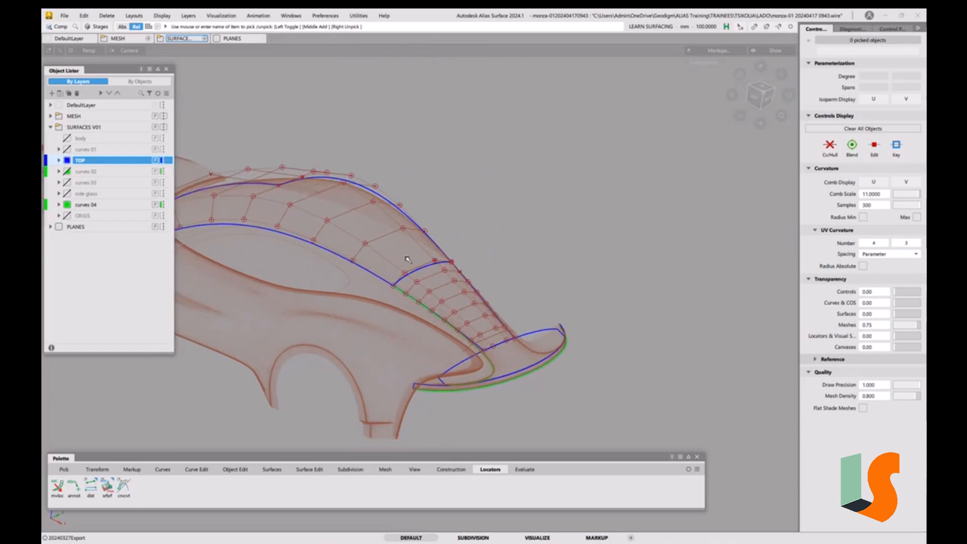
alt+shift+right_drag(446, 306, 437, 284)
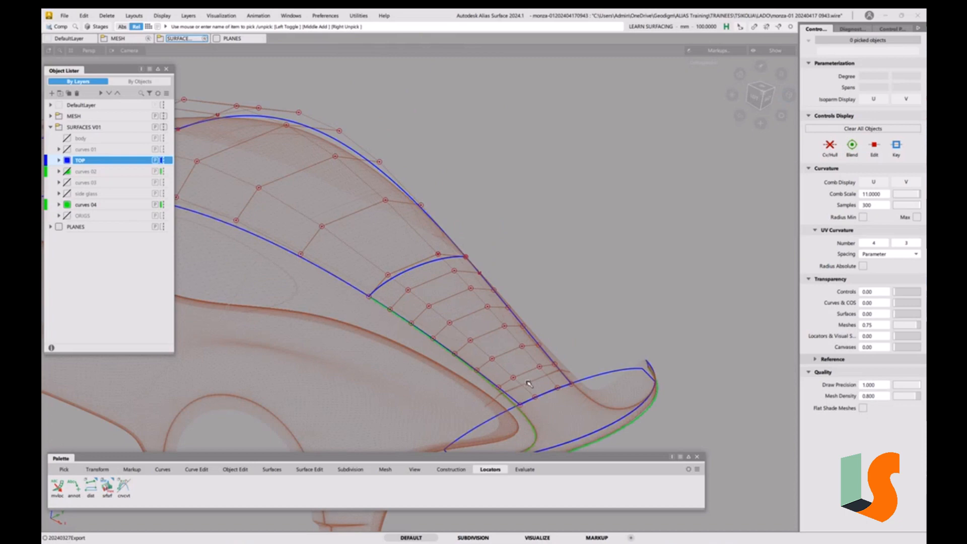
alt+shift+drag(520, 383, 494, 320)
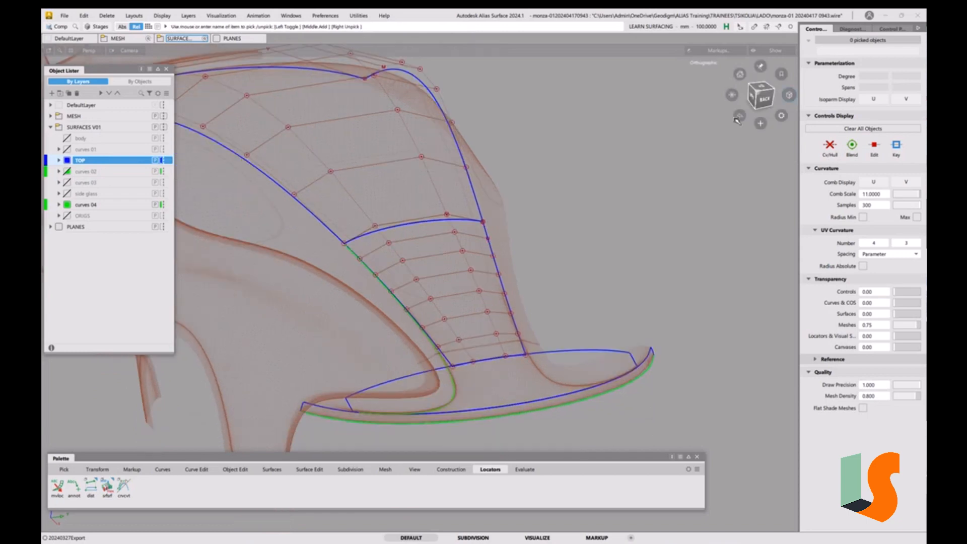
click(763, 87)
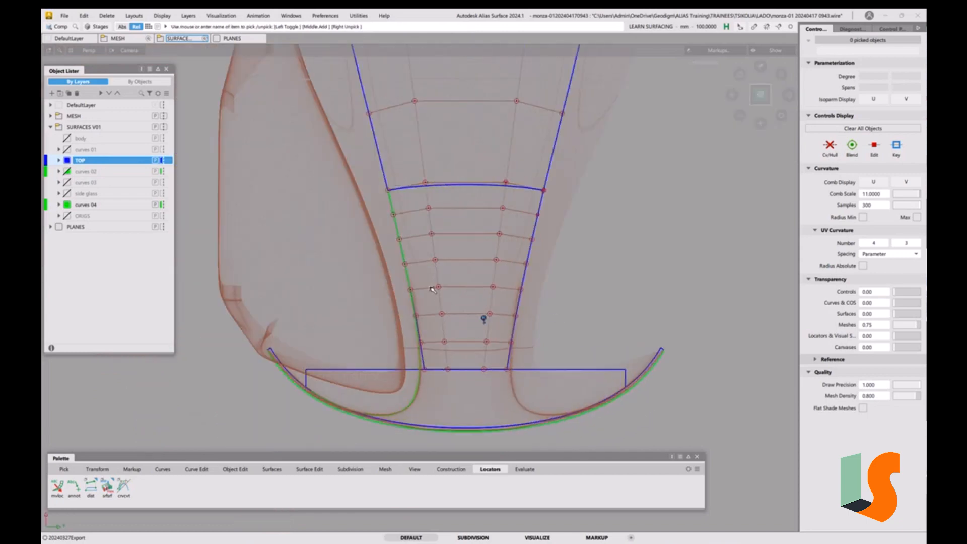
alt+shift+drag(432, 288, 486, 208)
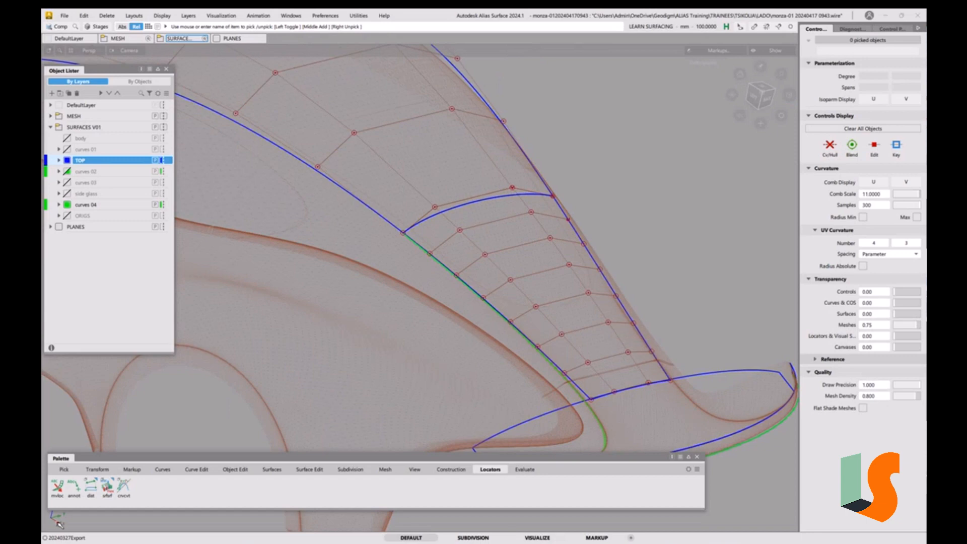
click(524, 469)
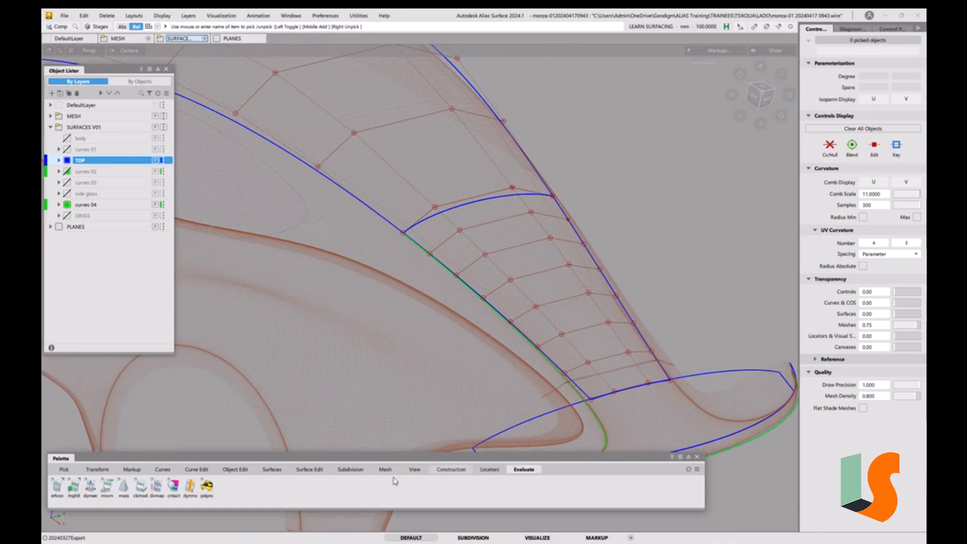
double_click(56, 487)
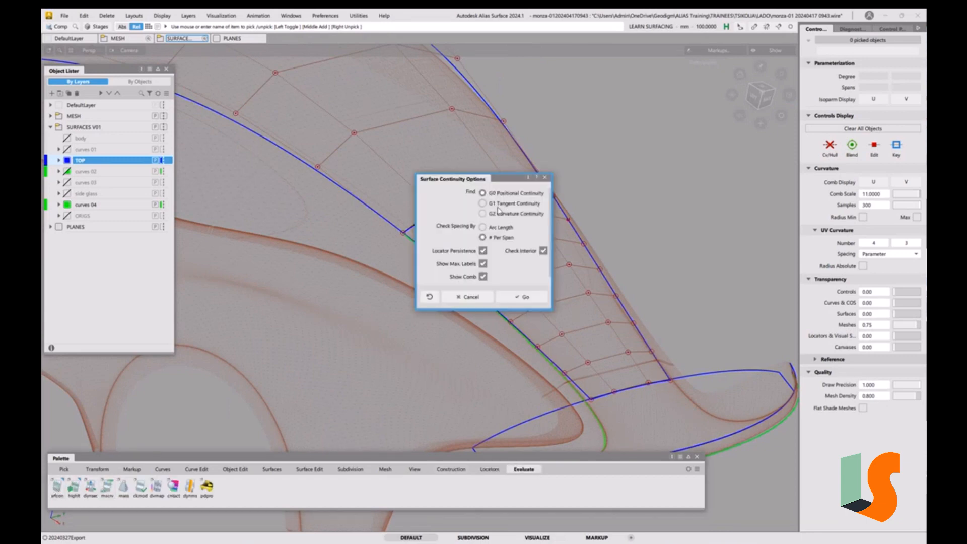
click(524, 297)
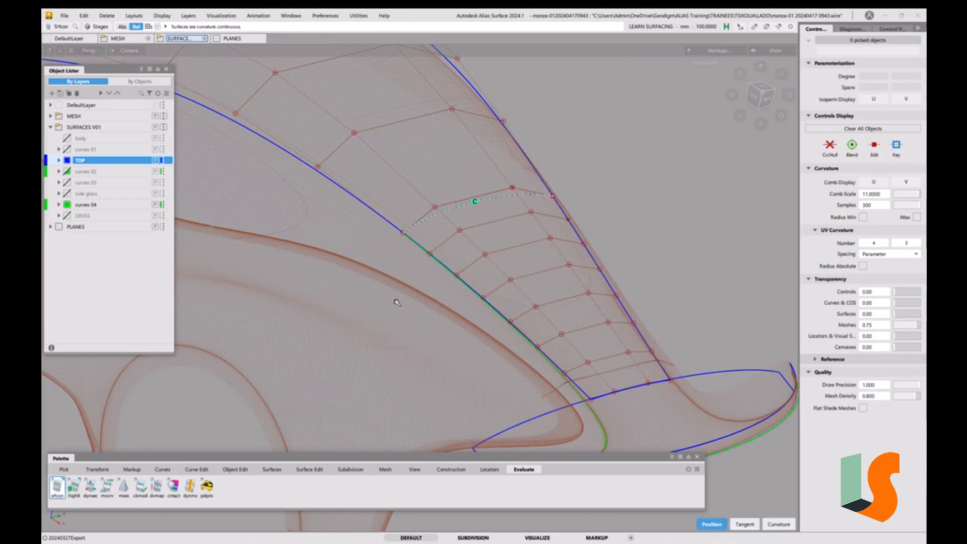
alt+shift+drag(393, 302, 567, 317)
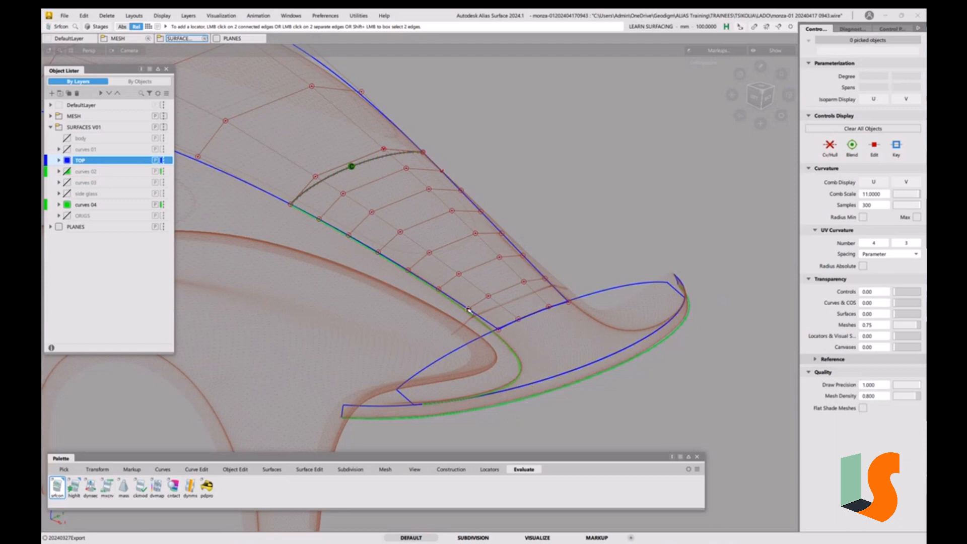
mouse_move(520, 369)
alt+shift+mouse_down()
mouse_move(537, 347)
mouse_move(523, 369)
alt+shift+mouse_up()
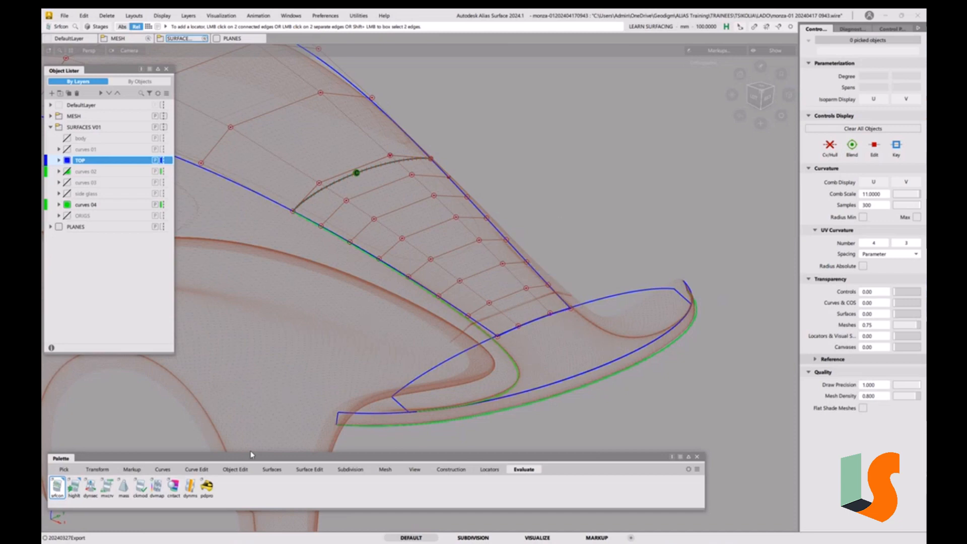
click(232, 472)
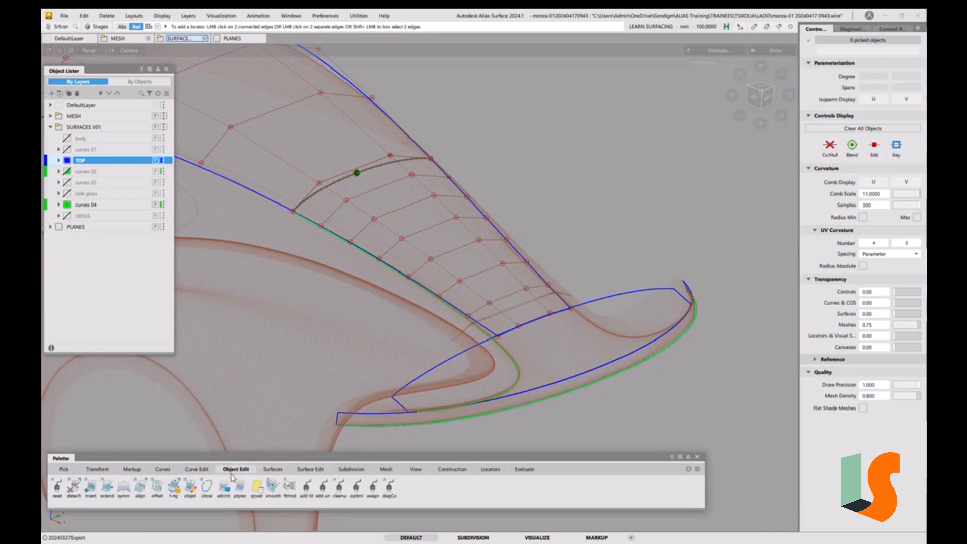
click(141, 488)
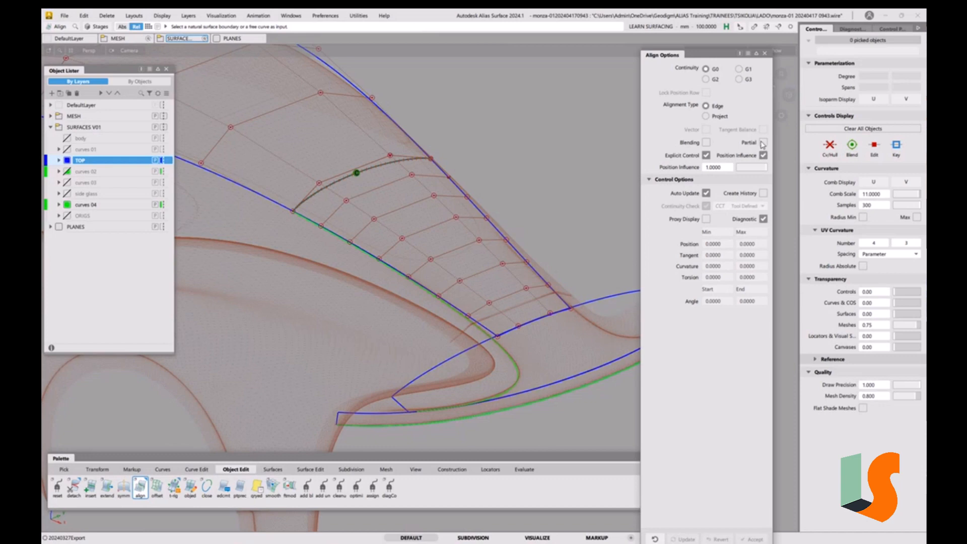
alt+shift+drag(556, 324, 541, 288)
alt+shift+right_drag(542, 287, 553, 270)
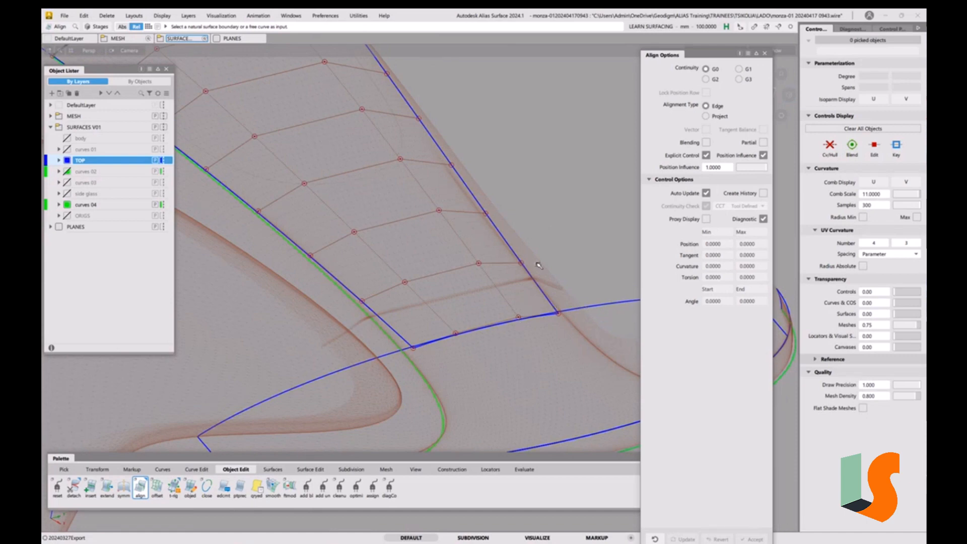
alt+shift+drag(539, 265, 462, 318)
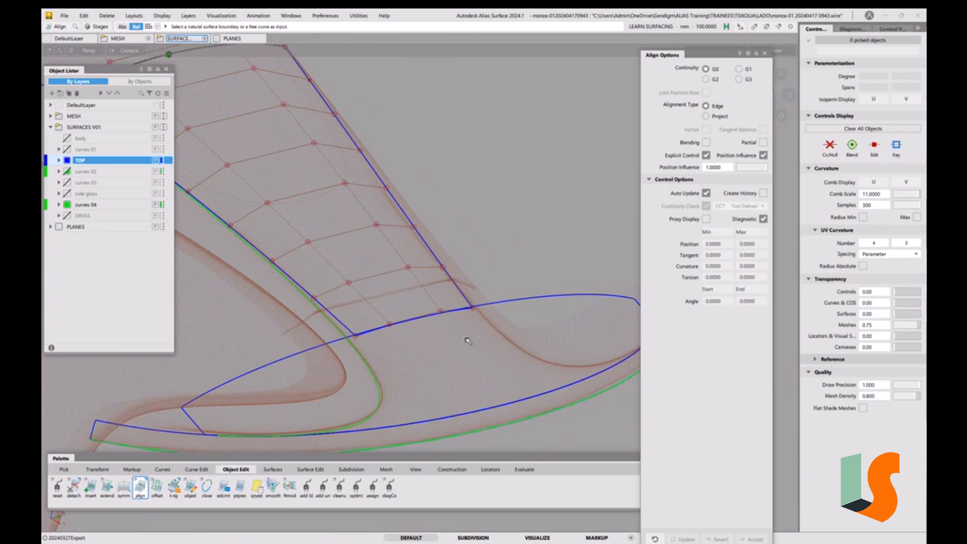
Duplicate the blue nose edge curve with the No rebuild duplicate type
click(196, 473)
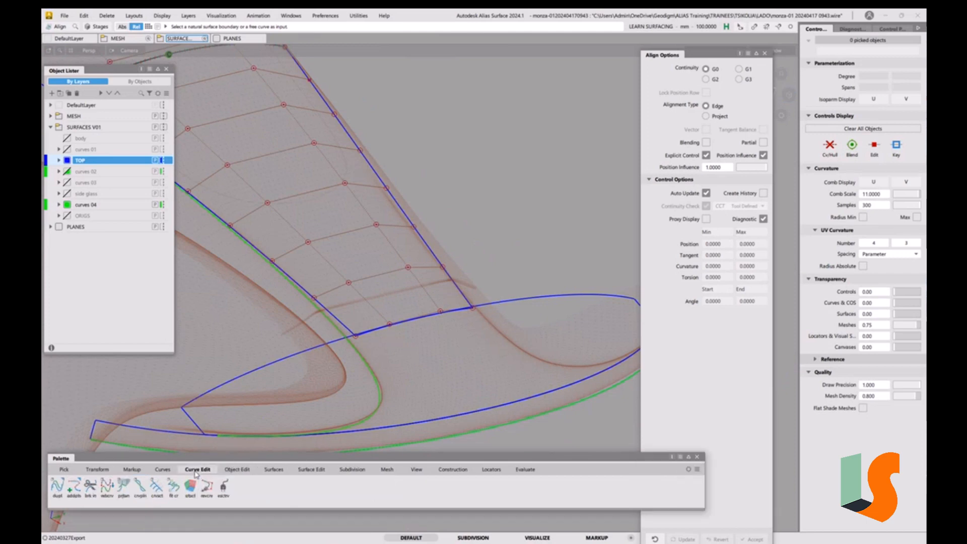
click(57, 487)
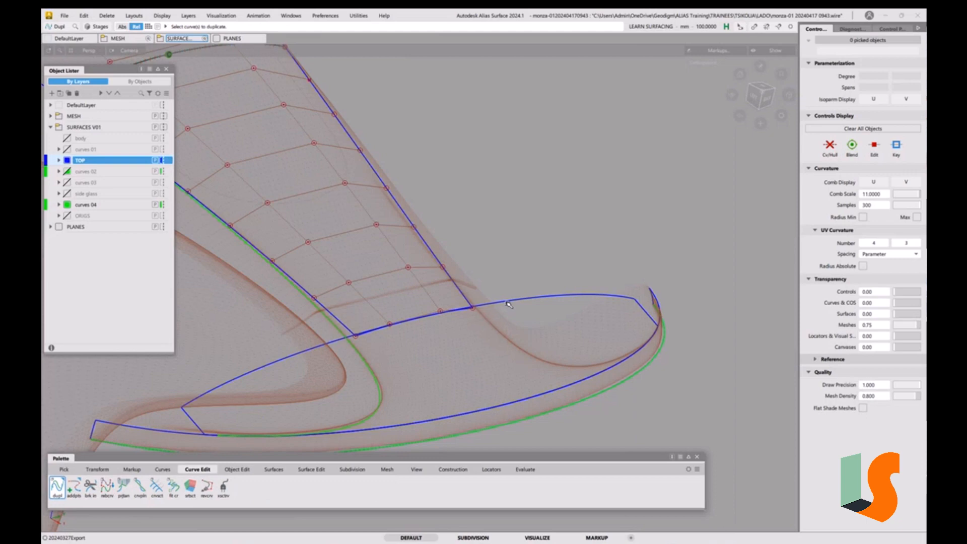
click(509, 304)
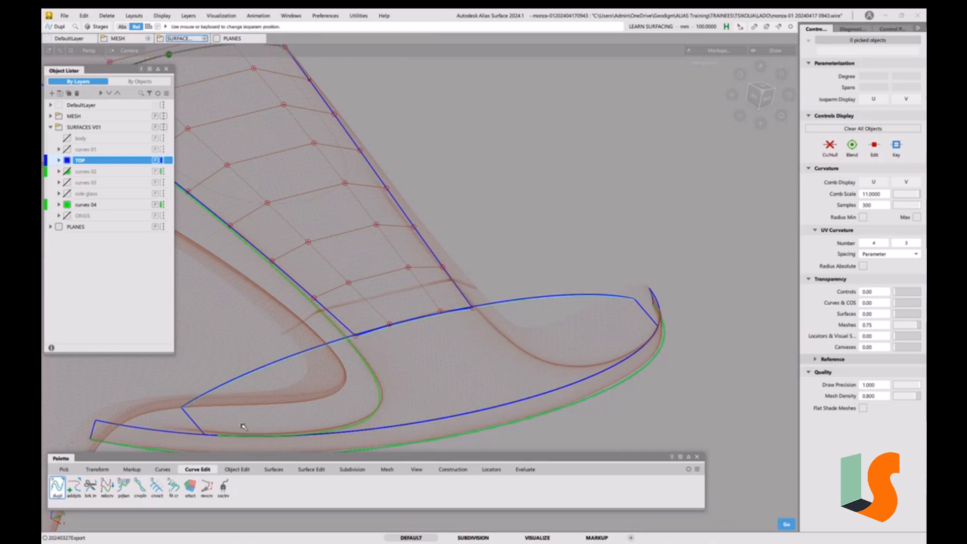
double_click(64, 488)
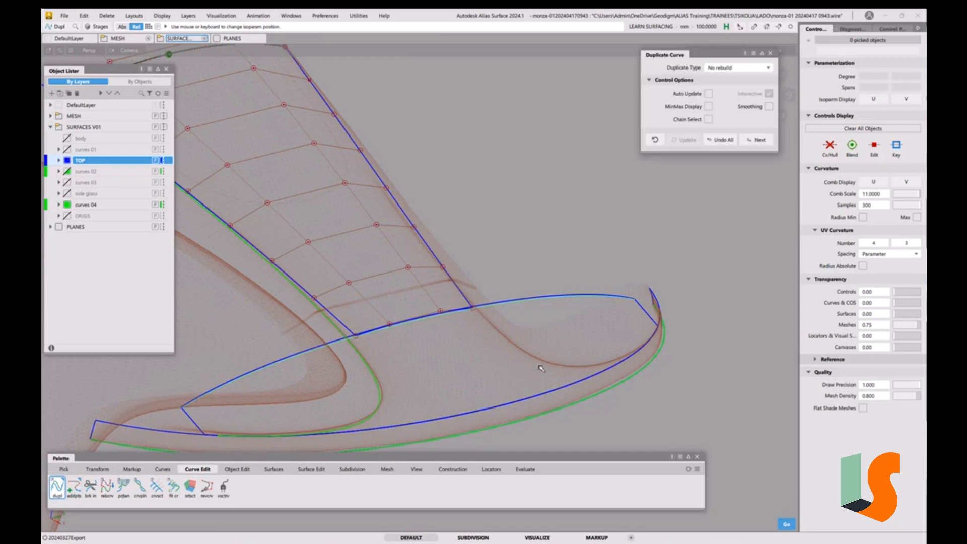
click(771, 53)
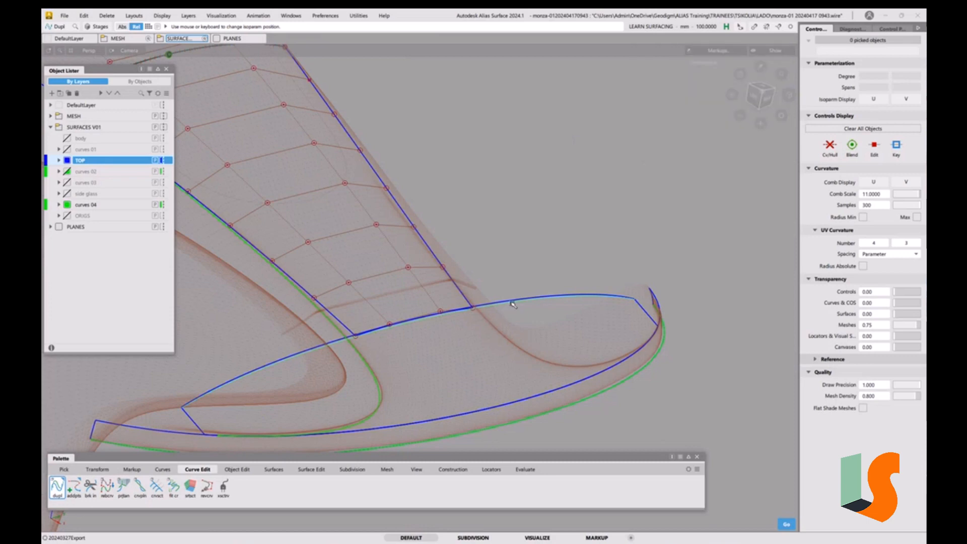
drag(515, 305, 512, 273)
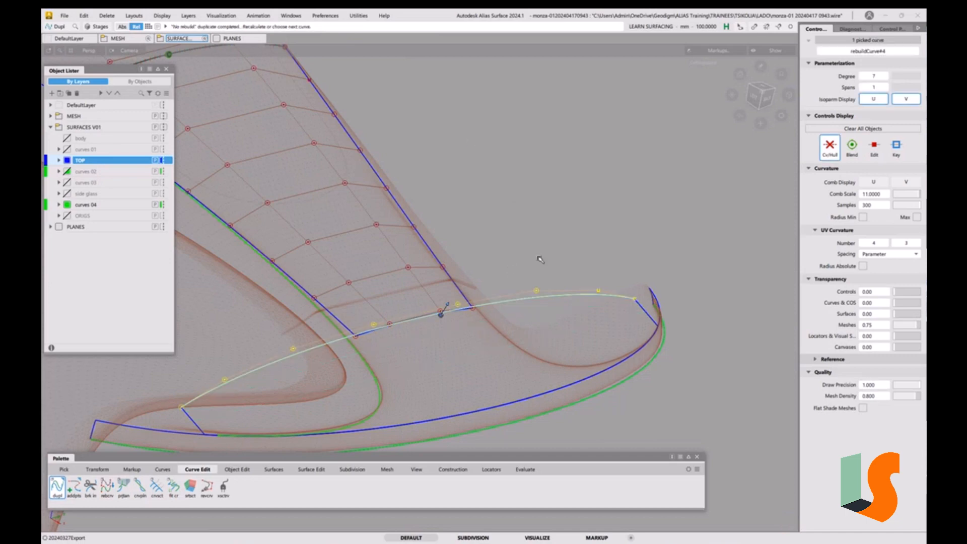
In top view, section the duplicated curve, keeping the segment between the centre surface's two side edges
click(761, 88)
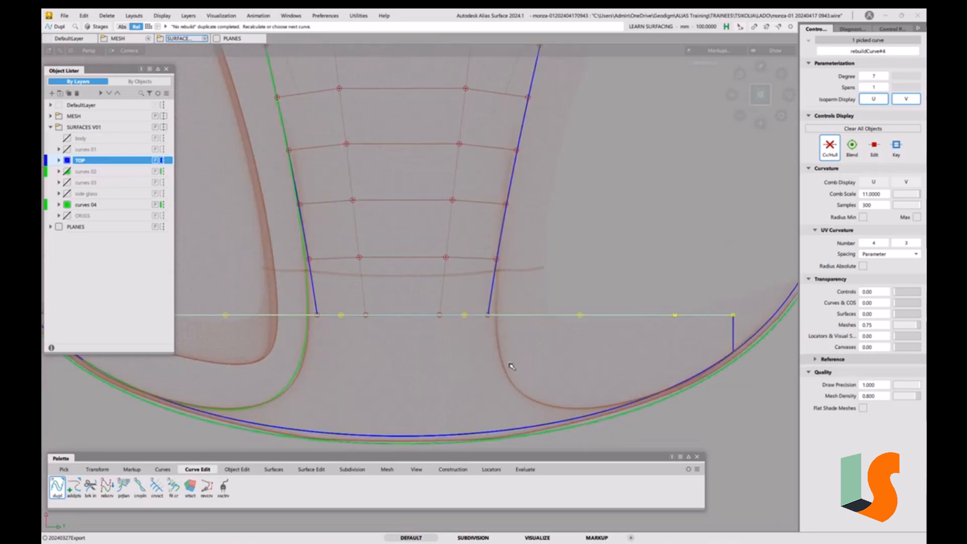
ctrl+shift+drag(508, 364, 465, 297)
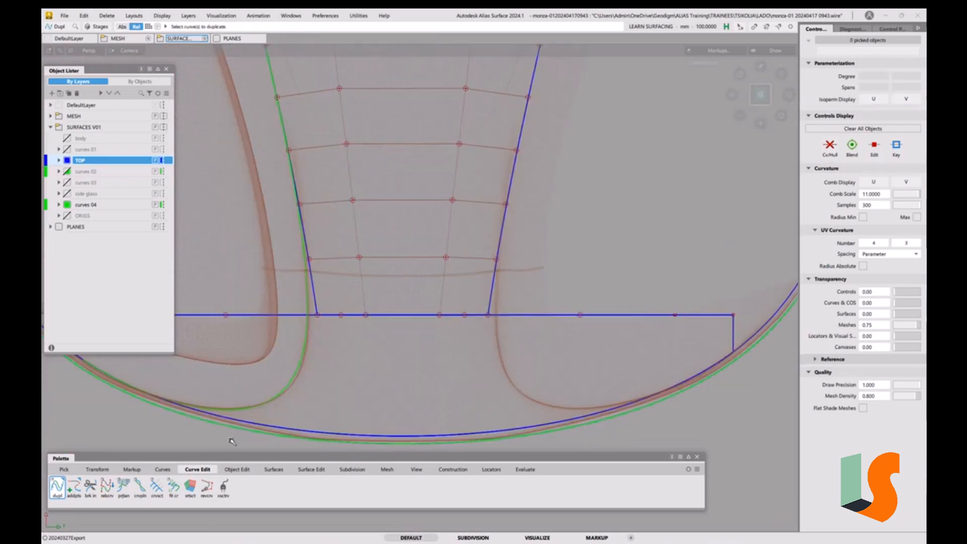
click(157, 487)
click(362, 315)
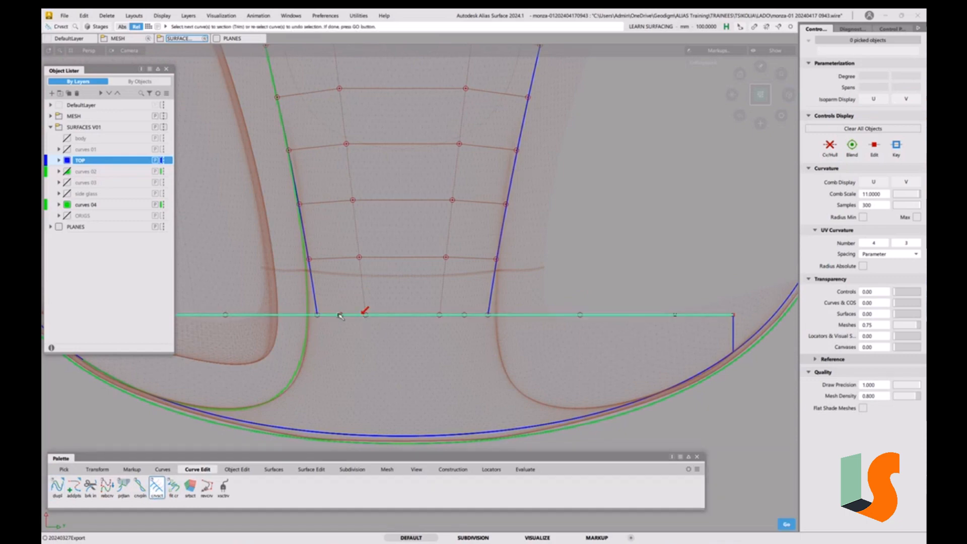
key(space)
click(317, 308)
click(488, 304)
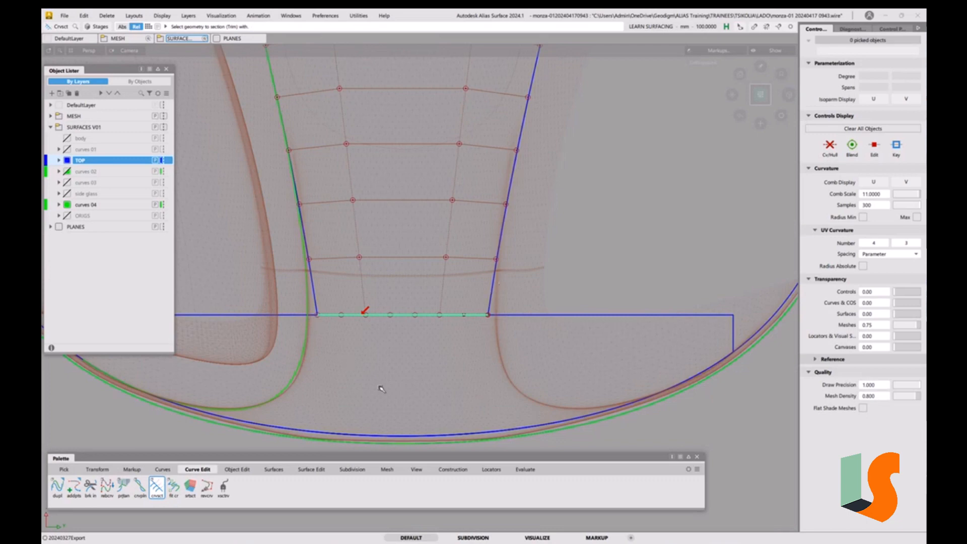
alt+shift+drag(345, 327, 404, 287)
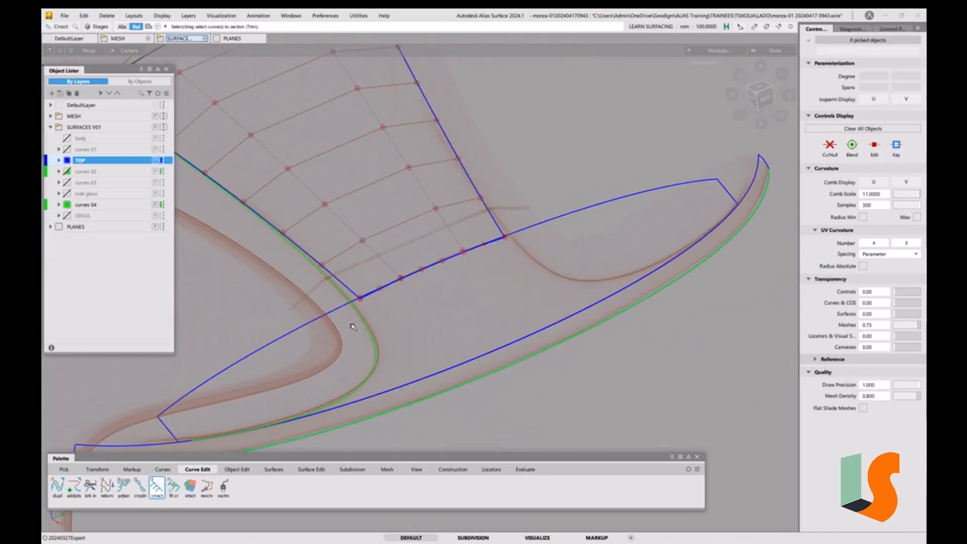
Align the centre surface's lower edge to the trimmed nose curve using explicit control
click(240, 469)
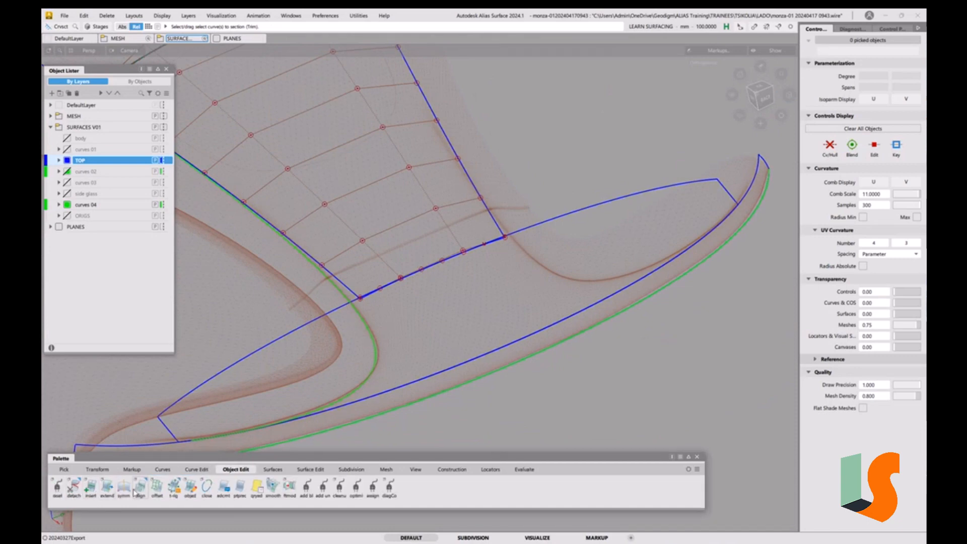
double_click(135, 491)
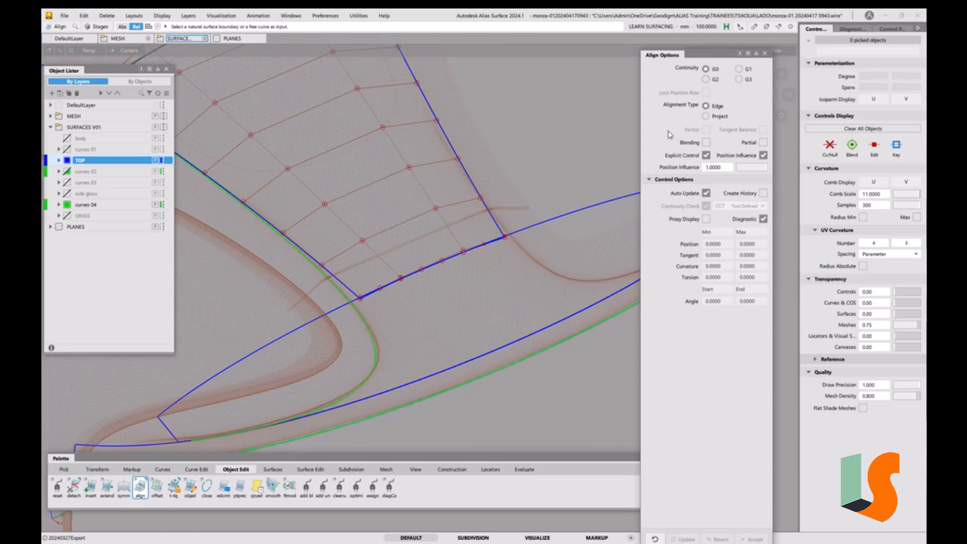
alt+shift+drag(462, 264, 568, 302)
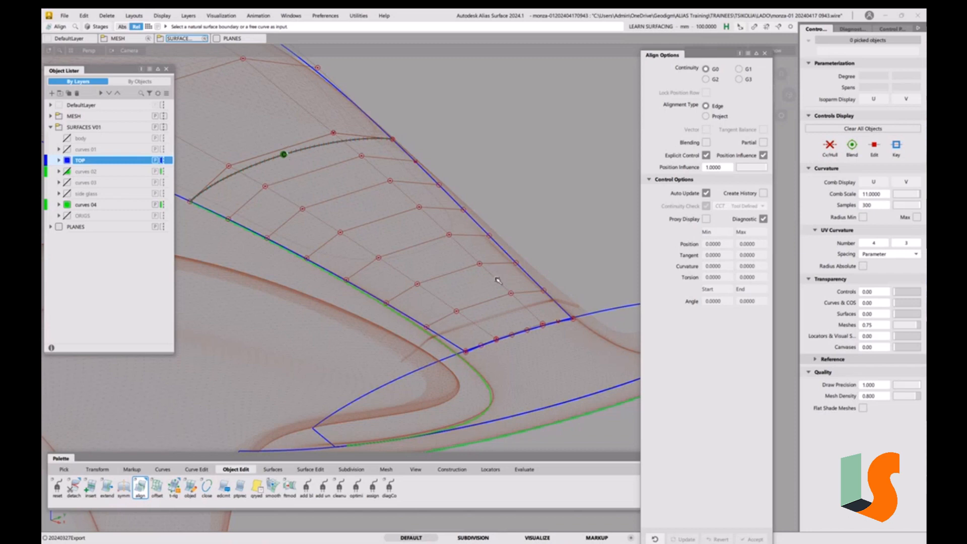
click(528, 333)
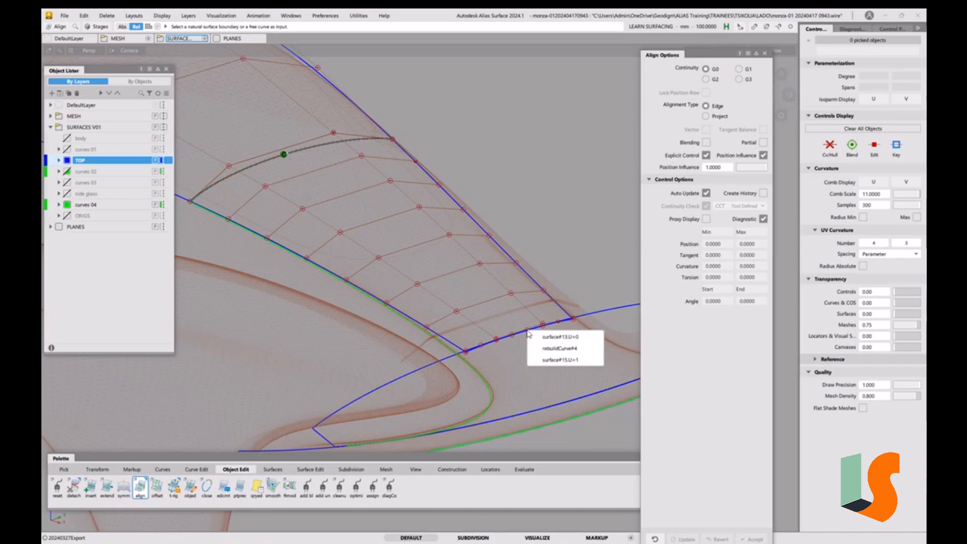
click(554, 338)
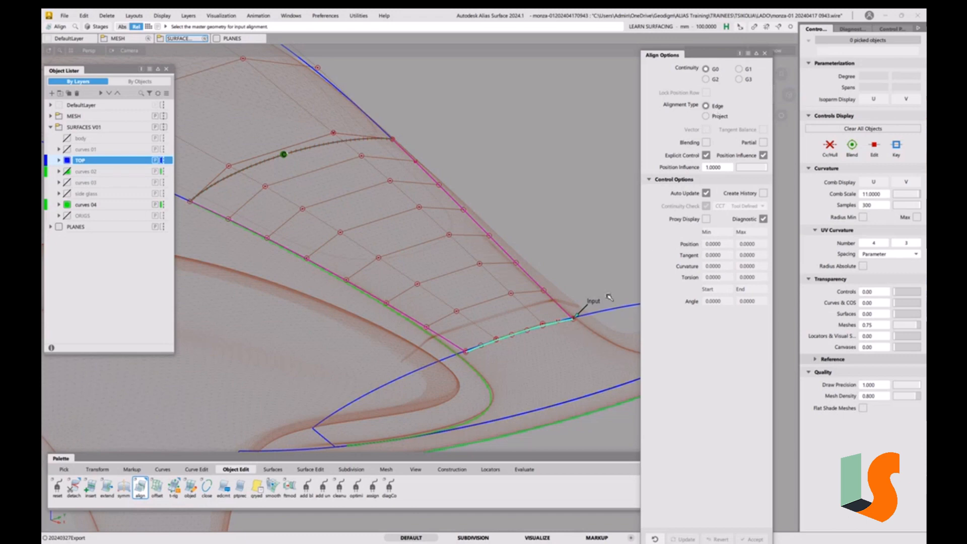
click(544, 327)
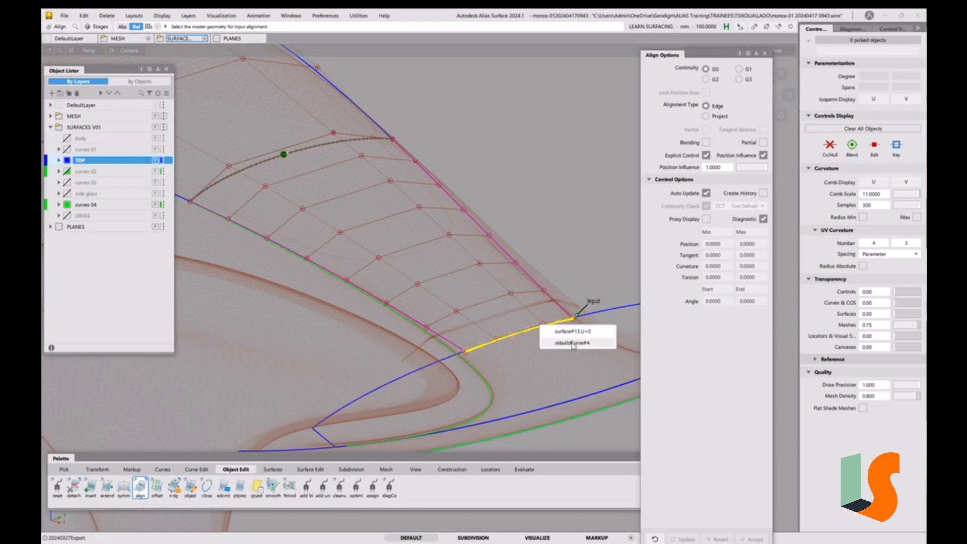
click(572, 343)
alt+shift+drag(520, 347, 515, 327)
alt+shift+middle_drag(515, 328, 470, 261)
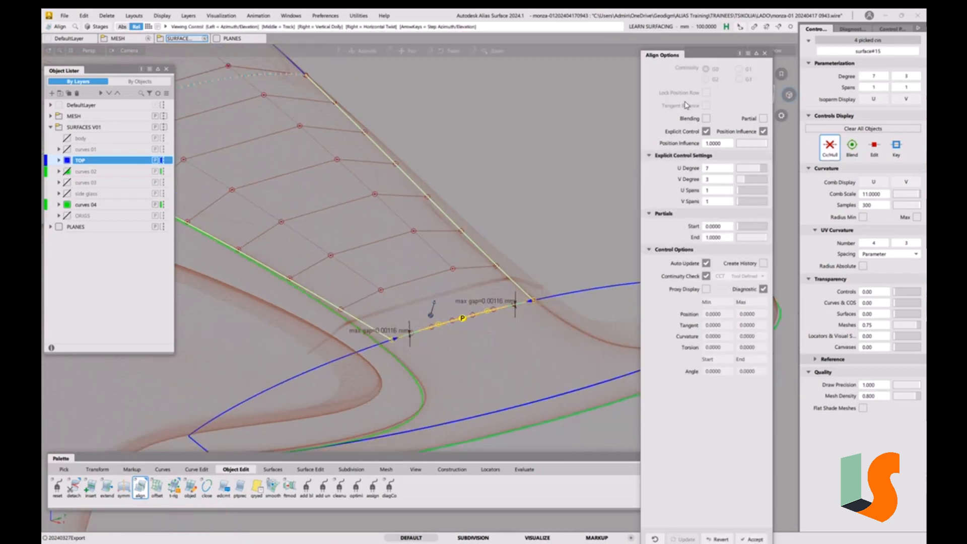
Set the alignment's position influence to 0
drag(722, 56, 636, 56)
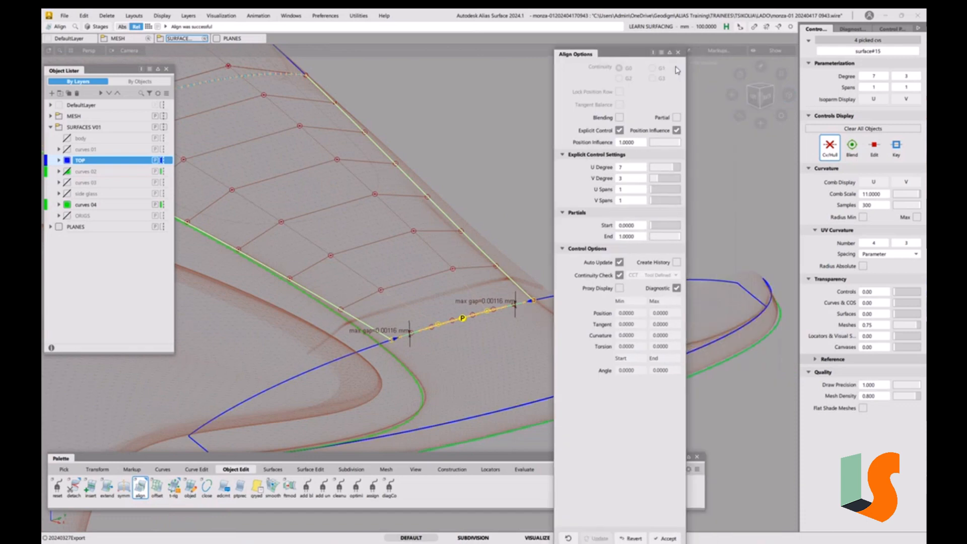
click(763, 86)
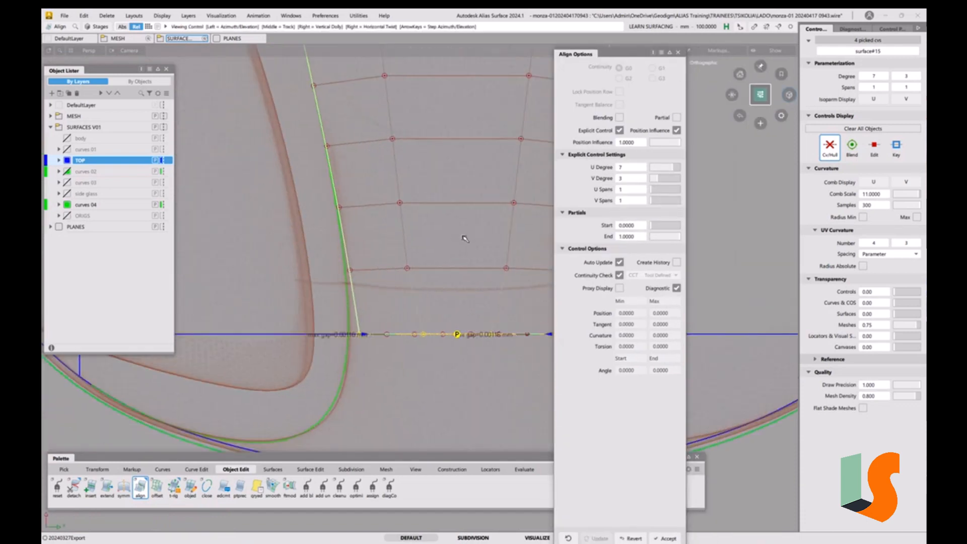
alt+shift+right_drag(464, 274, 442, 260)
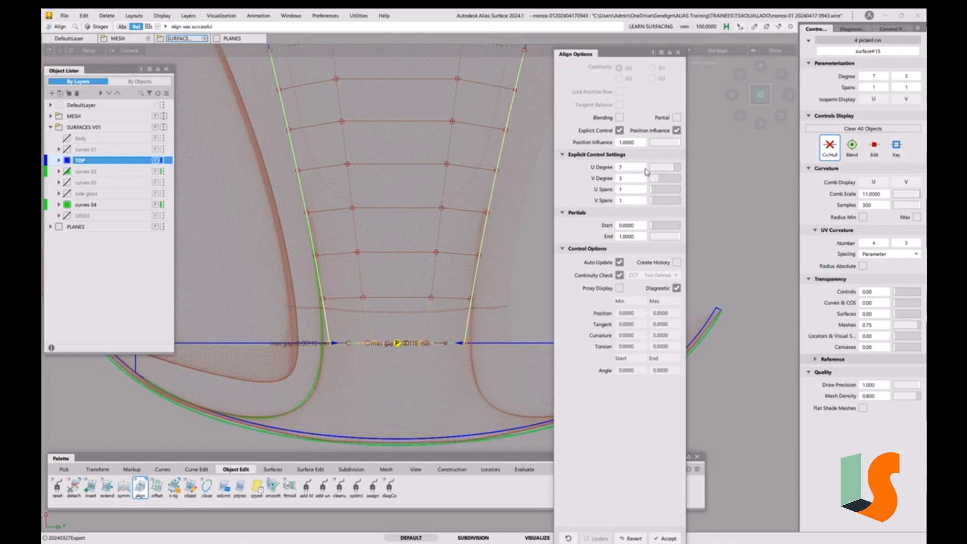
drag(669, 146, 652, 146)
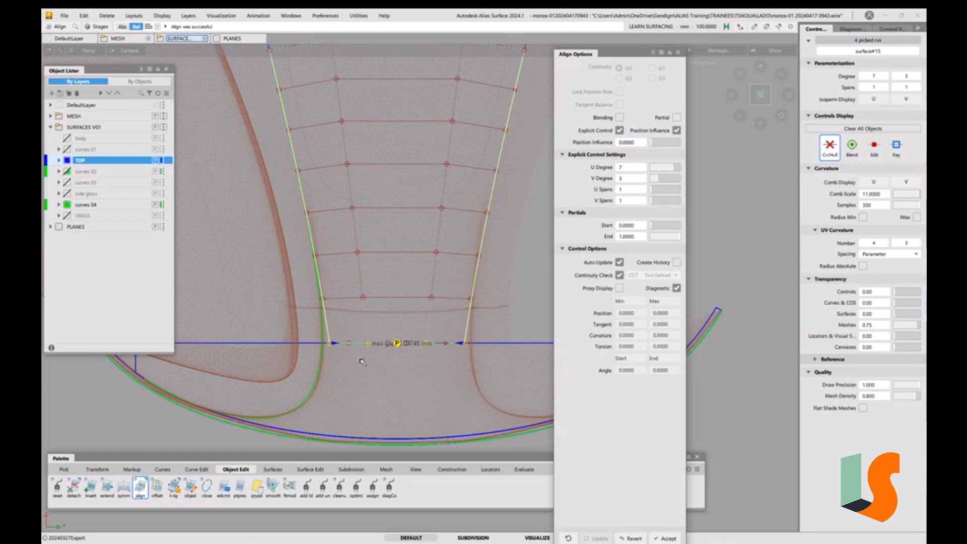
Raise the aligned surface's explicit V degree to 5
alt+shift+drag(378, 391, 480, 369)
alt+shift+drag(433, 313, 417, 349)
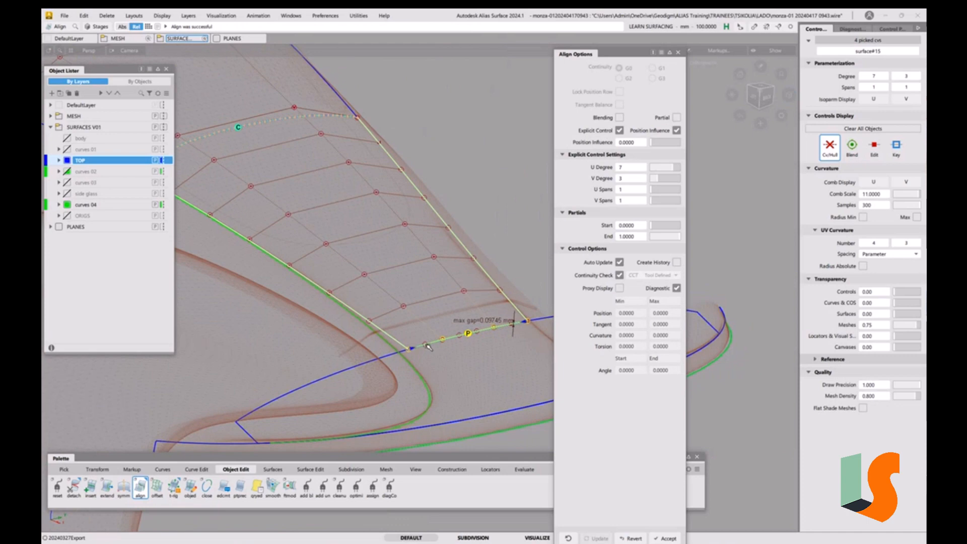
alt+shift+middle_drag(463, 251, 434, 253)
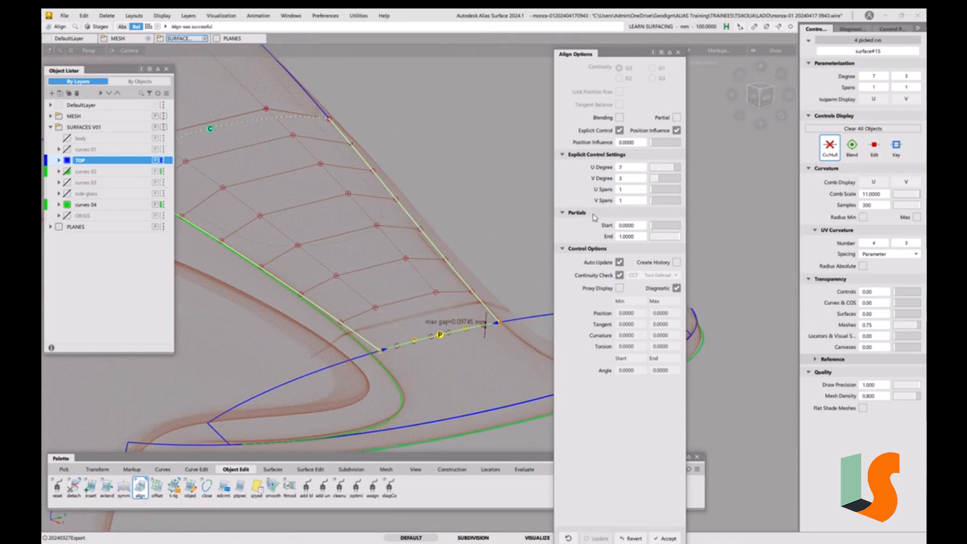
click(661, 179)
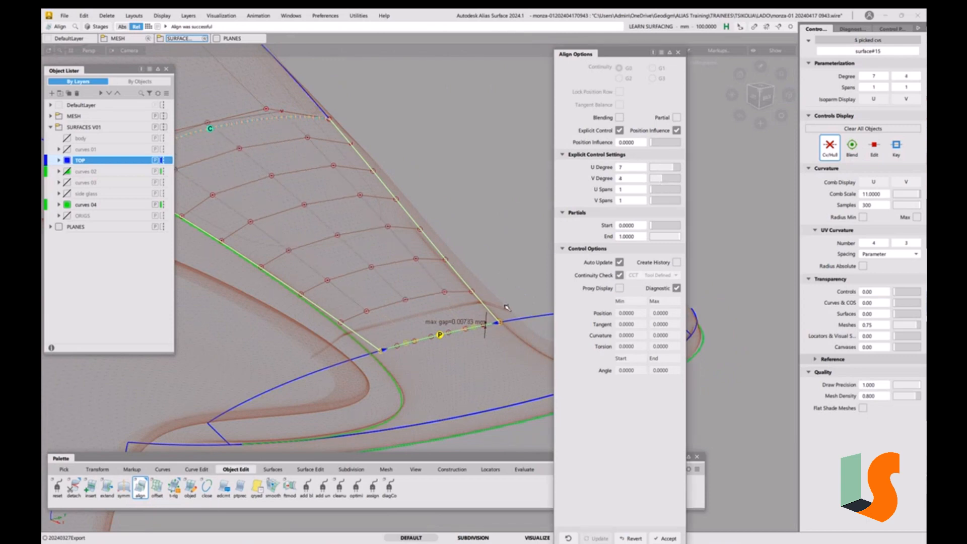
click(666, 179)
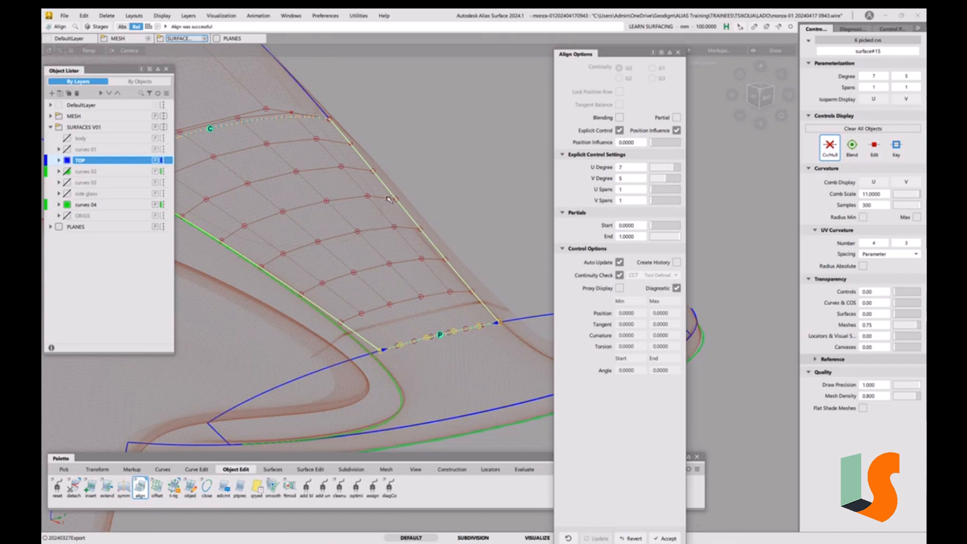
Enable blending on the alignment with 4 extra CV rows and a blend factor of 1
alt+shift+drag(231, 122, 318, 222)
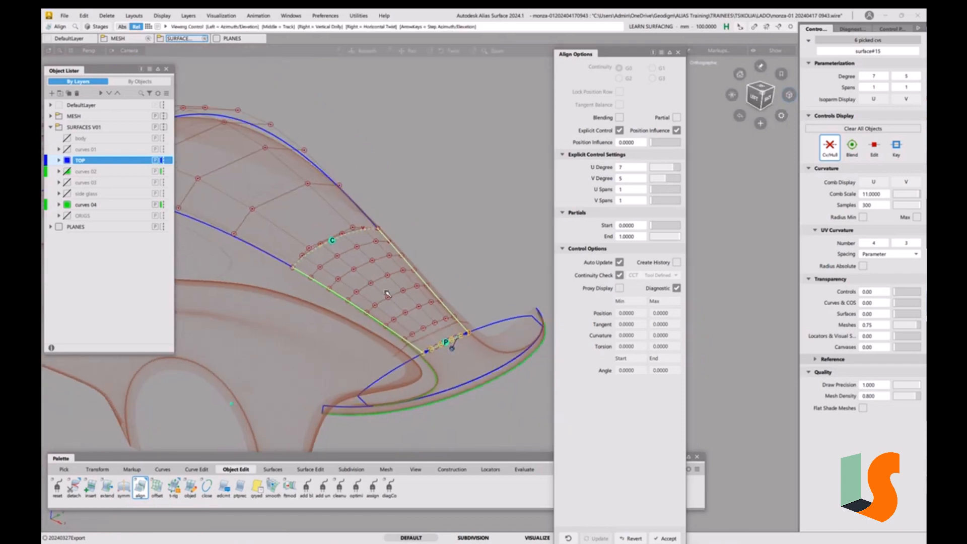
alt+shift+right_drag(318, 222, 384, 215)
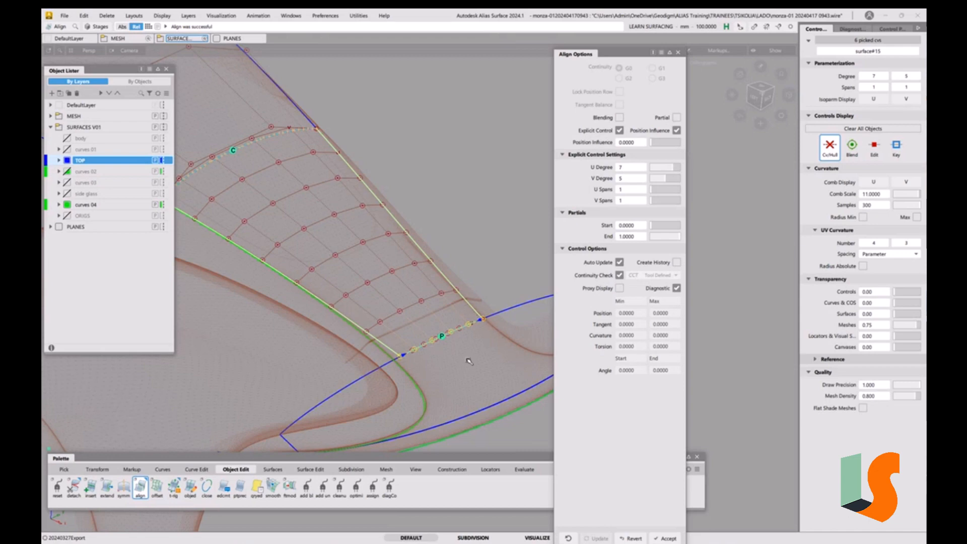
mouse_move(477, 375)
alt+shift+mouse_down()
mouse_move(478, 356)
mouse_move(481, 370)
alt+shift+mouse_up()
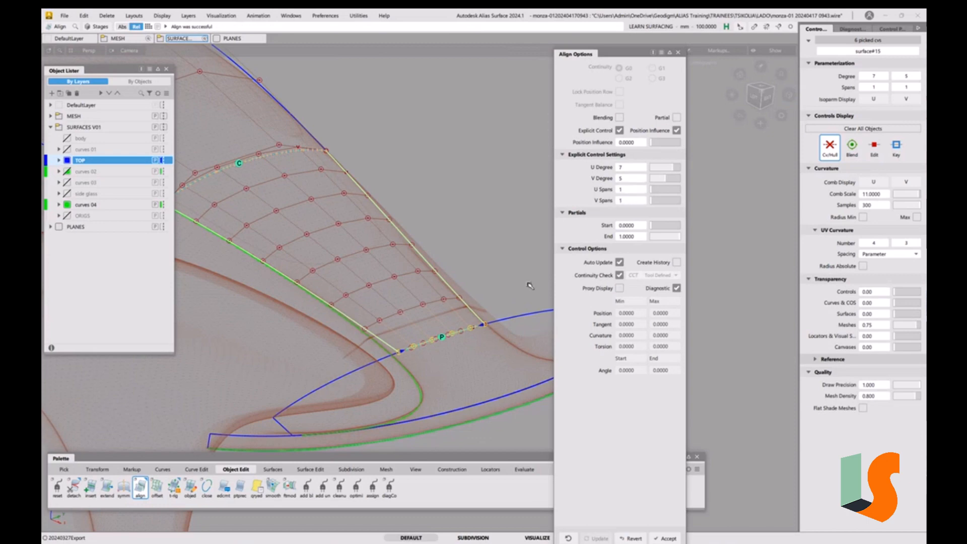
alt+shift+drag(379, 233, 485, 233)
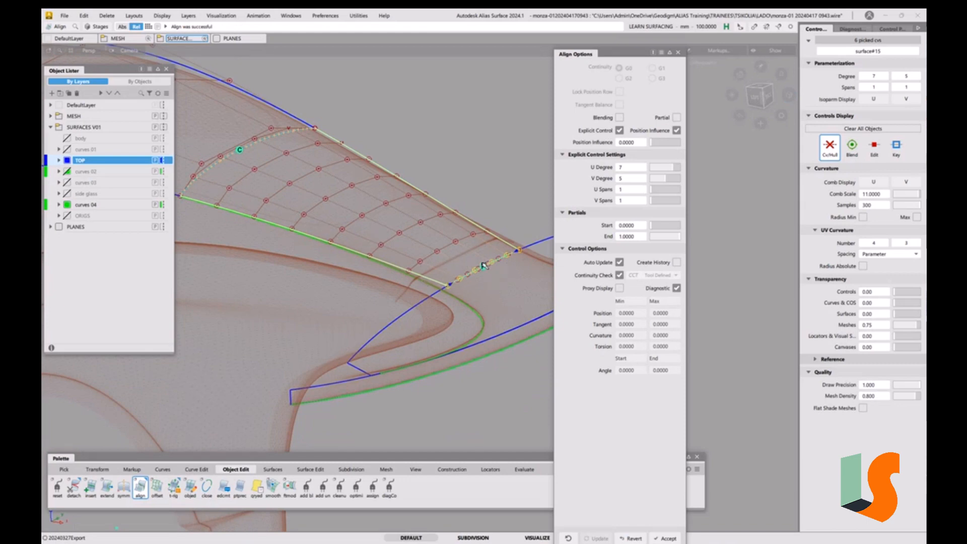
click(620, 118)
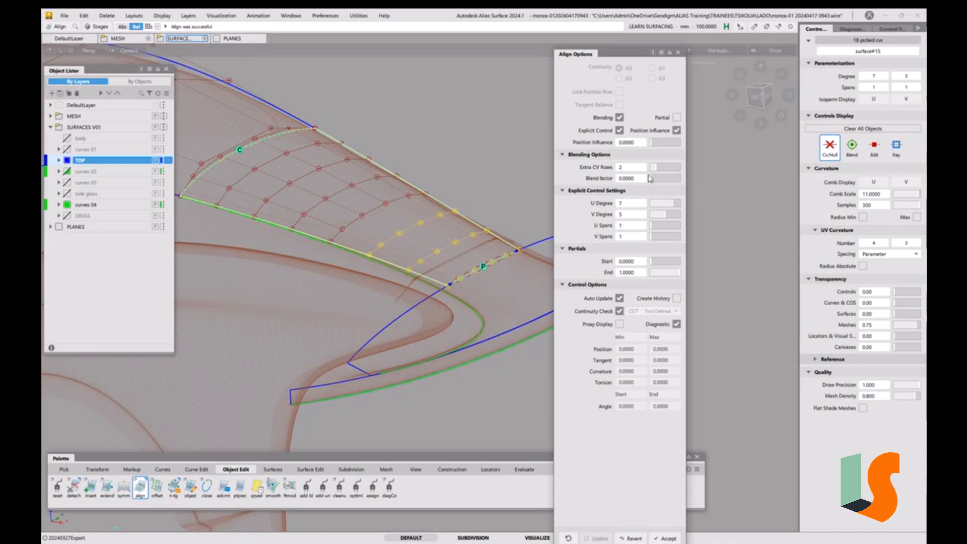
drag(659, 171, 663, 171)
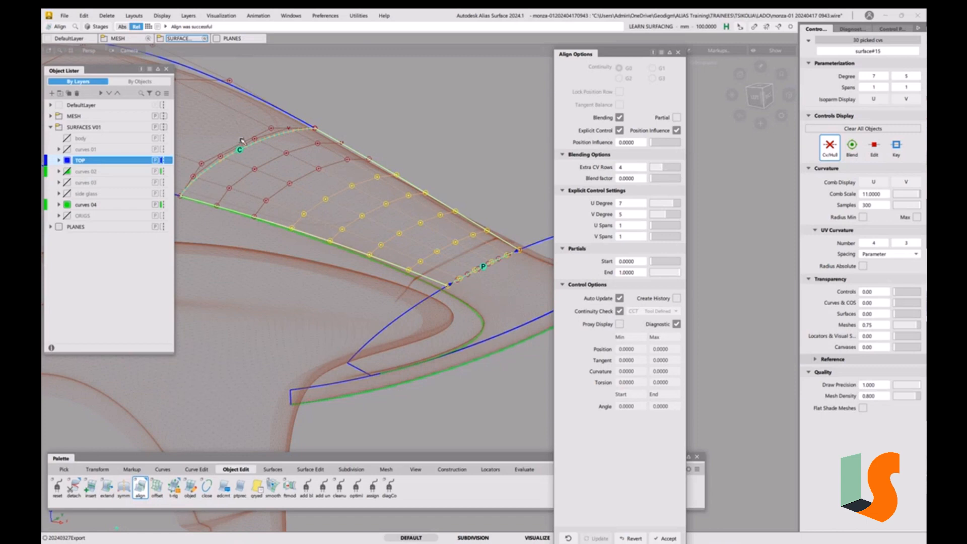
click(665, 170)
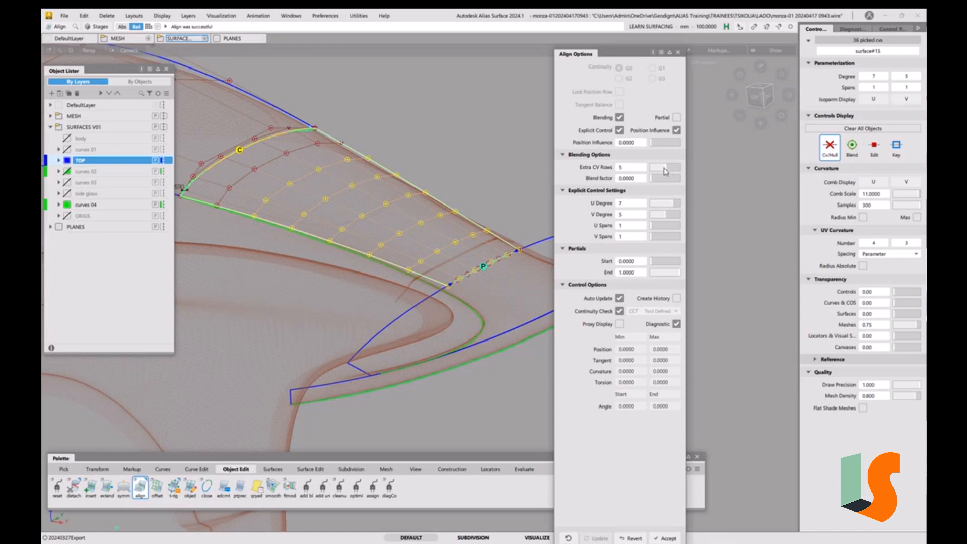
drag(665, 171, 663, 172)
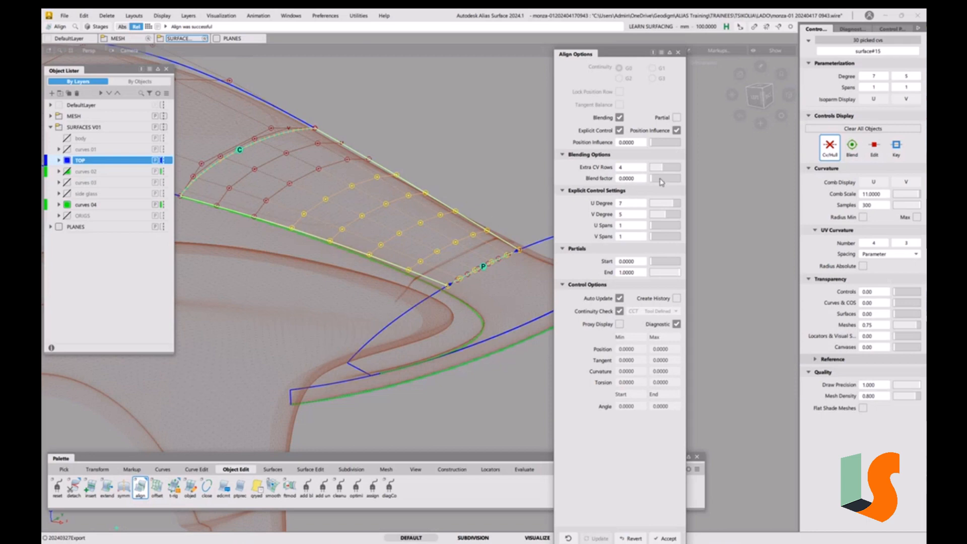
drag(657, 182, 715, 182)
alt+shift+drag(399, 207, 387, 240)
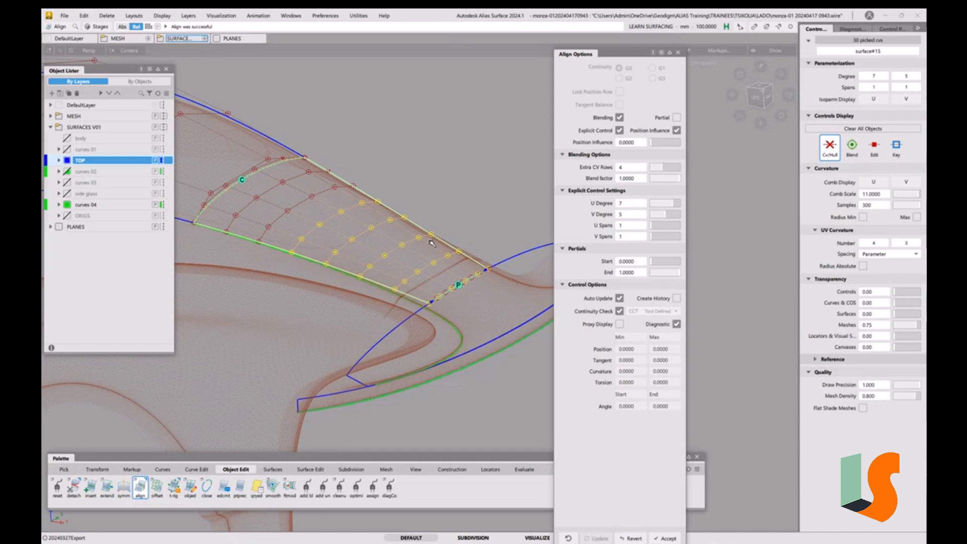
Set the aligned surface's explicit U degree to 5
click(760, 89)
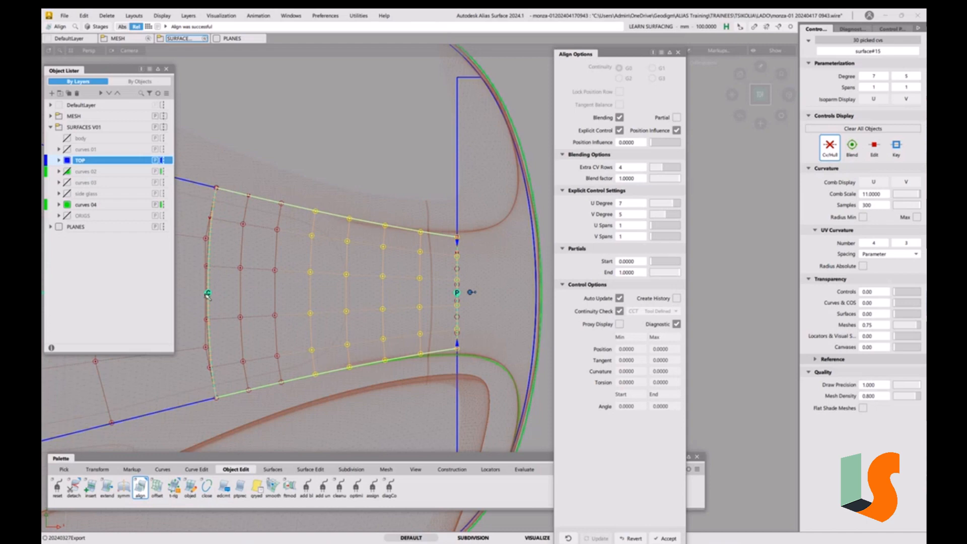
click(666, 205)
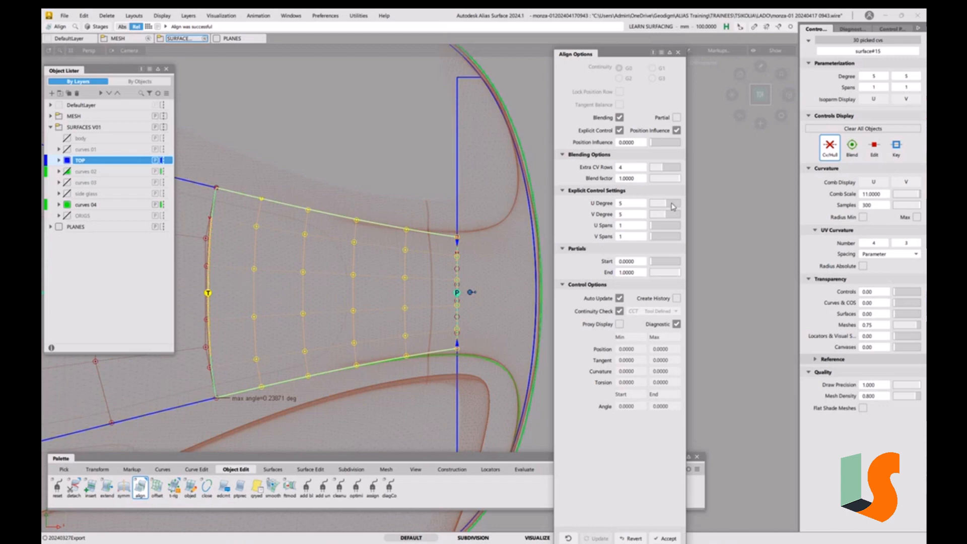
drag(674, 206, 674, 207)
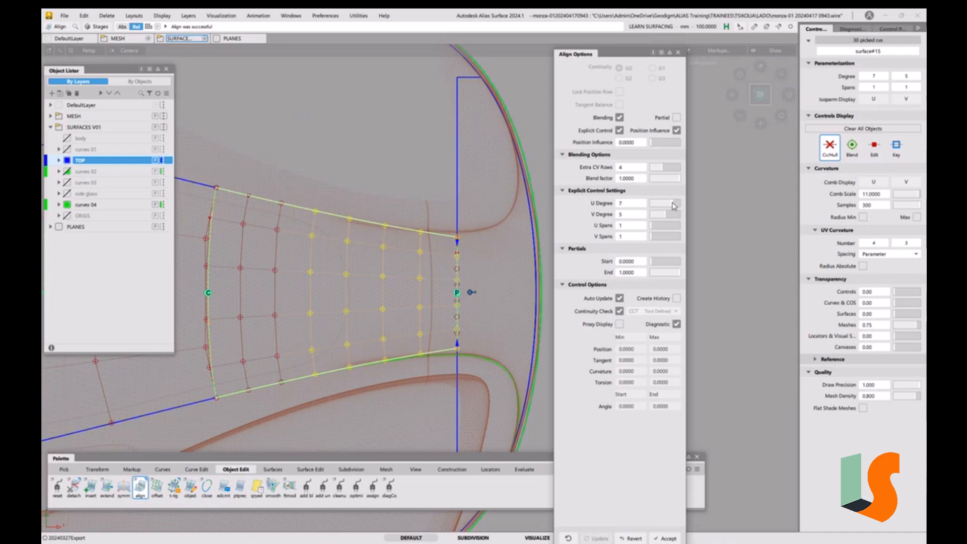
drag(674, 207, 669, 207)
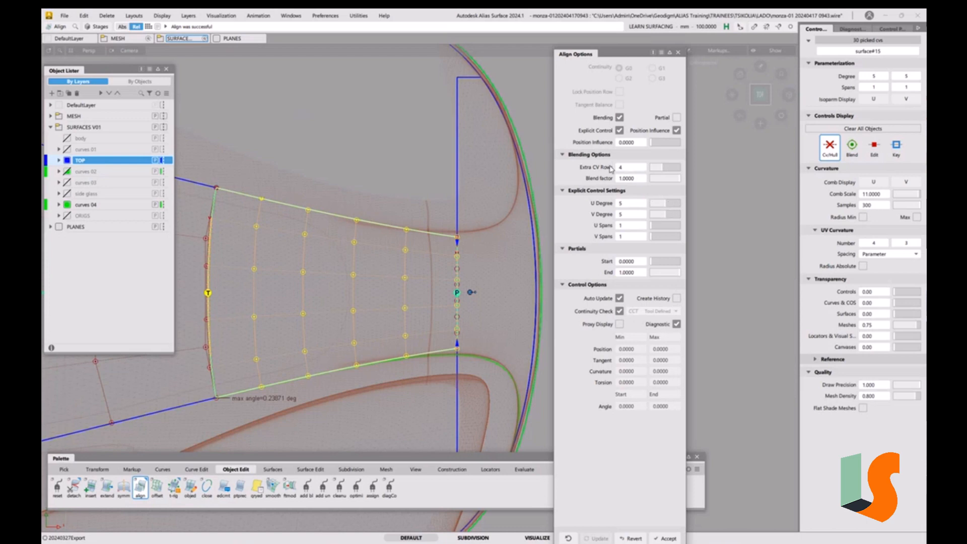
Reduce the alignment blend's extra CV rows to 2
click(660, 168)
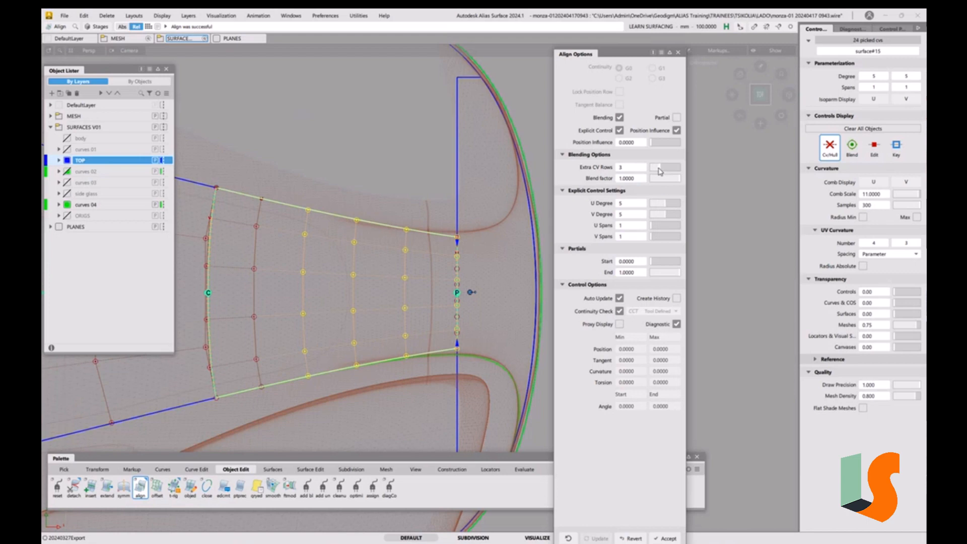
click(660, 169)
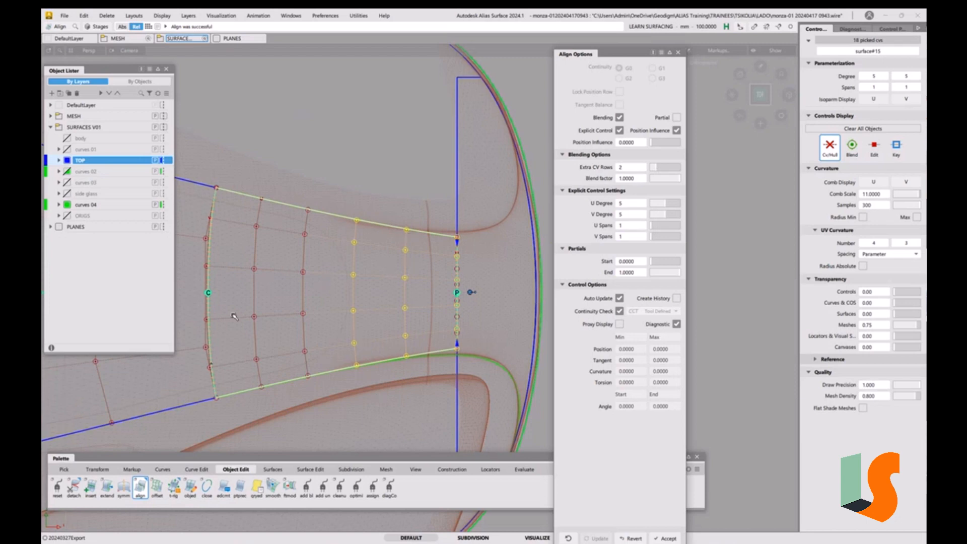
alt+shift+drag(268, 317, 409, 319)
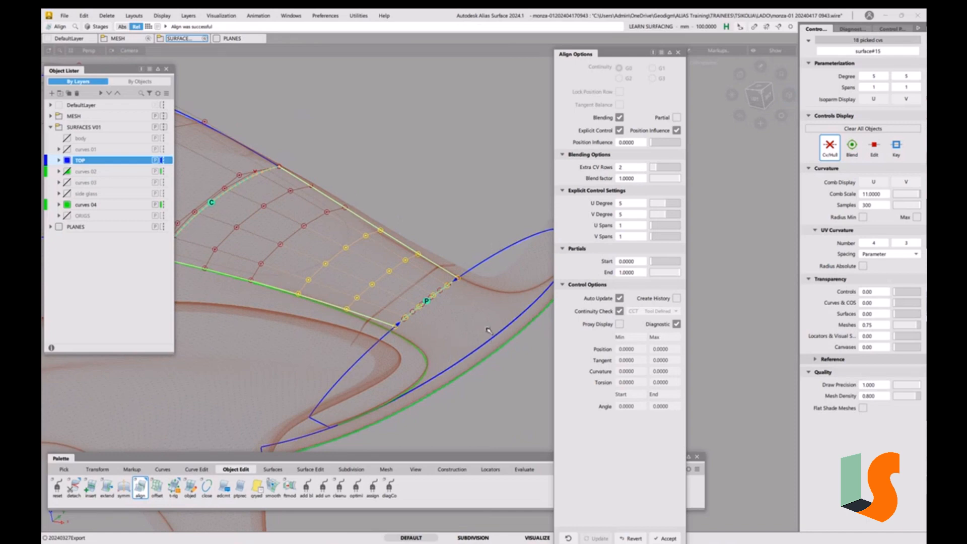
key(shift+alt)
alt+shift+drag(457, 328, 391, 344)
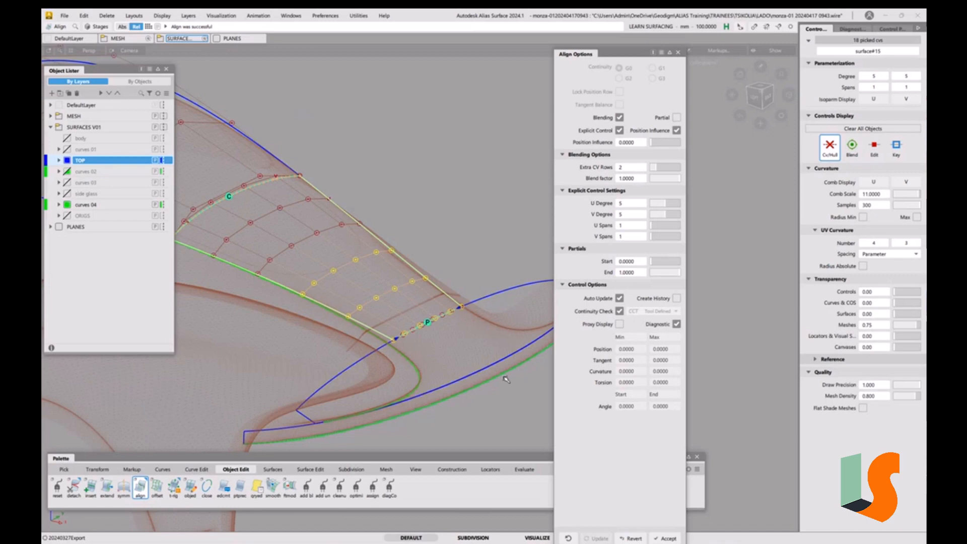
click(634, 538)
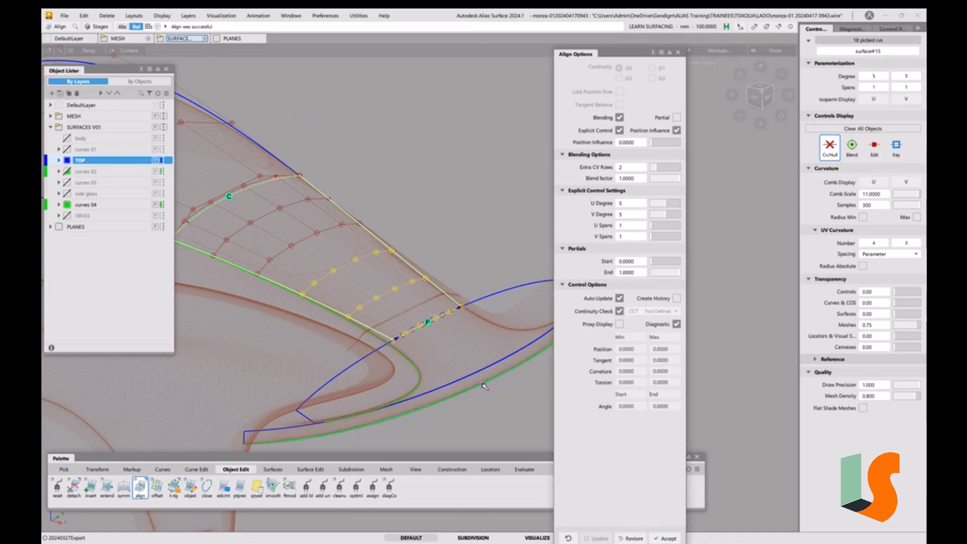
Align the surface's shared U=1 edge to the blue boundary curve, enabling partial alignment
click(453, 314)
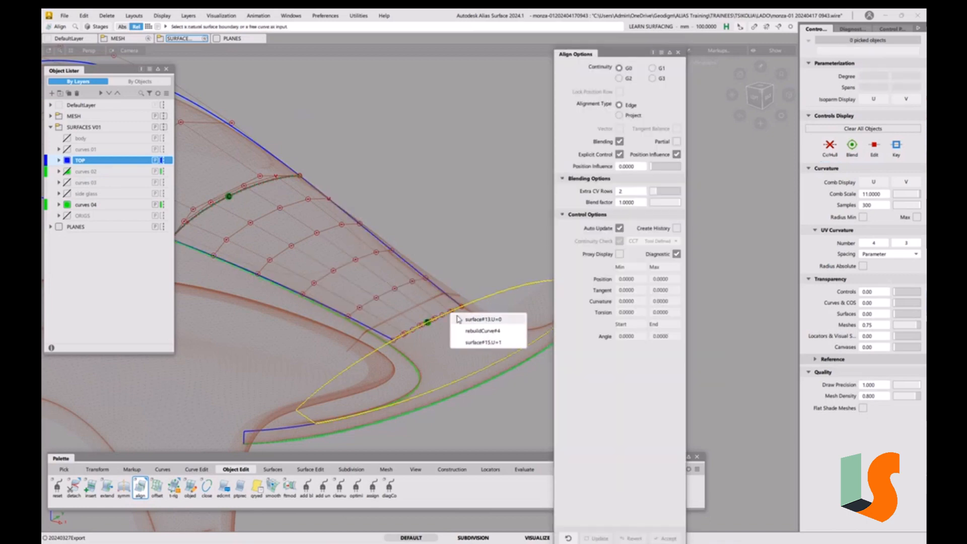
click(479, 343)
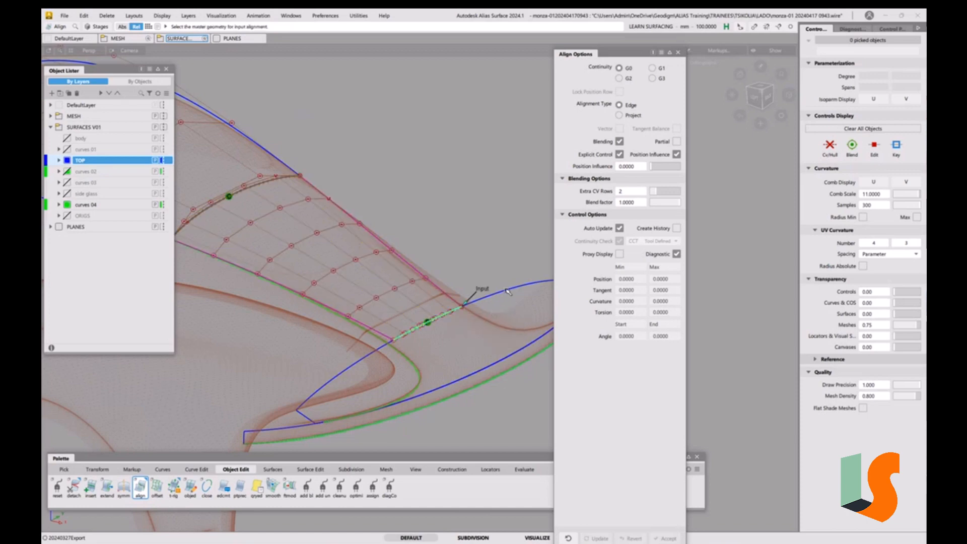
click(507, 291)
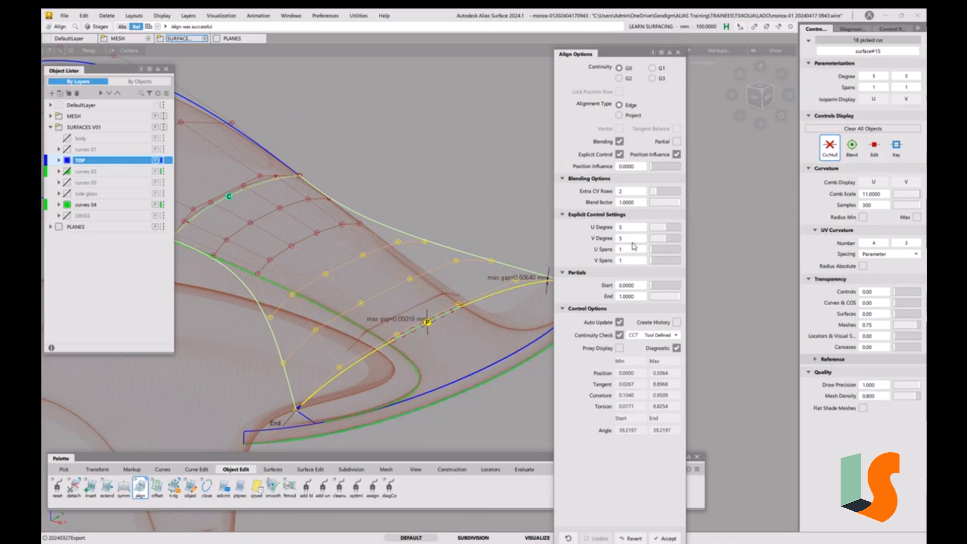
click(676, 142)
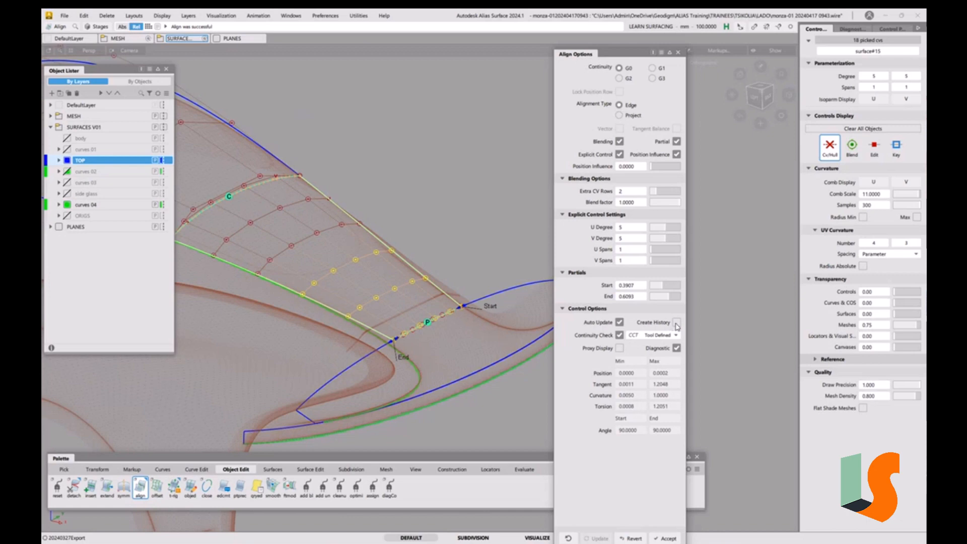
click(107, 15)
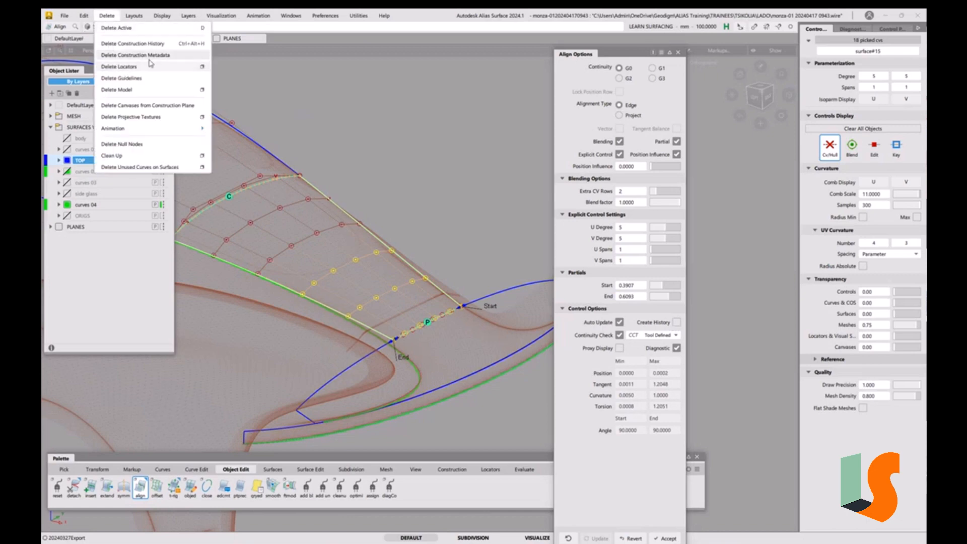
click(334, 57)
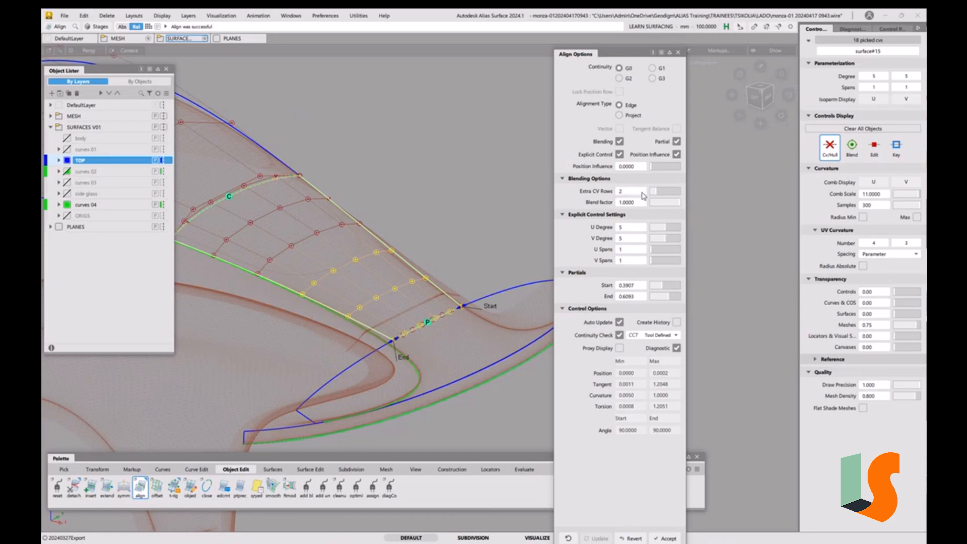
Set the alignment continuity to G2 and turn off blending
click(619, 79)
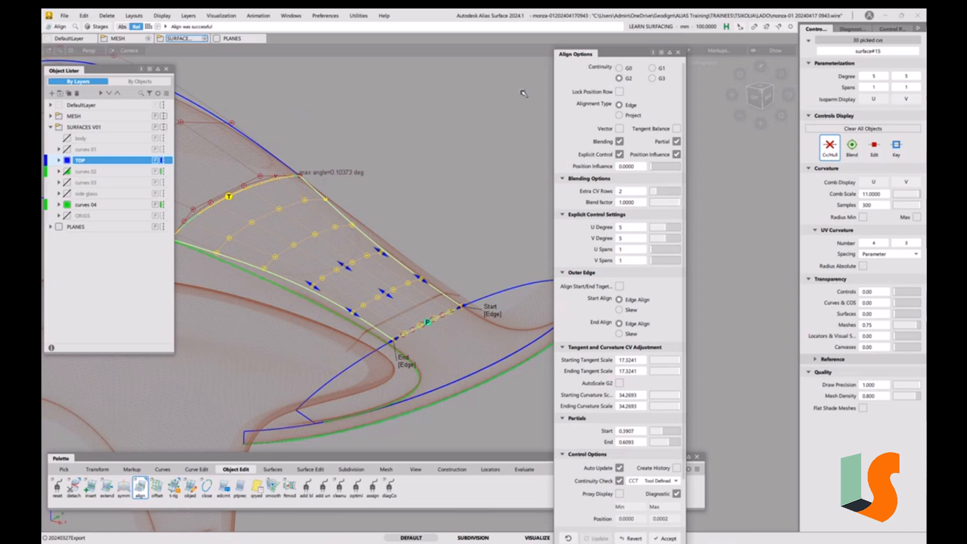
click(619, 142)
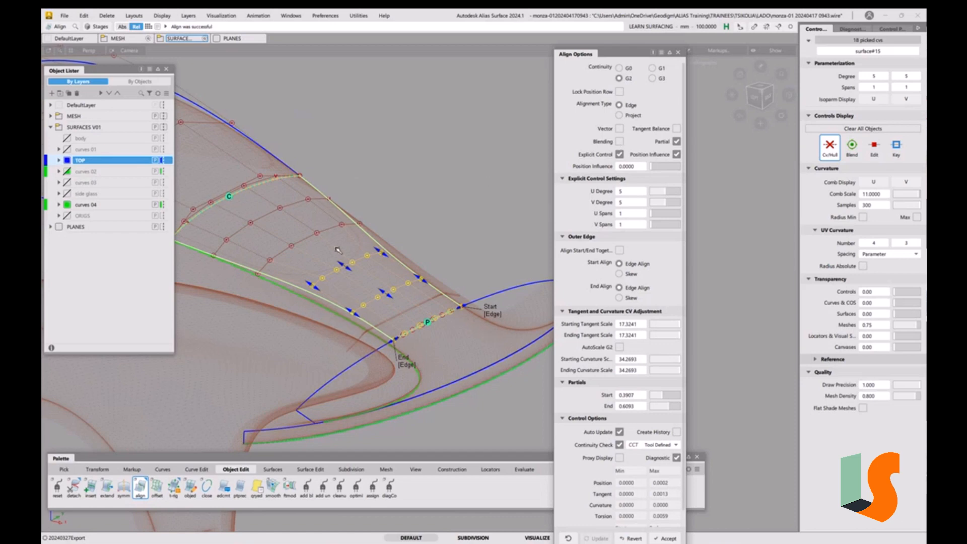
Turn on proxy display and enable vector alignment along the Z direction
click(763, 87)
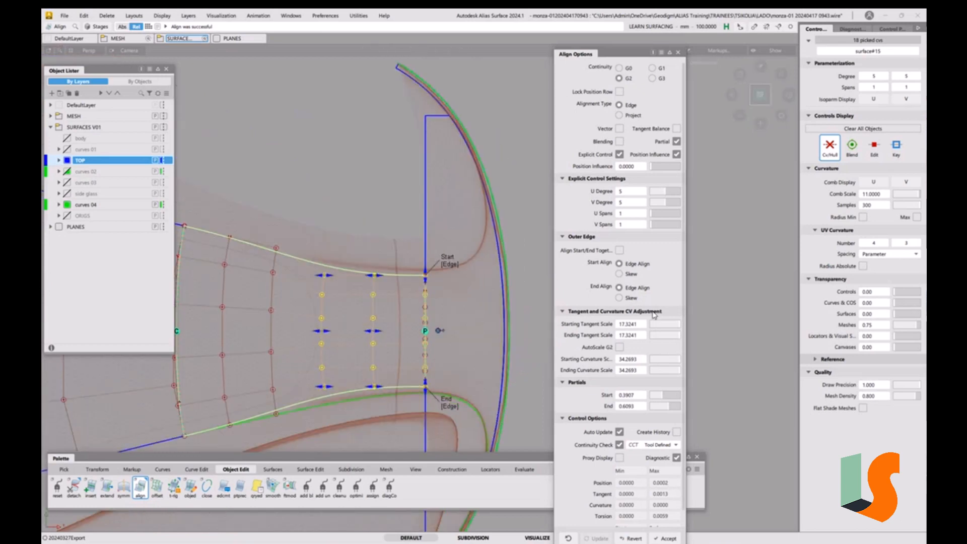
click(620, 458)
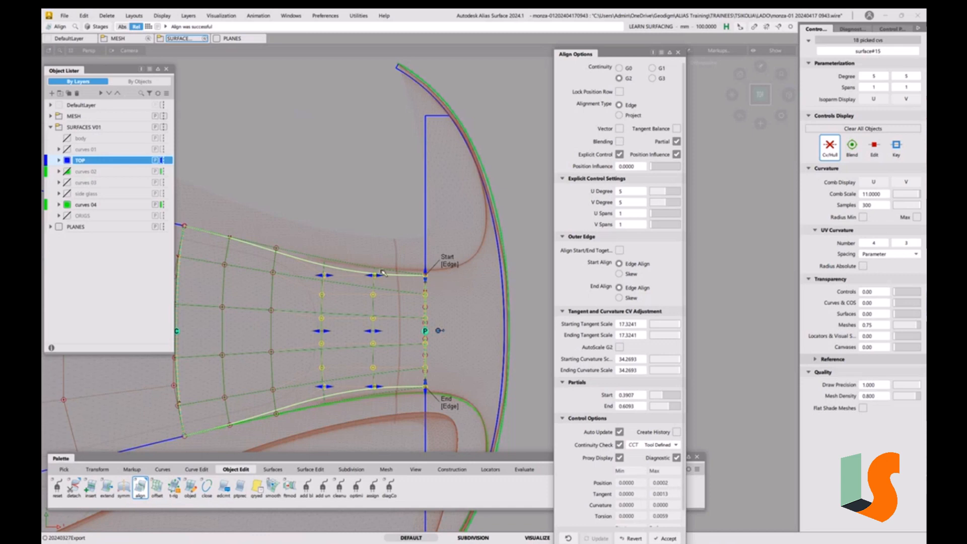
click(620, 129)
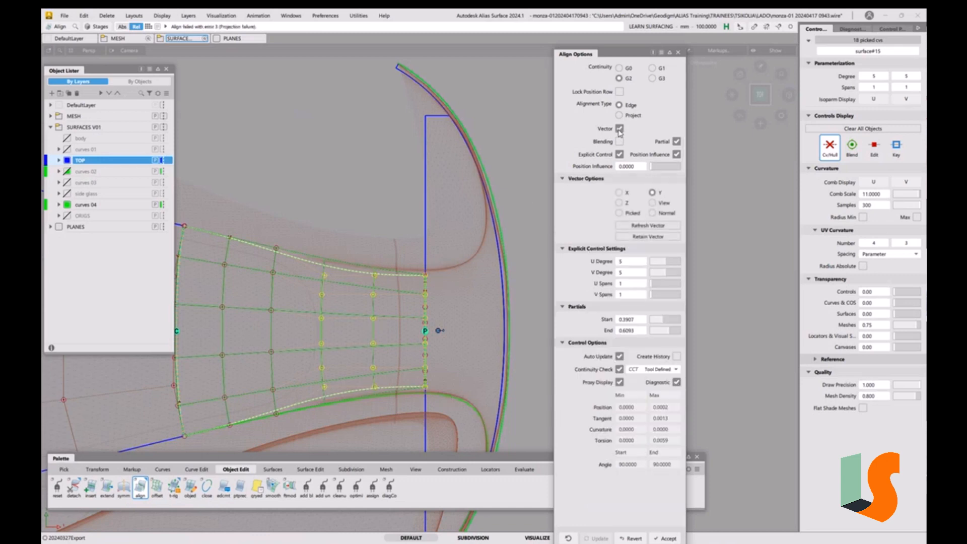
click(625, 205)
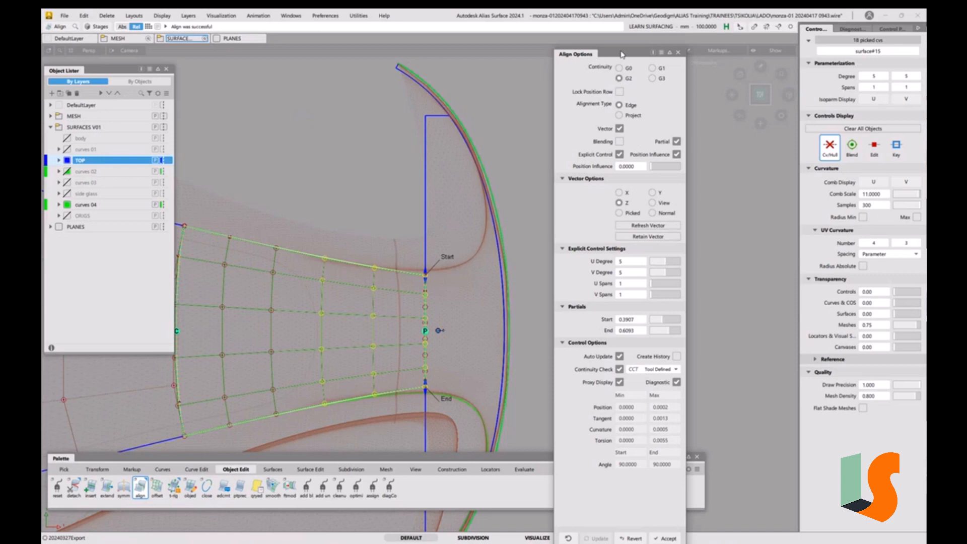
Re-align the shared surface edge to the vertical blue boundary curve with the Z vector enabled, then close the Align tool
drag(622, 54, 661, 48)
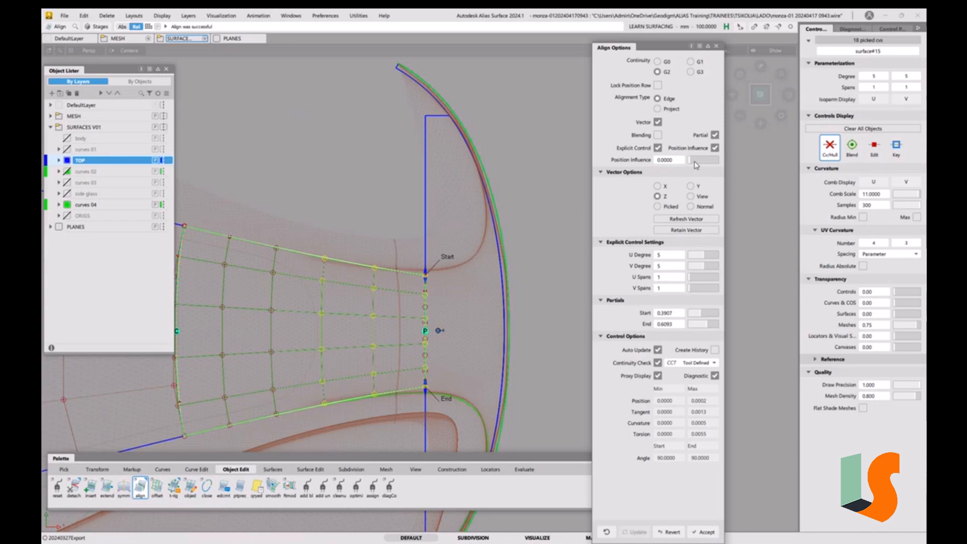
drag(696, 165, 669, 166)
click(542, 256)
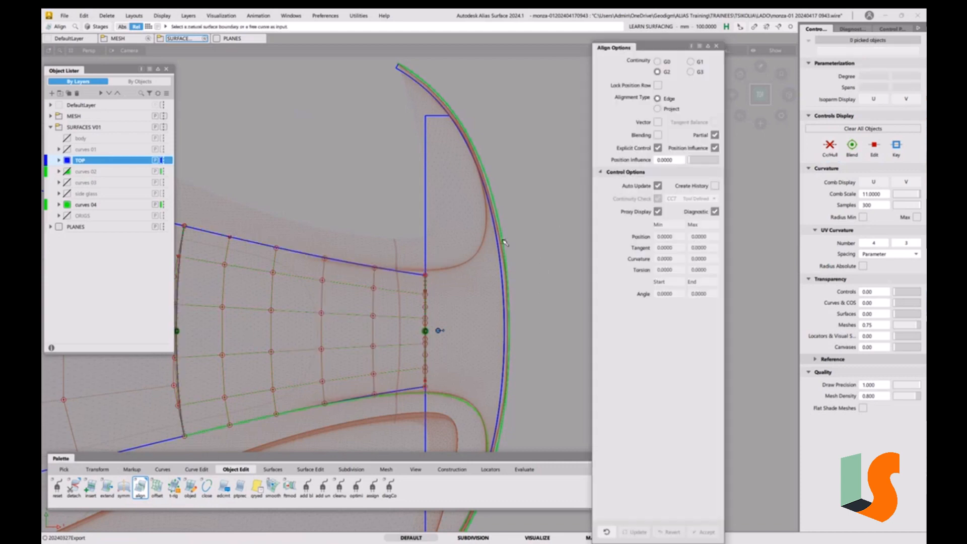
click(425, 299)
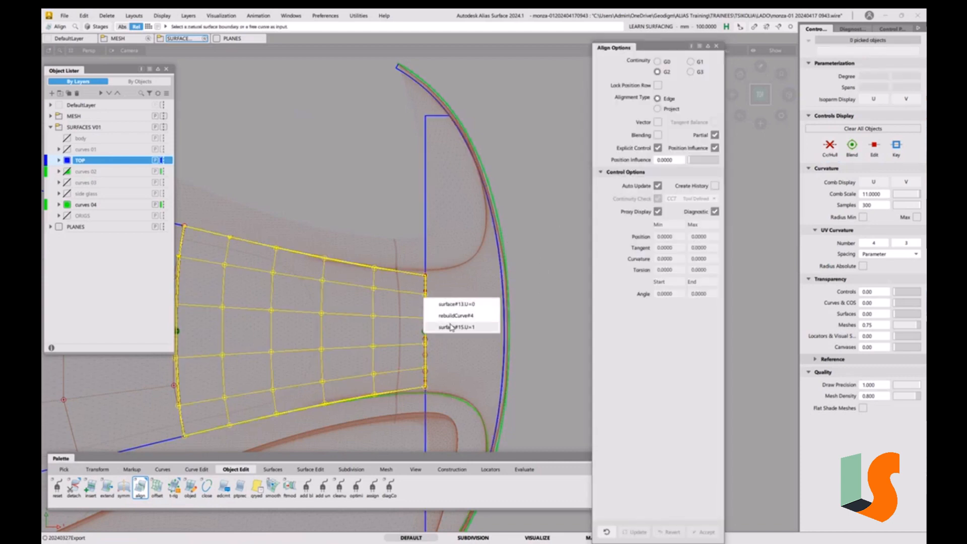
click(441, 304)
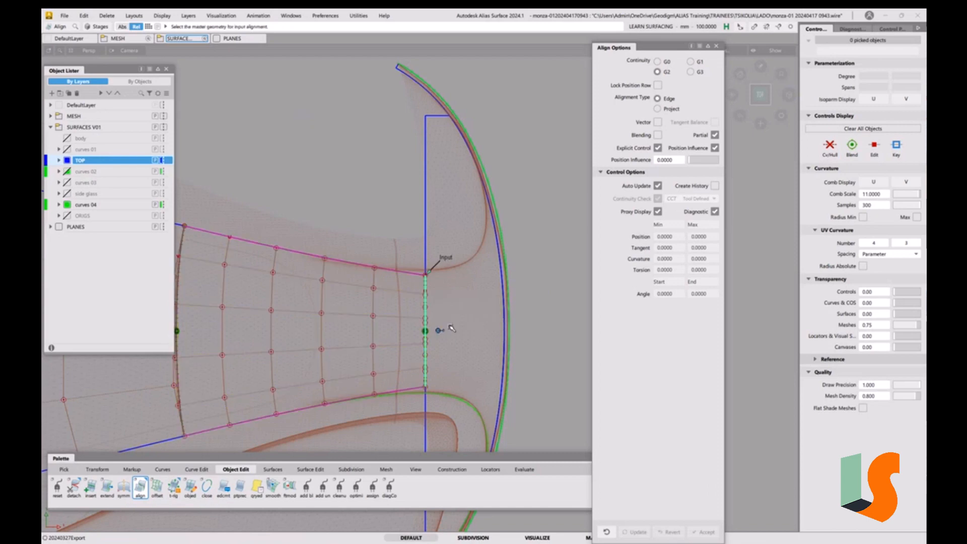
click(425, 215)
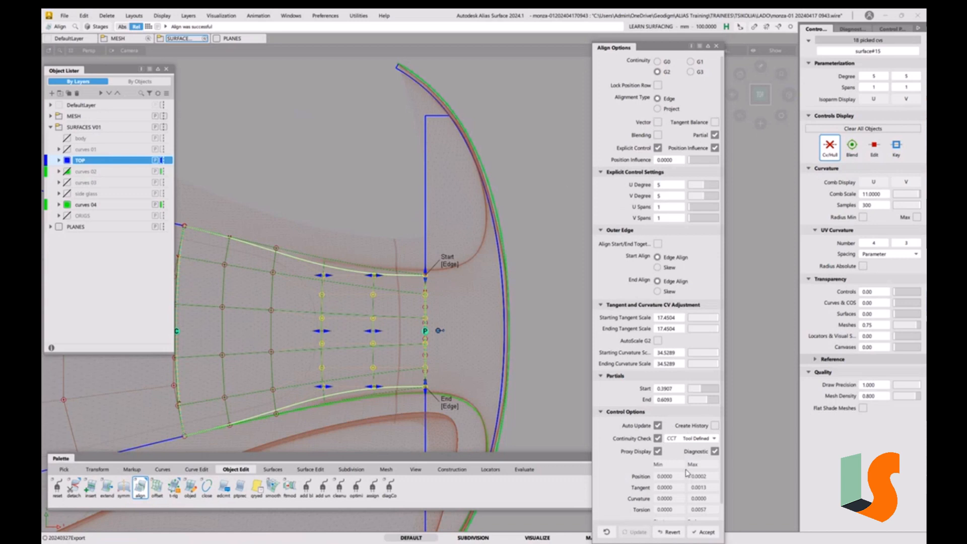
click(659, 124)
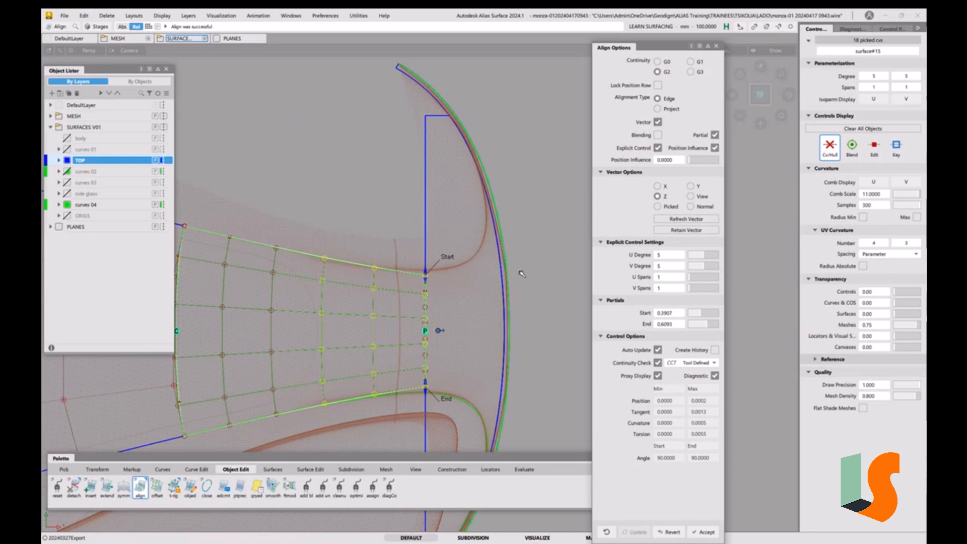
right_drag(549, 322, 550, 301)
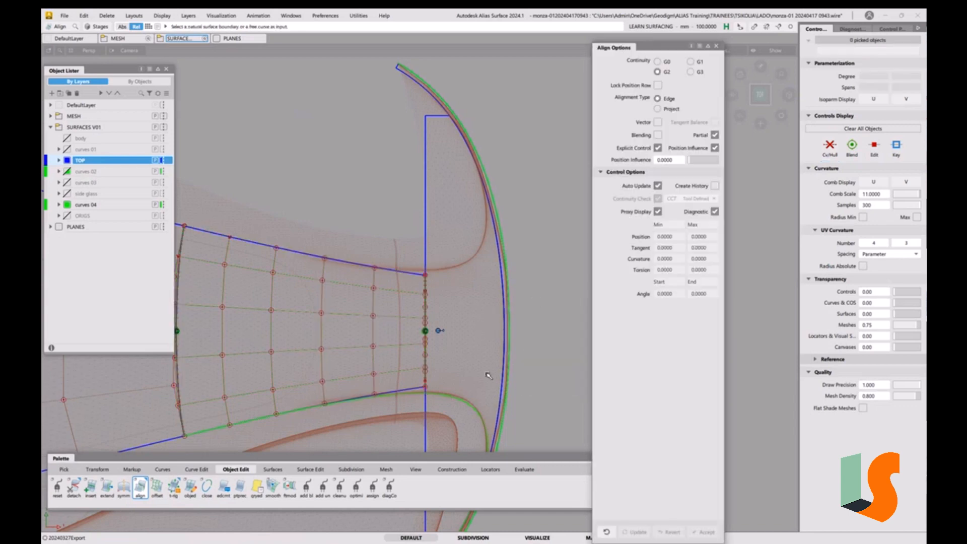
alt+shift+drag(509, 344, 465, 292)
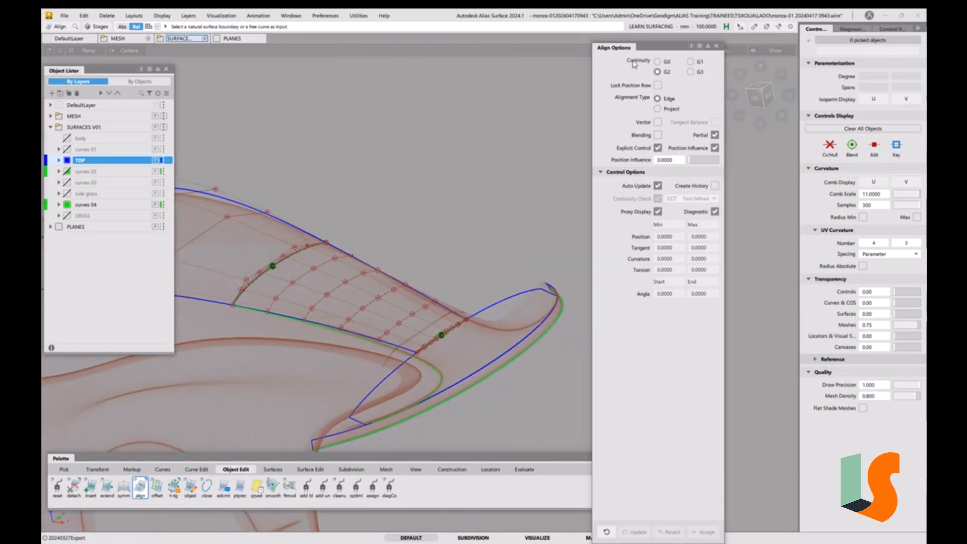
click(717, 46)
alt+shift+drag(470, 237, 500, 241)
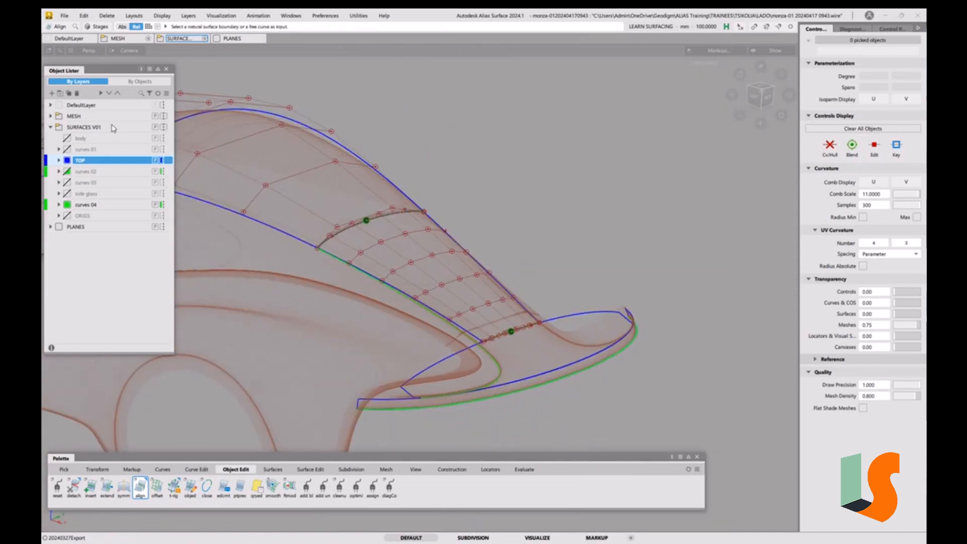
click(60, 19)
click(72, 104)
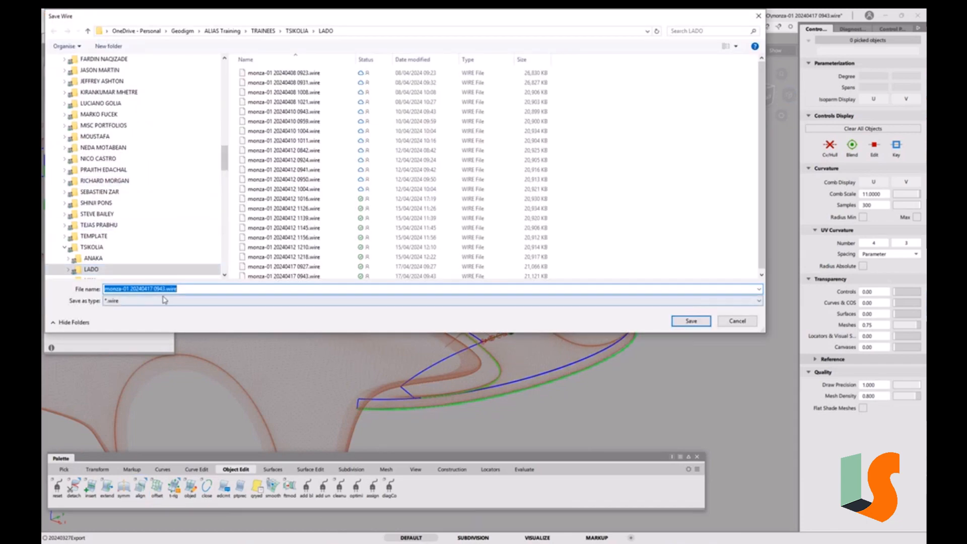
drag(161, 291, 224, 290)
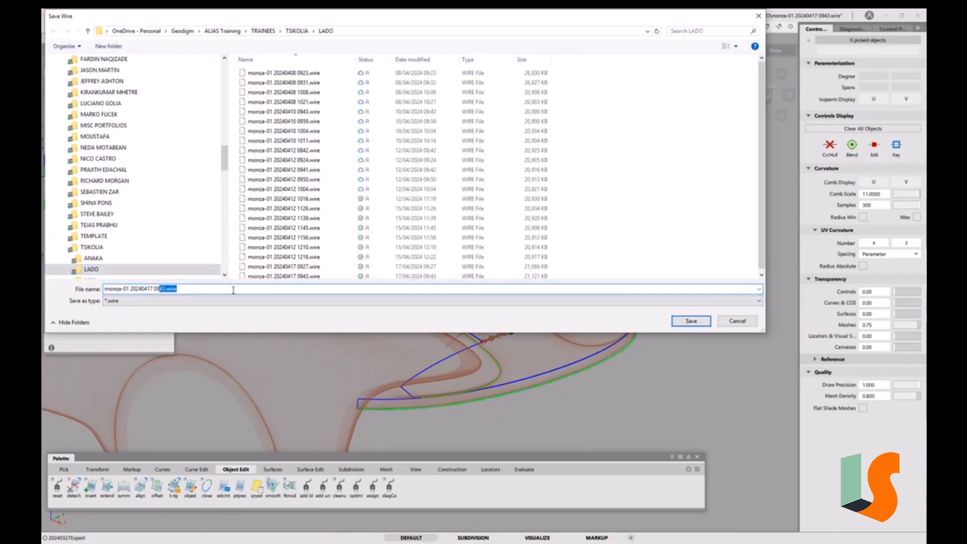
text(58)
key(Return)
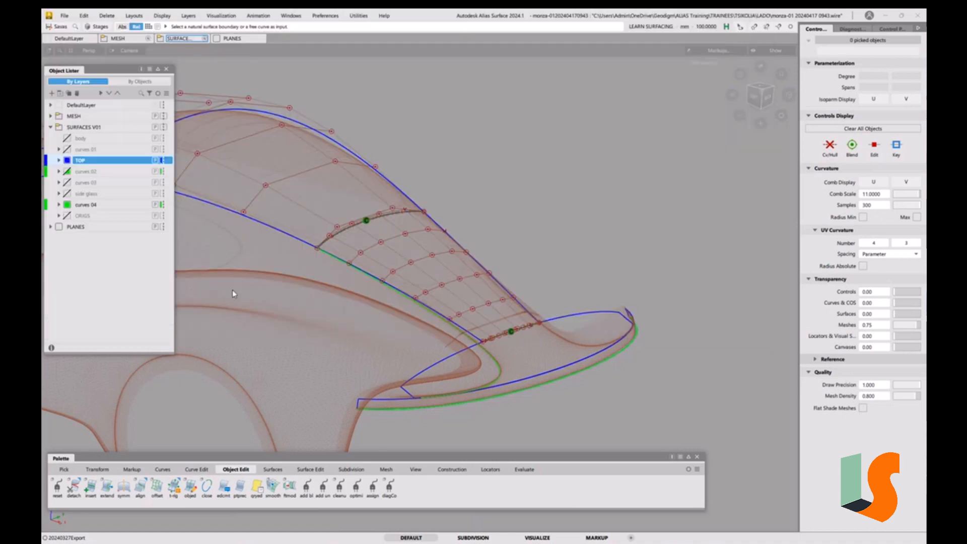
Select the three hood and nose surfaces and hide everything else
ctrl+shift+drag(390, 223, 379, 233)
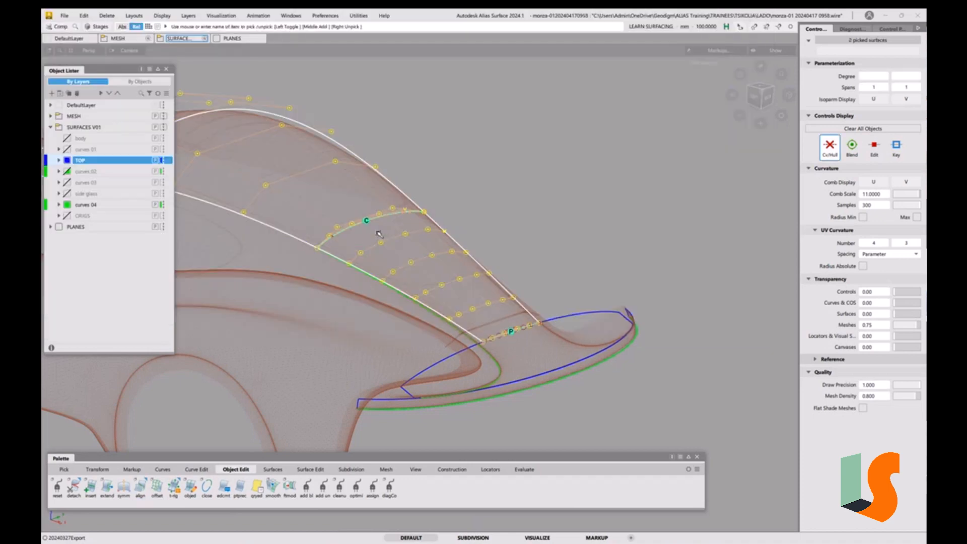
click(572, 322)
key(alt+h)
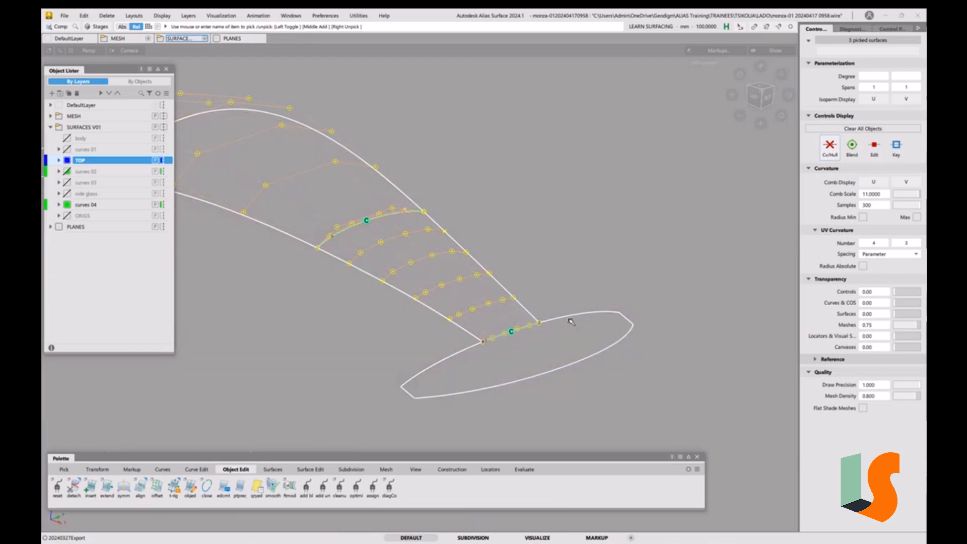
click(583, 330)
Apply Iso Angle diagnostic shading to the isolated hood surfaces
alt+shift+right_drag(536, 232, 483, 230)
alt+shift+middle_drag(484, 230, 531, 229)
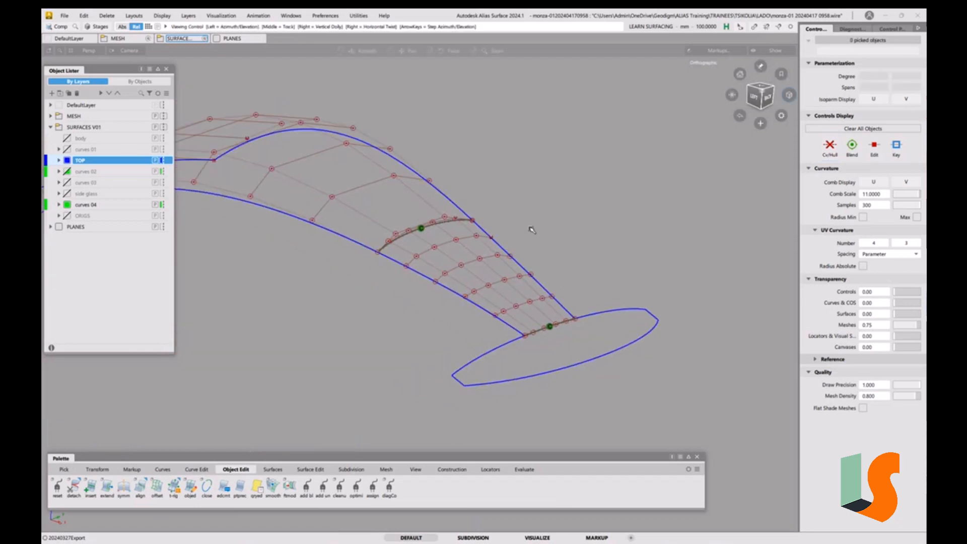
alt+shift+drag(531, 229, 571, 272)
alt+shift+right_drag(539, 251, 479, 248)
alt+shift+middle_drag(478, 248, 616, 244)
alt+shift+drag(616, 244, 584, 239)
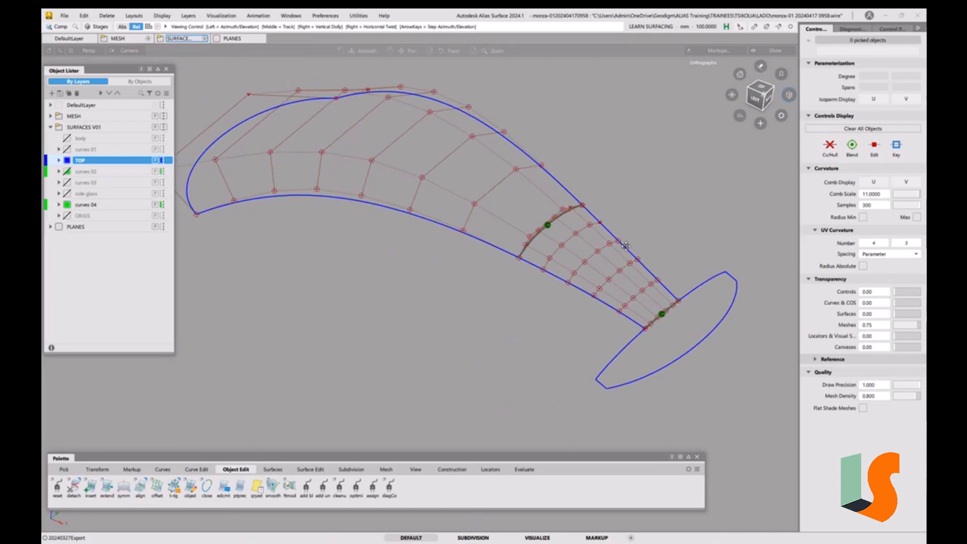
alt+shift+middle_drag(627, 246, 580, 271)
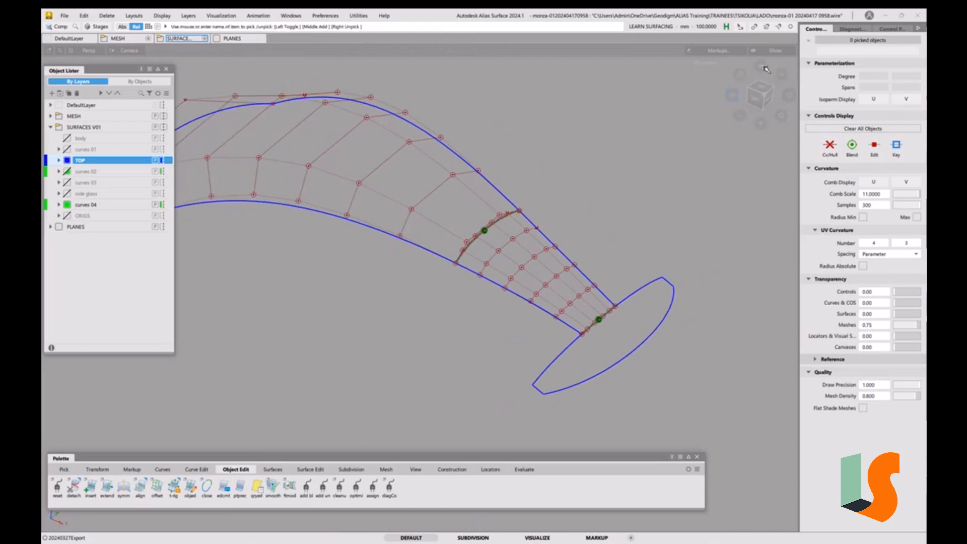
click(850, 29)
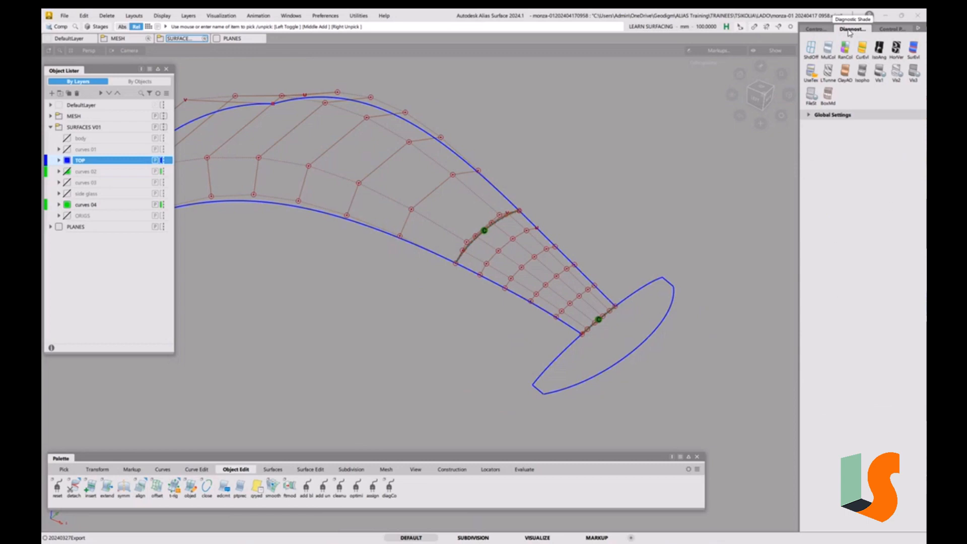
click(879, 48)
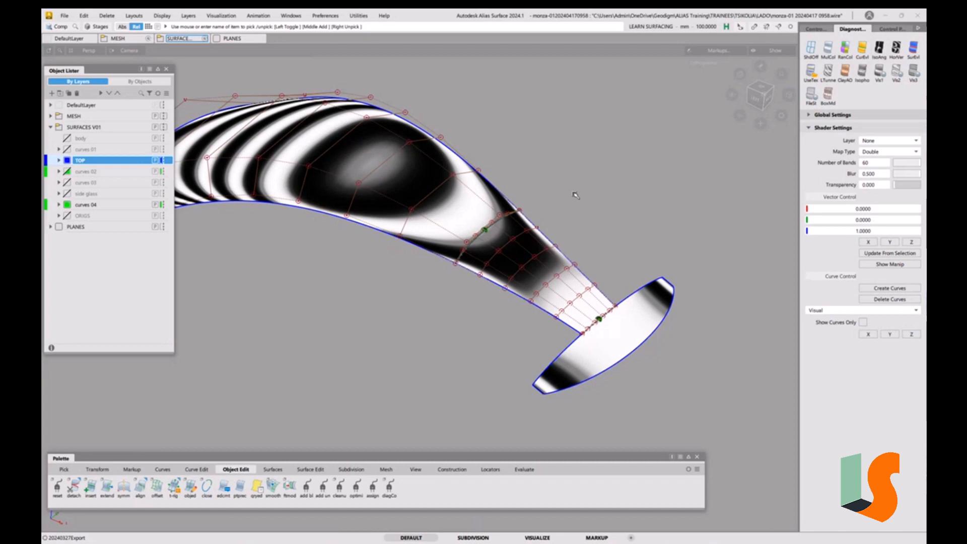
Switch to horizontal zebra stripe shading and set the stripe repeats to 1.796
alt+shift+drag(575, 195, 626, 185)
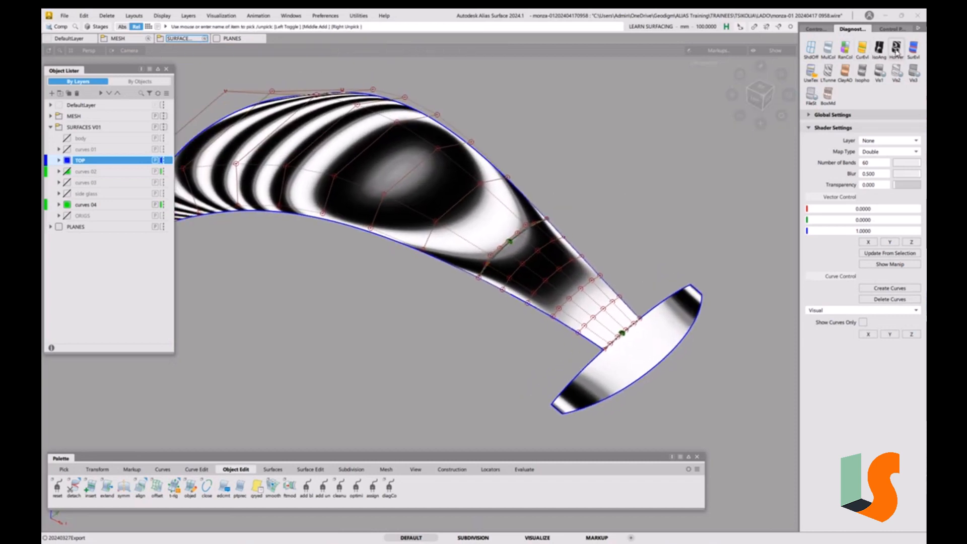
click(896, 47)
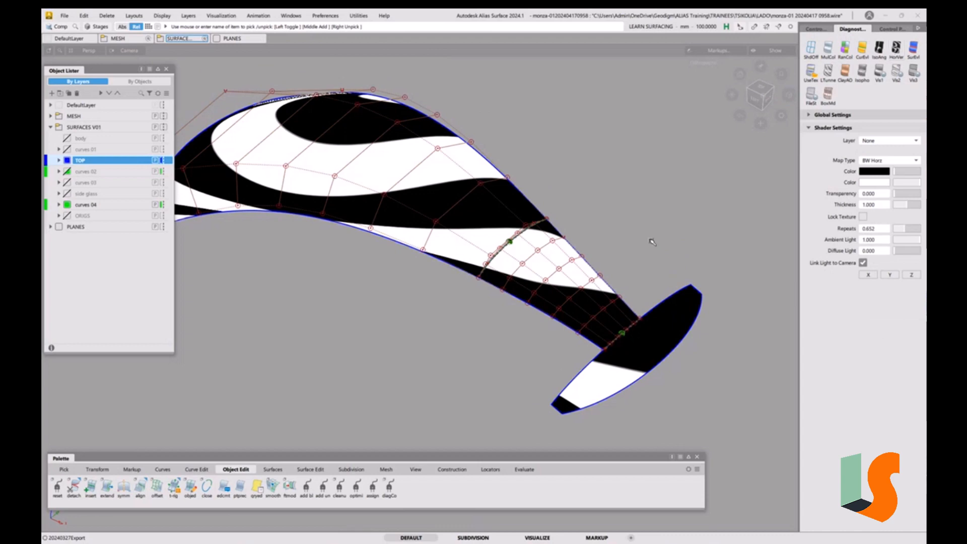
alt+shift+drag(652, 243, 623, 262)
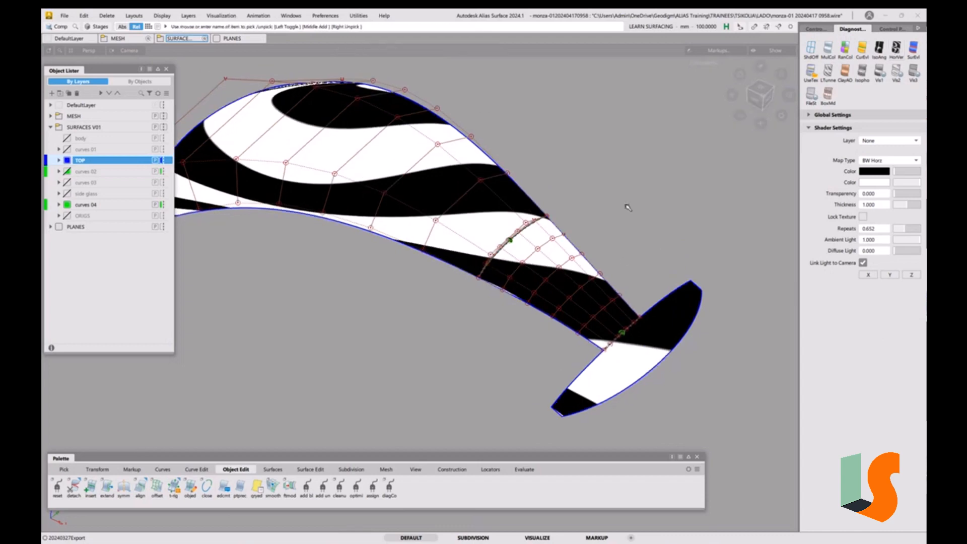
alt+shift+drag(620, 183, 503, 249)
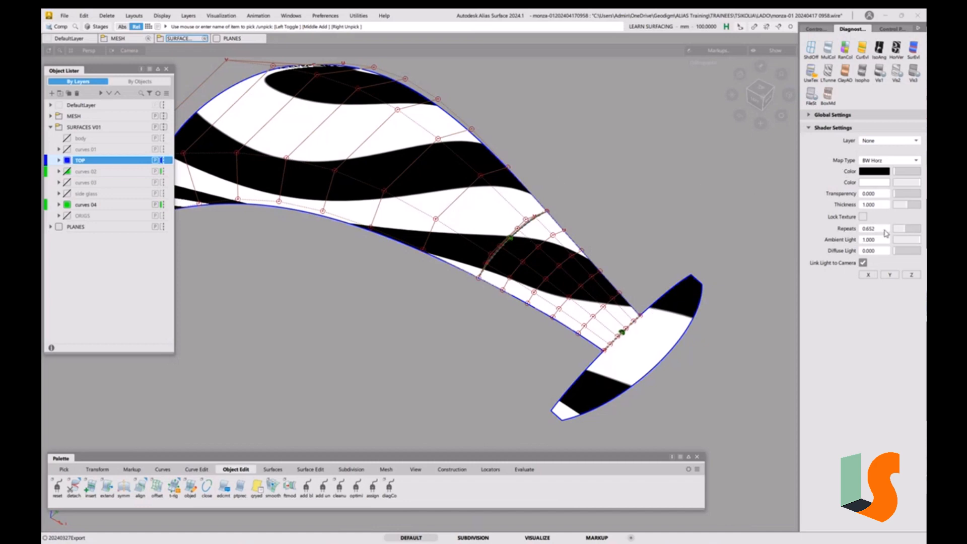
drag(901, 231, 912, 233)
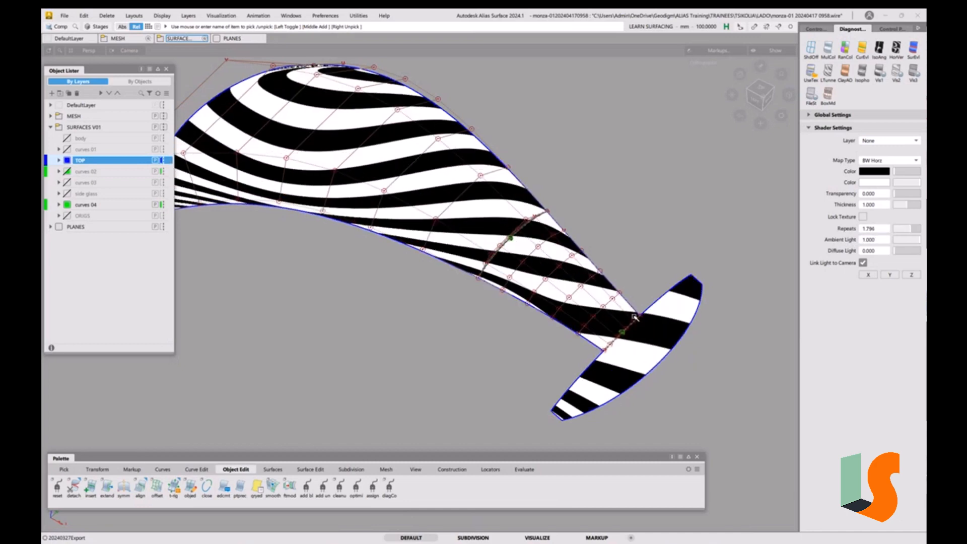
Switch the diagnostic shading back to Iso Angle
alt+shift+drag(598, 283, 610, 254)
alt+shift+drag(550, 255, 549, 263)
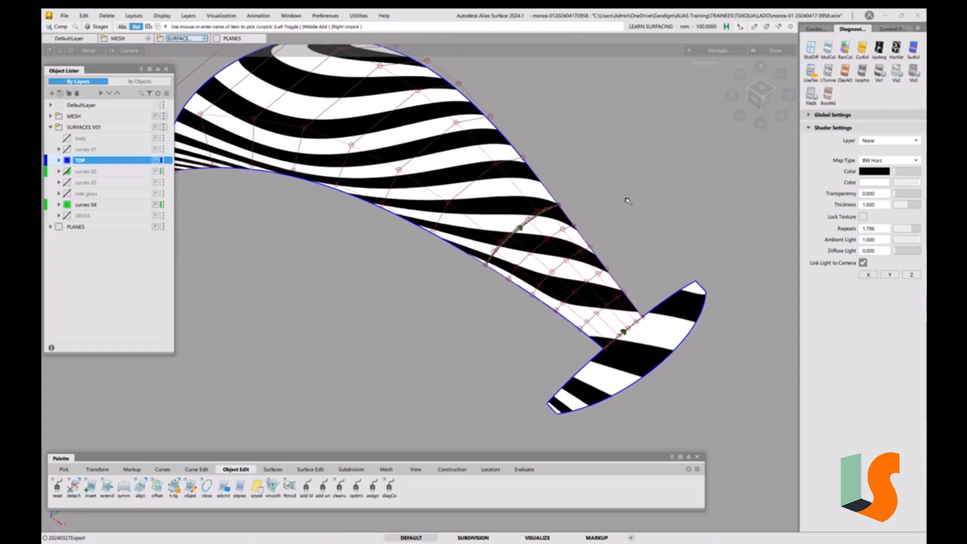
click(880, 53)
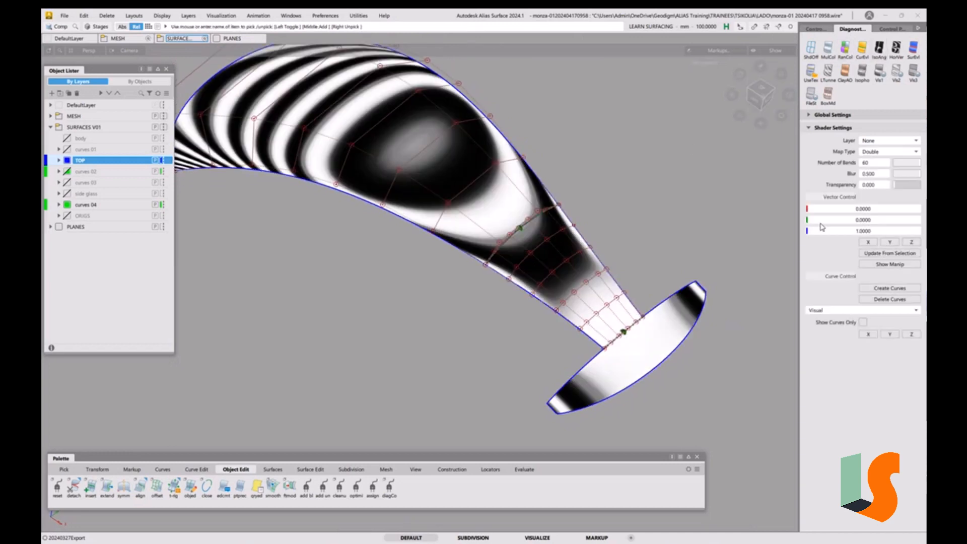
Set the Iso Angle shading vector to the Y axis and orbit to inspect the stripes
click(891, 242)
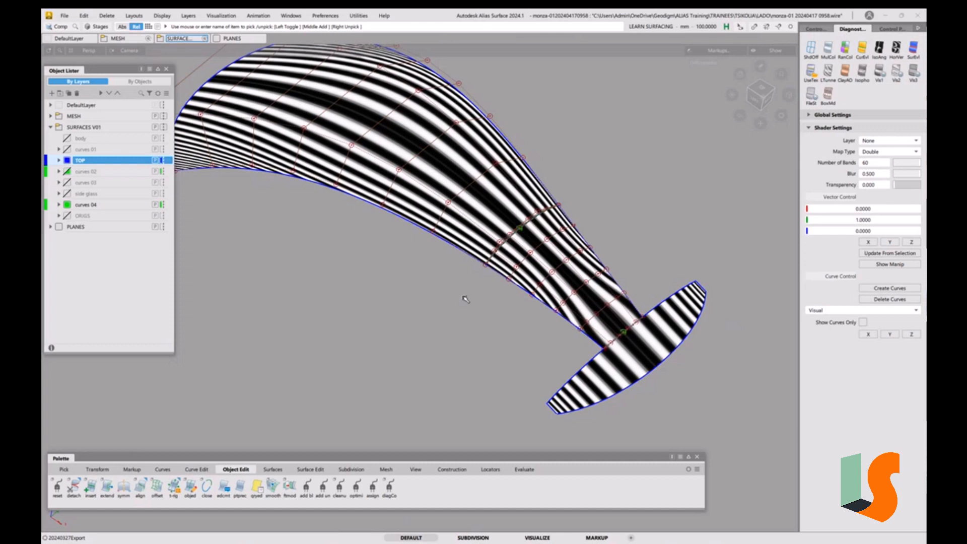
alt+shift+drag(534, 258, 579, 308)
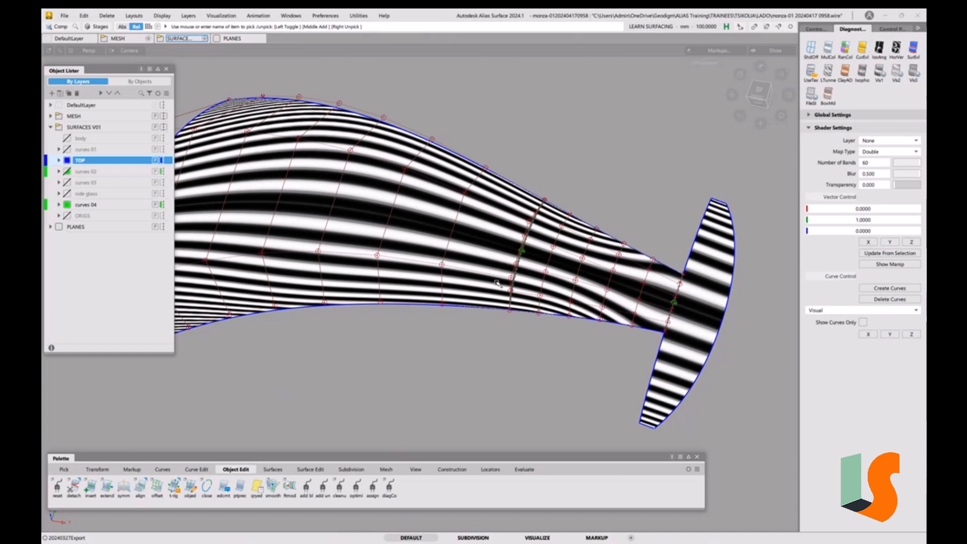
Turn off diagnostic shading and orbit around the hood surfaces to inspect their control vertices
key(1)
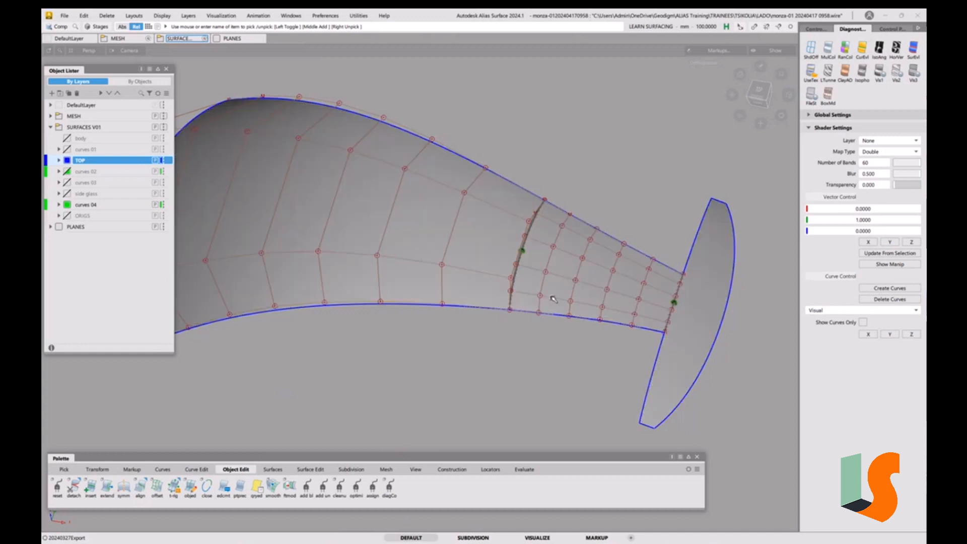
mouse_move(539, 279)
alt+shift+mouse_down()
mouse_move(560, 272)
mouse_move(510, 239)
alt+shift+mouse_up()
alt+shift+drag(710, 334, 519, 287)
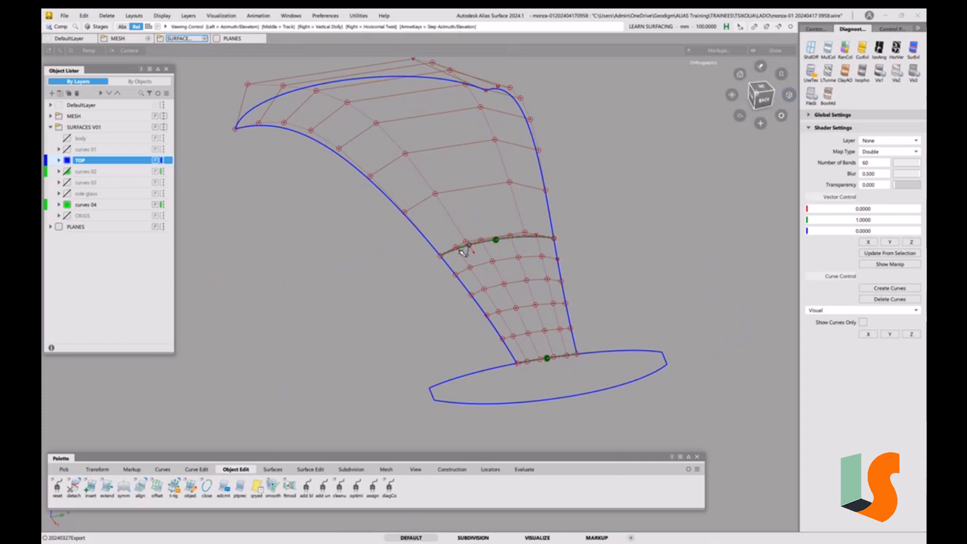
alt+shift+drag(449, 198, 456, 276)
alt+shift+middle_drag(456, 276, 430, 283)
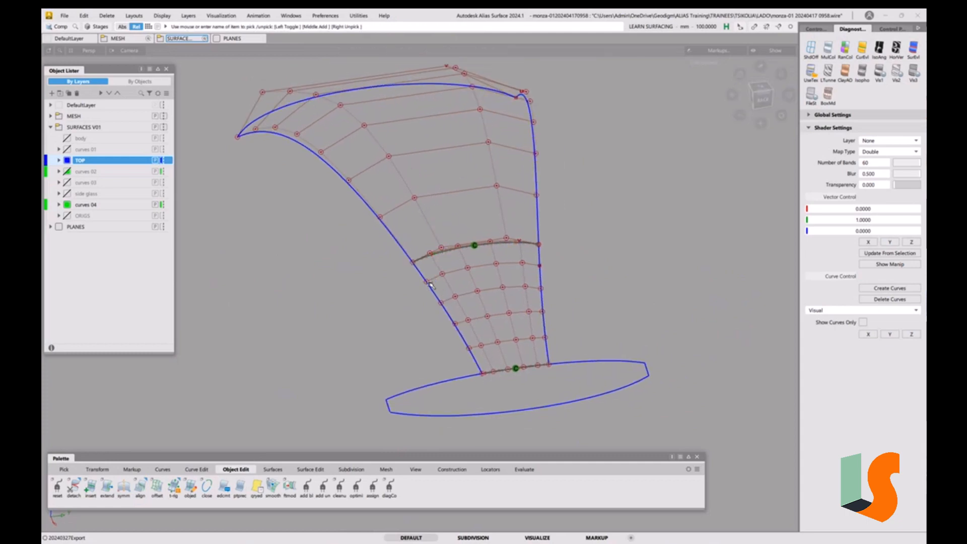
ctrl+shift+drag(499, 331, 496, 286)
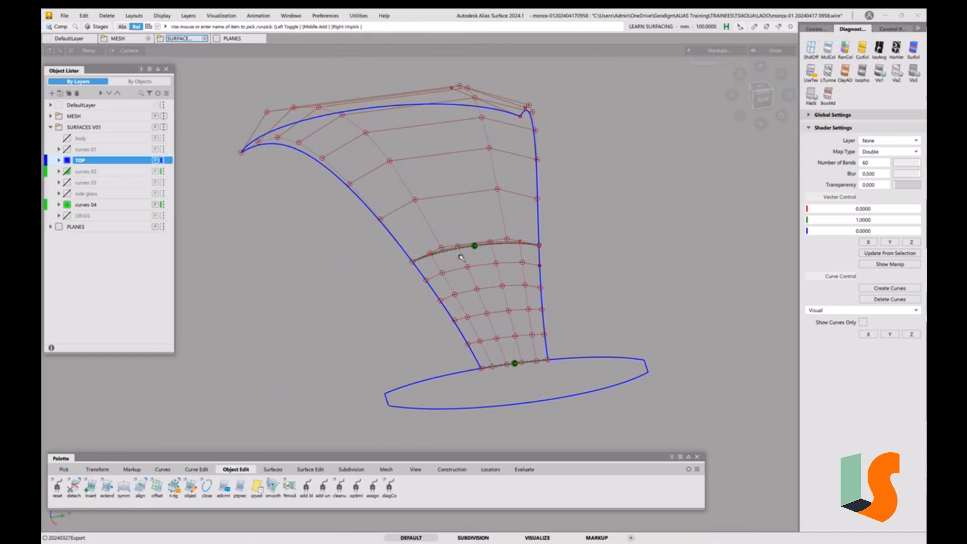
mouse_move(543, 262)
alt+shift+mouse_down()
mouse_move(449, 238)
mouse_move(434, 221)
mouse_move(430, 262)
mouse_move(546, 284)
mouse_move(468, 260)
alt+shift+mouse_up()
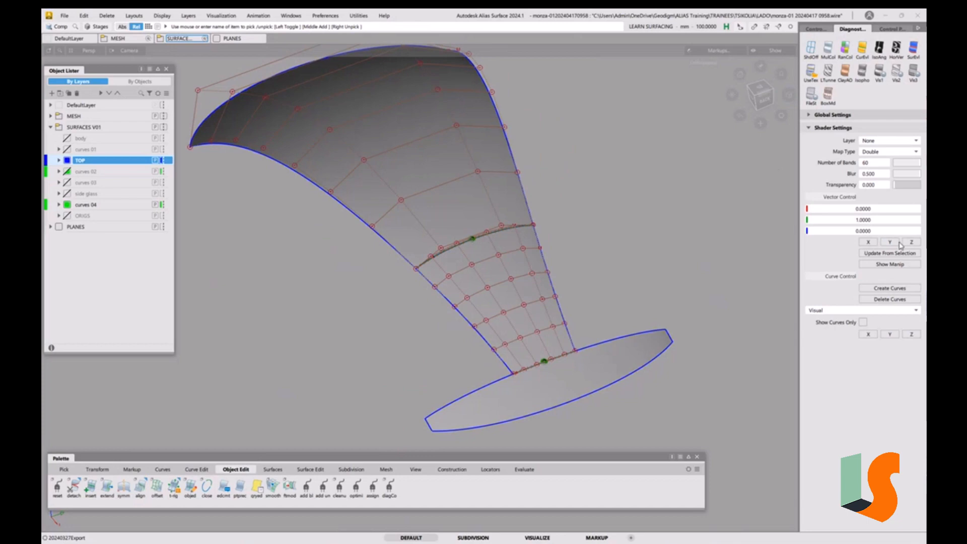
Reapply Iso Angle shading, create the iso-angle curves on the surfaces and show curves only
click(878, 48)
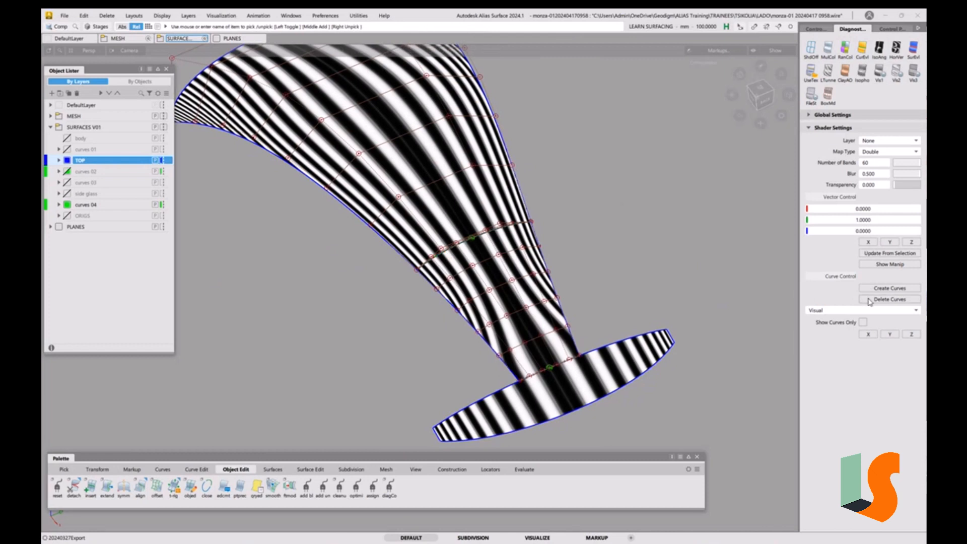
click(886, 290)
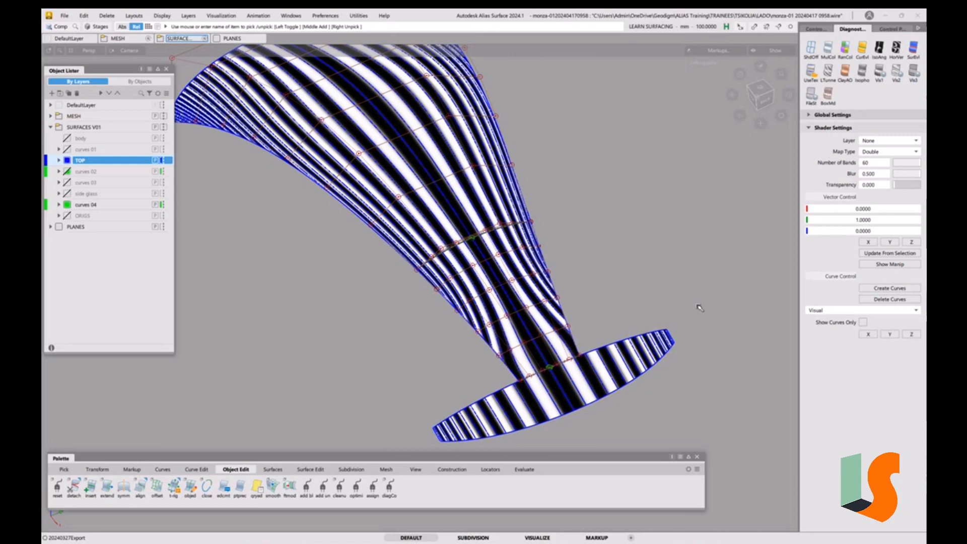
click(862, 323)
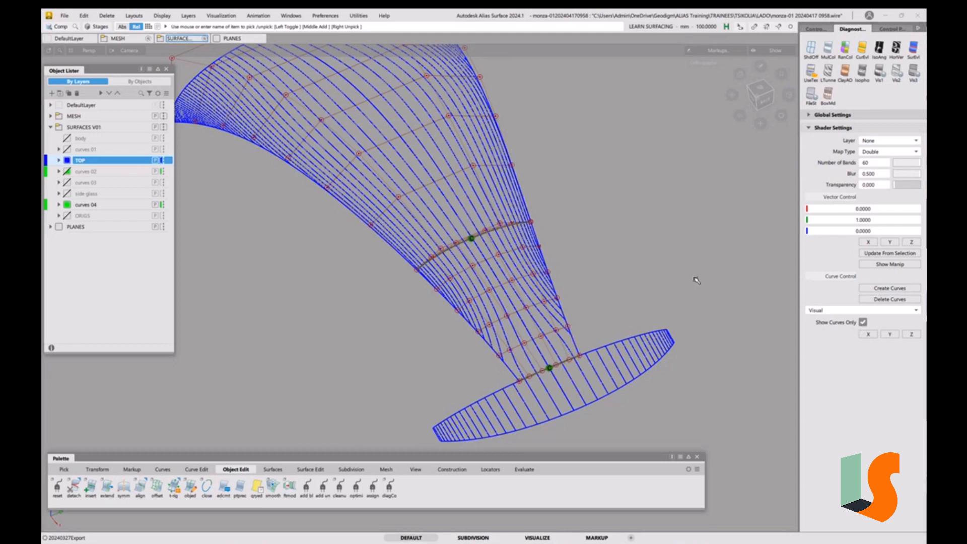
Align the lower centre surface's edge to the upper surface's edge with G2 continuity, Partial off, Create History on, proxy display off
alt+shift+drag(444, 252, 488, 277)
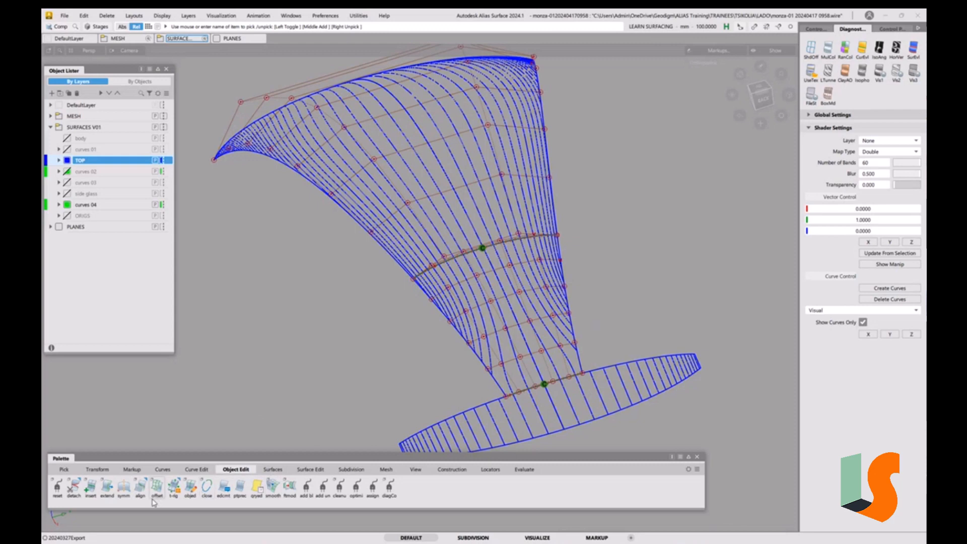
click(141, 488)
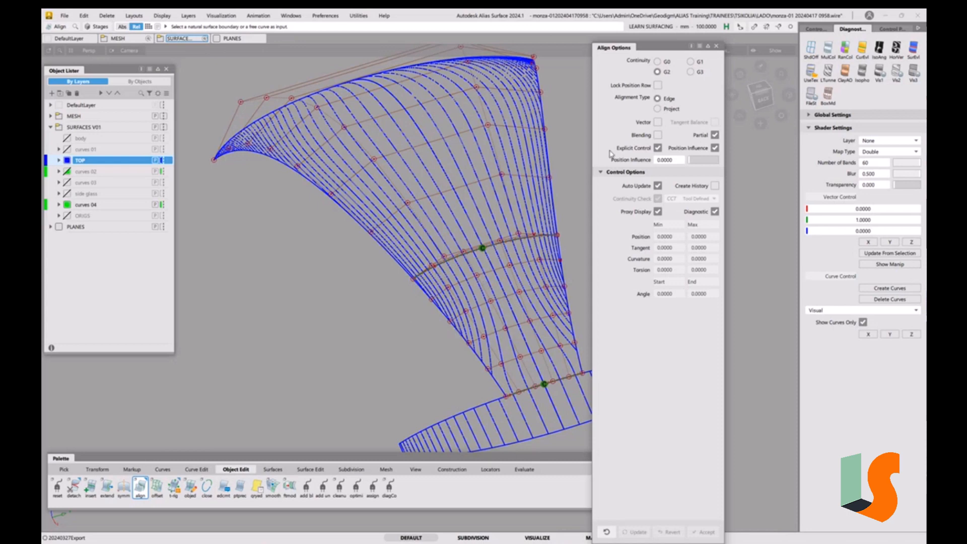
click(715, 135)
click(658, 73)
click(715, 186)
click(459, 259)
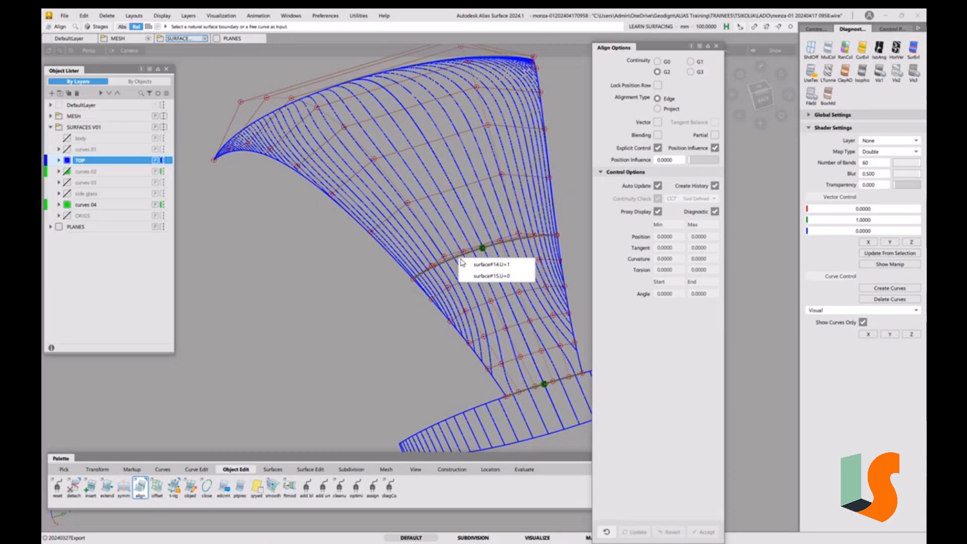
click(485, 276)
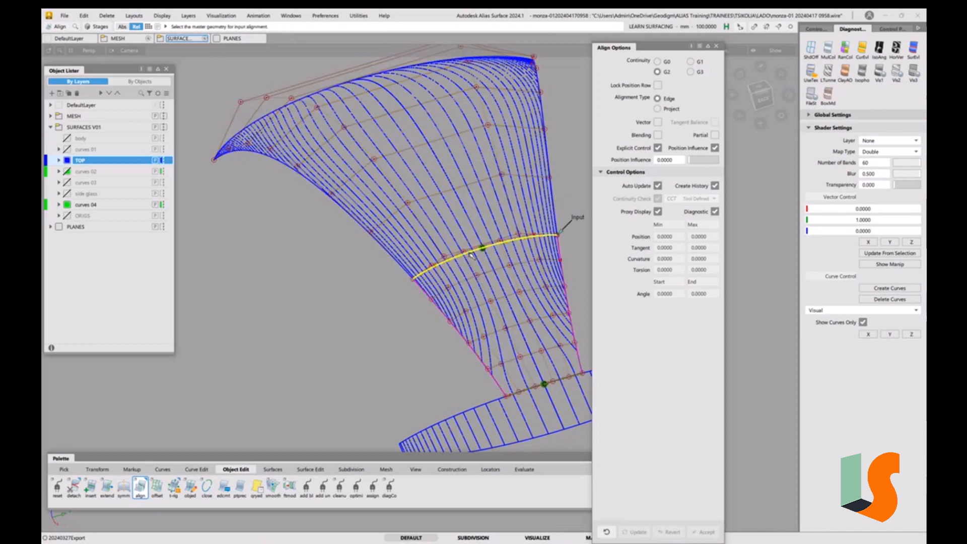
click(471, 255)
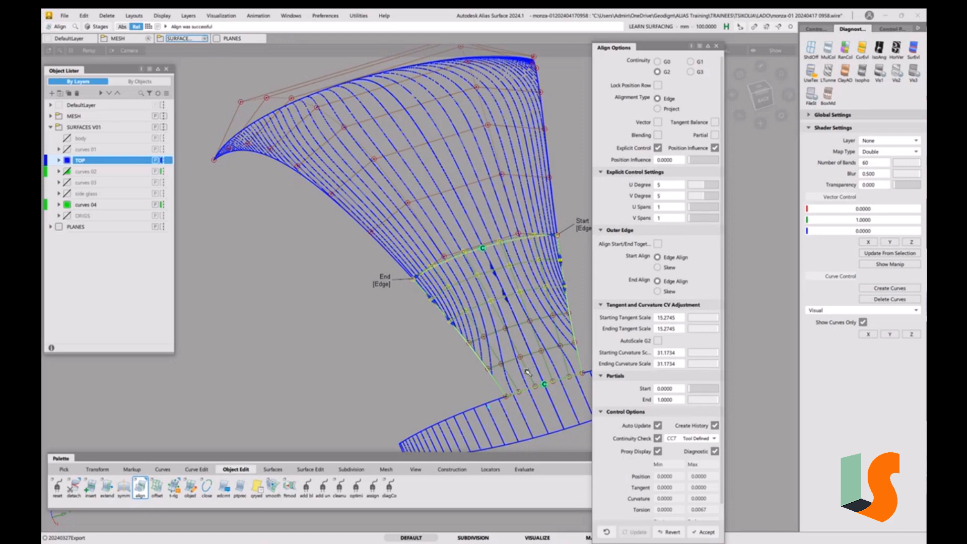
click(658, 452)
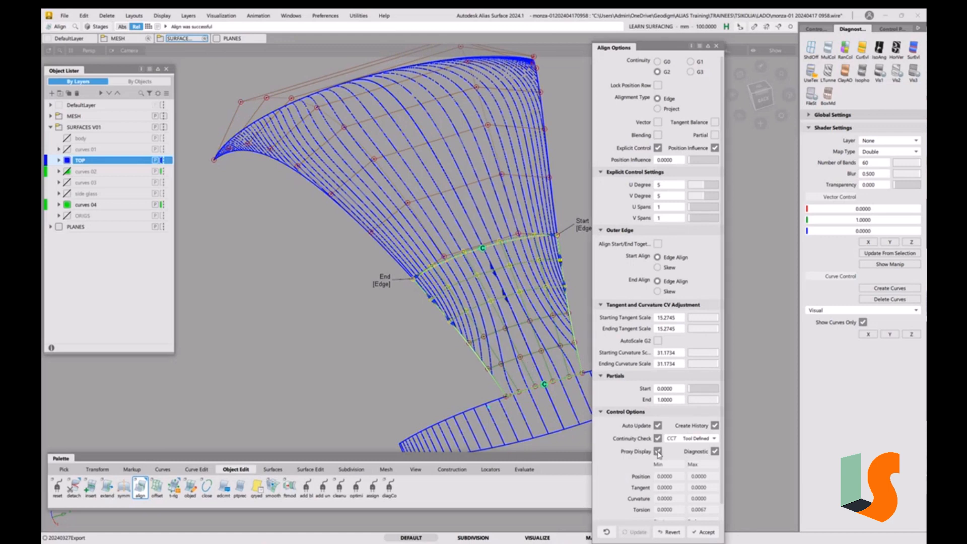
alt+shift+middle_drag(515, 352, 453, 357)
alt+shift+drag(453, 357, 397, 334)
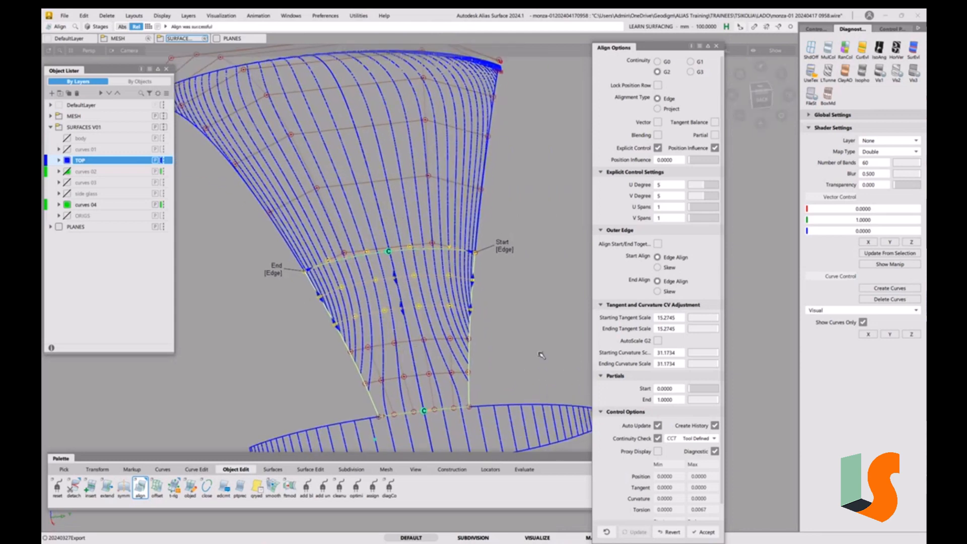
ctrl+shift+drag(539, 330, 522, 270)
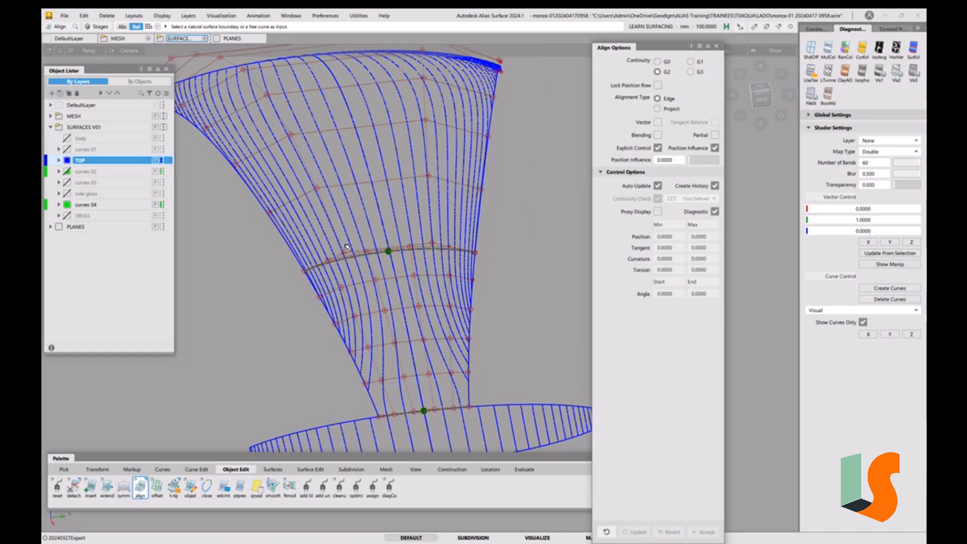
key(space)
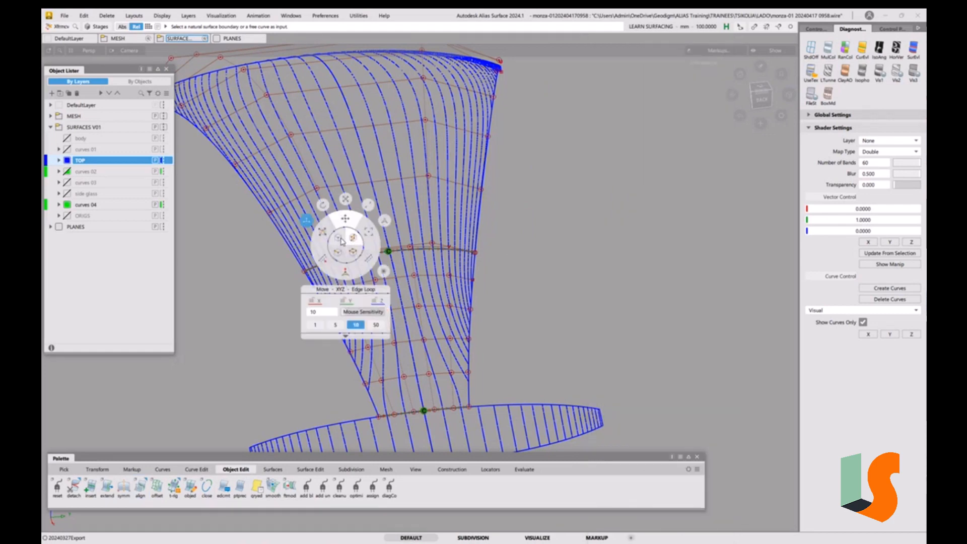
click(341, 239)
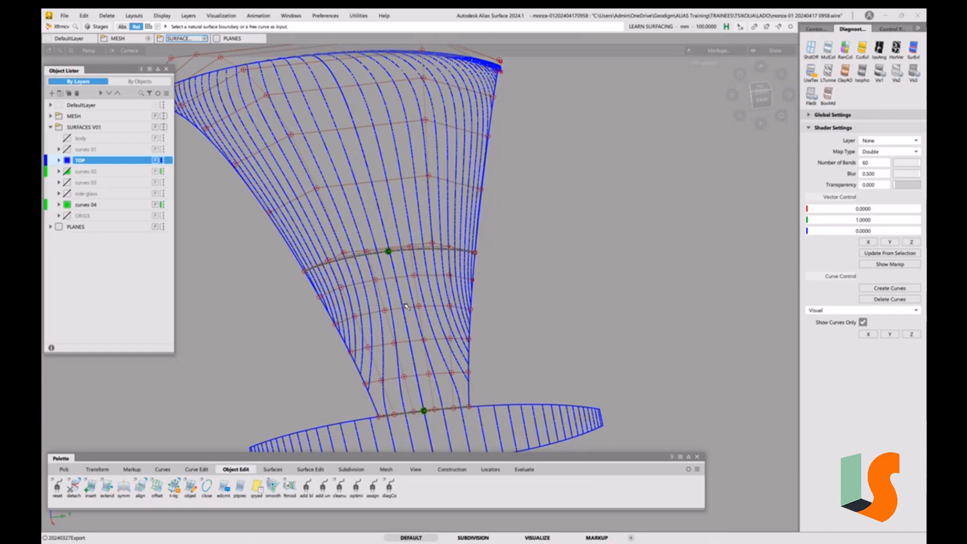
key(space)
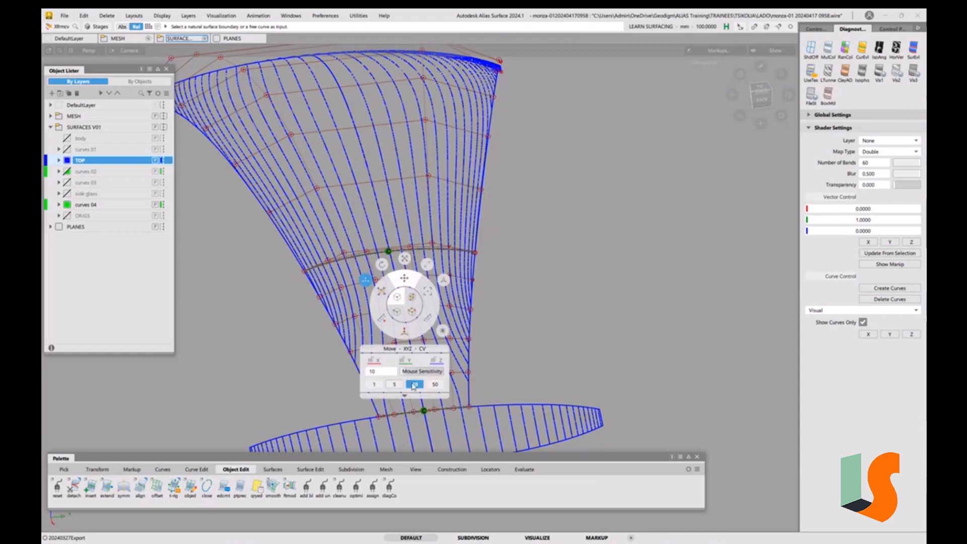
click(436, 385)
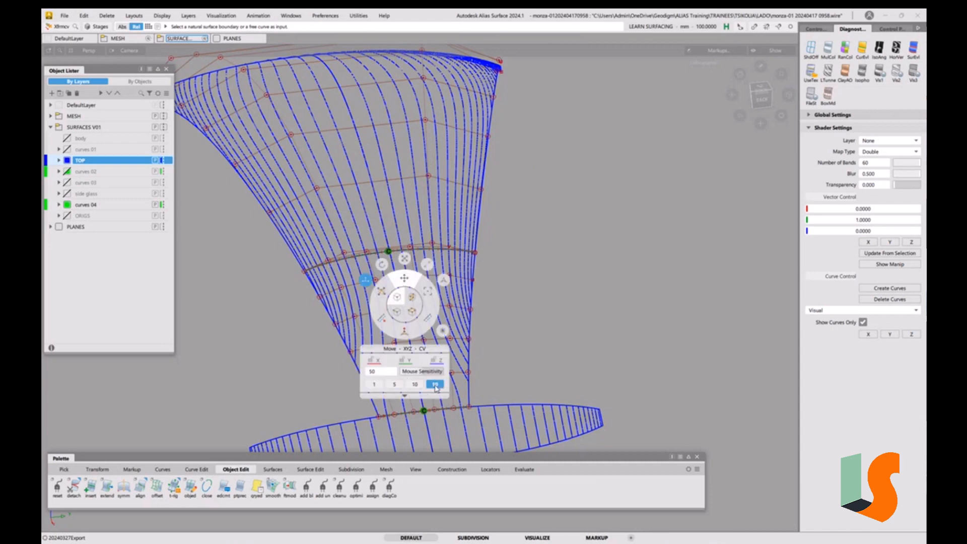
click(345, 255)
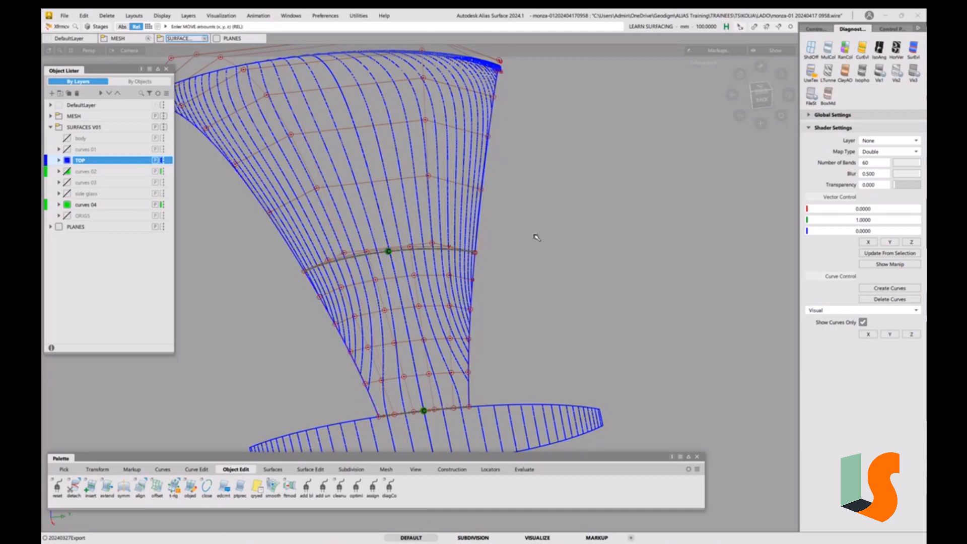
ctrl+shift+drag(535, 235, 510, 247)
click(460, 169)
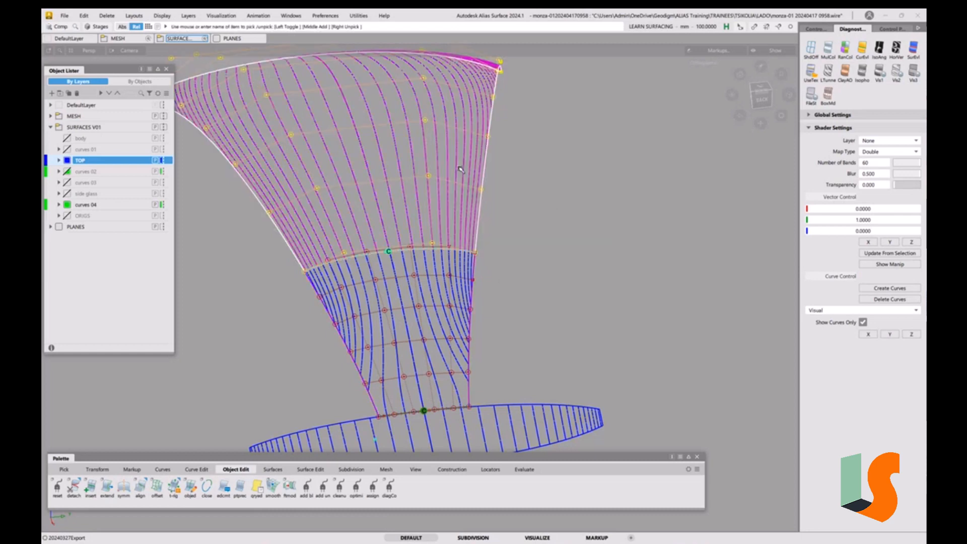
alt+shift+right_drag(459, 168, 469, 199)
alt+shift+middle_drag(469, 198, 504, 202)
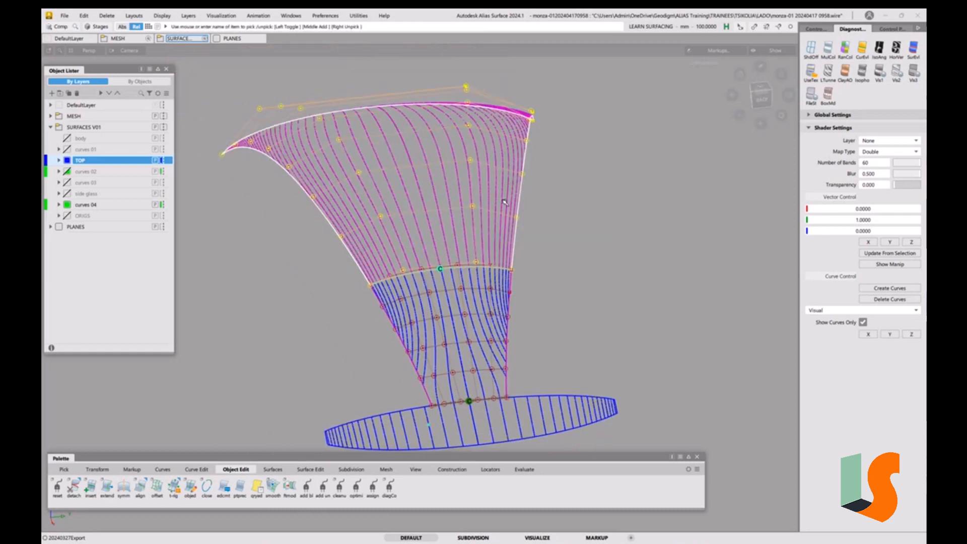
ctrl+shift+drag(576, 286, 561, 227)
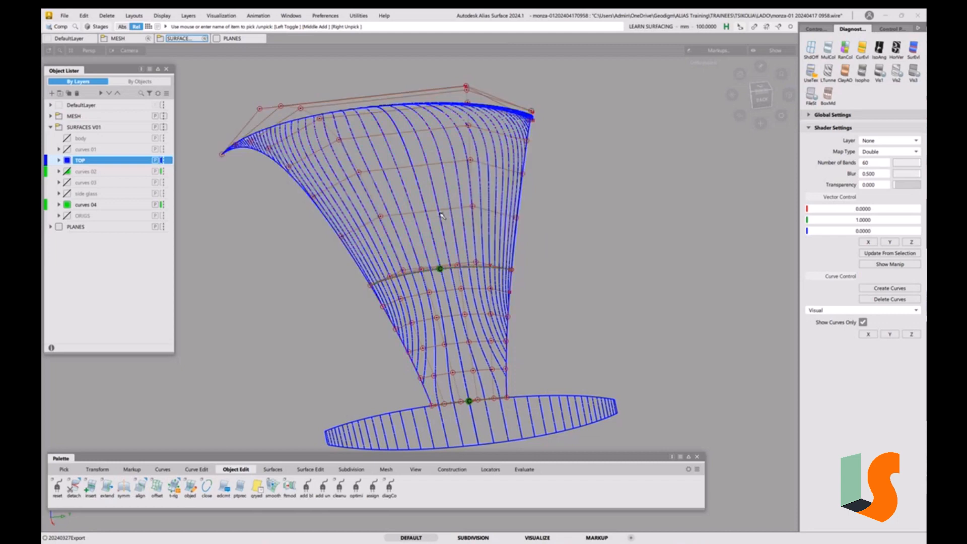
ctrl+shift+drag(441, 214, 427, 224)
click(441, 198)
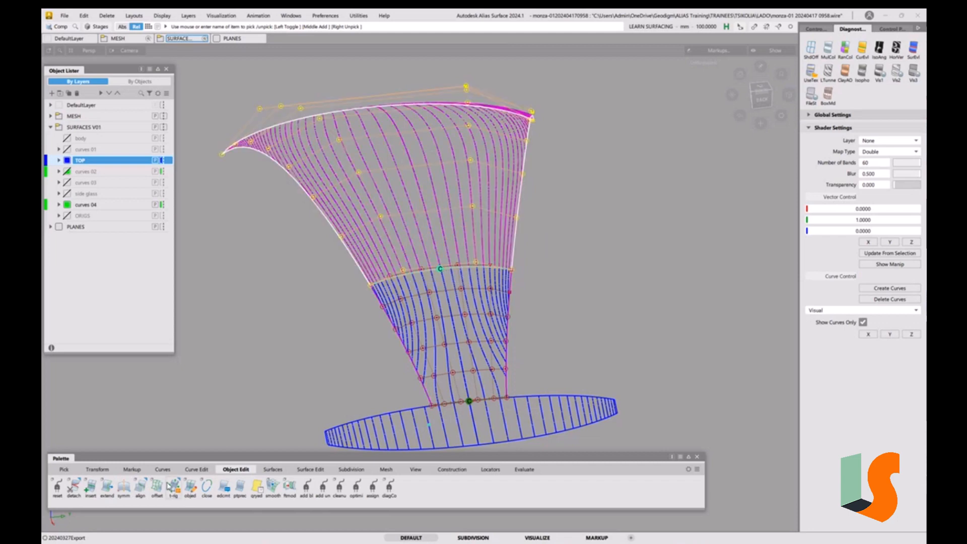
click(122, 488)
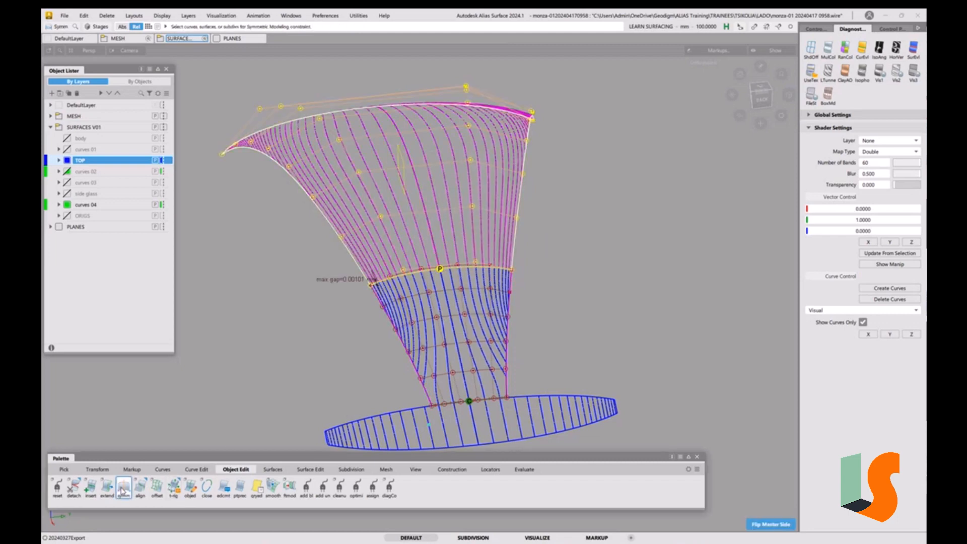
click(523, 341)
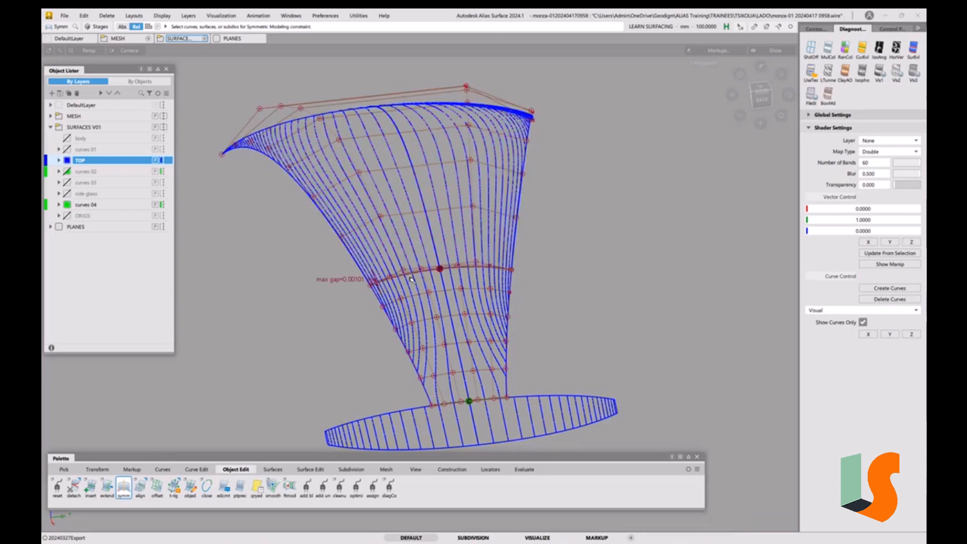
key(t)
click(450, 272)
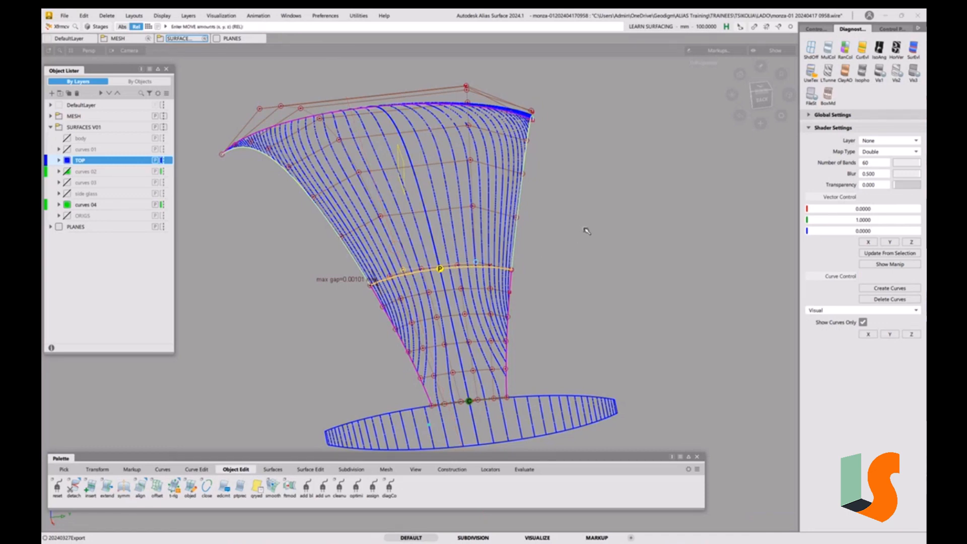
click(554, 340)
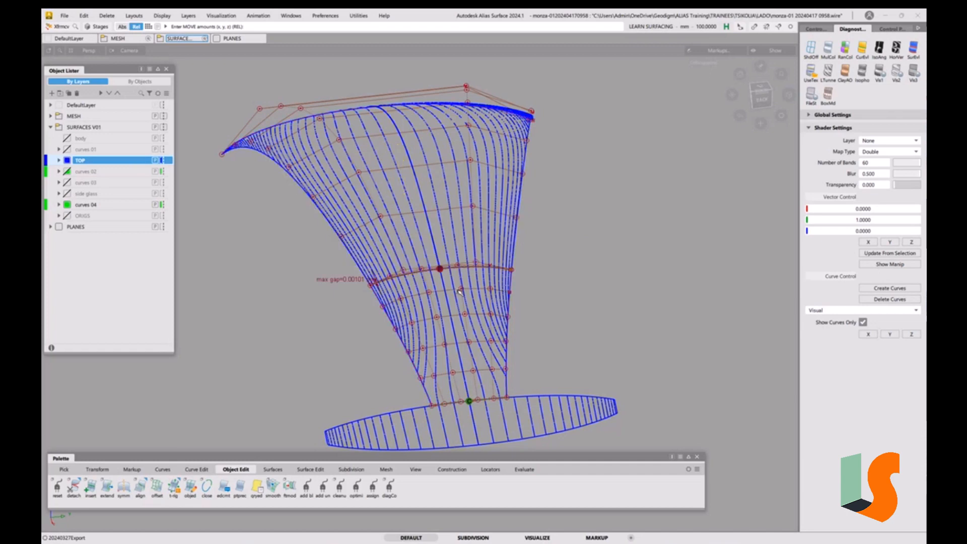
Edit the align's construction history and set its Position Influence to 1
key(ctrl+q)
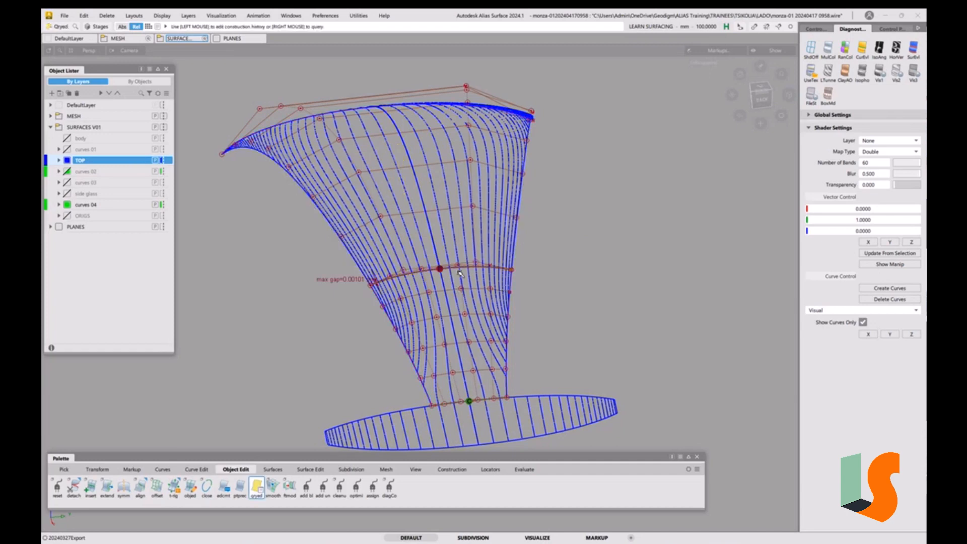
click(460, 273)
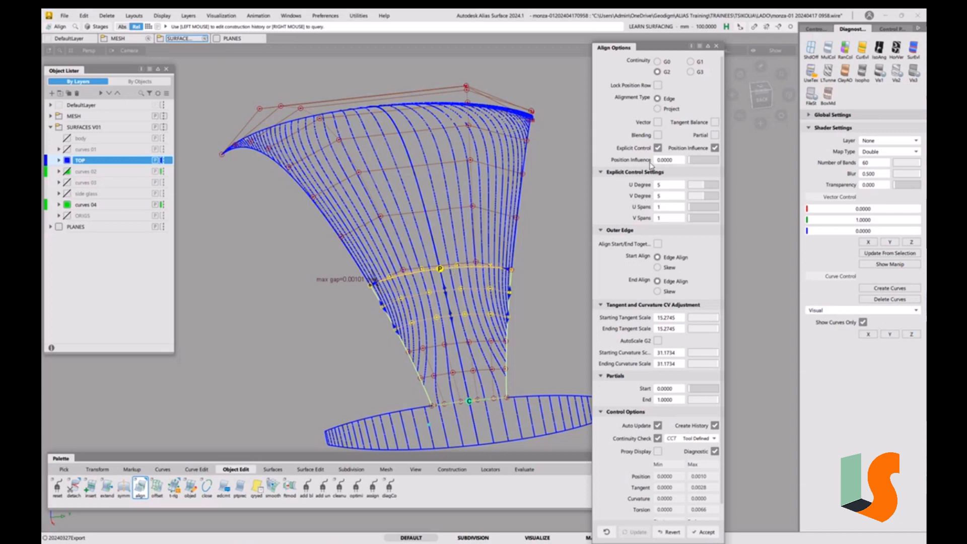
drag(691, 163, 788, 165)
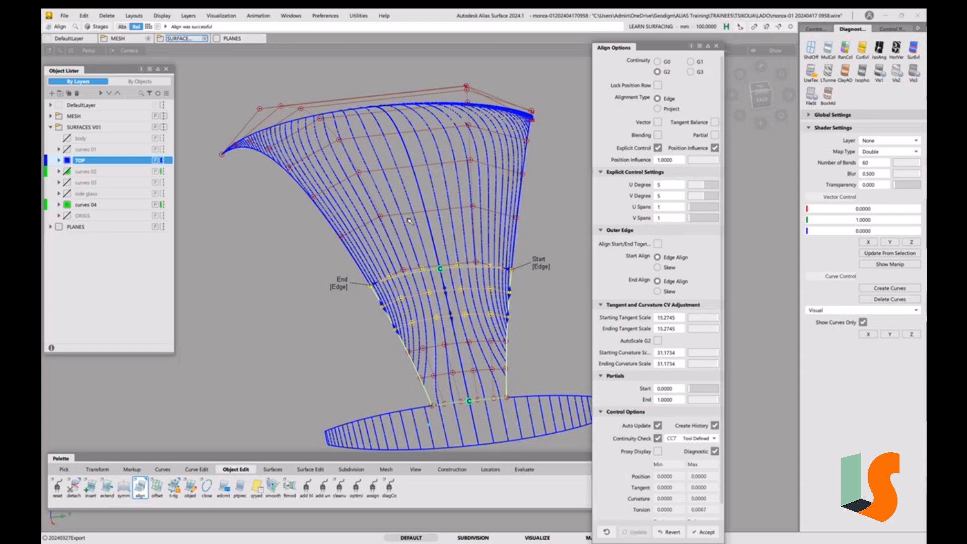
click(717, 47)
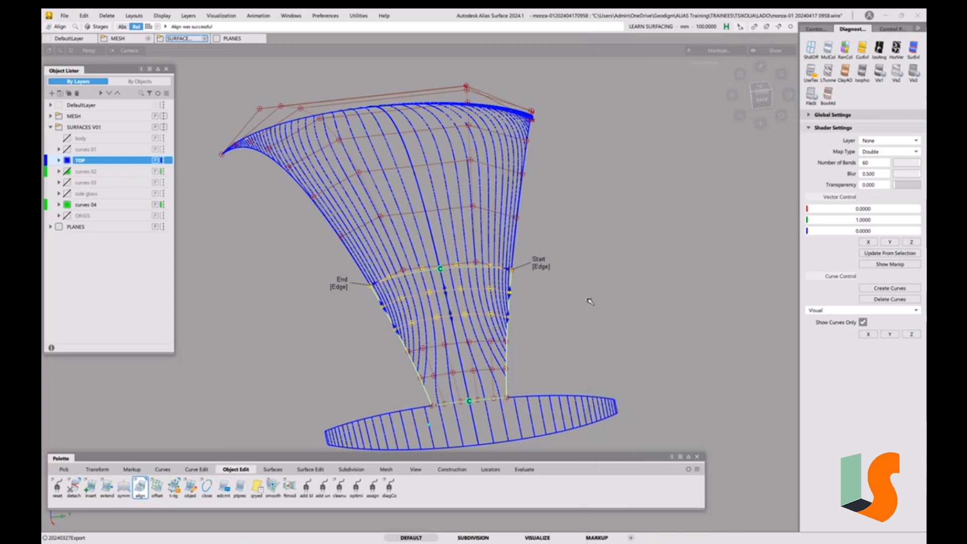
ctrl+shift+drag(581, 314, 573, 285)
ctrl+shift+drag(479, 297, 429, 329)
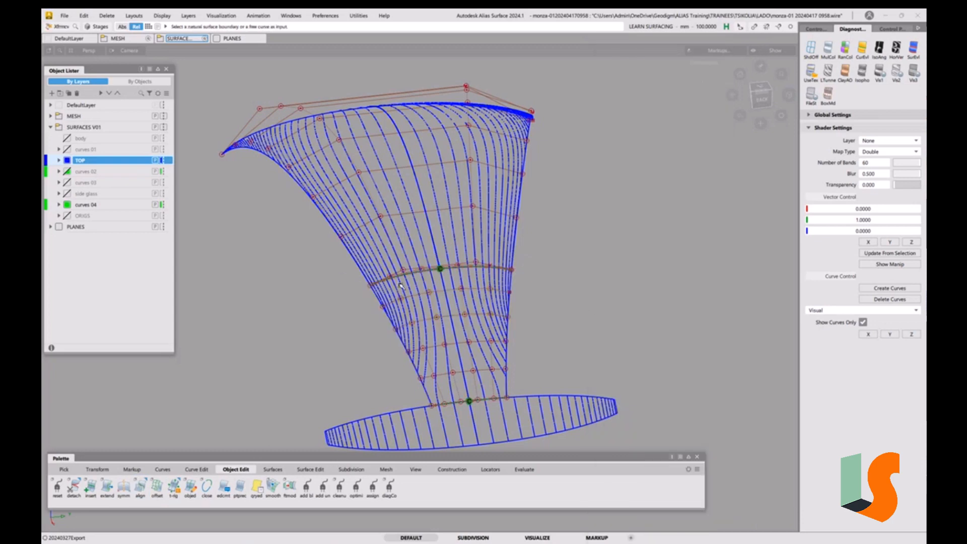
Select the row of CVs along the surfaces' shared edge and move it vertically
click(405, 272)
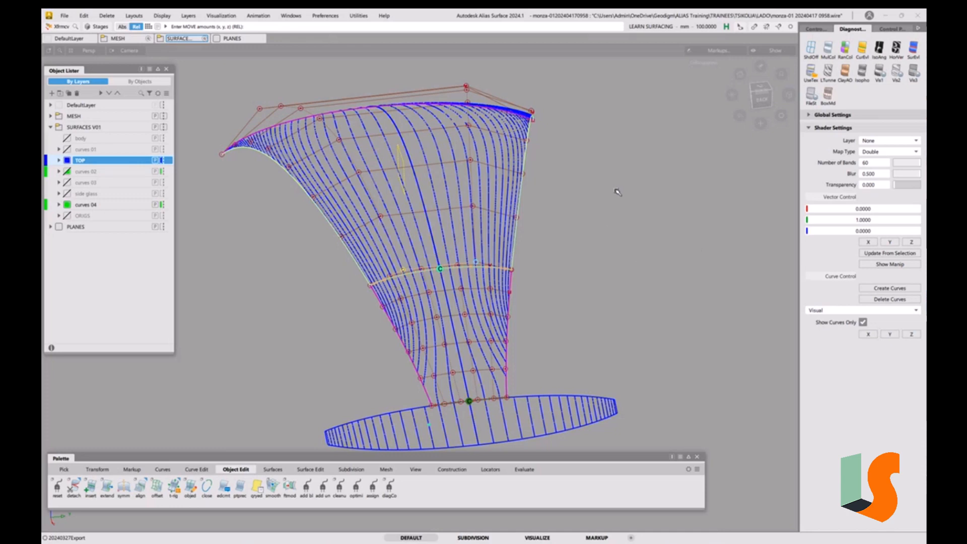
right_drag(621, 196, 618, 250)
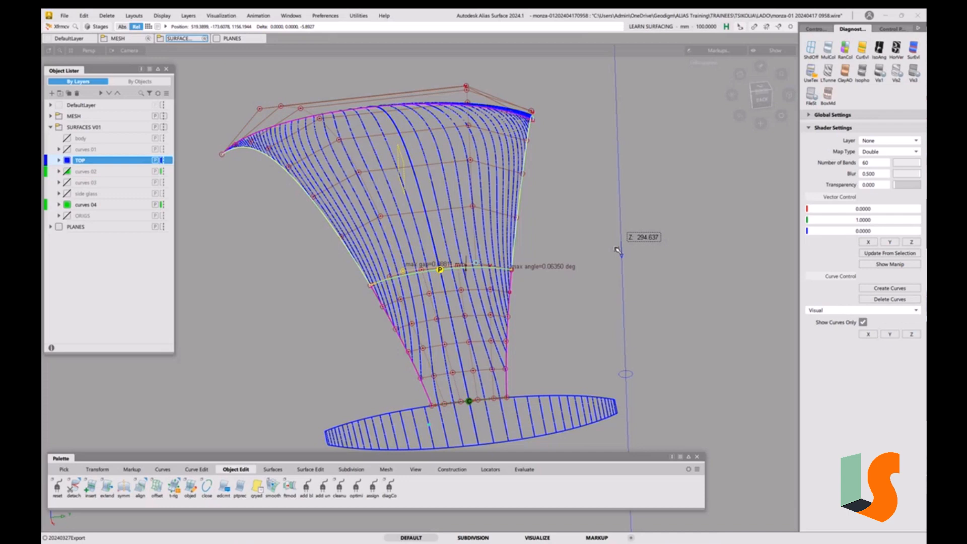
drag(618, 252, 616, 251)
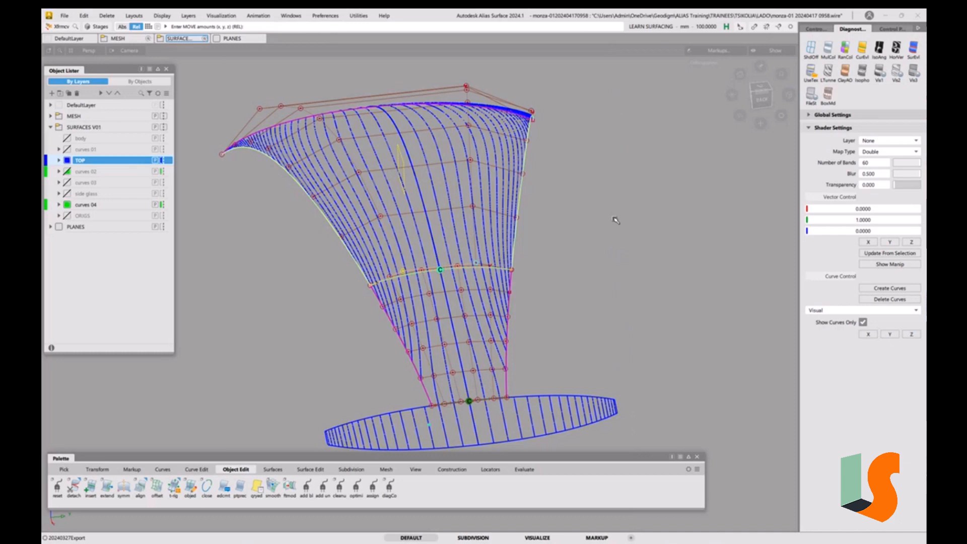
Open Performance Options to check construction history and locator updates during transform, then close it
click(292, 15)
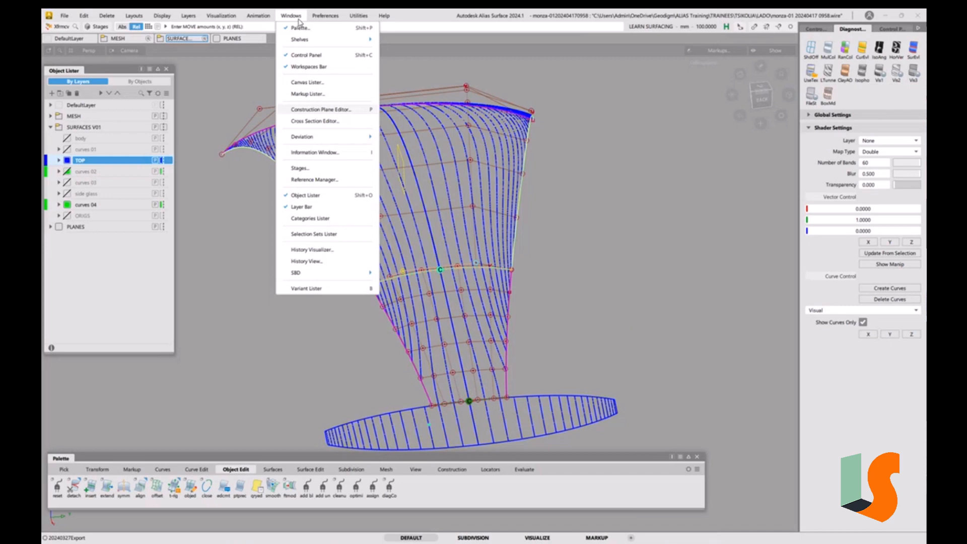
mouse_move(322, 19)
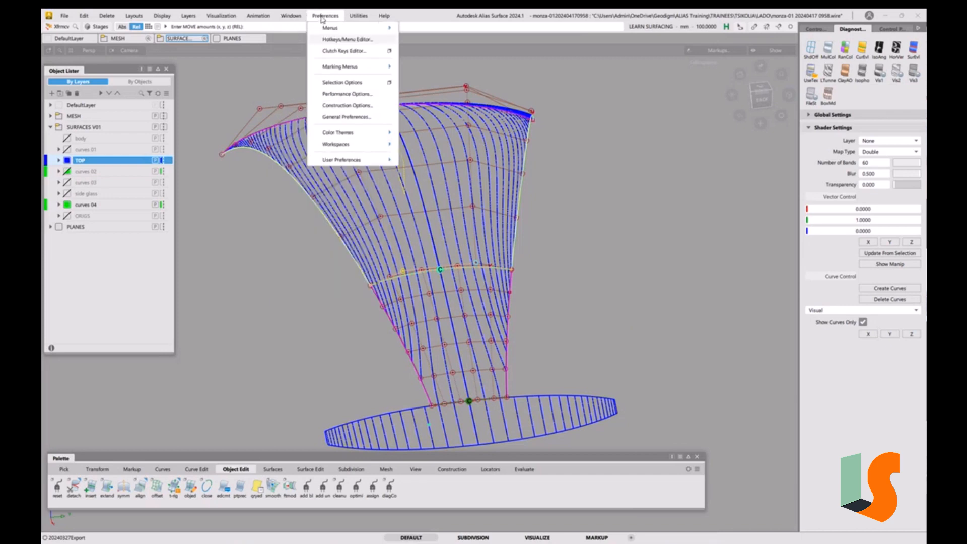
click(362, 96)
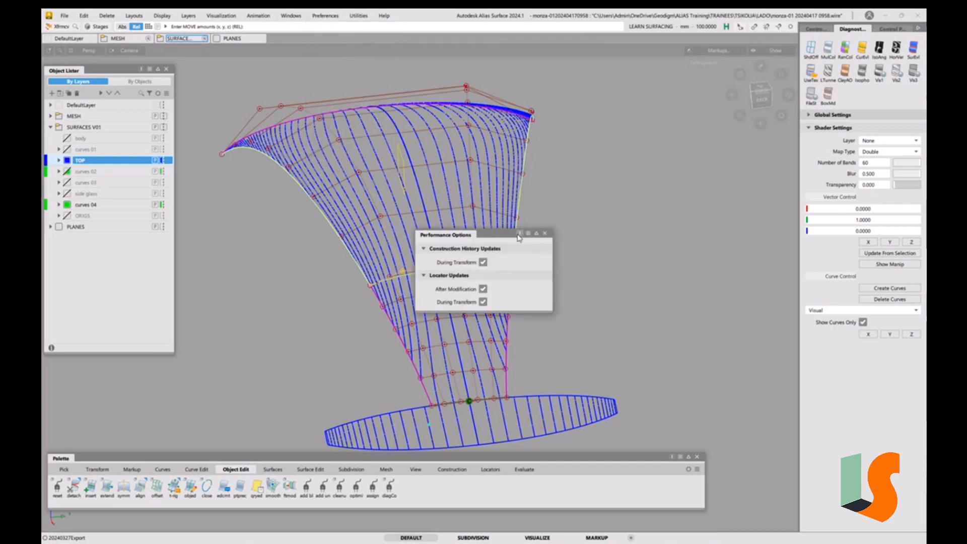
drag(518, 237, 616, 115)
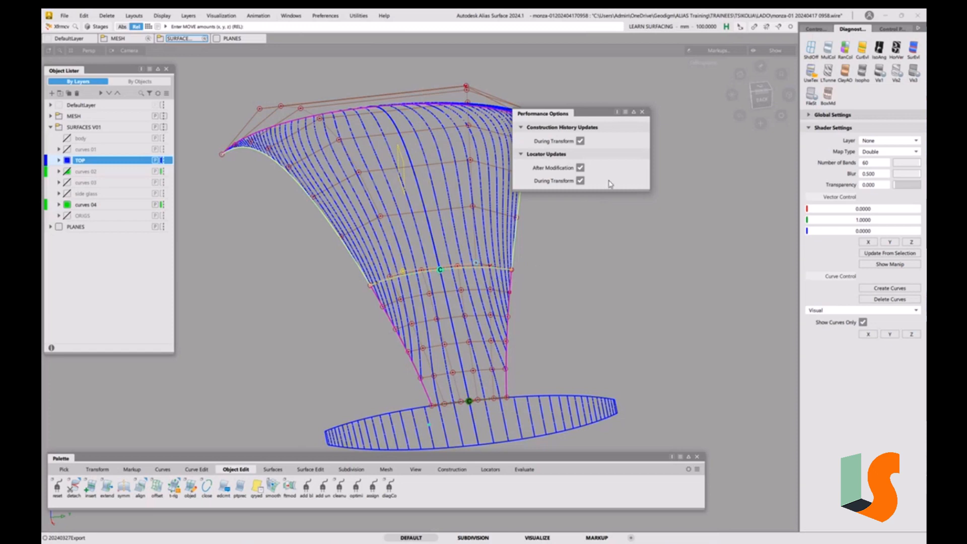
click(642, 113)
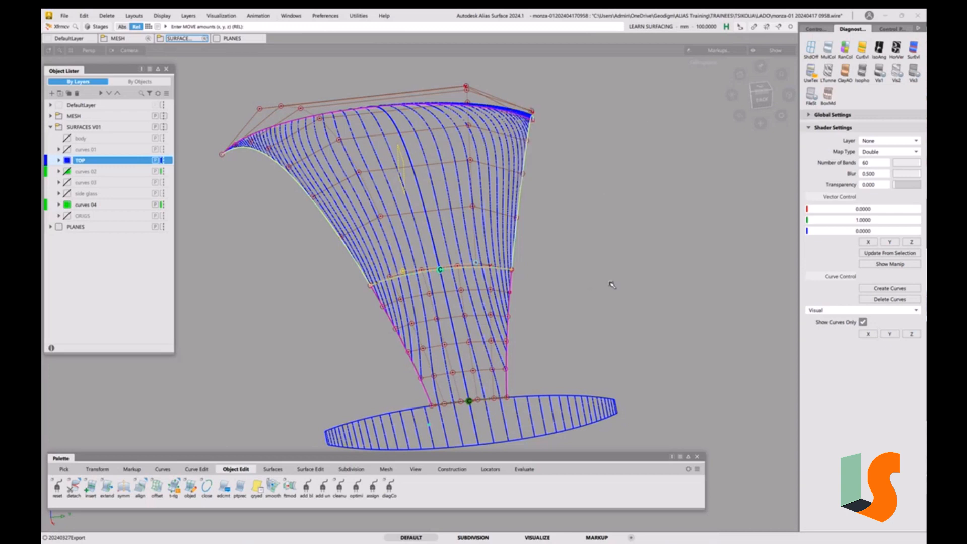
Turn off curves-only display and delete the iso-angle curves to show reflection stripes on the hood surfaces
ctrl+shift+drag(610, 281, 610, 261)
alt+shift+drag(451, 272, 463, 289)
alt+shift+right_drag(464, 288, 465, 257)
alt+shift+middle_drag(466, 257, 524, 238)
alt+shift+right_drag(527, 244, 527, 273)
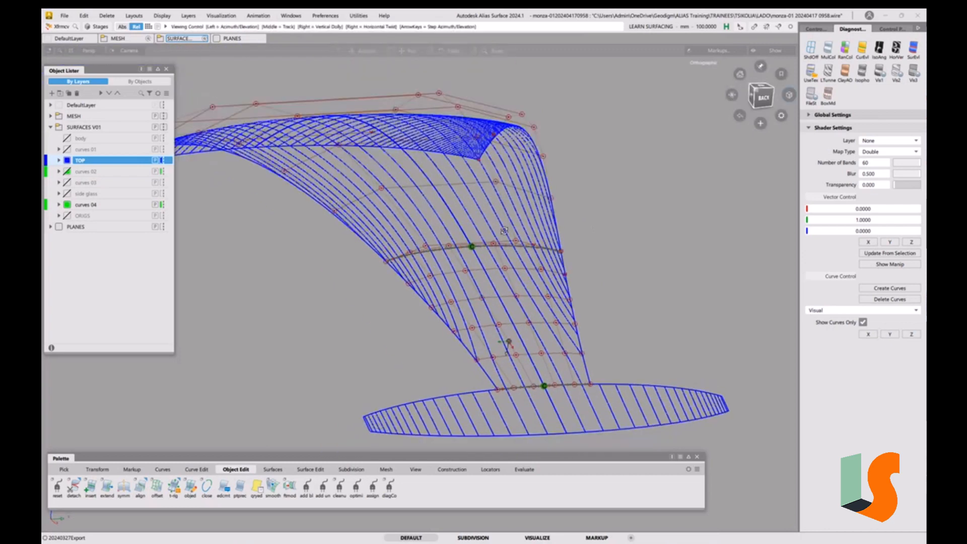
alt+shift+drag(527, 273, 483, 246)
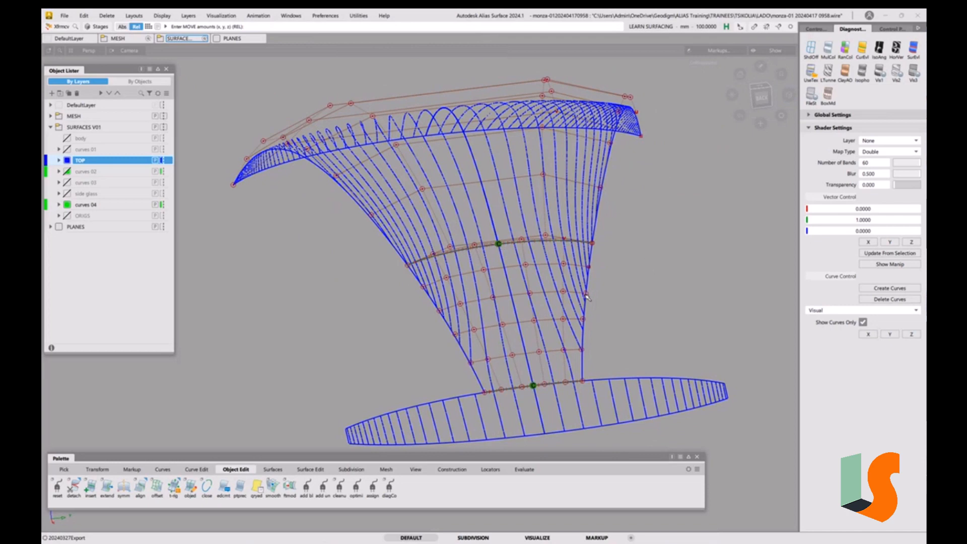
alt+shift+drag(587, 297, 556, 309)
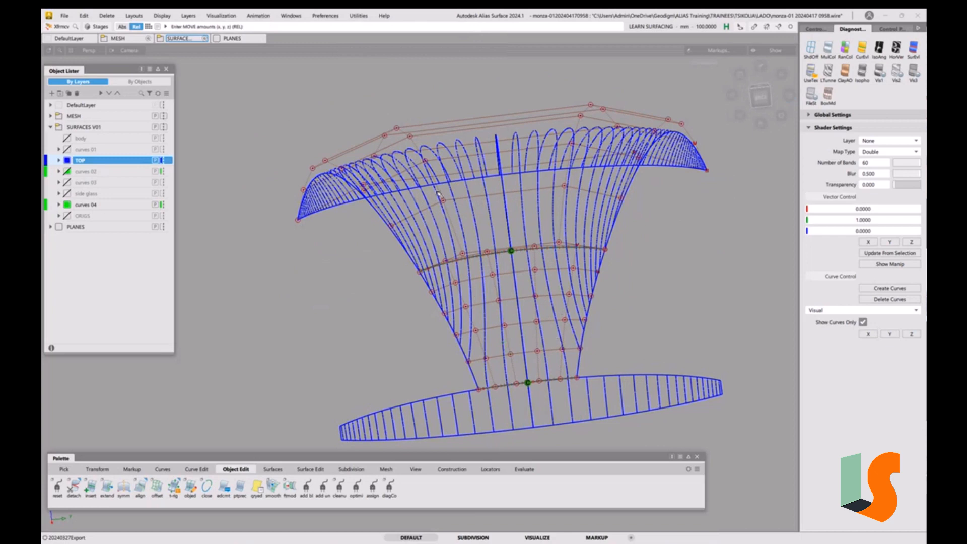
ctrl+shift+drag(729, 329, 715, 252)
alt+shift+drag(414, 283, 522, 347)
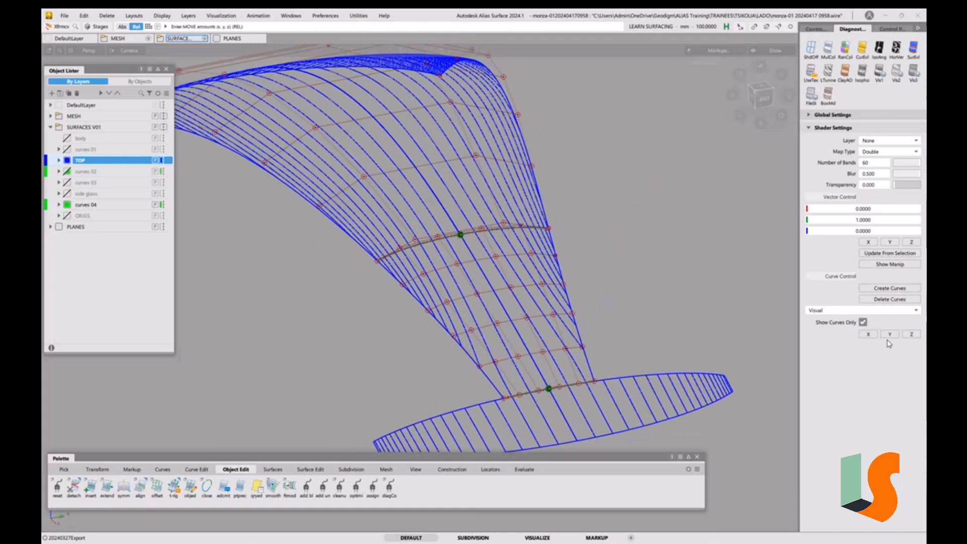
click(863, 323)
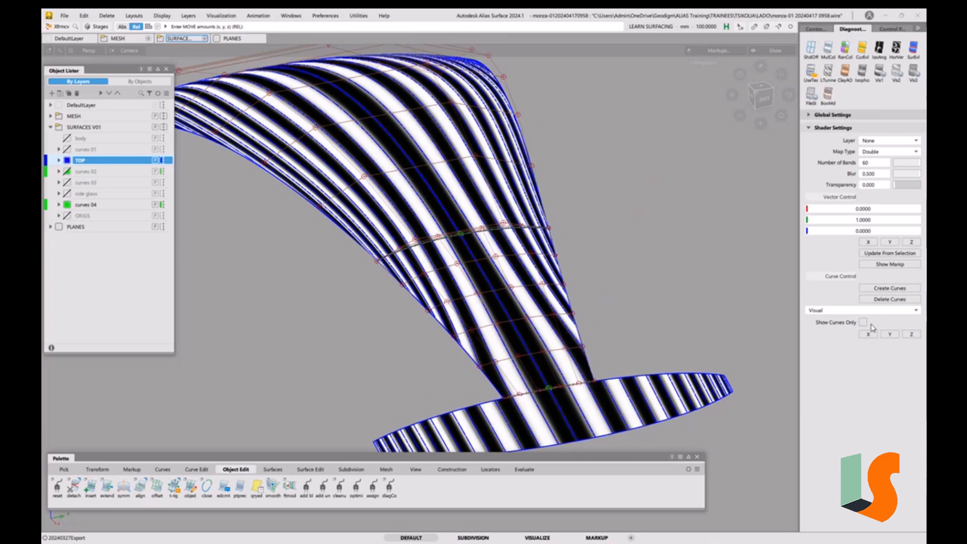
click(888, 301)
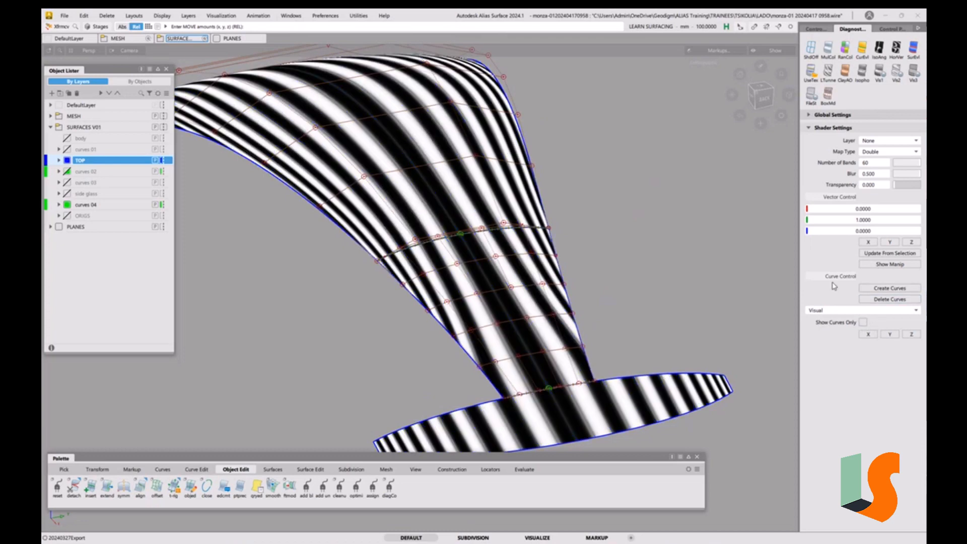
Examine the reflection stripes across the hood surfaces from different angles
alt+shift+drag(569, 252, 612, 287)
alt+shift+right_drag(612, 287, 599, 301)
alt+shift+drag(599, 301, 629, 304)
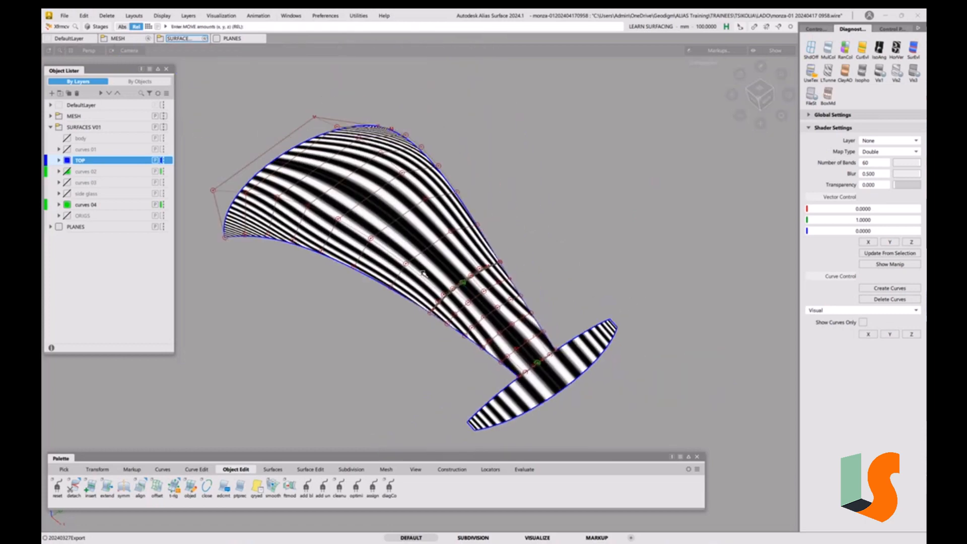
mouse_move(425, 273)
alt+shift+mouse_down()
mouse_move(410, 282)
mouse_move(398, 275)
alt+shift+mouse_up()
alt+shift+middle_drag(327, 247, 446, 258)
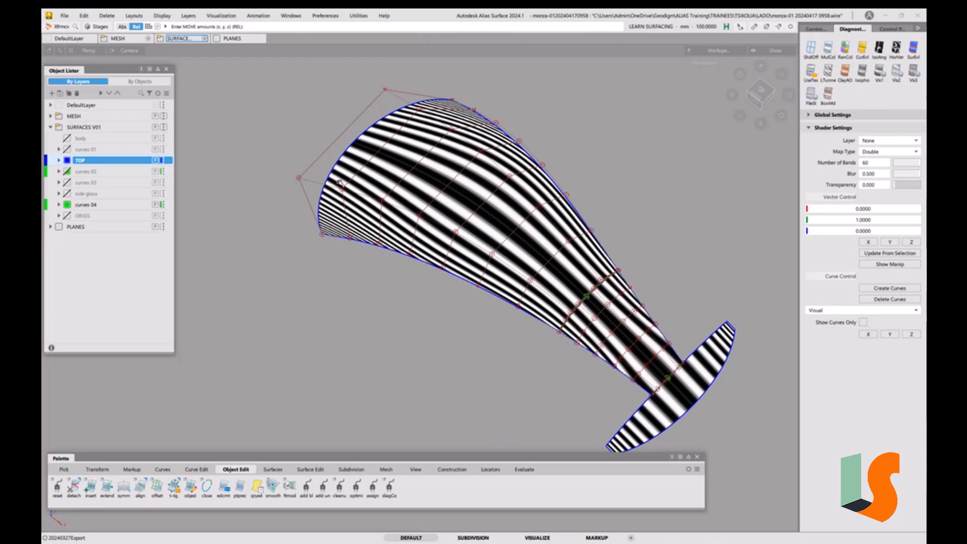
alt+shift+drag(413, 212, 459, 243)
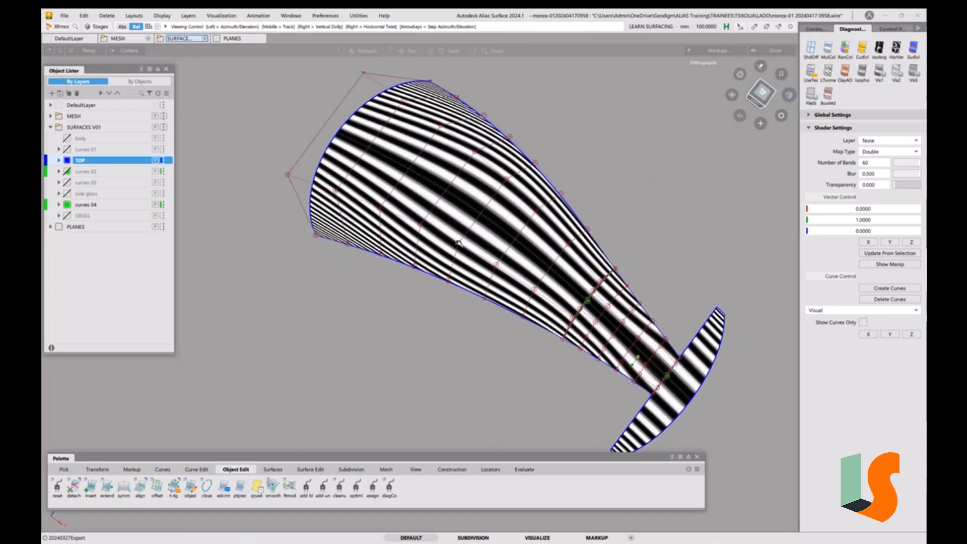
alt+shift+drag(373, 254, 447, 309)
alt+shift+middle_drag(447, 309, 418, 281)
mouse_move(418, 281)
ctrl+shift+mouse_down()
mouse_move(437, 283)
mouse_move(427, 266)
mouse_move(424, 274)
ctrl+shift+mouse_up()
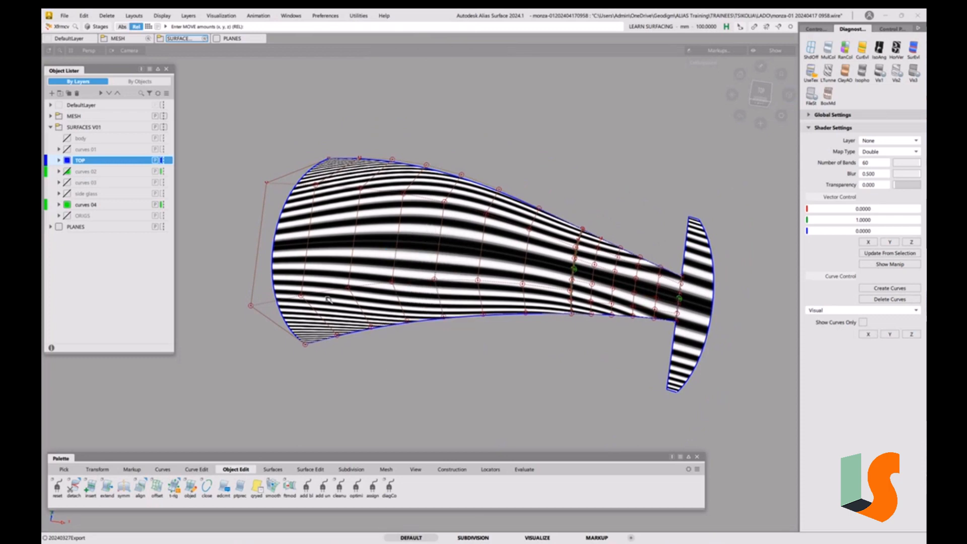
View the hood surfaces from the side and top to check the reflections, undoing an accidental move
click(300, 296)
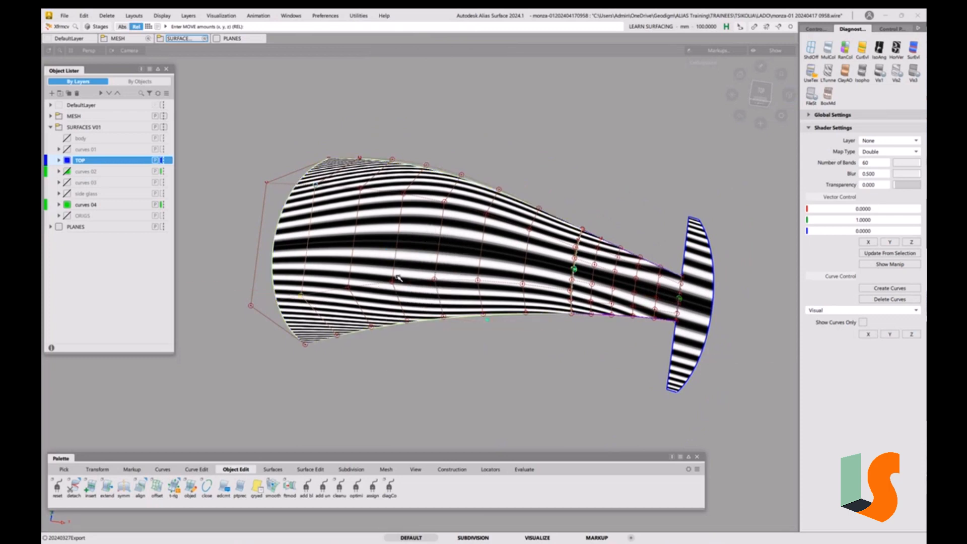
click(761, 93)
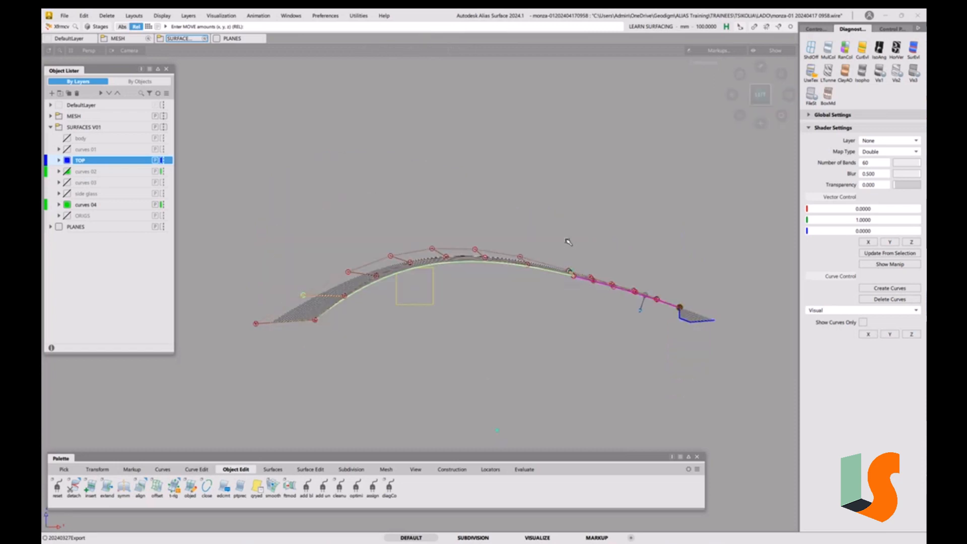
click(761, 82)
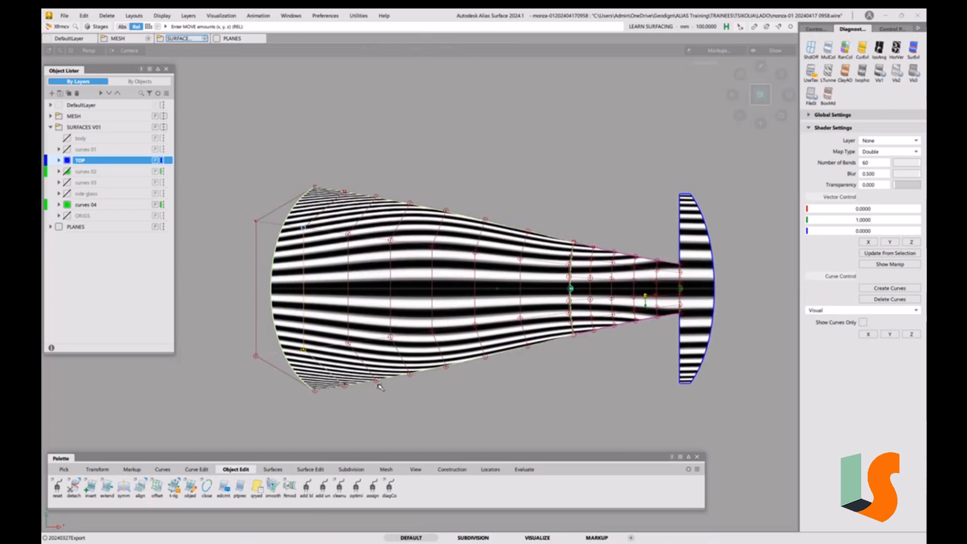
mouse_move(520, 405)
middle_down()
mouse_move(480, 407)
mouse_move(527, 406)
middle_up()
key(ctrl+z)
Turn off the reflection shading to return the surfaces to wireframe display
alt+shift+drag(509, 340, 588, 326)
alt+shift+middle_drag(588, 327, 519, 342)
key(ctrl+5)
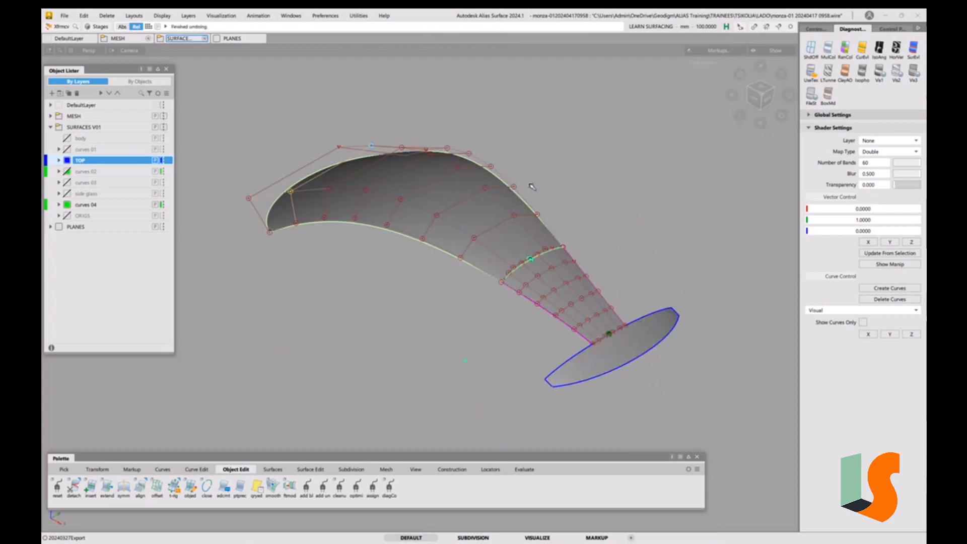
key(ctrl+5)
alt+shift+drag(553, 248, 515, 292)
key(ctrl+z)
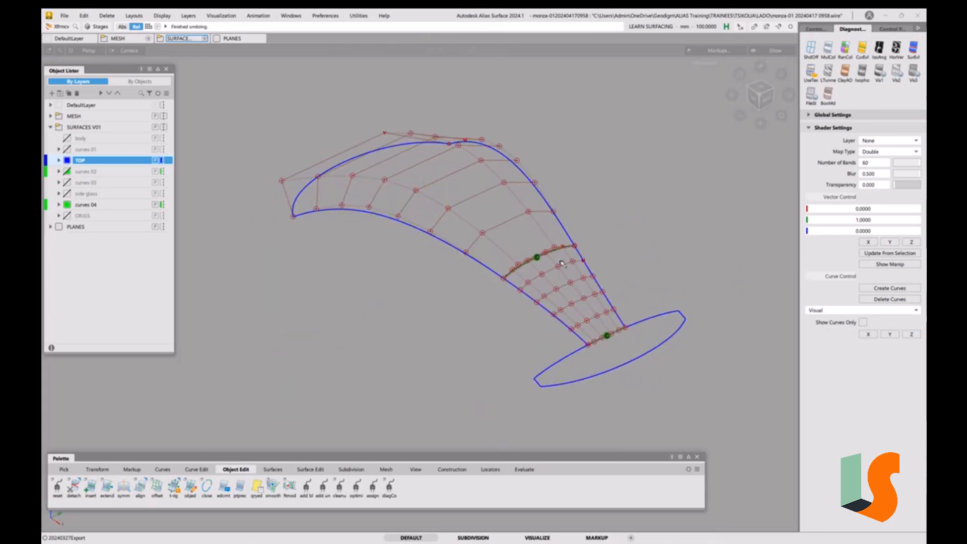
Inspect the wireframe hood surfaces and the nose boundary curve from several angles
alt+shift+drag(559, 264, 540, 272)
alt+shift+middle_drag(540, 271, 510, 282)
alt+shift+drag(510, 282, 515, 303)
alt+shift+middle_drag(515, 303, 466, 277)
alt+shift+drag(466, 276, 466, 281)
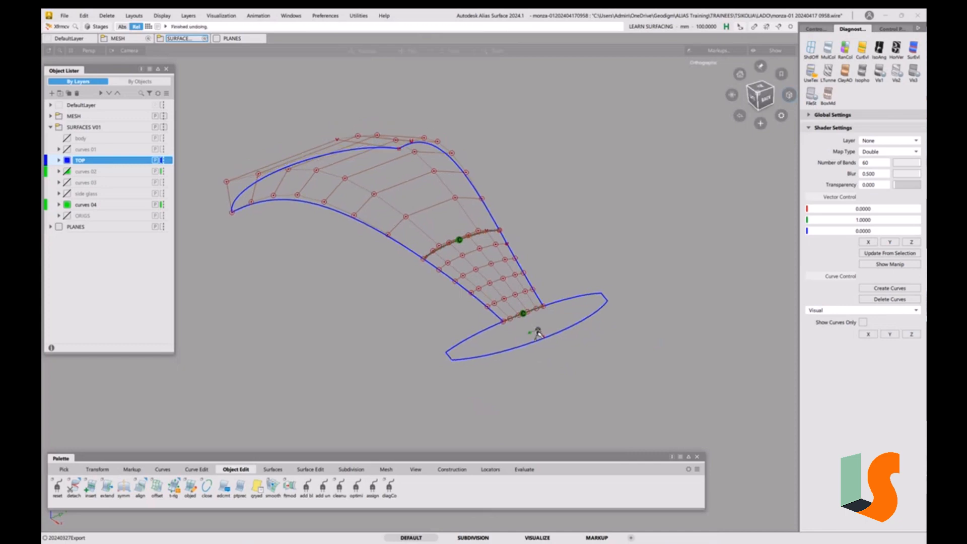
click(540, 308)
alt+shift+drag(546, 313, 558, 327)
alt+shift+right_drag(559, 327, 560, 299)
alt+shift+middle_drag(559, 299, 570, 311)
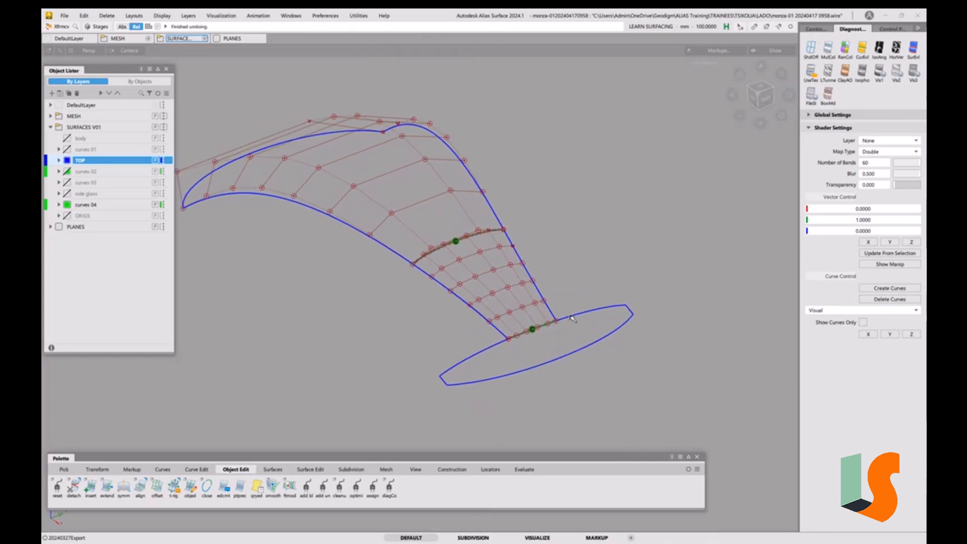
Bring the reference body mesh back into view behind the hood surfaces
key(5)
alt+shift+drag(602, 317, 595, 318)
key(5)
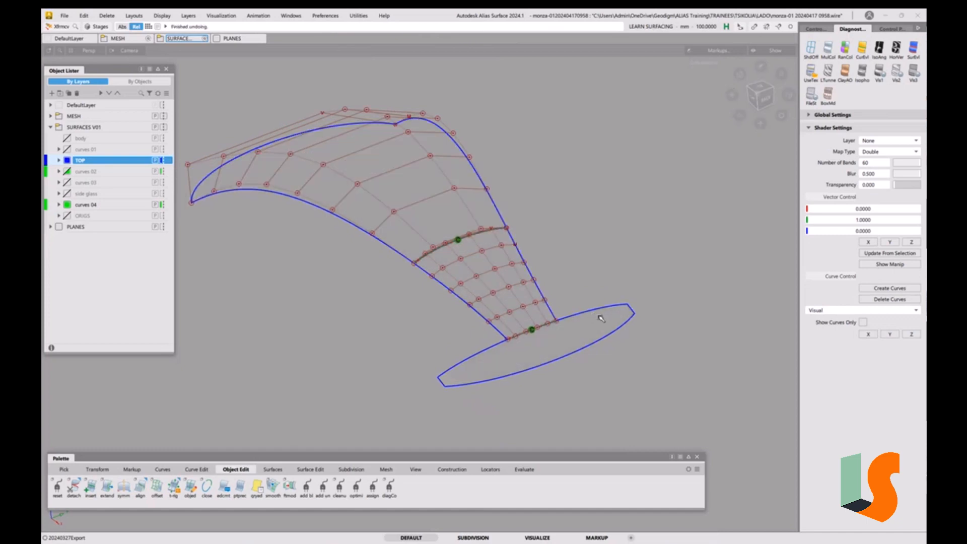
key(ctrl+z)
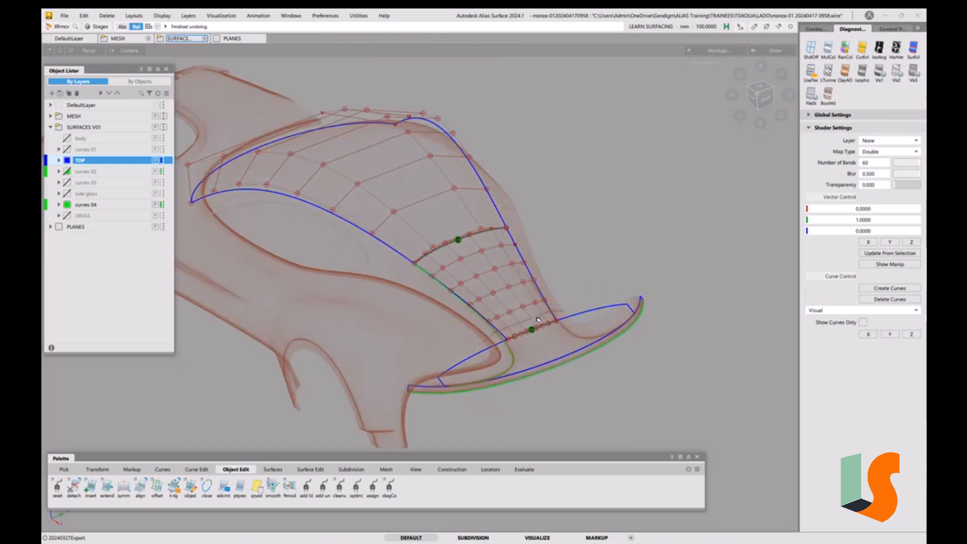
Pick the centre surface's side edge curve running down to the nose in top view
ctrl+shift+drag(567, 337, 567, 377)
alt+shift+right_drag(555, 369, 564, 348)
mouse_move(563, 348)
alt+shift+middle_down()
mouse_move(565, 335)
mouse_move(553, 333)
alt+shift+middle_up()
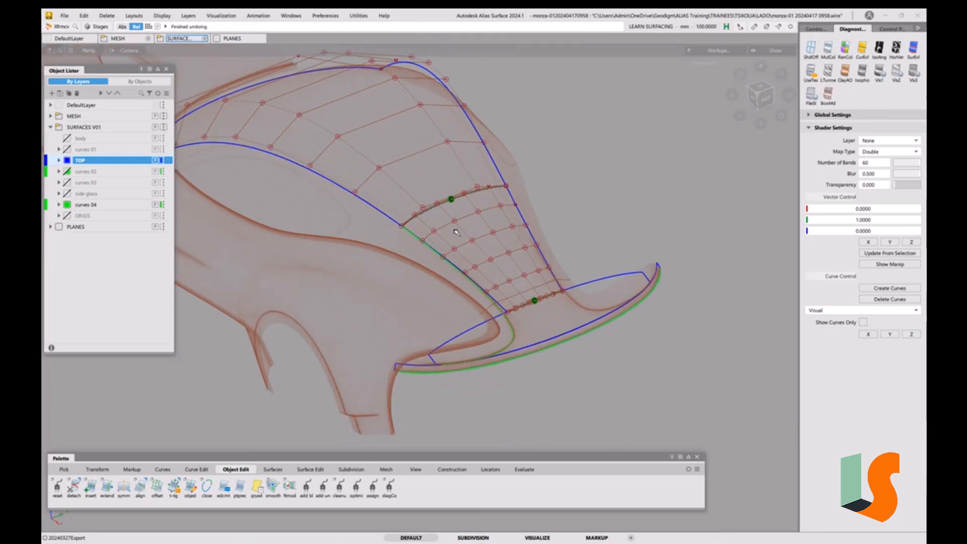
click(761, 88)
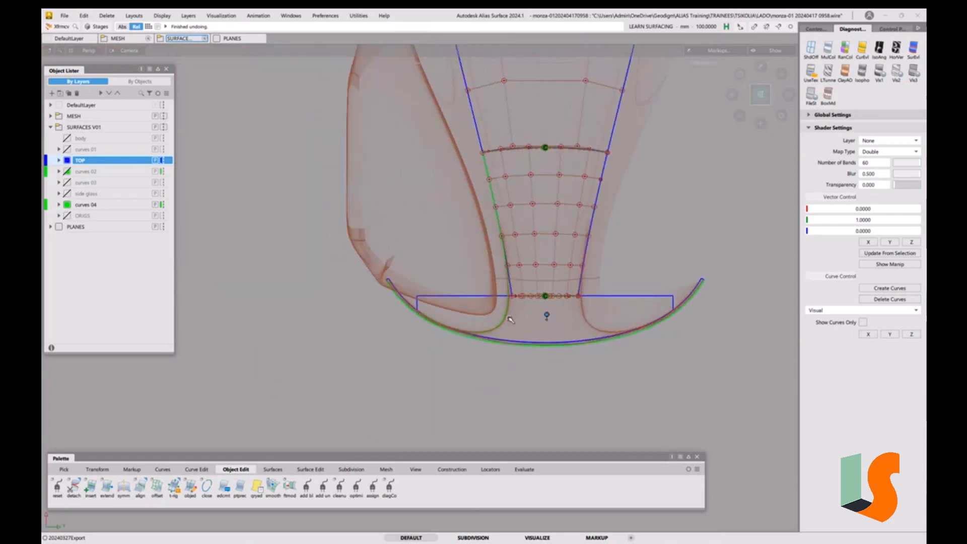
ctrl+shift+drag(507, 318, 521, 327)
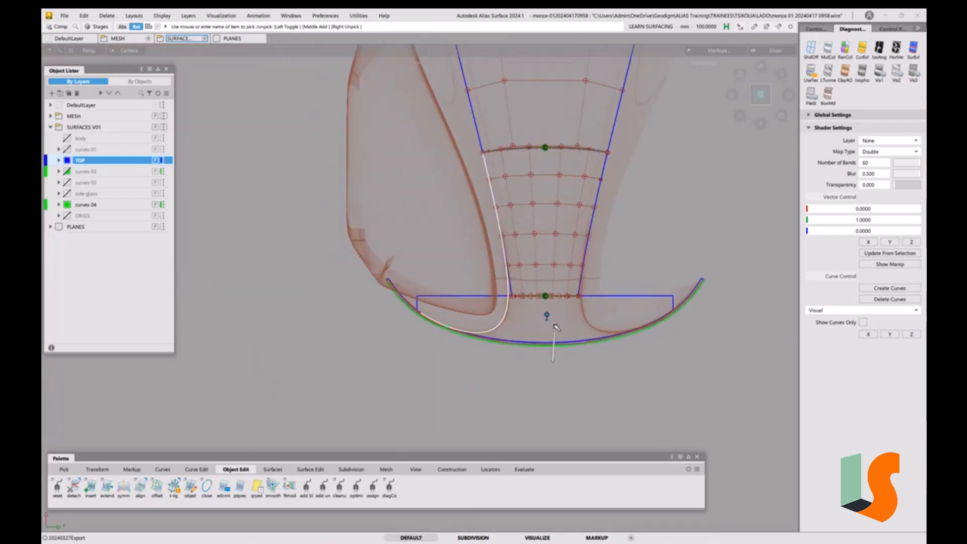
scroll(556, 287, up, 3)
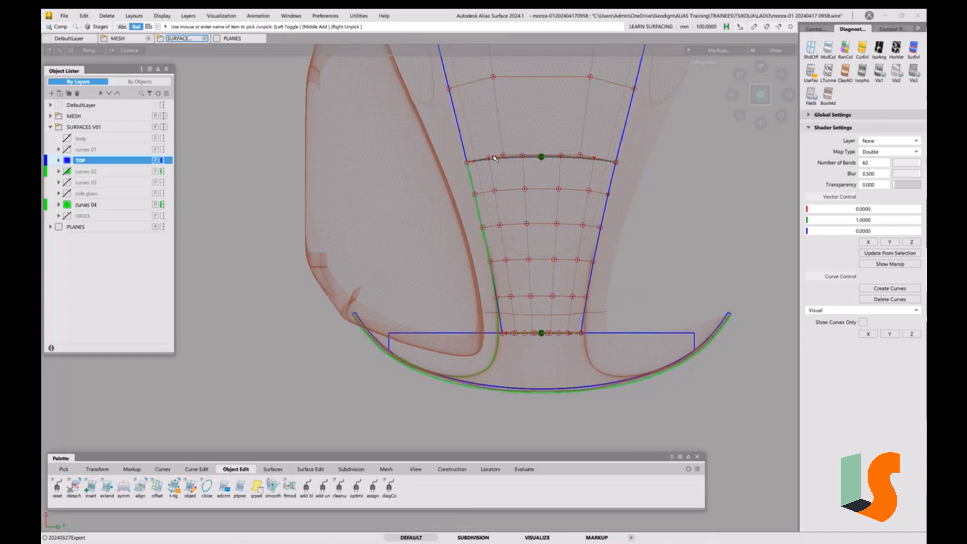
mouse_move(530, 345)
alt+shift+mouse_down()
mouse_move(542, 347)
mouse_move(542, 334)
mouse_move(519, 207)
mouse_move(535, 298)
alt+shift+mouse_up()
alt+shift+right_drag(535, 298, 553, 225)
Inspect the centre hood surface, its side edge and the nose curves against the body from several angles
key(grave)
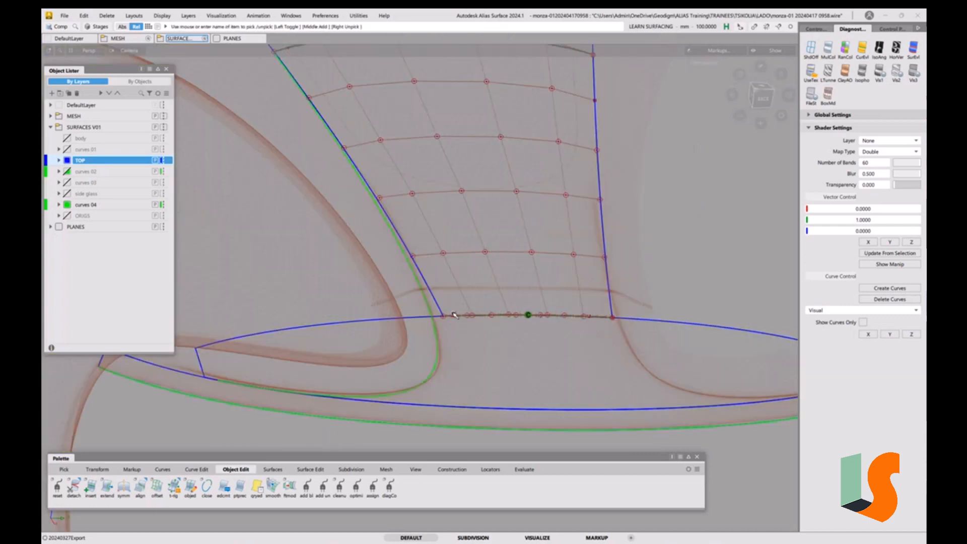
alt+shift+drag(544, 355, 559, 333)
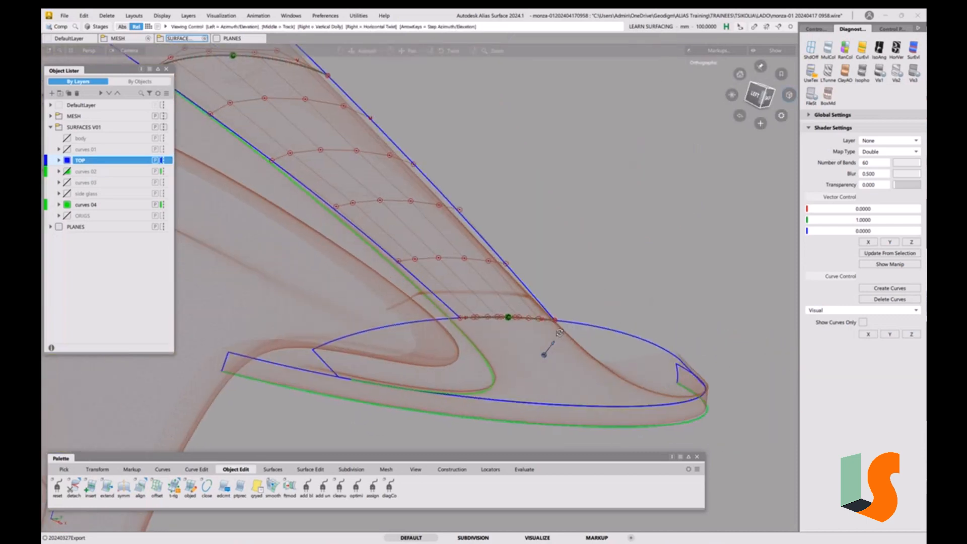
key(grave)
key(grave)
key(grave)
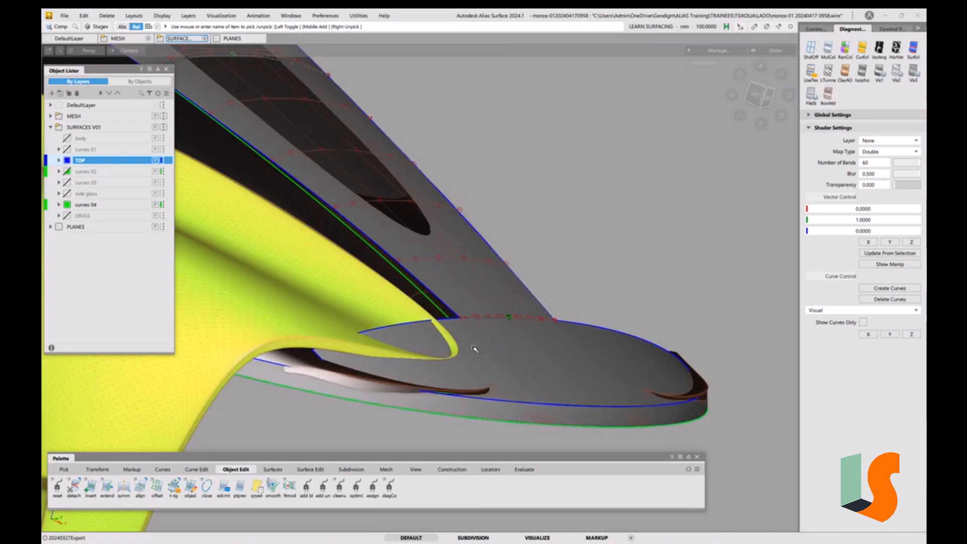
key(grave)
mouse_move(448, 303)
alt+shift+mouse_down()
mouse_move(484, 300)
mouse_move(512, 324)
alt+shift+mouse_up()
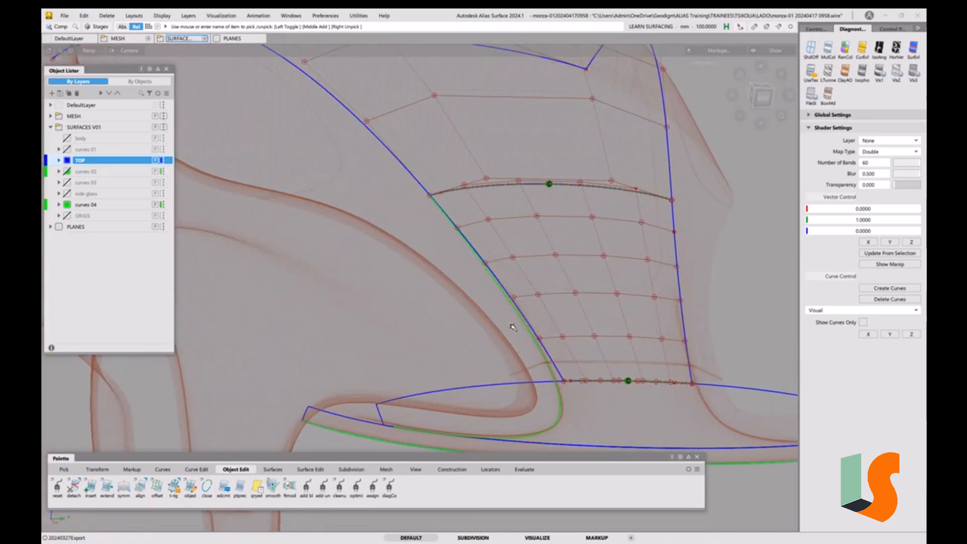
key(grave)
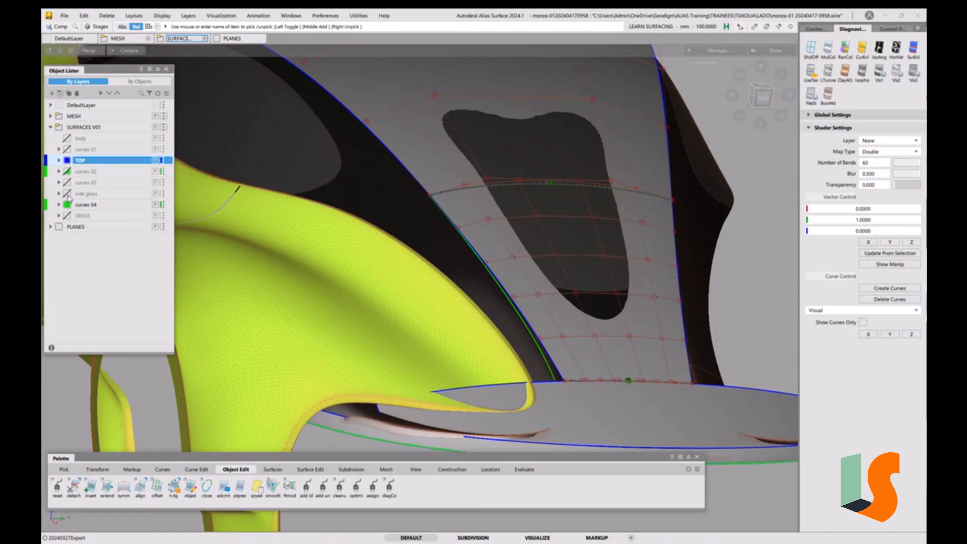
key(grave)
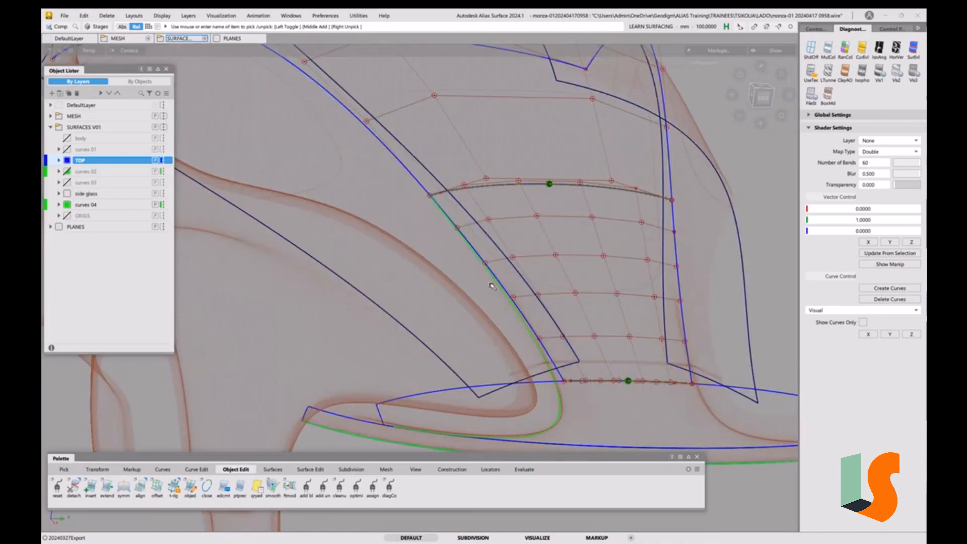
alt+shift+drag(536, 319, 578, 375)
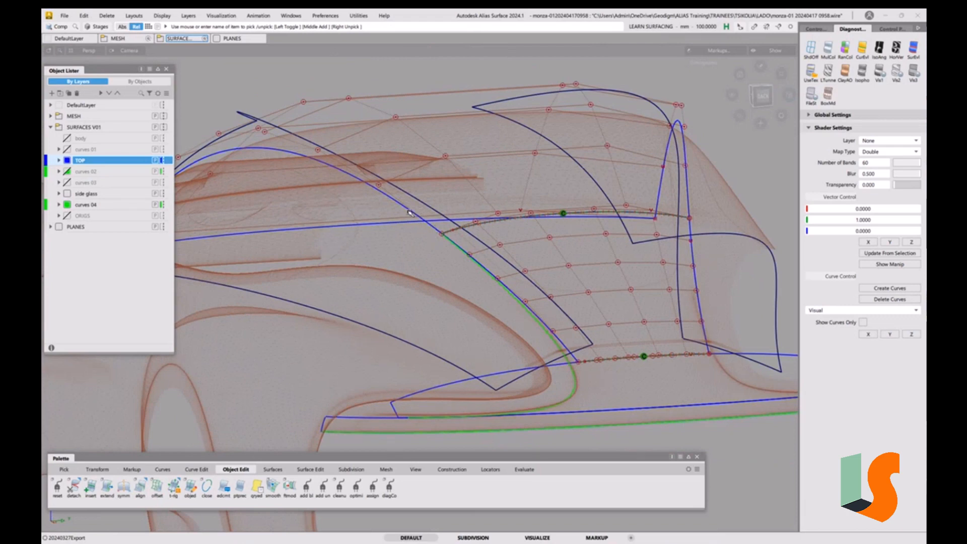
key(grave)
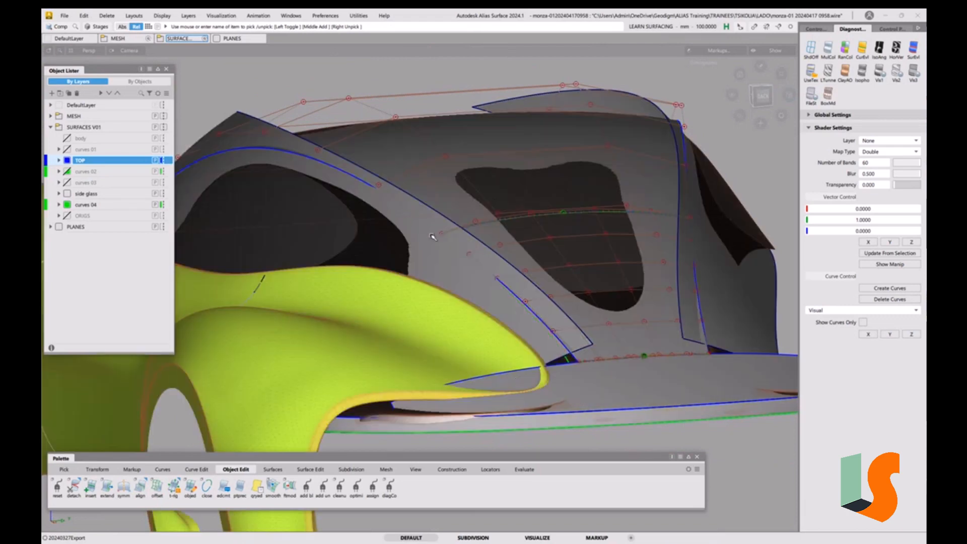
alt+shift+drag(406, 194, 435, 286)
key(grave)
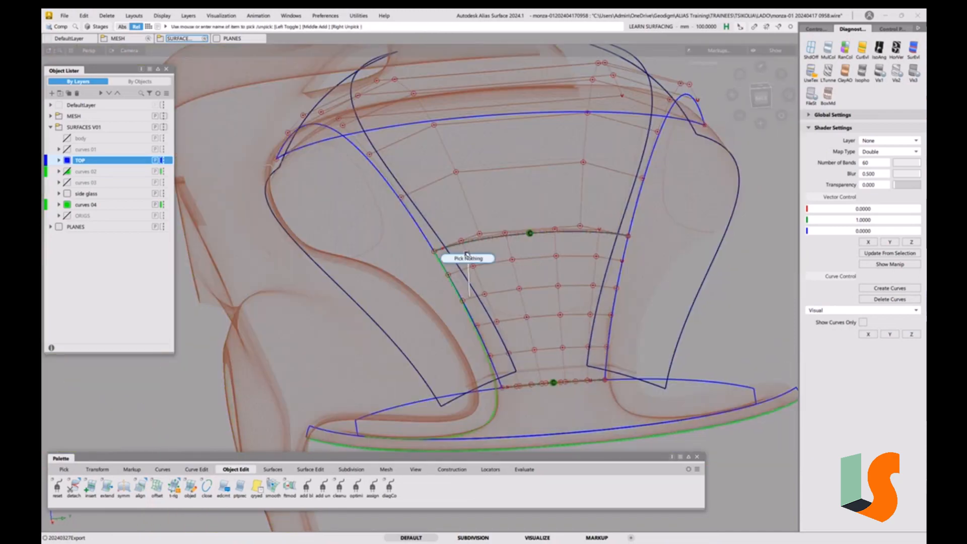
key(grave)
key(grave)
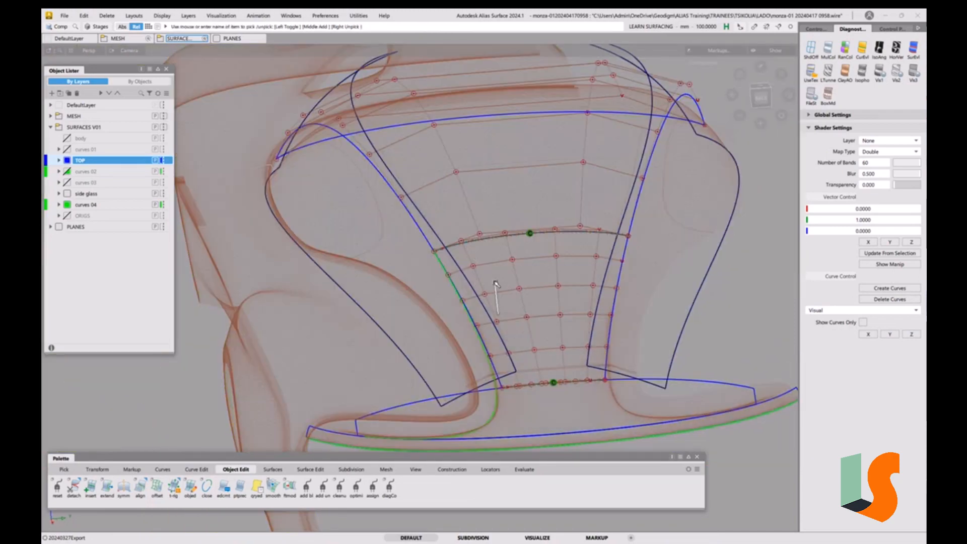
alt+shift+drag(496, 284, 462, 276)
key(grave)
key(grave)
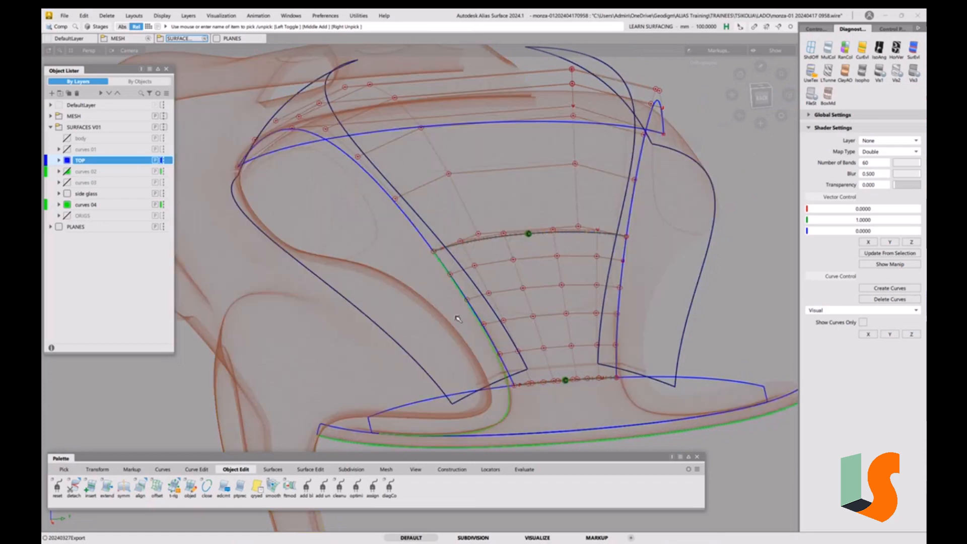
Measure the Curve to Surface deviation between the side boundary curve and the centre surface
click(460, 473)
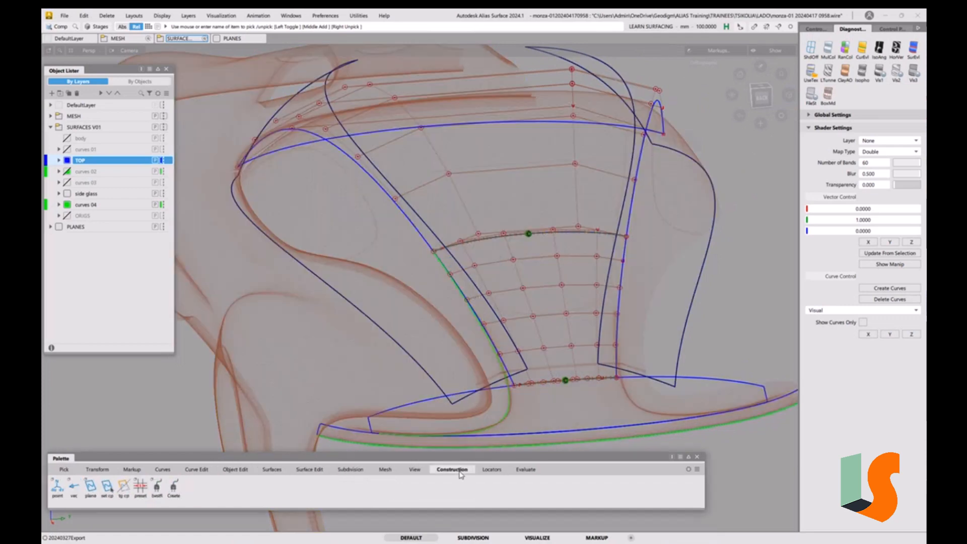
click(522, 470)
click(492, 470)
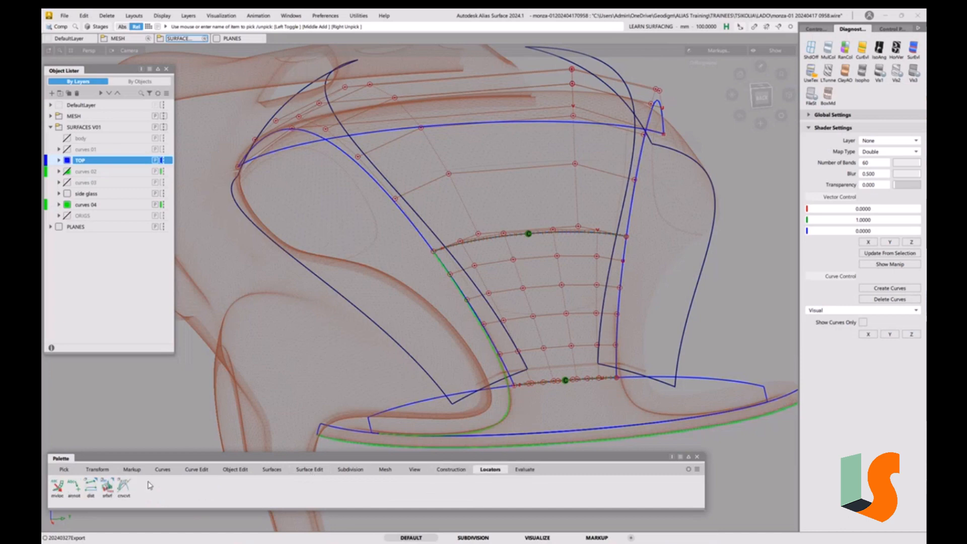
click(124, 487)
click(90, 485)
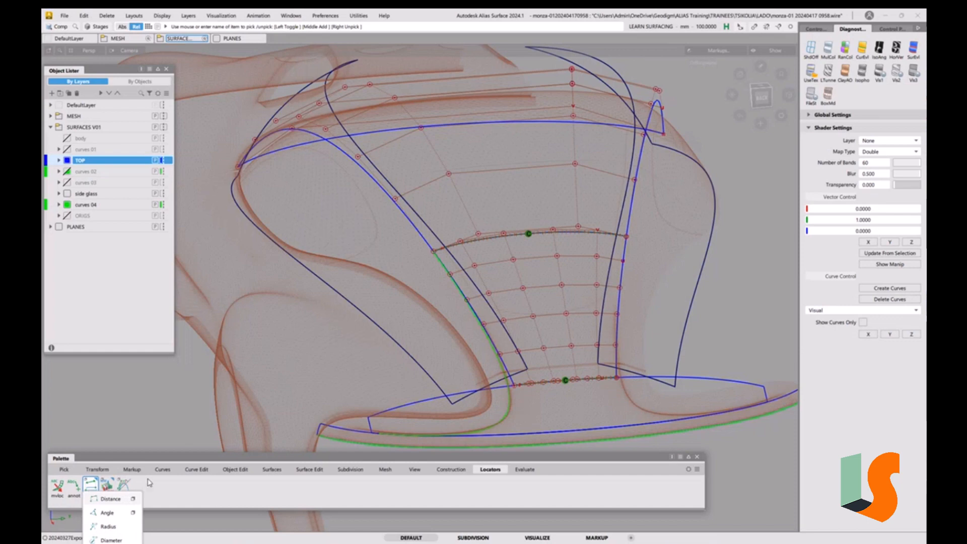
click(107, 492)
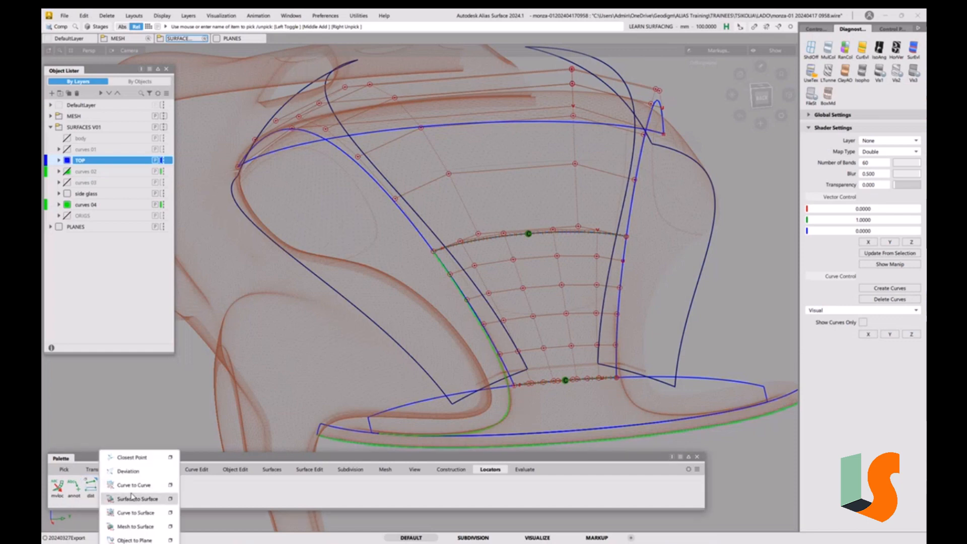
click(116, 512)
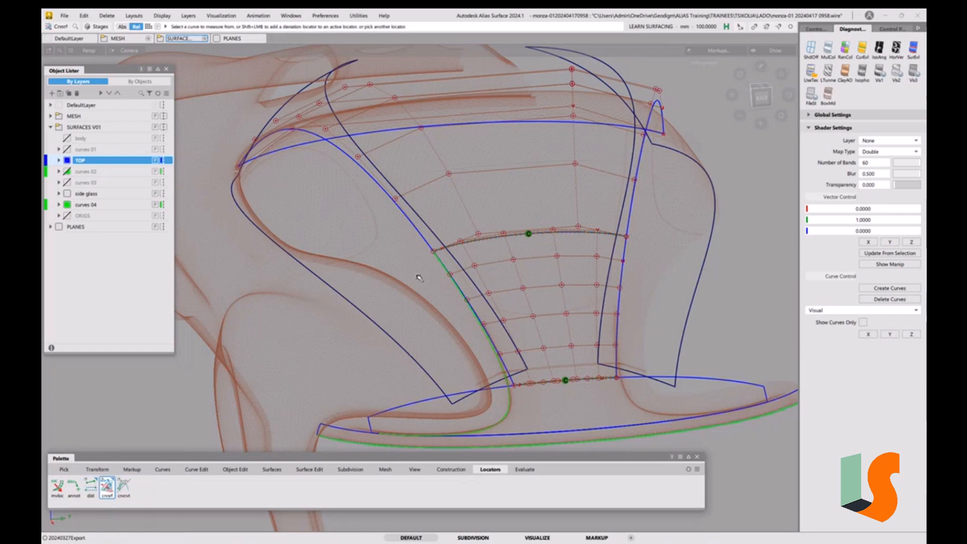
click(426, 244)
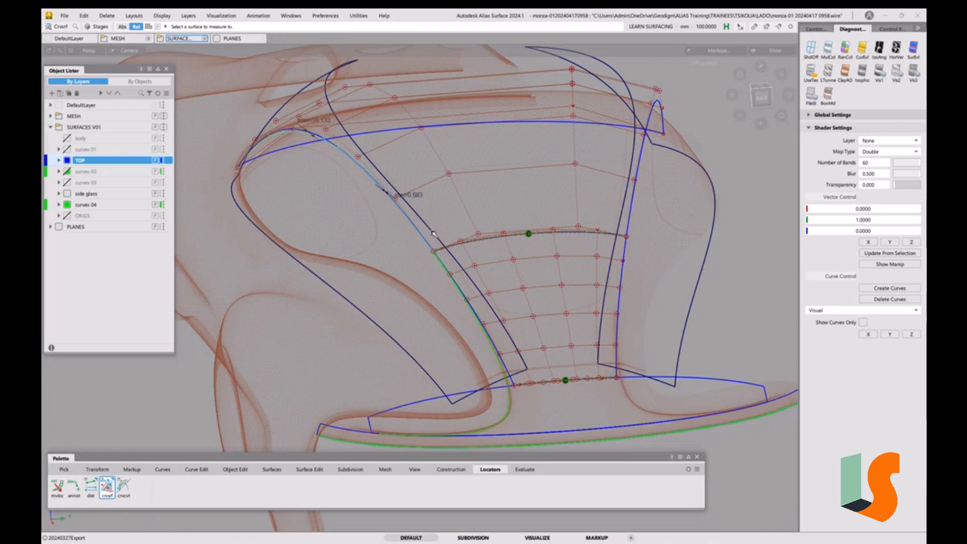
click(433, 233)
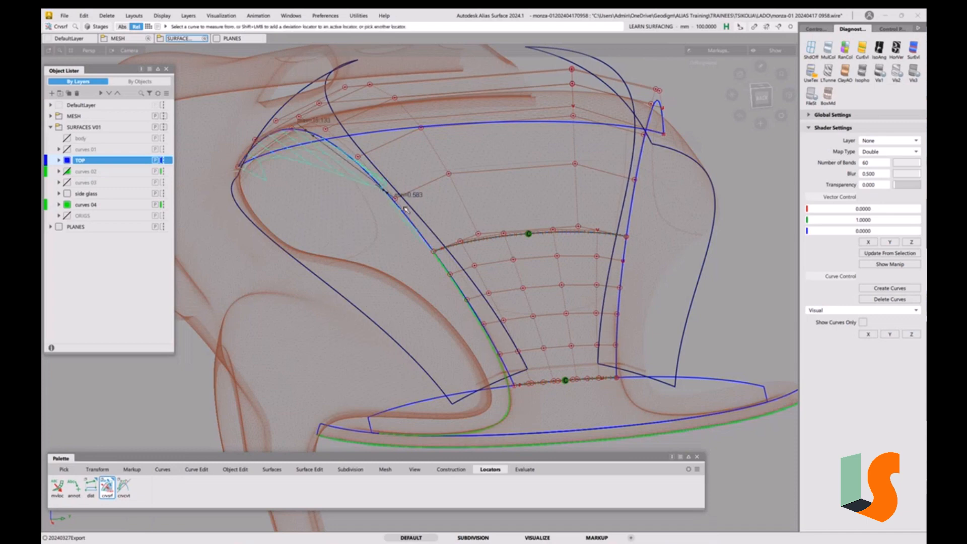
Select the centre surface and delete its construction history
alt+shift+drag(405, 210, 345, 316)
alt+shift+right_drag(454, 267, 425, 266)
alt+shift+middle_drag(425, 266, 397, 325)
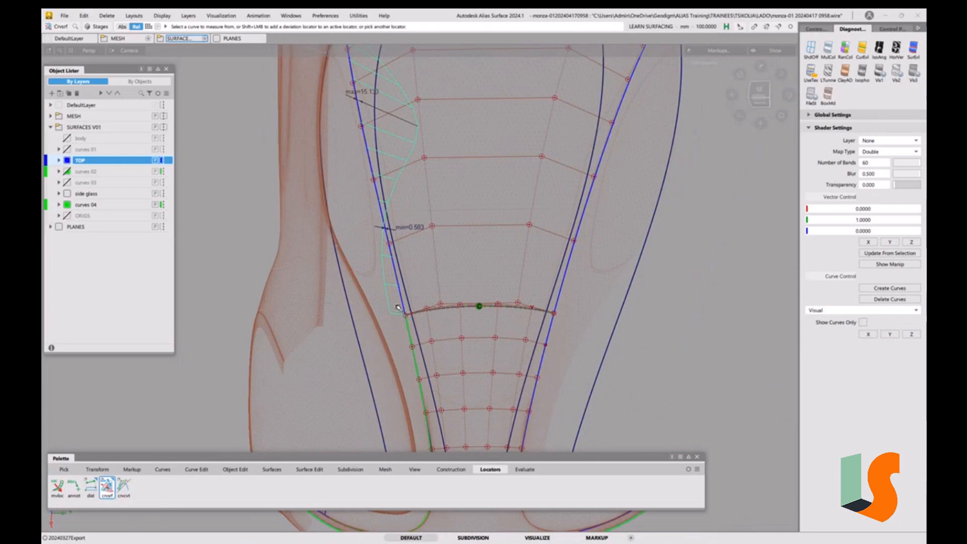
key(grave)
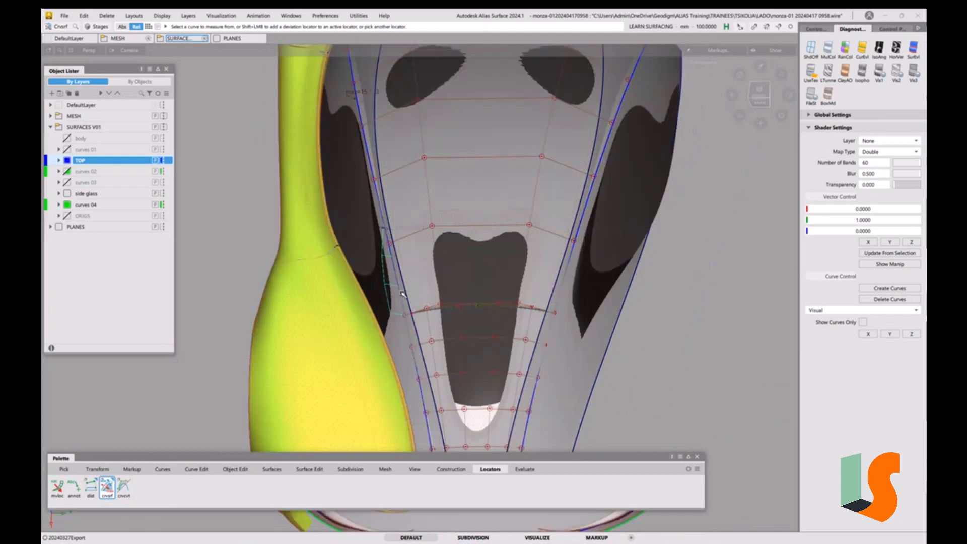
alt+shift+drag(399, 294, 429, 253)
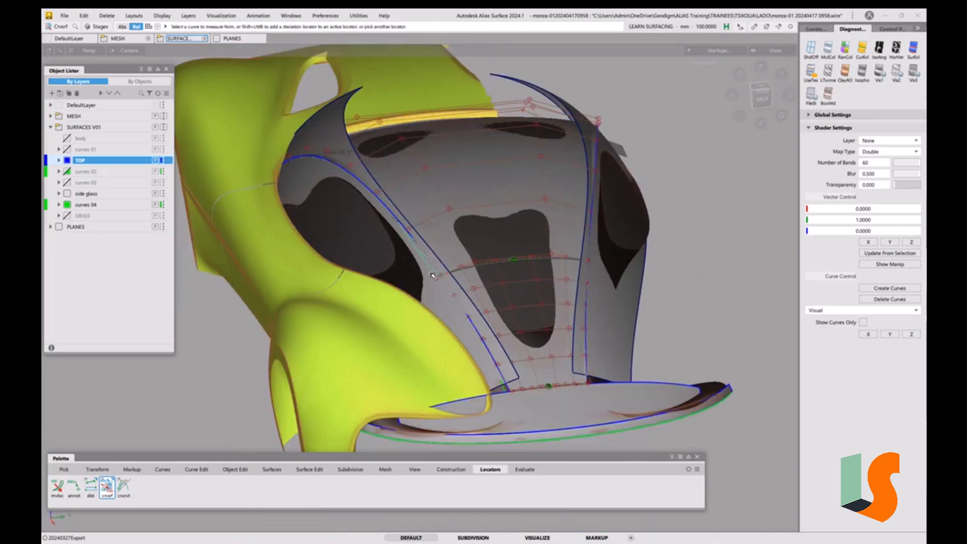
key(grave)
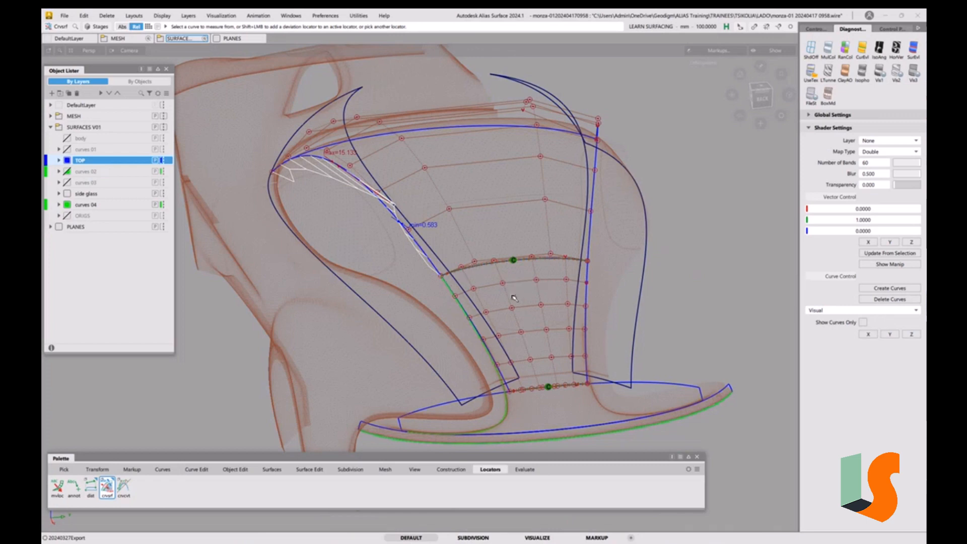
ctrl+shift+drag(512, 295, 493, 302)
drag(487, 251, 500, 271)
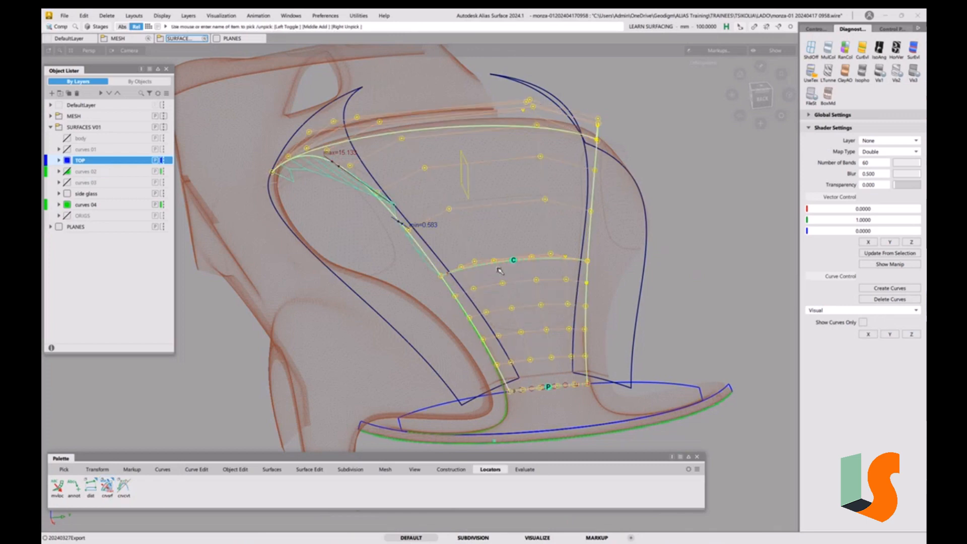
key(ctrl+h)
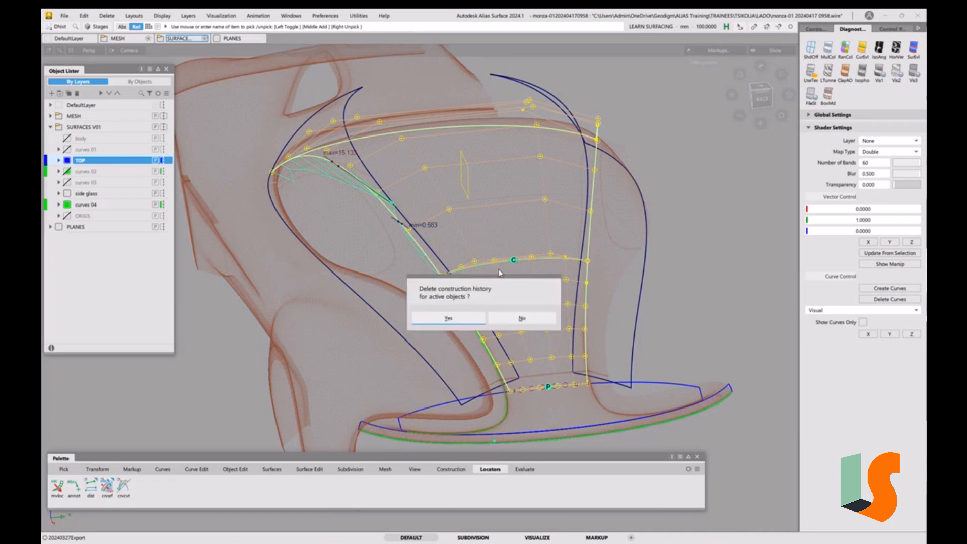
click(444, 318)
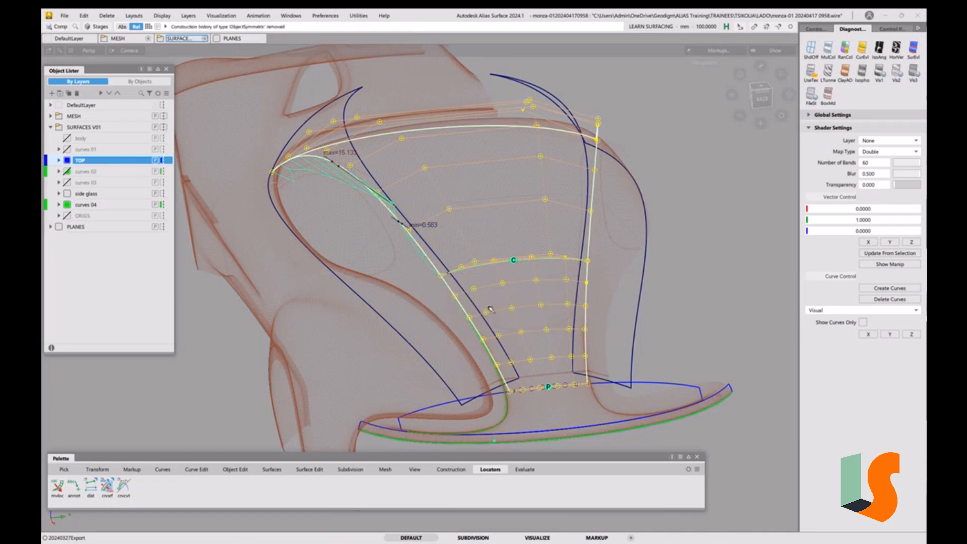
click(519, 297)
ctrl+shift+drag(478, 286, 454, 299)
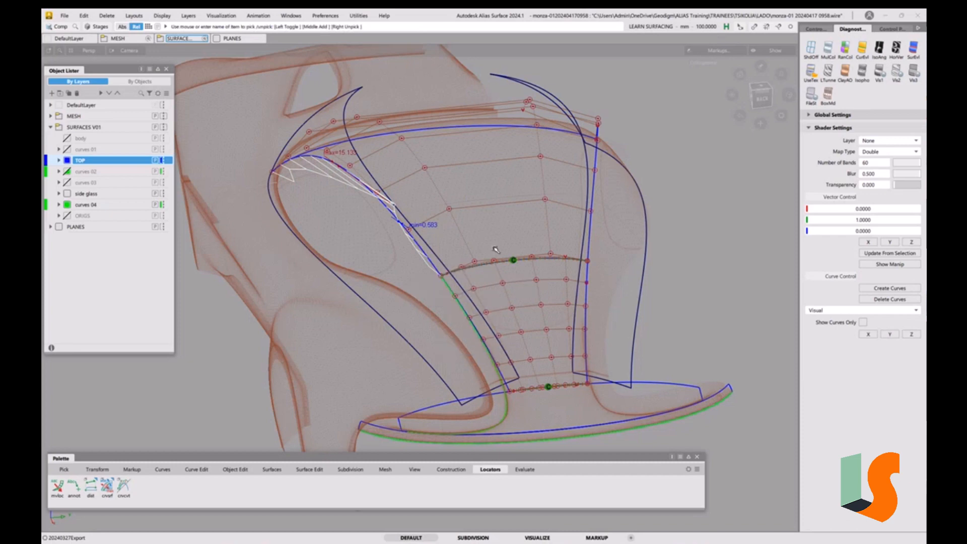
click(509, 272)
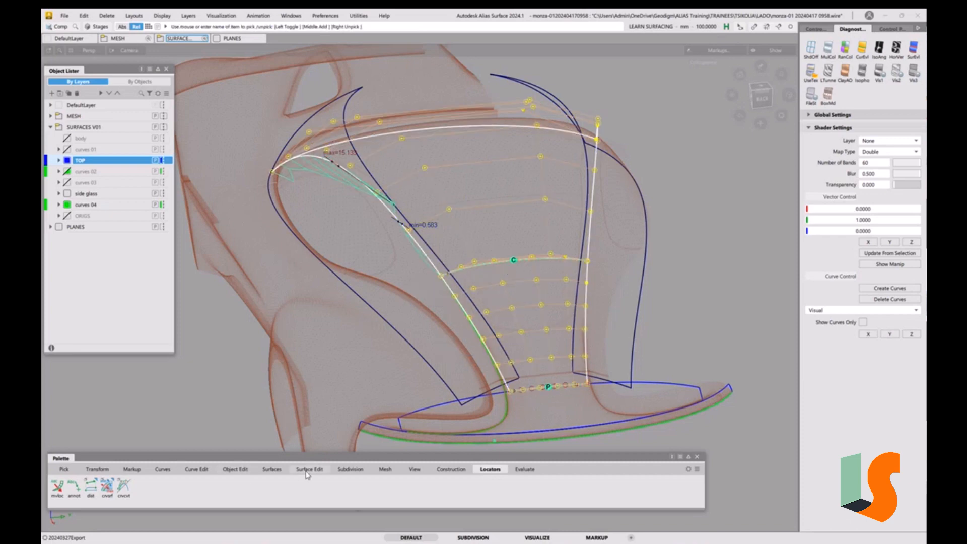
click(235, 470)
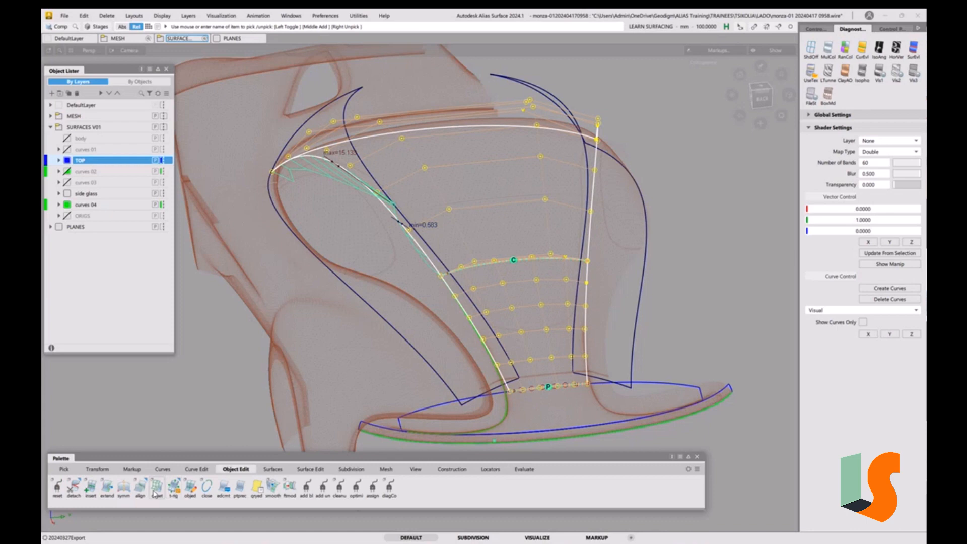
click(124, 487)
Extend the centre surface along its V=1 side edge, about 22.6 mm
ctrl+shift+drag(566, 377, 572, 317)
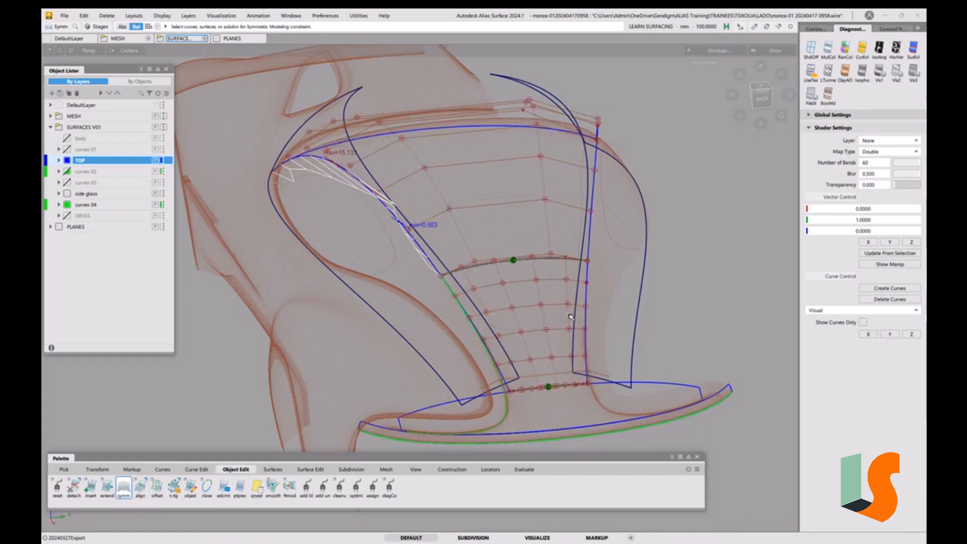
mouse_move(441, 277)
alt+shift+mouse_down()
mouse_move(439, 295)
mouse_move(454, 296)
alt+shift+mouse_up()
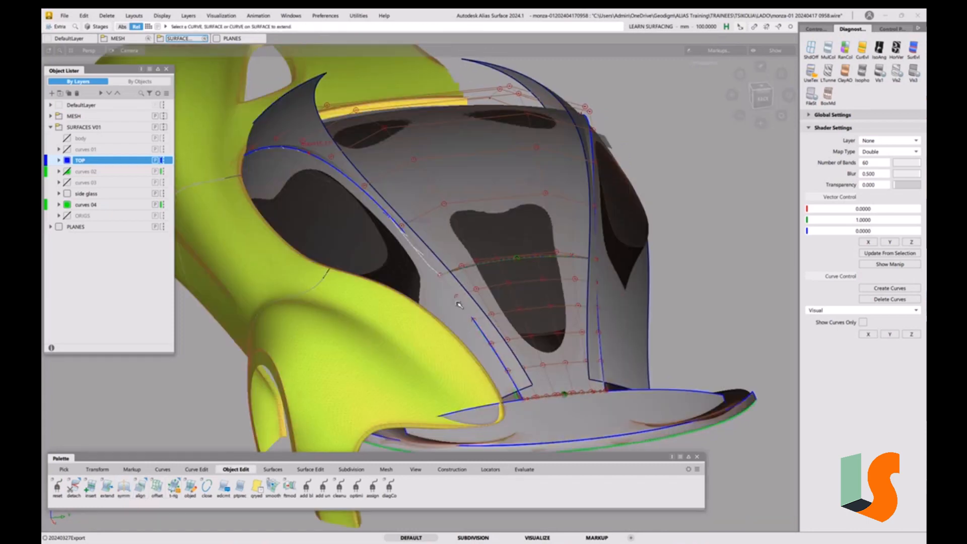
click(458, 304)
click(461, 305)
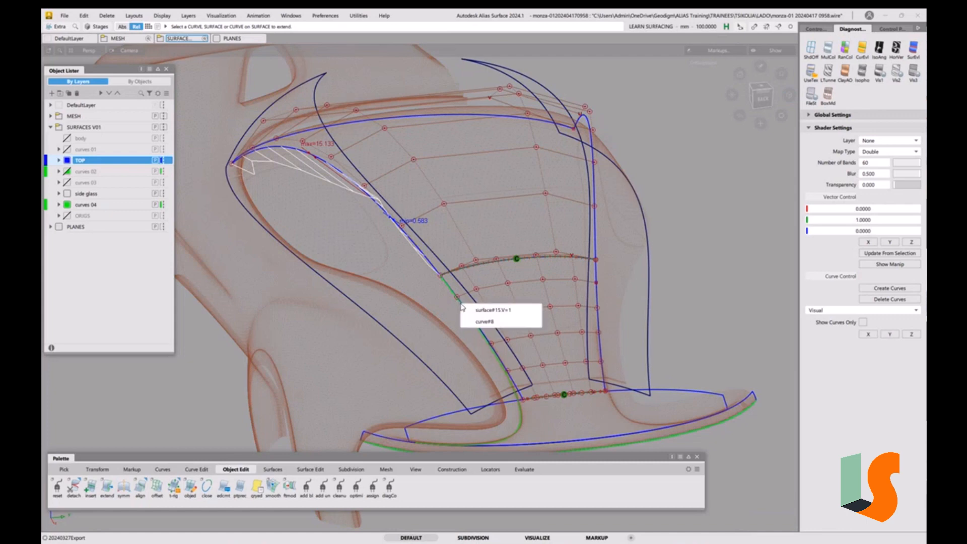
click(472, 309)
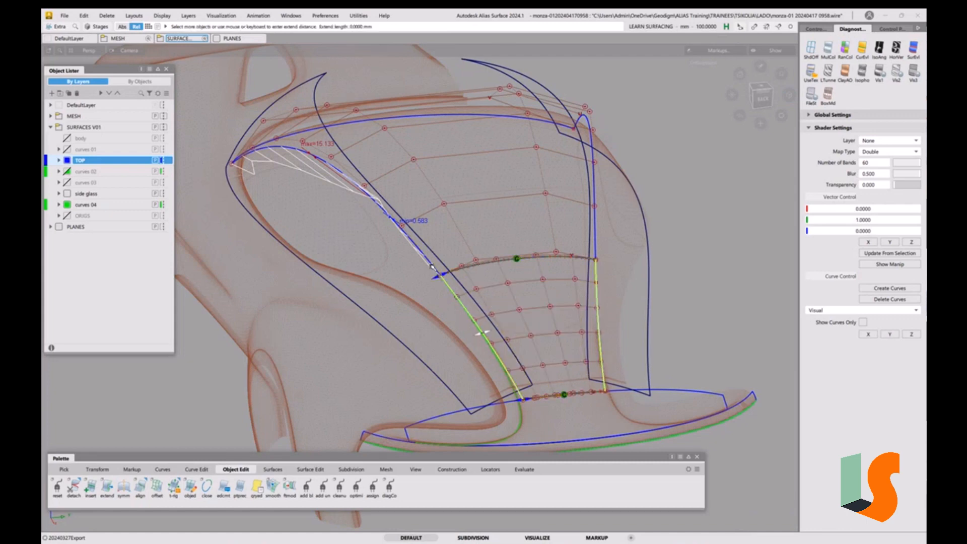
click(432, 267)
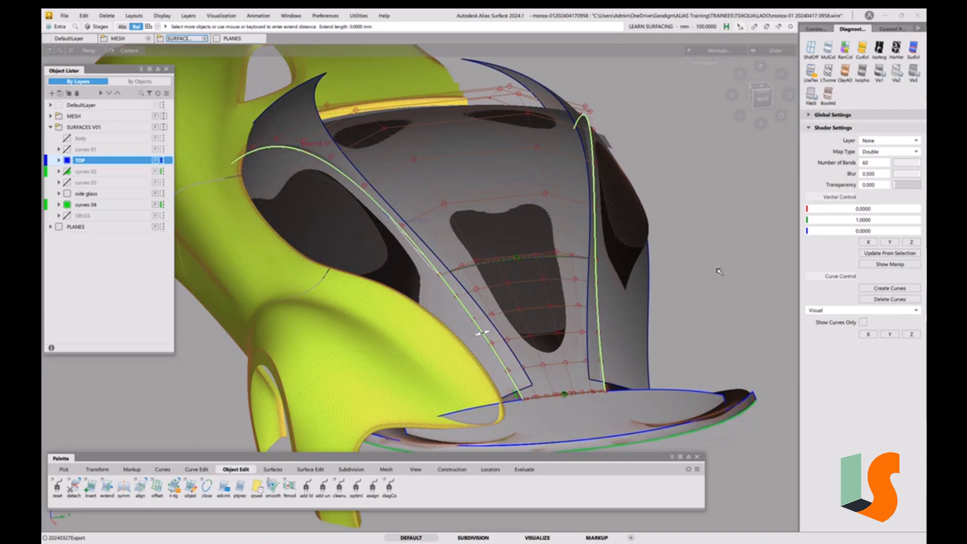
drag(719, 272, 704, 273)
scroll(441, 277, up, 5)
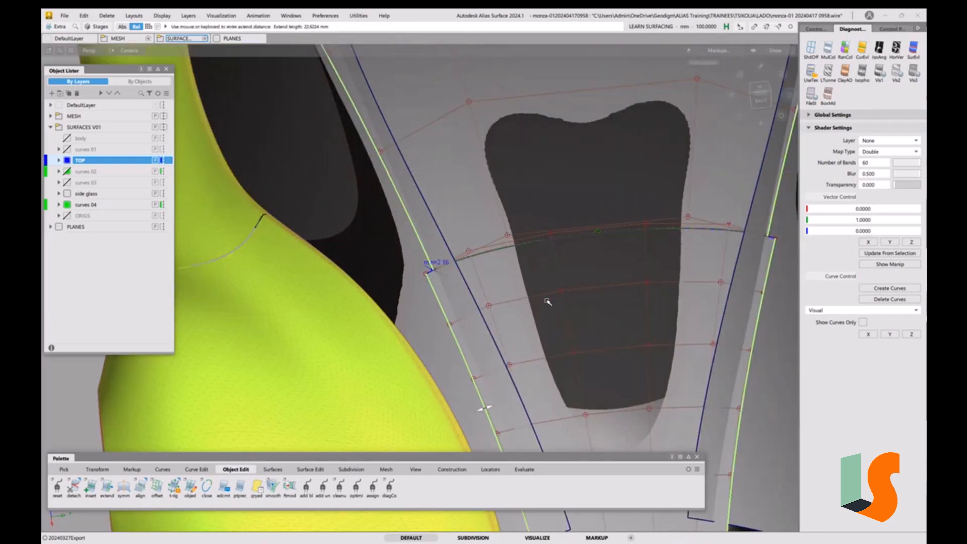
ctrl+shift+drag(548, 301, 561, 360)
click(448, 321)
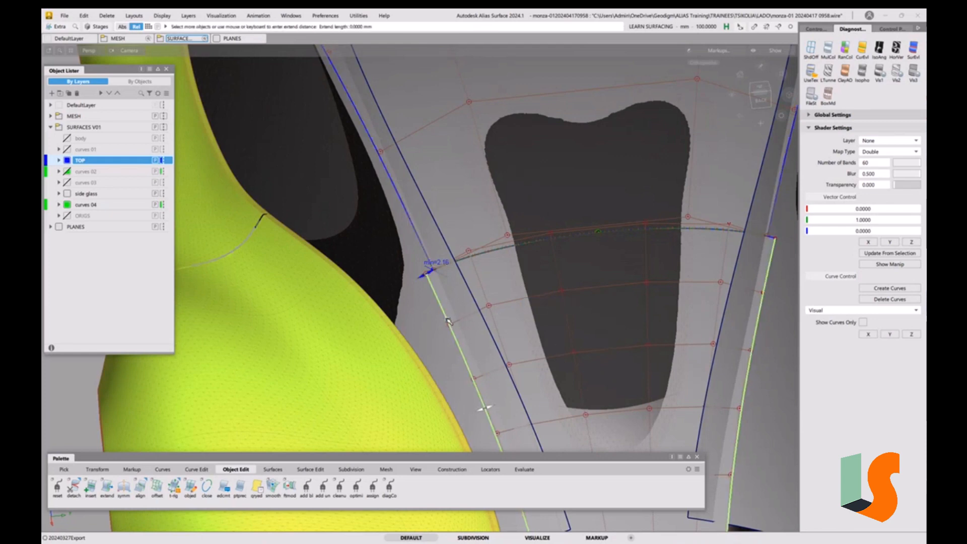
Extend the centre surface's side edge further outward past the side boundary curve
drag(491, 296, 504, 294)
key(F12)
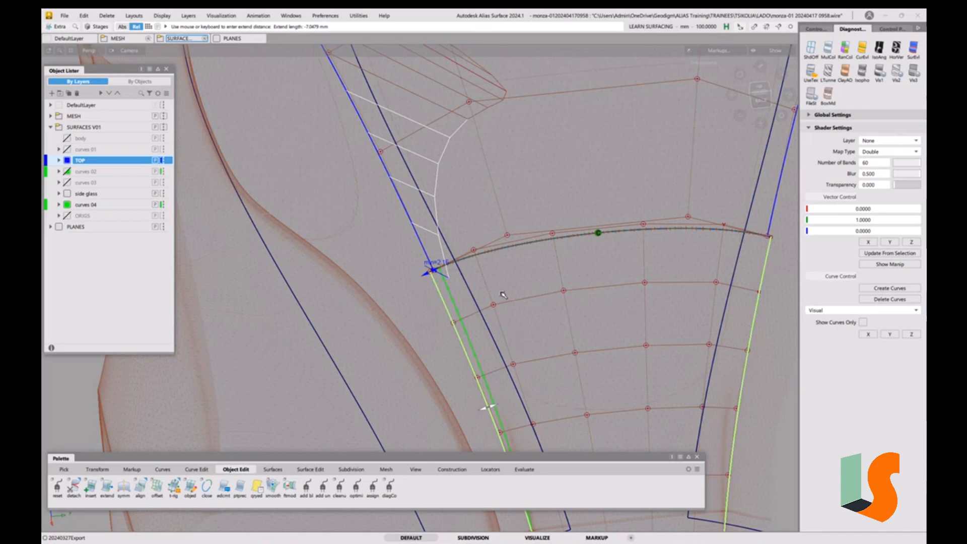
key(F12)
key(F12)
key(F12)
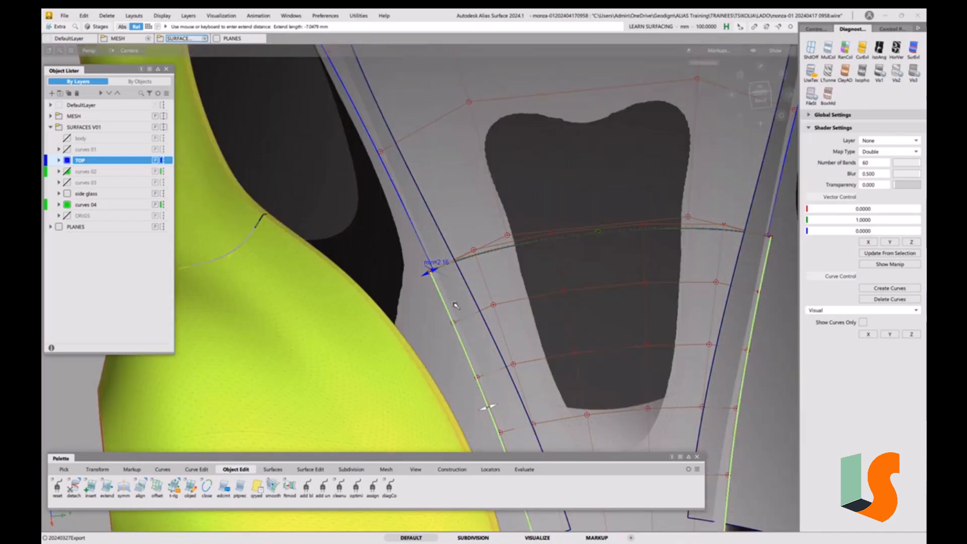
alt+shift+drag(453, 305, 446, 304)
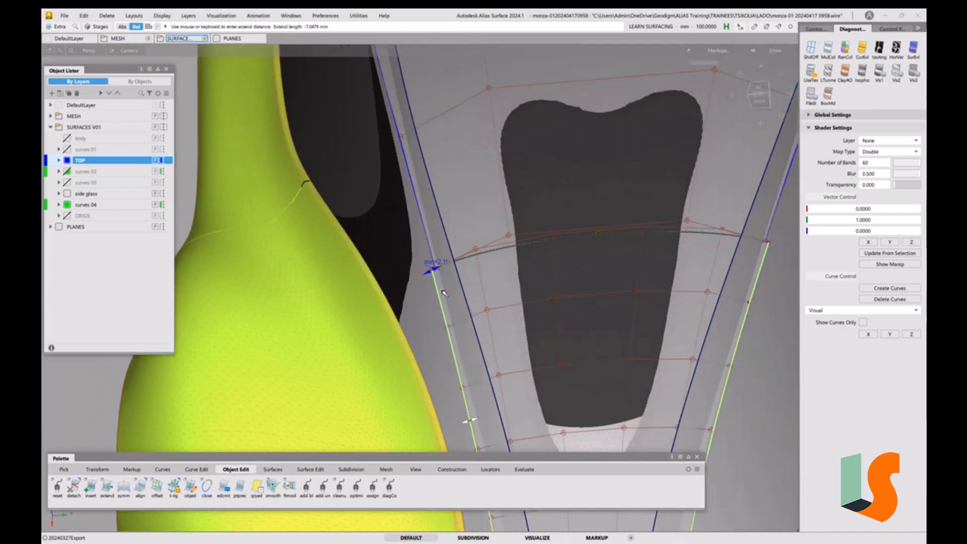
click(429, 244)
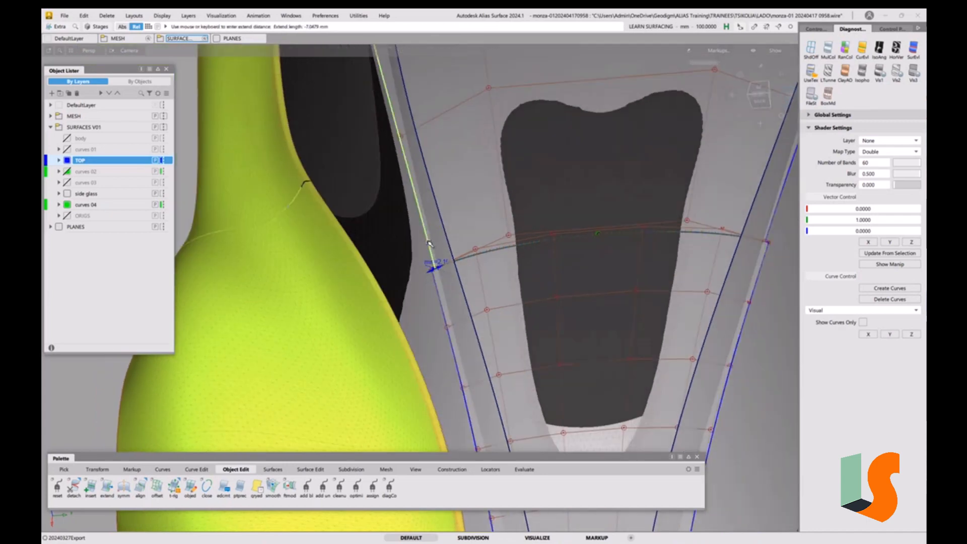
drag(429, 244, 366, 259)
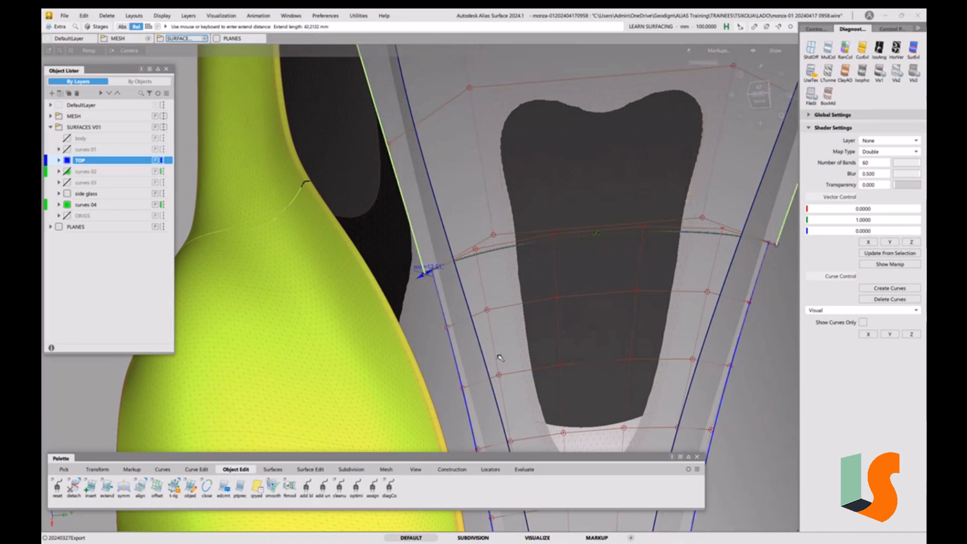
ctrl+shift+drag(500, 358, 456, 301)
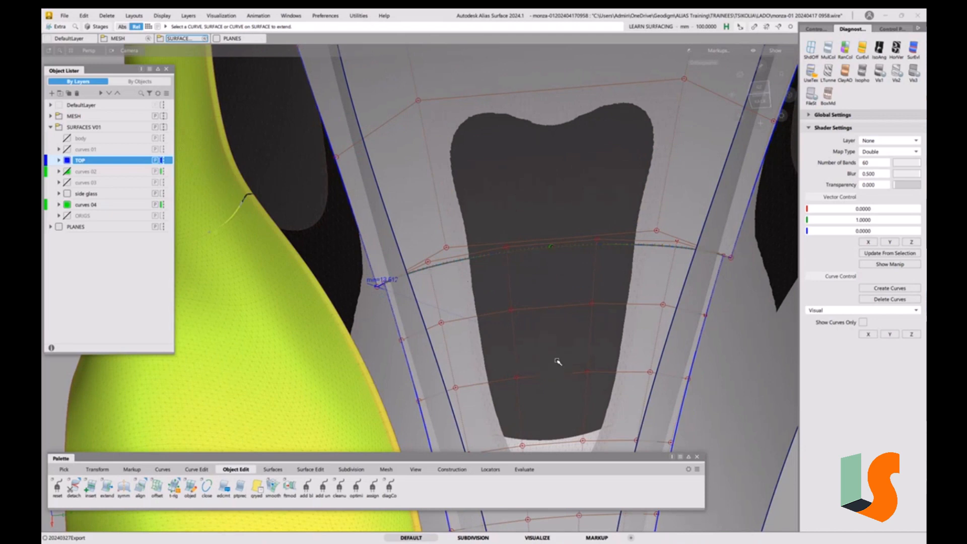
Detach the centre surface along the isoparm at the nose edge curve, removing its construction history
double_click(73, 497)
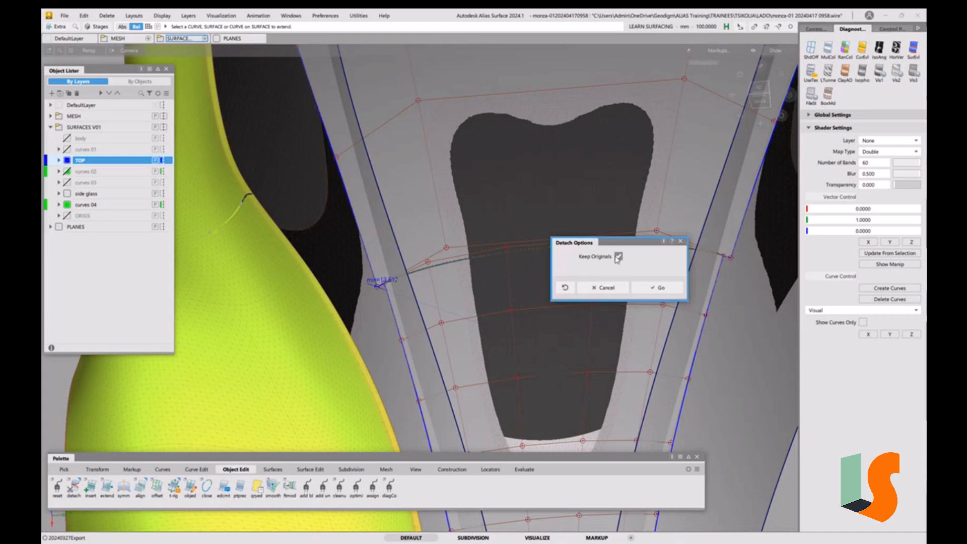
click(372, 268)
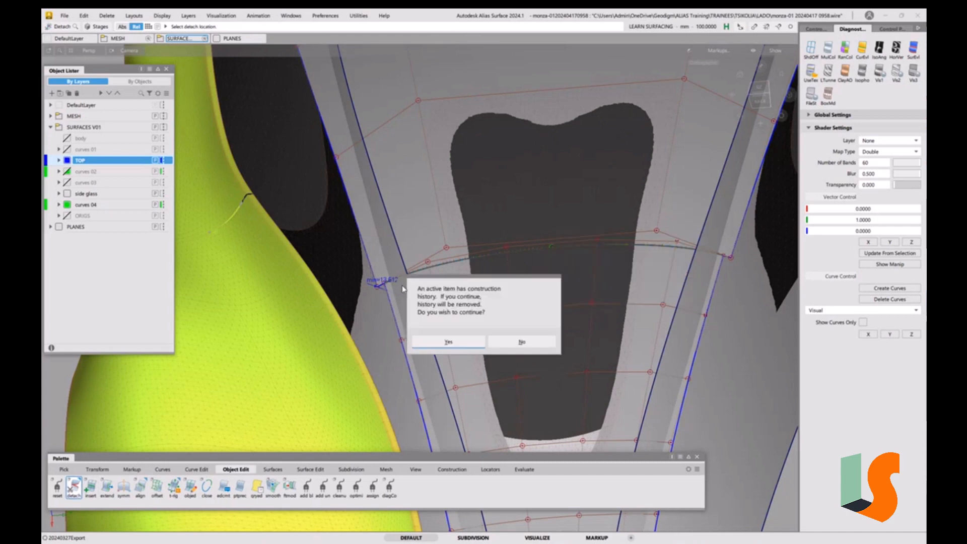
click(457, 342)
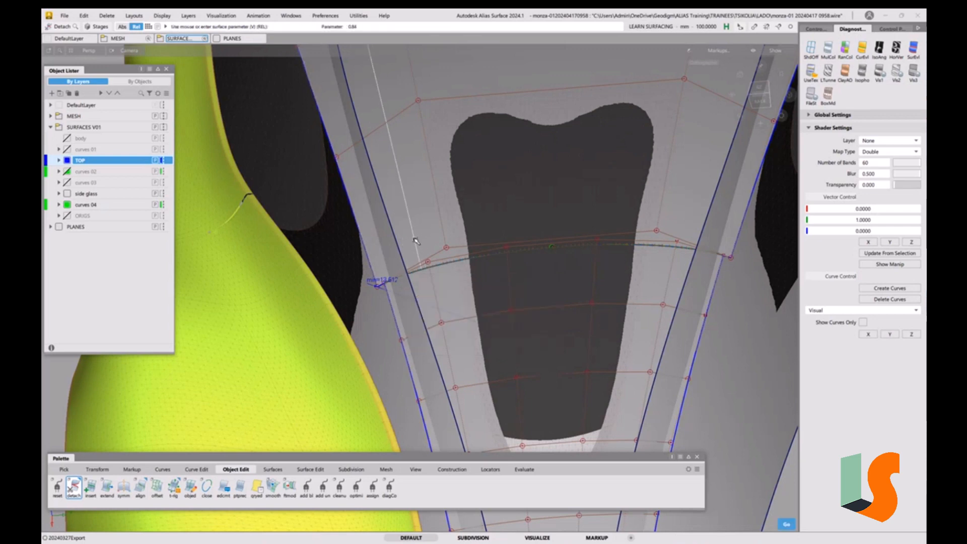
click(375, 264)
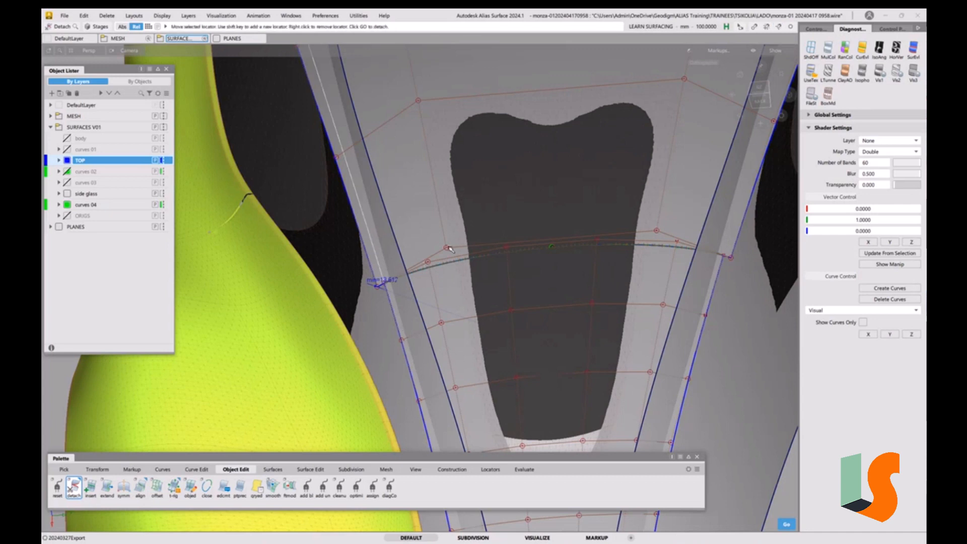
key(space)
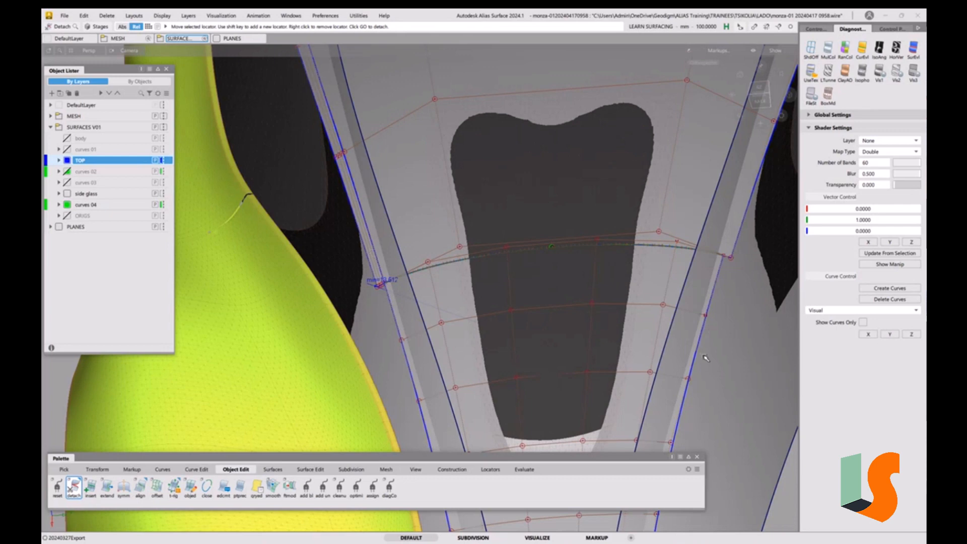
click(730, 259)
click(732, 256)
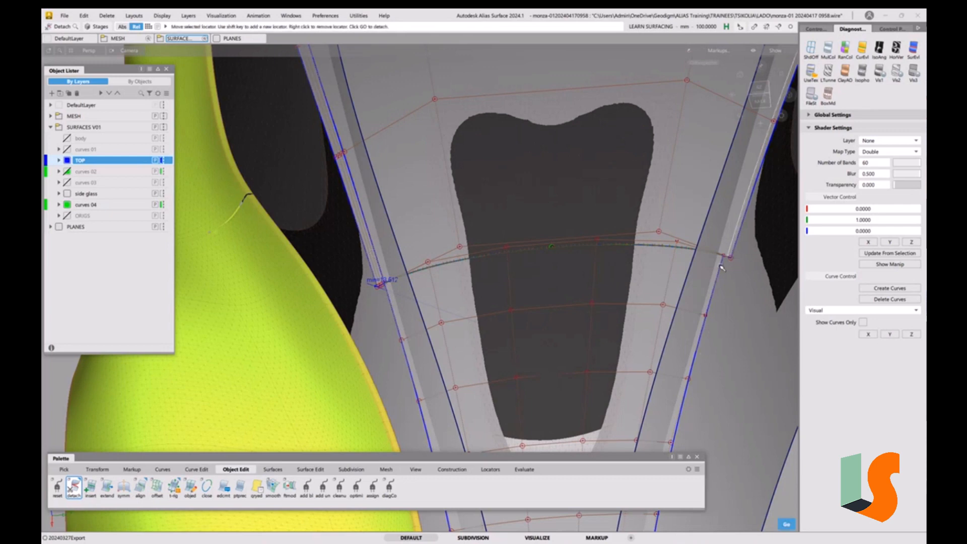
click(721, 266)
key(space)
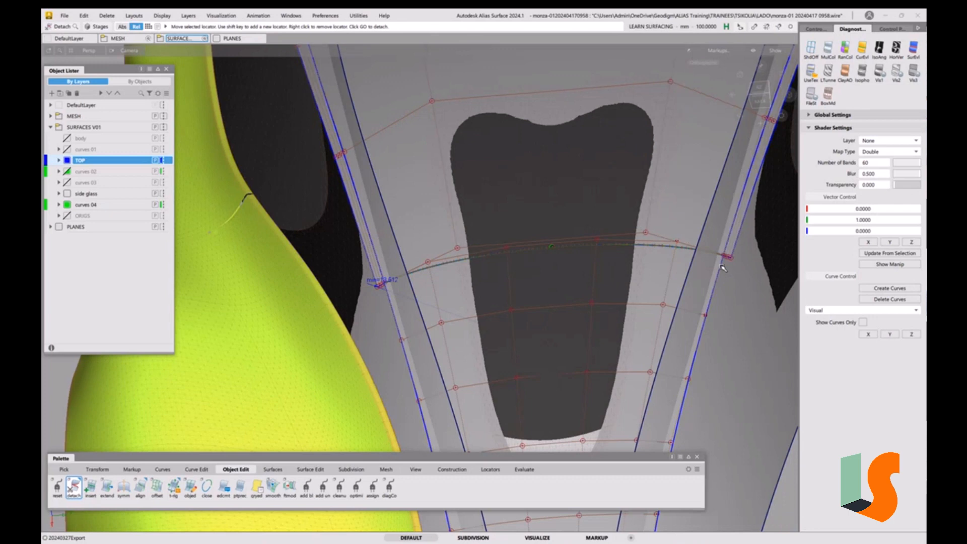
ctrl+shift+drag(736, 263, 713, 268)
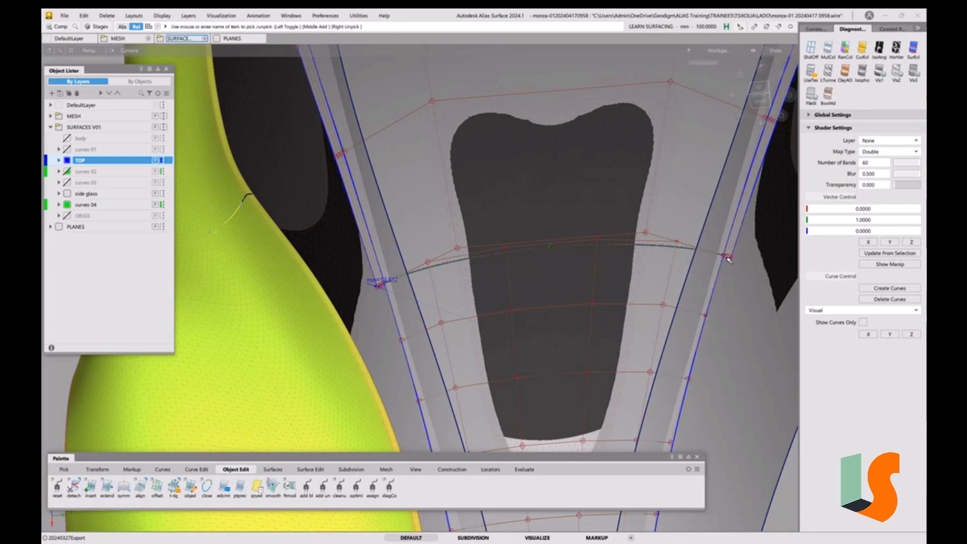
Select the detached front piece of the centre surface and delete it
click(730, 253)
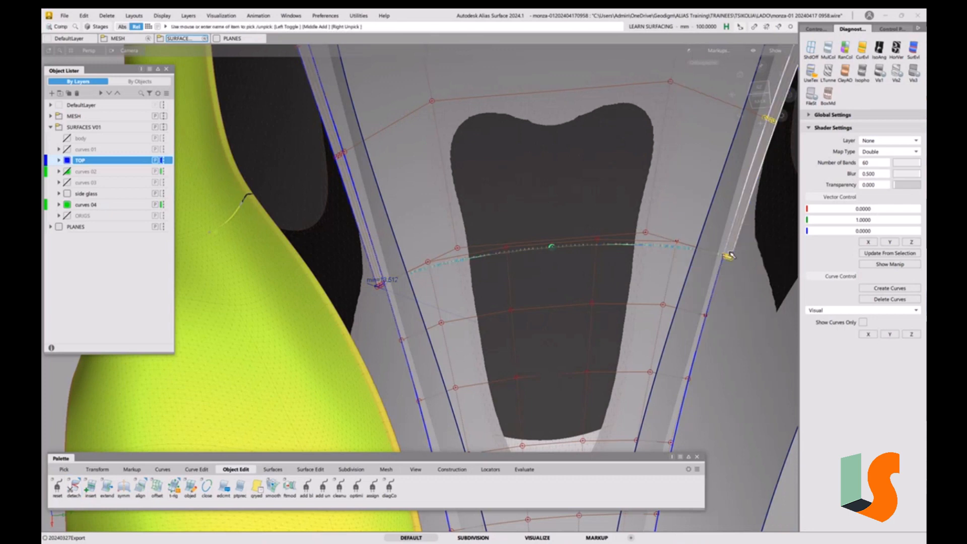
click(371, 266)
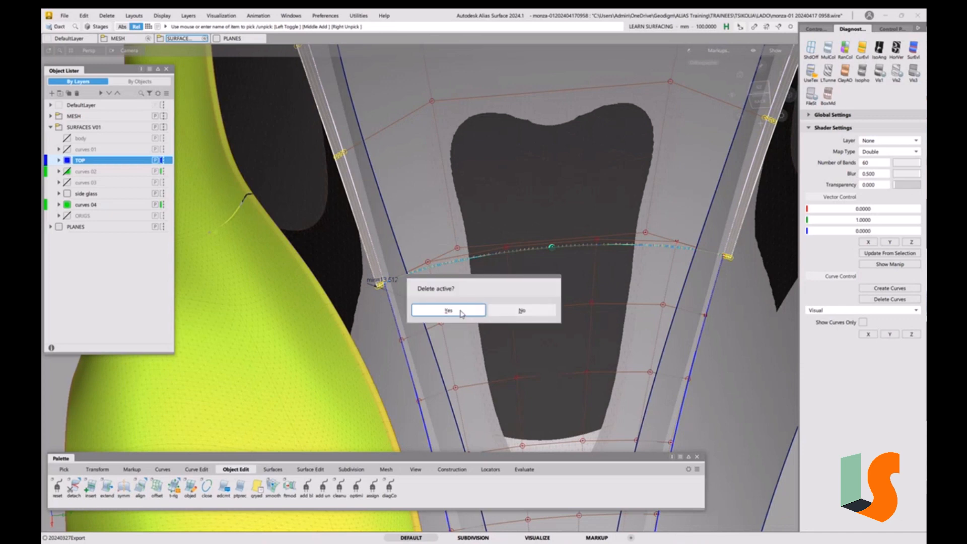
click(457, 311)
scroll(445, 251, up, 5)
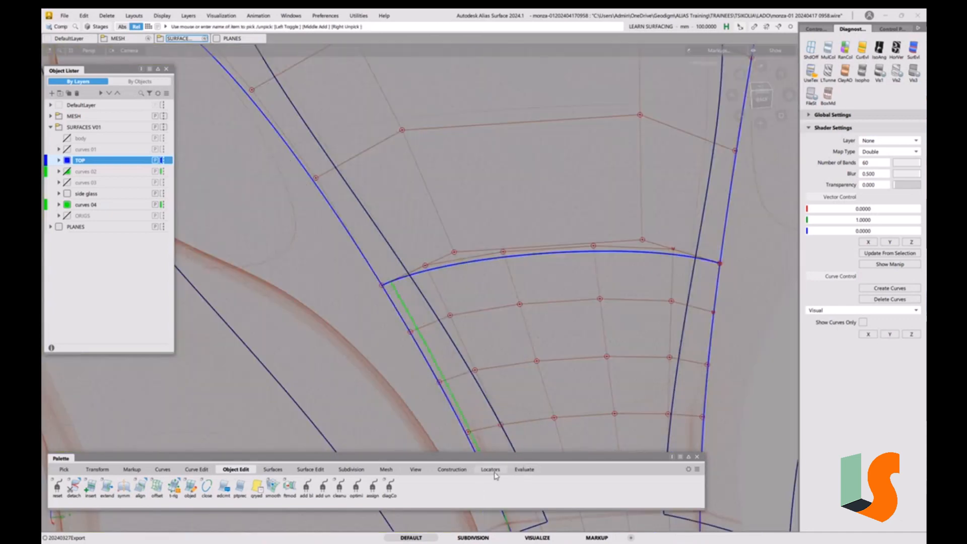
Evaluate surface continuity along the centre surface's nose edge with Surface Continuity locators
click(491, 471)
click(463, 471)
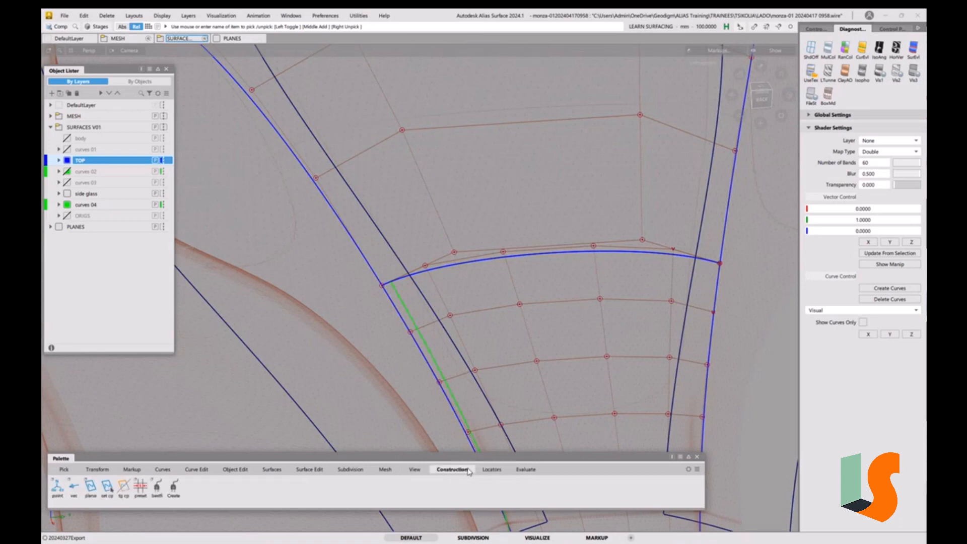
click(526, 470)
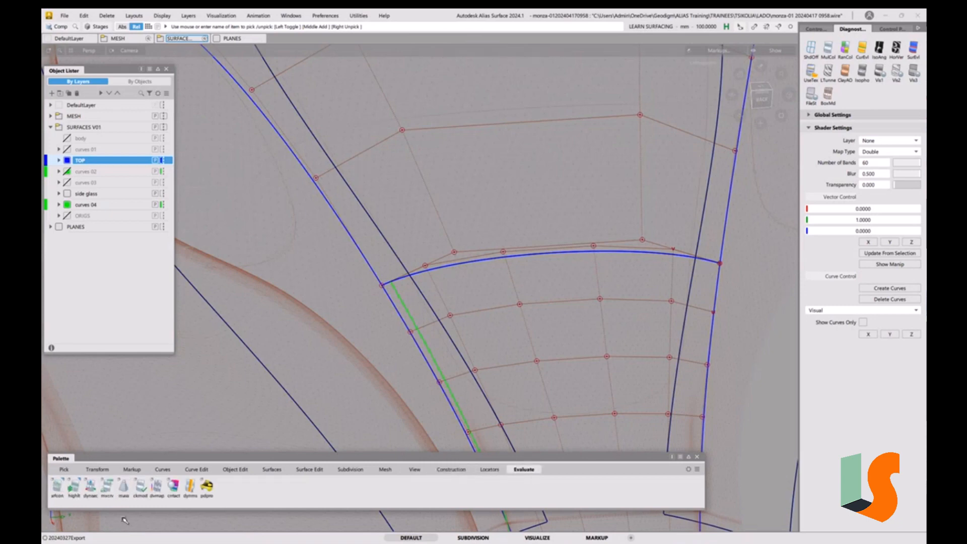
double_click(58, 486)
click(521, 297)
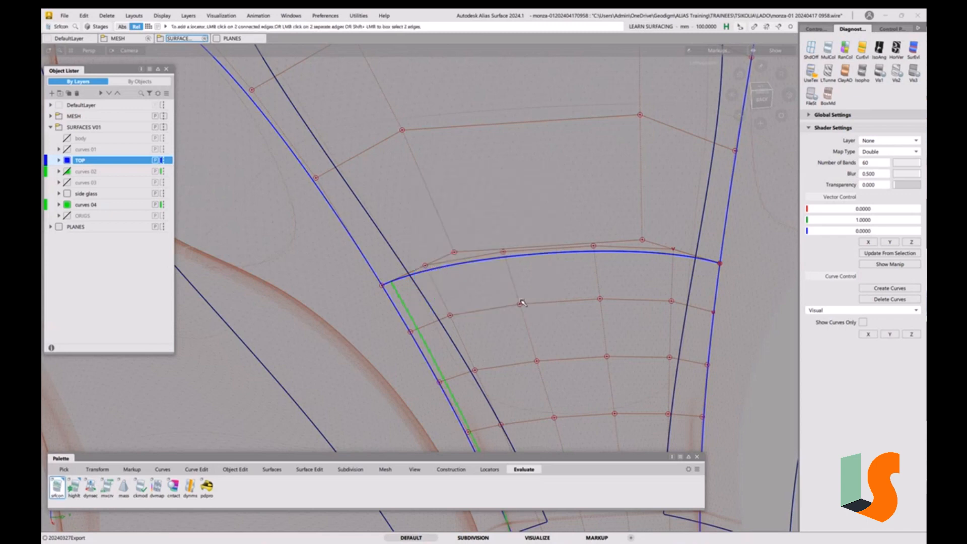
click(443, 269)
alt+shift+right_drag(523, 261, 408, 224)
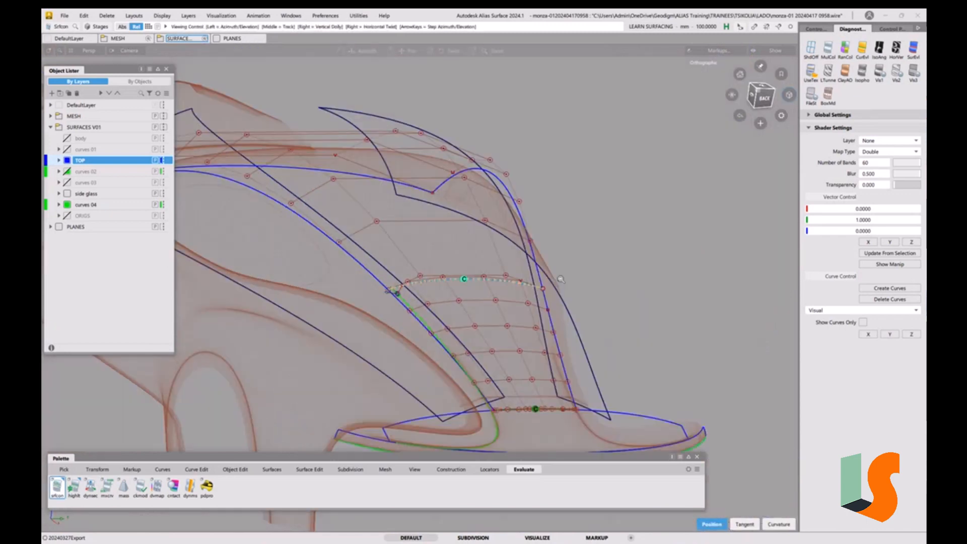
mouse_move(408, 224)
alt+shift+mouse_down()
mouse_move(561, 320)
mouse_move(470, 270)
mouse_move(471, 290)
mouse_move(585, 282)
mouse_move(525, 299)
mouse_move(488, 285)
mouse_move(633, 283)
alt+shift+mouse_up()
alt+shift+middle_drag(633, 283, 609, 318)
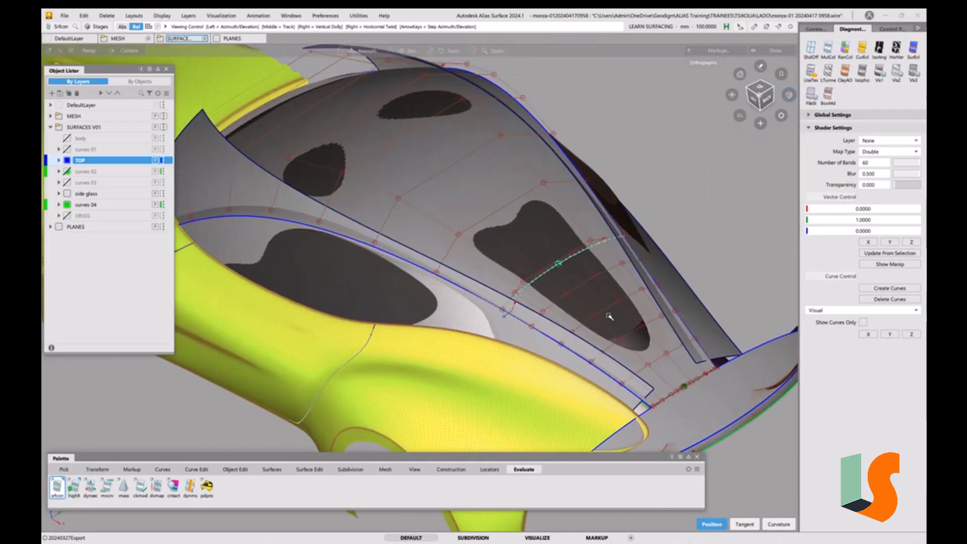
Inspect the continuity locators along the centre surface edges from several angles, toggling shading
key(5)
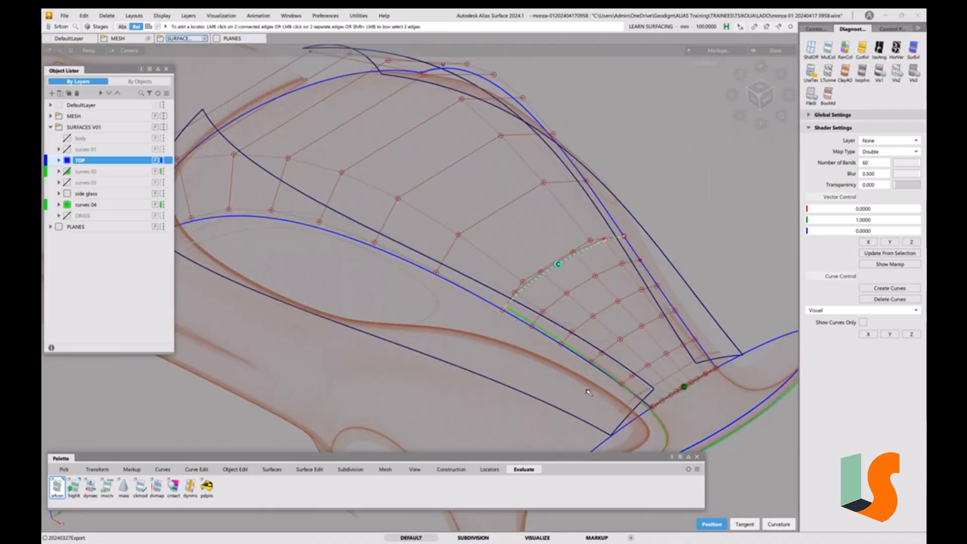
click(587, 391)
alt+shift+right_drag(511, 313, 531, 306)
key(5)
key(5)
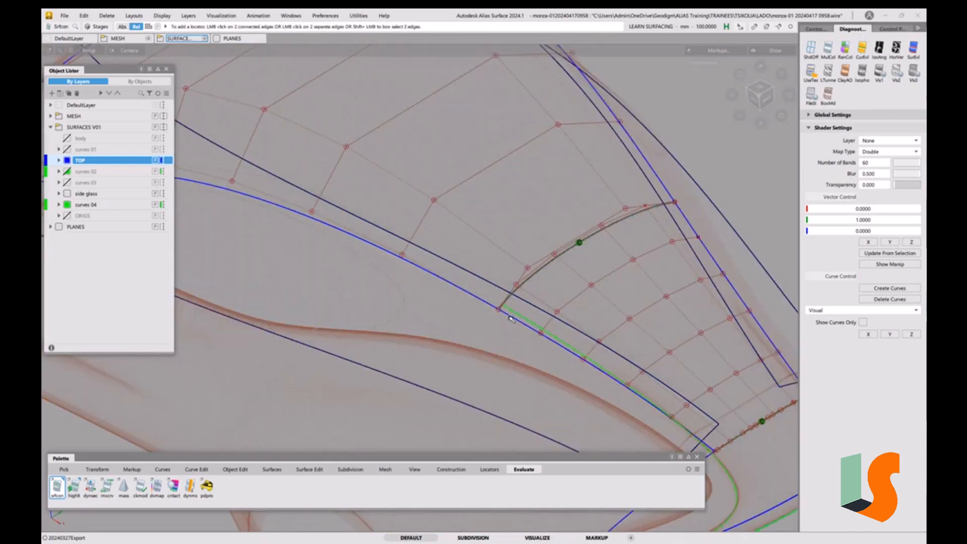
alt+shift+drag(510, 319, 490, 274)
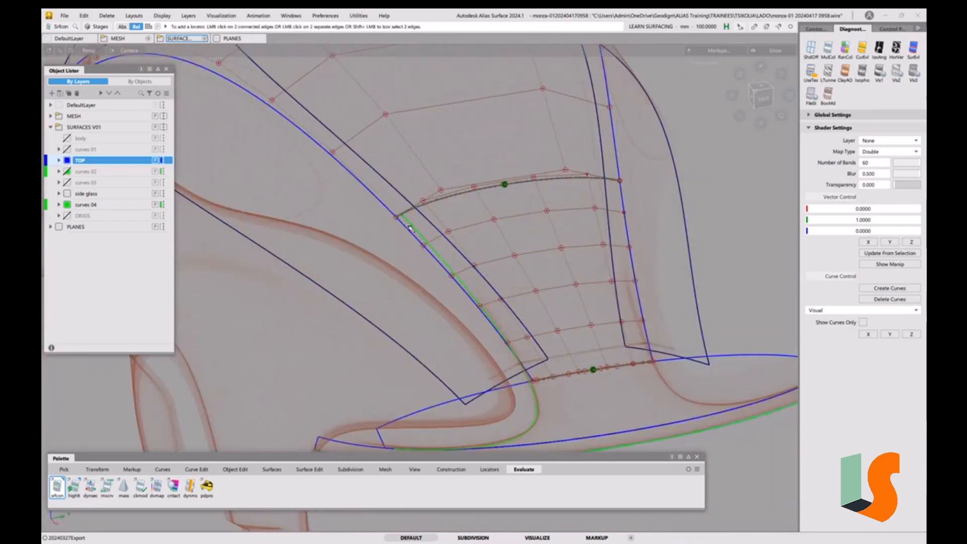
alt+shift+right_drag(394, 159, 447, 274)
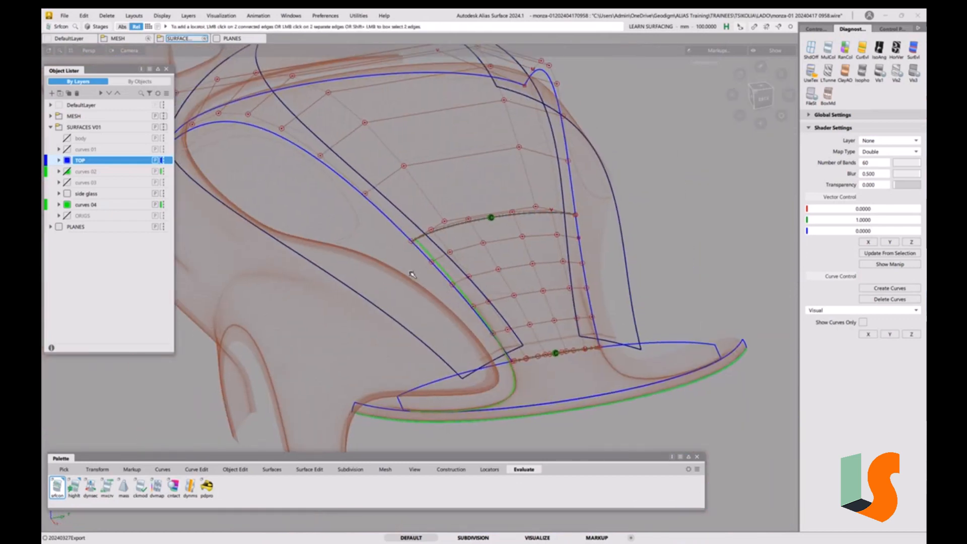
ctrl+shift+drag(412, 275, 390, 284)
drag(382, 220, 487, 280)
click(440, 282)
Intersect the centre surface with the neighbouring skin surface, creating curves on both surfaces with history
key(alt+h)
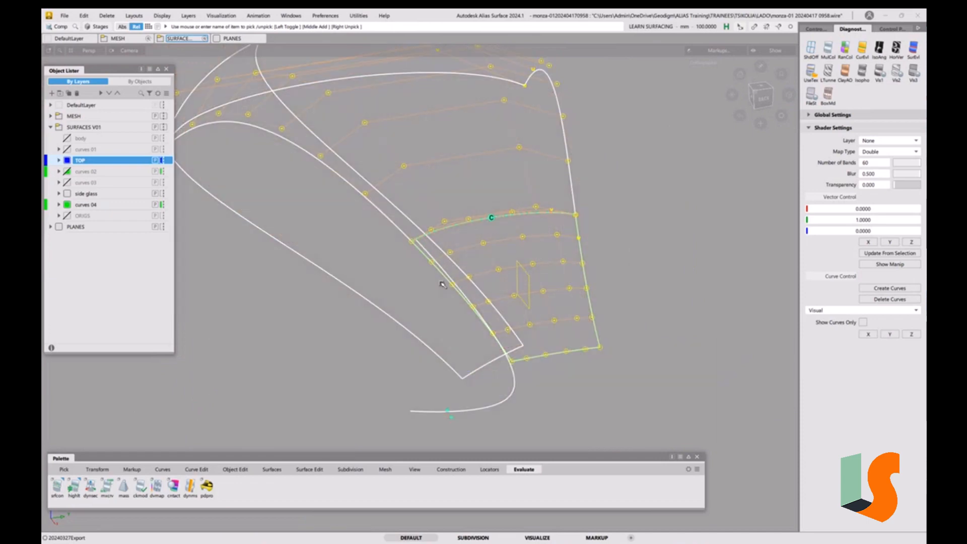
mouse_move(392, 264)
ctrl+shift+mouse_down()
mouse_move(389, 233)
mouse_move(378, 240)
ctrl+shift+mouse_up()
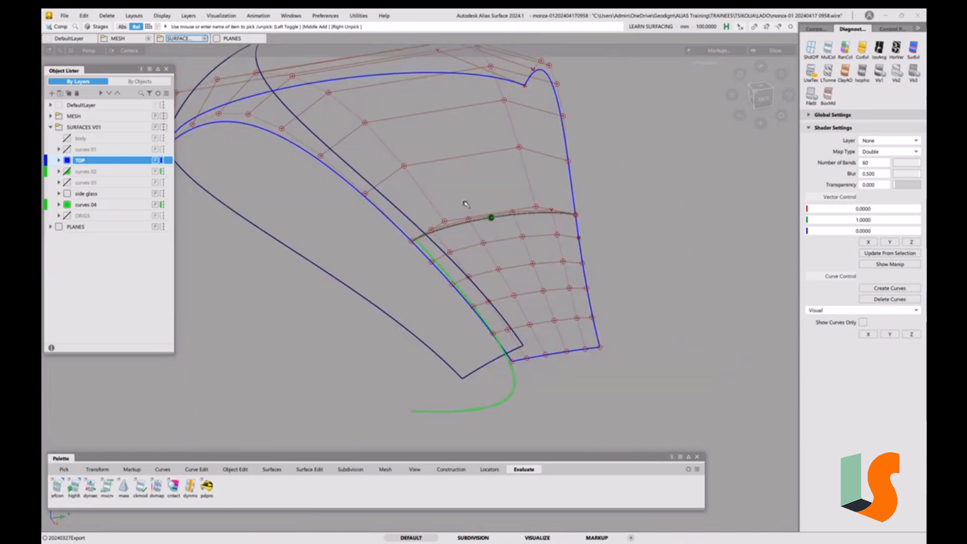
drag(464, 202, 490, 234)
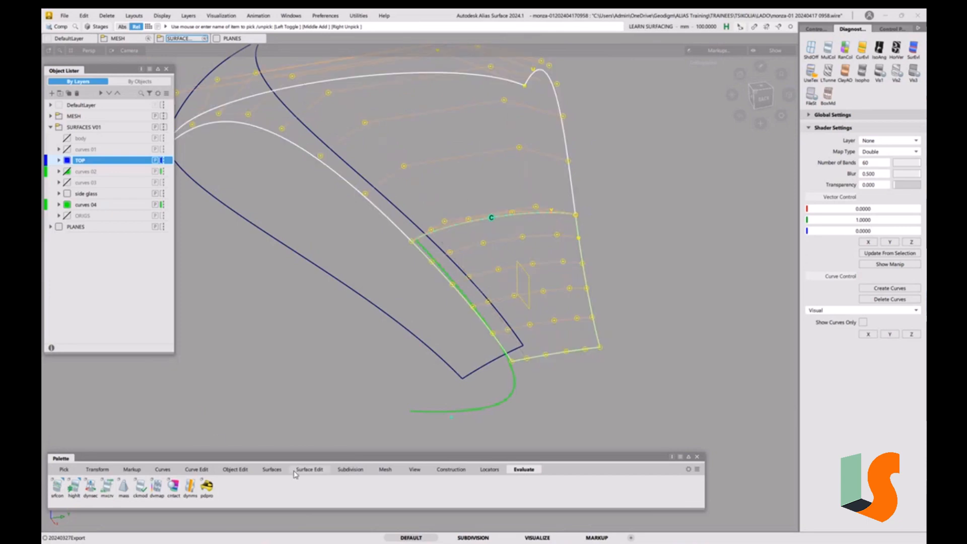
click(310, 470)
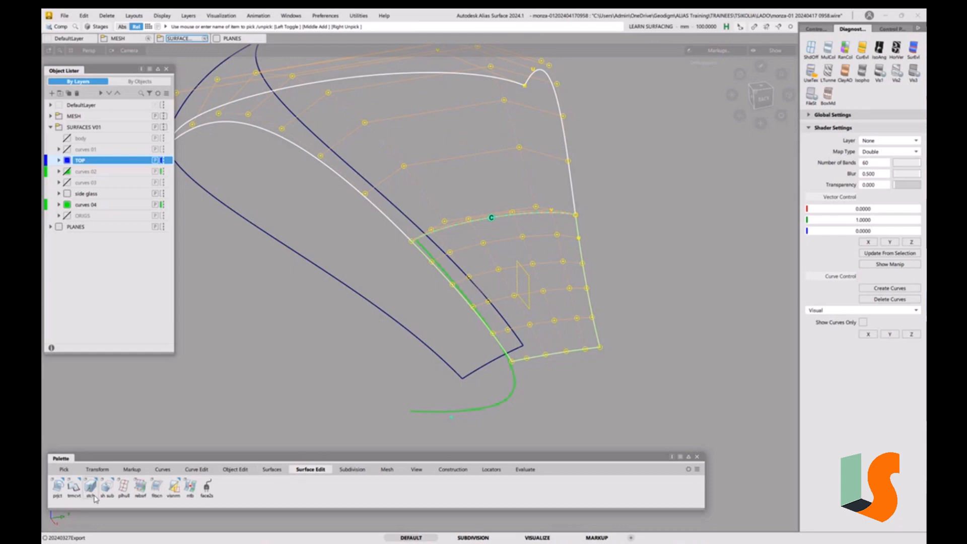
click(57, 490)
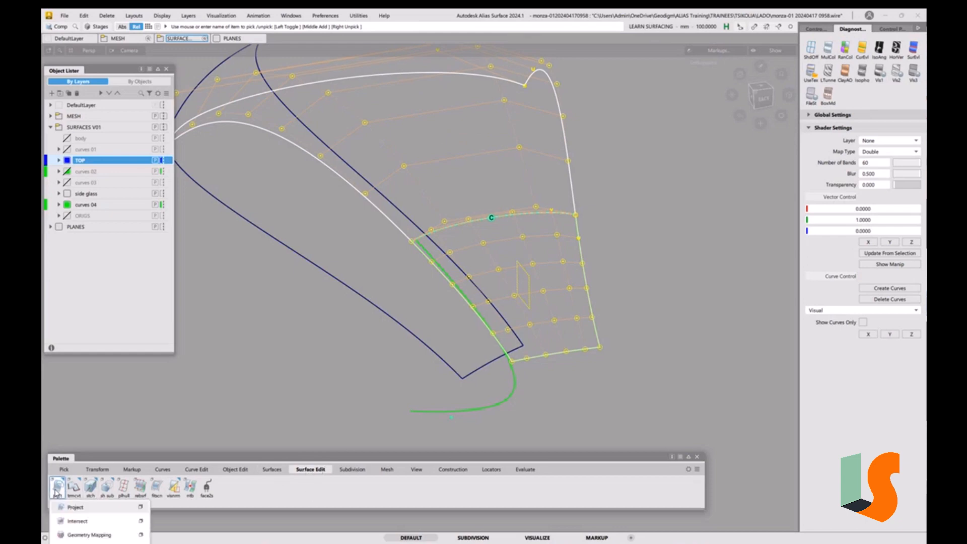
double_click(79, 522)
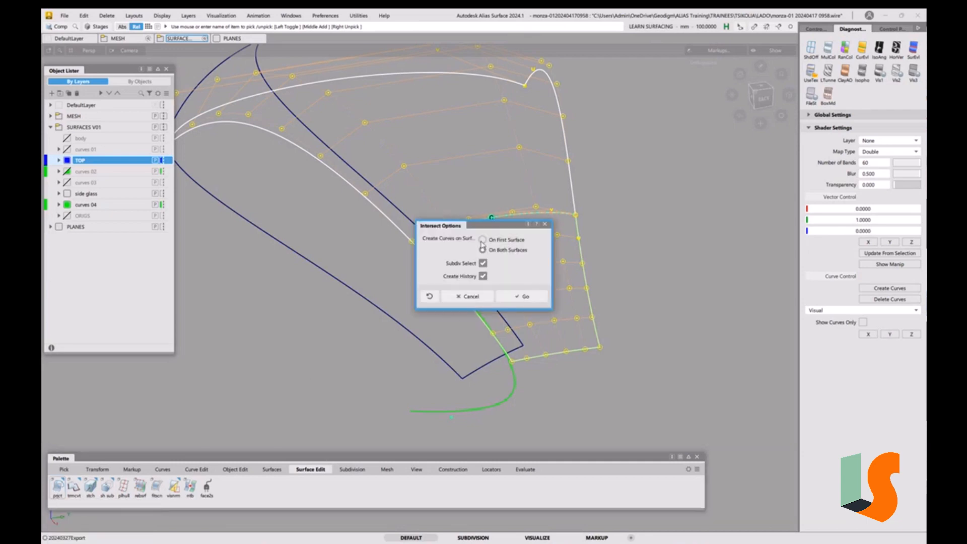
drag(491, 228, 229, 265)
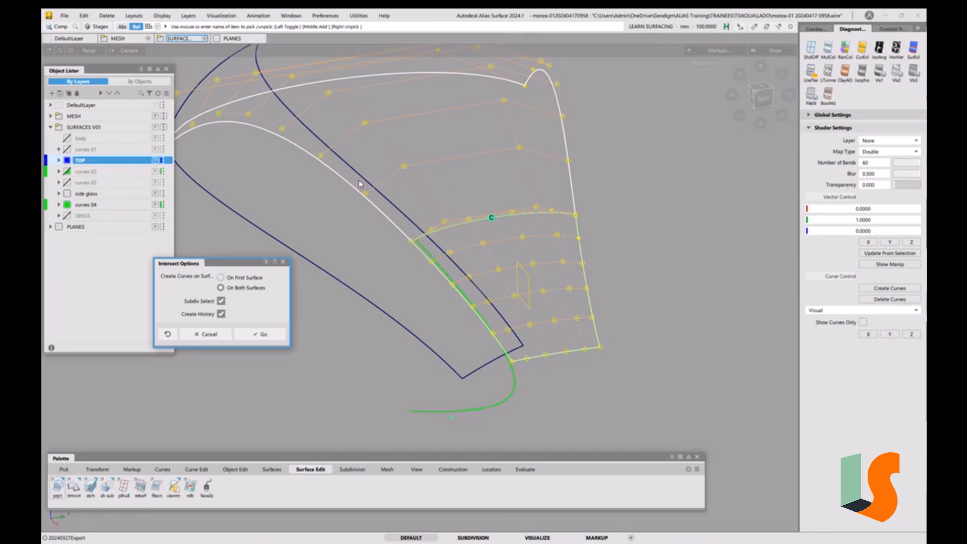
click(263, 336)
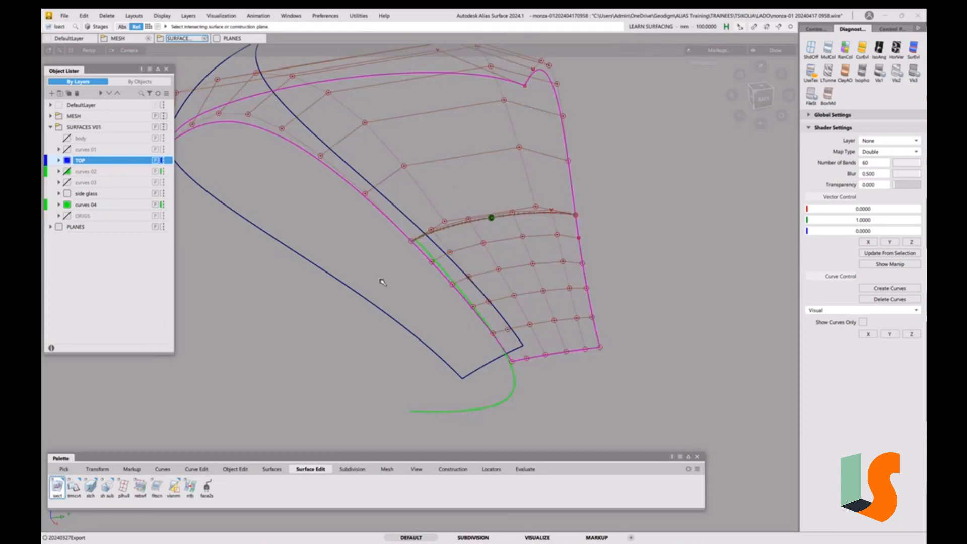
click(359, 298)
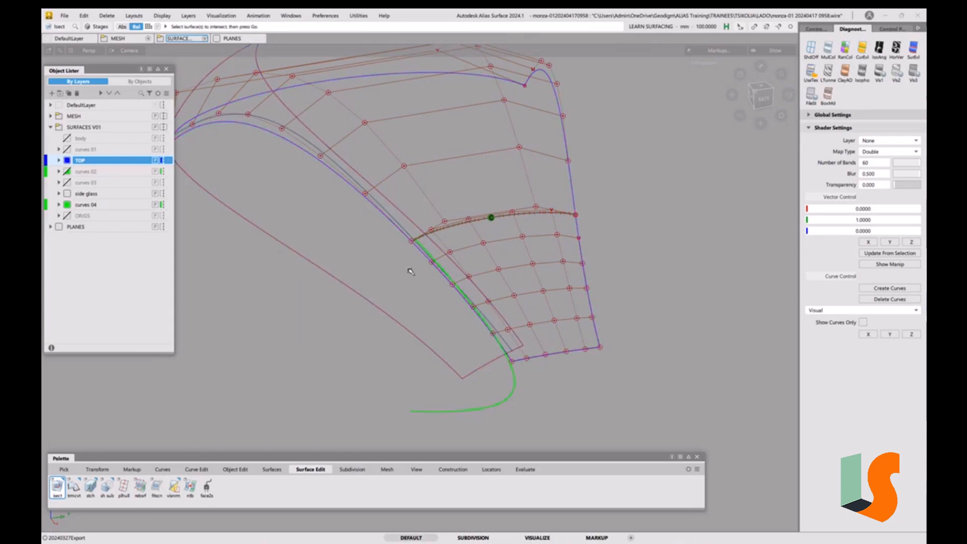
Pick the green boundary curve running down from the nose corner and display its CV hull
scroll(417, 243, up, 5)
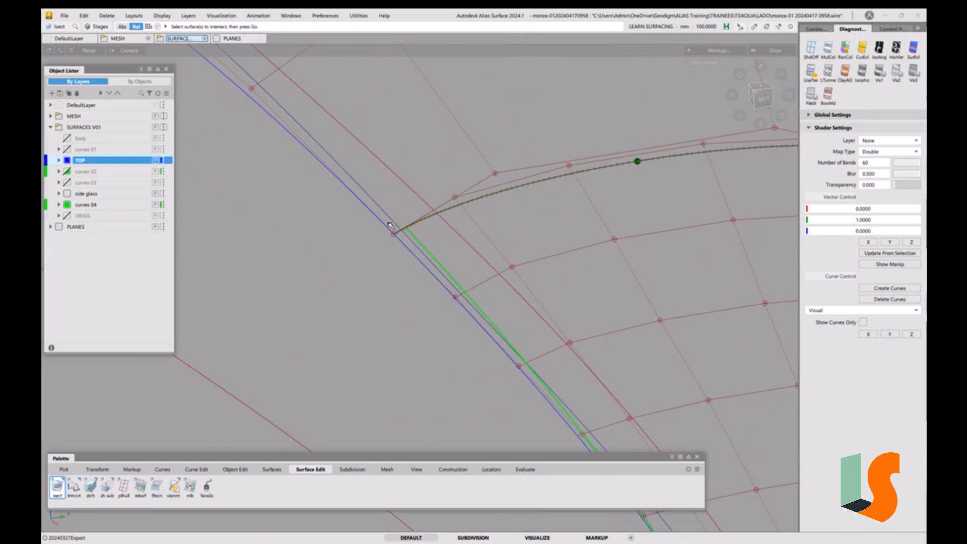
ctrl+shift+drag(394, 225, 376, 208)
click(377, 207)
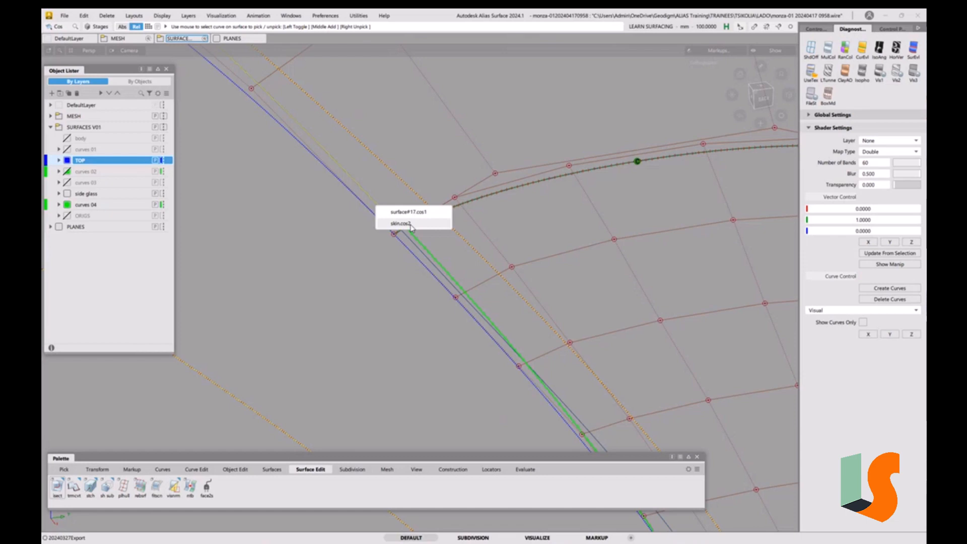
click(342, 320)
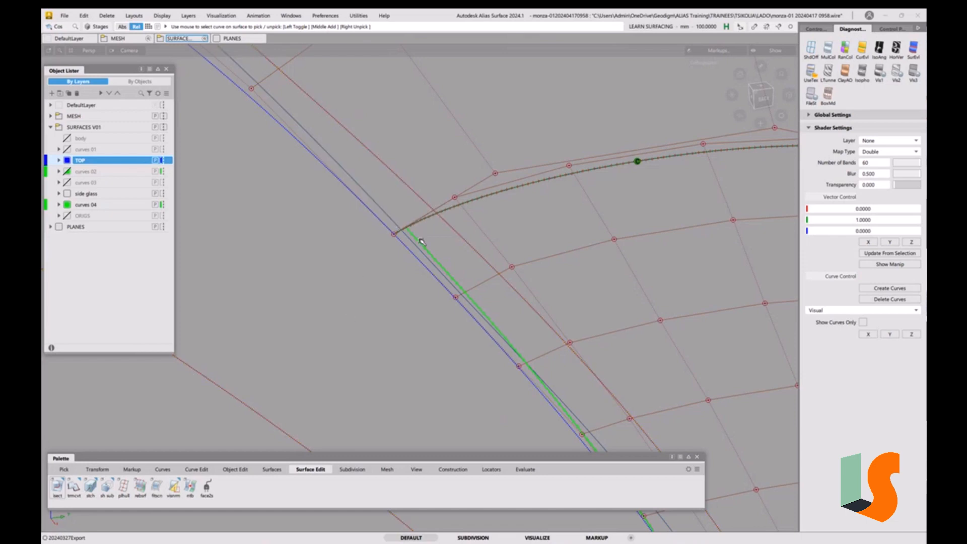
ctrl+shift+drag(422, 275, 445, 261)
click(445, 267)
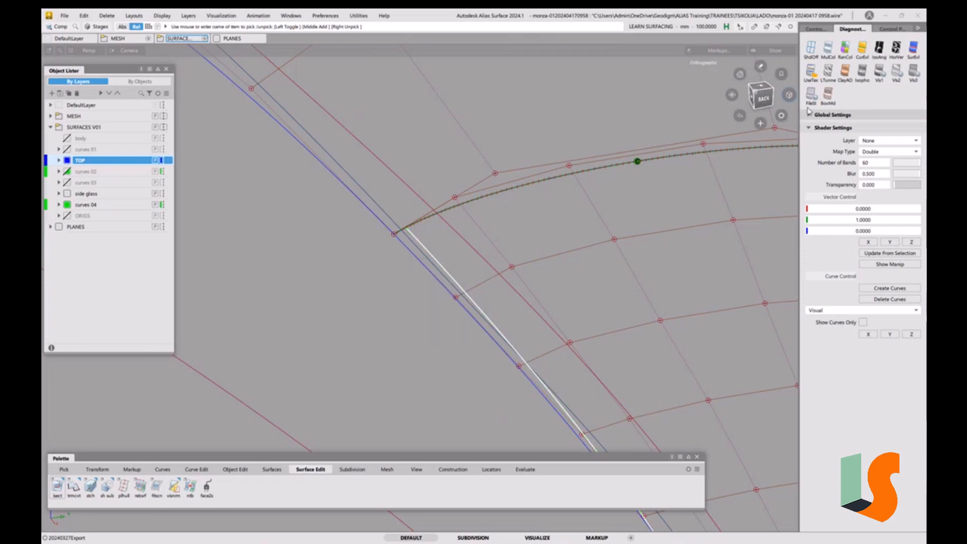
click(820, 30)
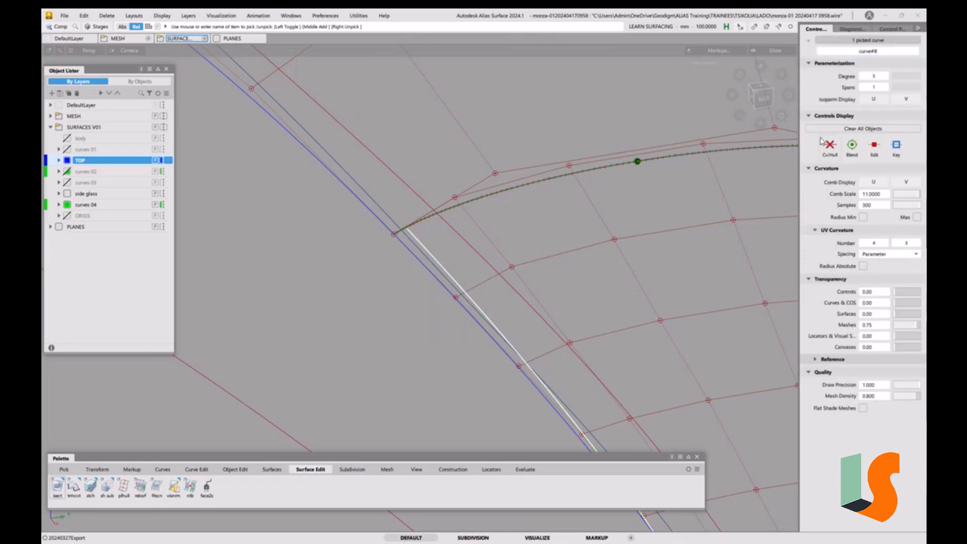
click(830, 145)
Align the boundary curve's end to the centre surface's curve-on-surface with G2 continuity
alt+shift+right_drag(538, 232, 525, 311)
alt+shift+middle_drag(525, 310, 495, 299)
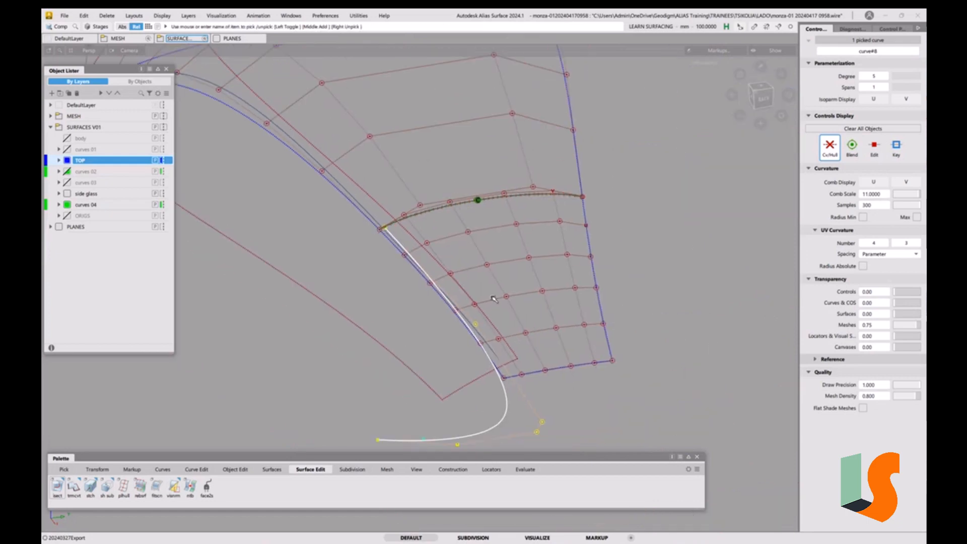
alt+shift+drag(536, 332, 539, 328)
alt+shift+middle_drag(540, 329, 477, 330)
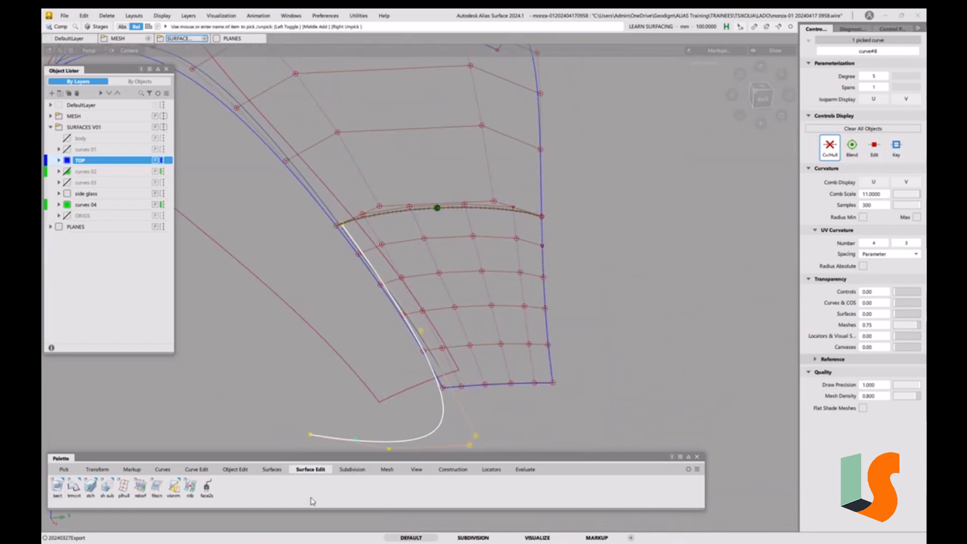
click(236, 469)
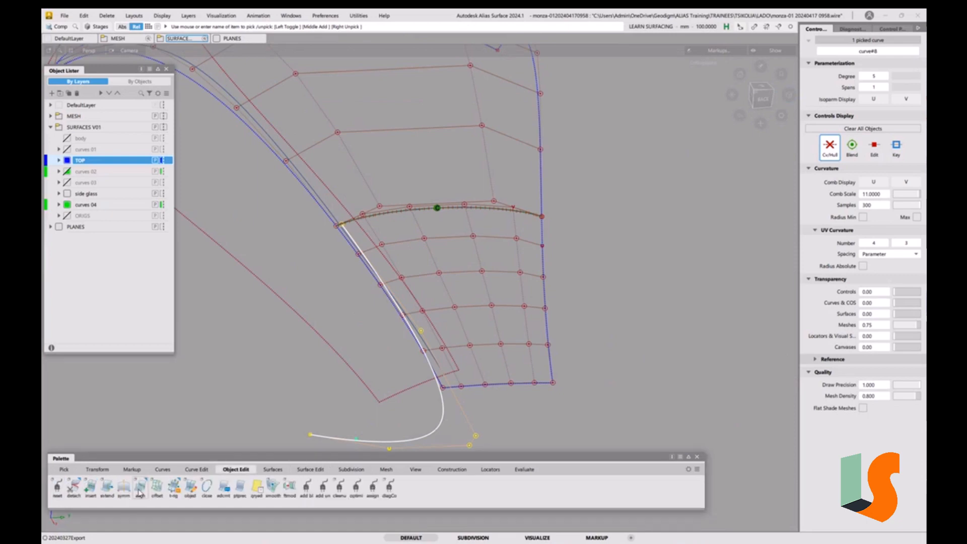
click(140, 487)
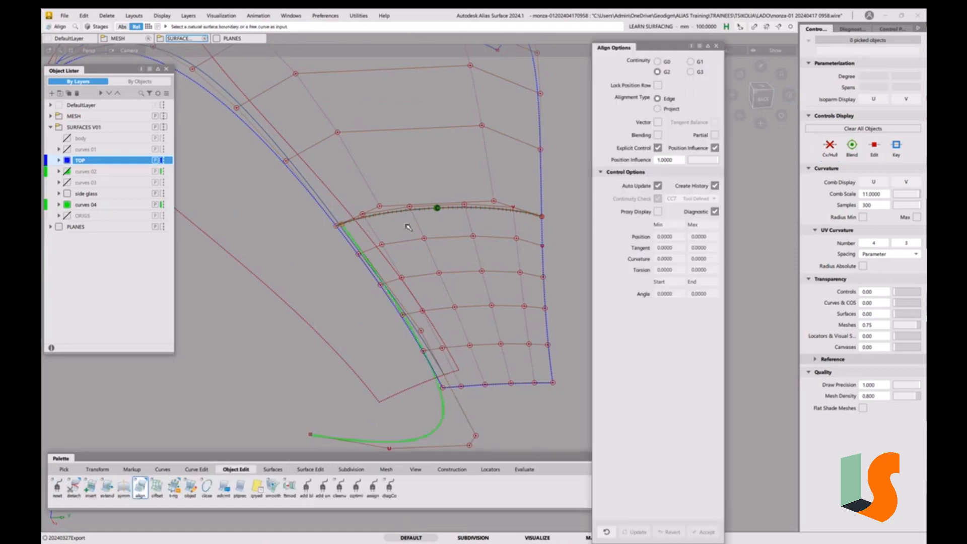
click(349, 234)
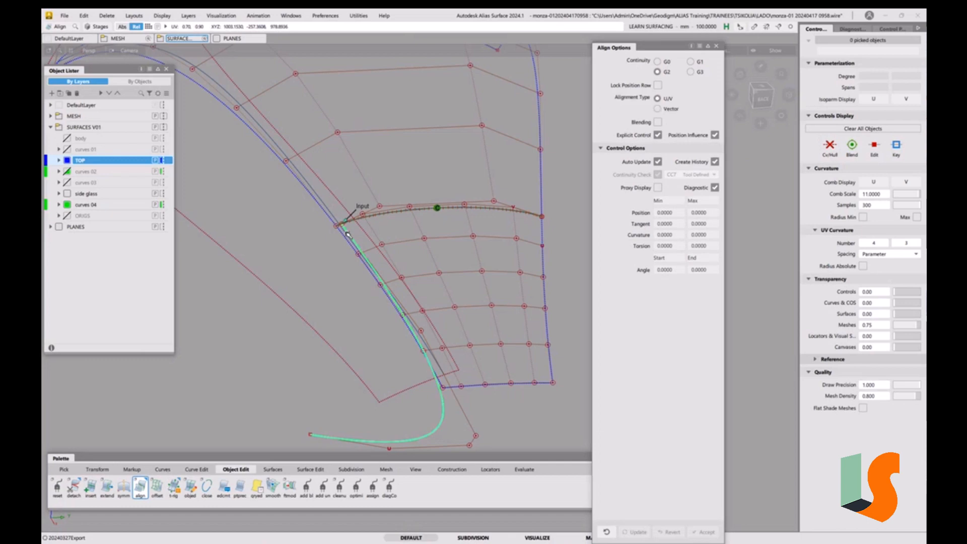
click(328, 208)
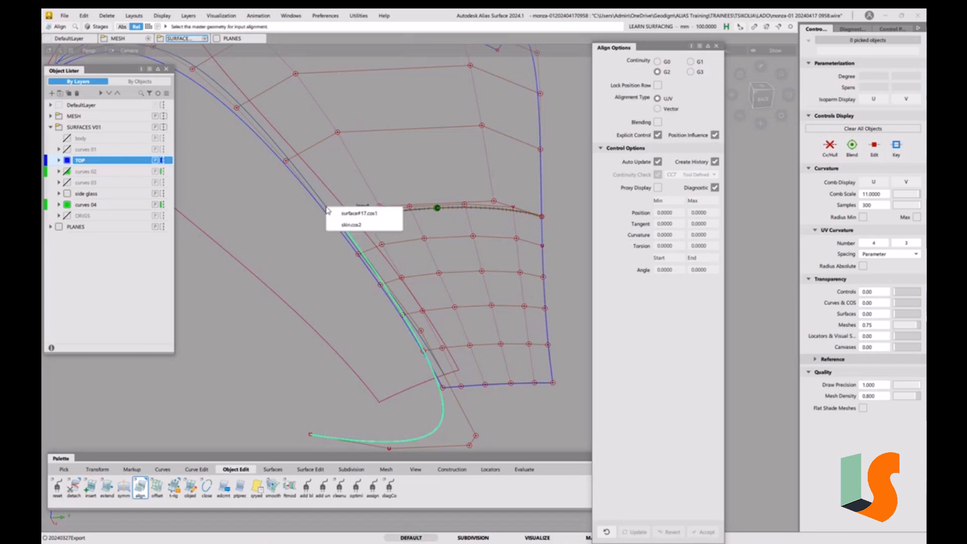
click(387, 218)
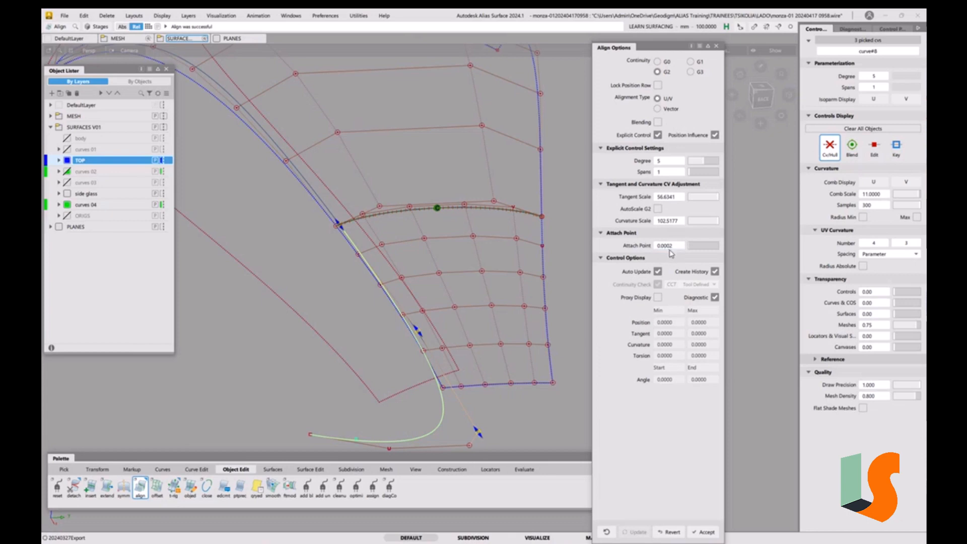
click(341, 228)
click(716, 46)
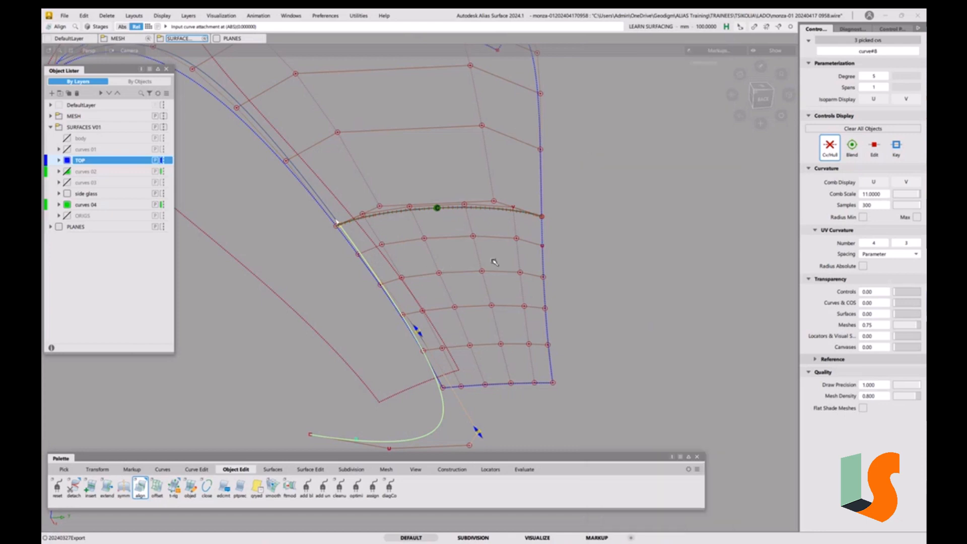
Start a Multi-surface Draft on the boundary curve with a 0 draft angle and Explicit Control off
alt+shift+drag(457, 282, 493, 301)
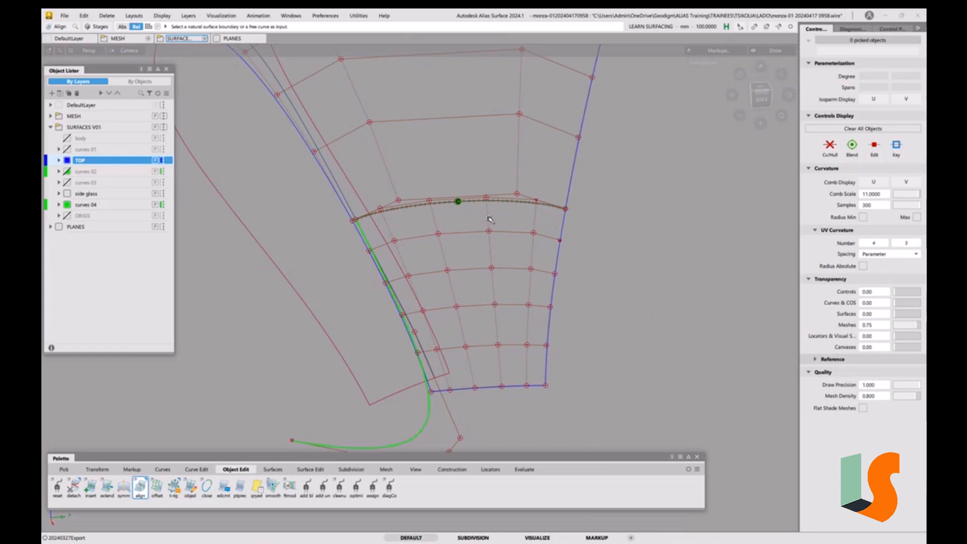
click(762, 89)
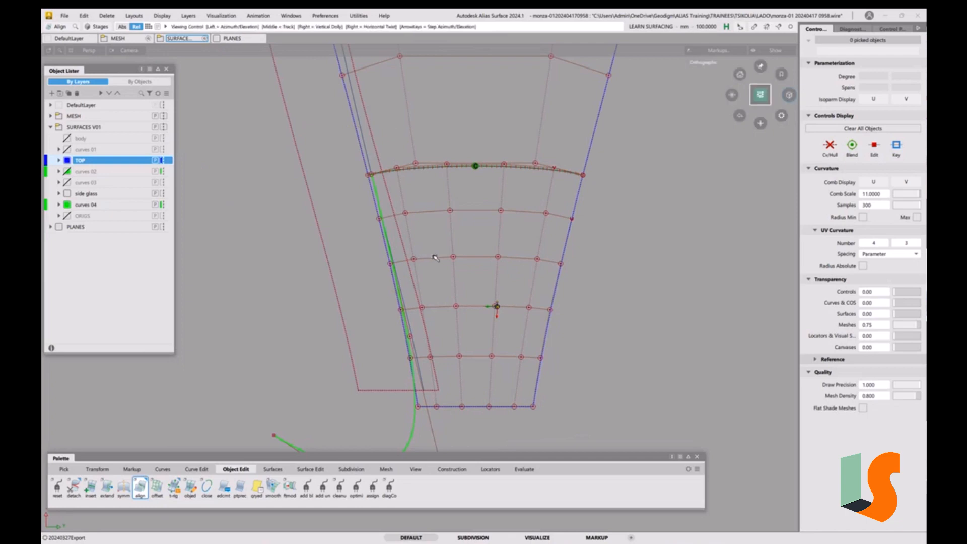
scroll(437, 255, down, 3)
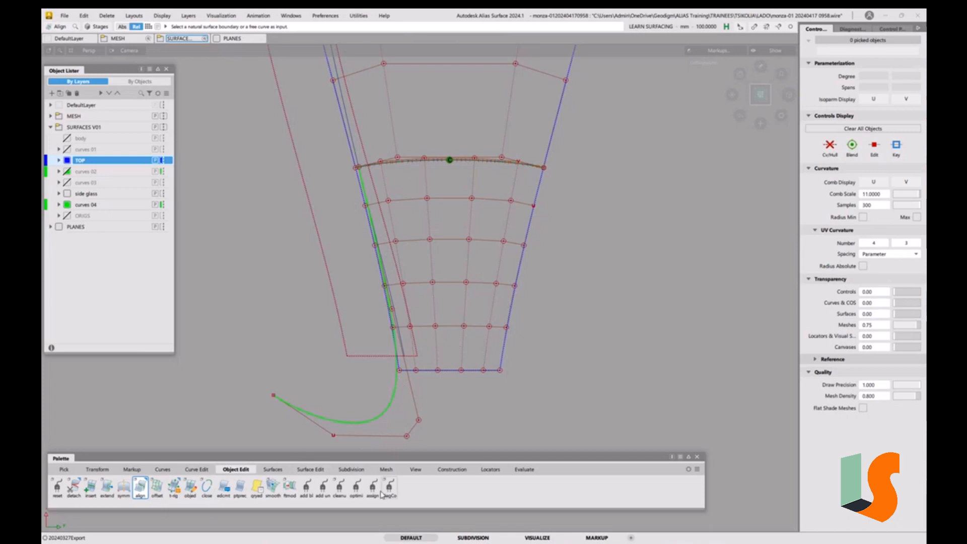
click(282, 469)
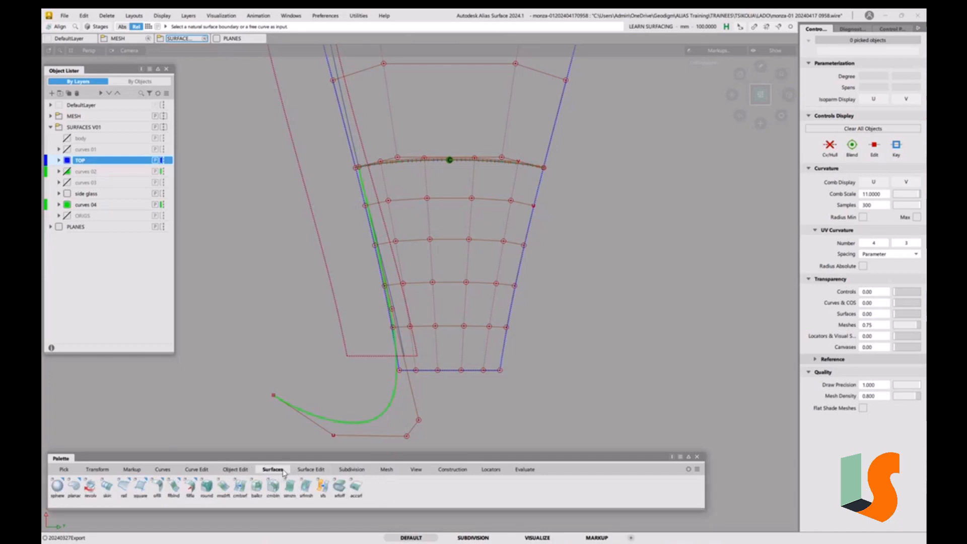
click(224, 493)
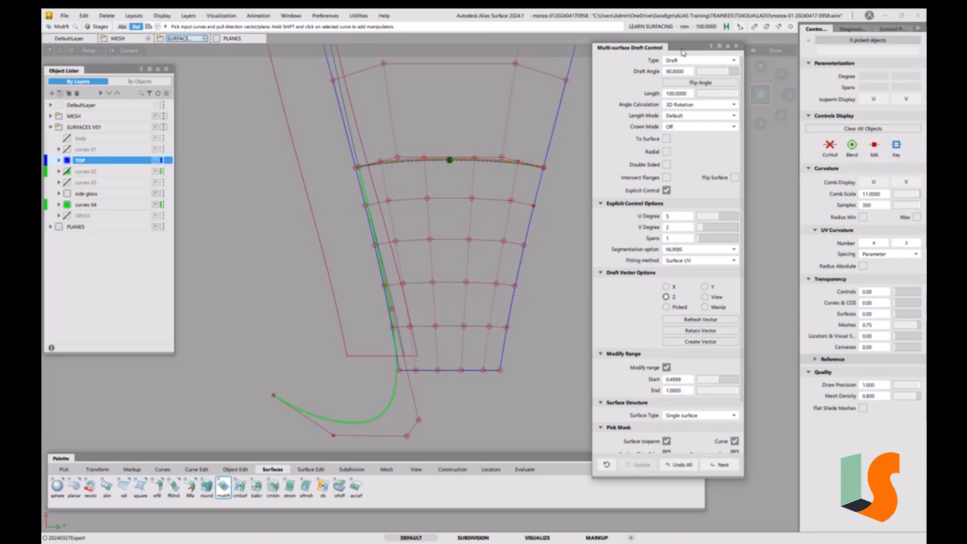
click(685, 75)
text(0)
click(666, 191)
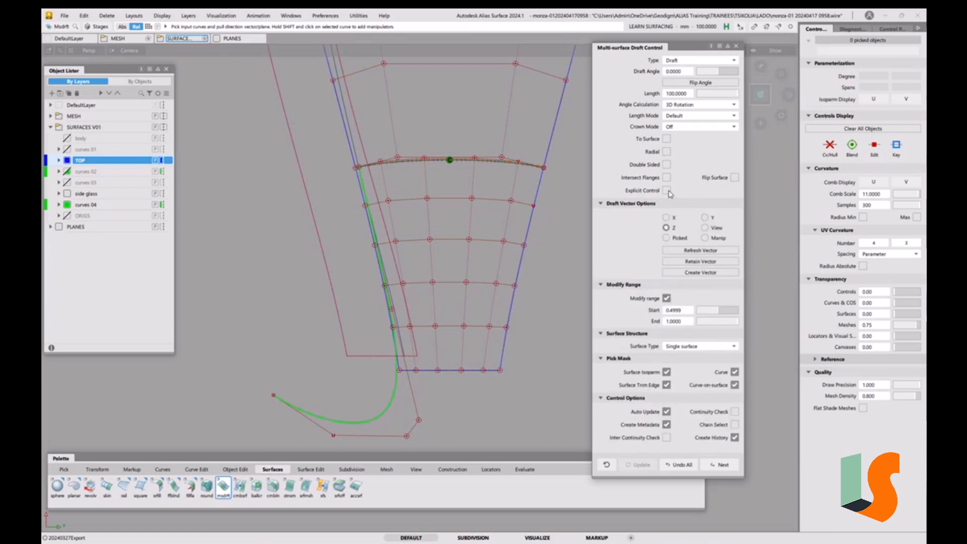
click(394, 405)
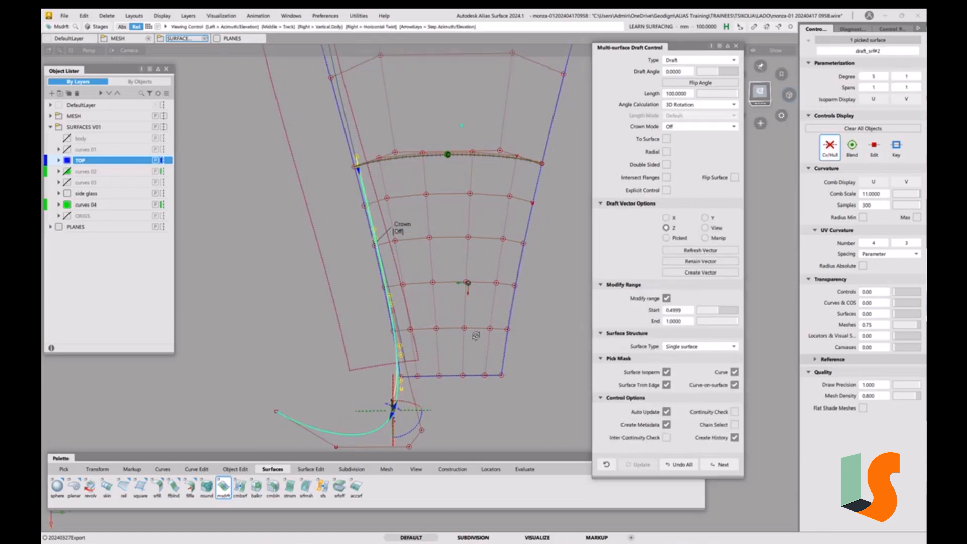
Turn off Modify range for the draft and set the draft angle to 90
alt+shift+drag(493, 403, 550, 274)
click(667, 299)
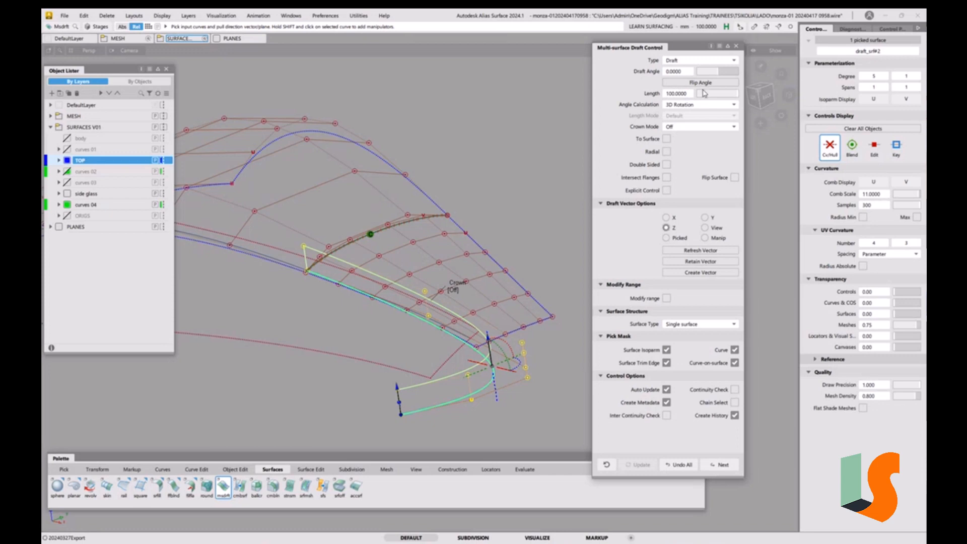
click(680, 72)
text(90)
key(Return)
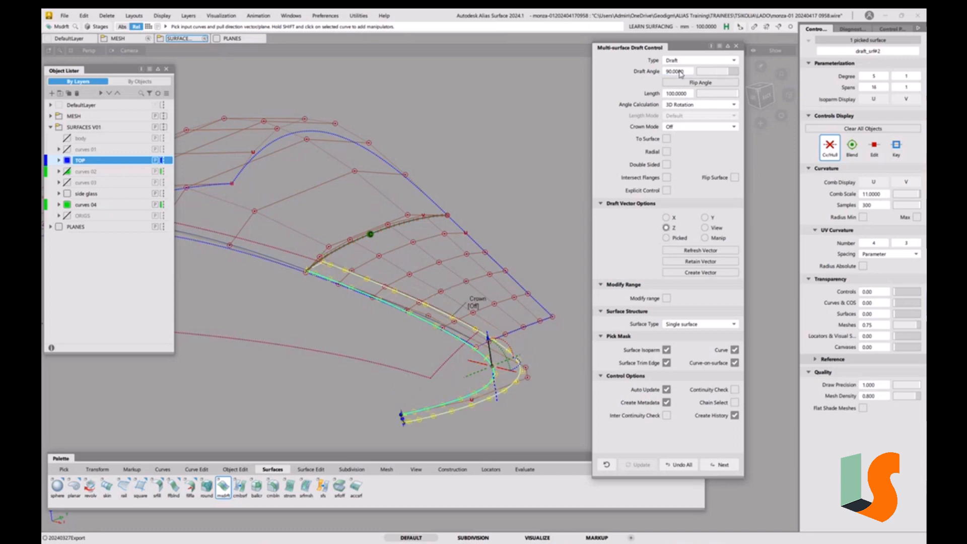
Lengthen the draft surface to about 148.4 mm and re-enable Modify range
click(761, 94)
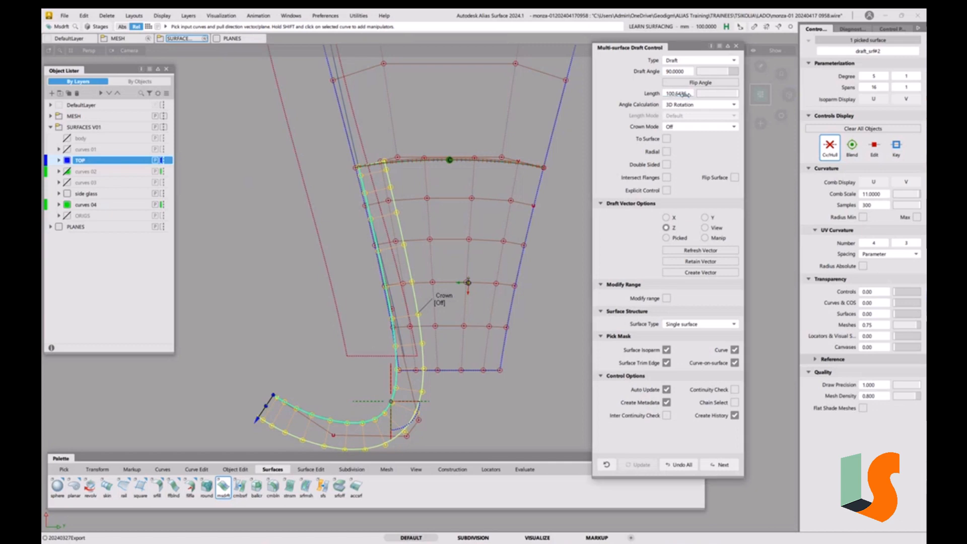
drag(685, 96, 734, 93)
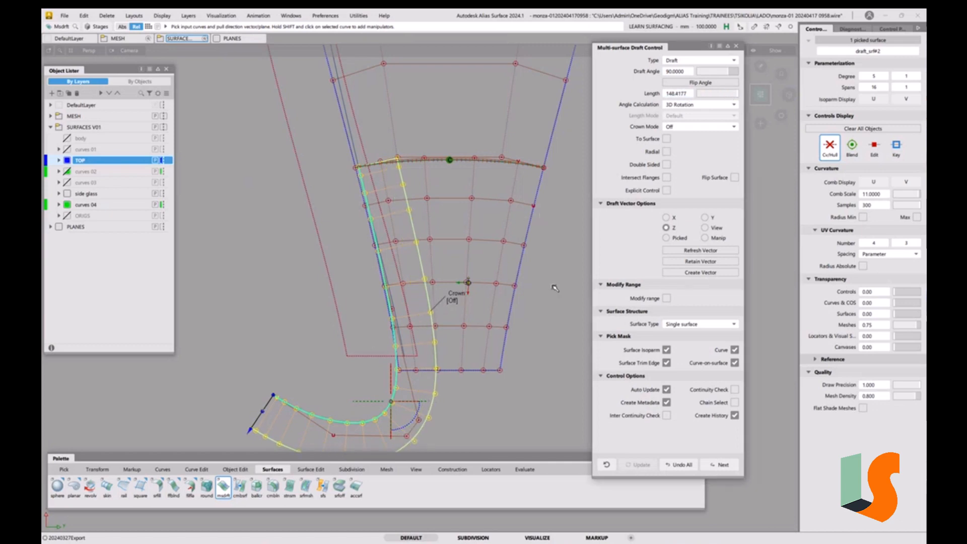
alt+shift+right_drag(552, 292, 547, 296)
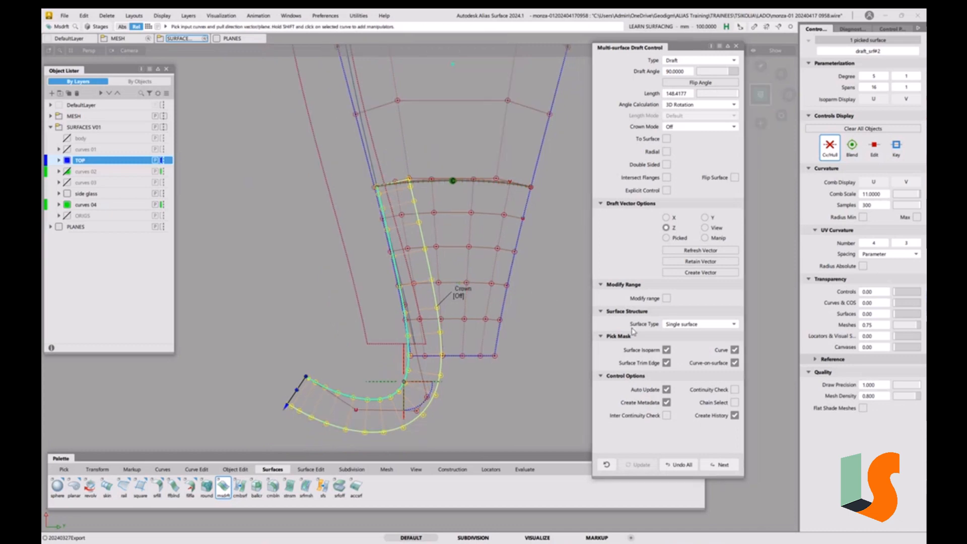
click(667, 298)
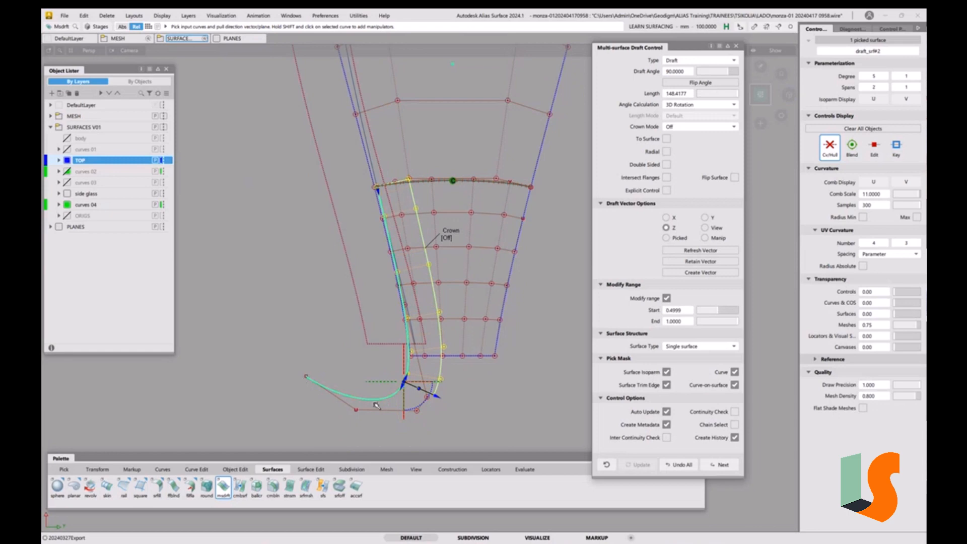
Move the draft's modify range start to about 0.581
mouse_move(404, 383)
mouse_down()
mouse_move(321, 395)
mouse_move(293, 356)
mouse_move(329, 394)
mouse_move(365, 399)
mouse_move(402, 368)
mouse_up()
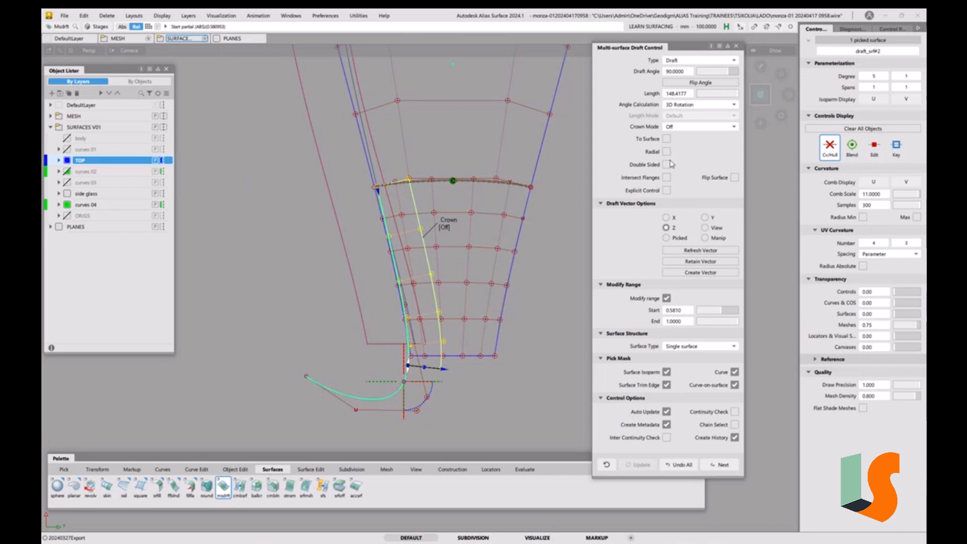
click(667, 190)
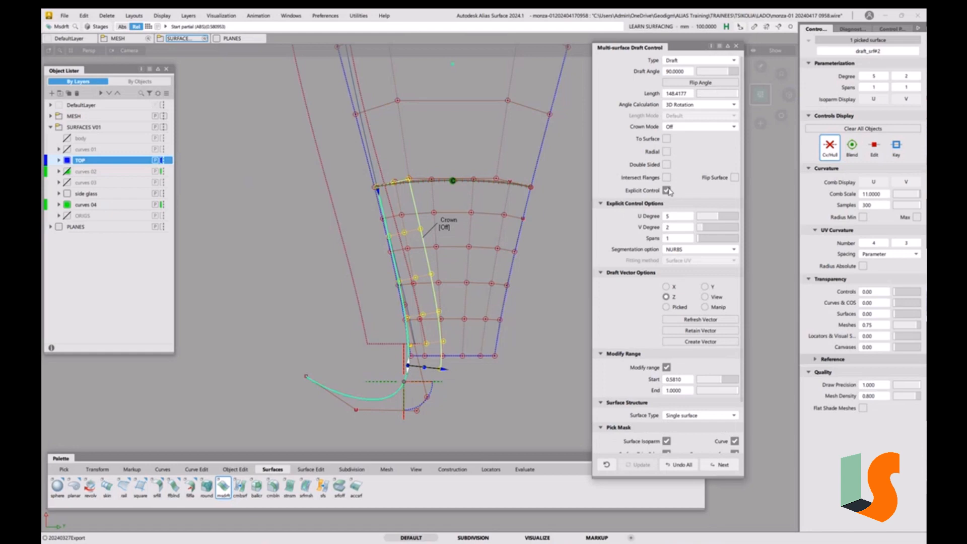
click(667, 190)
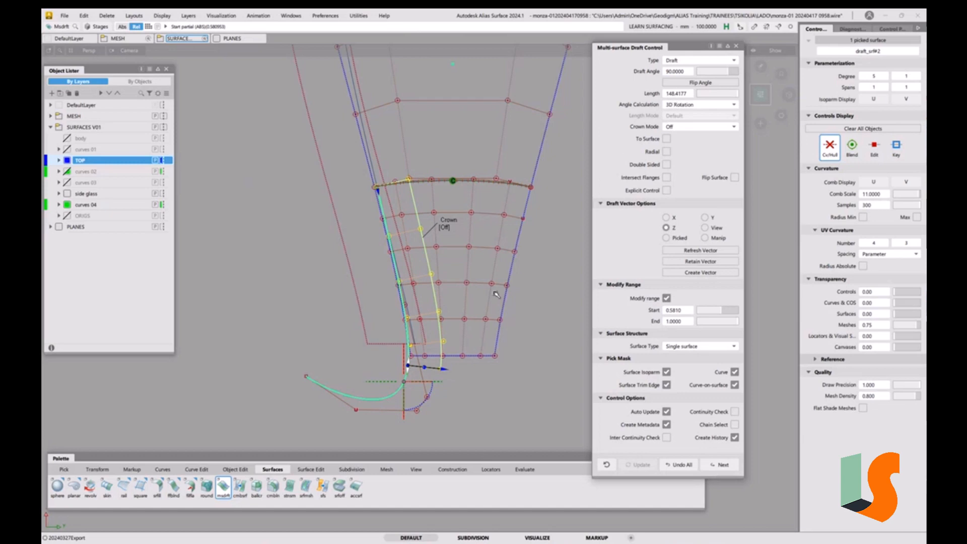
Lengthen the draft surface to about 154.9 mm and close the Multi-surface Draft tool
mouse_move(444, 369)
mouse_move(445, 372)
mouse_down()
mouse_move(422, 370)
mouse_move(446, 372)
mouse_up()
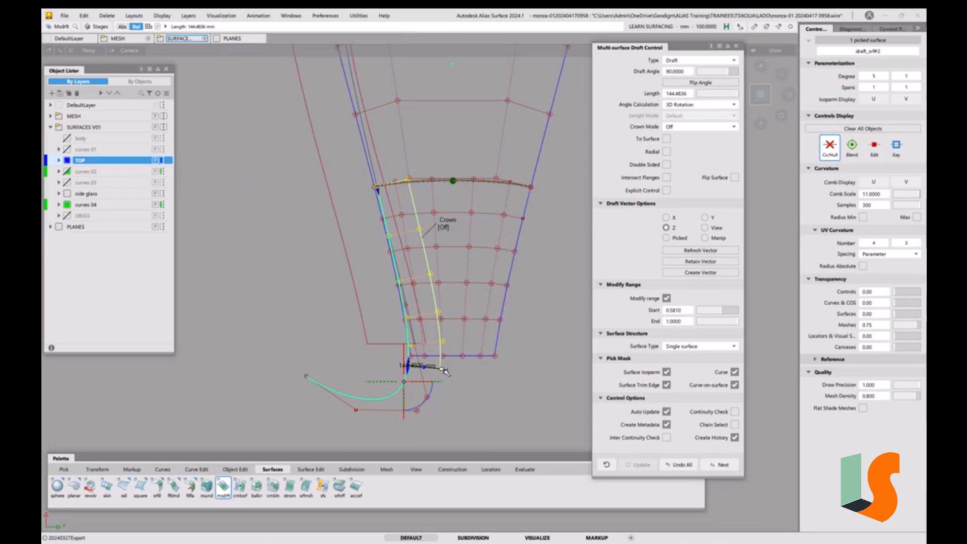
drag(446, 372, 447, 370)
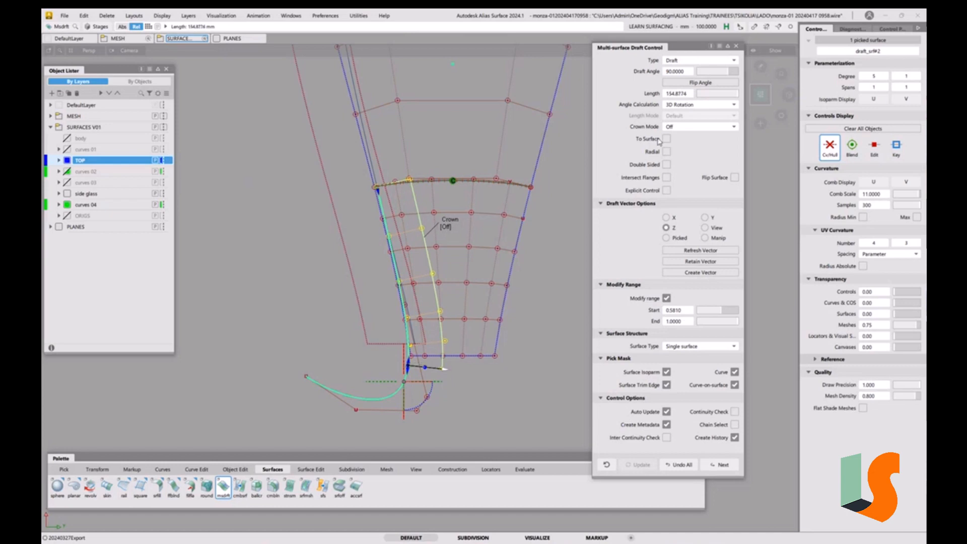
click(738, 48)
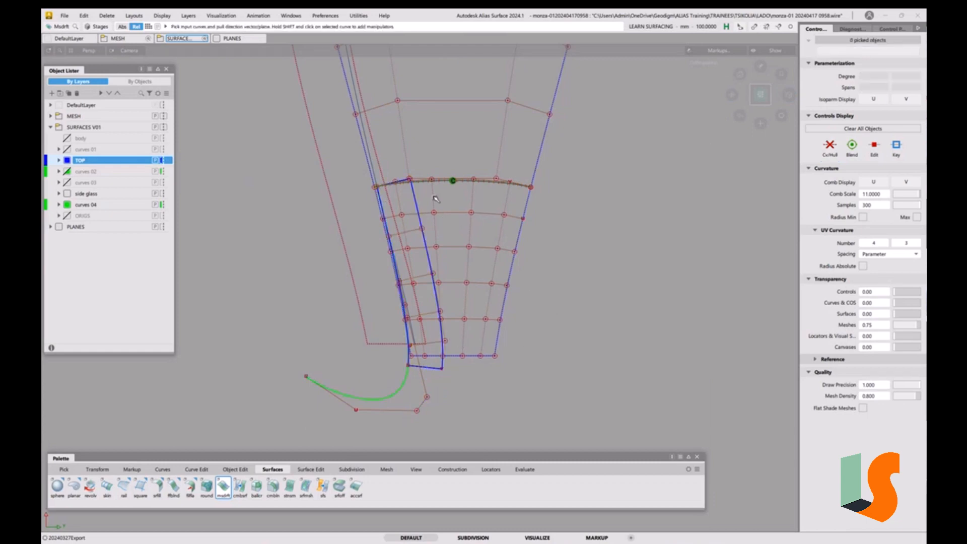
Extend the draft surface's upper edge by about 27.3 mm past the centre surface
click(403, 185)
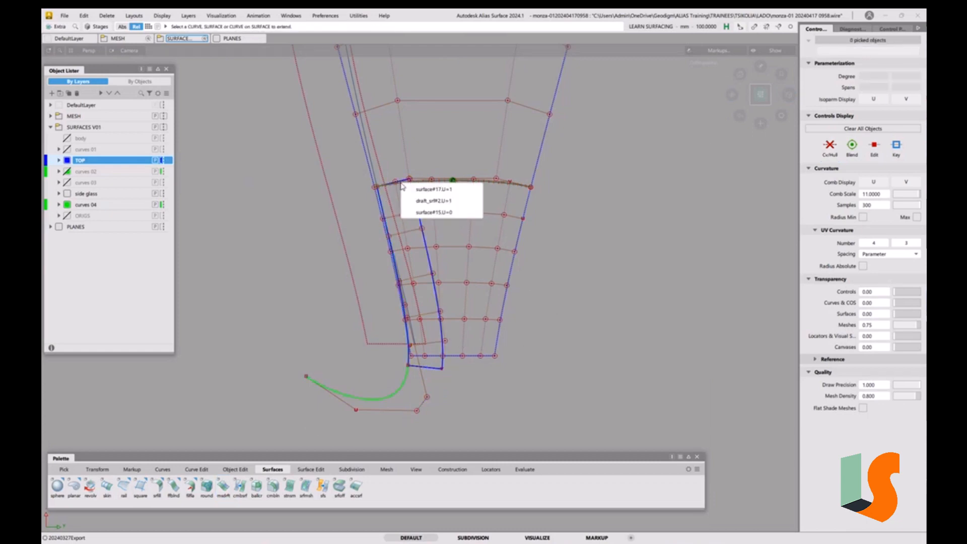
click(434, 203)
click(463, 344)
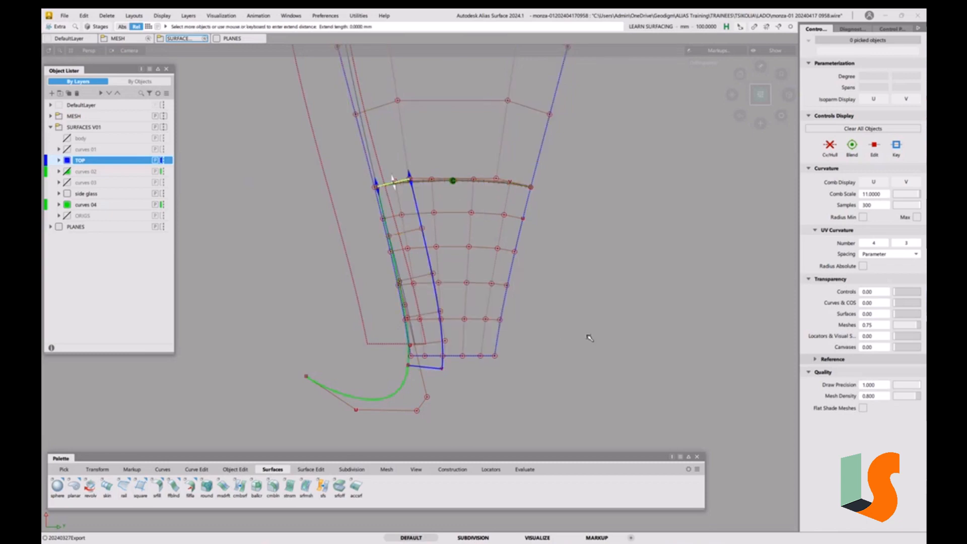
drag(587, 335, 588, 325)
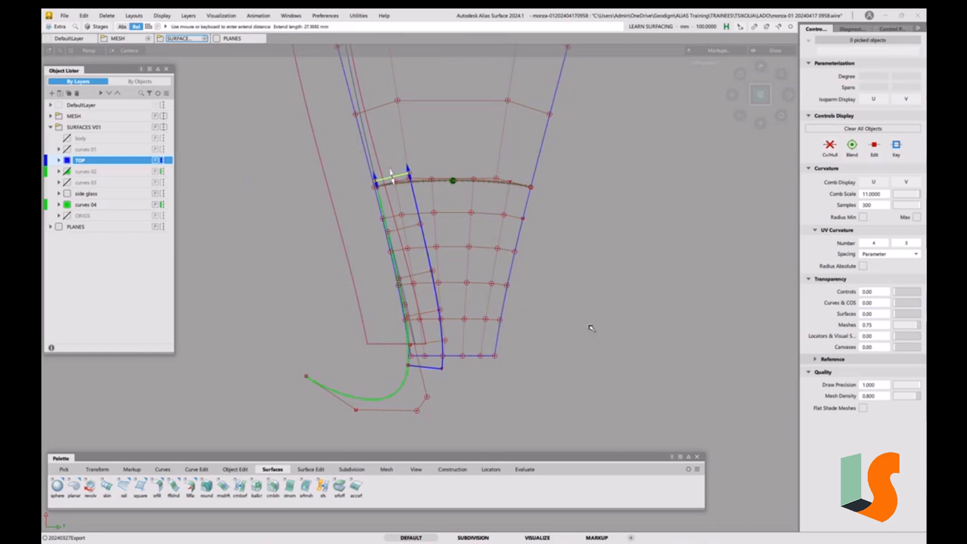
click(540, 286)
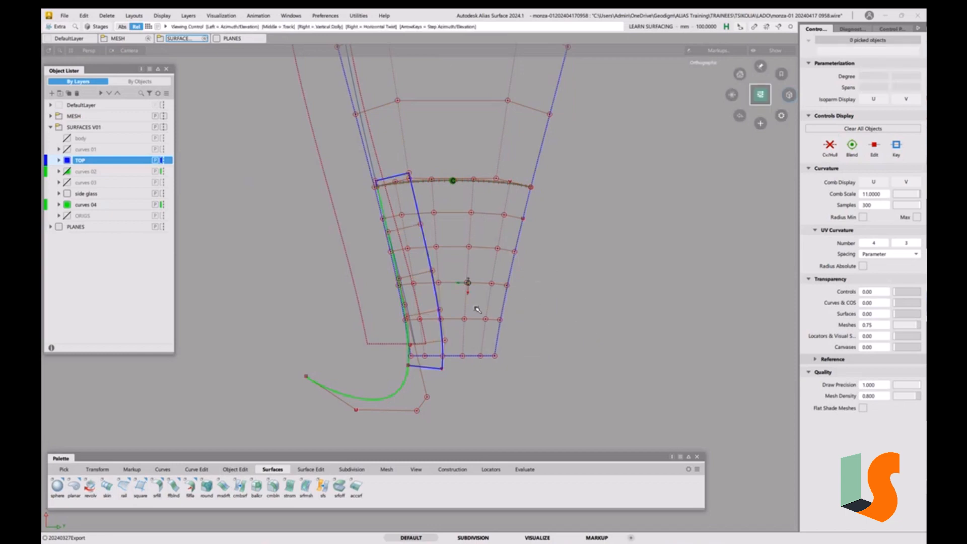
alt+shift+right_drag(476, 306, 479, 291)
alt+shift+middle_drag(481, 295, 485, 311)
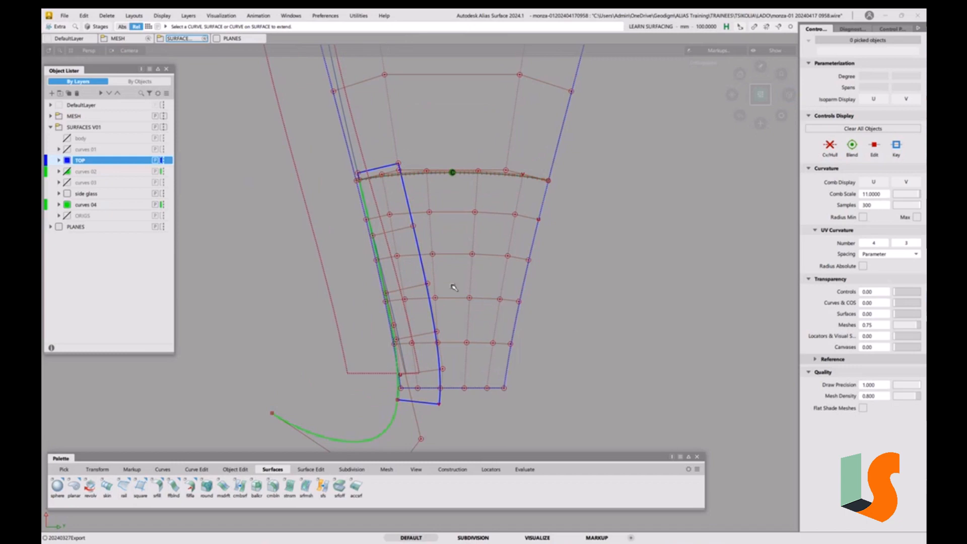
Trim convert the draft surface's top against the centre surface's upper edge, with V degree 3 and Auto Update on
click(311, 469)
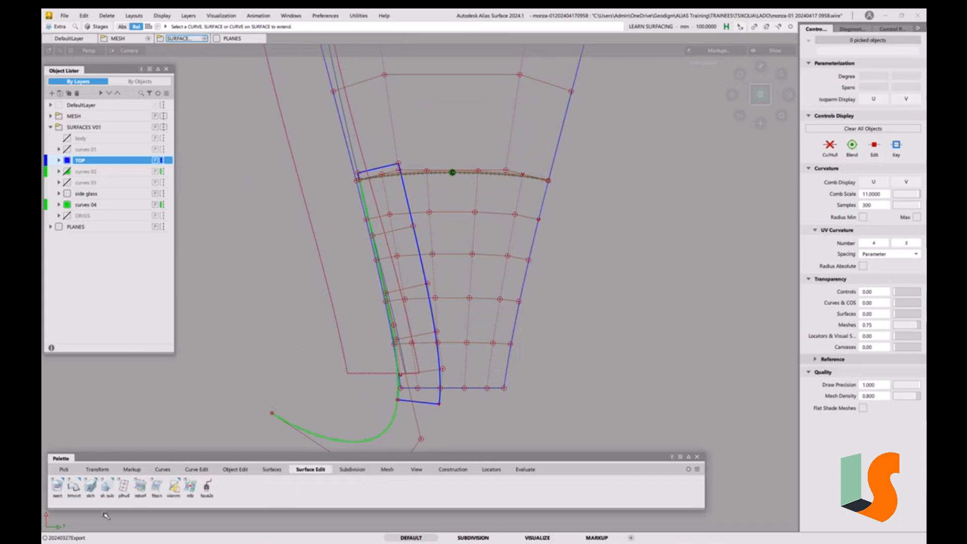
double_click(73, 495)
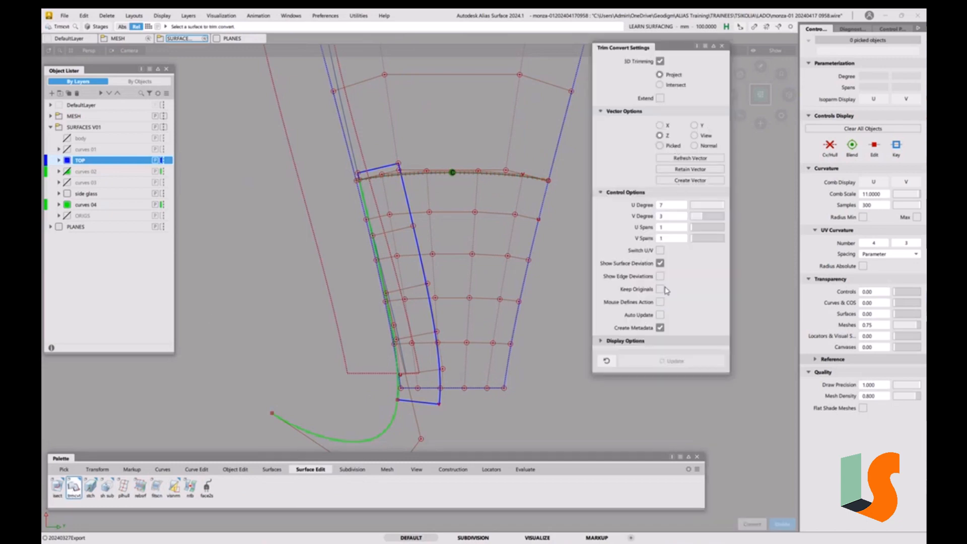
click(390, 168)
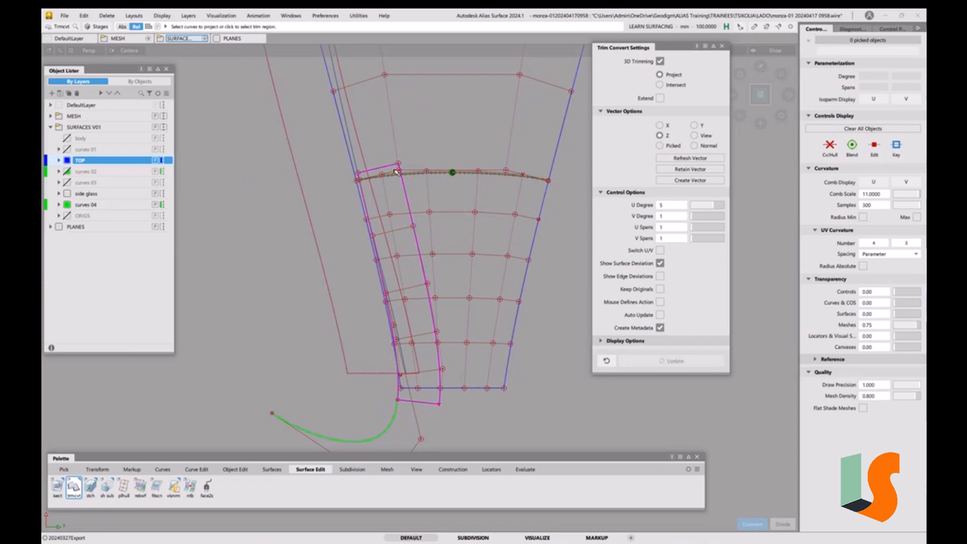
click(696, 218)
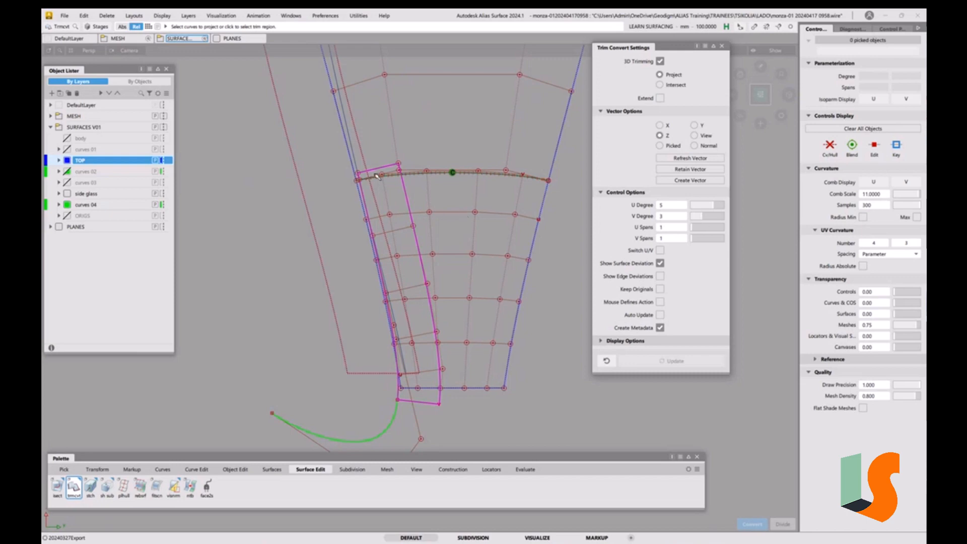
click(390, 176)
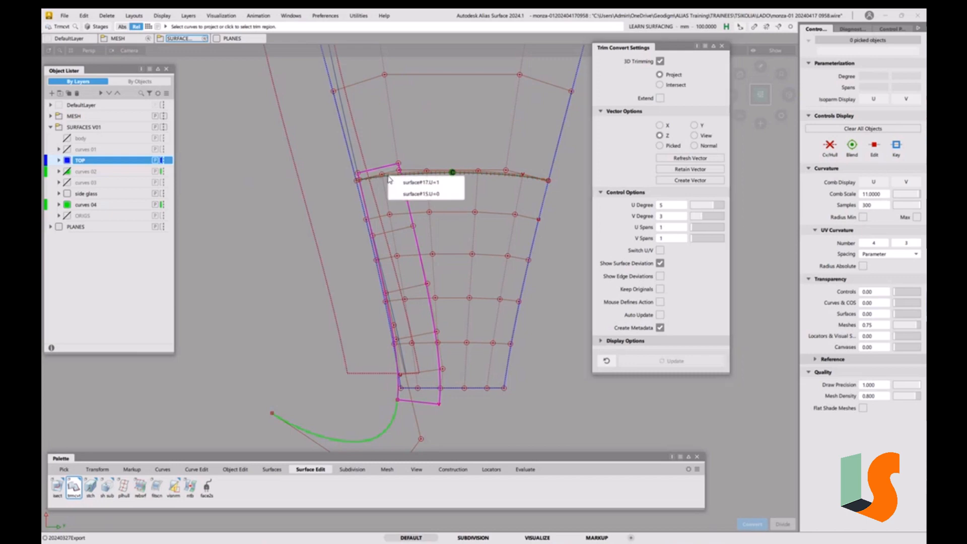
click(408, 184)
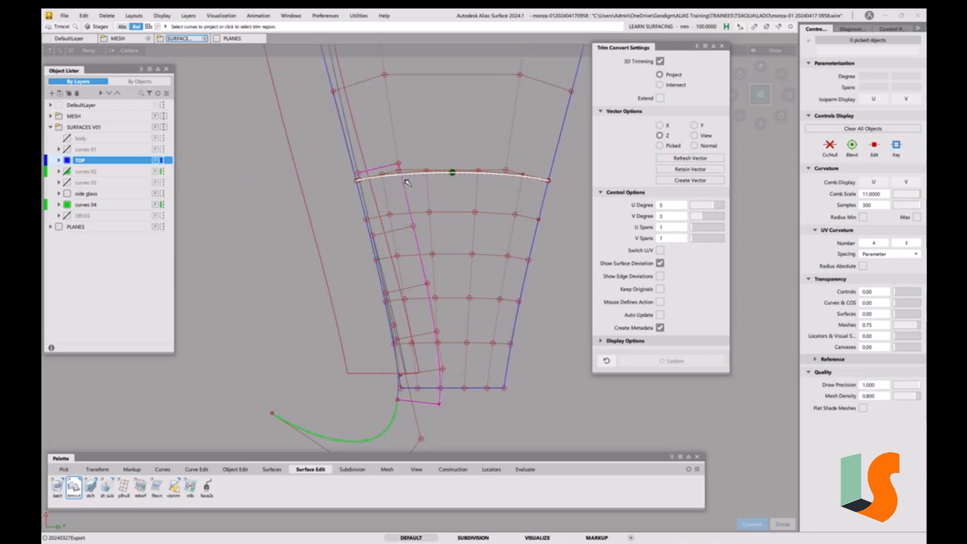
click(392, 223)
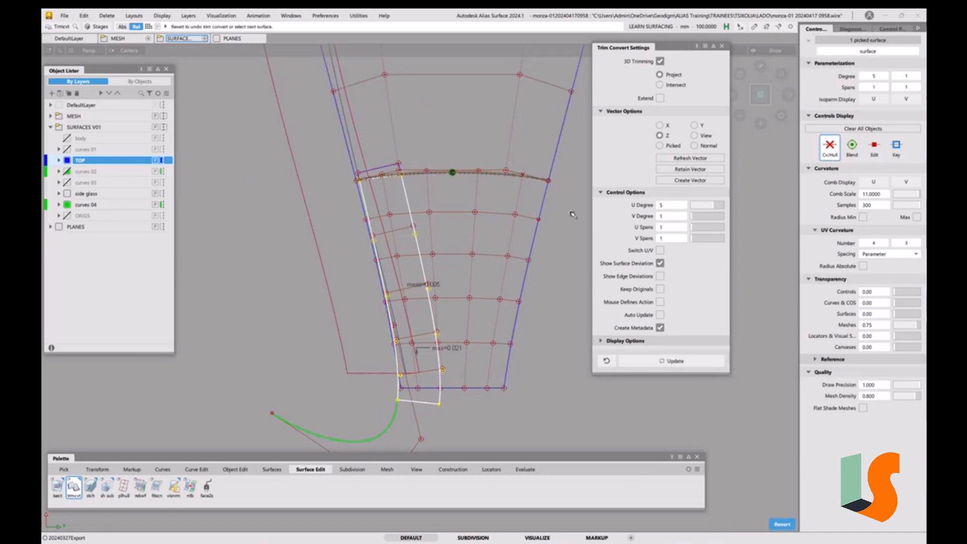
click(700, 218)
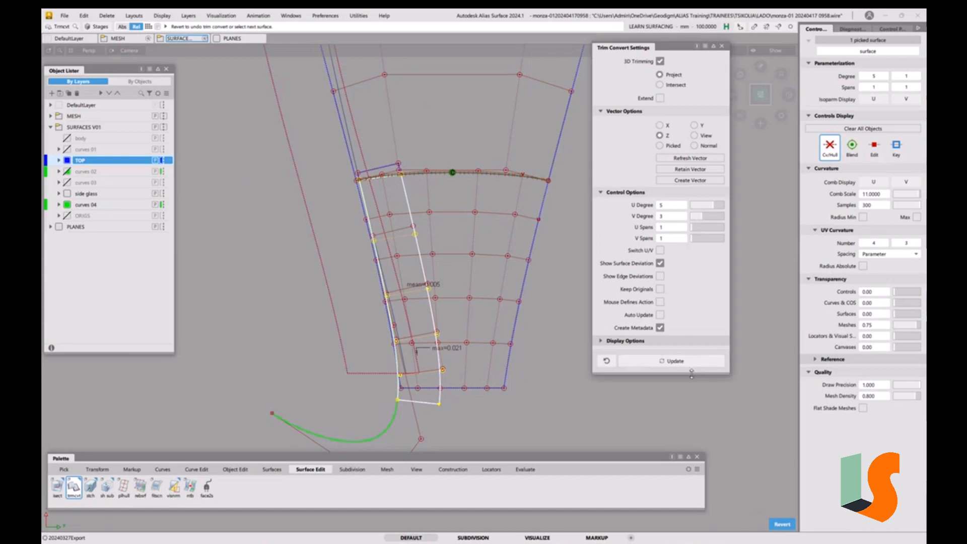
drag(692, 374, 693, 427)
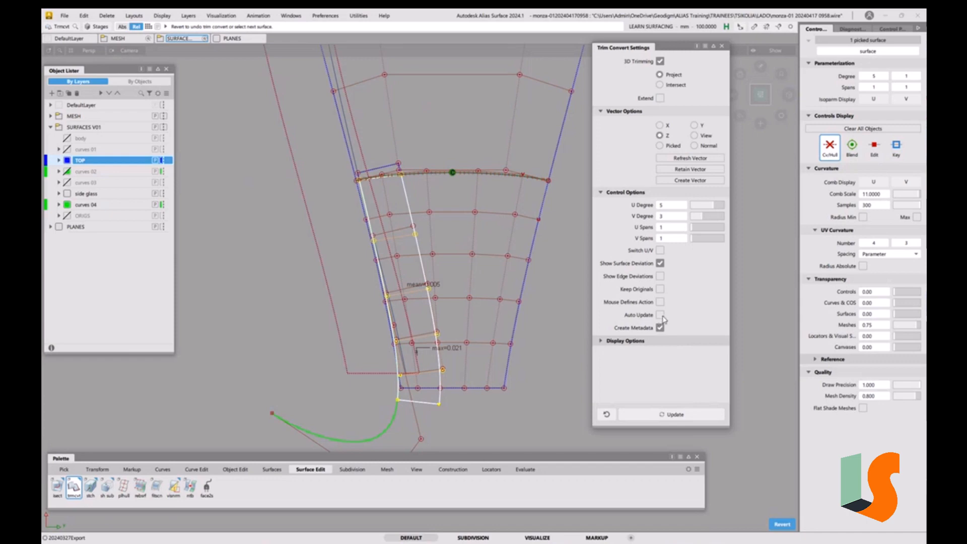
click(661, 315)
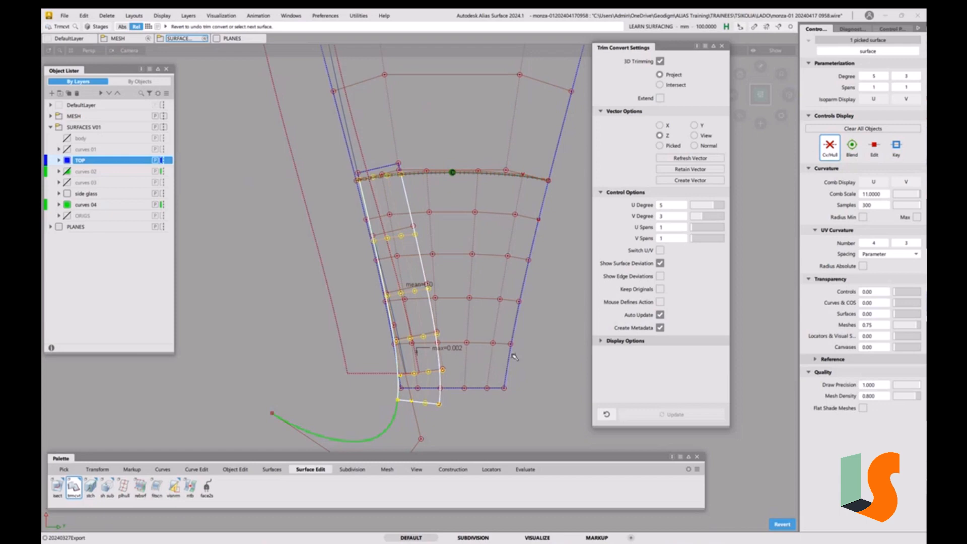
click(441, 393)
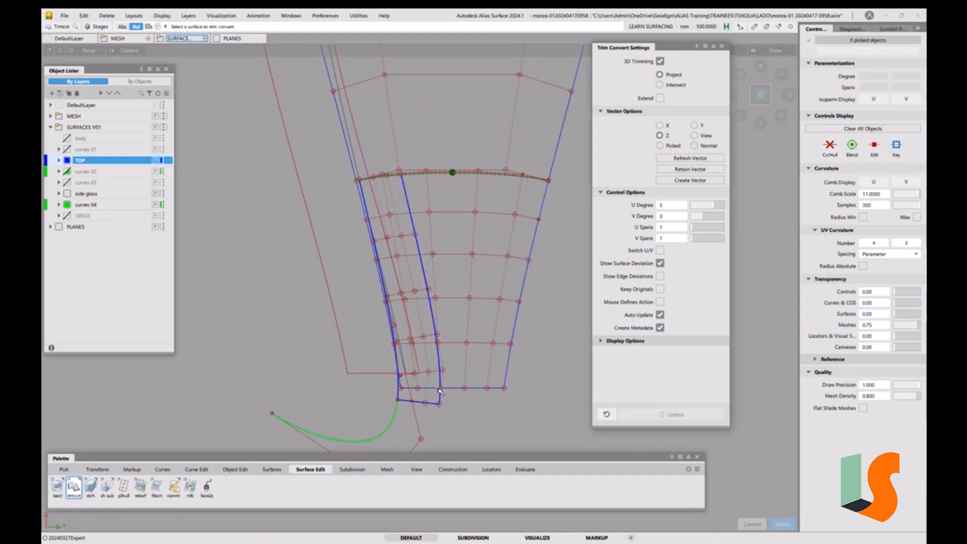
Trim convert the draft surface's bottom against the centre surface's lower edge with Extend on and a tolerance of 10
click(450, 389)
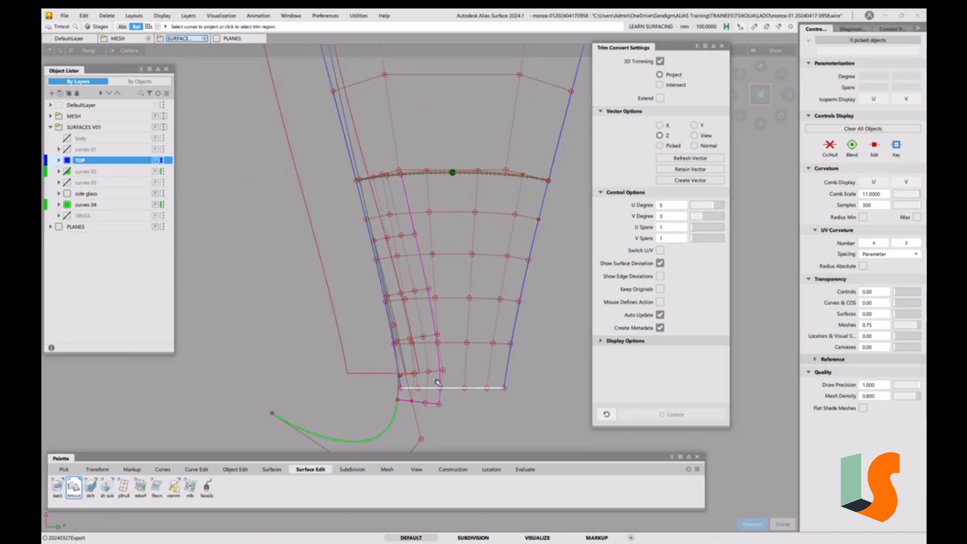
click(435, 376)
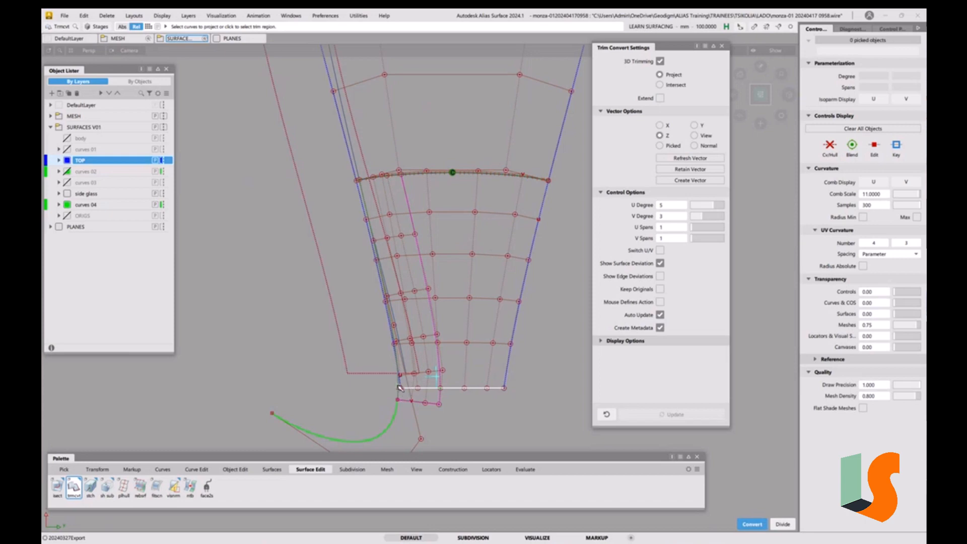
click(660, 99)
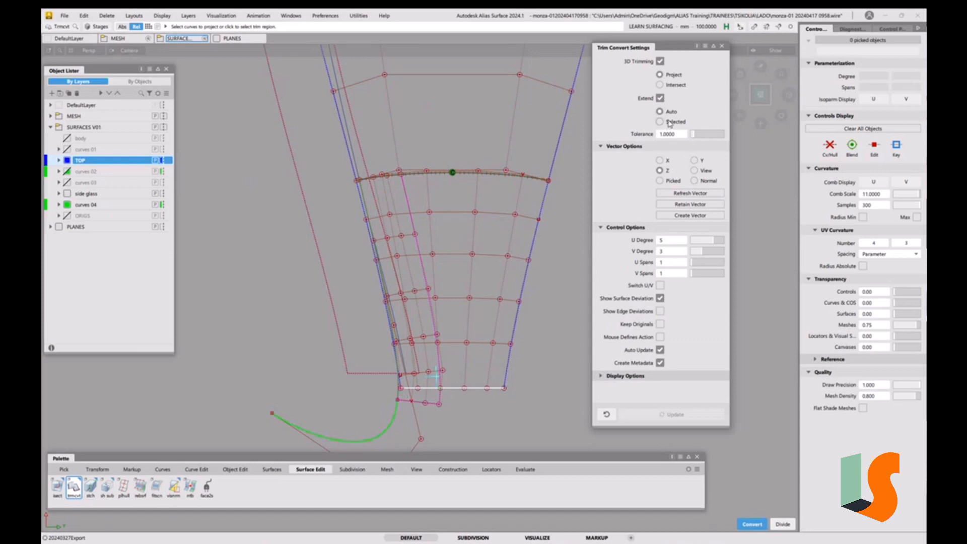
drag(695, 134, 733, 139)
click(543, 336)
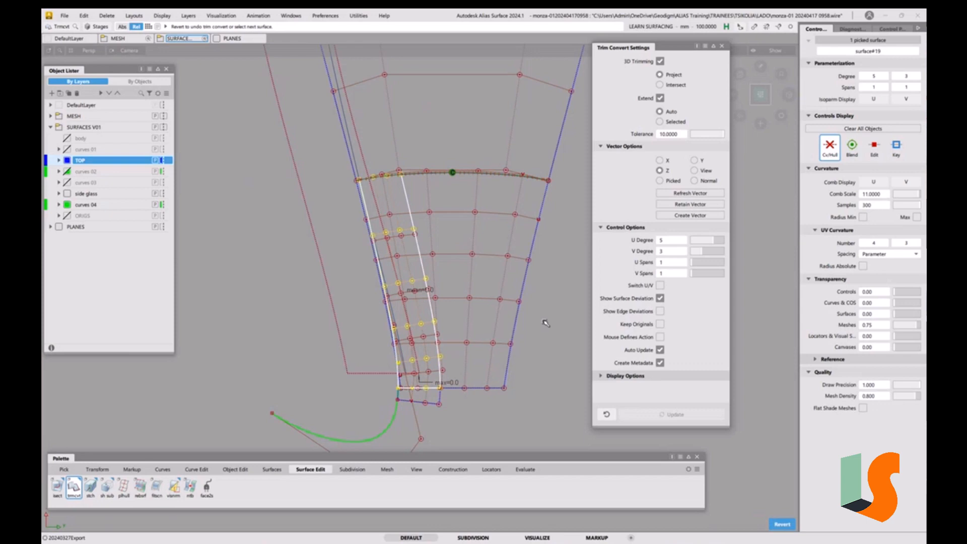
click(547, 324)
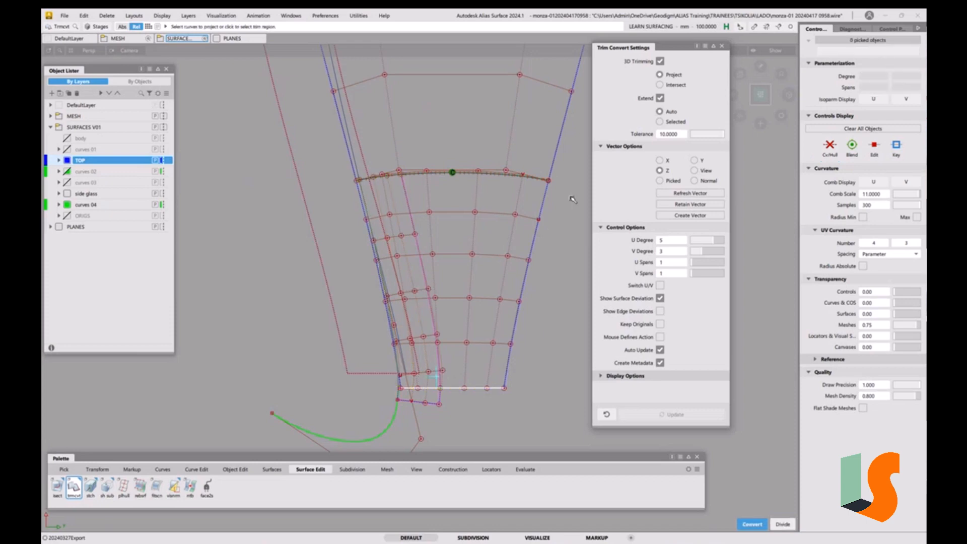
Redo the bottom trim convert with the extend option set to Selected and close the Trim Convert tool
click(661, 124)
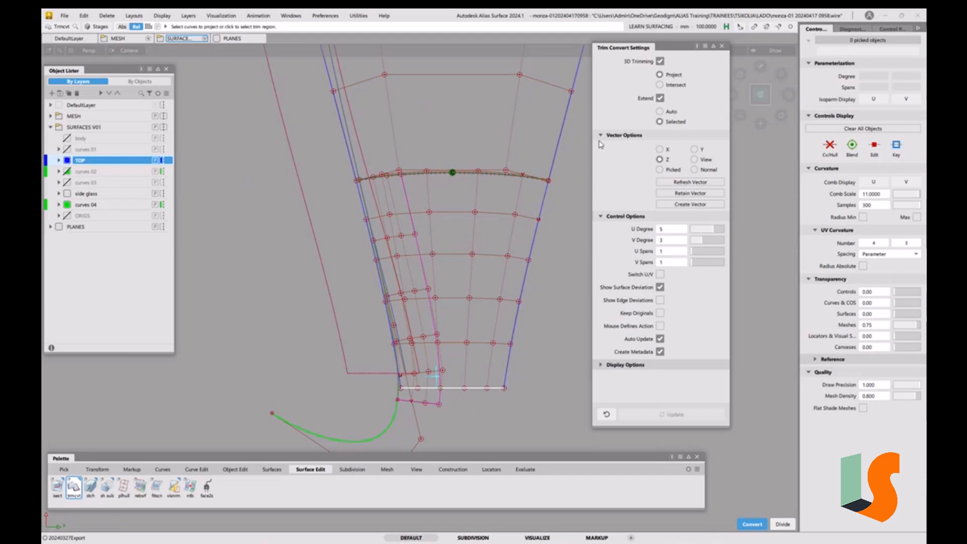
click(540, 264)
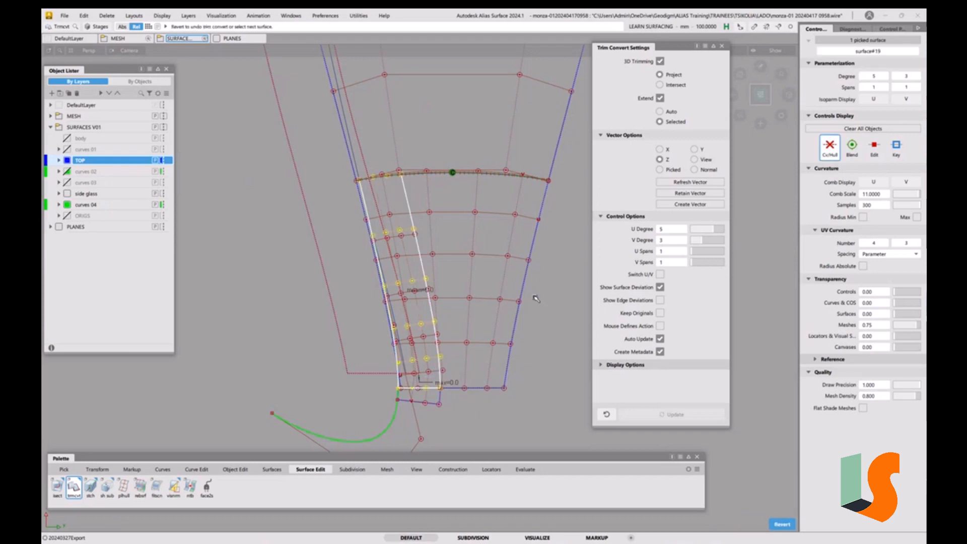
click(553, 359)
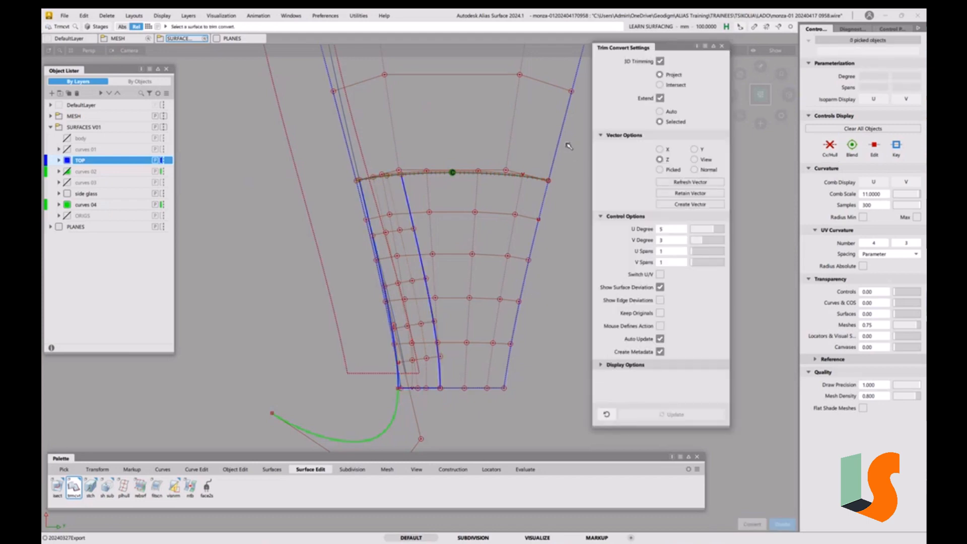
click(721, 48)
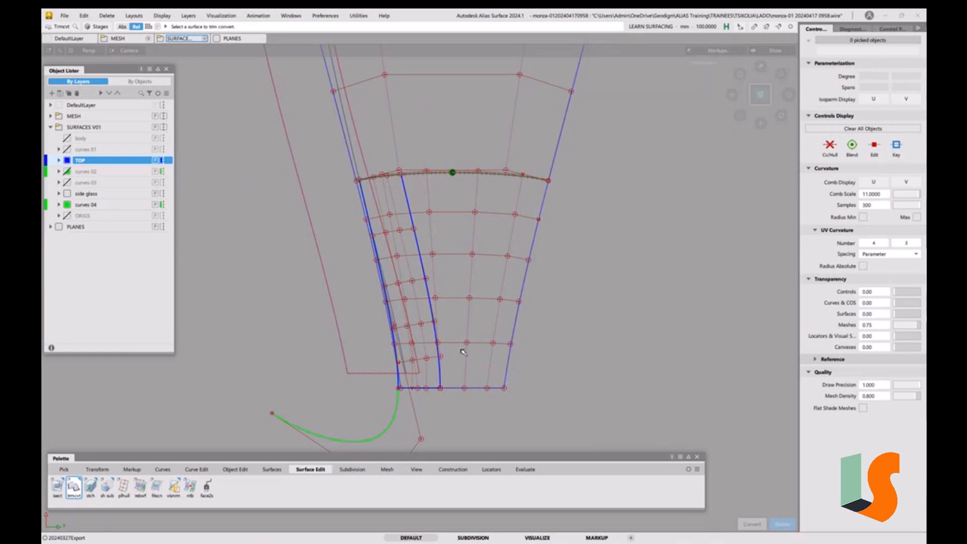
Align the draft surface's inner edge to the centre surface using G2 continuity and Project alignment
mouse_move(460, 292)
alt+shift+mouse_down()
mouse_move(455, 275)
mouse_move(469, 311)
mouse_move(431, 317)
alt+shift+mouse_up()
mouse_move(431, 317)
alt+shift+right_down()
mouse_move(447, 319)
mouse_move(440, 307)
alt+shift+right_up()
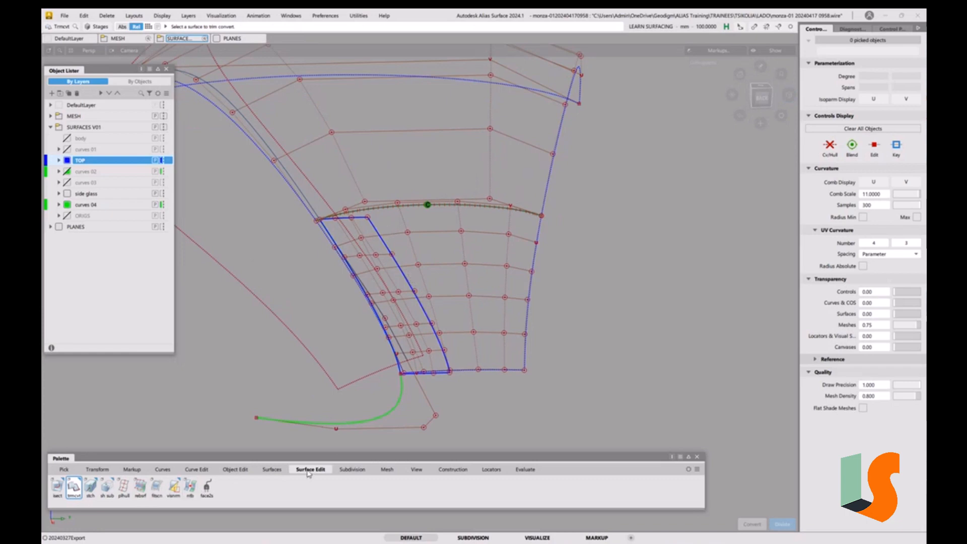
click(236, 470)
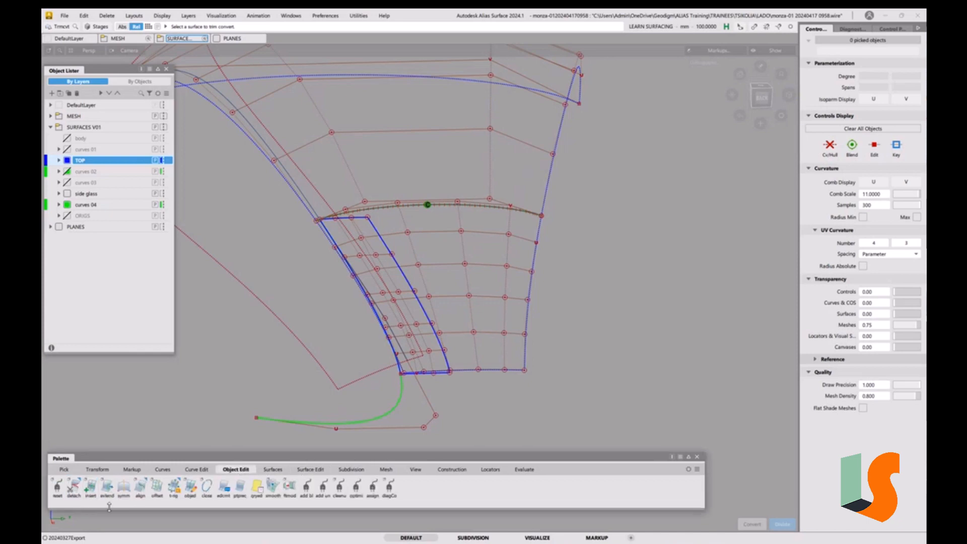
double_click(141, 486)
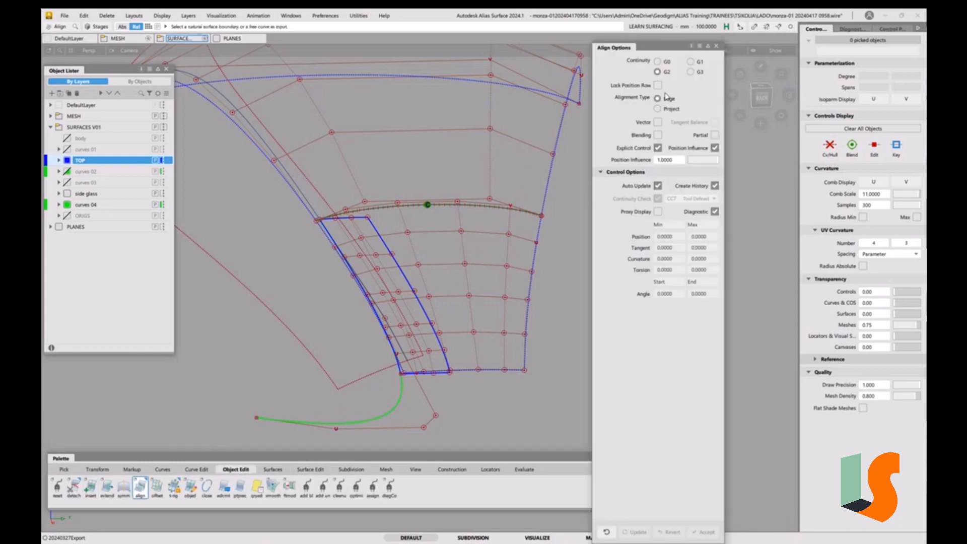
click(670, 109)
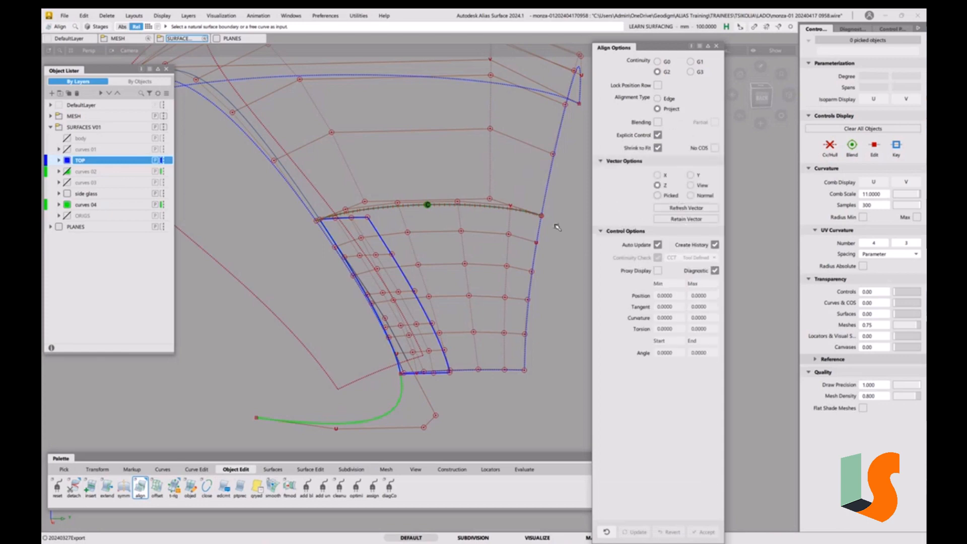
click(413, 287)
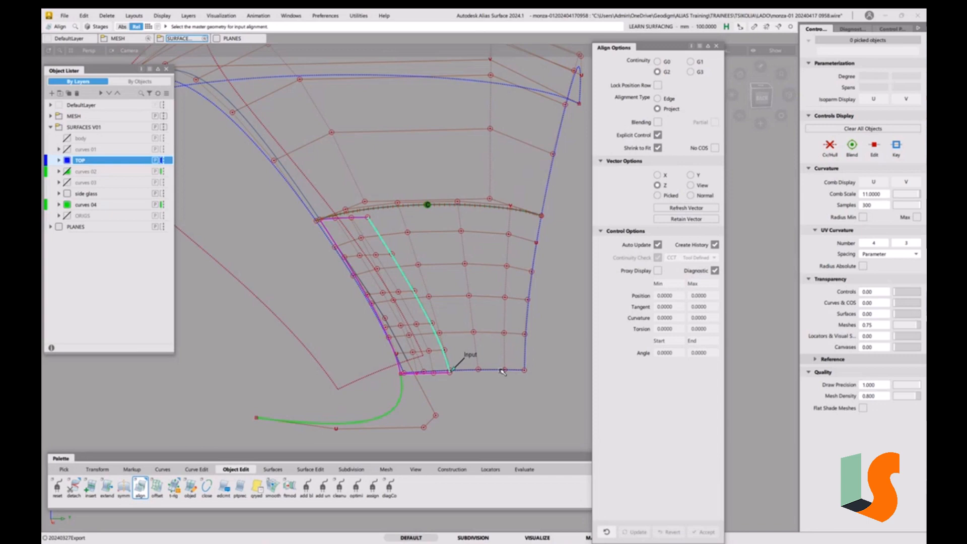
click(502, 371)
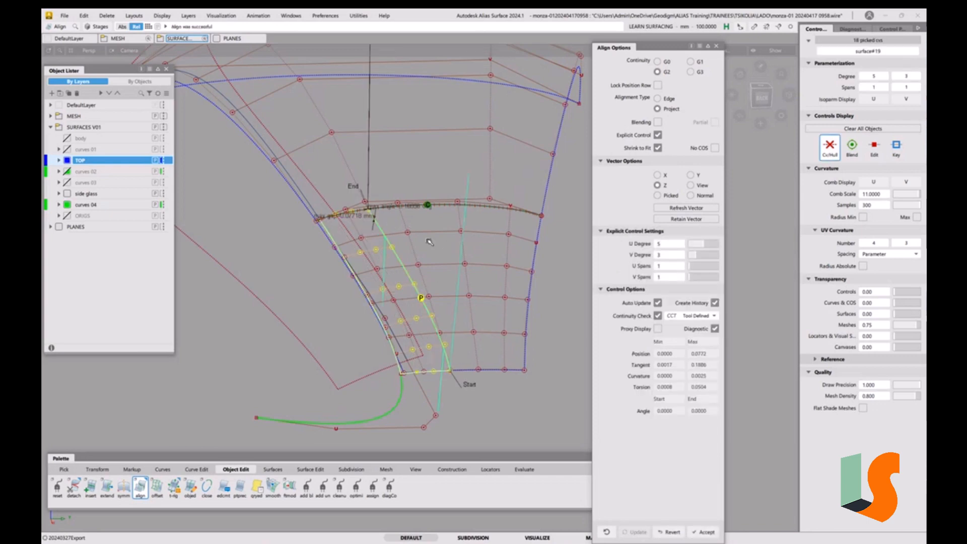
Try U degree 7 and two U spans on the aligned draft surface, return to degree 5 with one span, and close Align
mouse_move(429, 243)
alt+shift+mouse_down()
mouse_move(430, 258)
mouse_move(417, 256)
alt+shift+mouse_up()
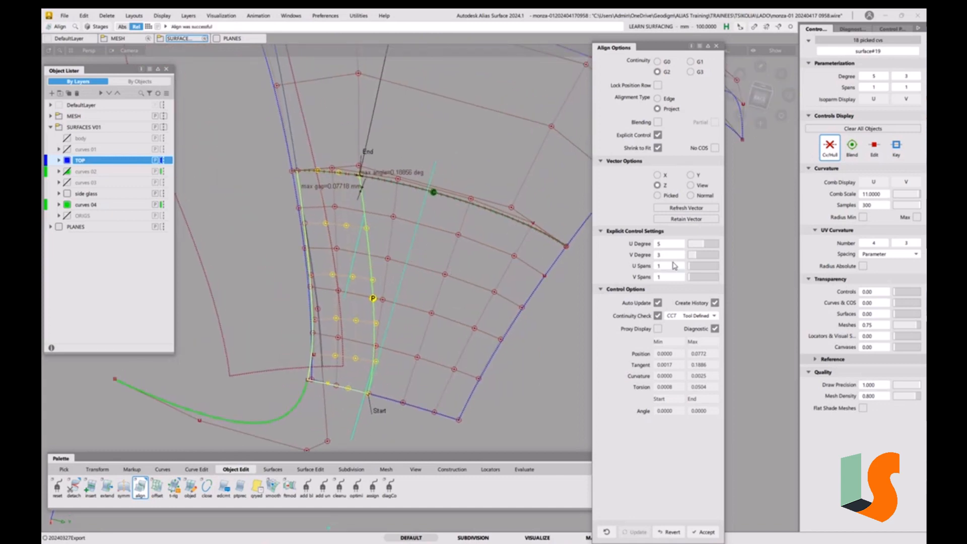
click(707, 244)
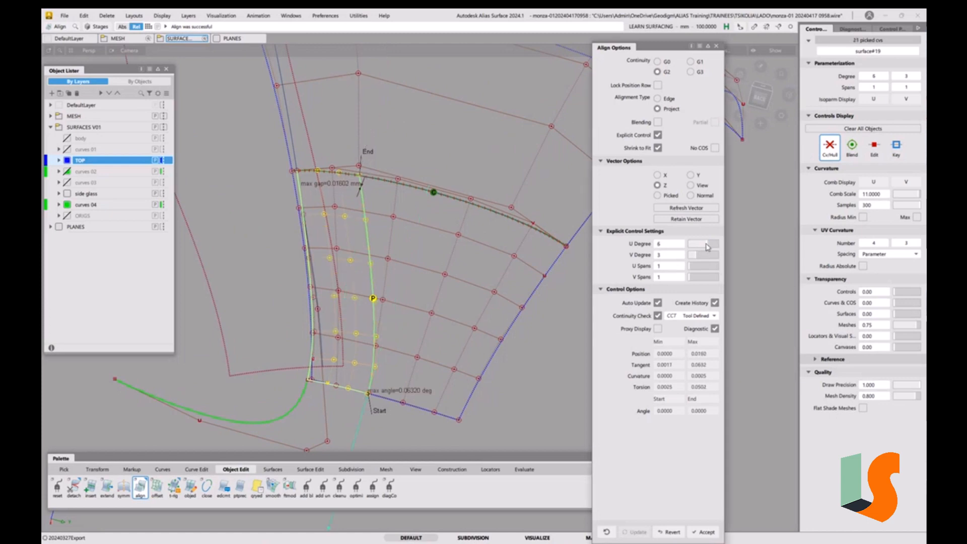
click(710, 246)
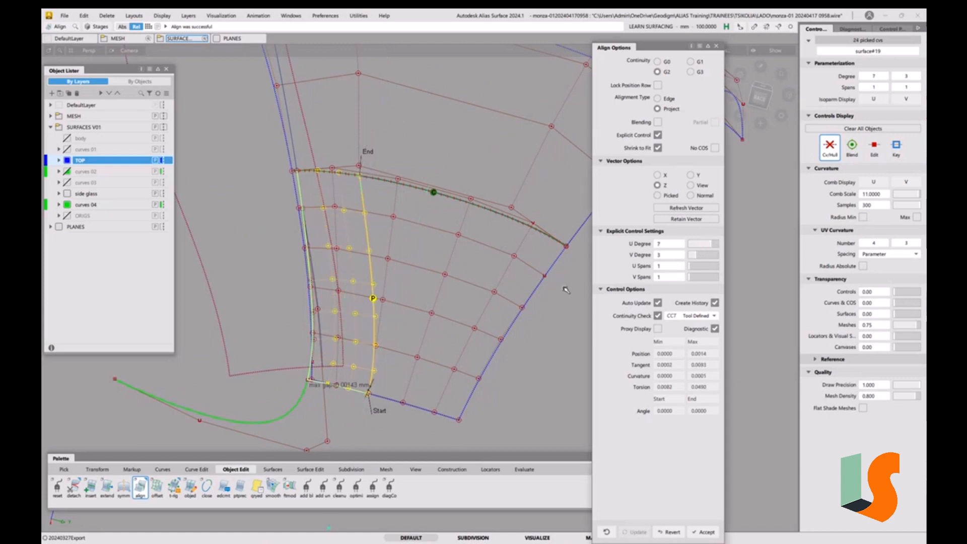
alt+shift+drag(389, 239, 408, 253)
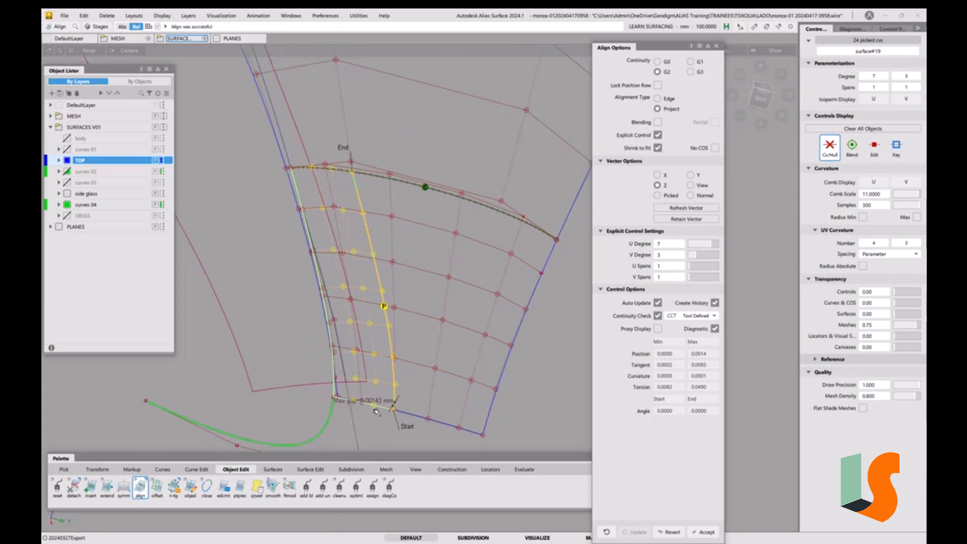
click(751, 95)
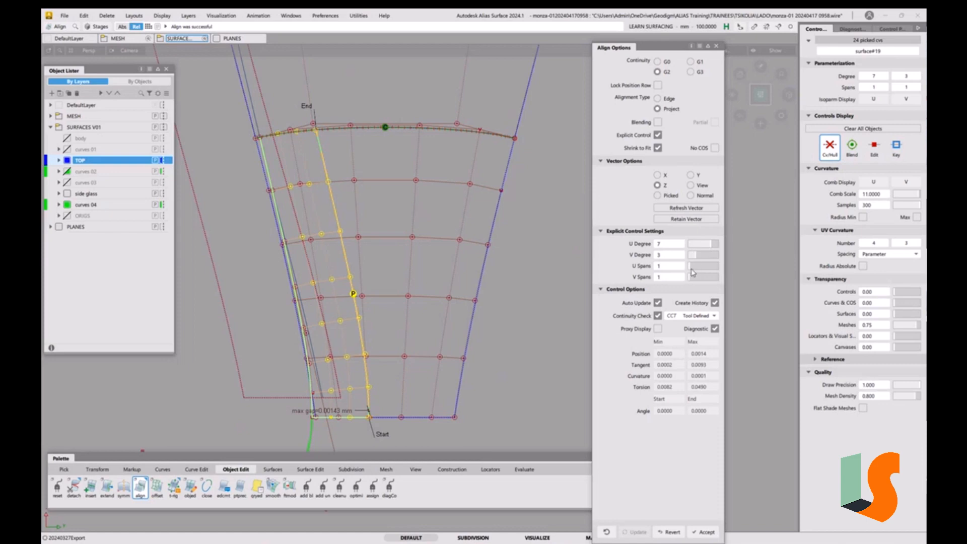
drag(696, 269, 692, 267)
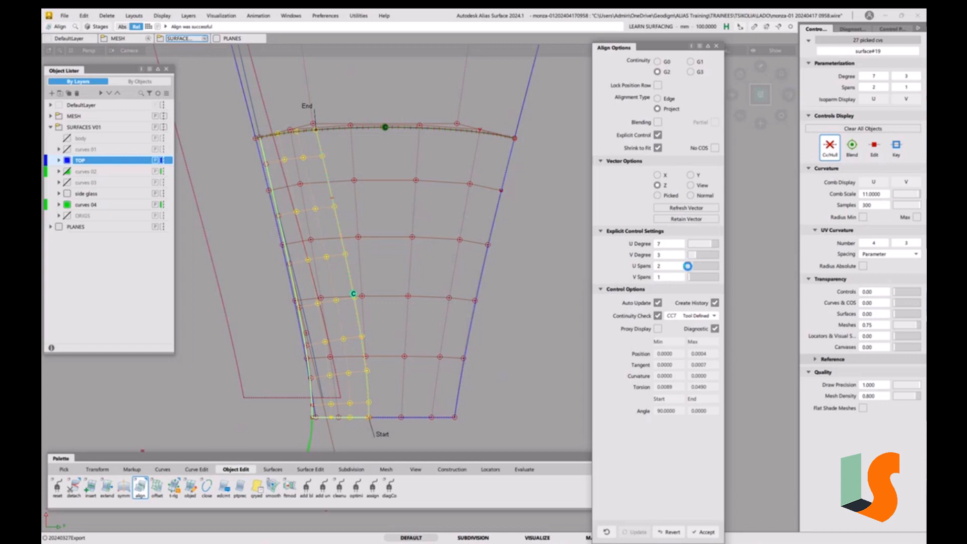
drag(693, 270, 686, 269)
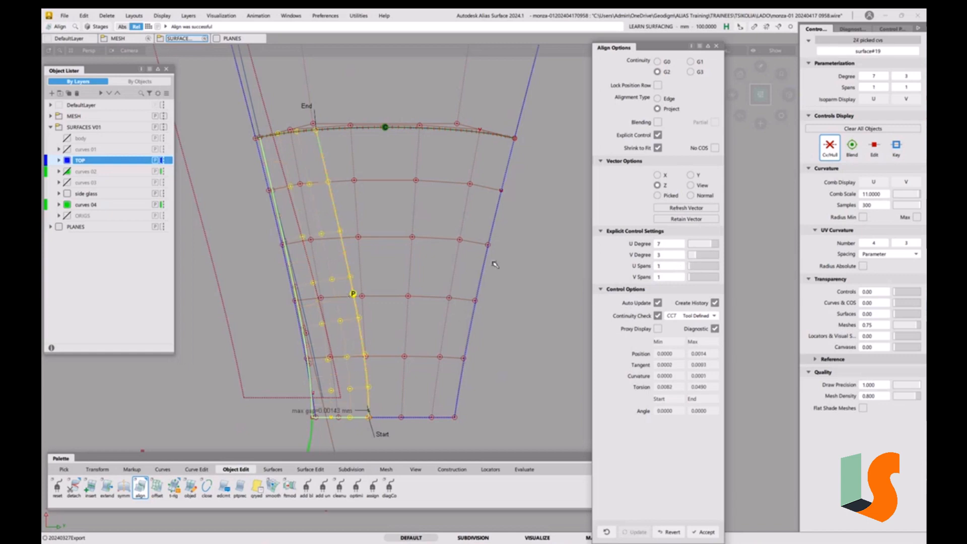
drag(705, 244, 704, 247)
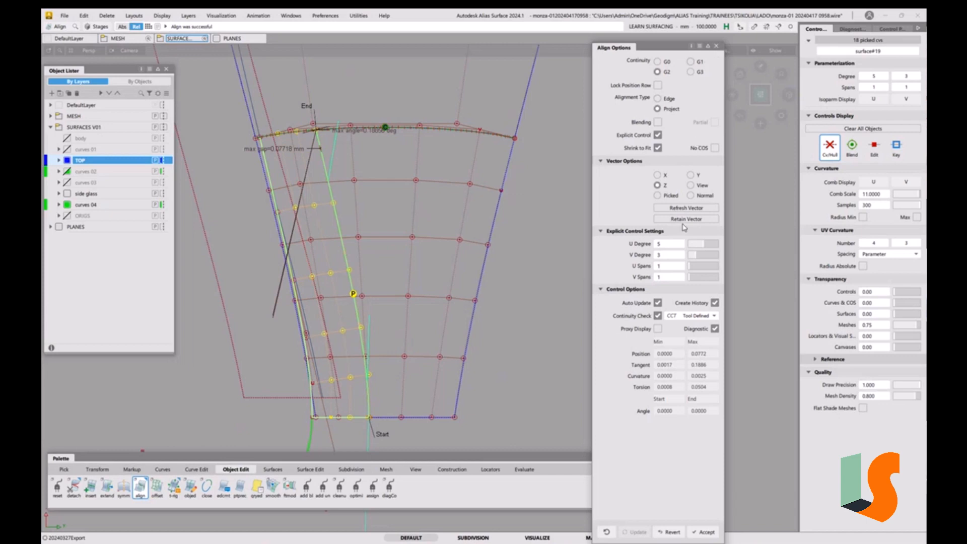
click(716, 46)
Select a curve on surface and delete it
ctrl+shift+drag(456, 314, 427, 303)
drag(358, 227, 330, 258)
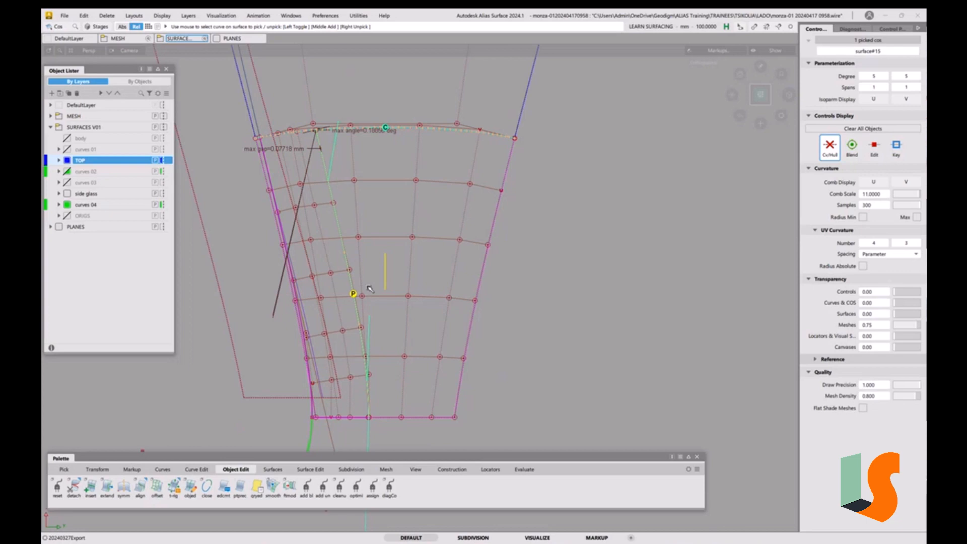
key(Delete)
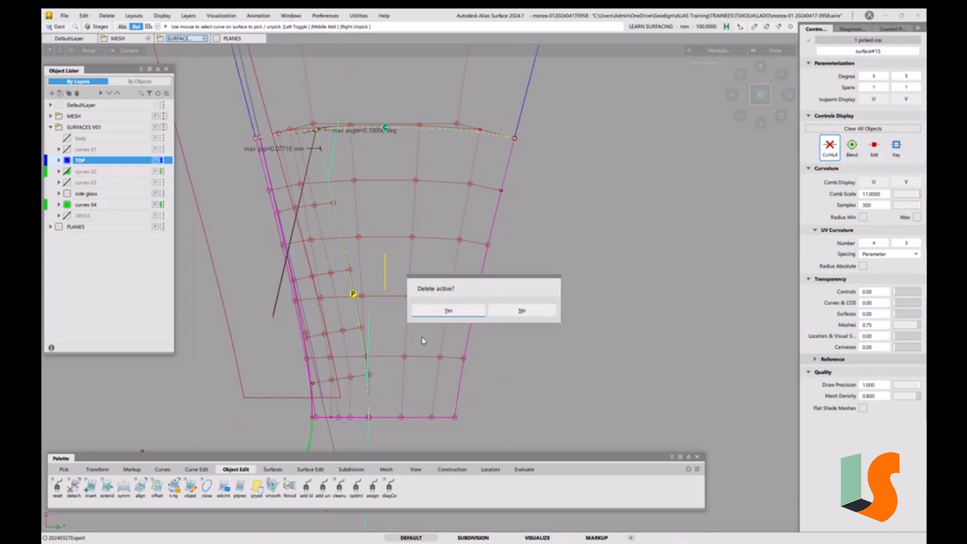
click(449, 311)
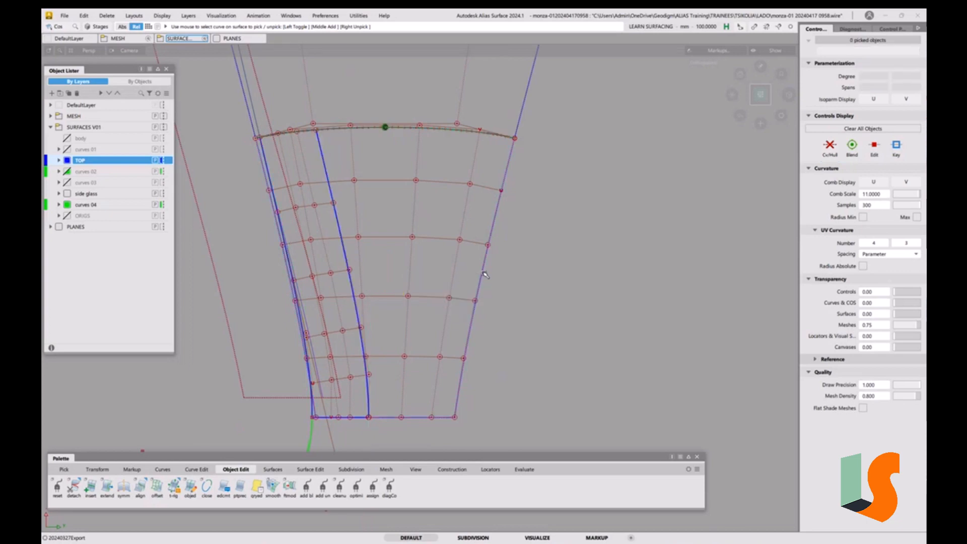
Trim convert the centre surface along the draft surface's inner edge with Keep Originals on
scroll(434, 302, down, 1)
alt+shift+middle_drag(434, 303, 470, 318)
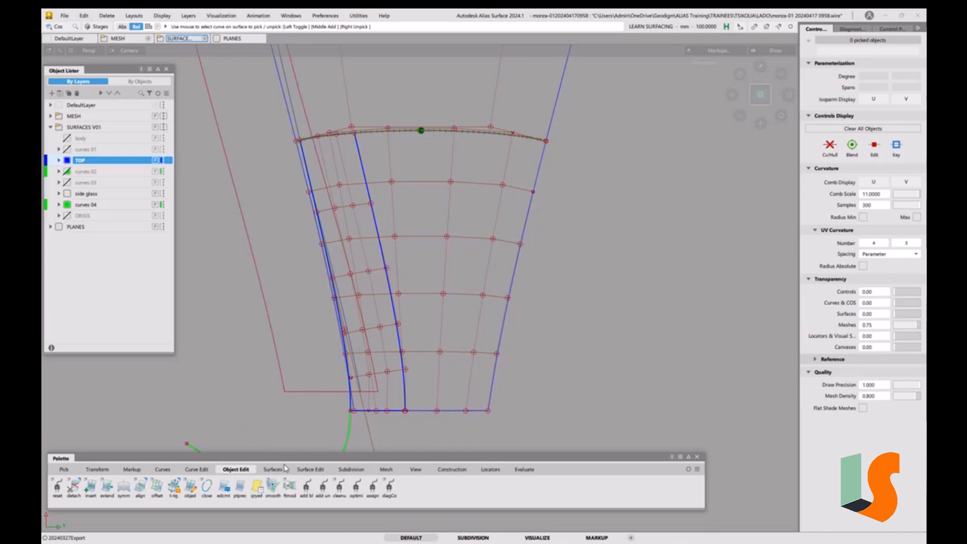
click(311, 470)
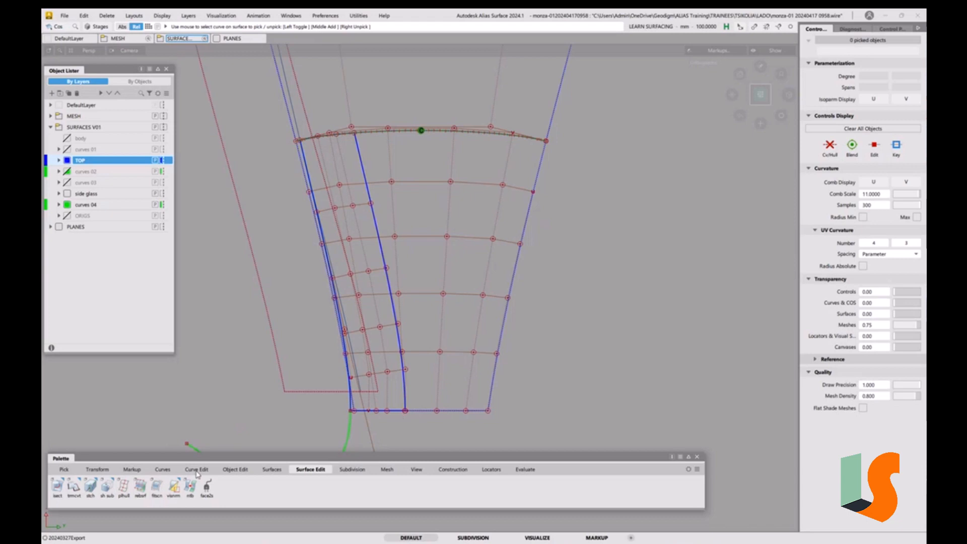
double_click(73, 488)
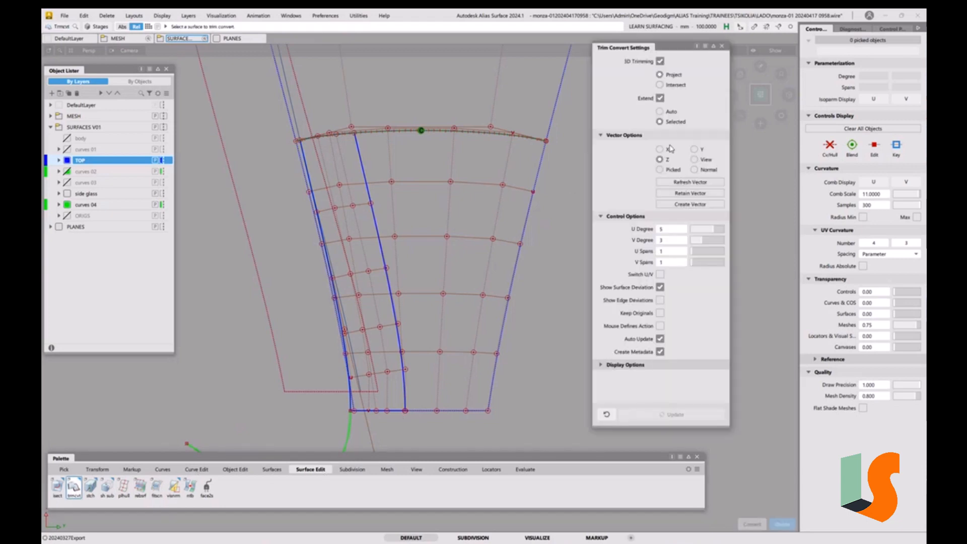
click(661, 313)
click(485, 298)
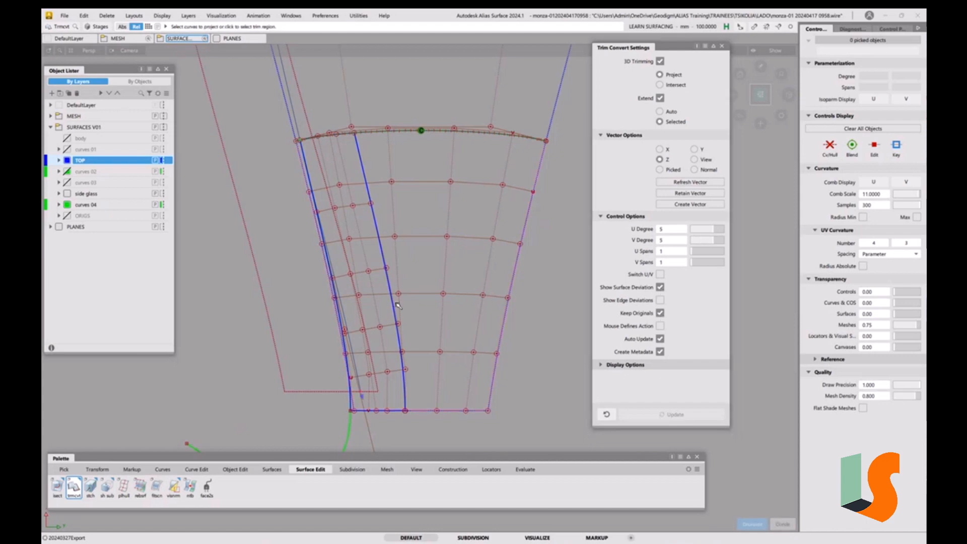
click(480, 298)
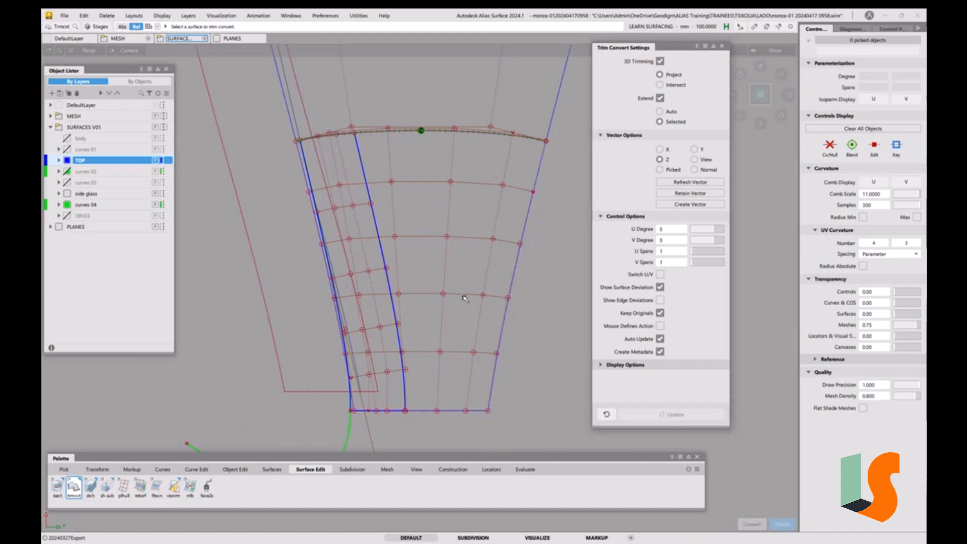
click(462, 297)
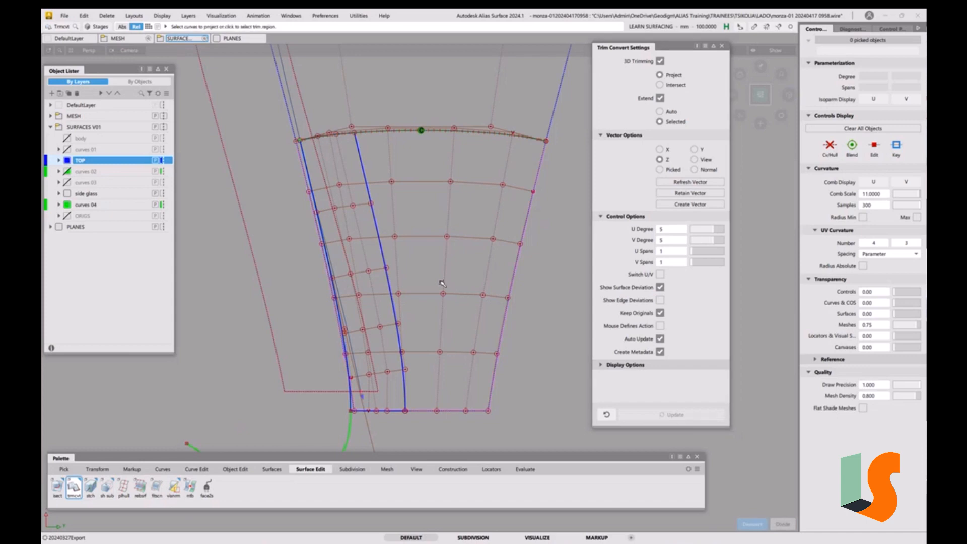
click(394, 296)
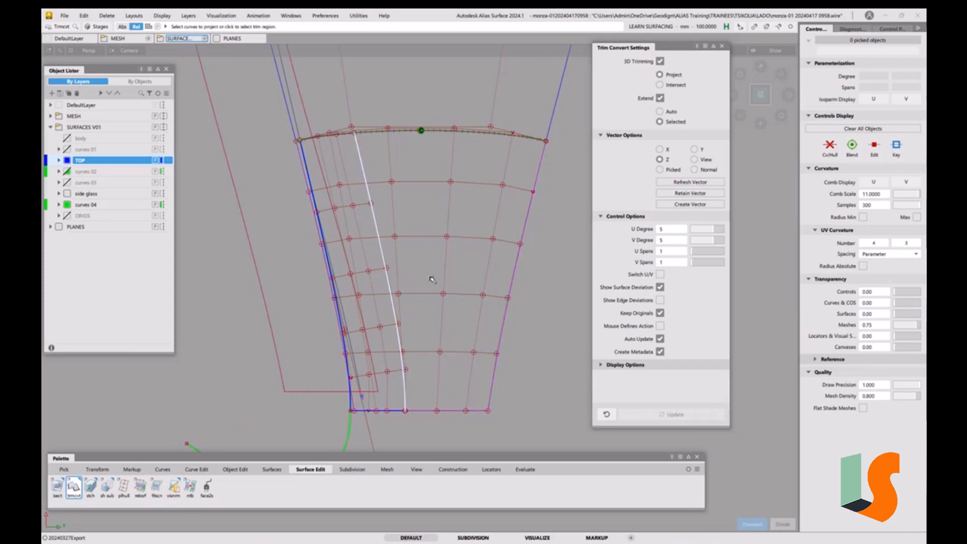
click(475, 285)
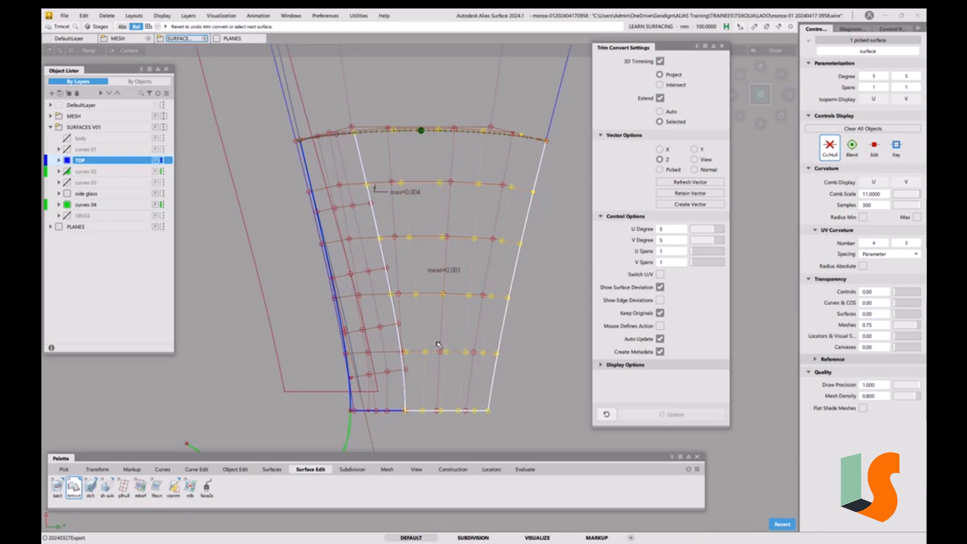
Turn on edge deviations and raise the converted surface's V and U degree to 6
click(661, 301)
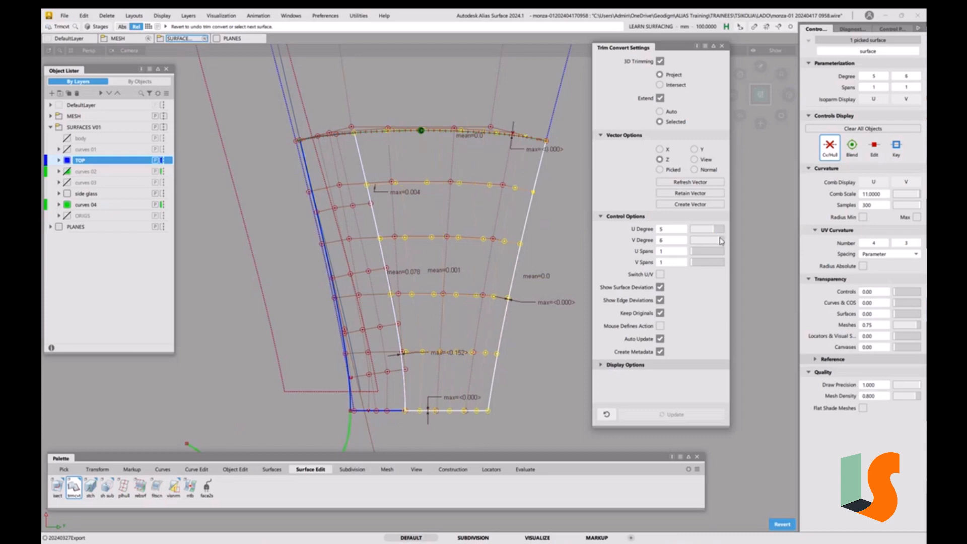
click(718, 241)
click(717, 231)
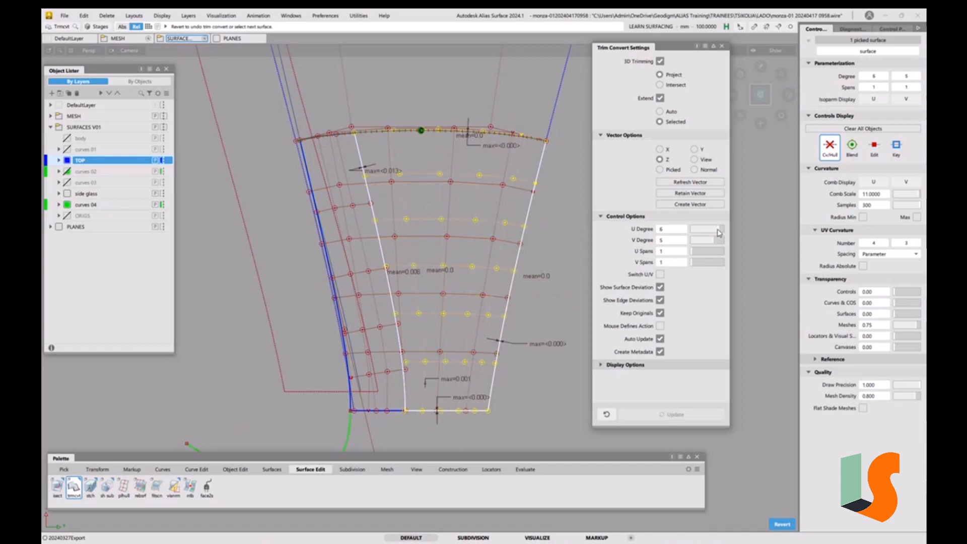
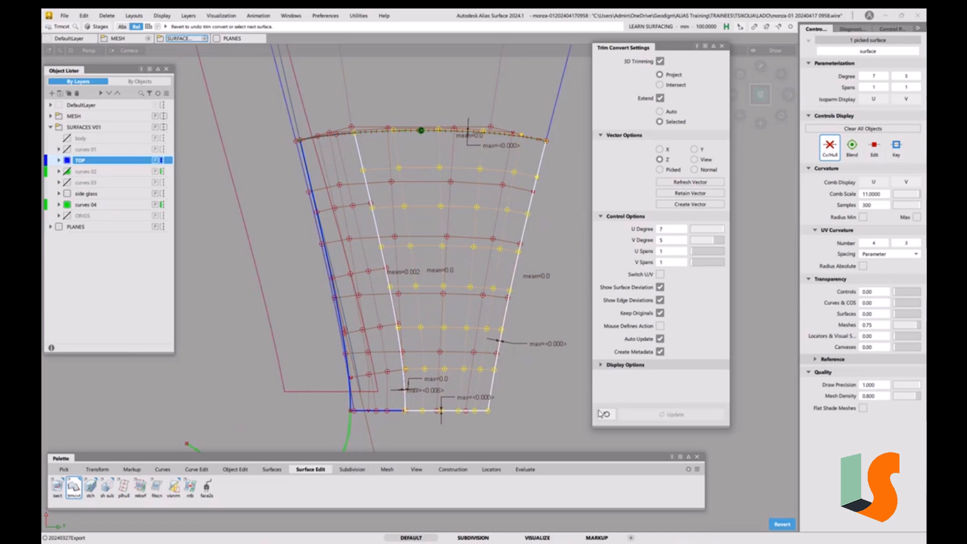
Revert the trim conversion of the centre surface and leave the Trim Convert tool
click(784, 524)
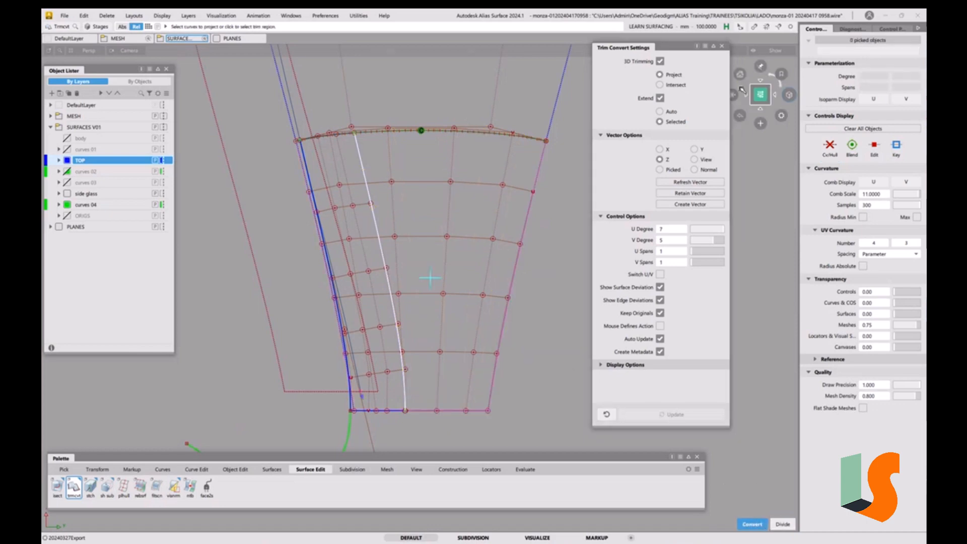
click(508, 338)
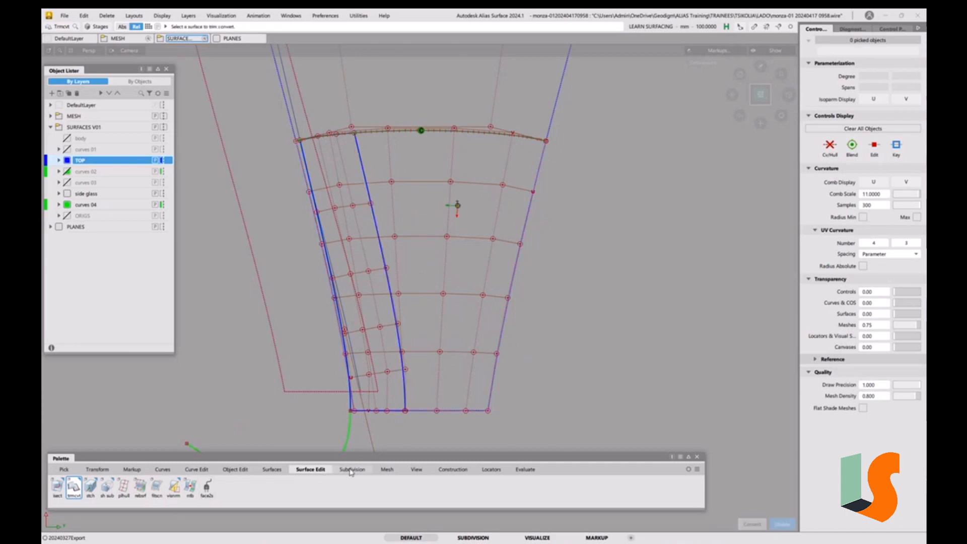
Align the draft surface's edge to the centre surface with G2 continuity, using U degree 7 and two U spans
click(217, 474)
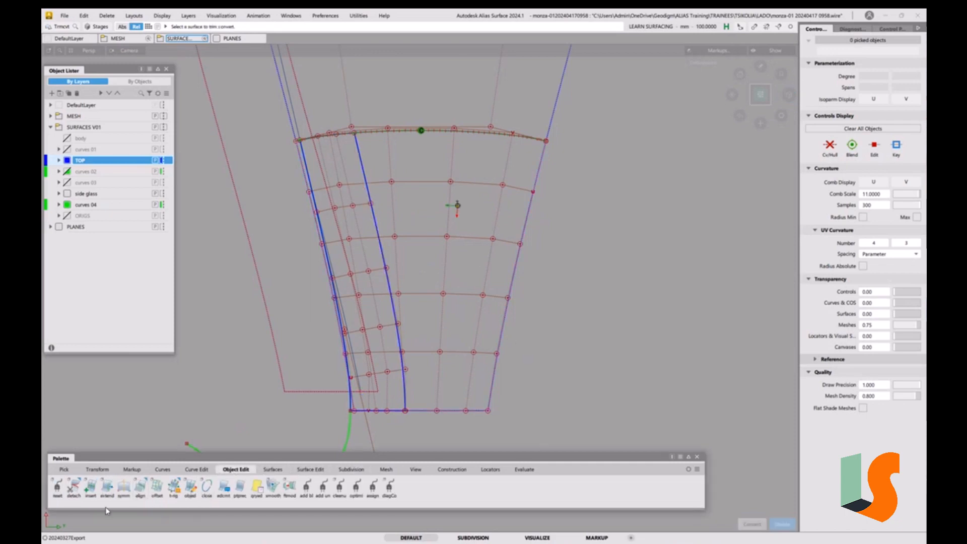
double_click(140, 486)
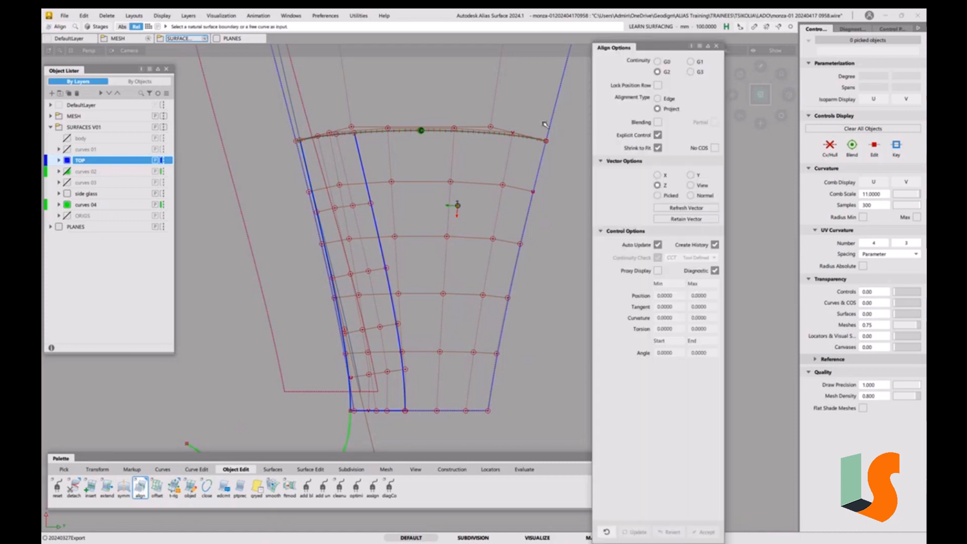
click(395, 309)
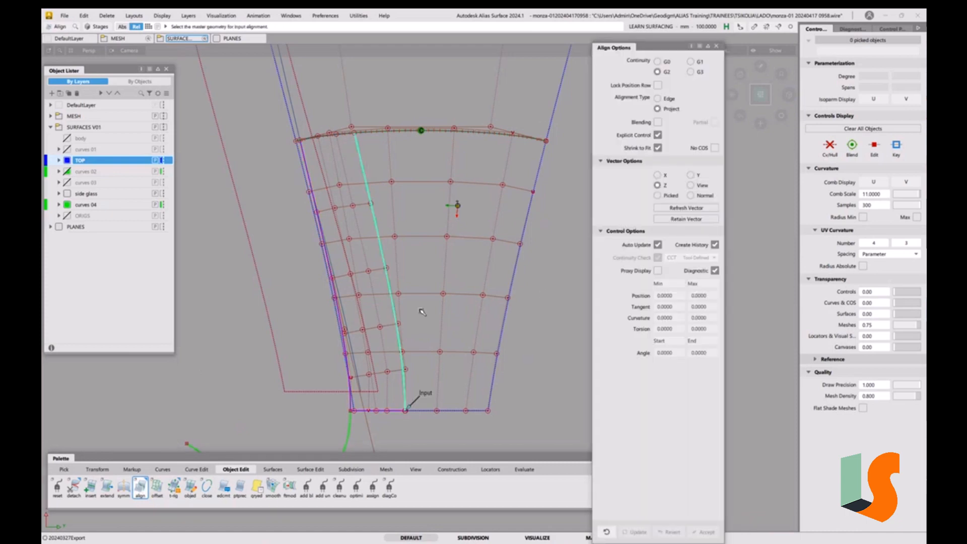
click(426, 302)
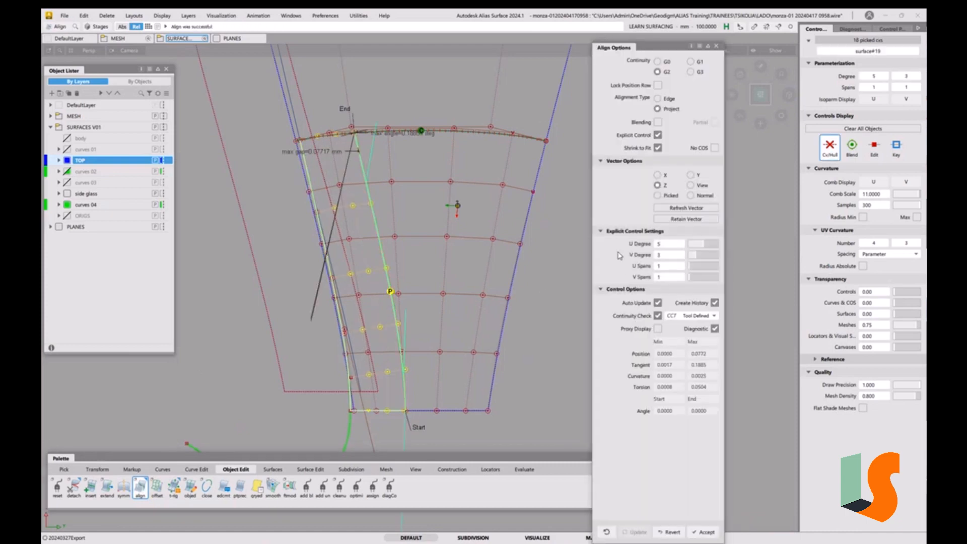
drag(700, 244, 712, 246)
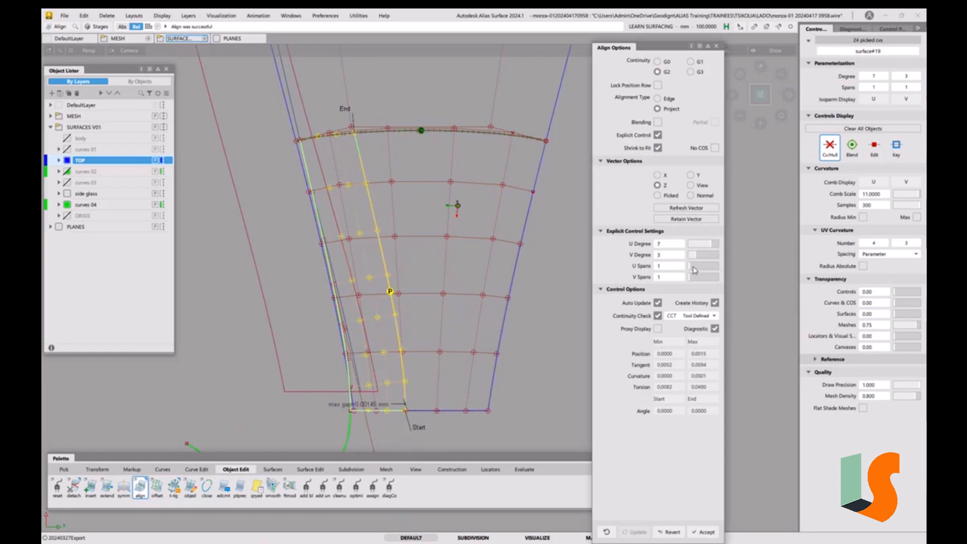
click(695, 271)
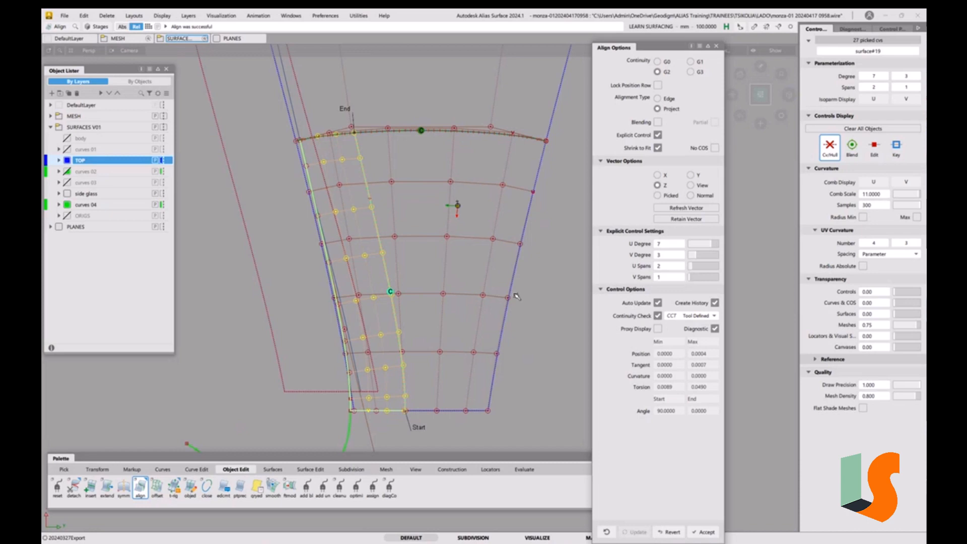
ctrl+shift+drag(505, 410, 492, 344)
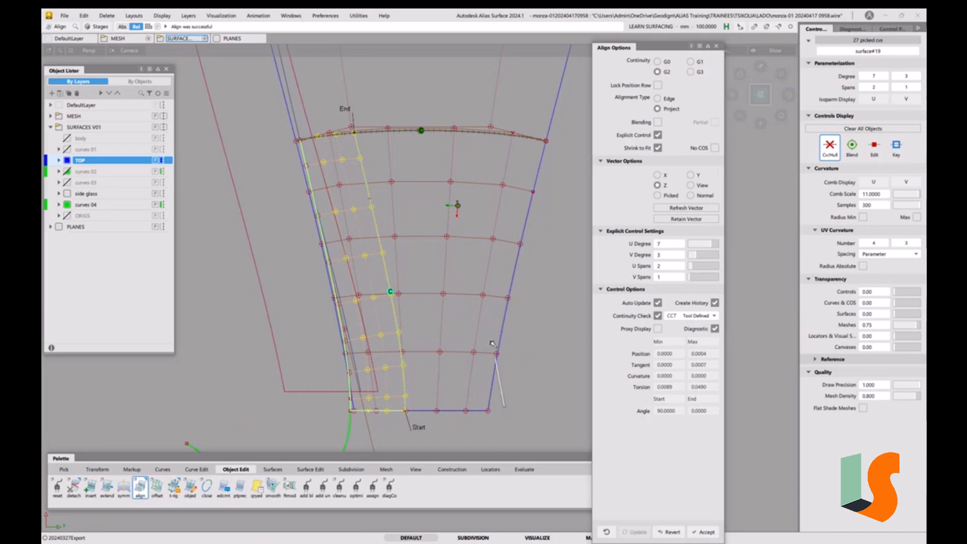
mouse_move(447, 376)
alt+shift+mouse_down()
mouse_move(427, 242)
mouse_move(388, 242)
mouse_move(433, 237)
mouse_move(453, 209)
mouse_move(438, 268)
mouse_move(445, 313)
mouse_move(388, 348)
alt+shift+mouse_up()
Pick the centre surface and turn off its CV and hull display
click(449, 244)
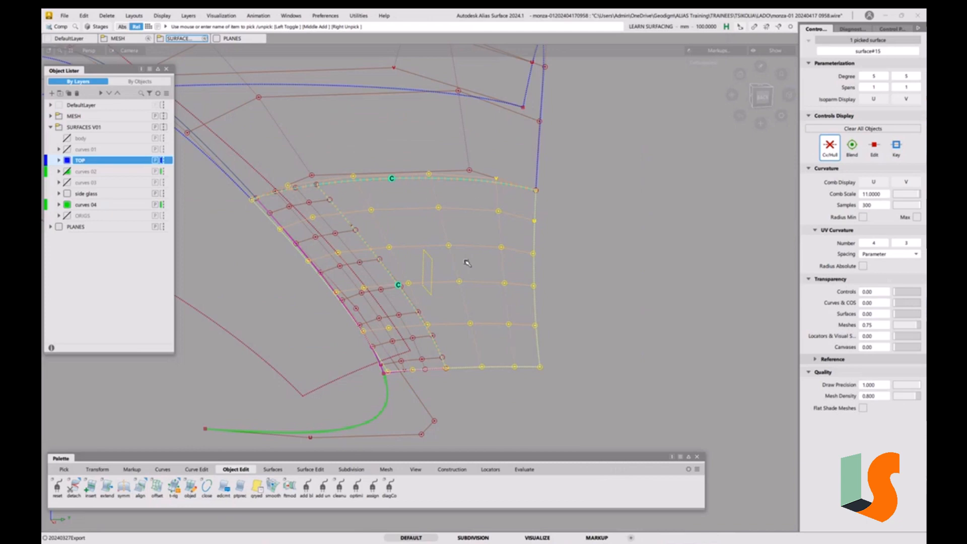
mouse_move(467, 263)
ctrl+shift+right_down()
mouse_move(473, 274)
mouse_move(471, 261)
mouse_move(461, 266)
ctrl+shift+right_up()
click(475, 264)
key(space)
click(501, 265)
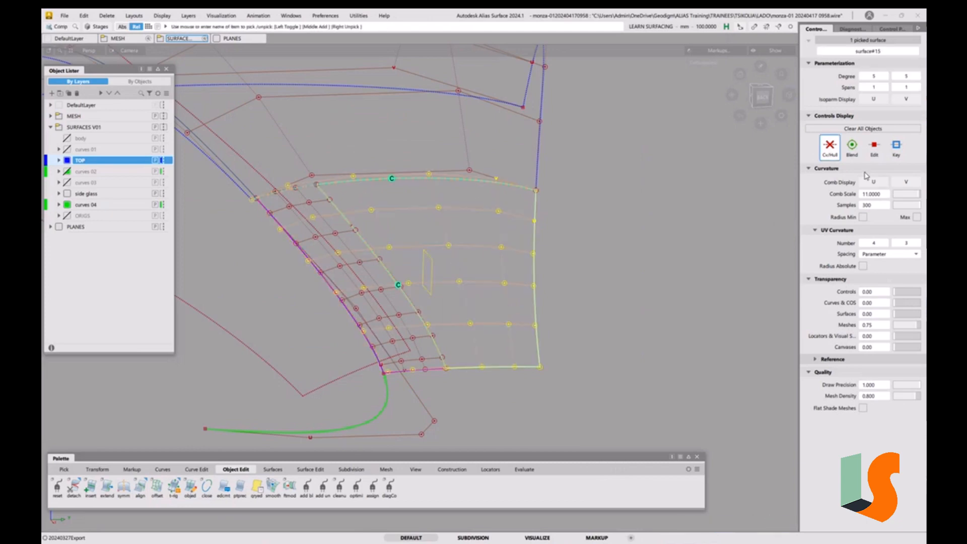
click(830, 150)
ctrl+shift+right_drag(699, 316, 696, 257)
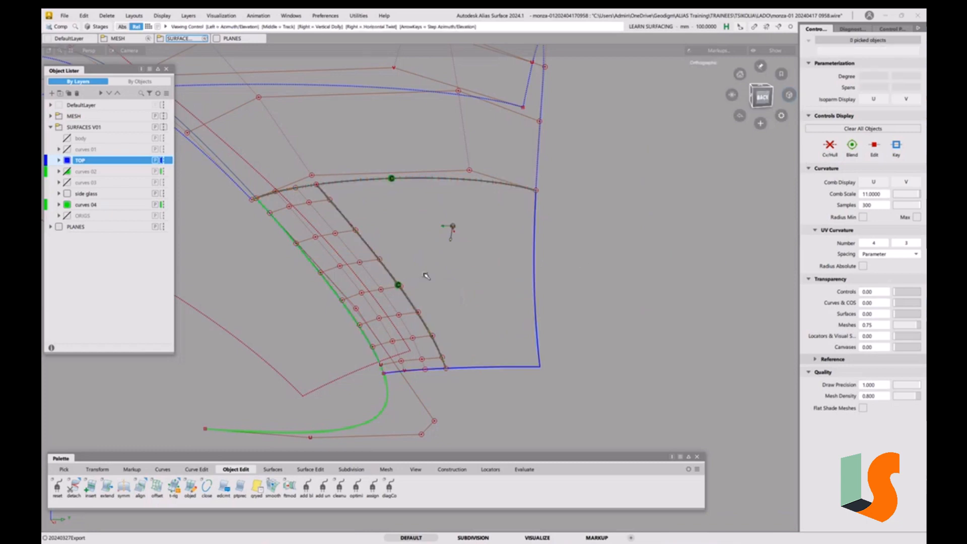
alt+shift+middle_drag(425, 276, 453, 240)
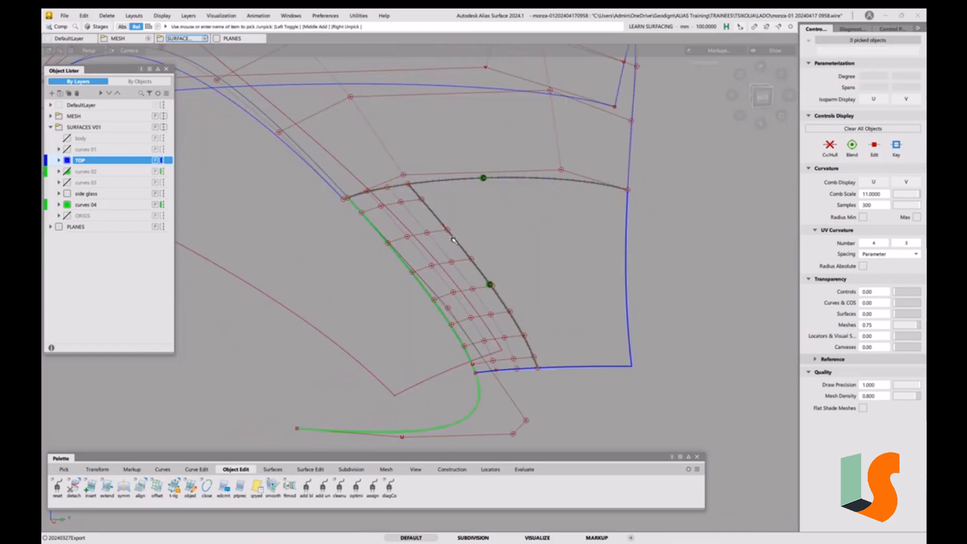
Place a surface continuity locator on the top edge where the draft and centre surfaces meet
click(525, 470)
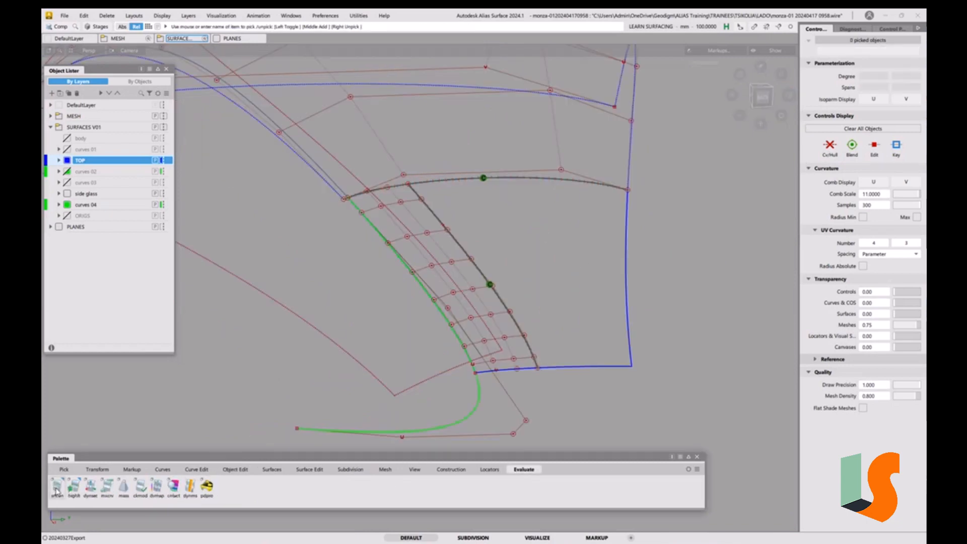
double_click(56, 487)
click(521, 302)
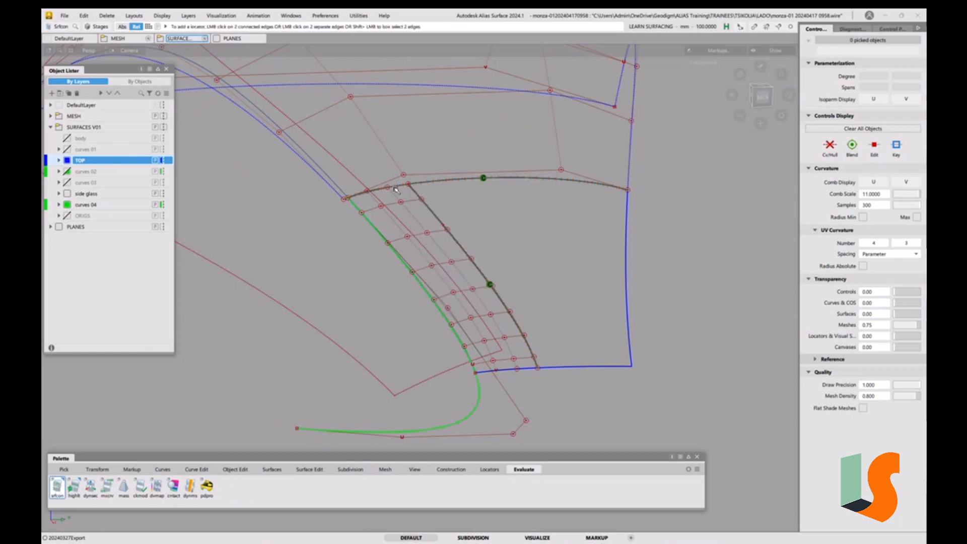
click(395, 187)
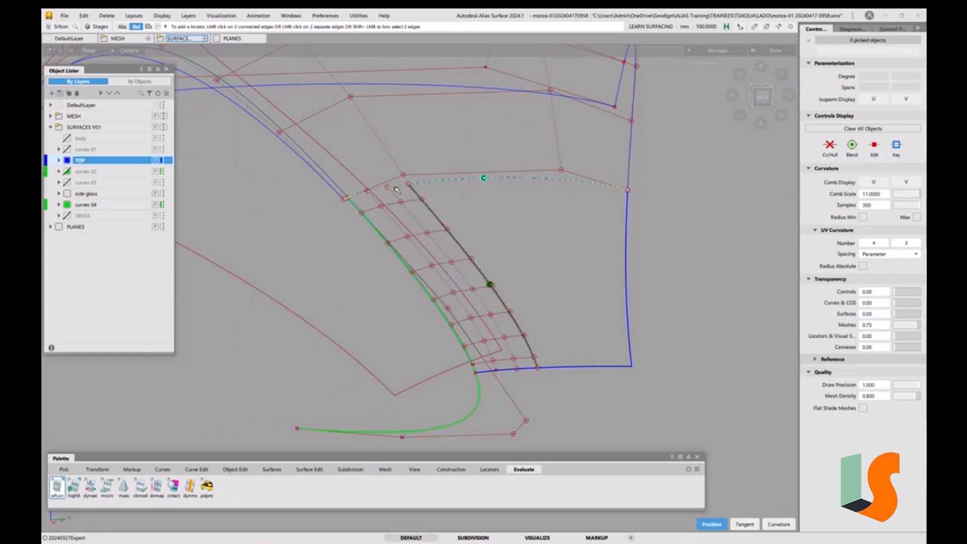
key(Delete)
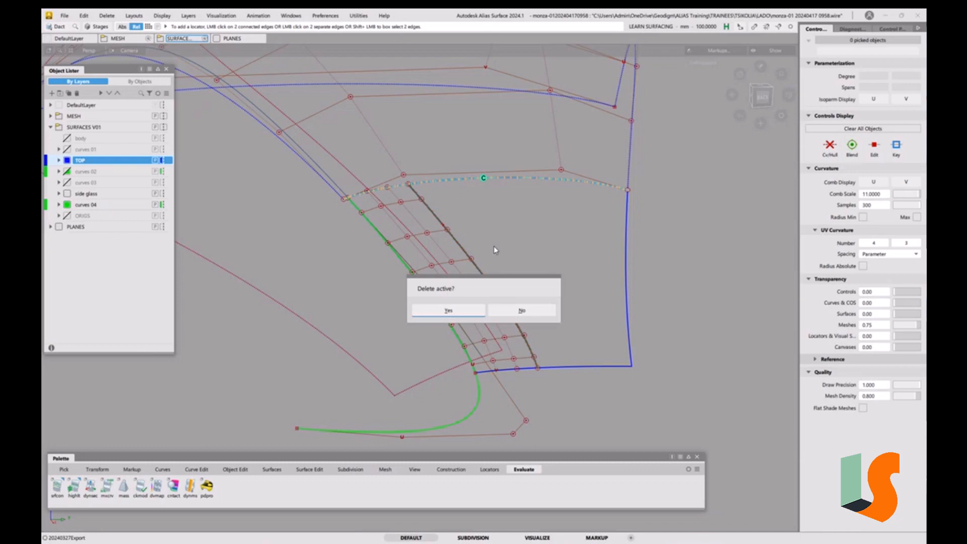
click(472, 309)
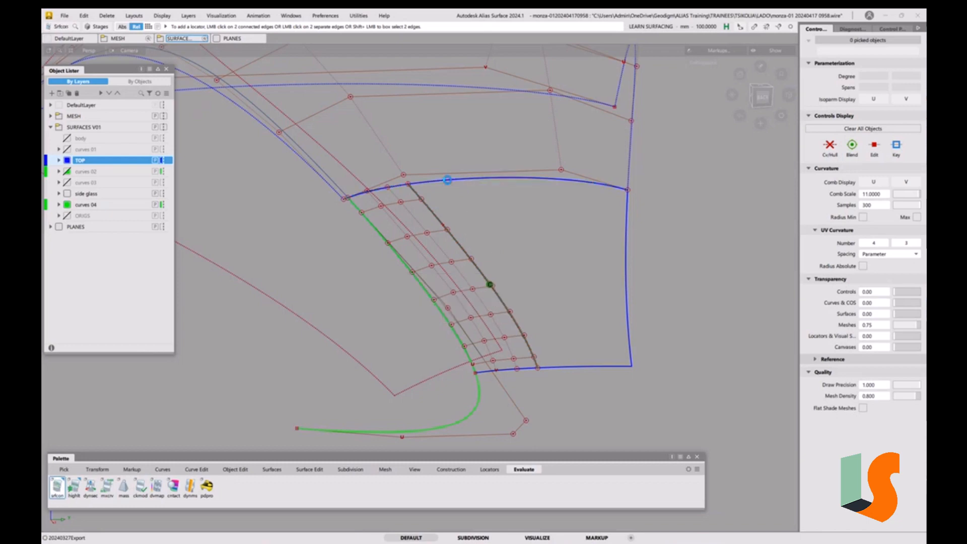
click(447, 180)
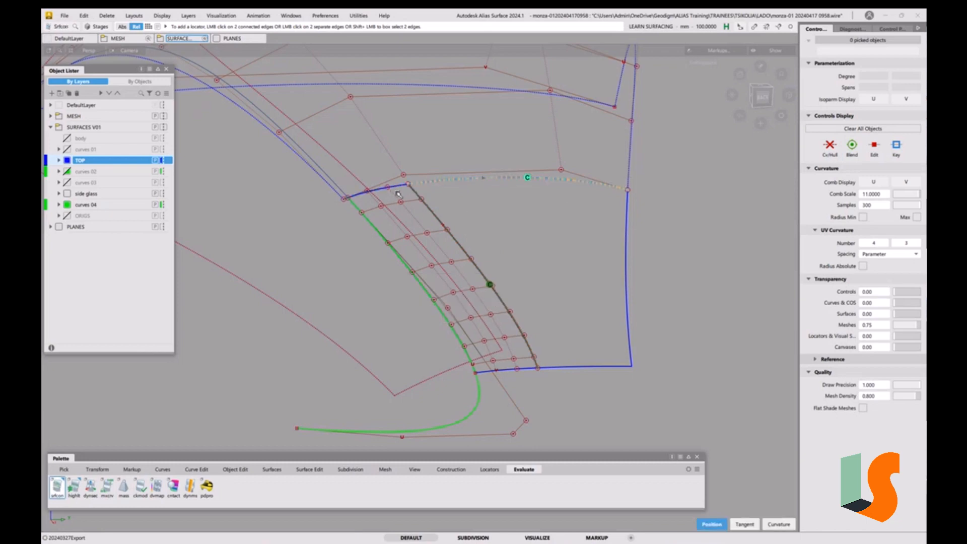
click(395, 188)
mouse_move(387, 205)
alt+shift+right_down()
mouse_move(396, 117)
mouse_move(317, 166)
alt+shift+right_up()
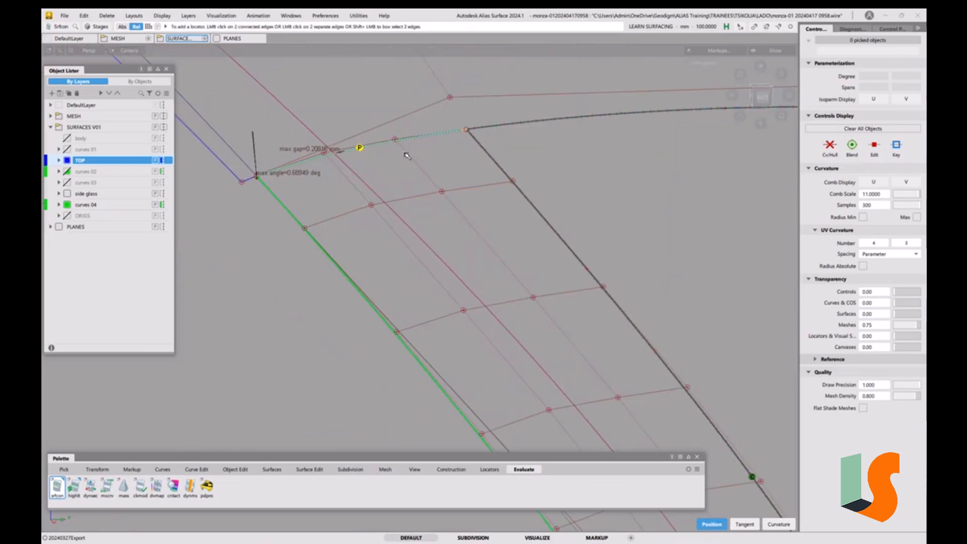
alt+shift+right_drag(391, 147, 412, 272)
alt+shift+drag(412, 272, 482, 321)
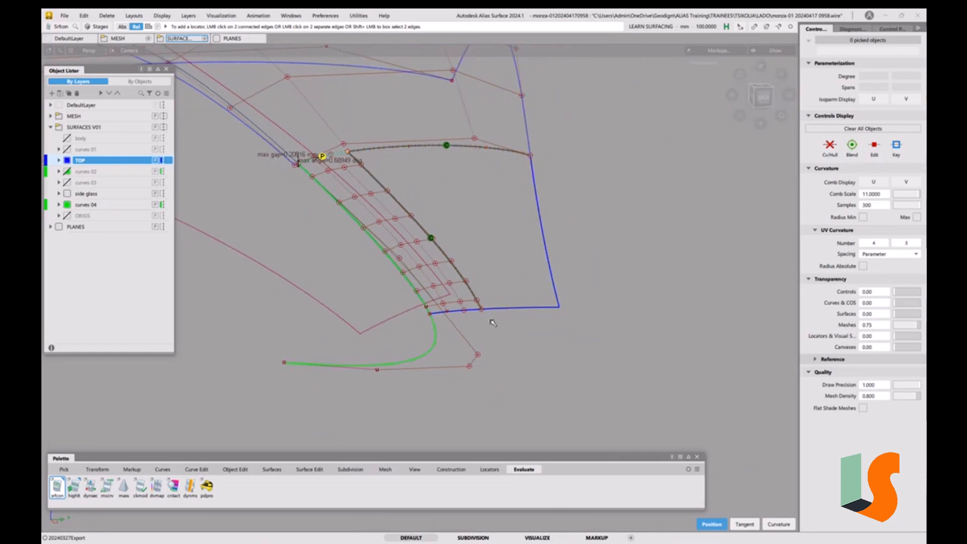
Place a surface continuity locator on the bottom edge between the draft and centre surfaces
click(461, 310)
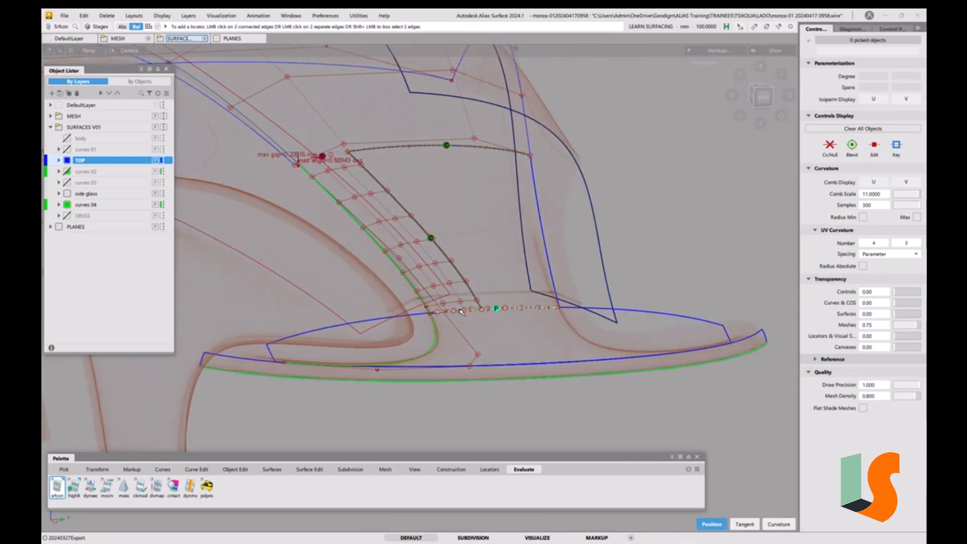
key(Delete)
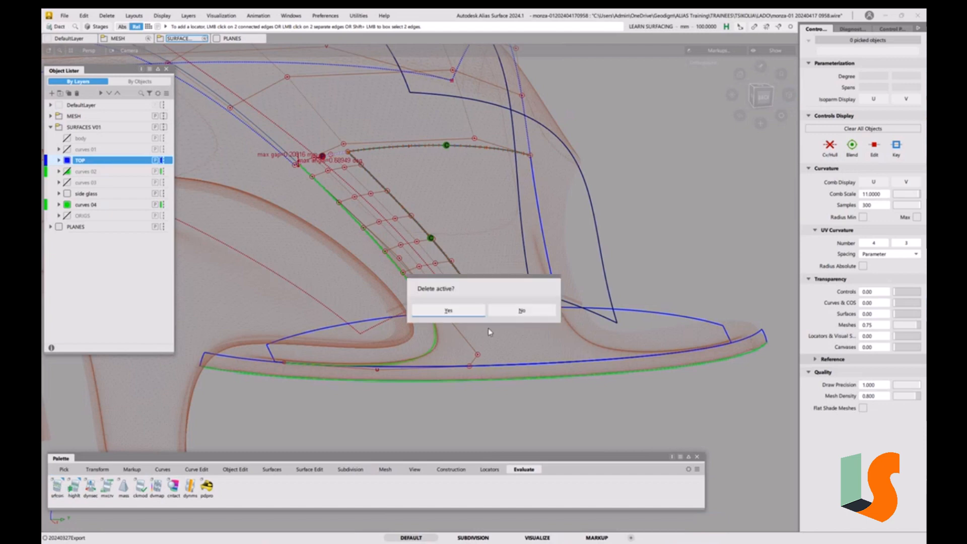
click(457, 313)
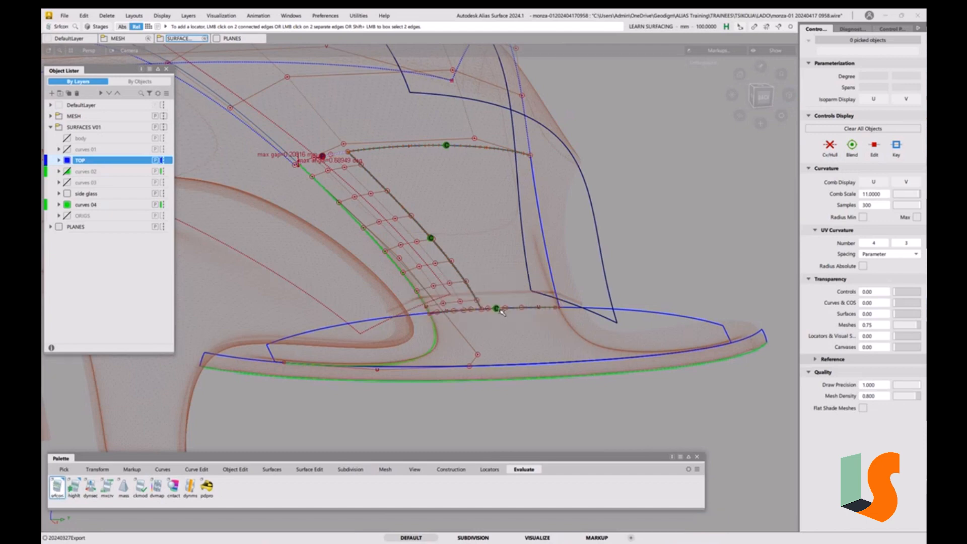
click(497, 309)
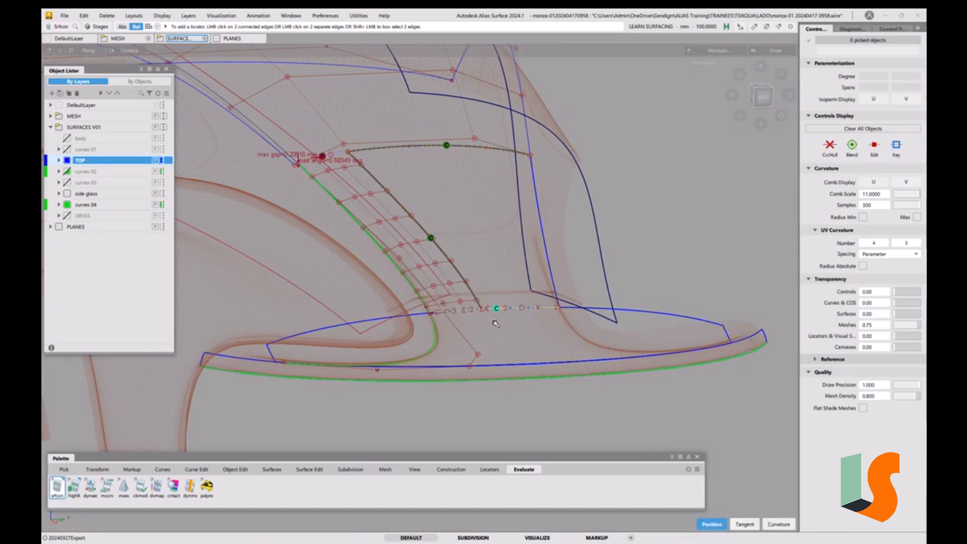
key(Delete)
click(464, 312)
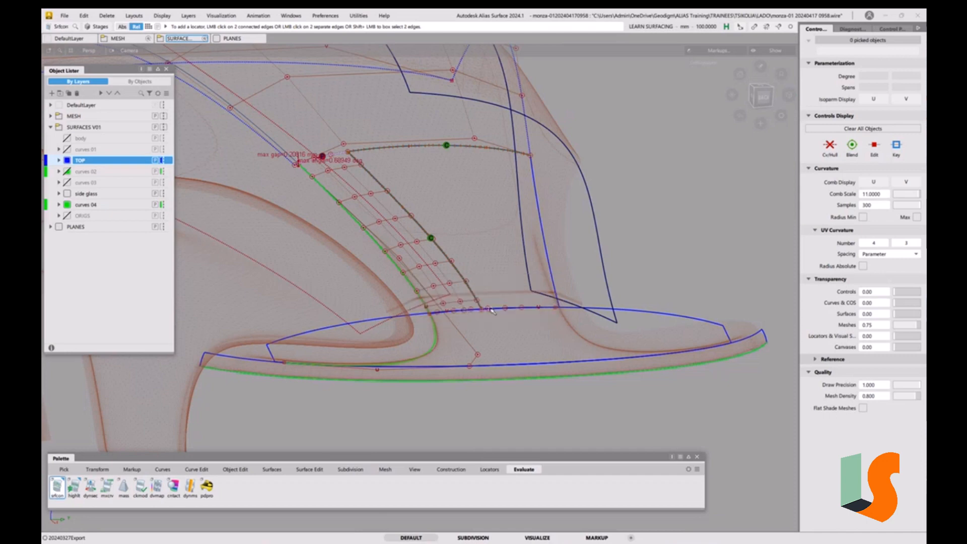
click(459, 314)
alt+shift+drag(456, 314, 364, 237)
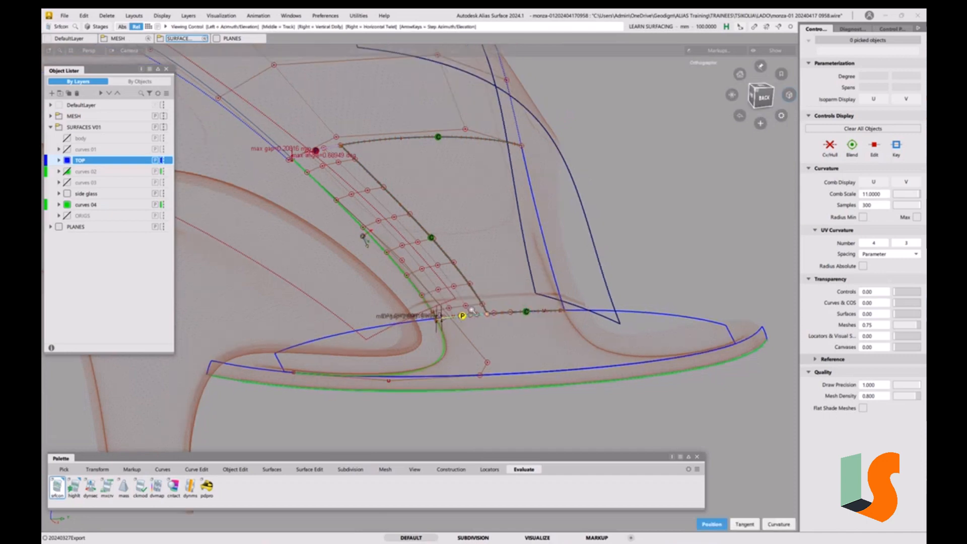
alt+shift+right_drag(473, 311, 473, 309)
alt+shift+middle_drag(473, 308, 498, 346)
ctrl+shift+drag(468, 277, 444, 295)
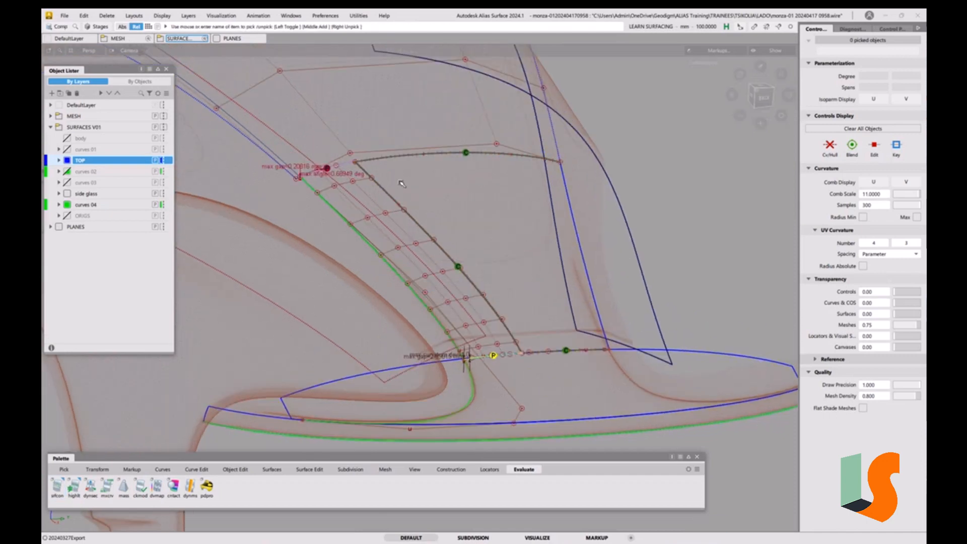
Pick the hood surfaces and hide the background mesh
drag(364, 157, 365, 176)
drag(542, 337, 530, 373)
key(alt+h)
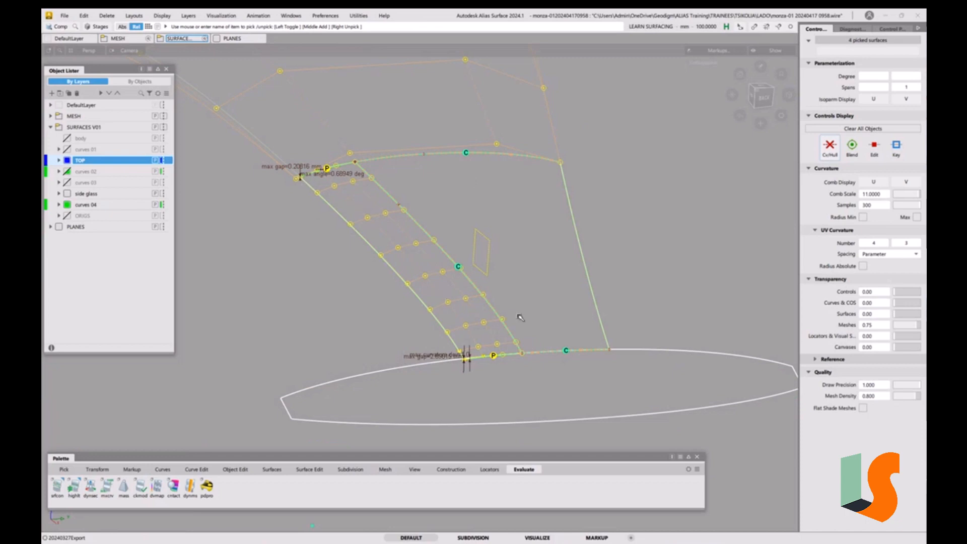
ctrl+shift+drag(557, 369, 542, 280)
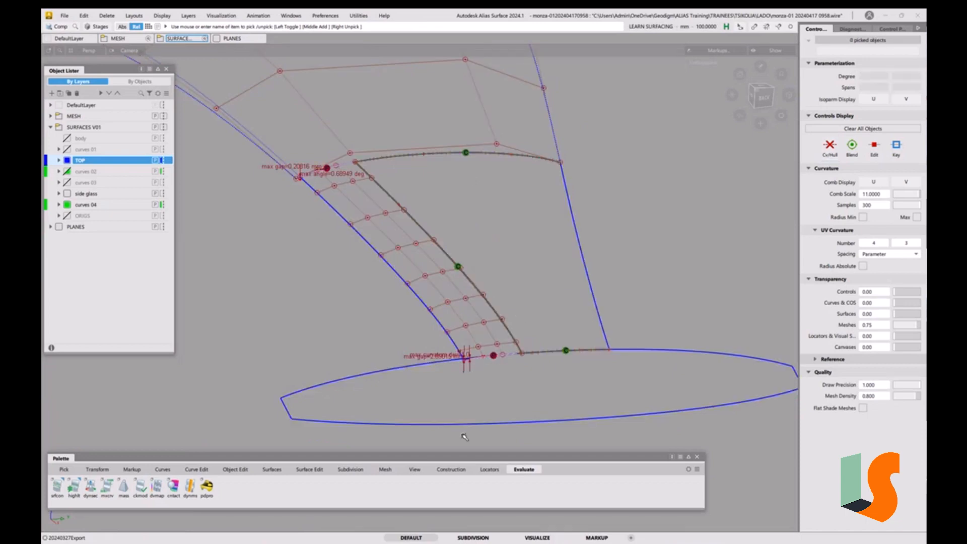
Start the Align tool and set its alignment type to Edge with Vector enabled
click(307, 470)
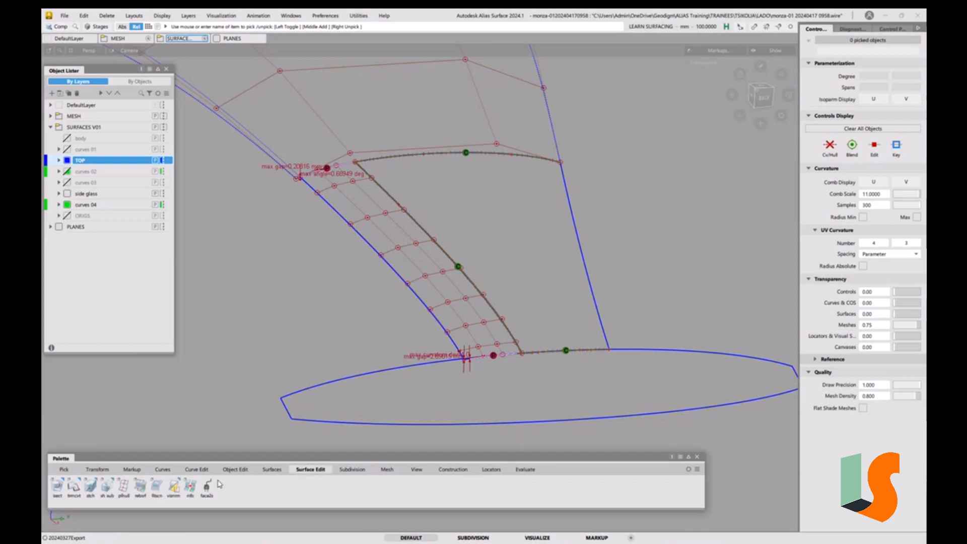
click(235, 469)
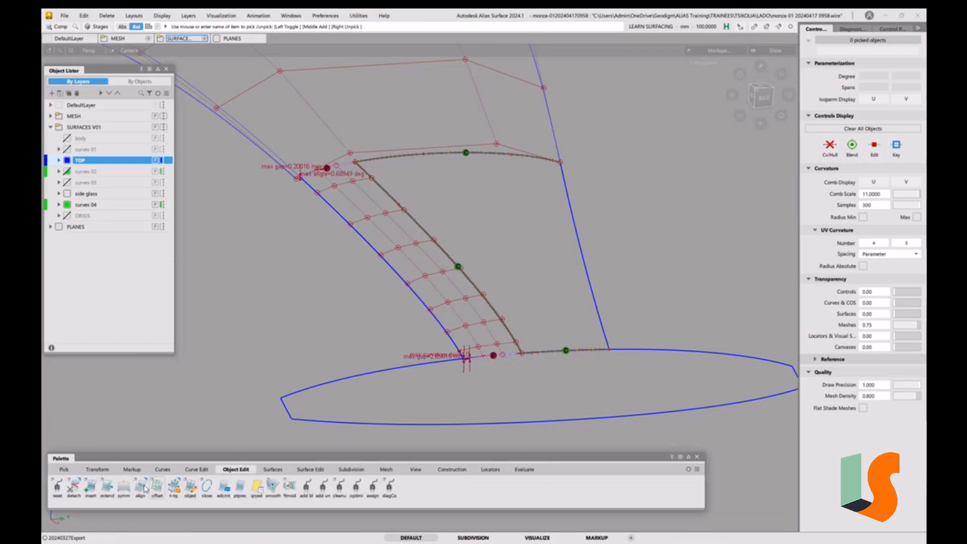
double_click(141, 487)
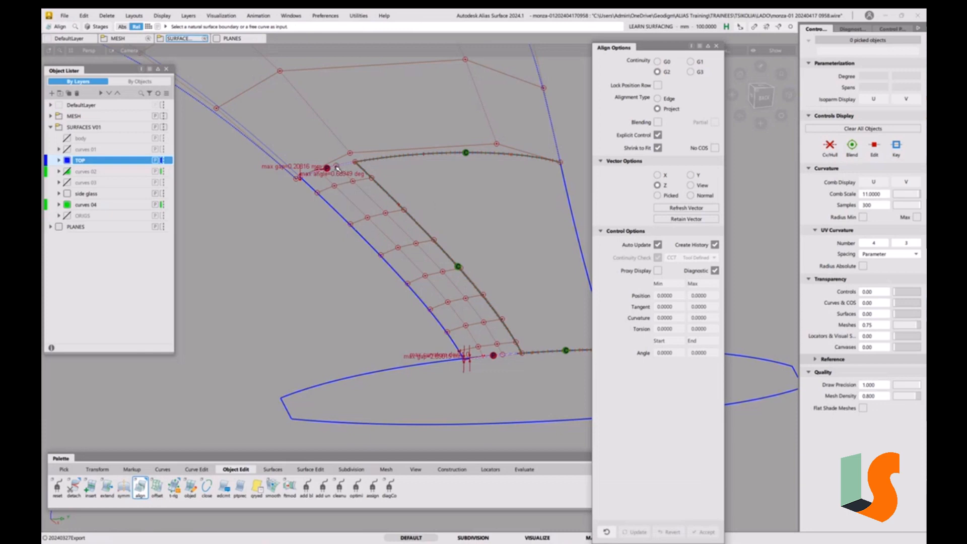
click(763, 90)
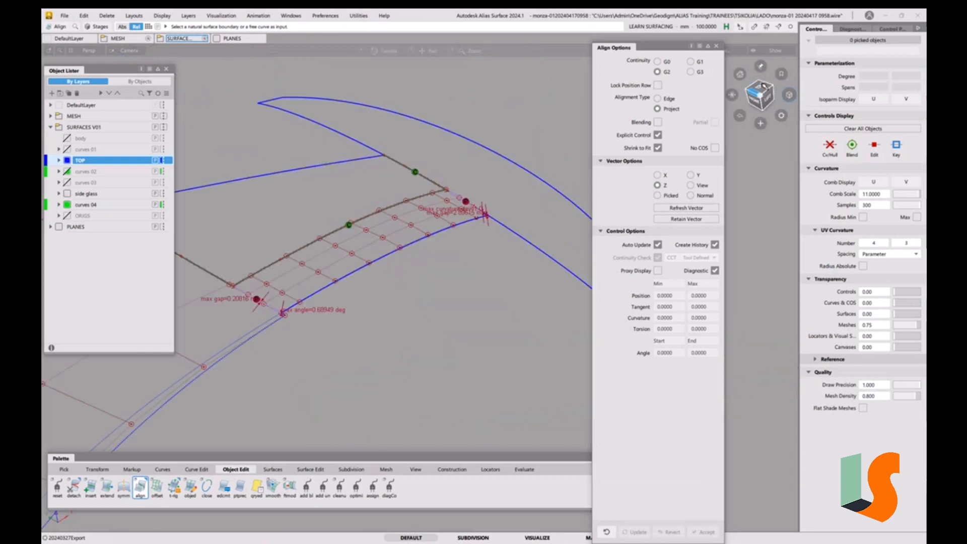
click(762, 91)
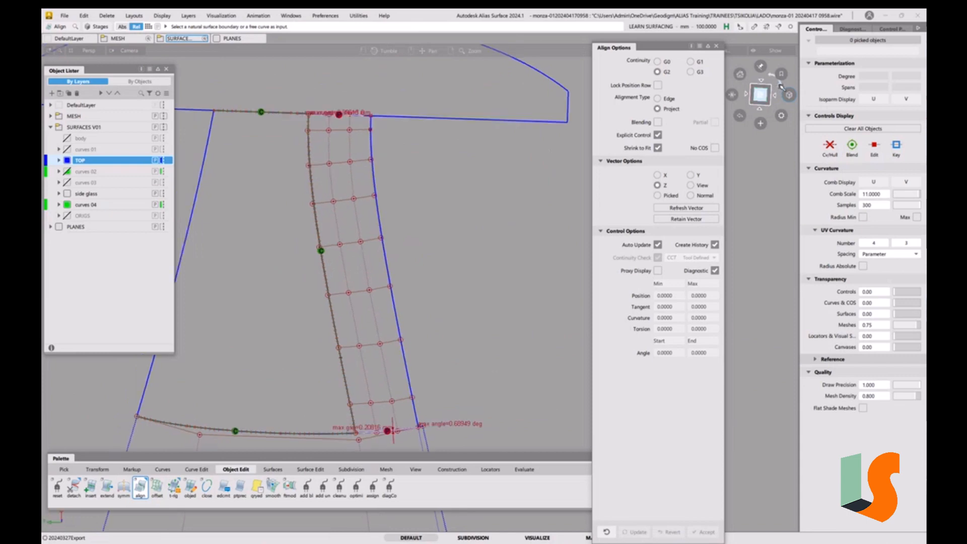
click(781, 85)
click(780, 85)
key(alt+l)
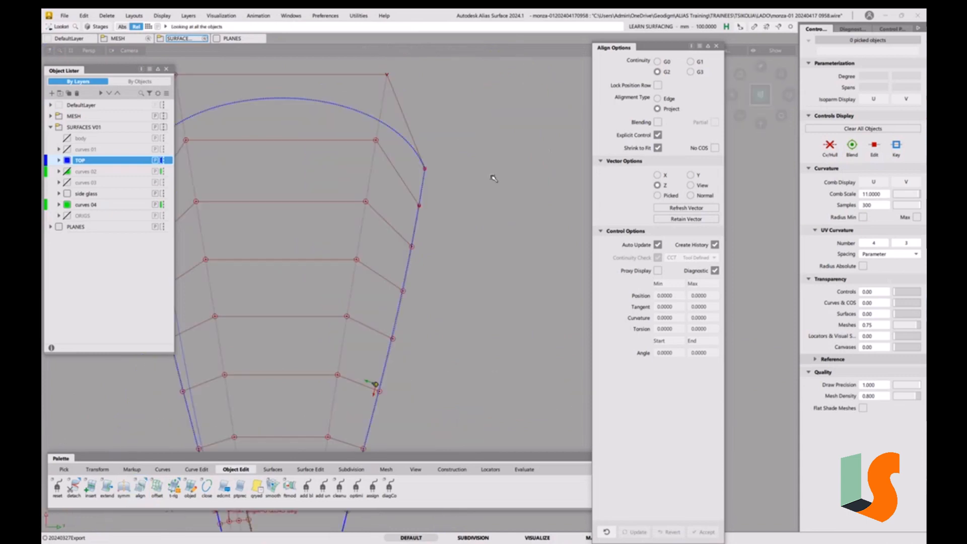
alt+shift+middle_drag(447, 372, 419, 237)
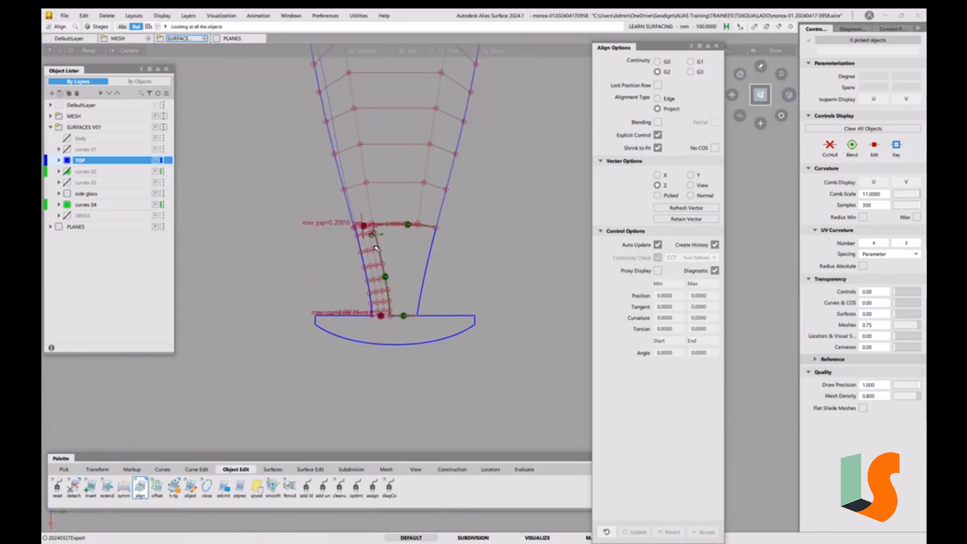
scroll(375, 248, up, 5)
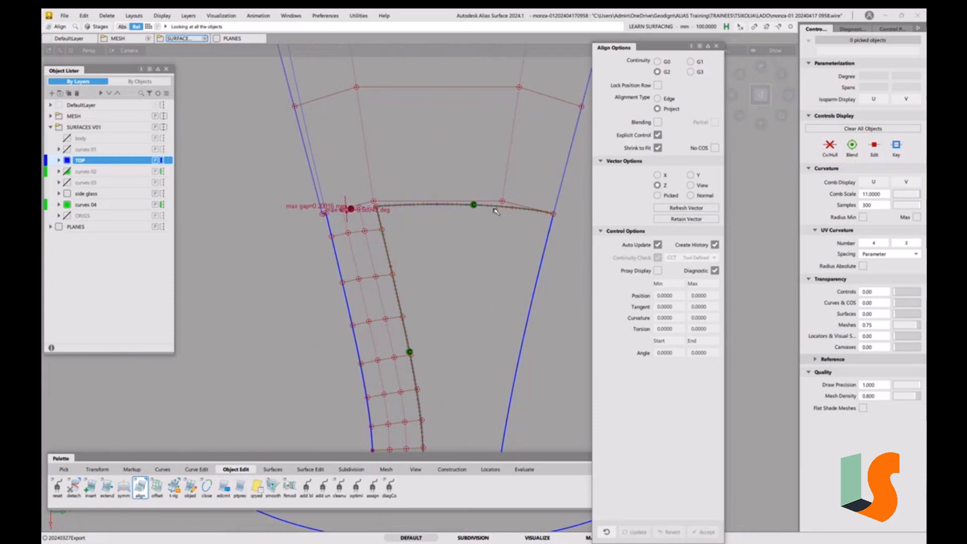
key(alt+shift)
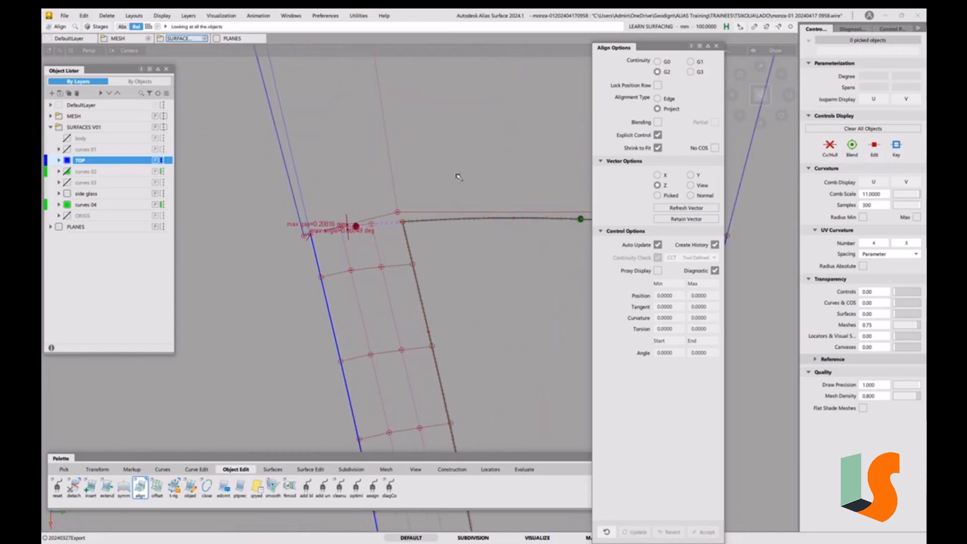
click(665, 98)
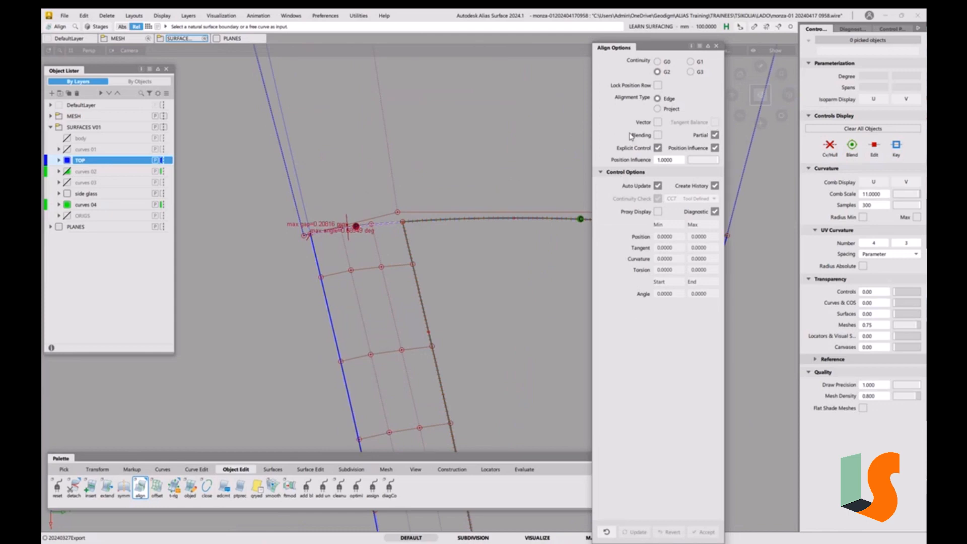
click(658, 122)
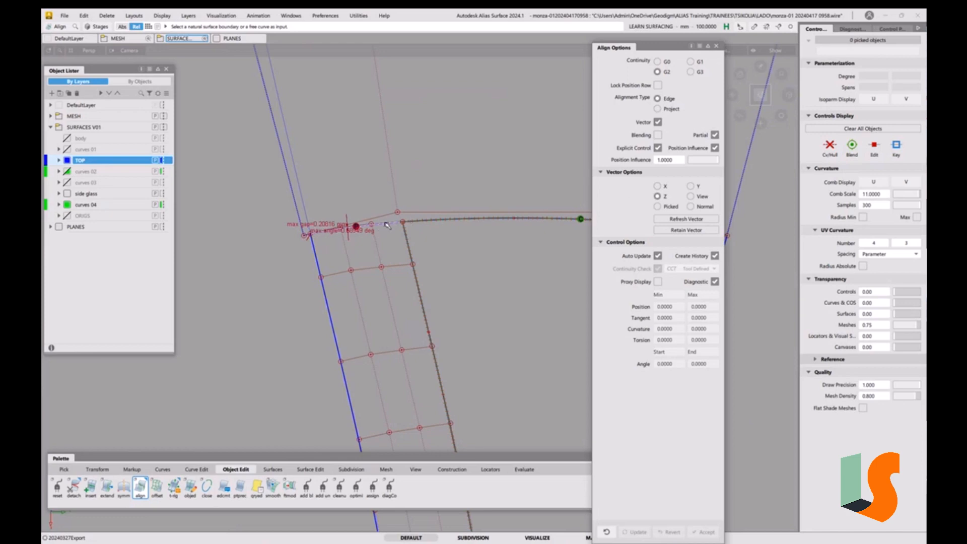
click(64, 16)
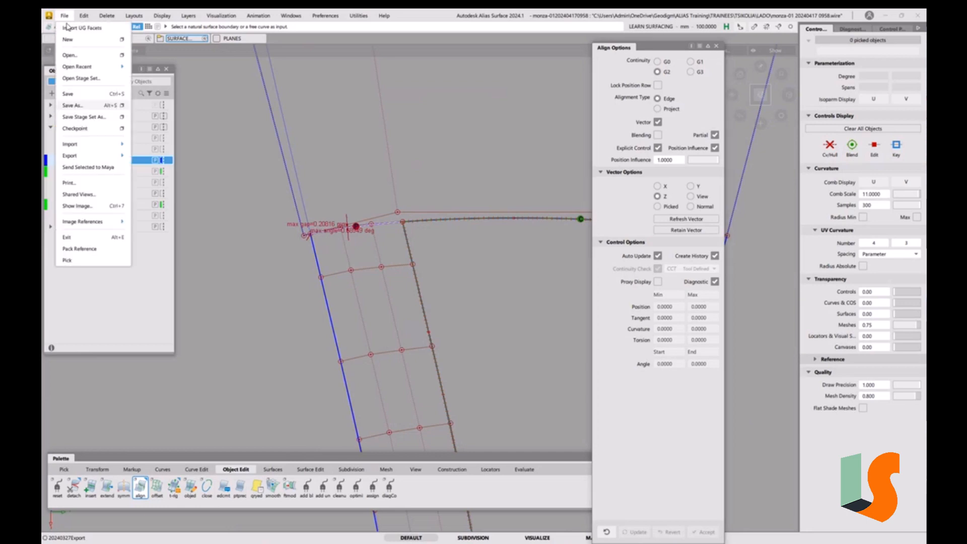
click(80, 106)
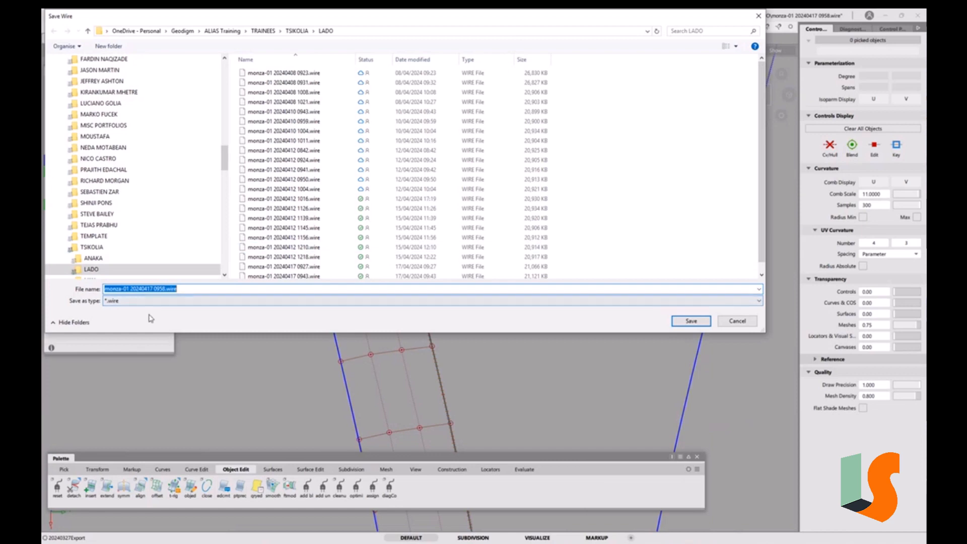
click(157, 290)
drag(155, 290, 205, 291)
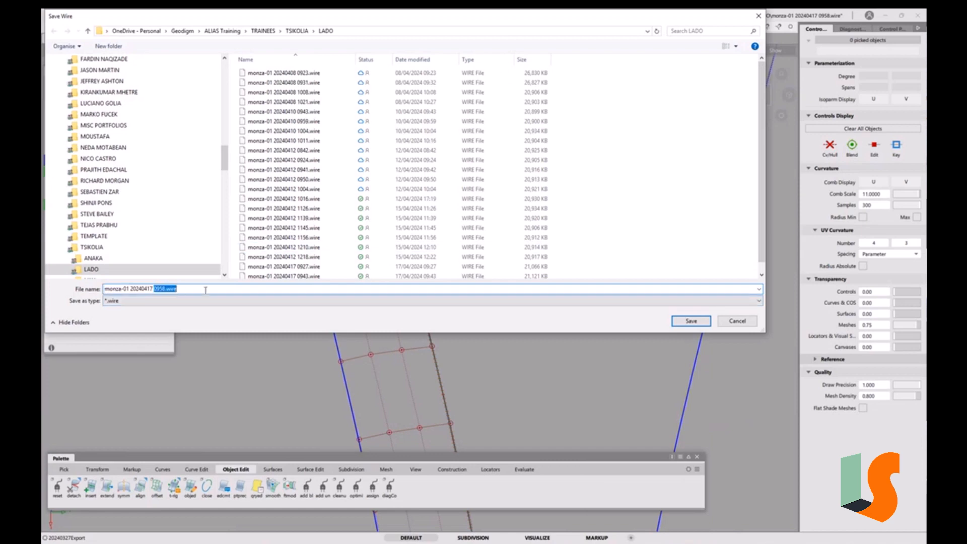
text(1021)
key(Return)
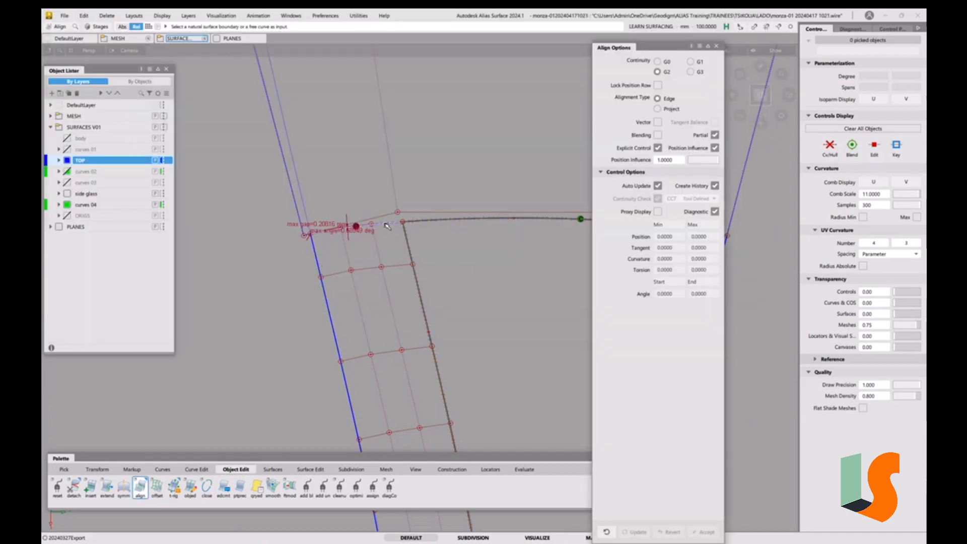
Align the draft surface's top edge (surface#19 U=1) to the centre surface's edge as master
click(387, 226)
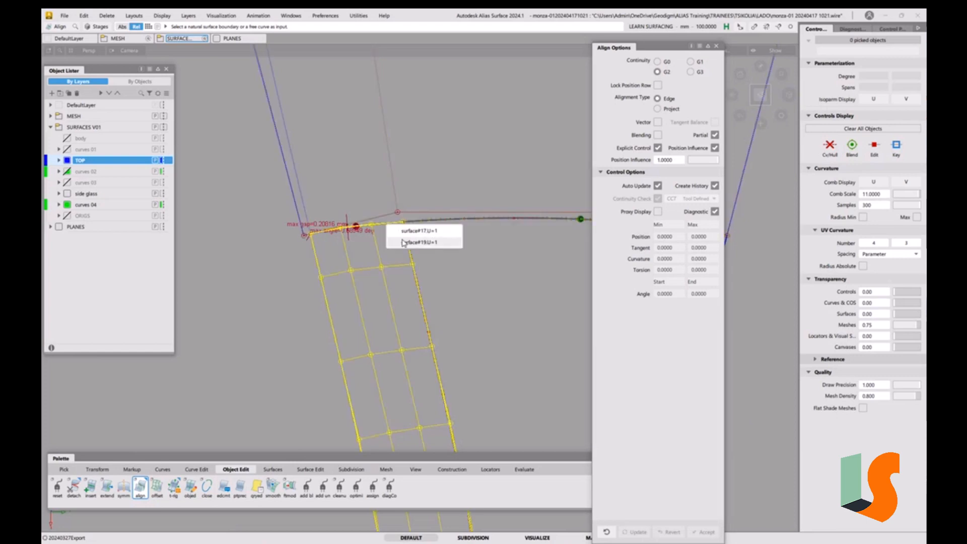
click(403, 243)
click(449, 342)
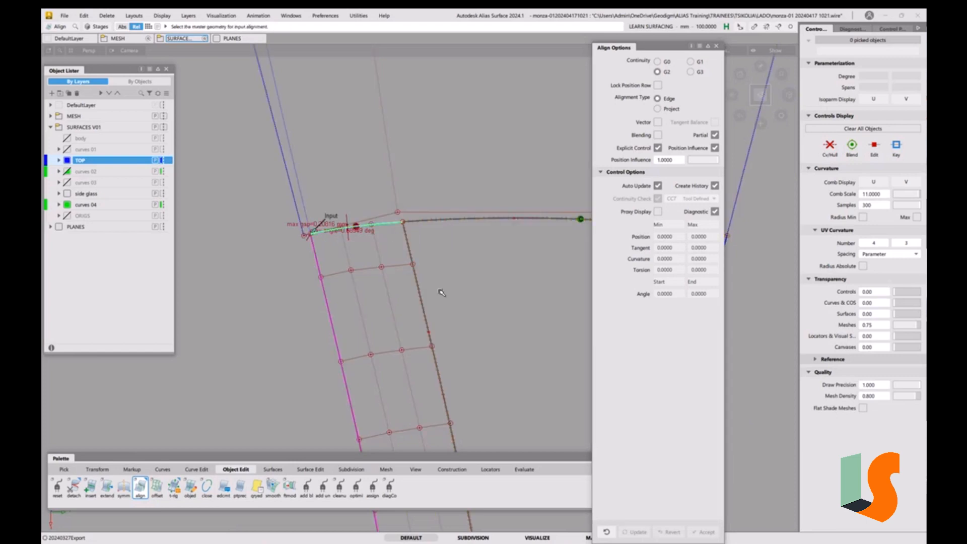
click(377, 224)
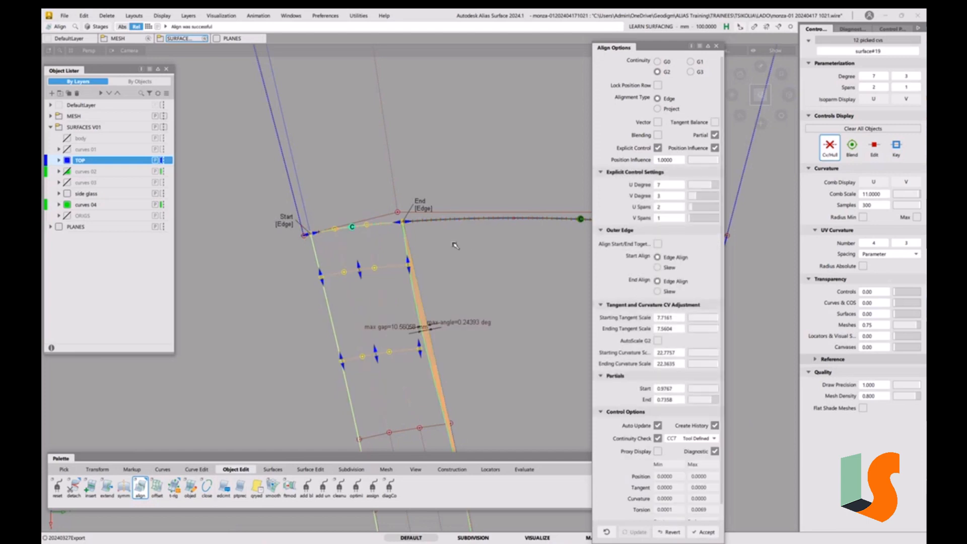
Enable Vector alignment and set the position influence to 0
click(657, 122)
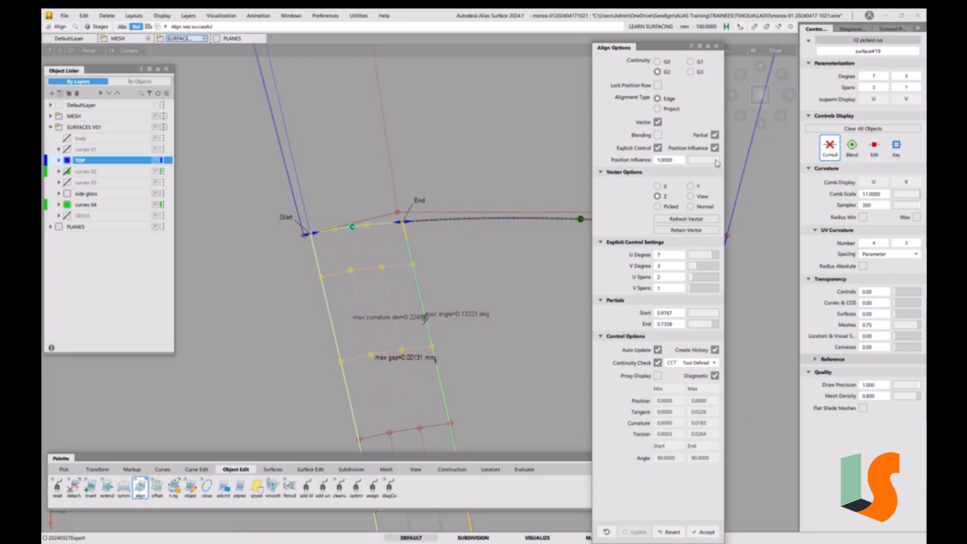
drag(716, 161, 593, 162)
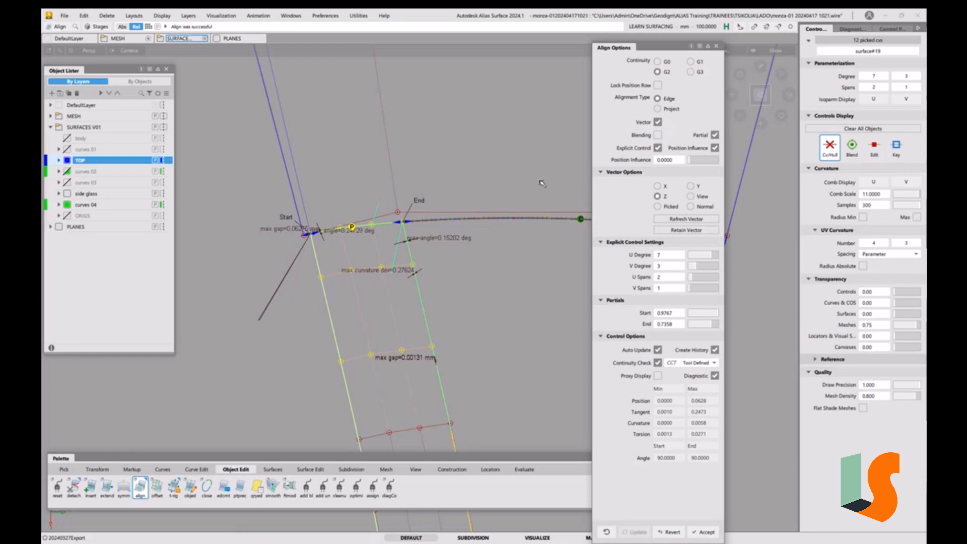
mouse_move(466, 164)
alt+shift+mouse_down()
mouse_move(479, 186)
mouse_move(455, 186)
mouse_move(463, 169)
alt+shift+mouse_up()
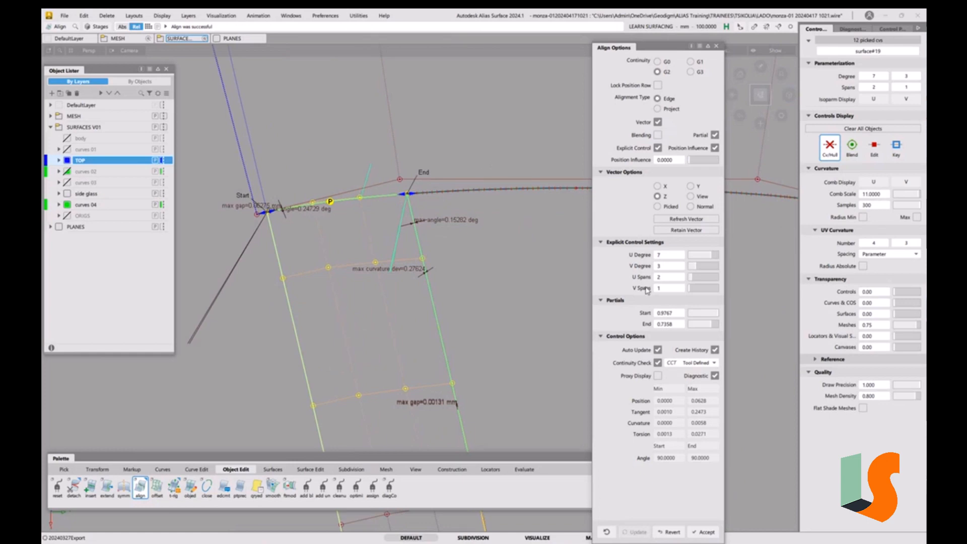
Raise the aligned surface's V degree to 5
click(699, 266)
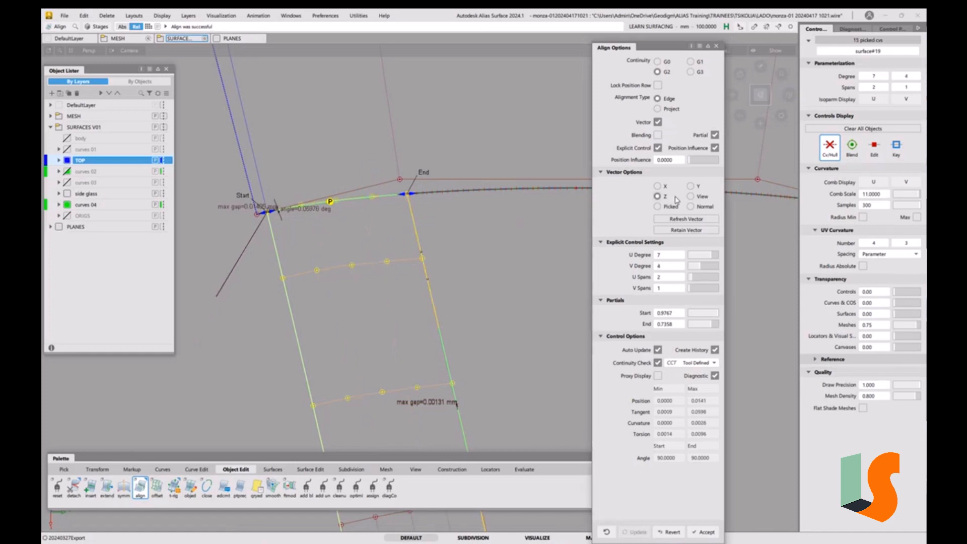
click(705, 266)
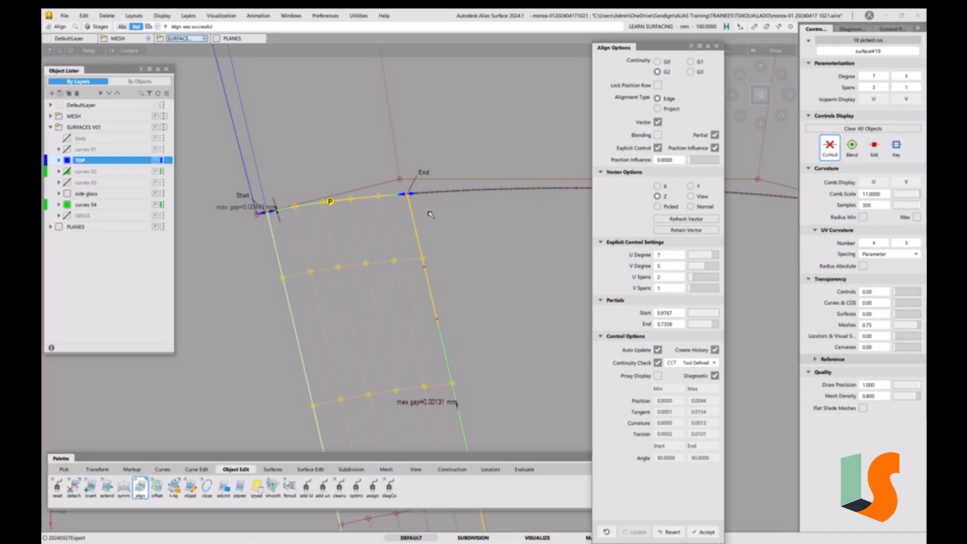
Set the position influence to 0.6
click(692, 163)
drag(693, 163, 711, 162)
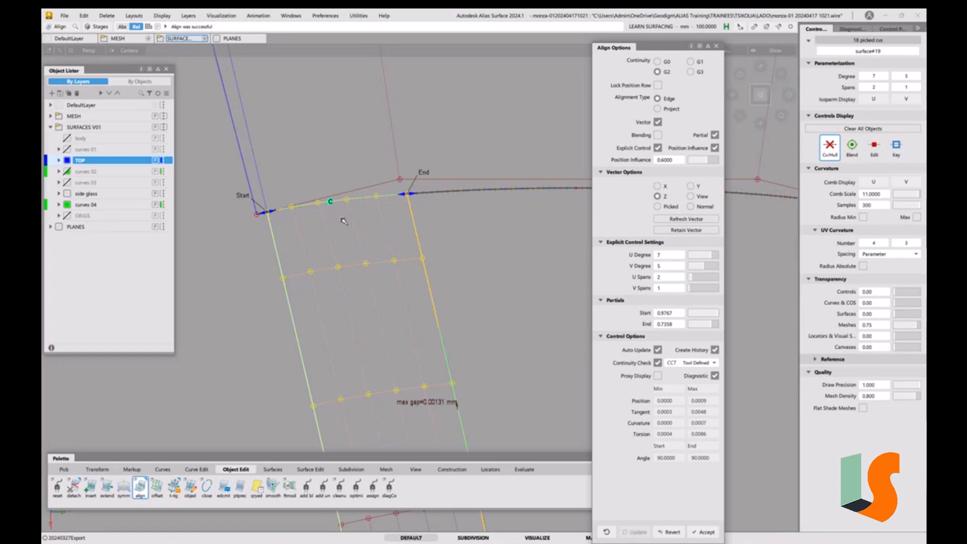
click(712, 159)
mouse_move(717, 157)
mouse_down()
mouse_move(727, 159)
mouse_move(706, 159)
mouse_up()
alt+shift+click(458, 353)
alt+shift+right_drag(470, 240, 474, 333)
alt+shift+middle_drag(493, 311, 462, 198)
mouse_move(462, 199)
alt+shift+right_down()
mouse_move(456, 180)
mouse_move(461, 189)
alt+shift+right_up()
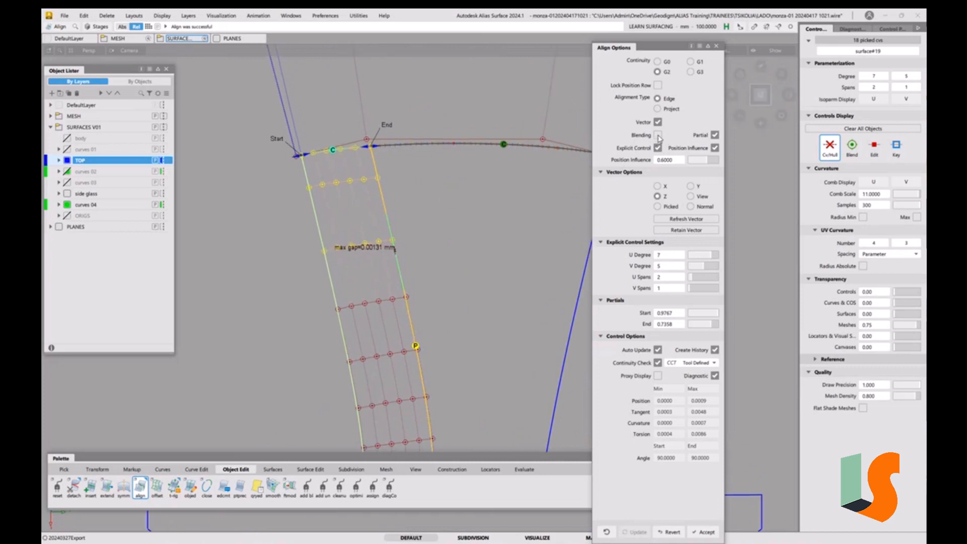
click(658, 135)
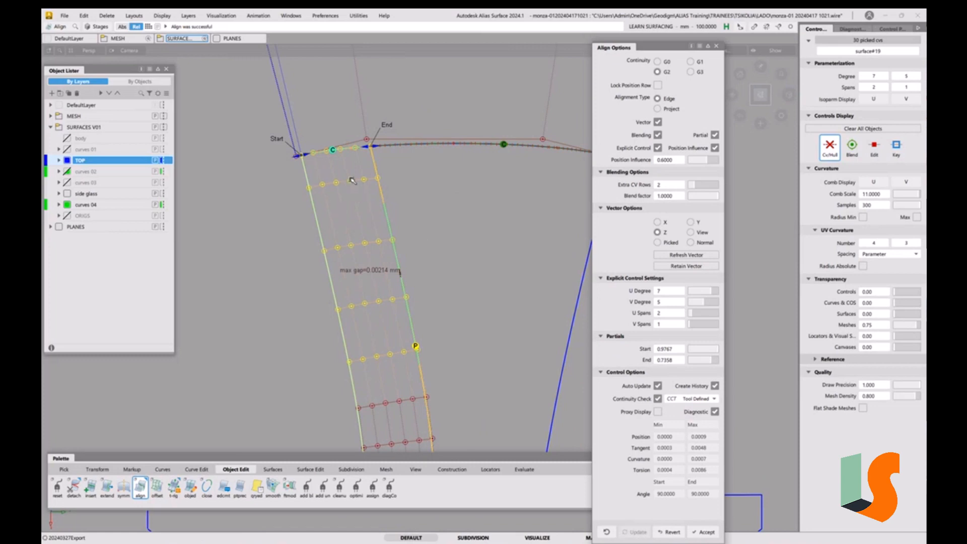
alt+shift+right_drag(376, 202, 391, 171)
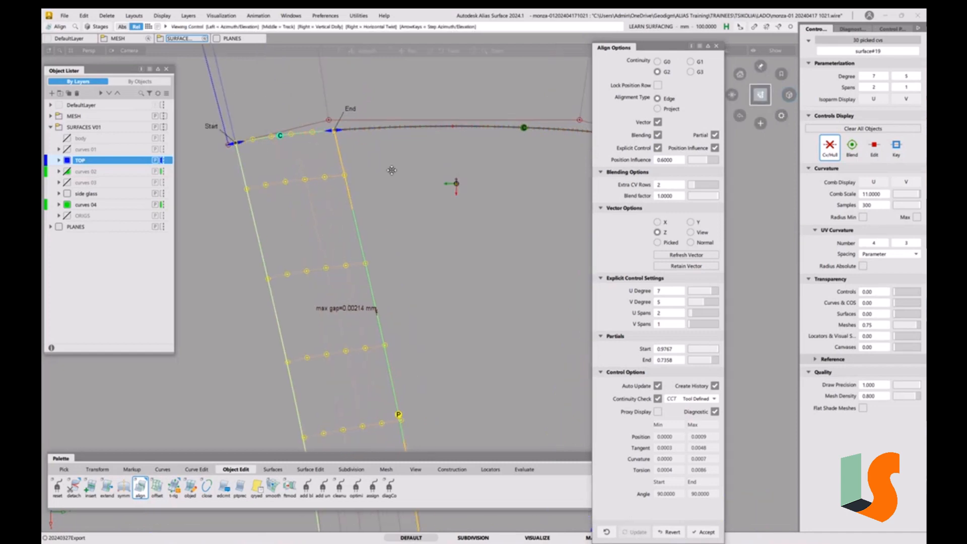
alt+shift+middle_drag(392, 171, 403, 203)
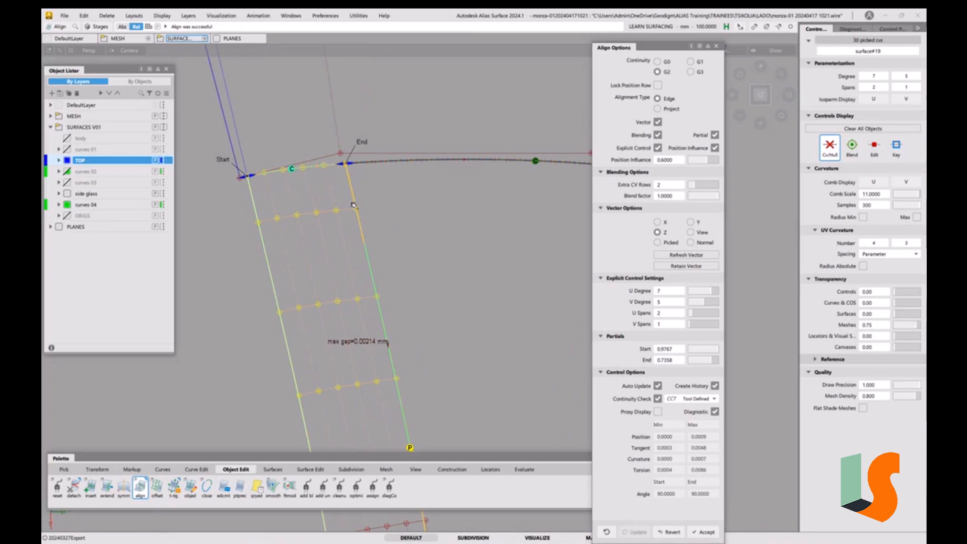
click(658, 135)
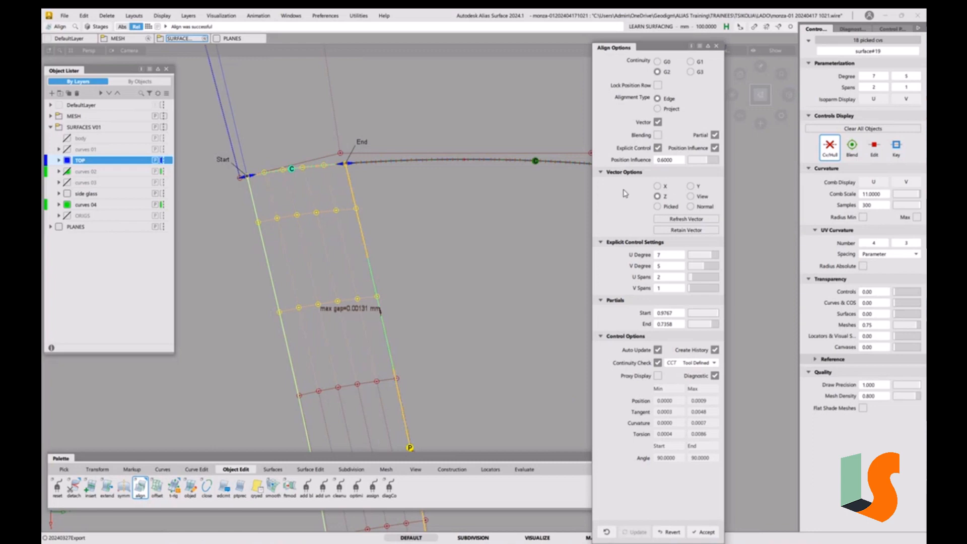
Switch the alignment continuity to G0 and turn on blending
click(658, 62)
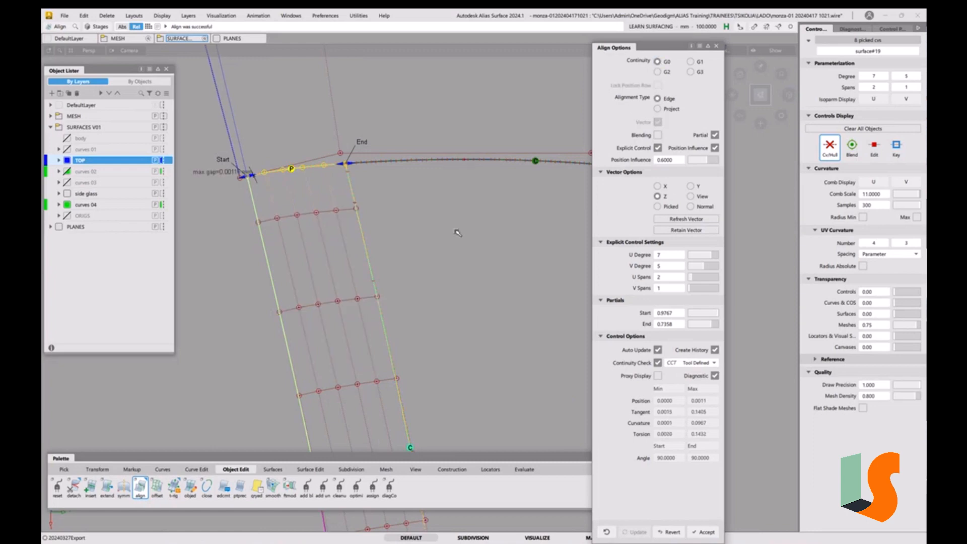
click(658, 135)
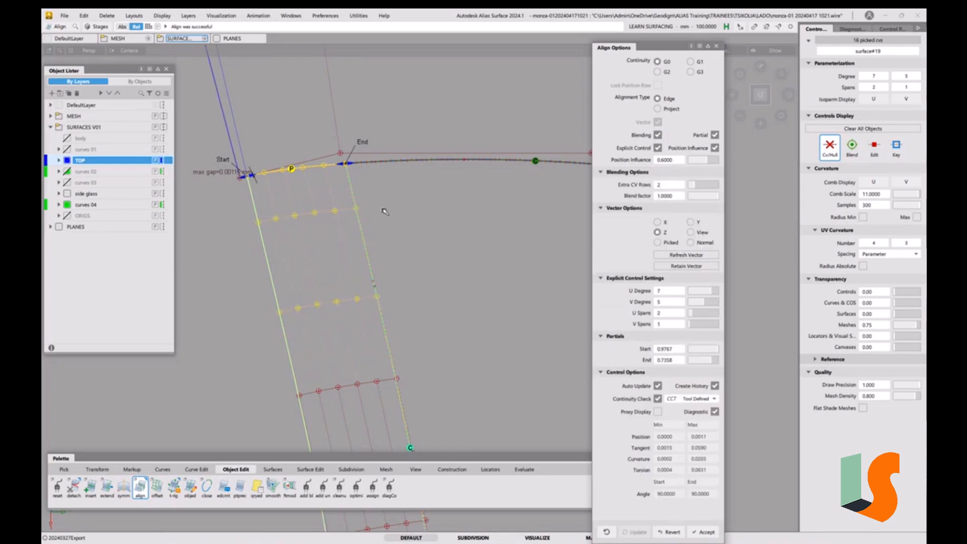
scroll(460, 213, down, 5)
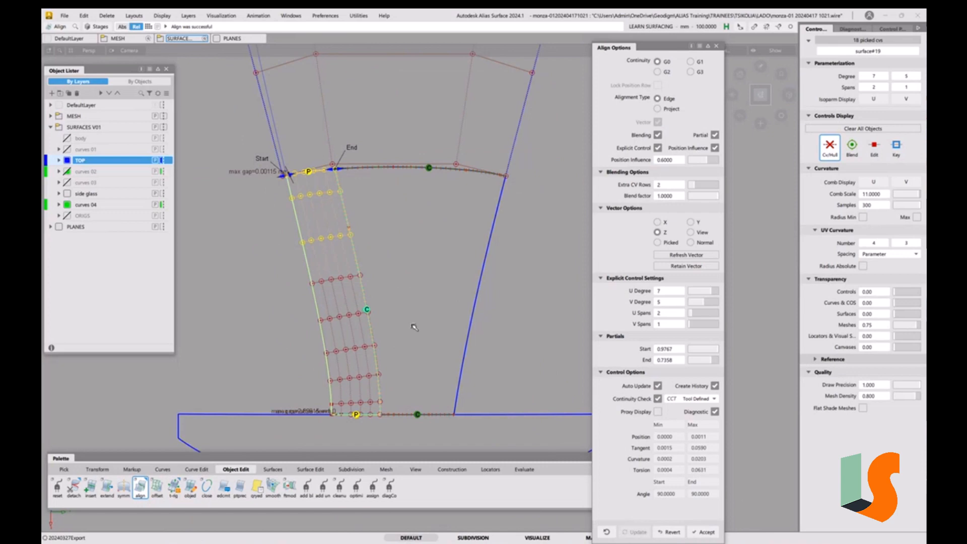
Set the blending extra CV rows to 8
drag(696, 185, 702, 189)
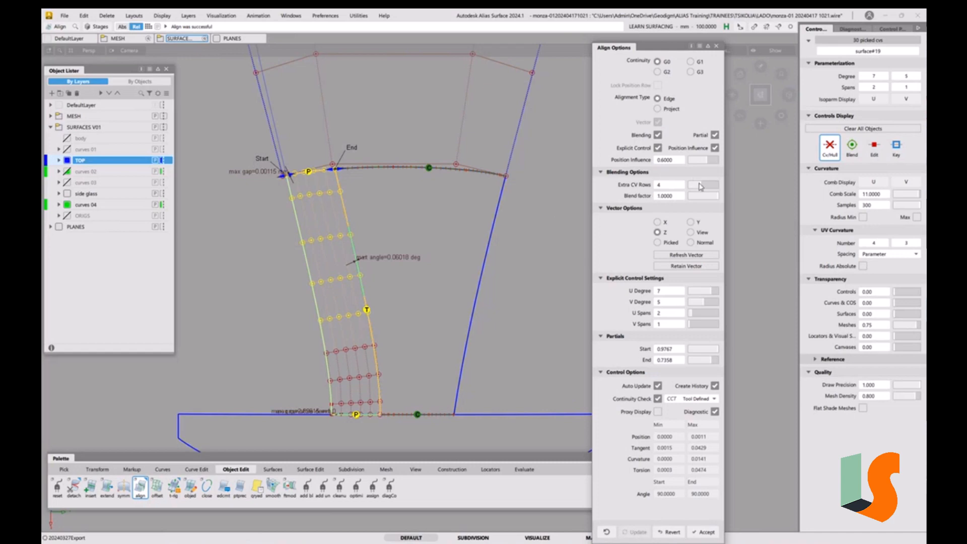
drag(703, 183, 710, 183)
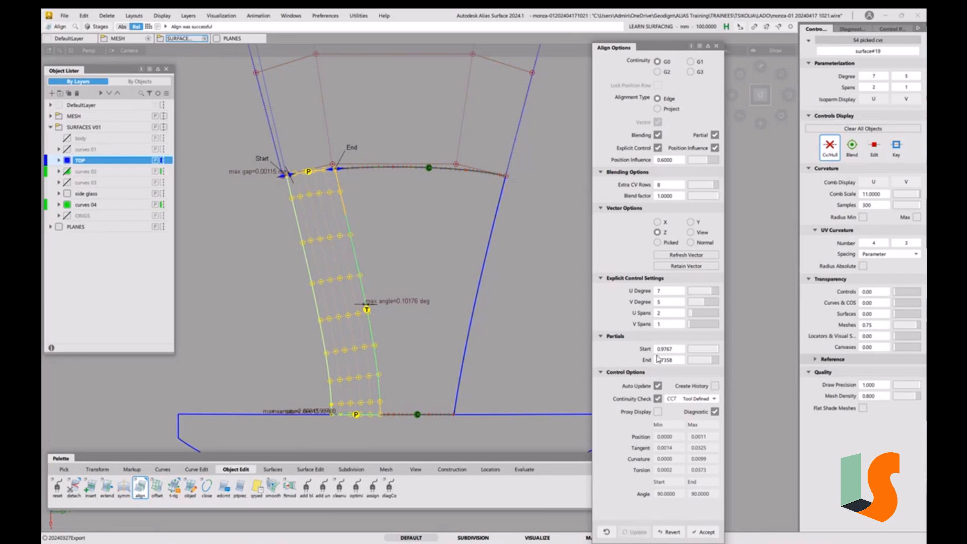
alt+shift+right_drag(341, 177, 453, 186)
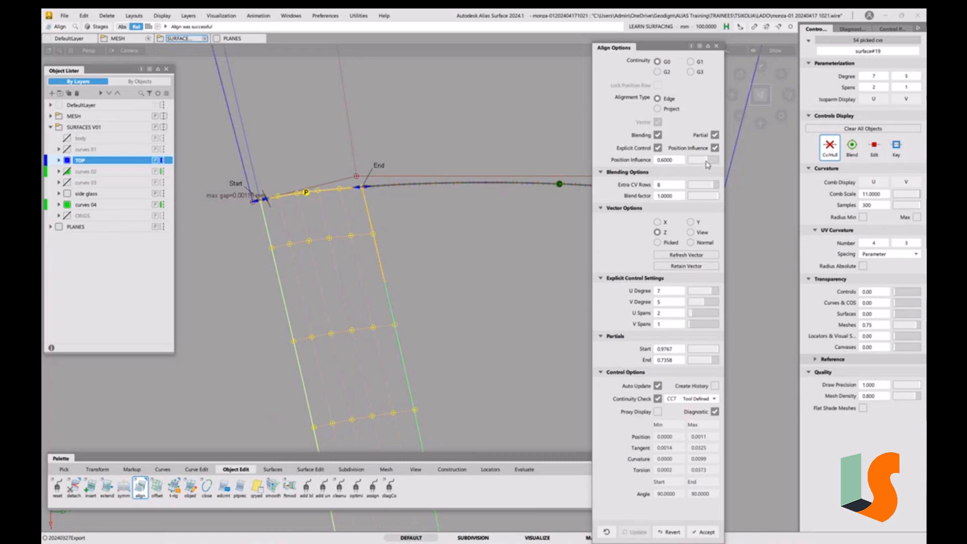
Set the Align position influence to 1.0
drag(707, 164, 712, 165)
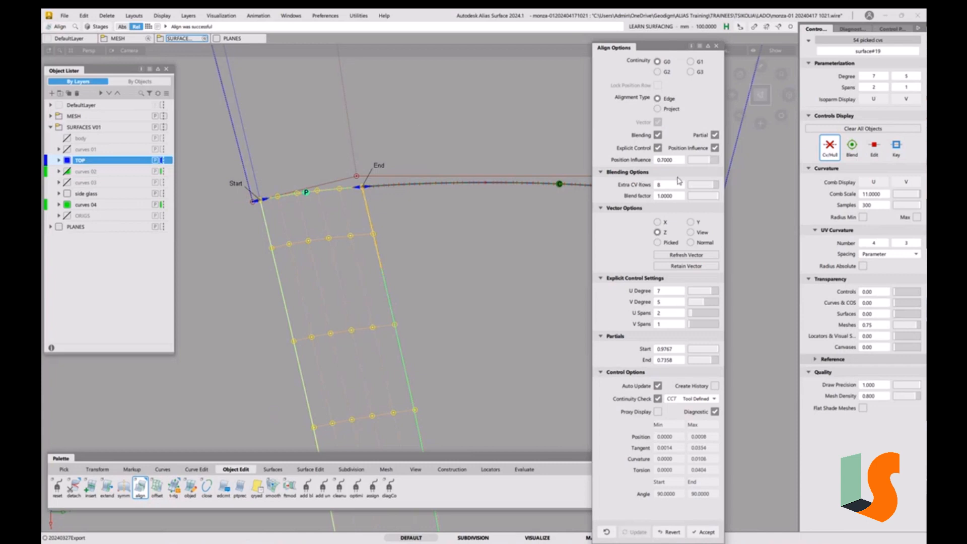
drag(713, 164, 737, 161)
Align the draft surface's lower edge to the base boundary curve with G0 continuity
alt+shift+right_drag(443, 156, 485, 259)
alt+shift+middle_drag(484, 260, 425, 176)
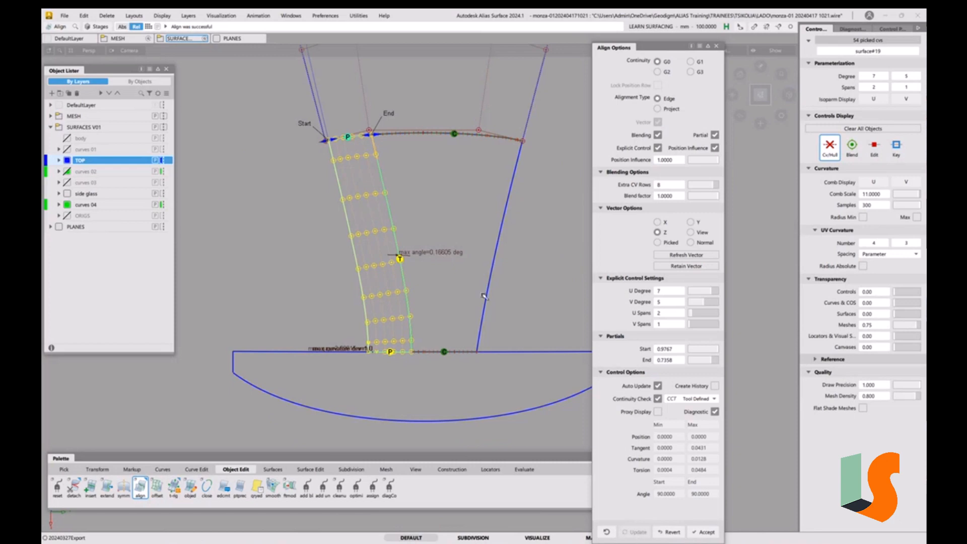
key(space)
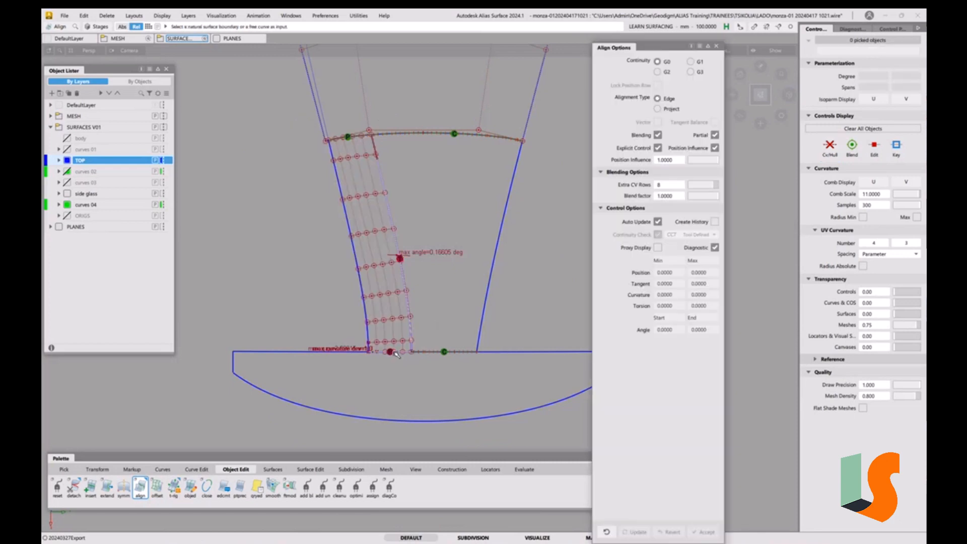
click(396, 354)
click(420, 360)
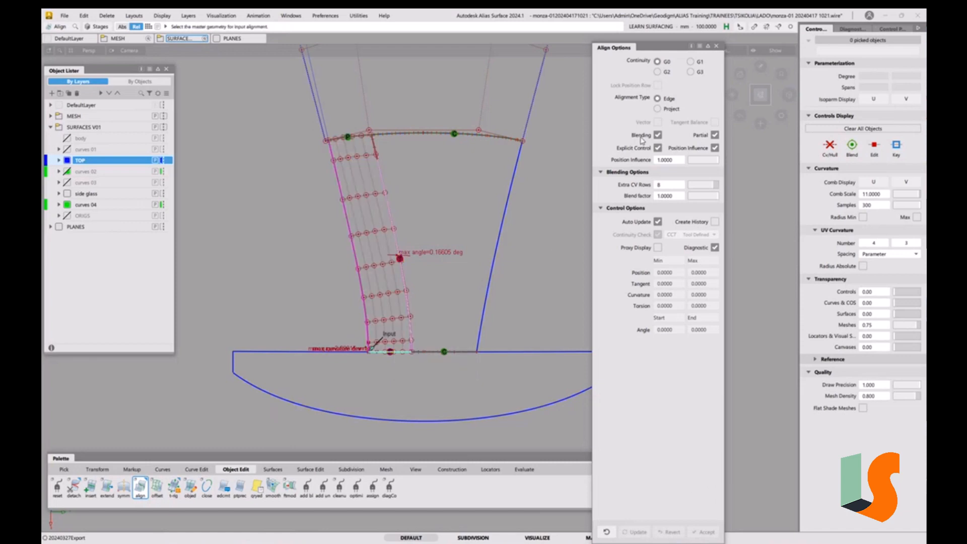
click(521, 354)
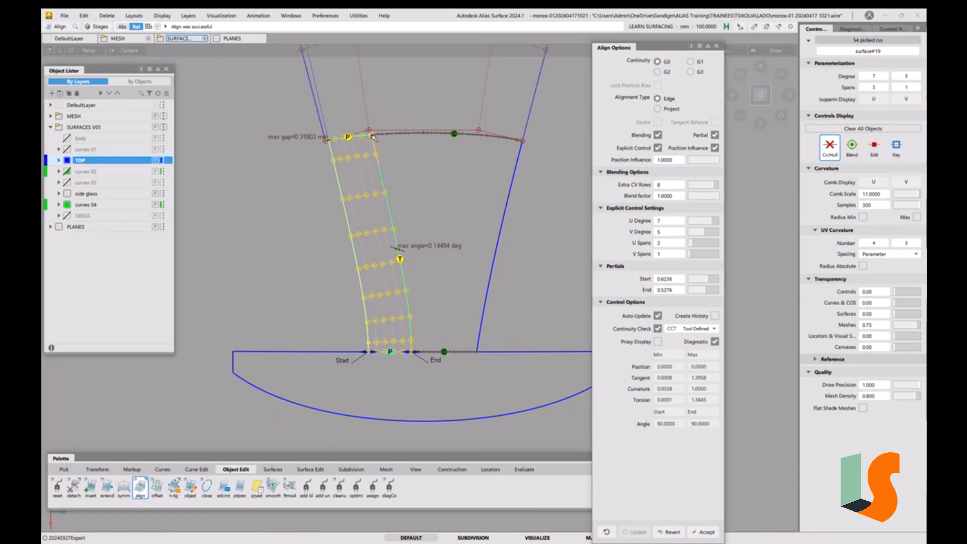
Set the blending extra CV rows to 7
click(711, 187)
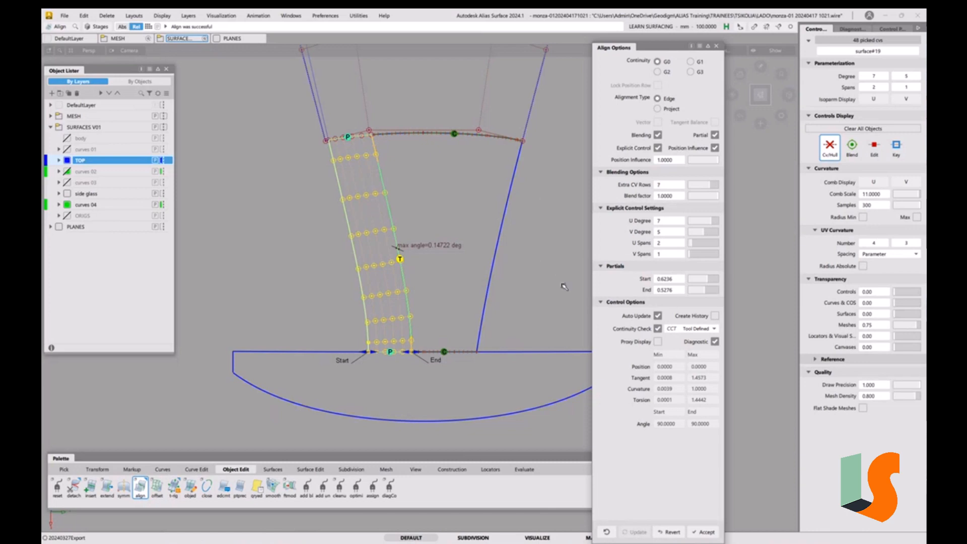
ctrl+shift+drag(553, 286, 549, 229)
Align the draft surface's upper edge to the hood centre surface edge with G2 continuity
click(346, 141)
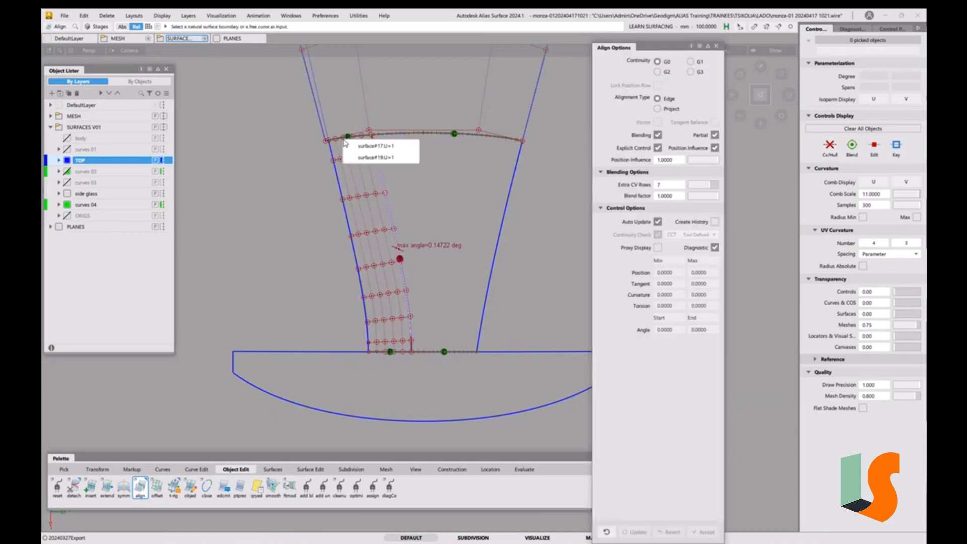
click(362, 147)
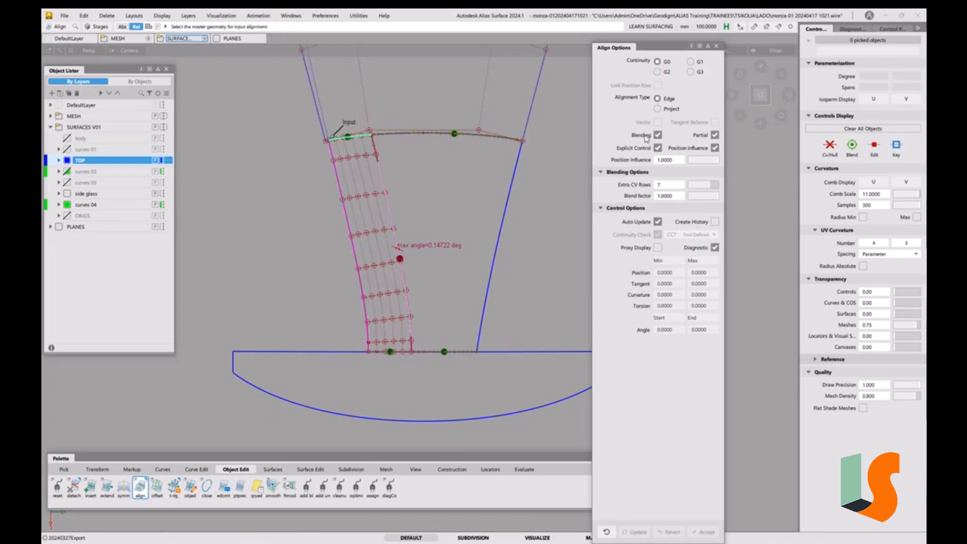
click(666, 73)
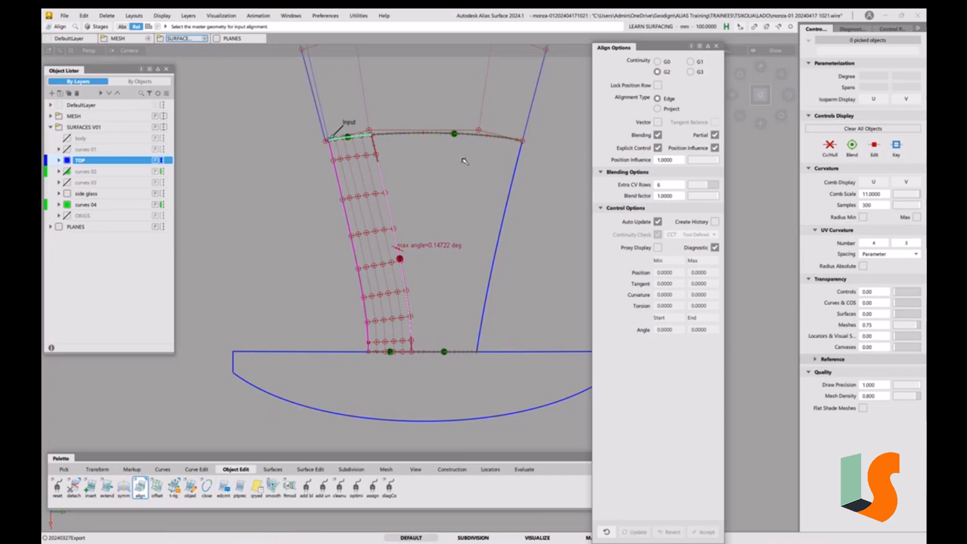
click(356, 137)
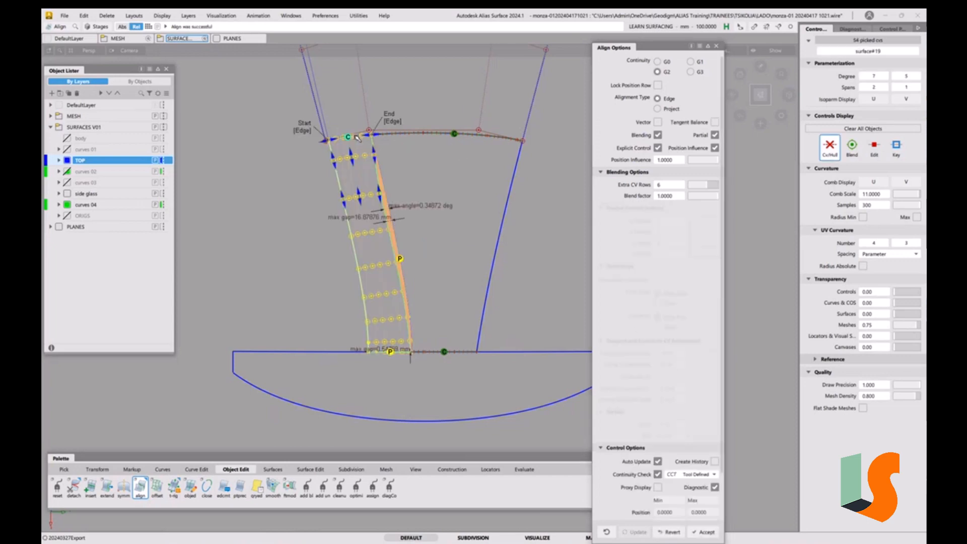
Turn on the Vector option and reduce the blending extra CV rows to 5
click(658, 122)
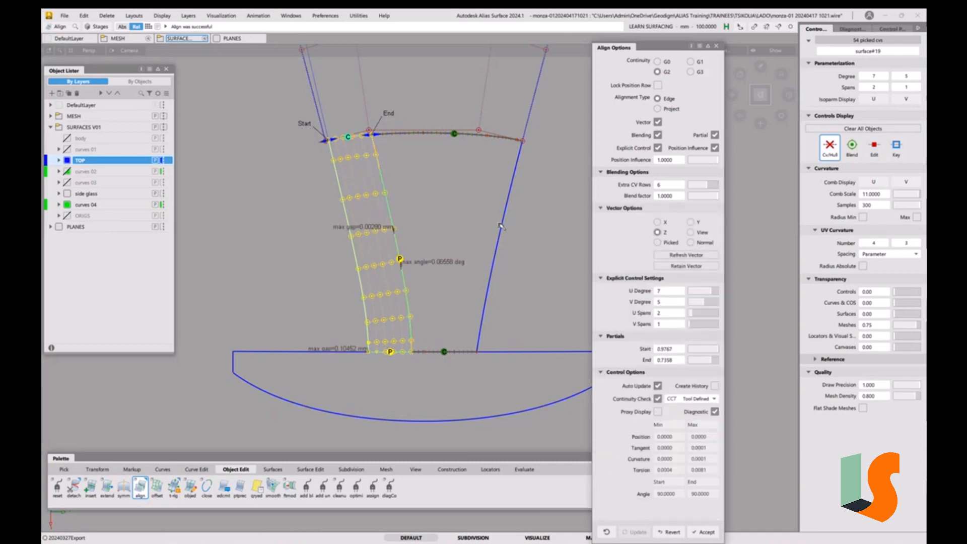
alt+shift+right_drag(453, 201, 455, 146)
alt+shift+middle_drag(473, 164, 497, 197)
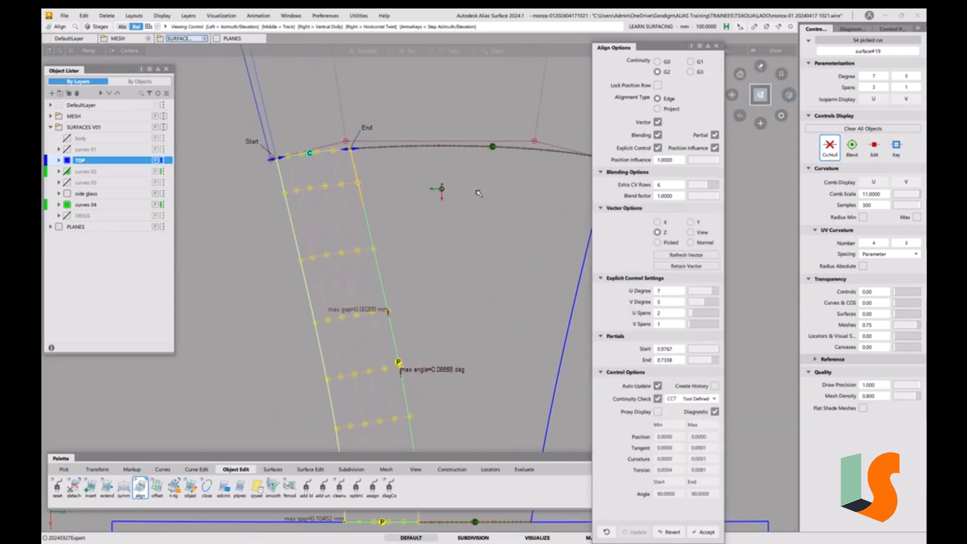
alt+shift+right_drag(479, 193, 490, 211)
alt+shift+middle_drag(490, 212, 485, 169)
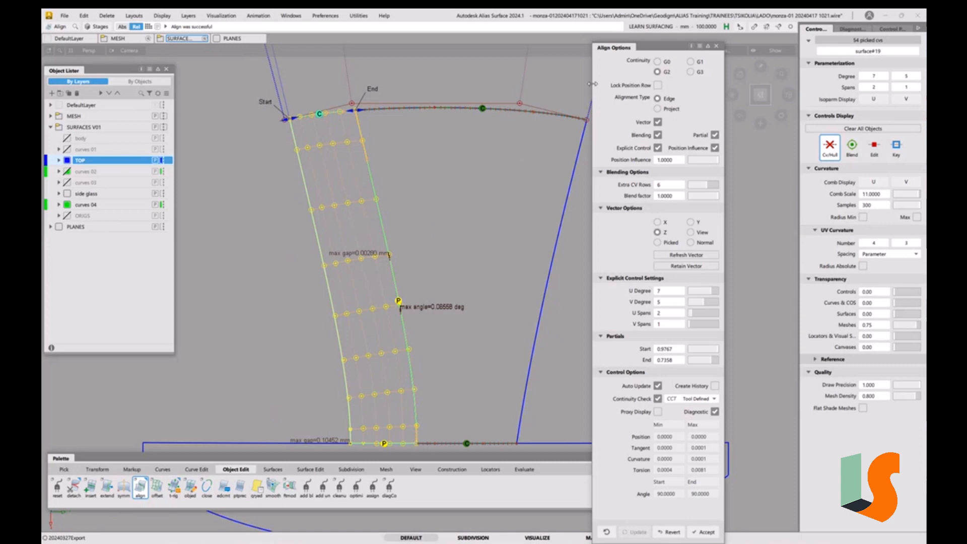
click(657, 72)
click(704, 188)
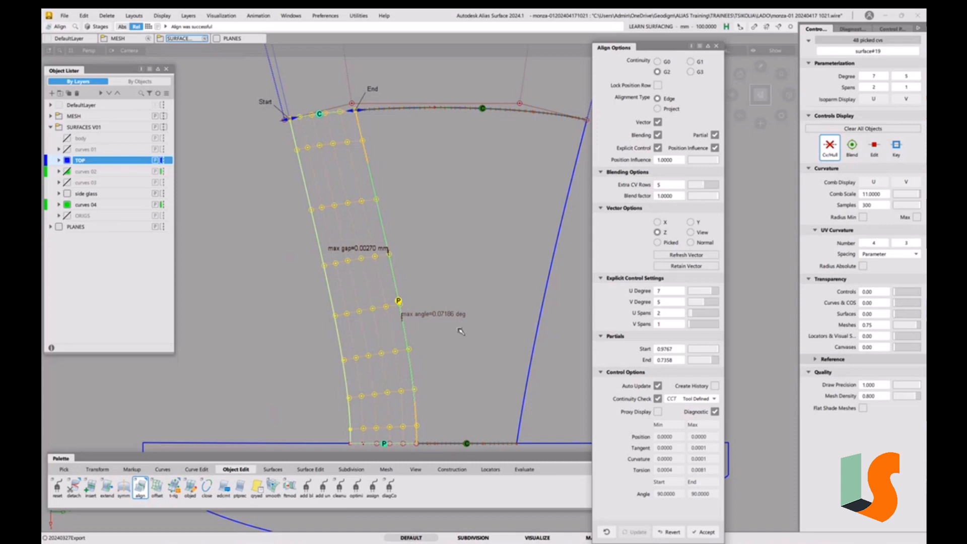
Align the draft surface's lower edge to the base boundary curve with G2 continuity
alt+shift+right_drag(469, 270, 469, 282)
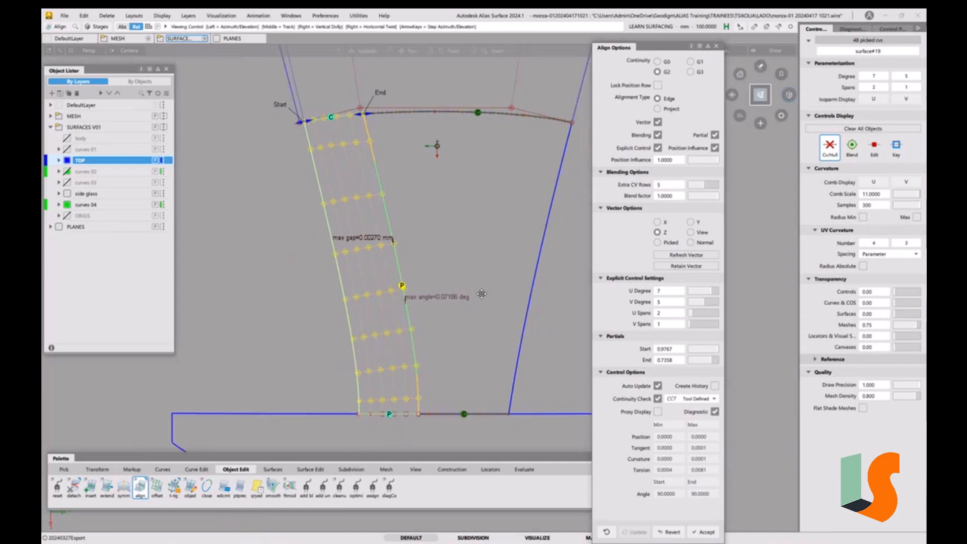
alt+shift+middle_drag(481, 292, 469, 269)
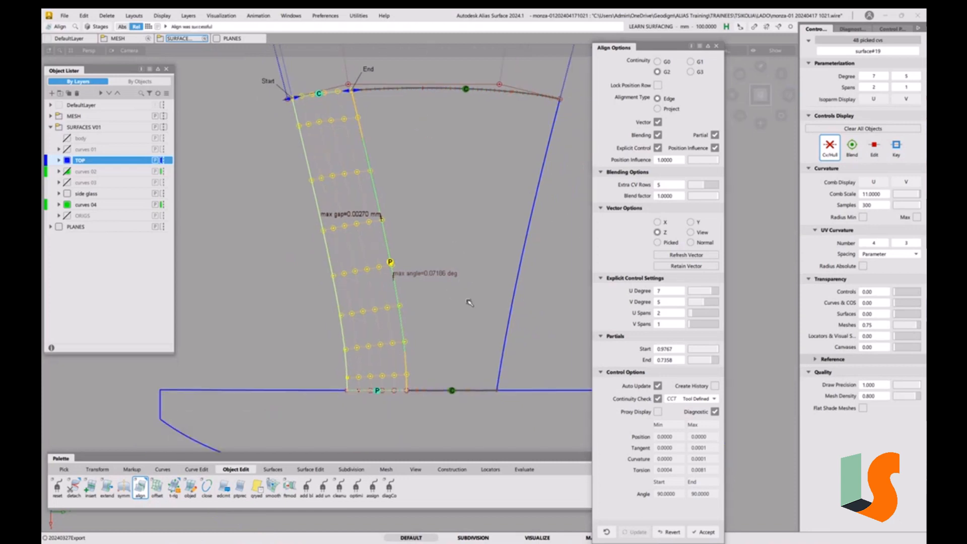
key(space)
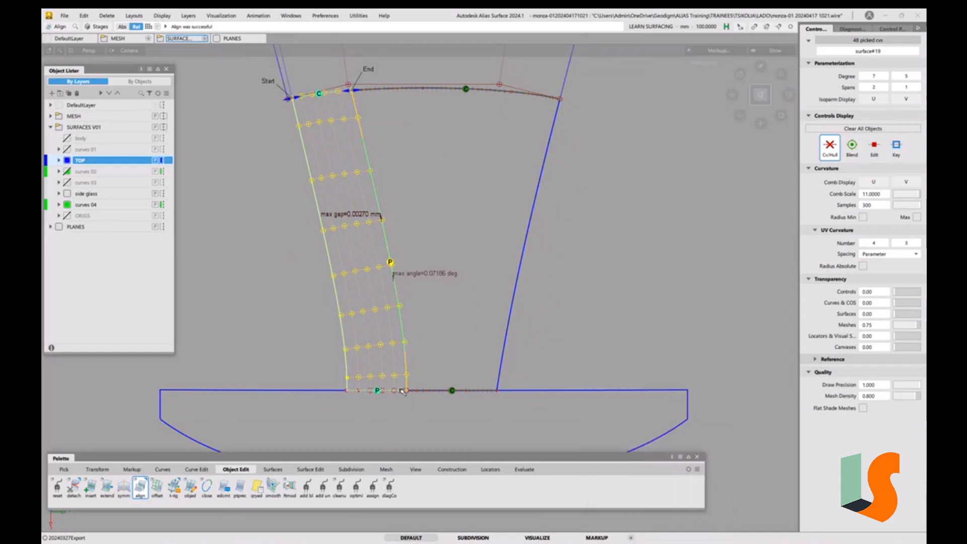
click(398, 390)
click(412, 398)
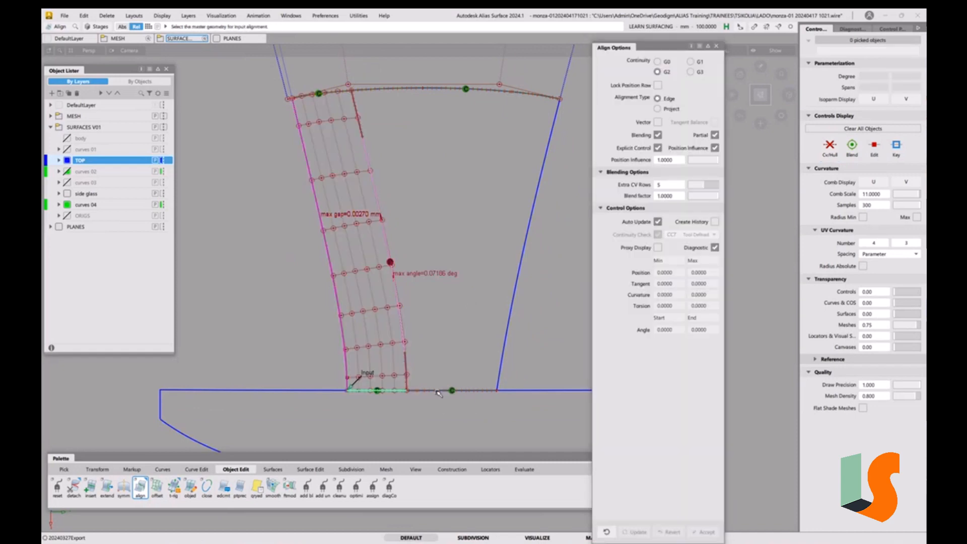
click(513, 390)
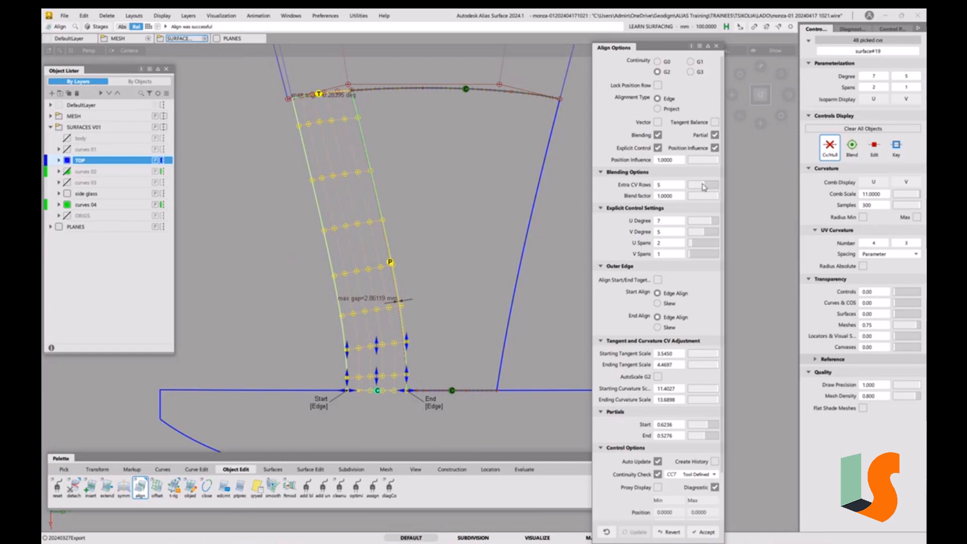
Set the blending extra CV rows to 3, then turn blending off
drag(703, 188, 699, 183)
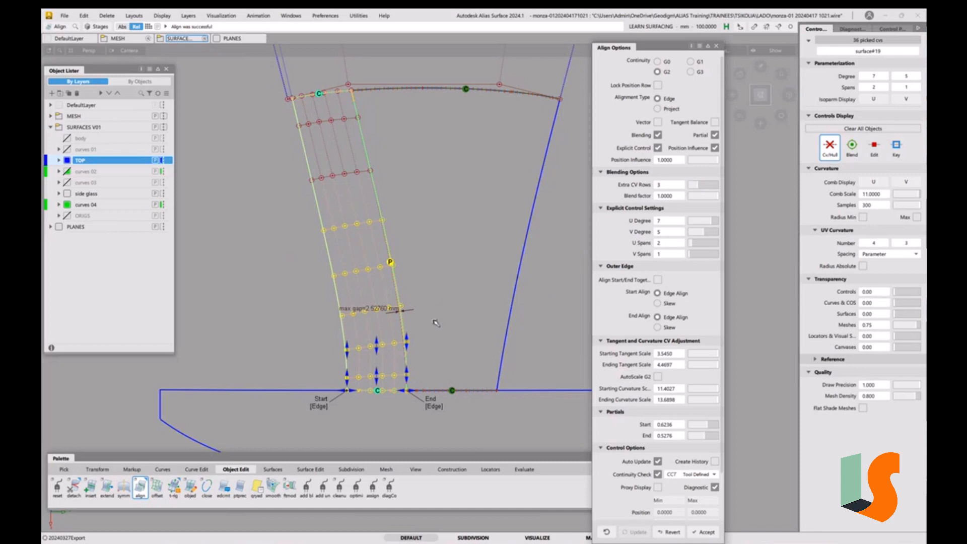
mouse_move(433, 323)
alt+shift+right_down()
mouse_move(432, 263)
mouse_move(381, 335)
alt+shift+right_up()
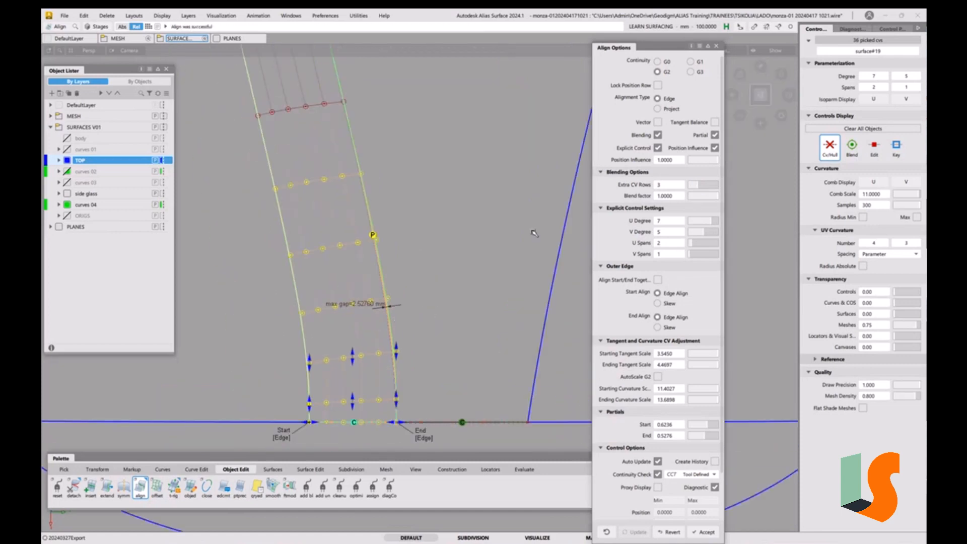
click(658, 135)
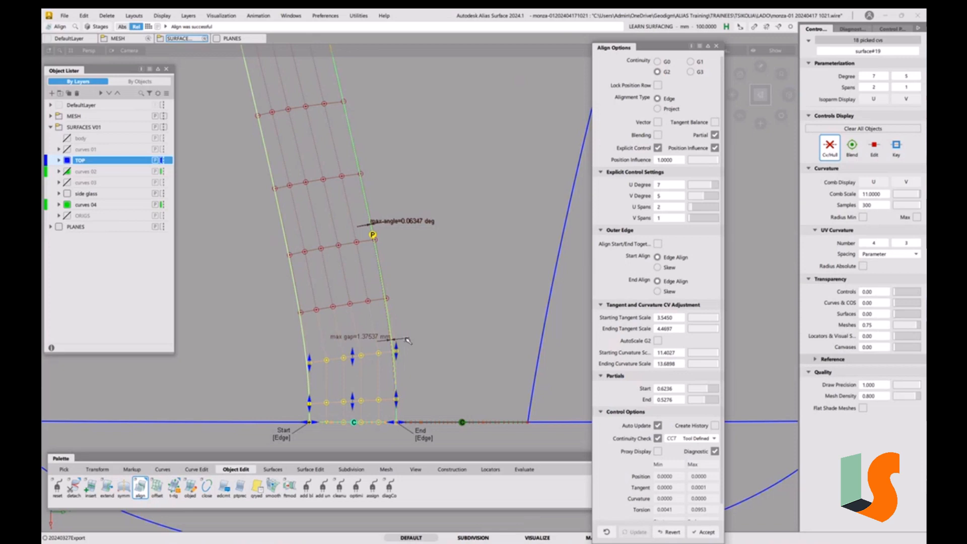
Close the Align options window
mouse_move(409, 324)
alt+shift+mouse_down()
mouse_move(431, 276)
mouse_move(492, 277)
mouse_move(425, 311)
mouse_move(443, 252)
mouse_move(479, 269)
alt+shift+mouse_up()
ctrl+shift+drag(529, 322, 525, 271)
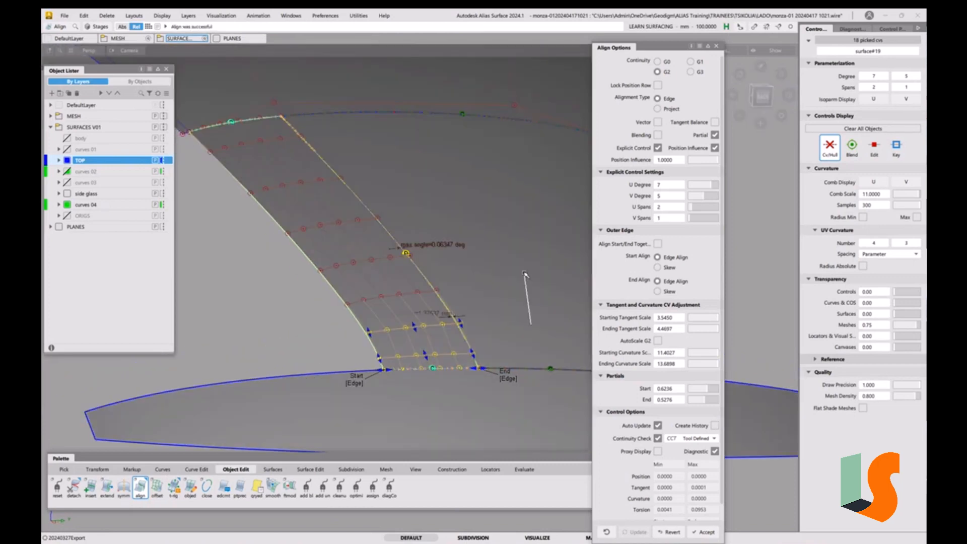
click(717, 49)
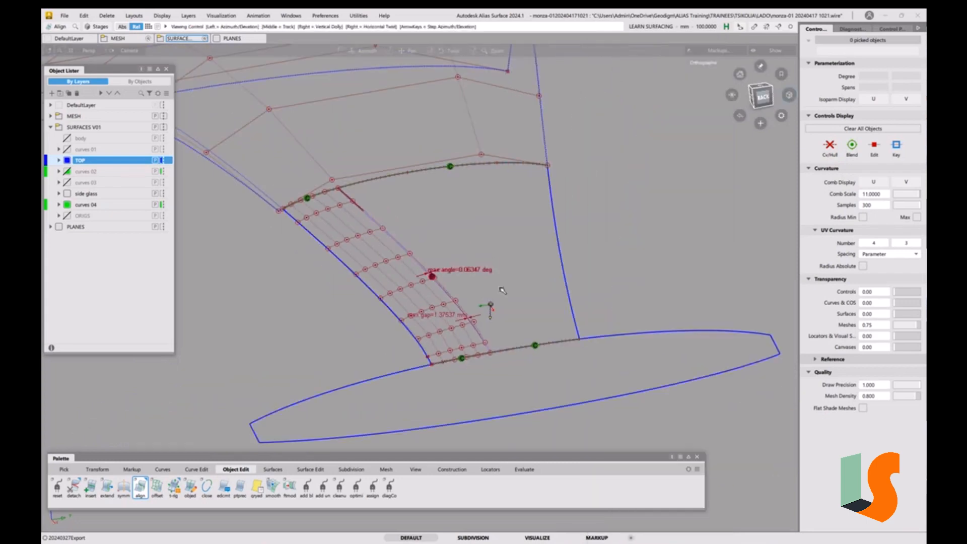